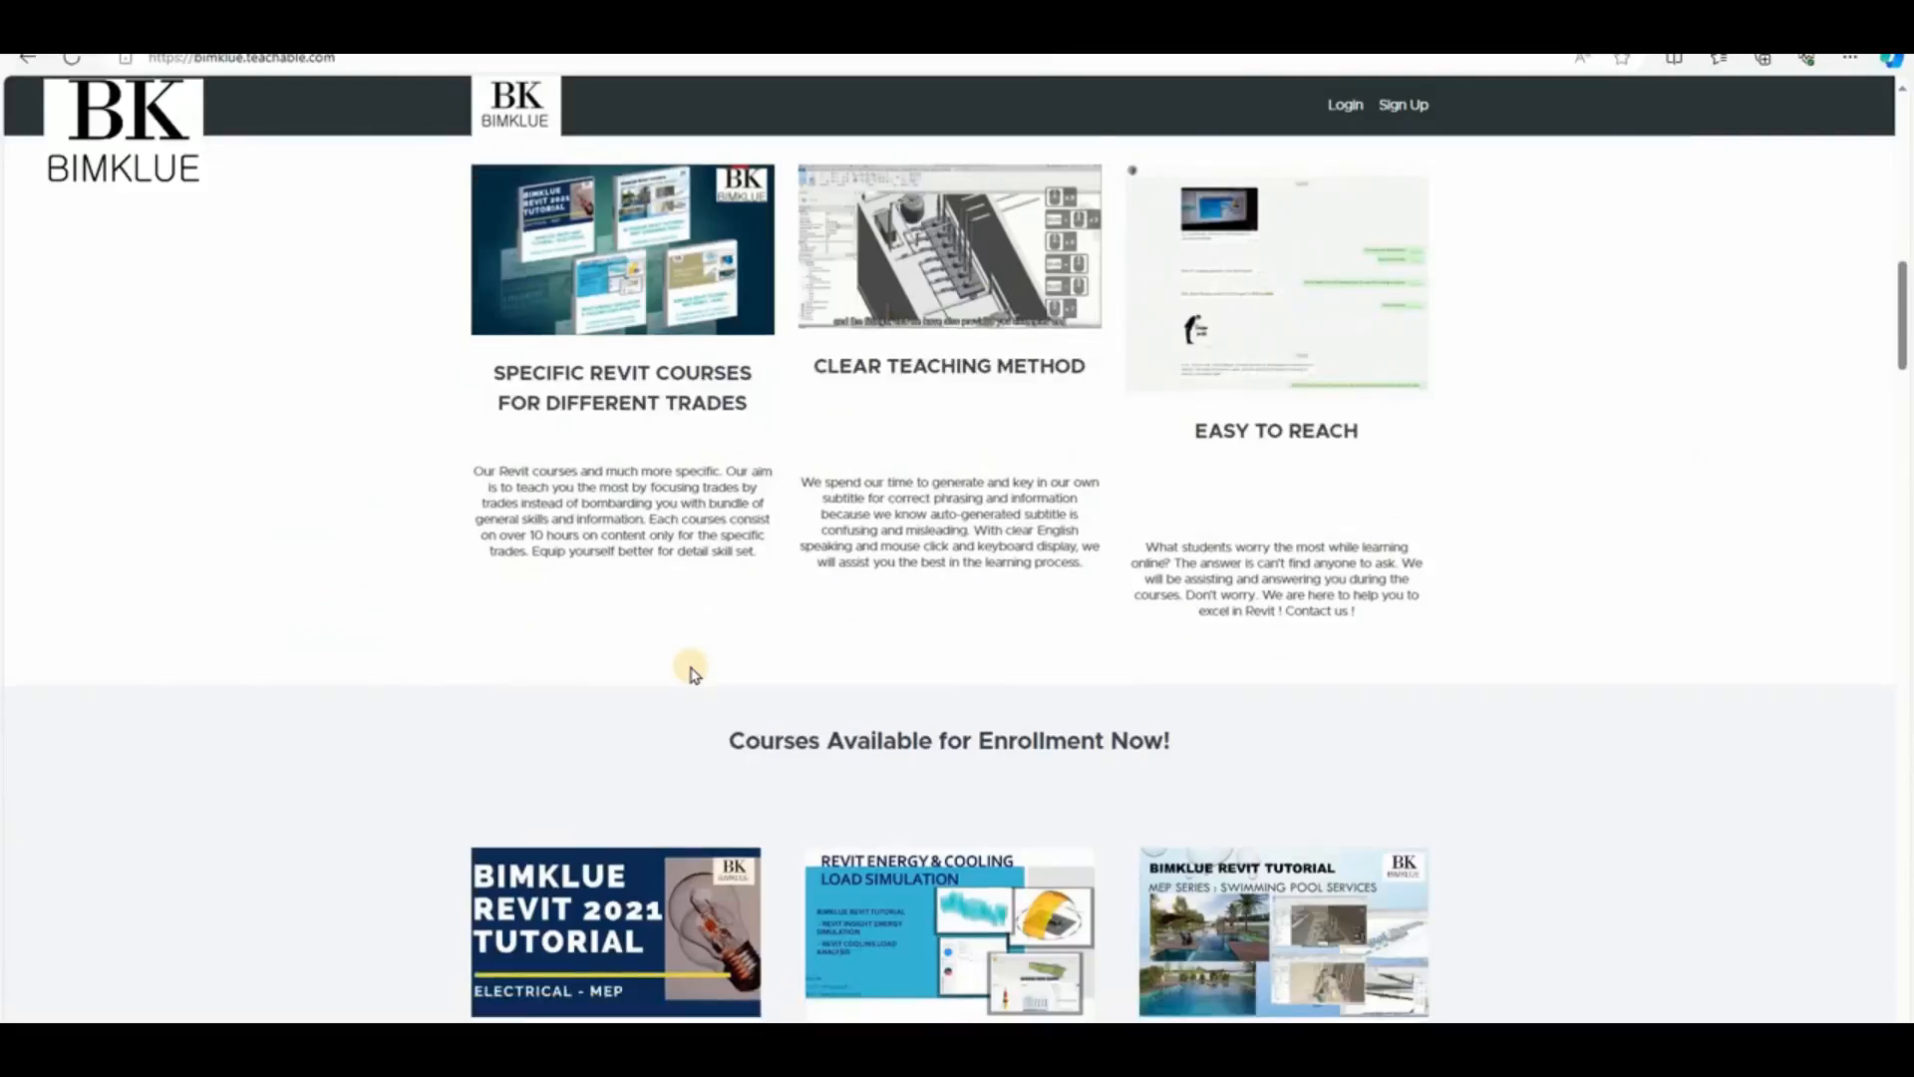
Step: Look through the BIMKLUE website's Revit course list, student reviews and BIM implementation examples
scroll(695, 675, down, 4)
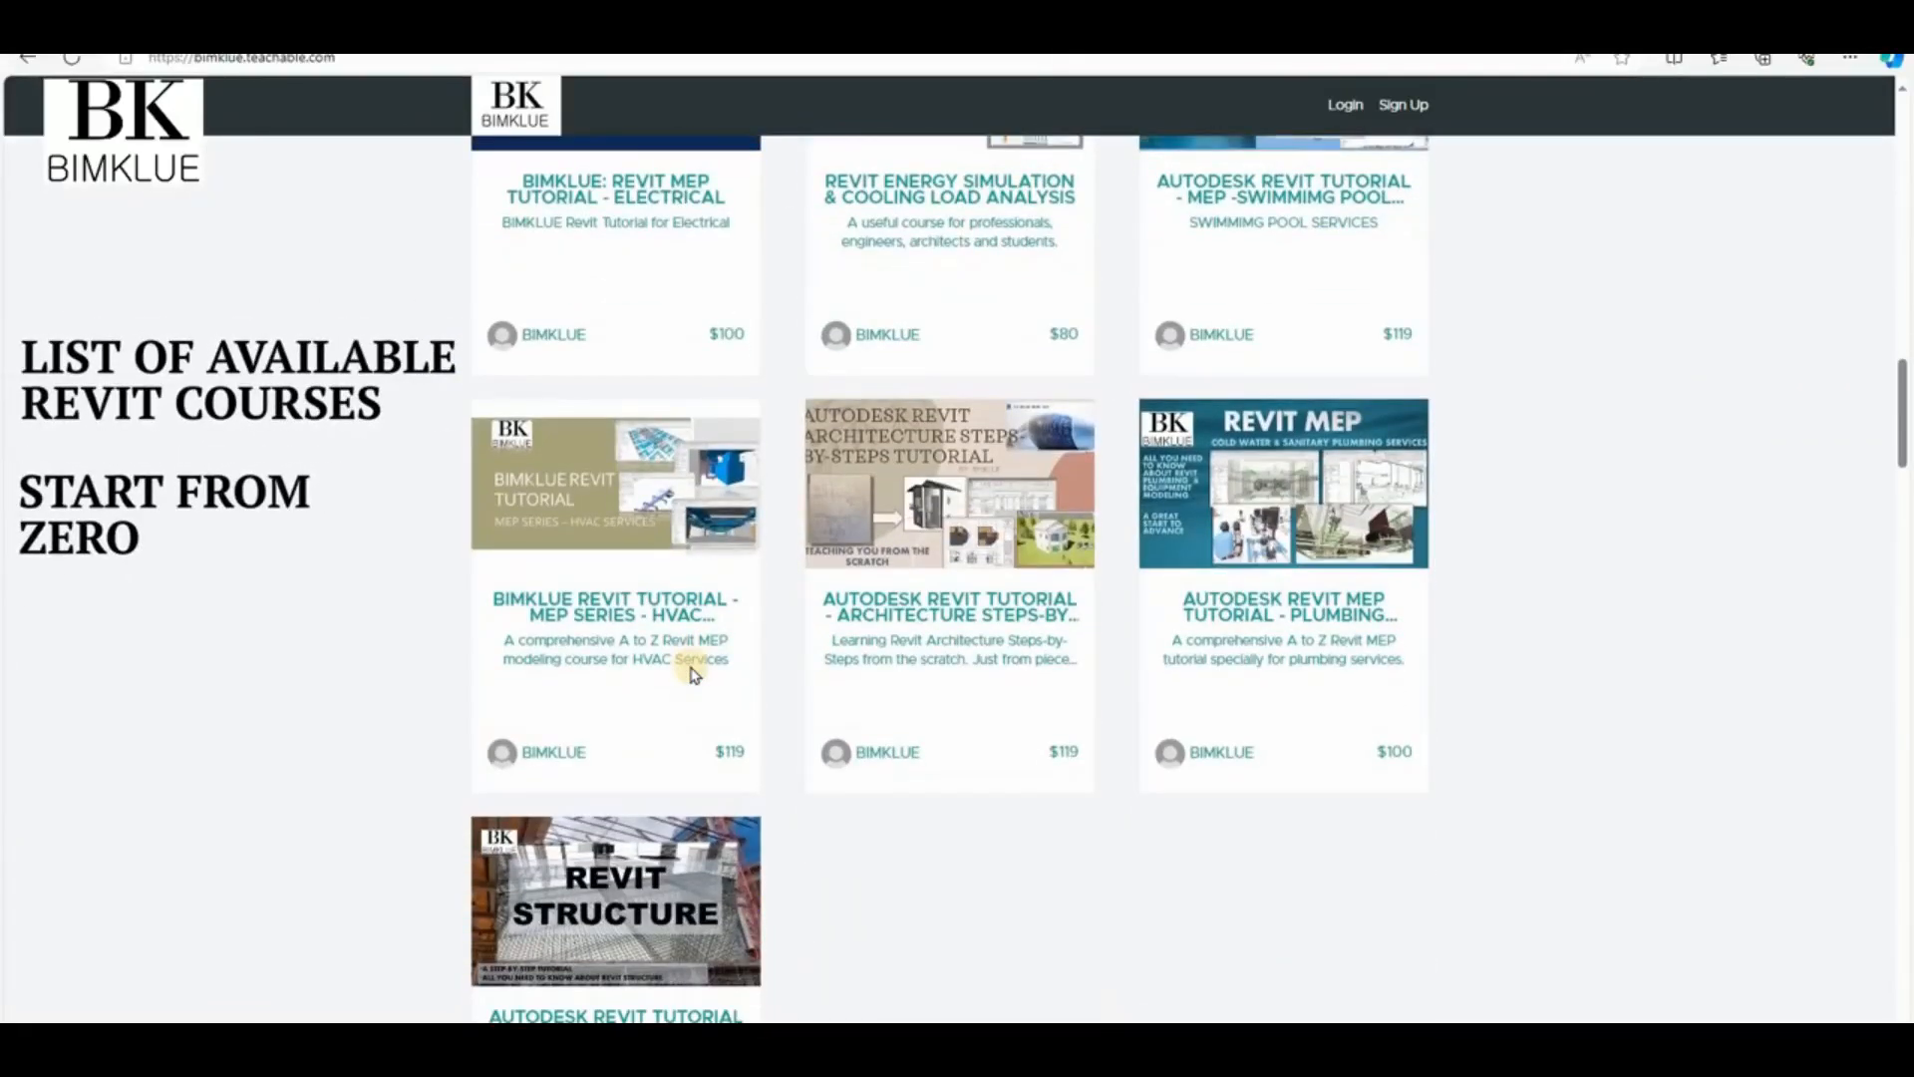
scroll(695, 675, down, 2)
scroll(695, 675, down, 6)
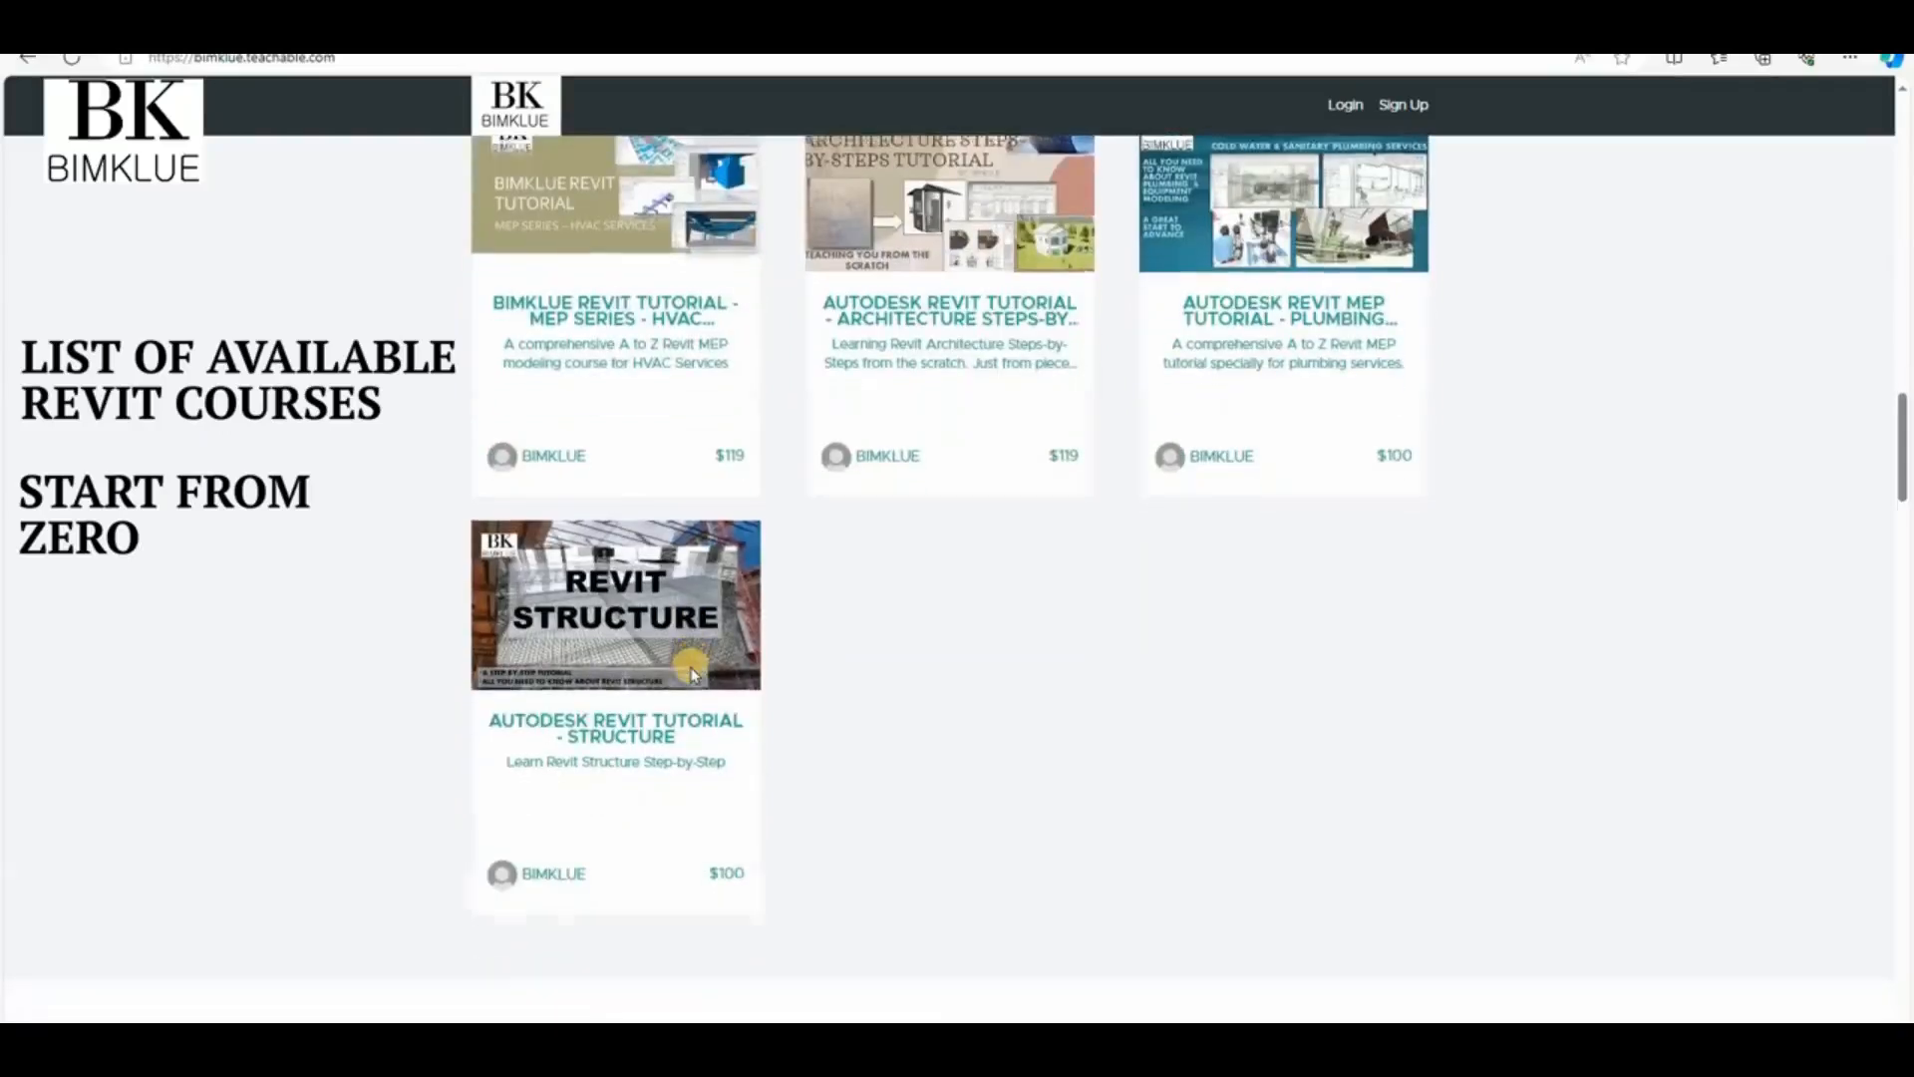
scroll(695, 675, down, 3)
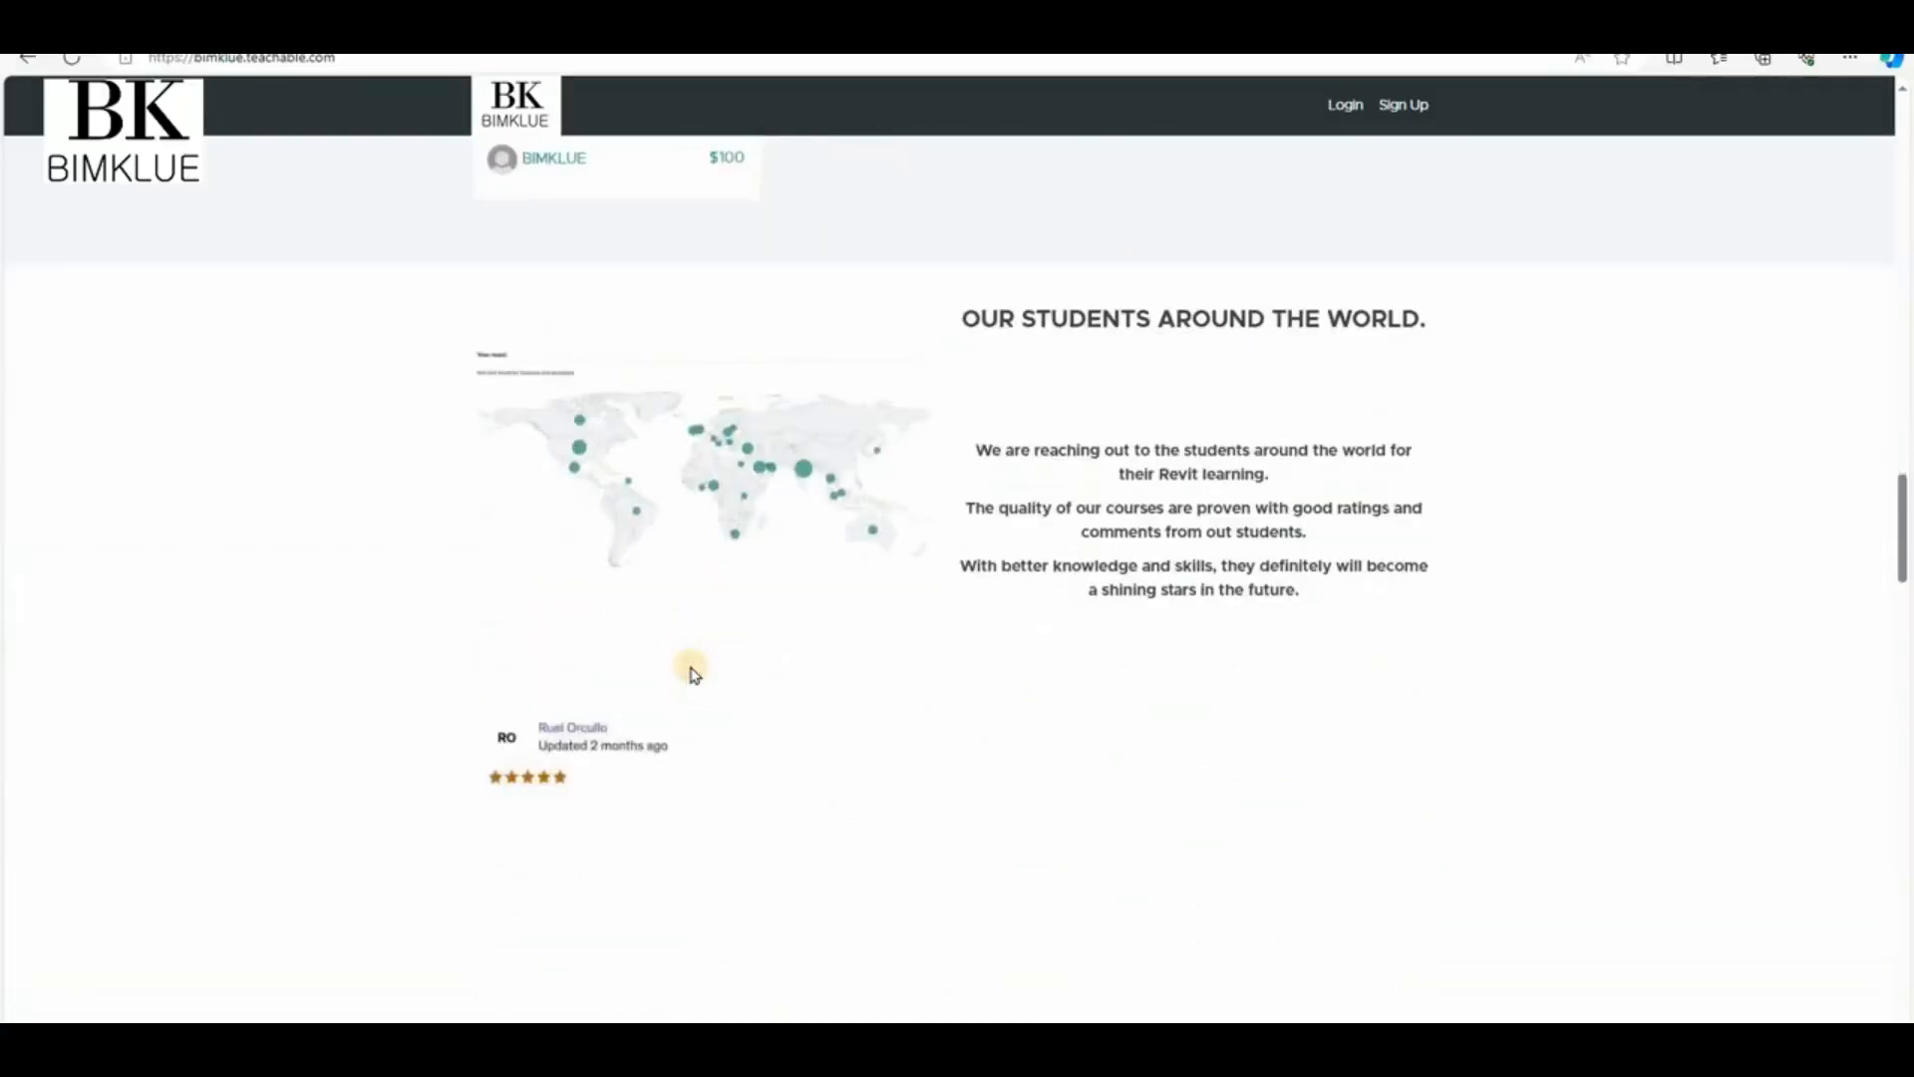
scroll(695, 675, down, 7)
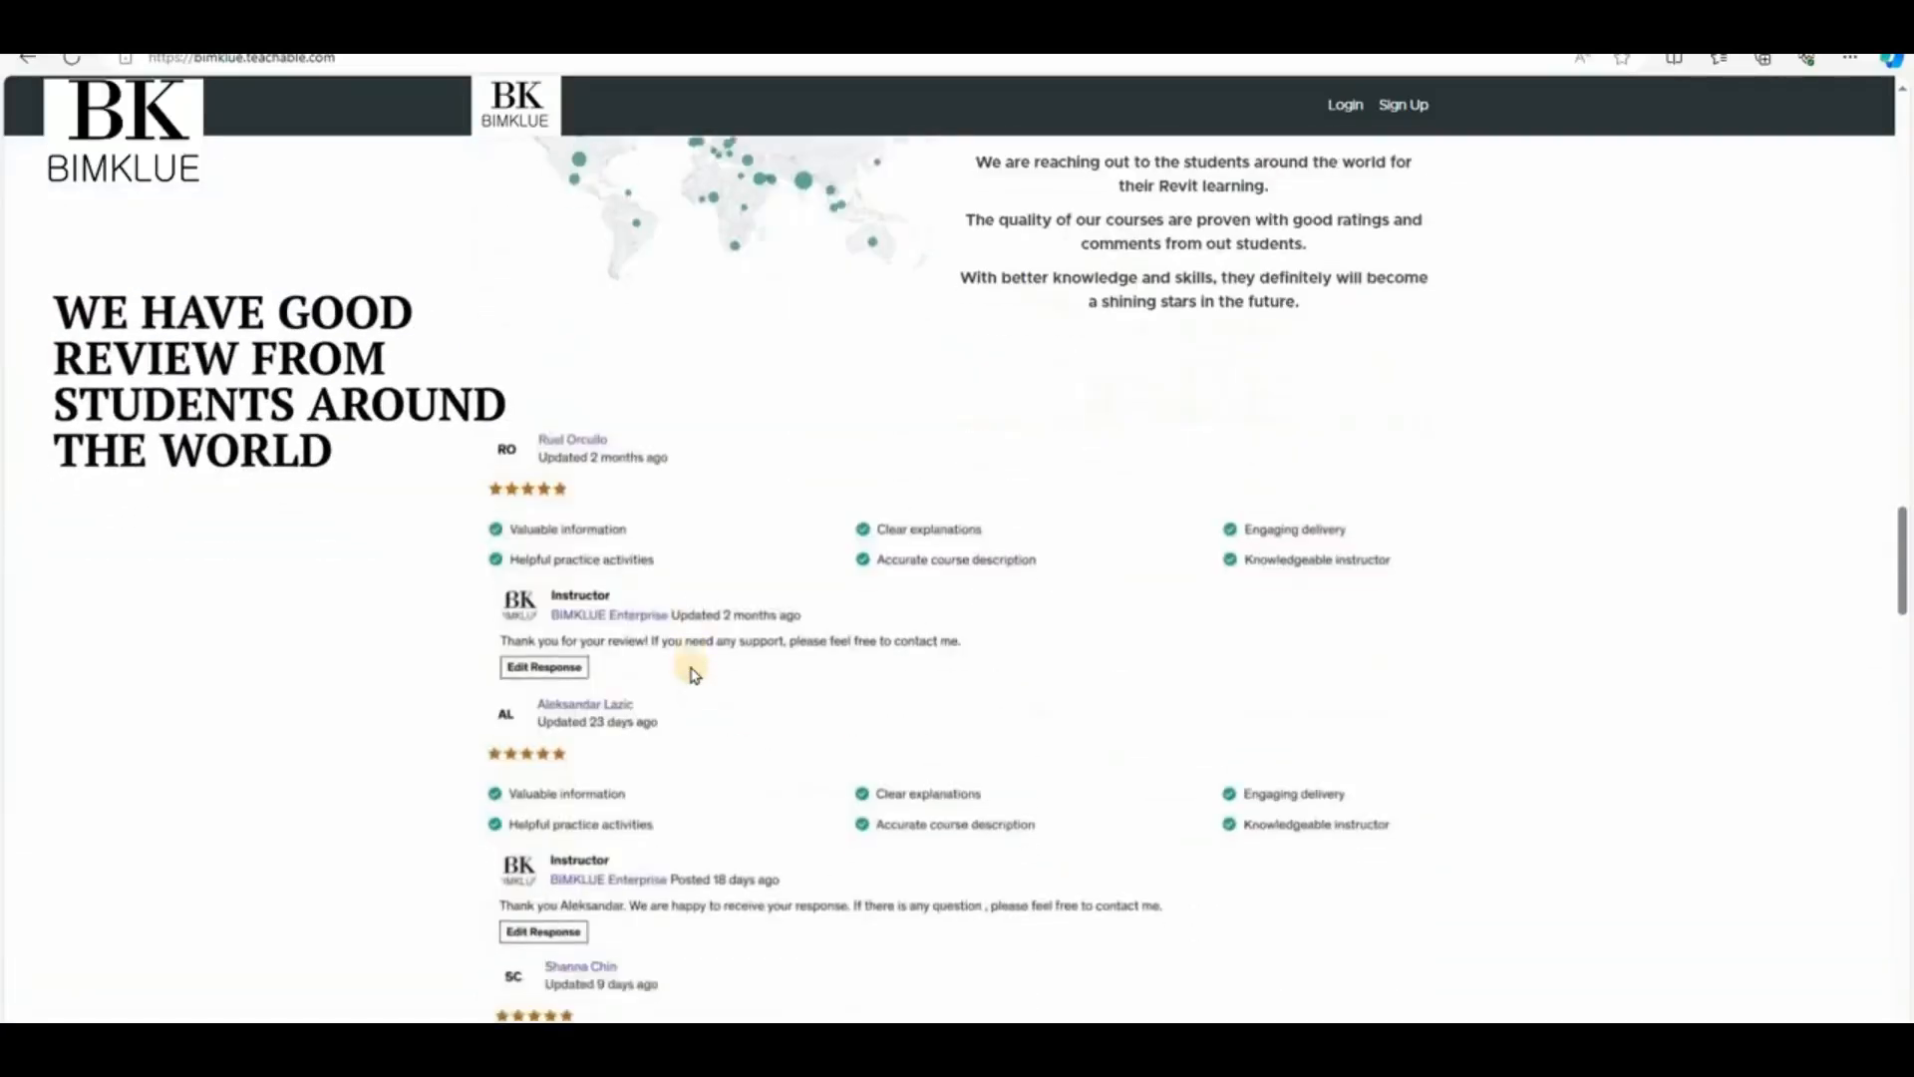
scroll(695, 675, down, 8)
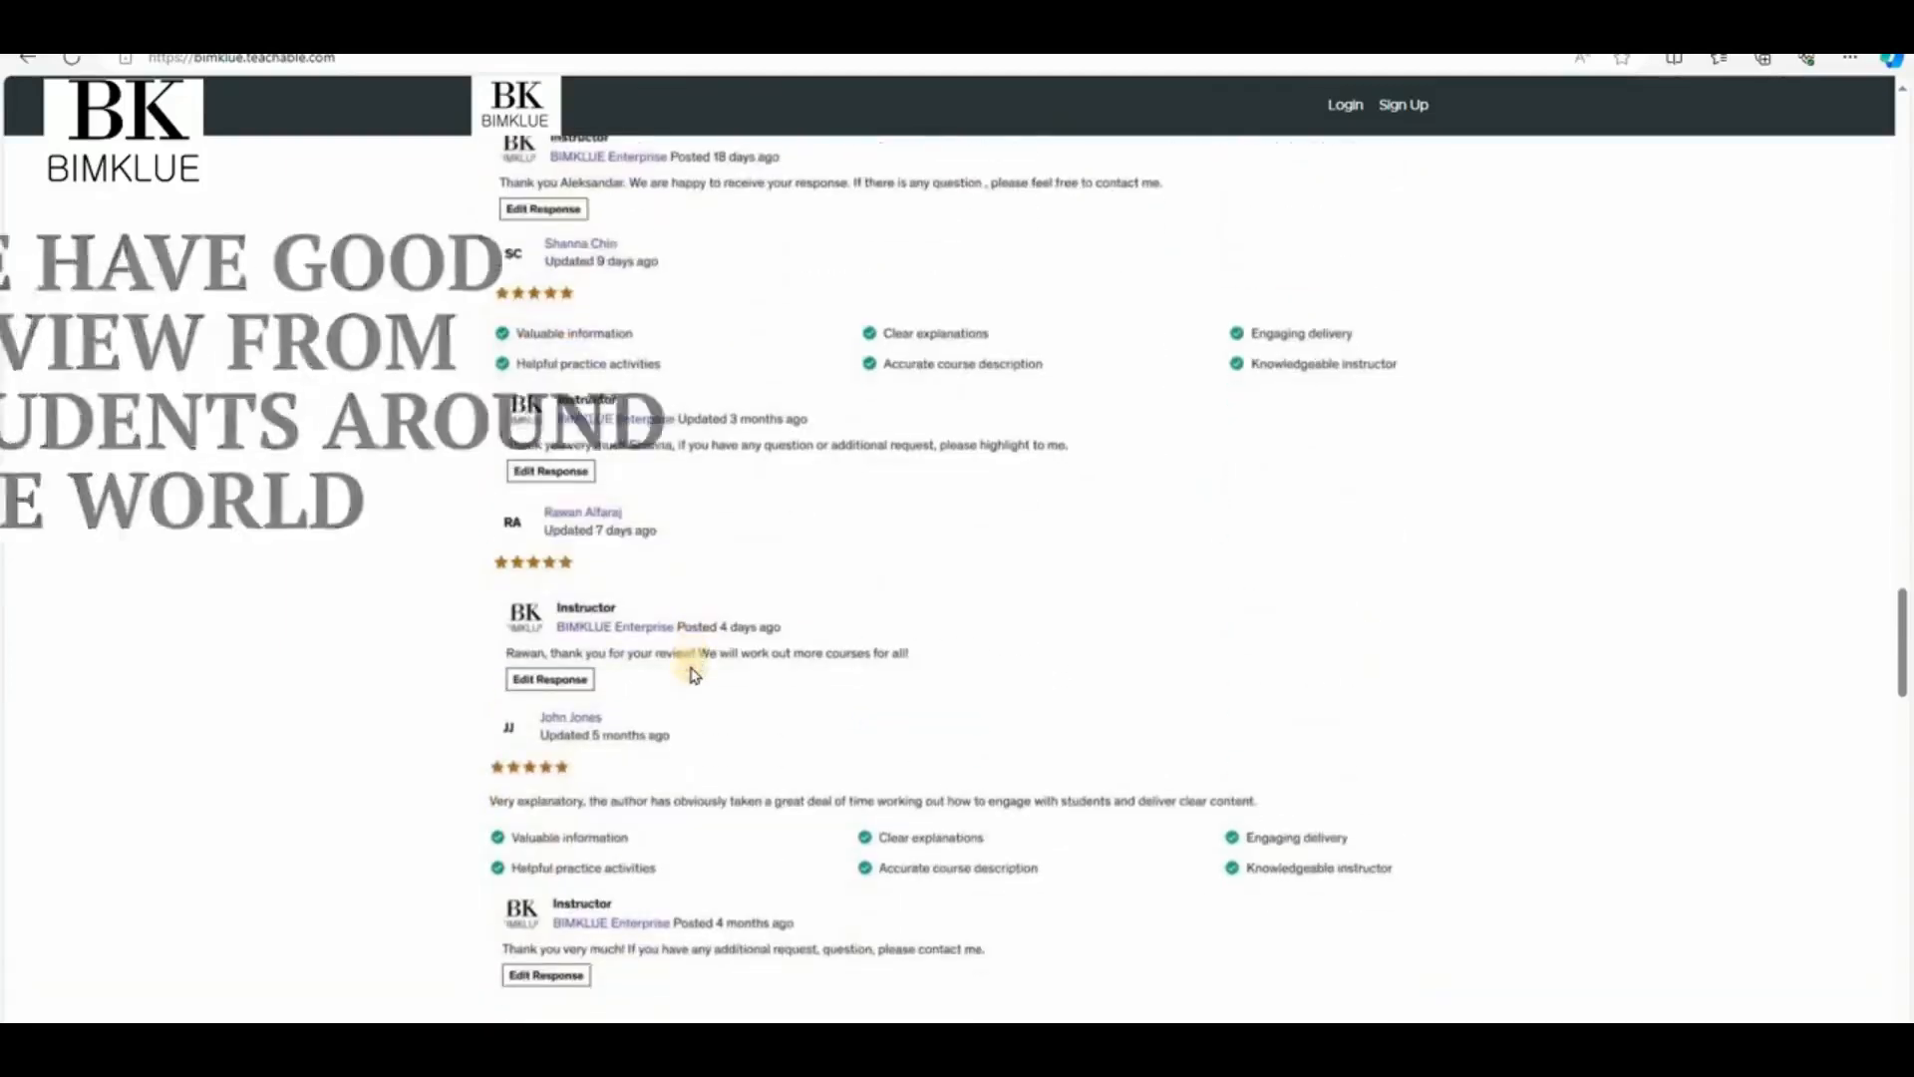
scroll(695, 675, down, 5)
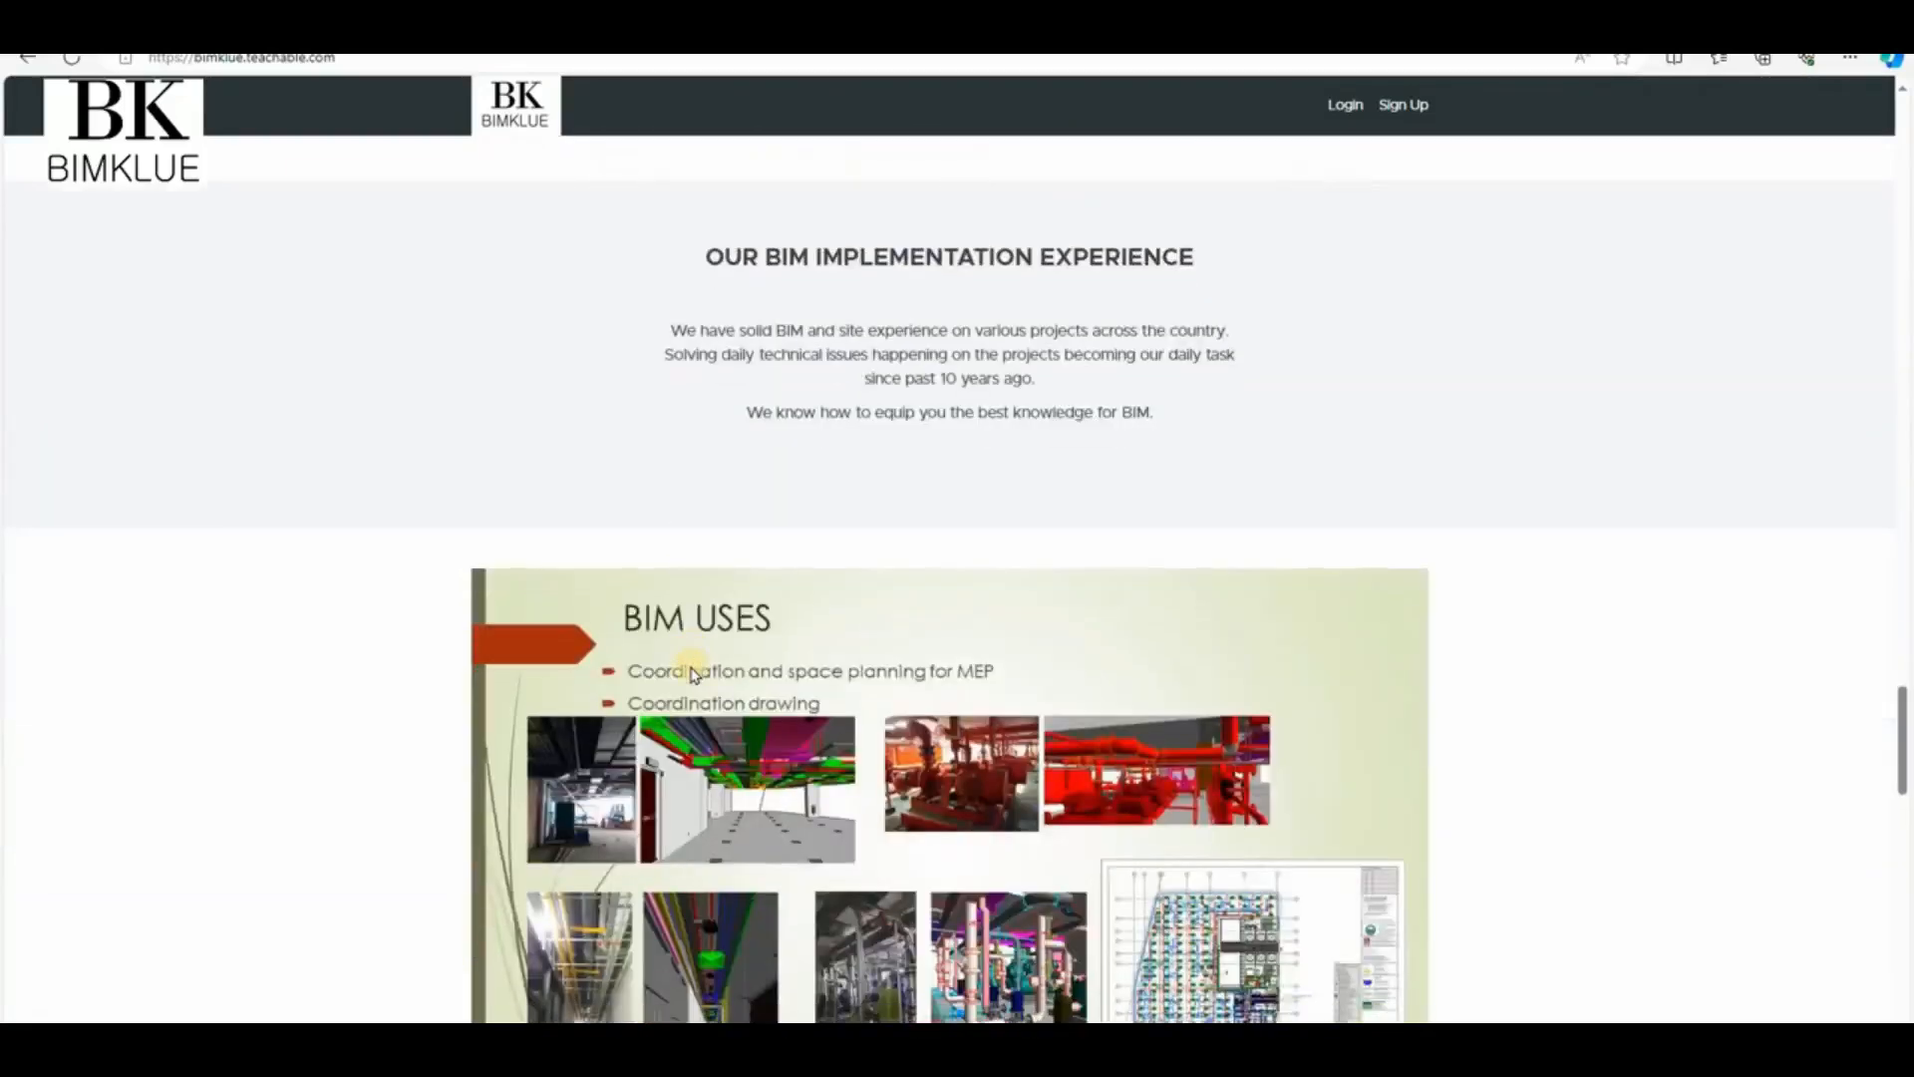
scroll(695, 675, down, 5)
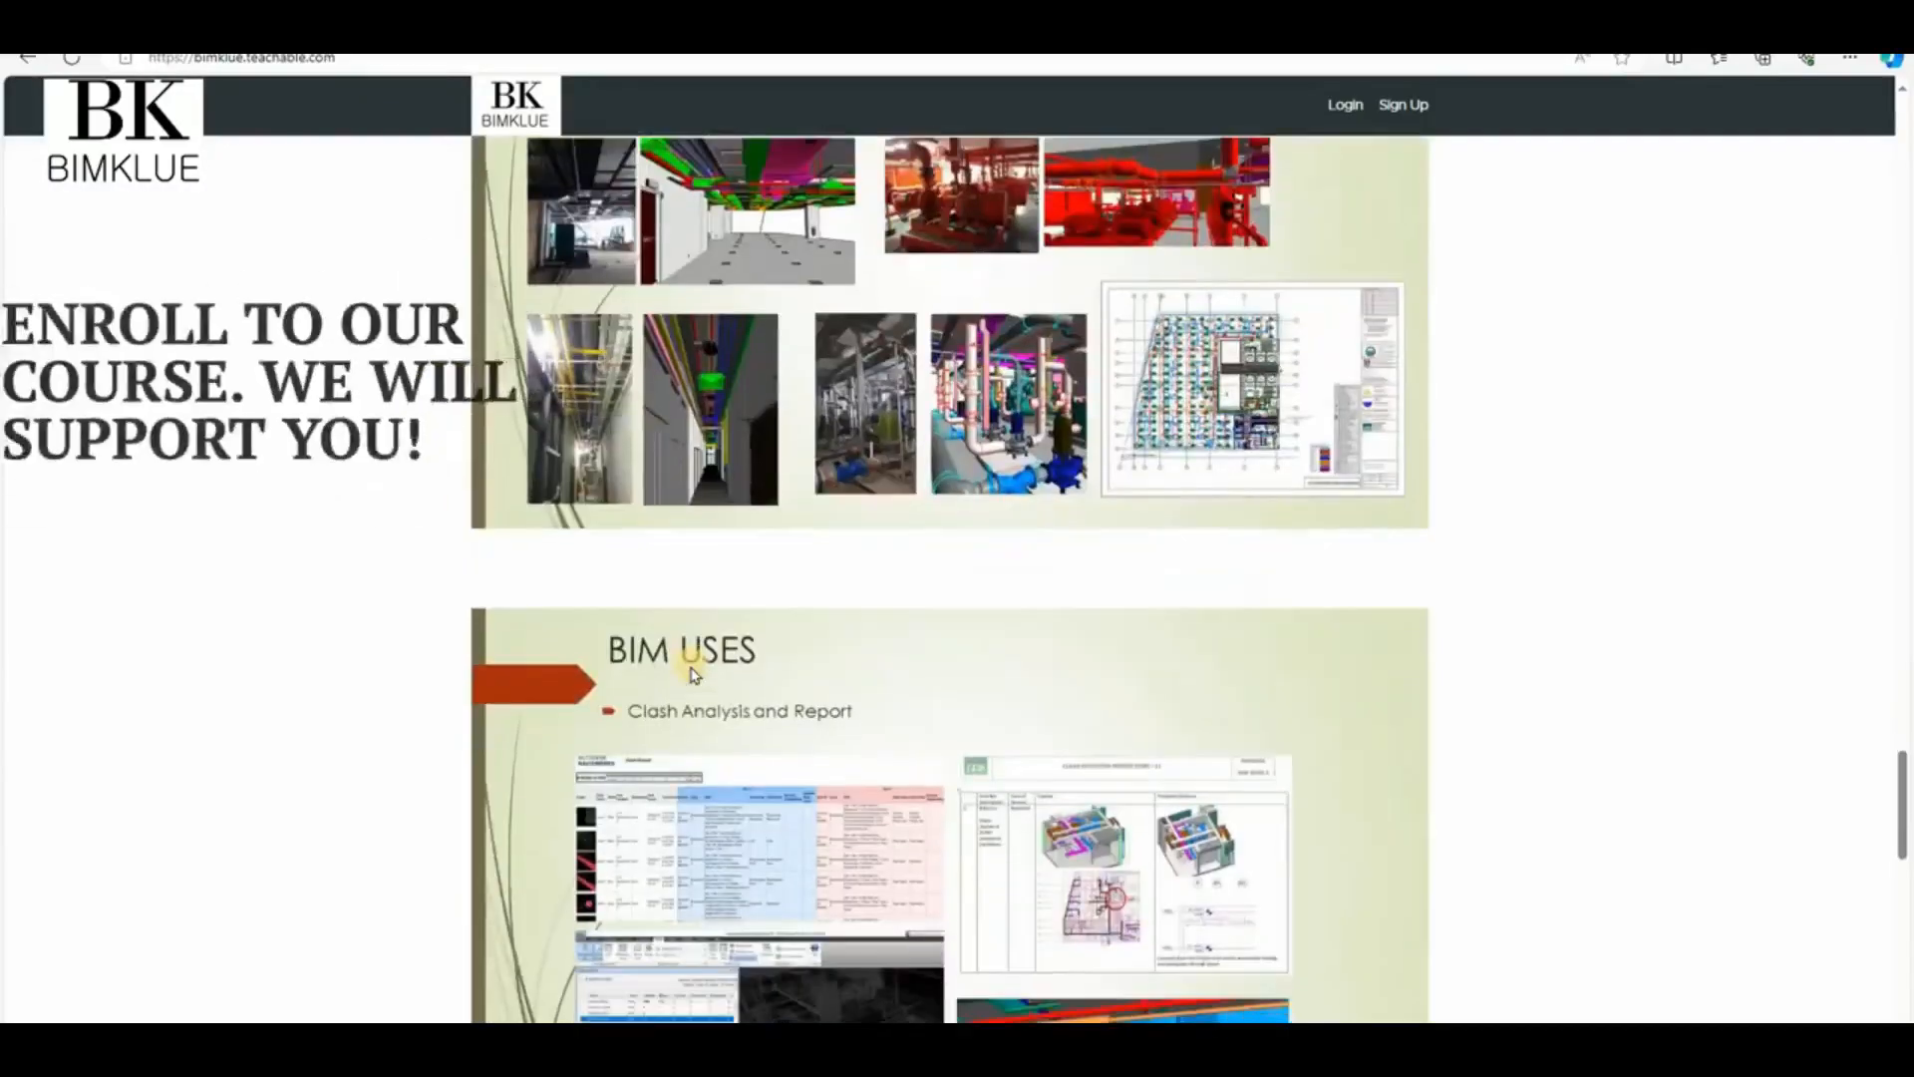
scroll(695, 675, down, 10)
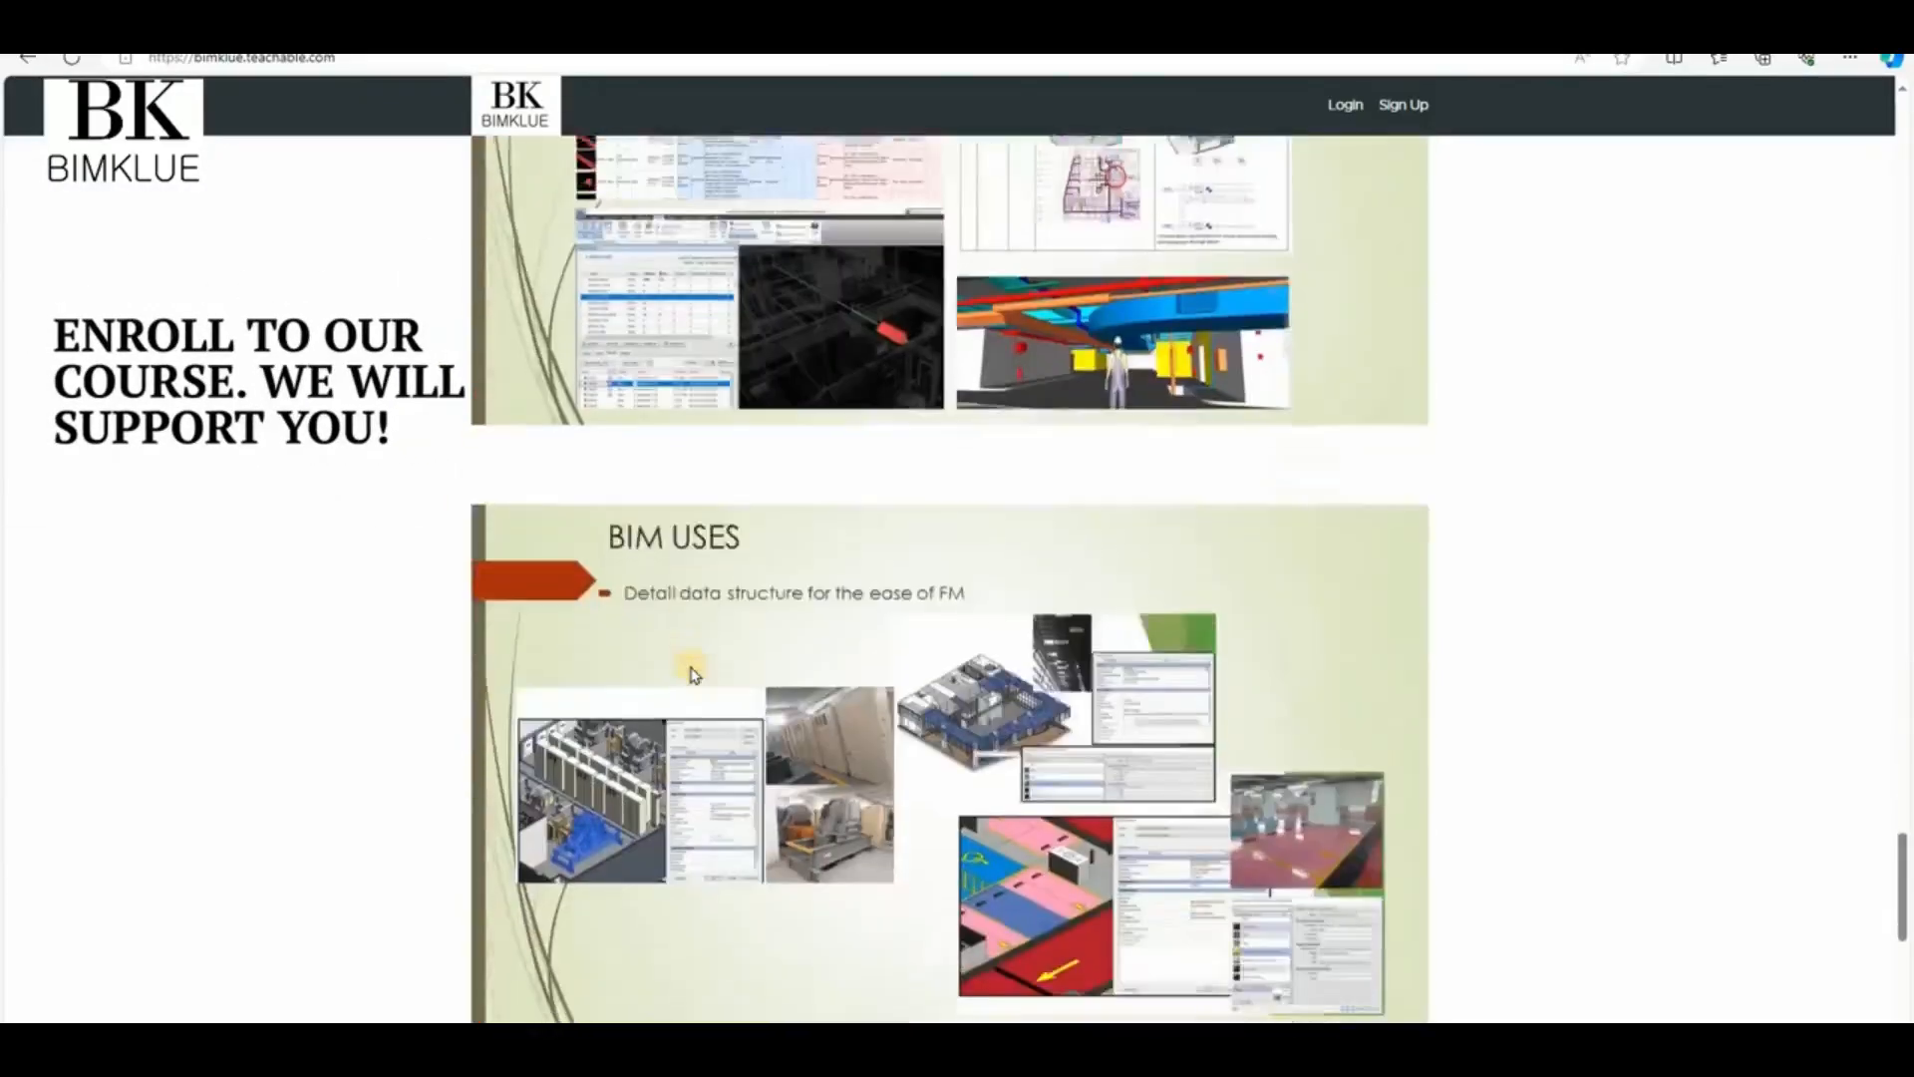
scroll(695, 675, down, 2)
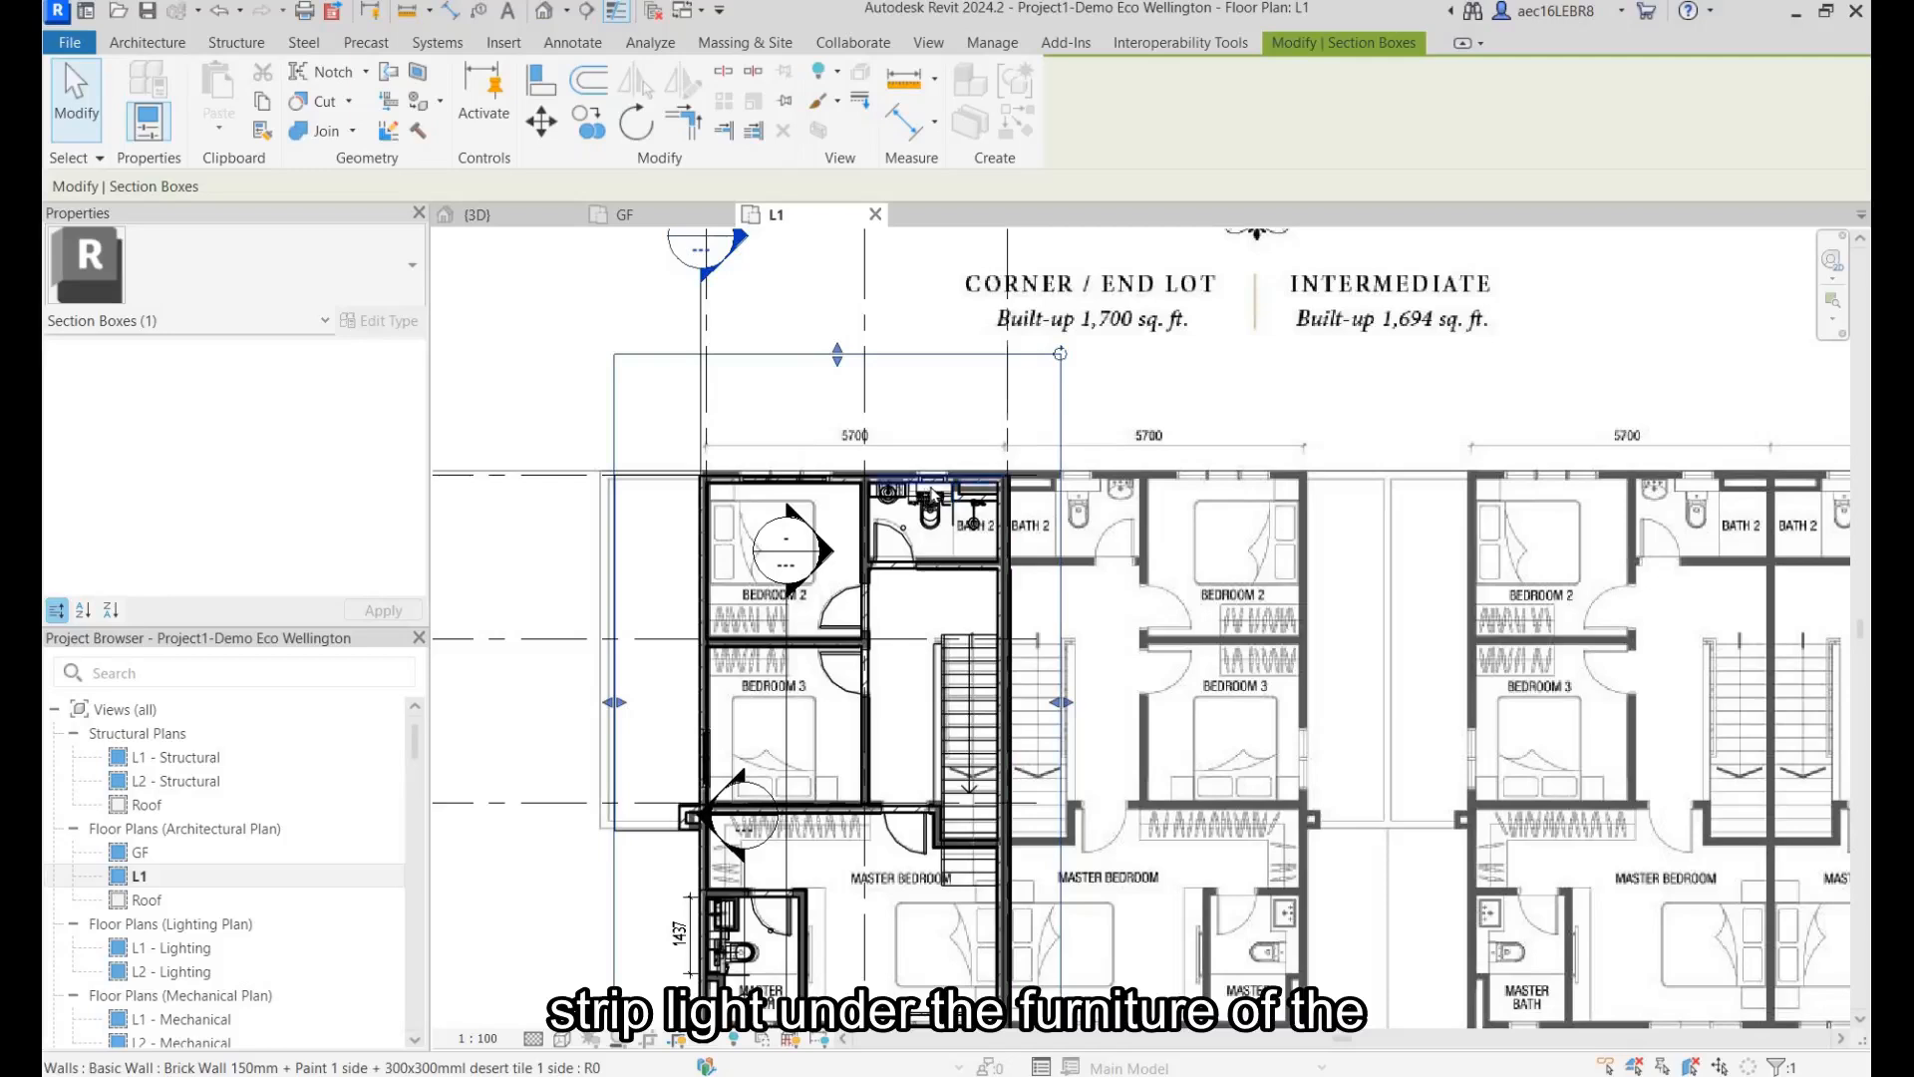
Step: Open the 3D view and examine the bathroom's mirror cabinet, the shelves beside it and the shower area
scroll(927, 488, up, 2)
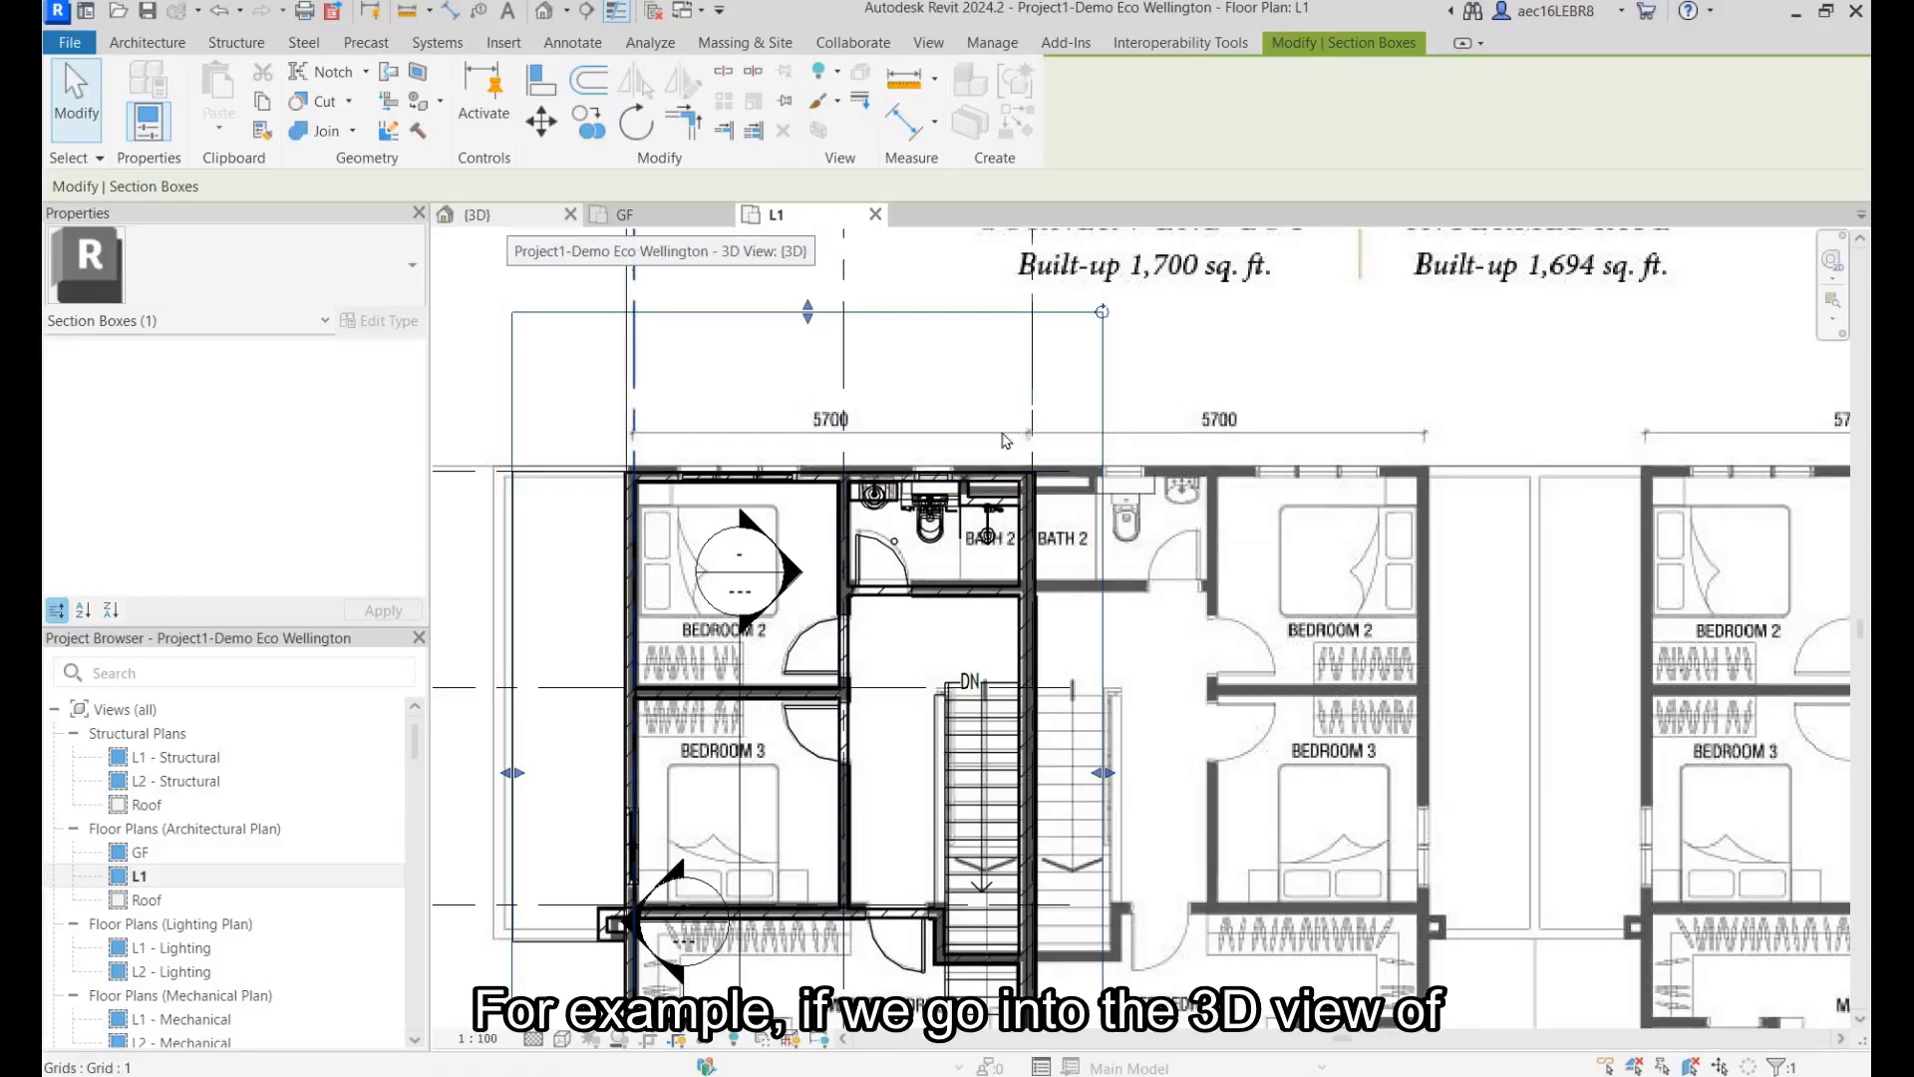
click(480, 216)
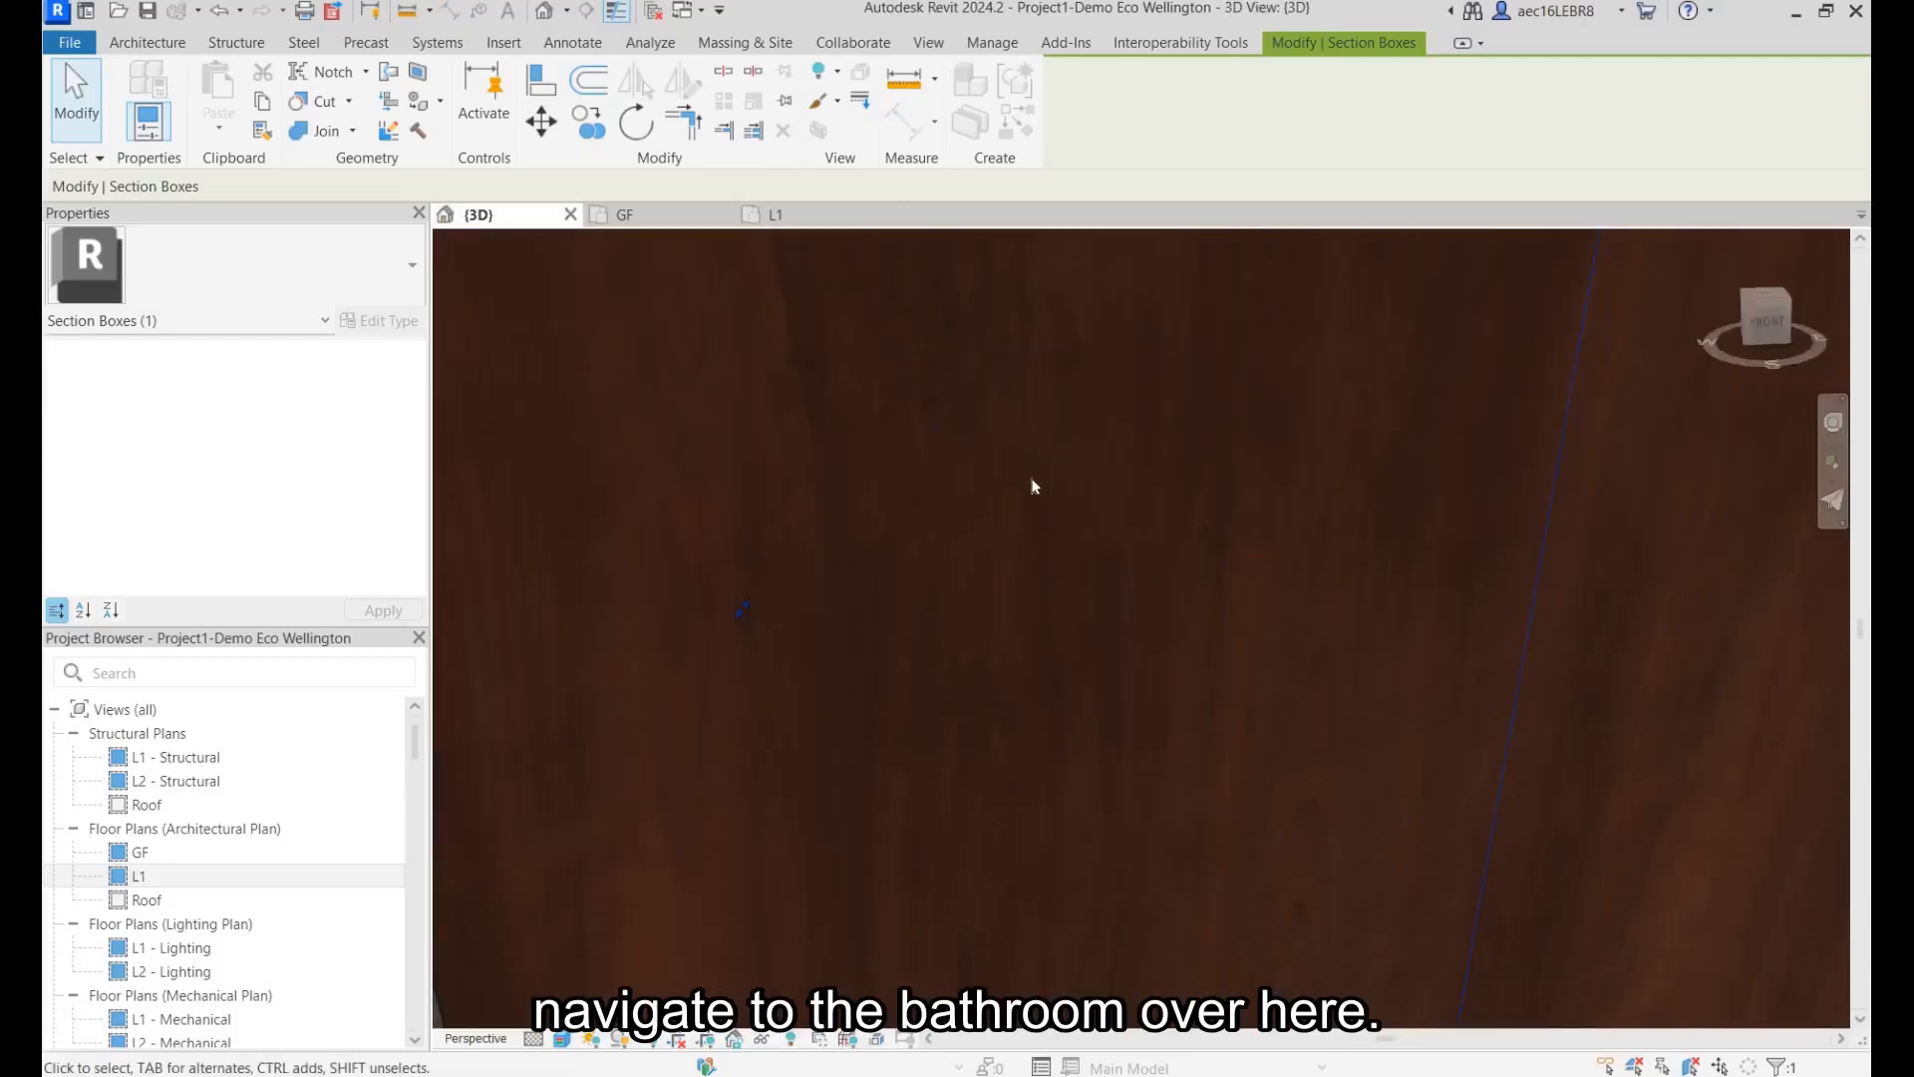
scroll(1030, 488, down, 3)
scroll(1201, 667, down, 1)
drag(1258, 608, 1384, 674)
key(Escape)
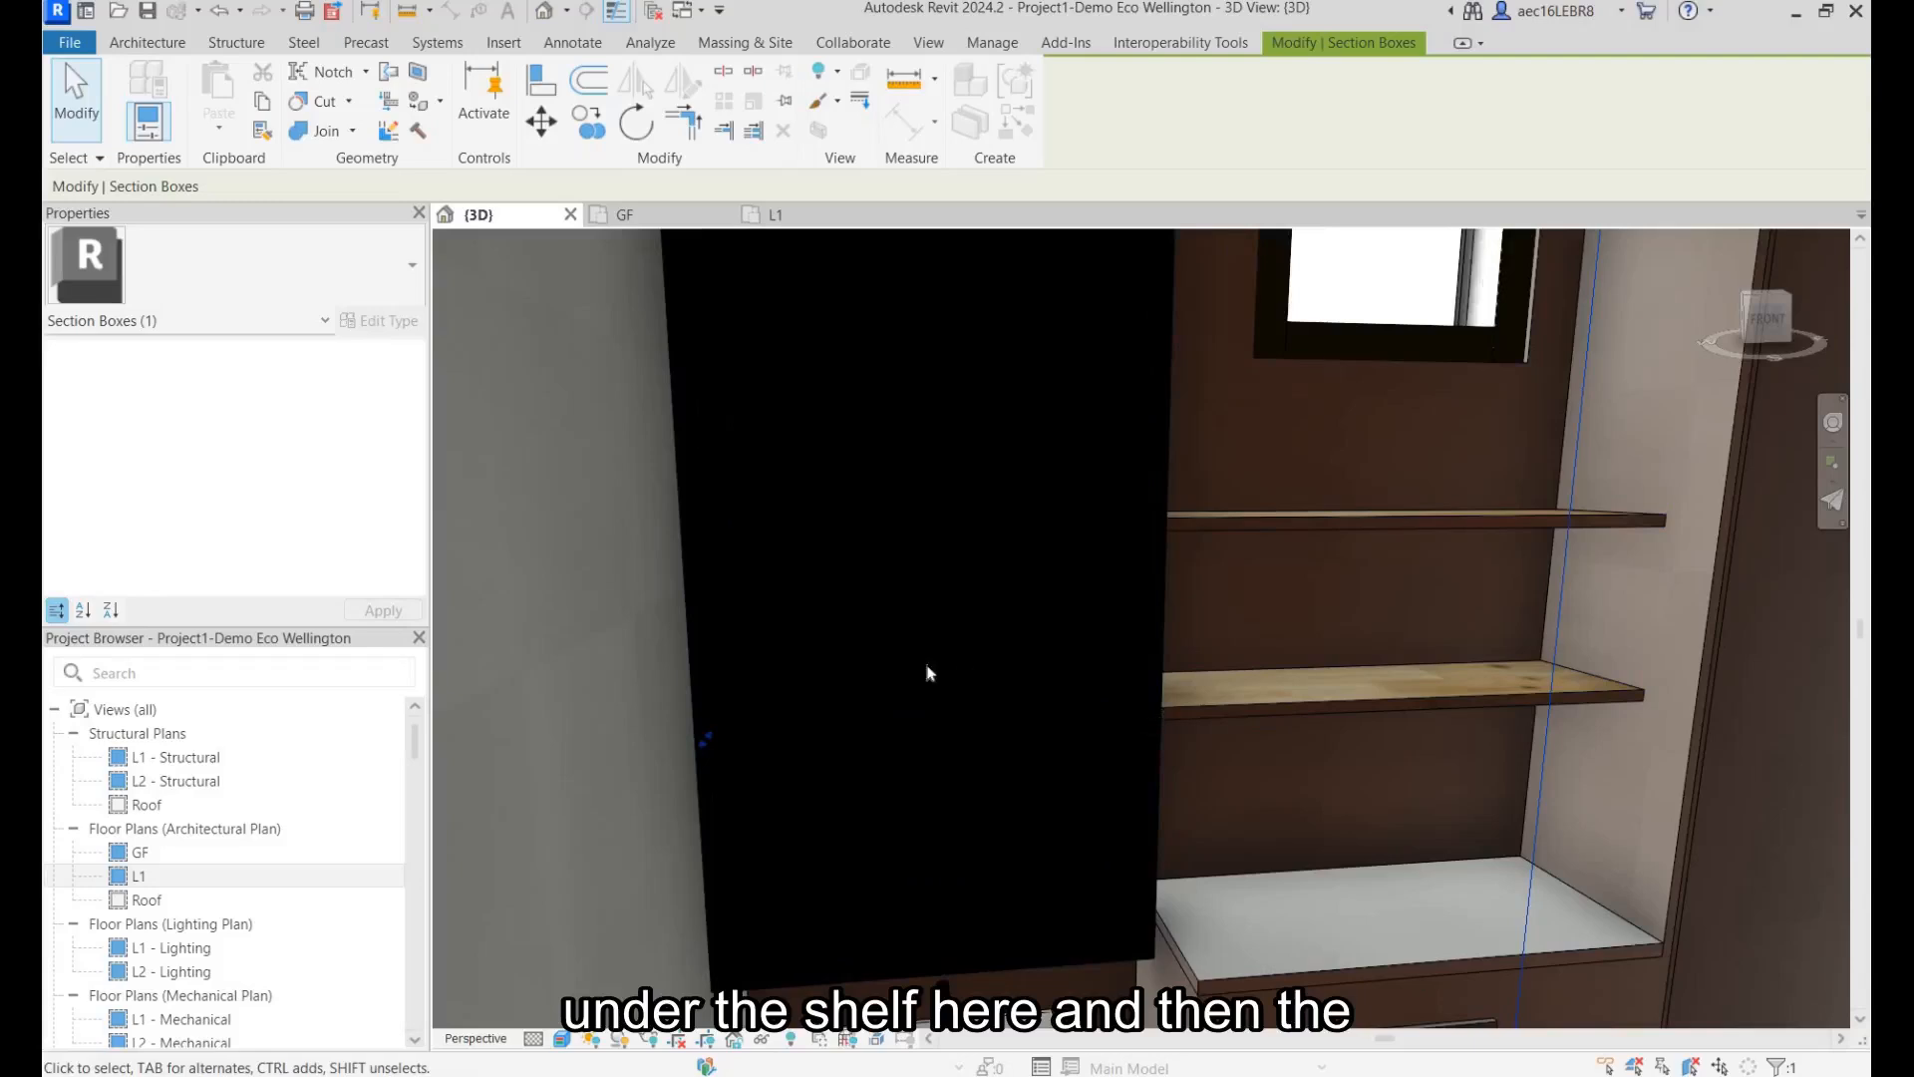
drag(722, 718, 887, 688)
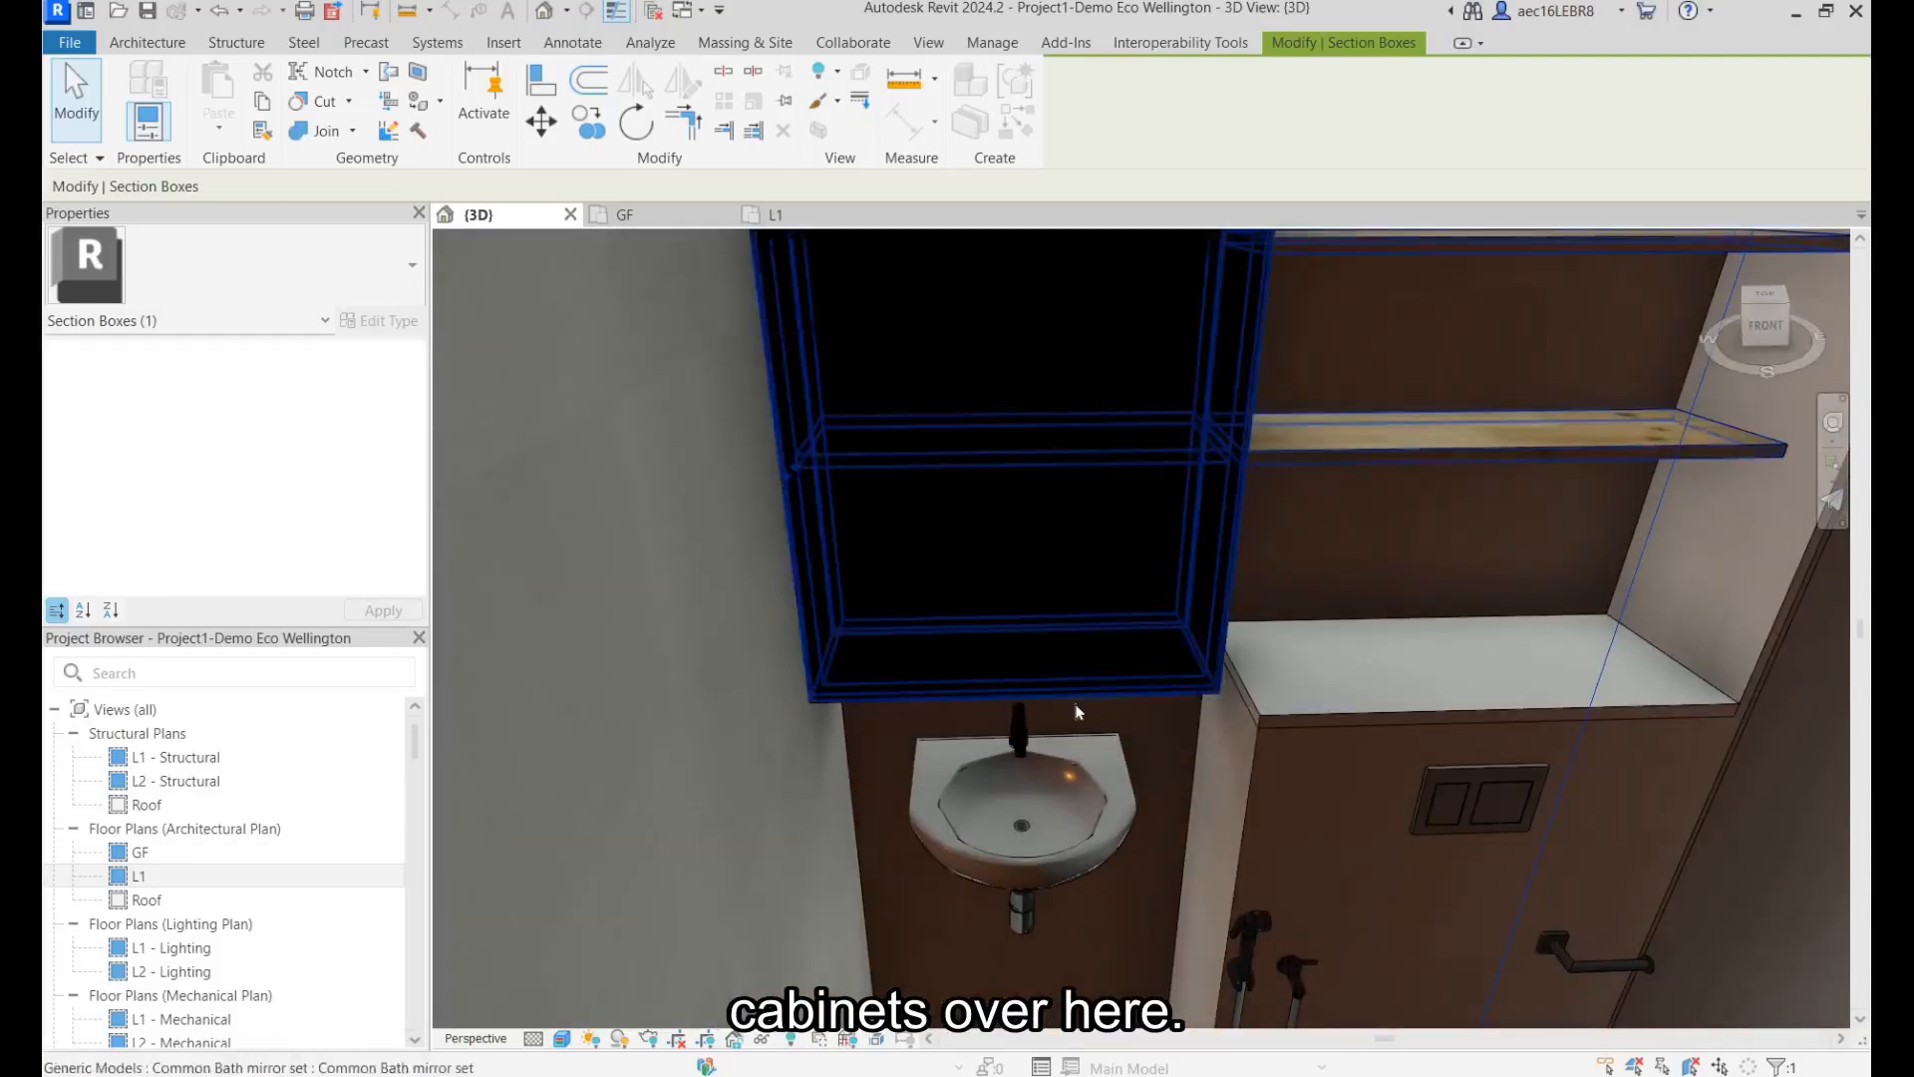
drag(1108, 420, 1159, 385)
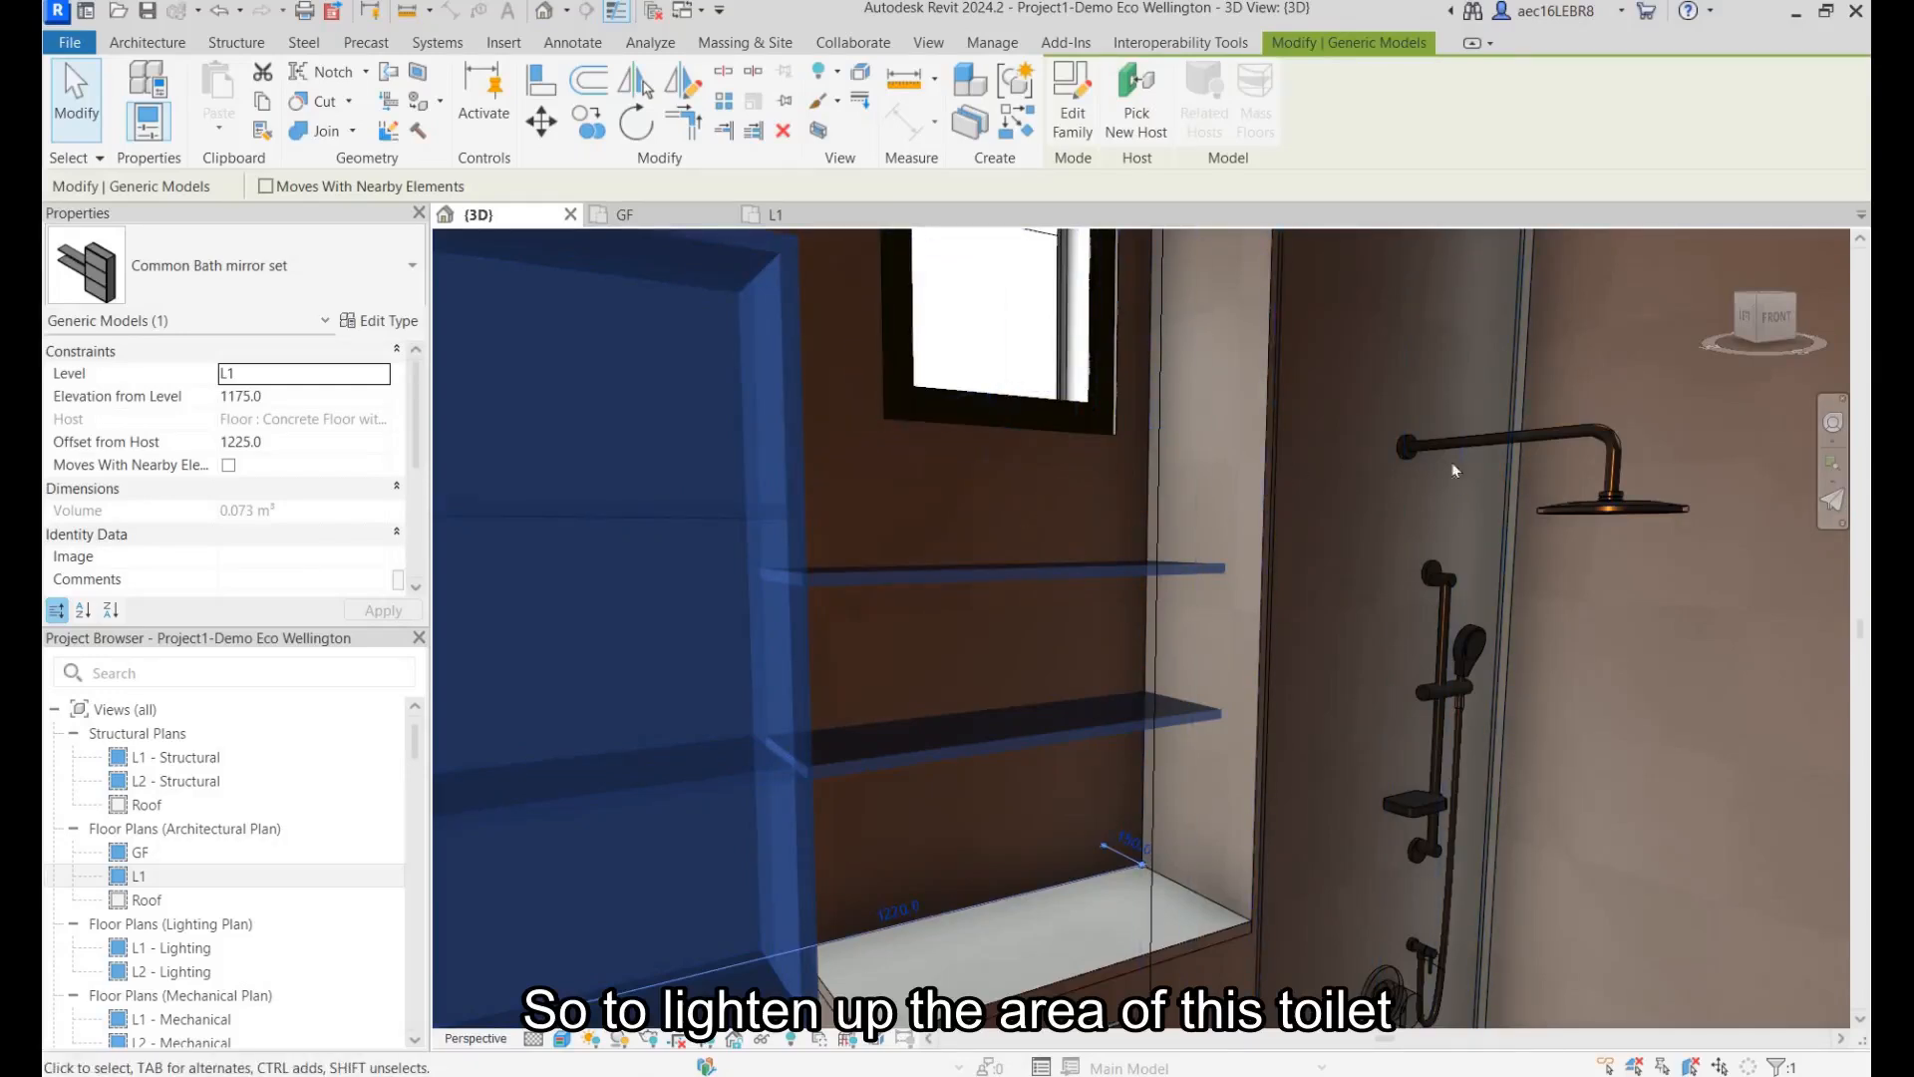
right_click(1213, 461)
click(1056, 499)
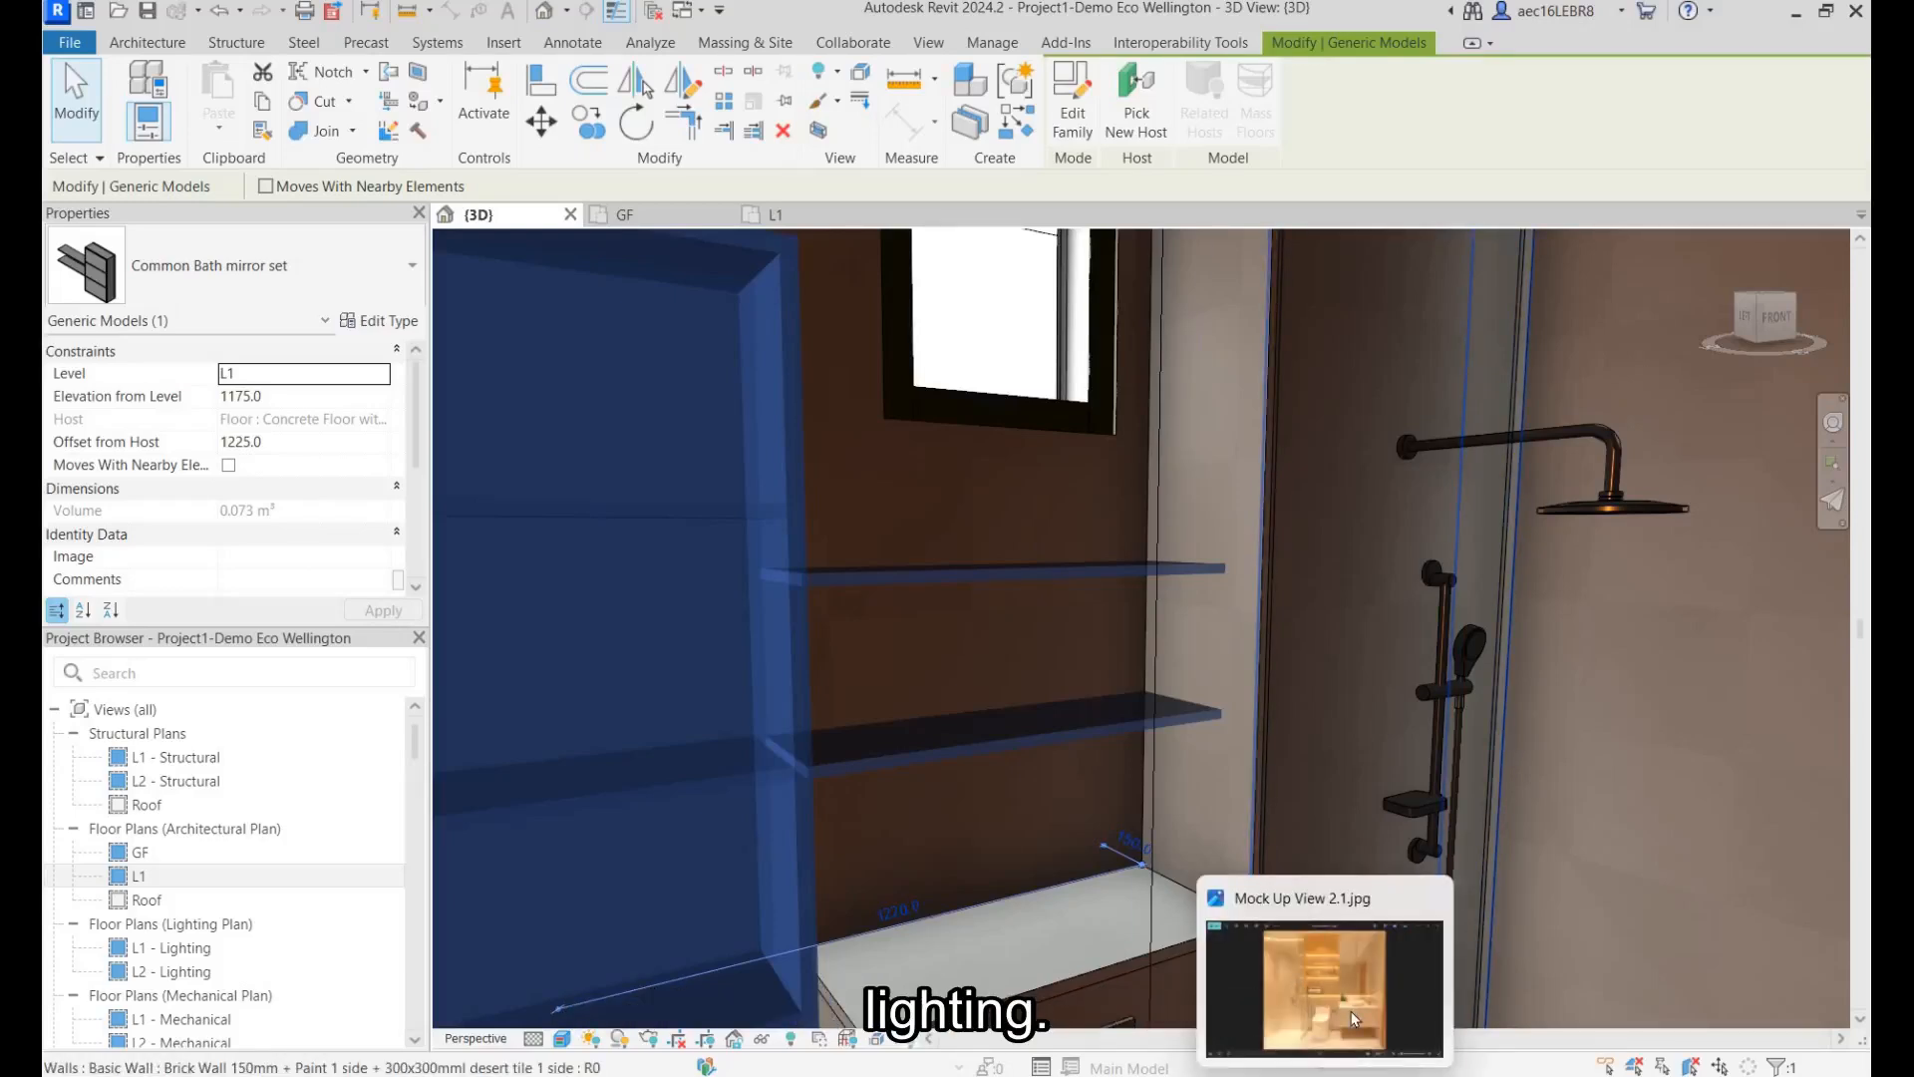
Step: Examine the bathroom's strip lighting in the reference image Mock Up View 2.1.jpg, closing the image when done
click(1352, 1011)
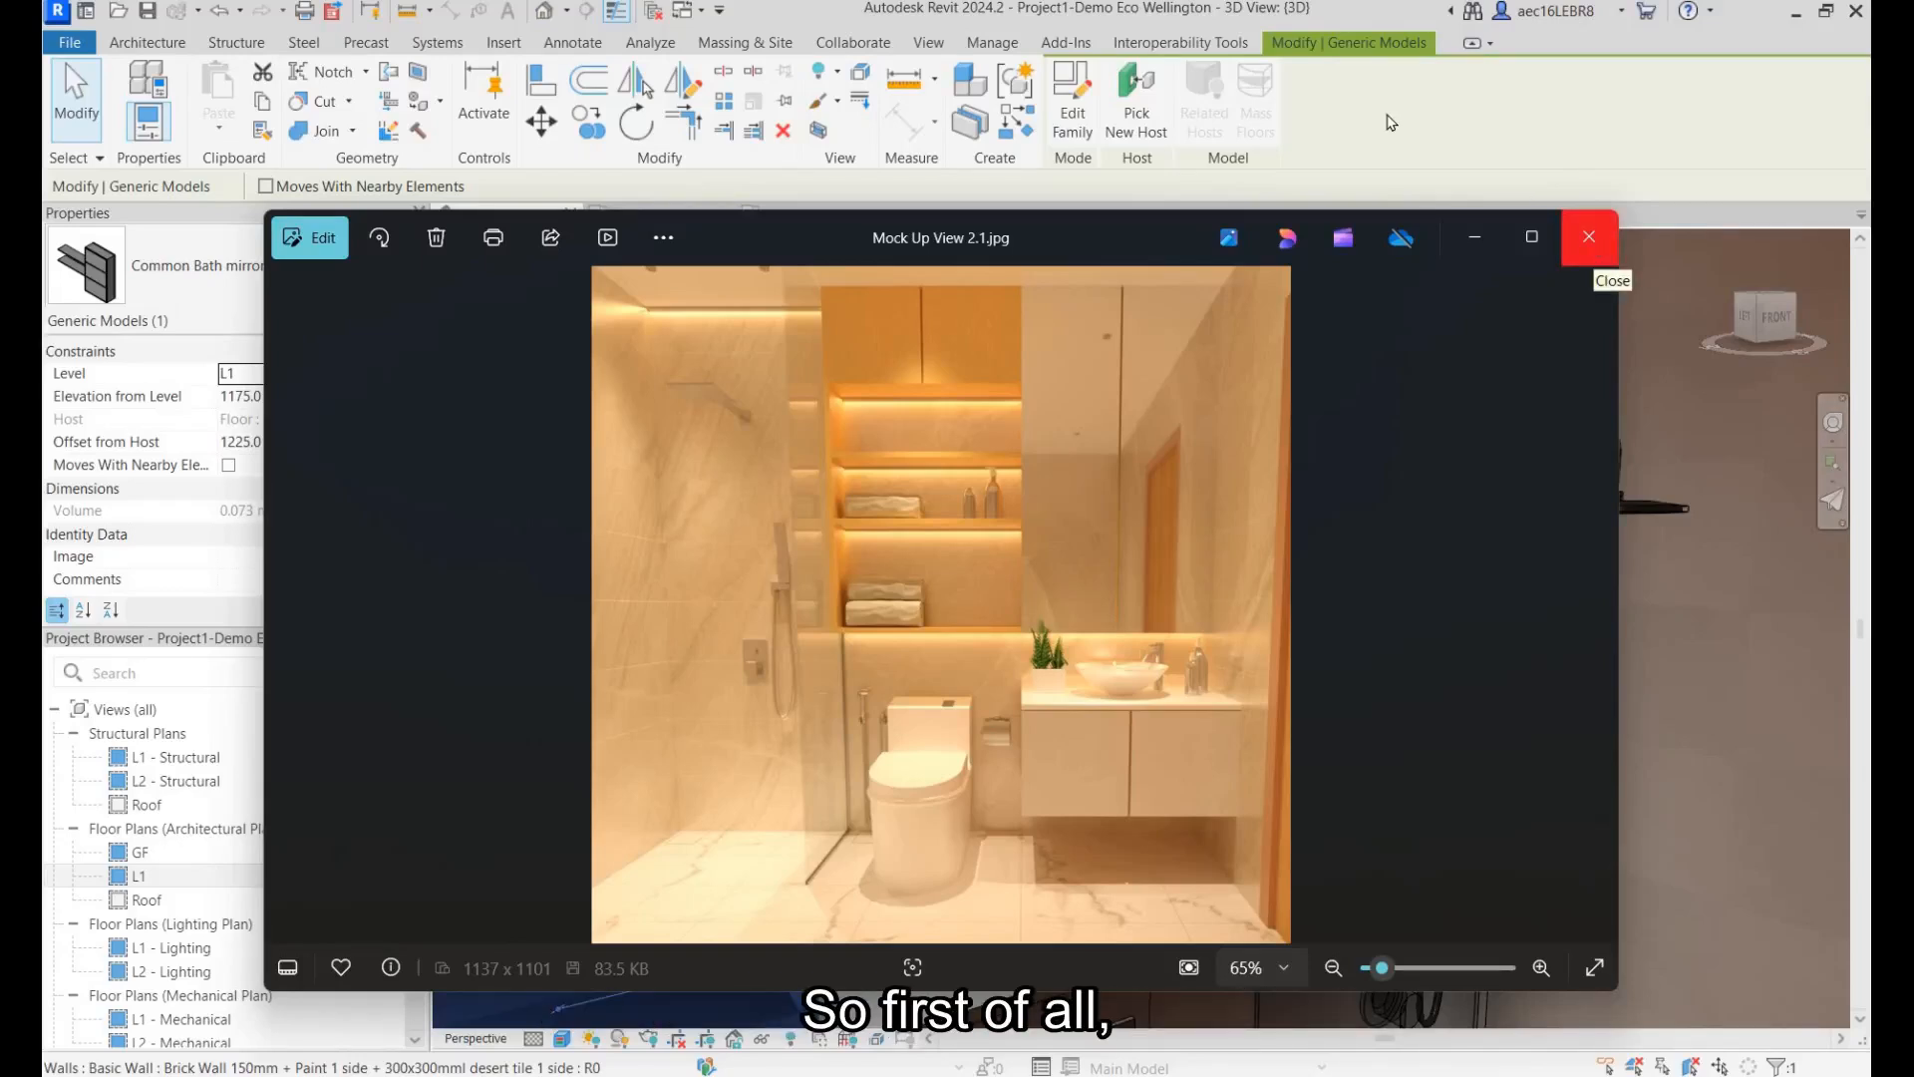
click(1589, 237)
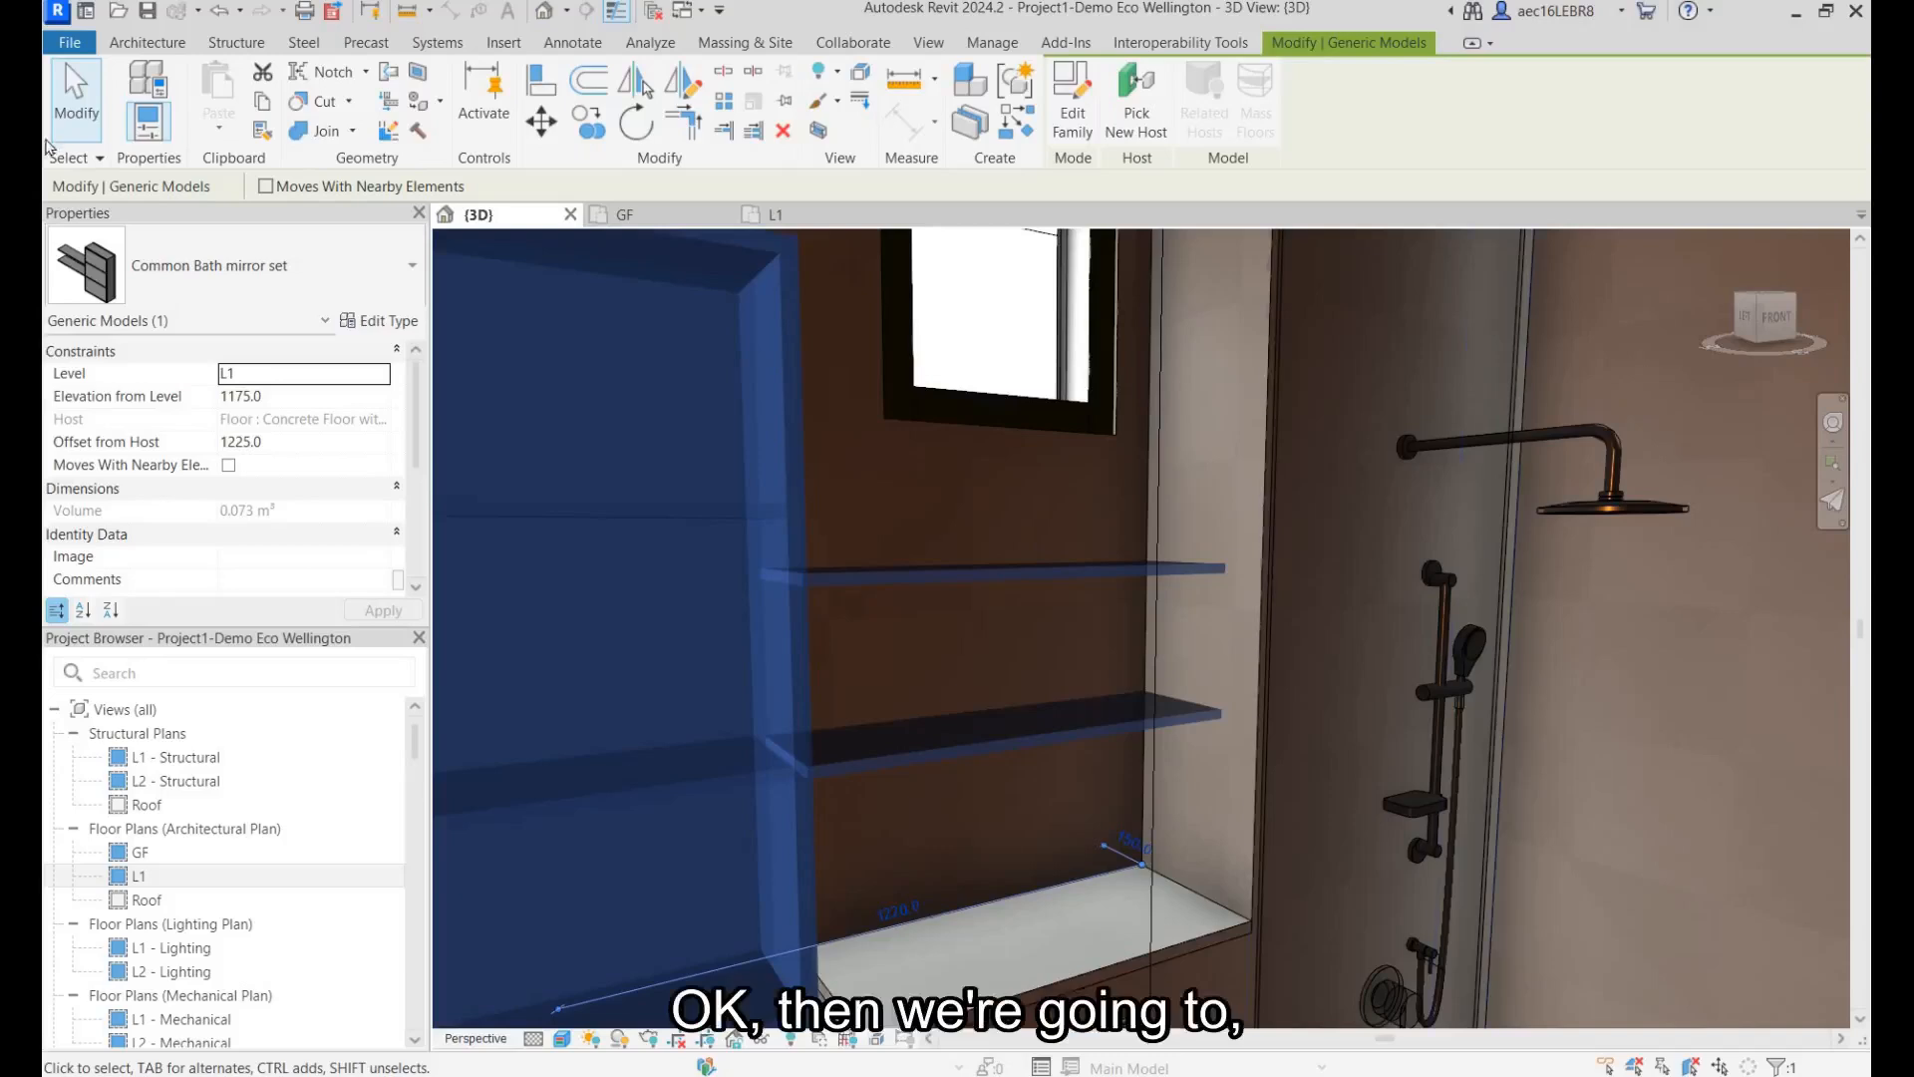
key(Tab)
Step: Create a new family from the Metric Lighting Fixture template
click(68, 46)
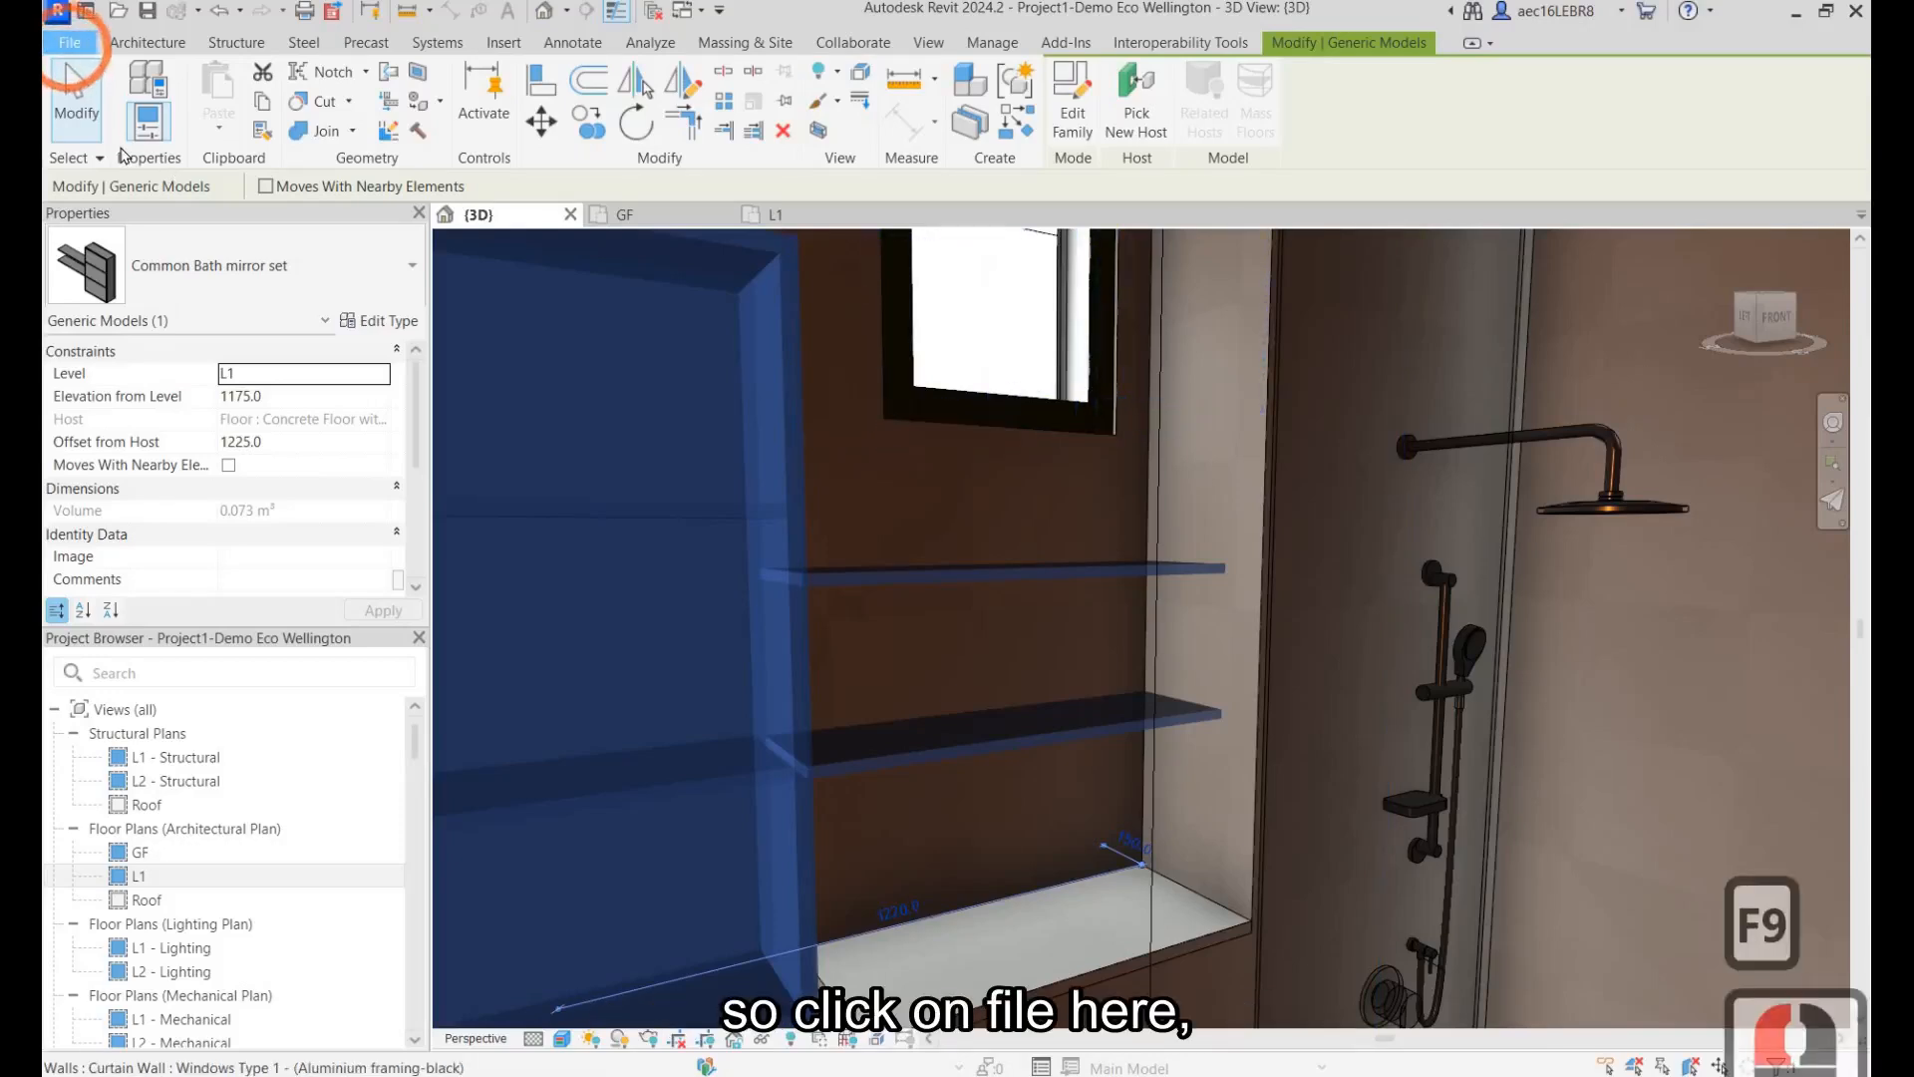
click(149, 149)
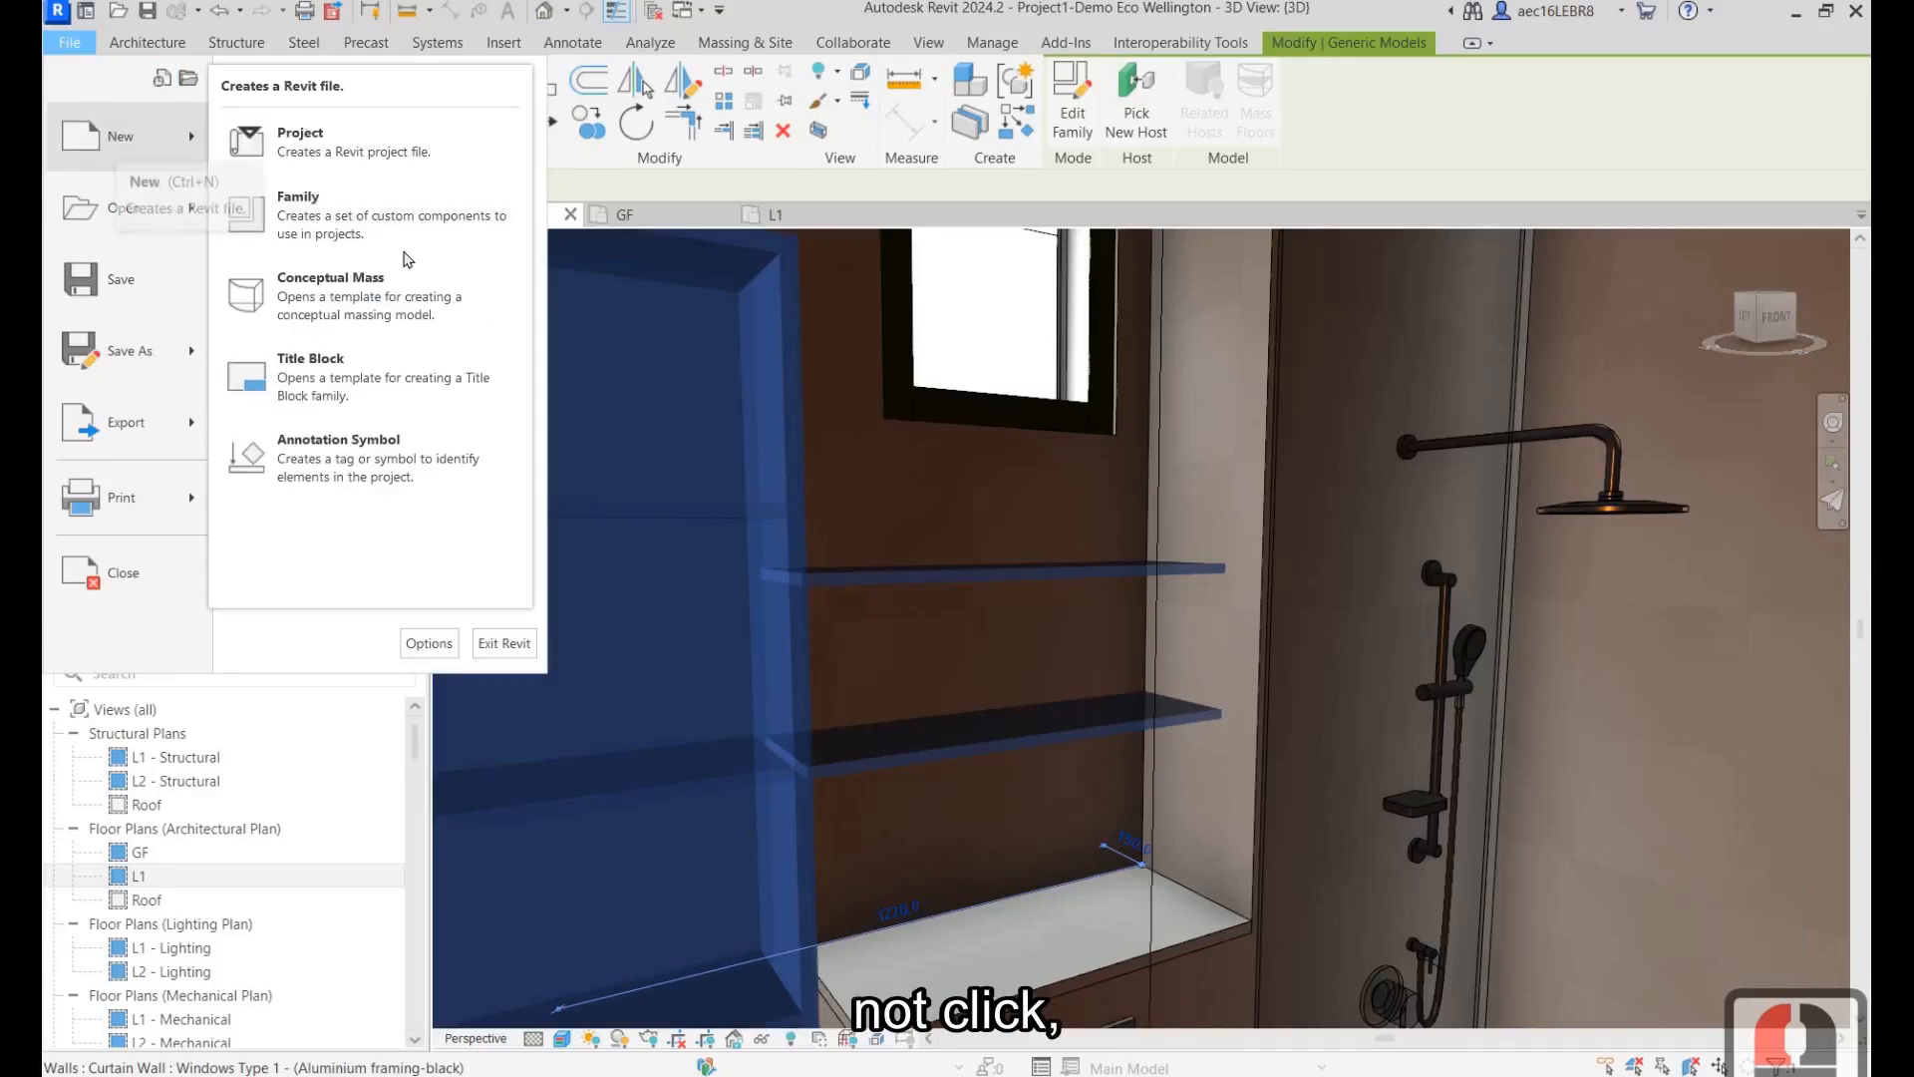
click(385, 234)
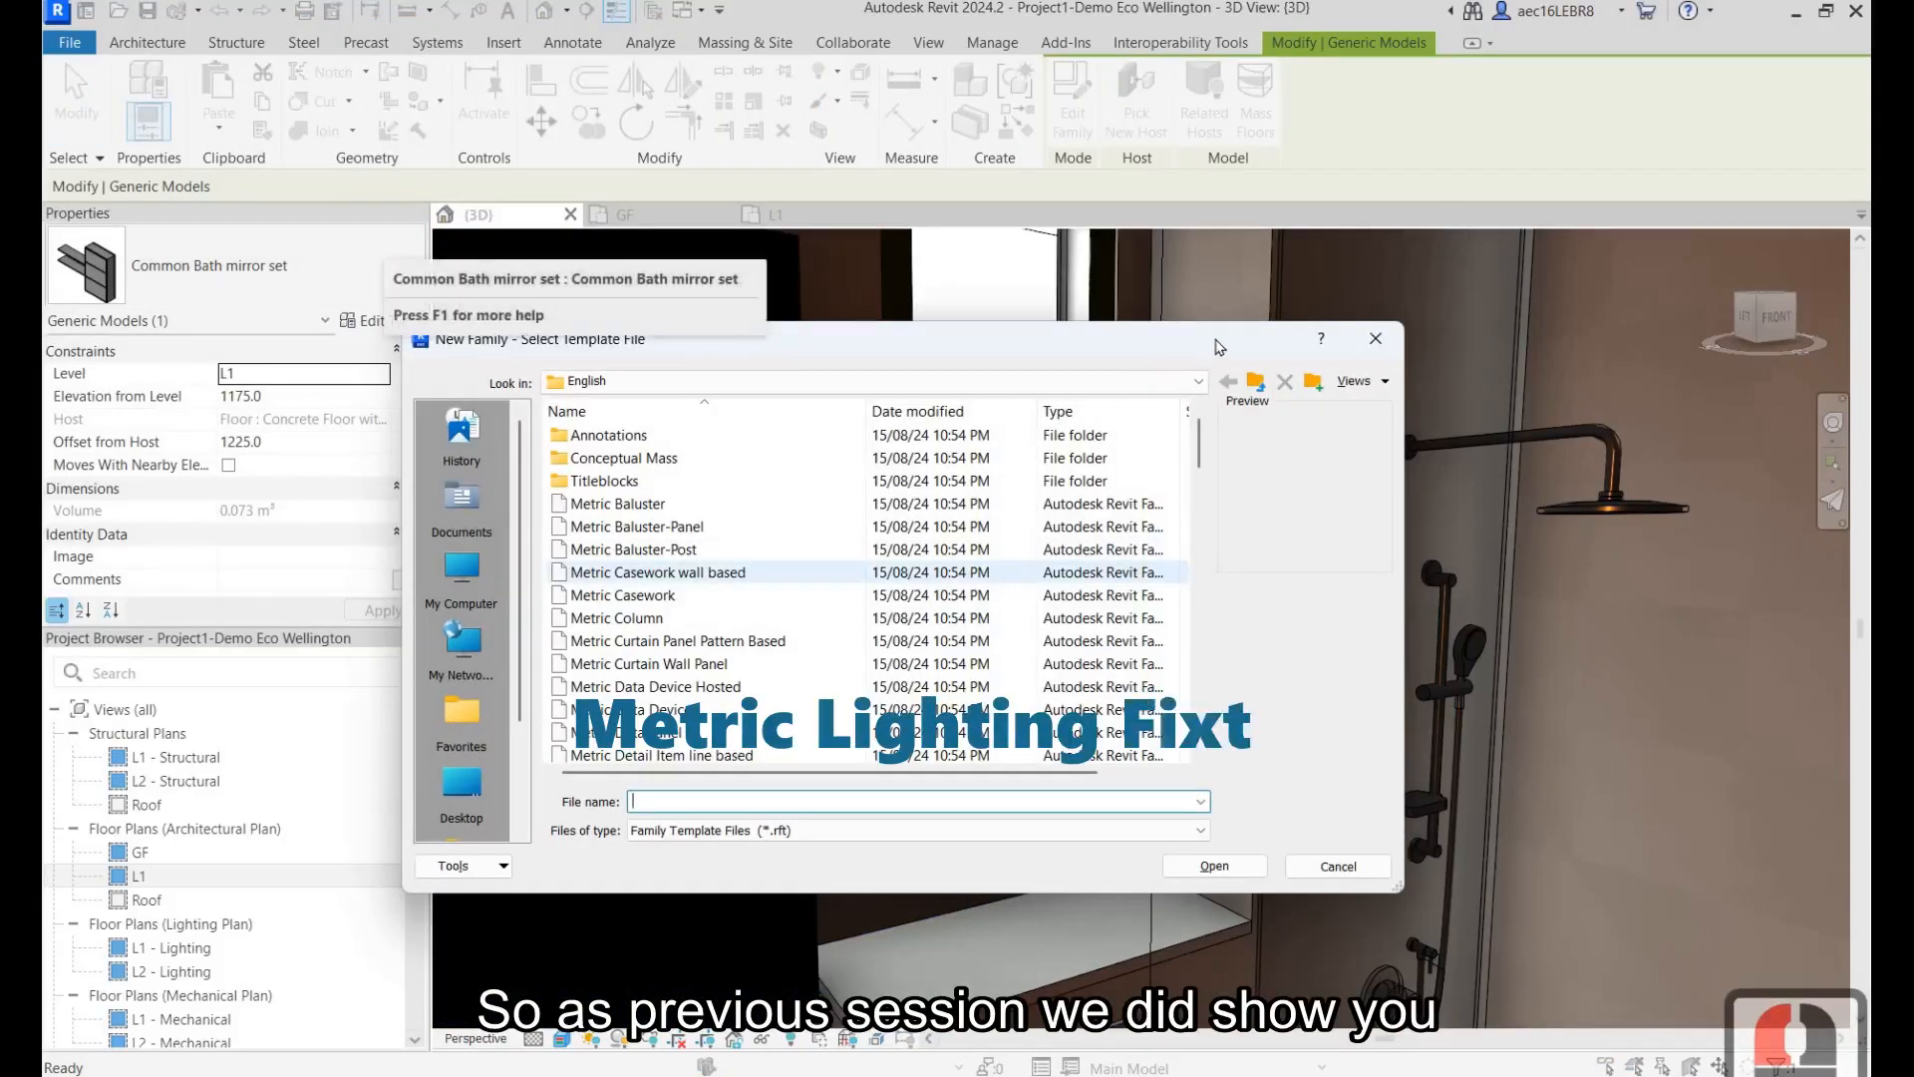
drag(1122, 334, 1196, 312)
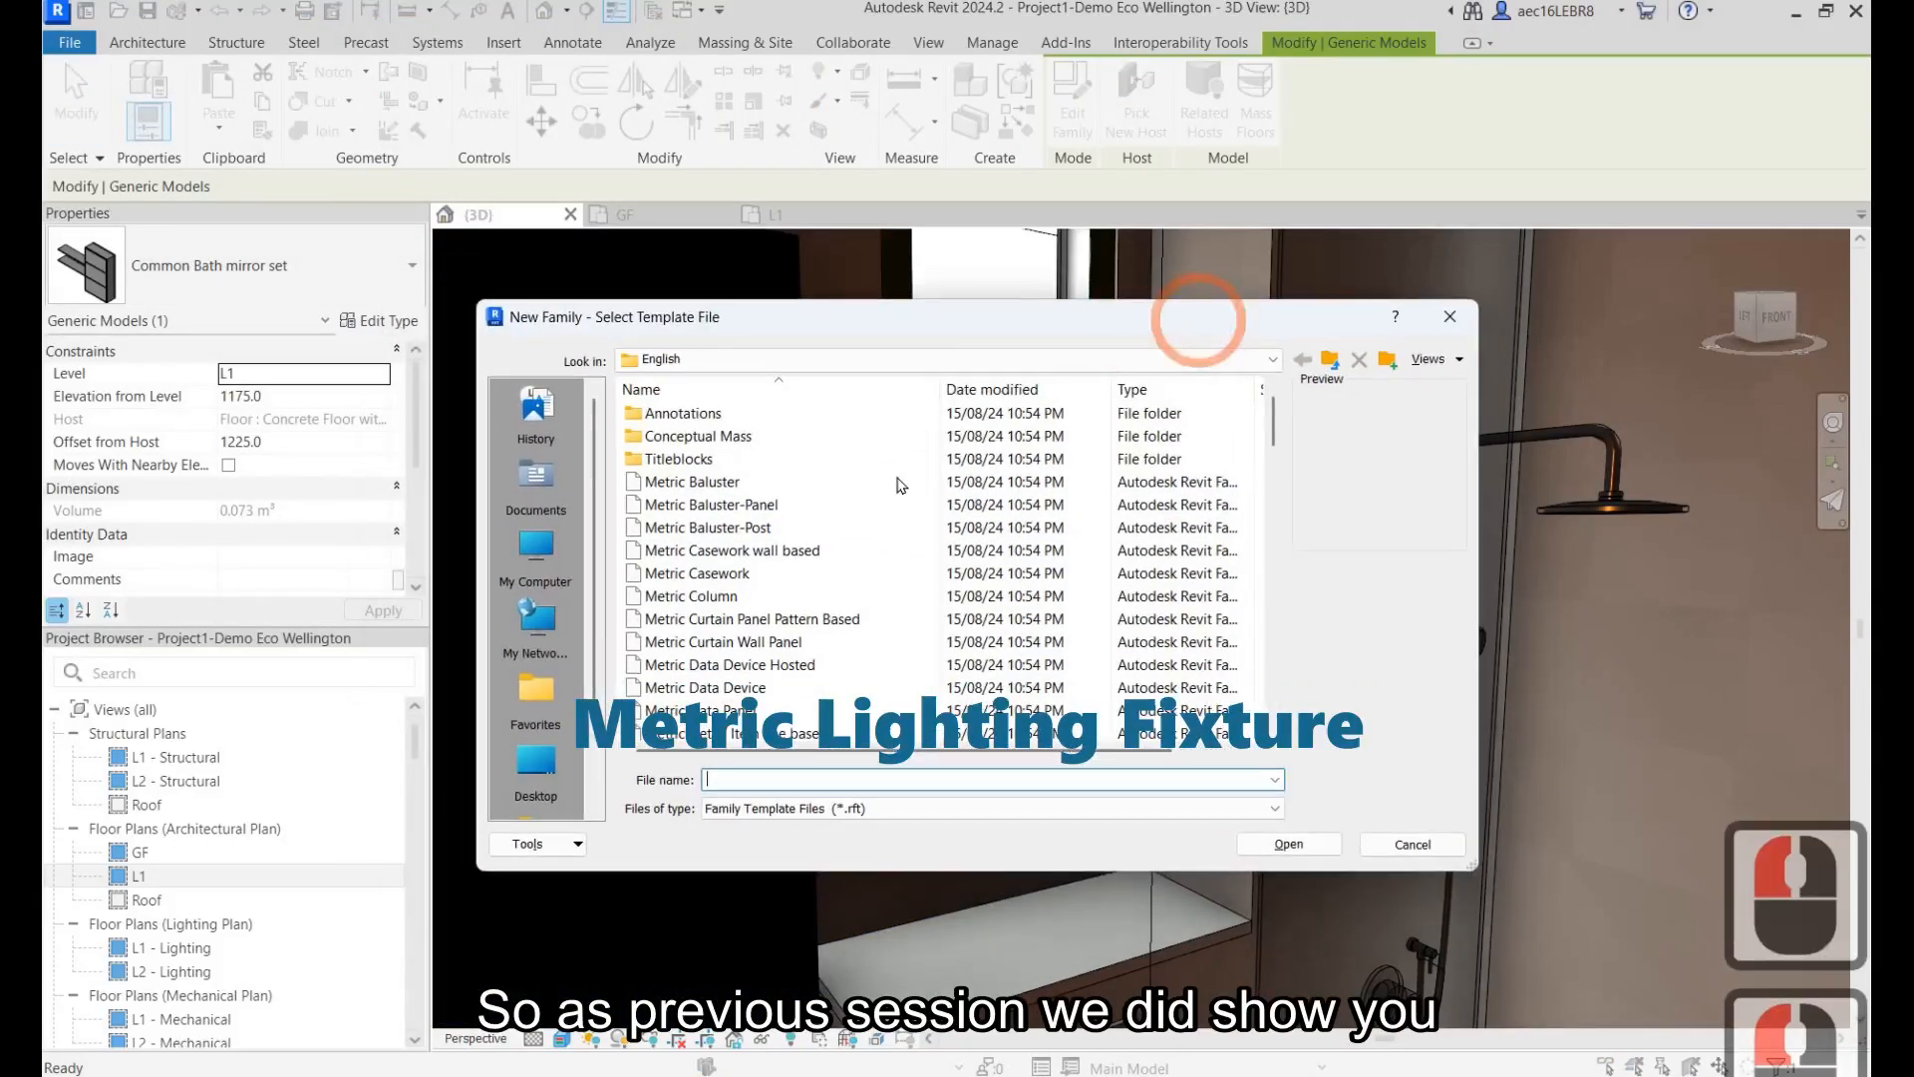
scroll(837, 486, down, 1)
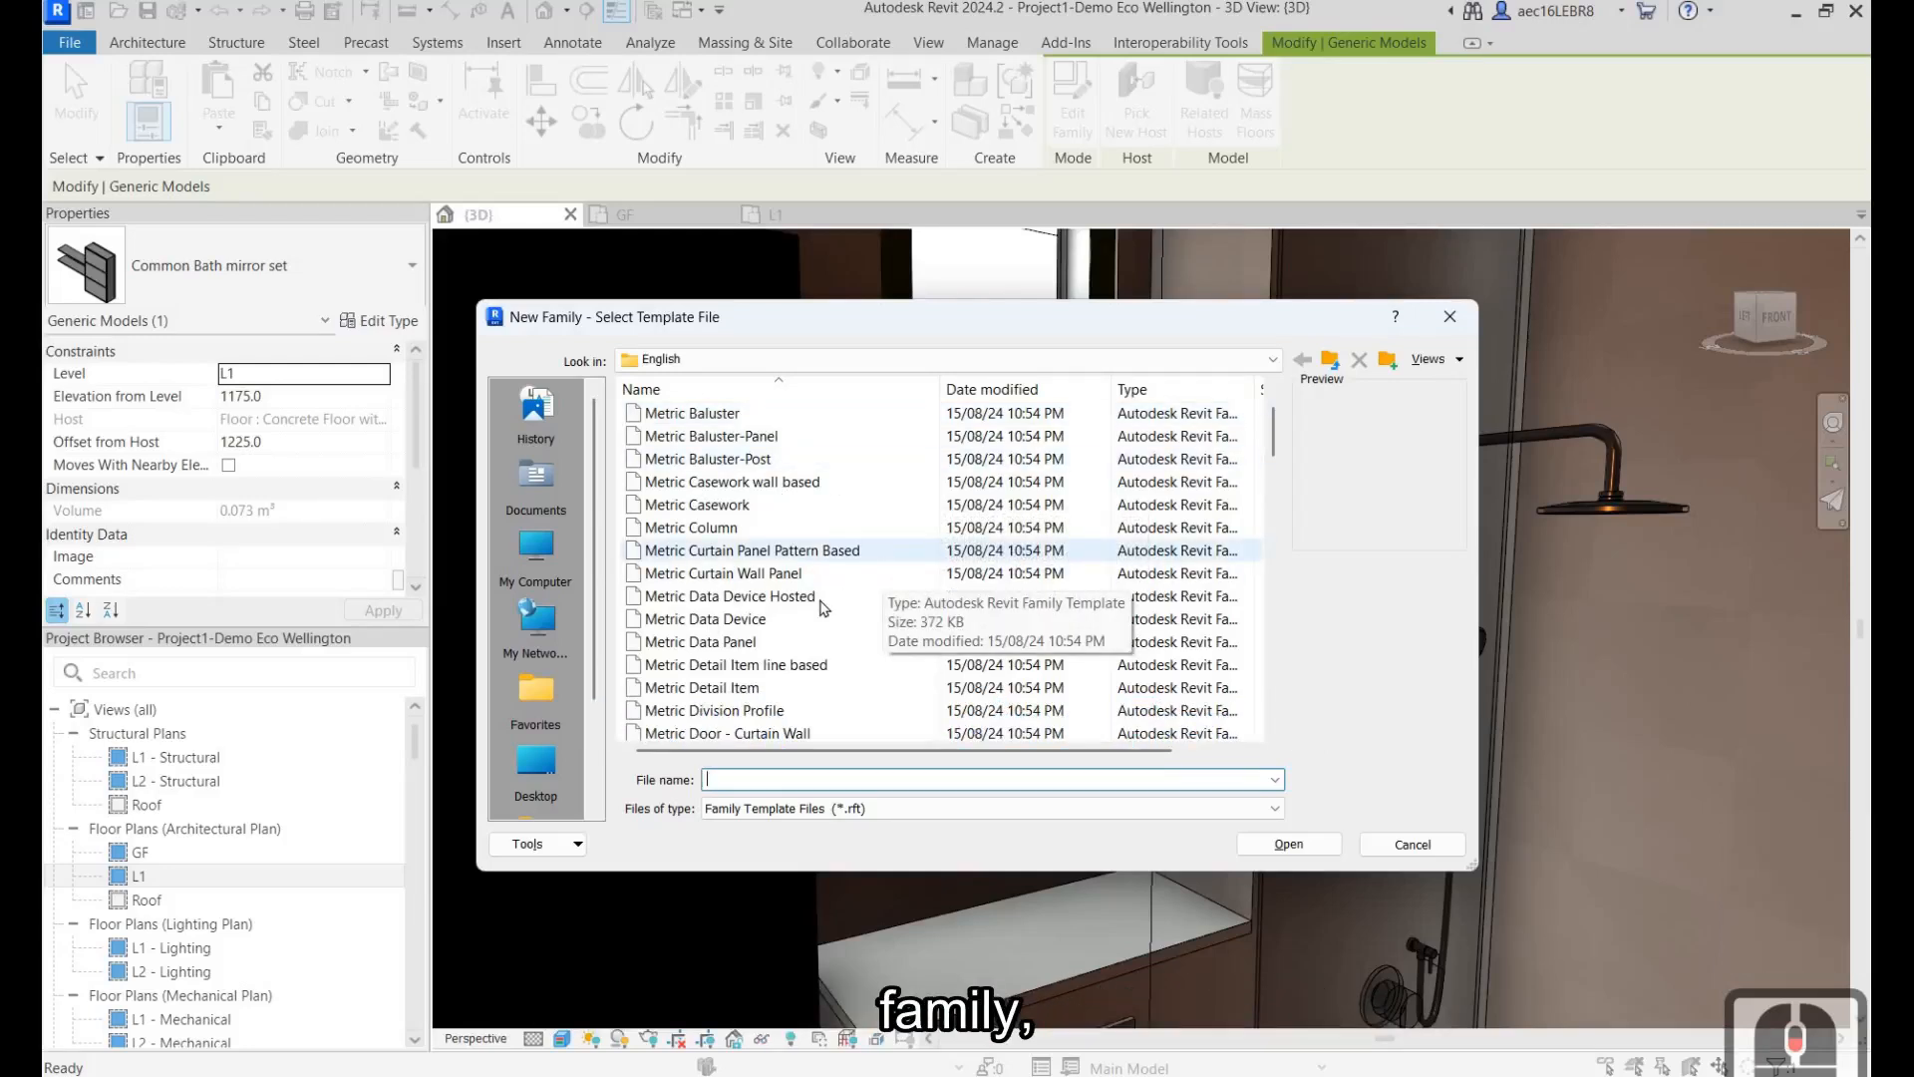
scroll(802, 583, down, 2)
scroll(798, 577, down, 8)
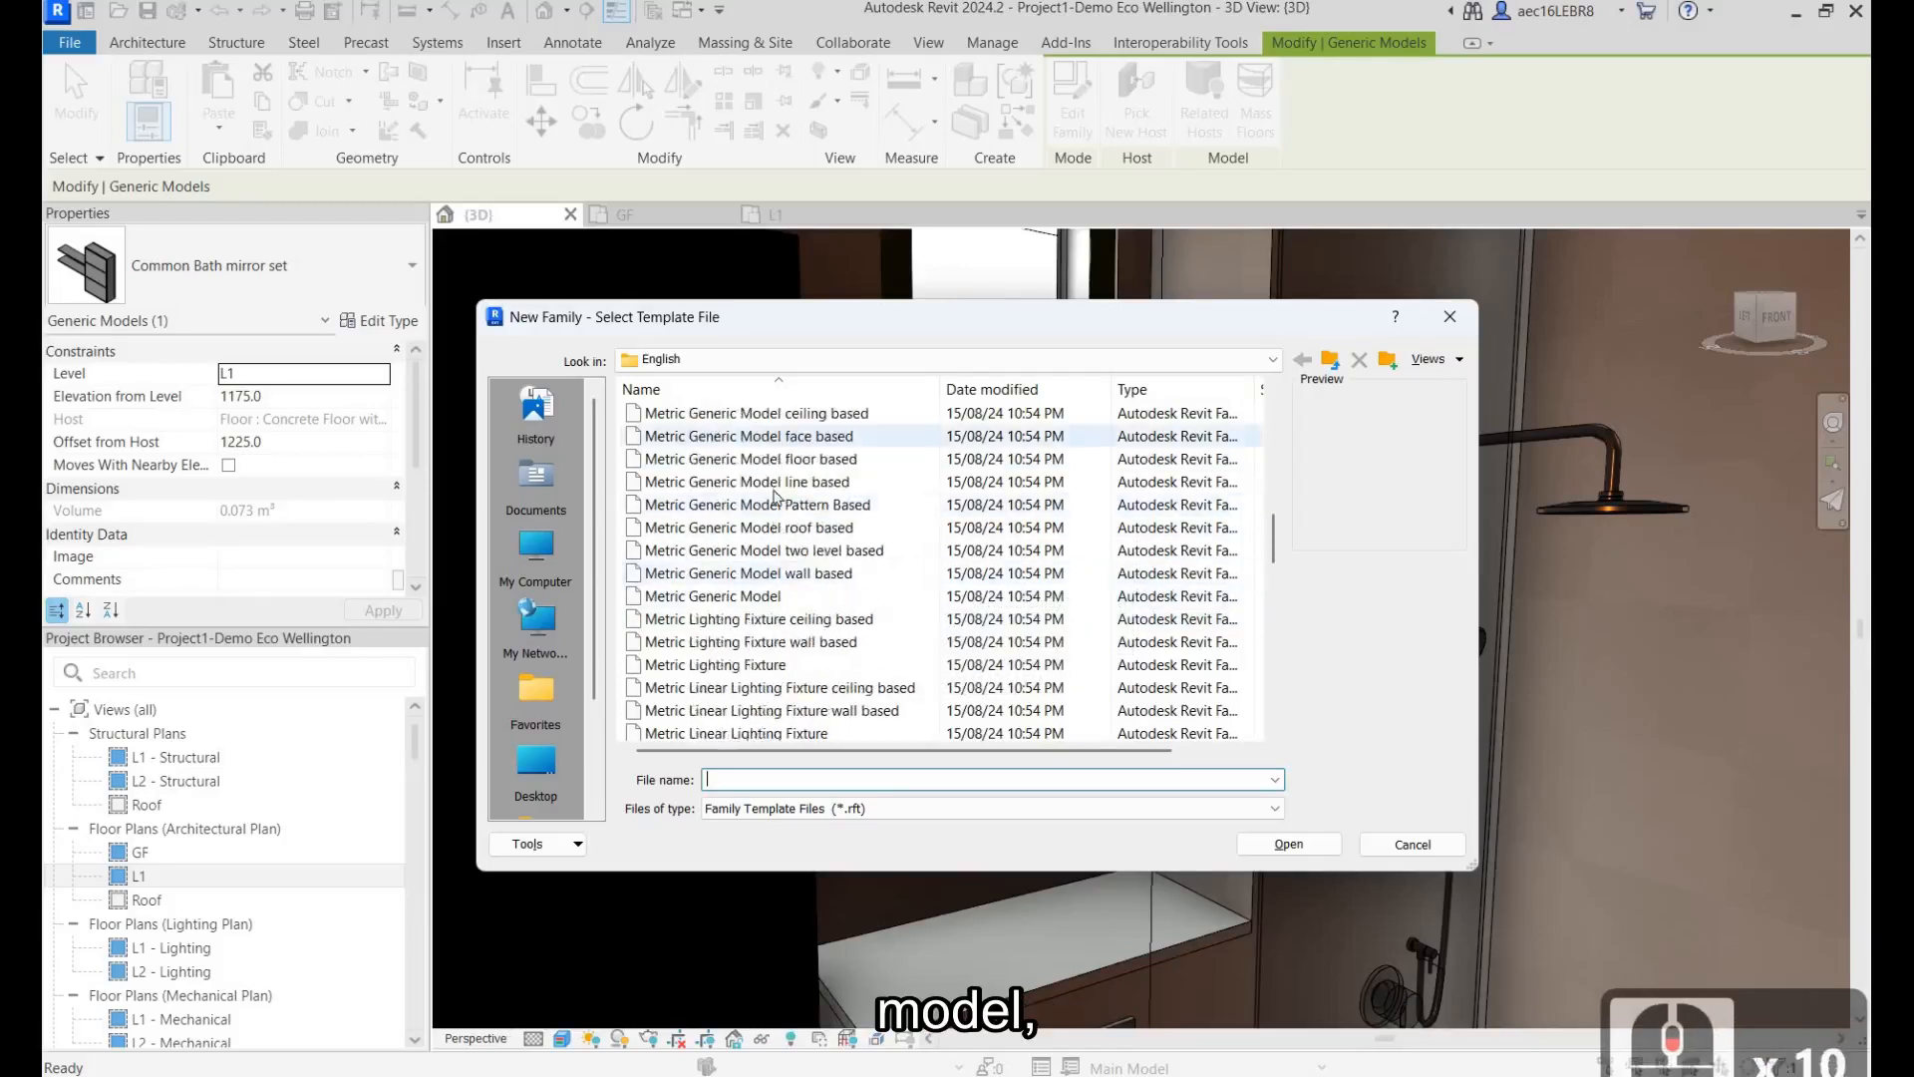
scroll(788, 473, down, 2)
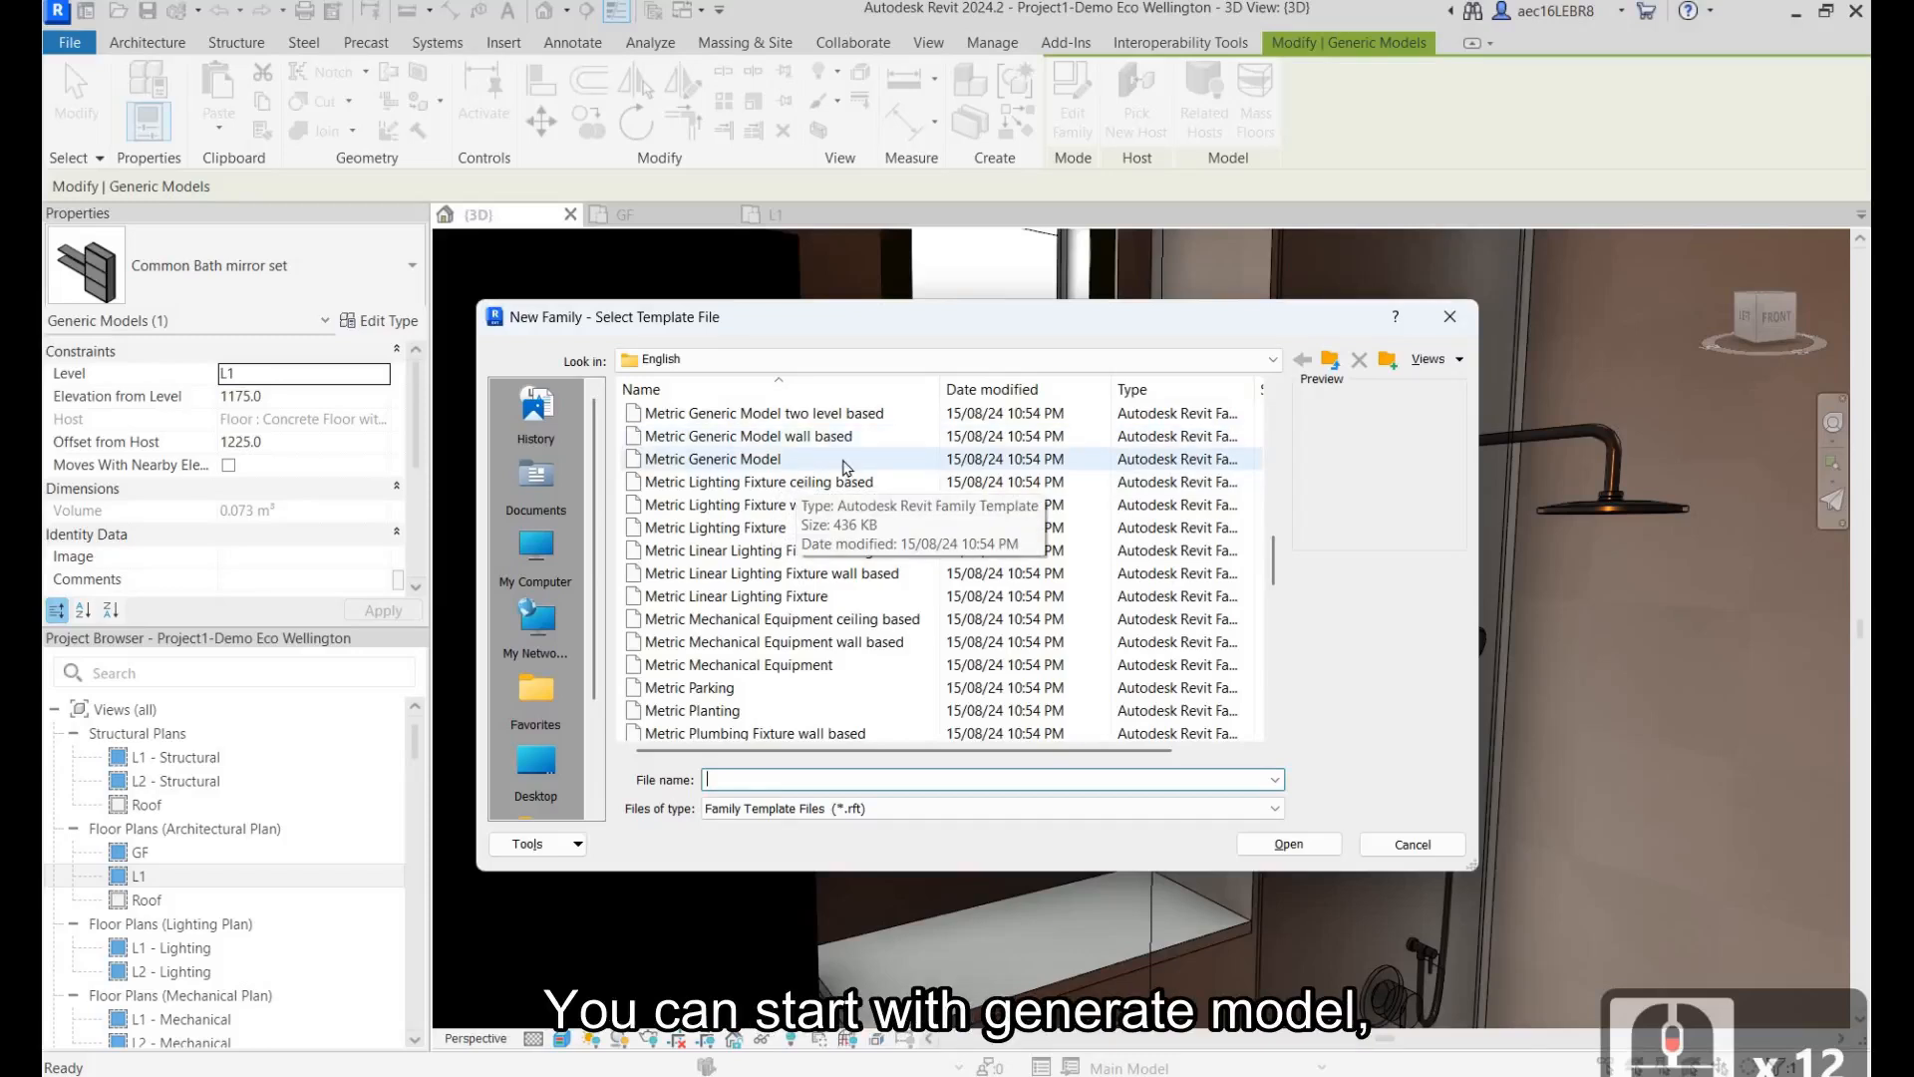
click(766, 527)
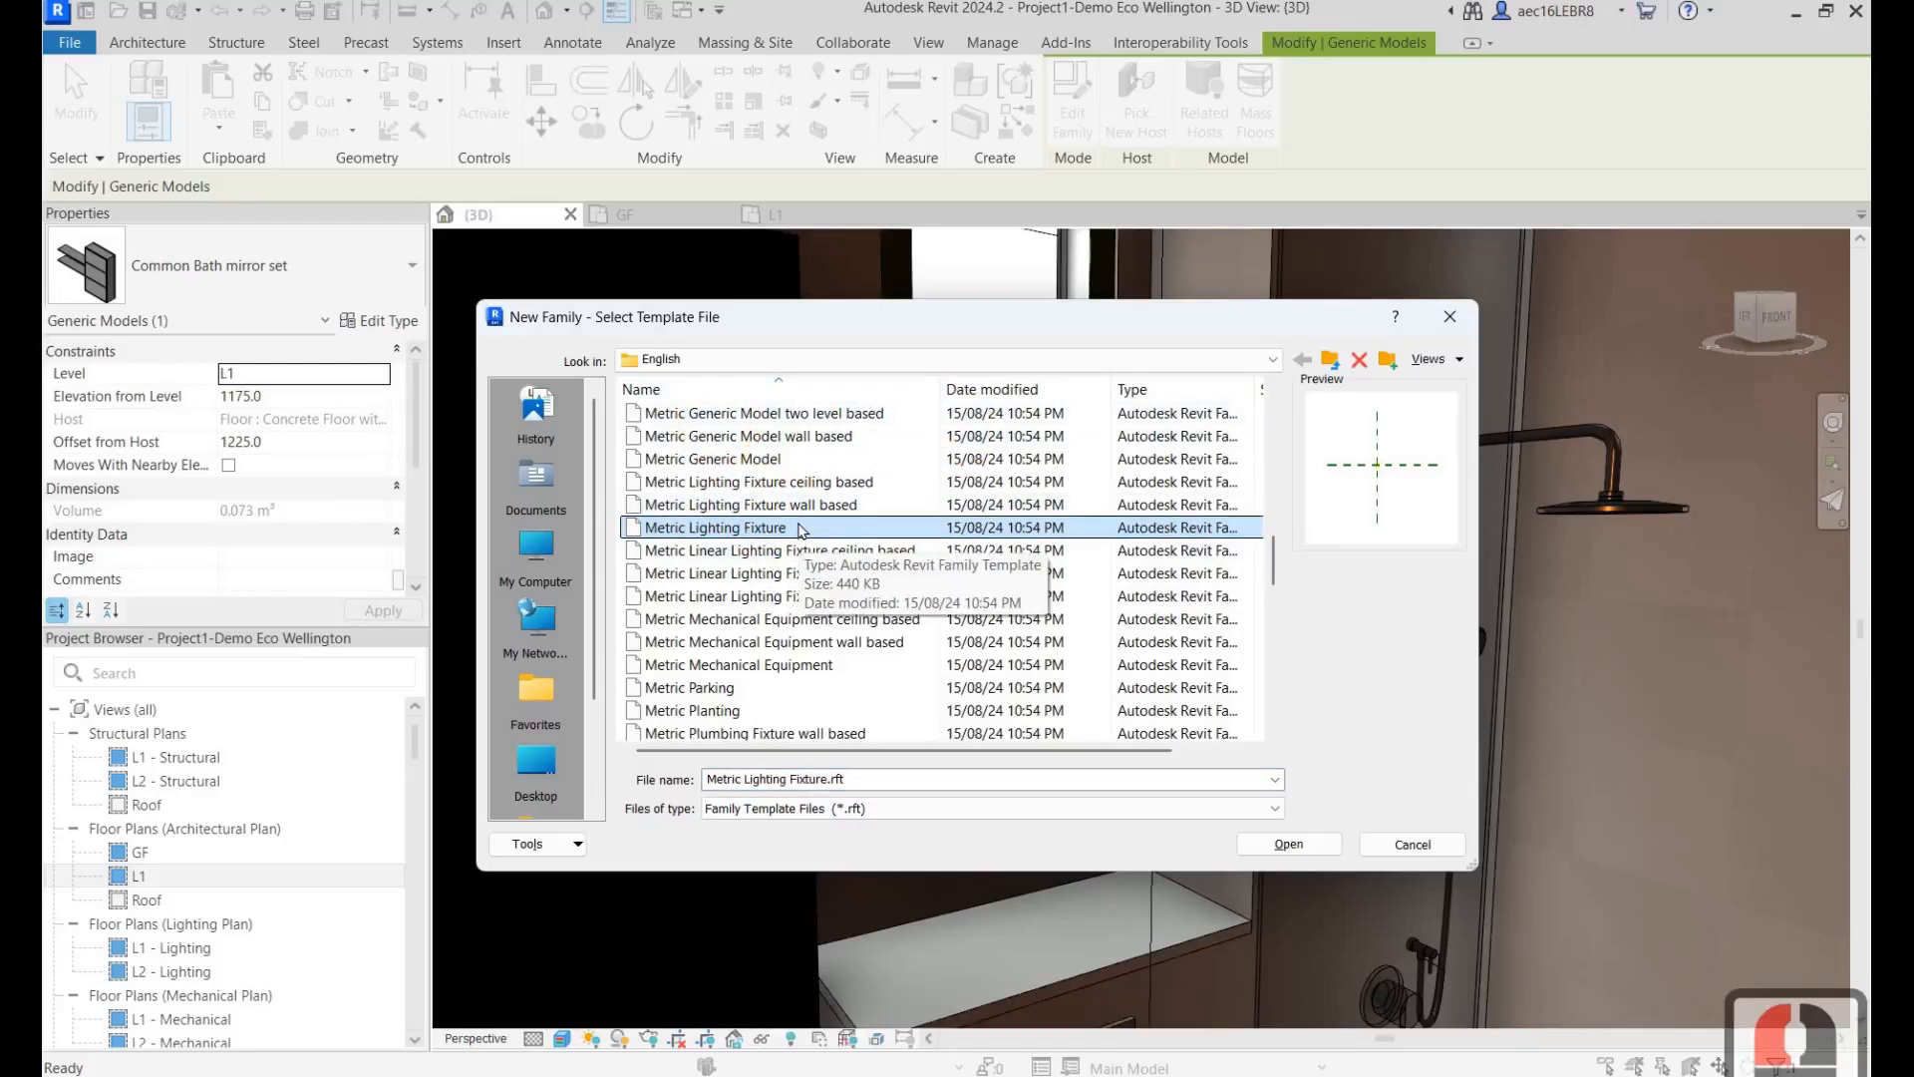
scroll(802, 530, up, 2)
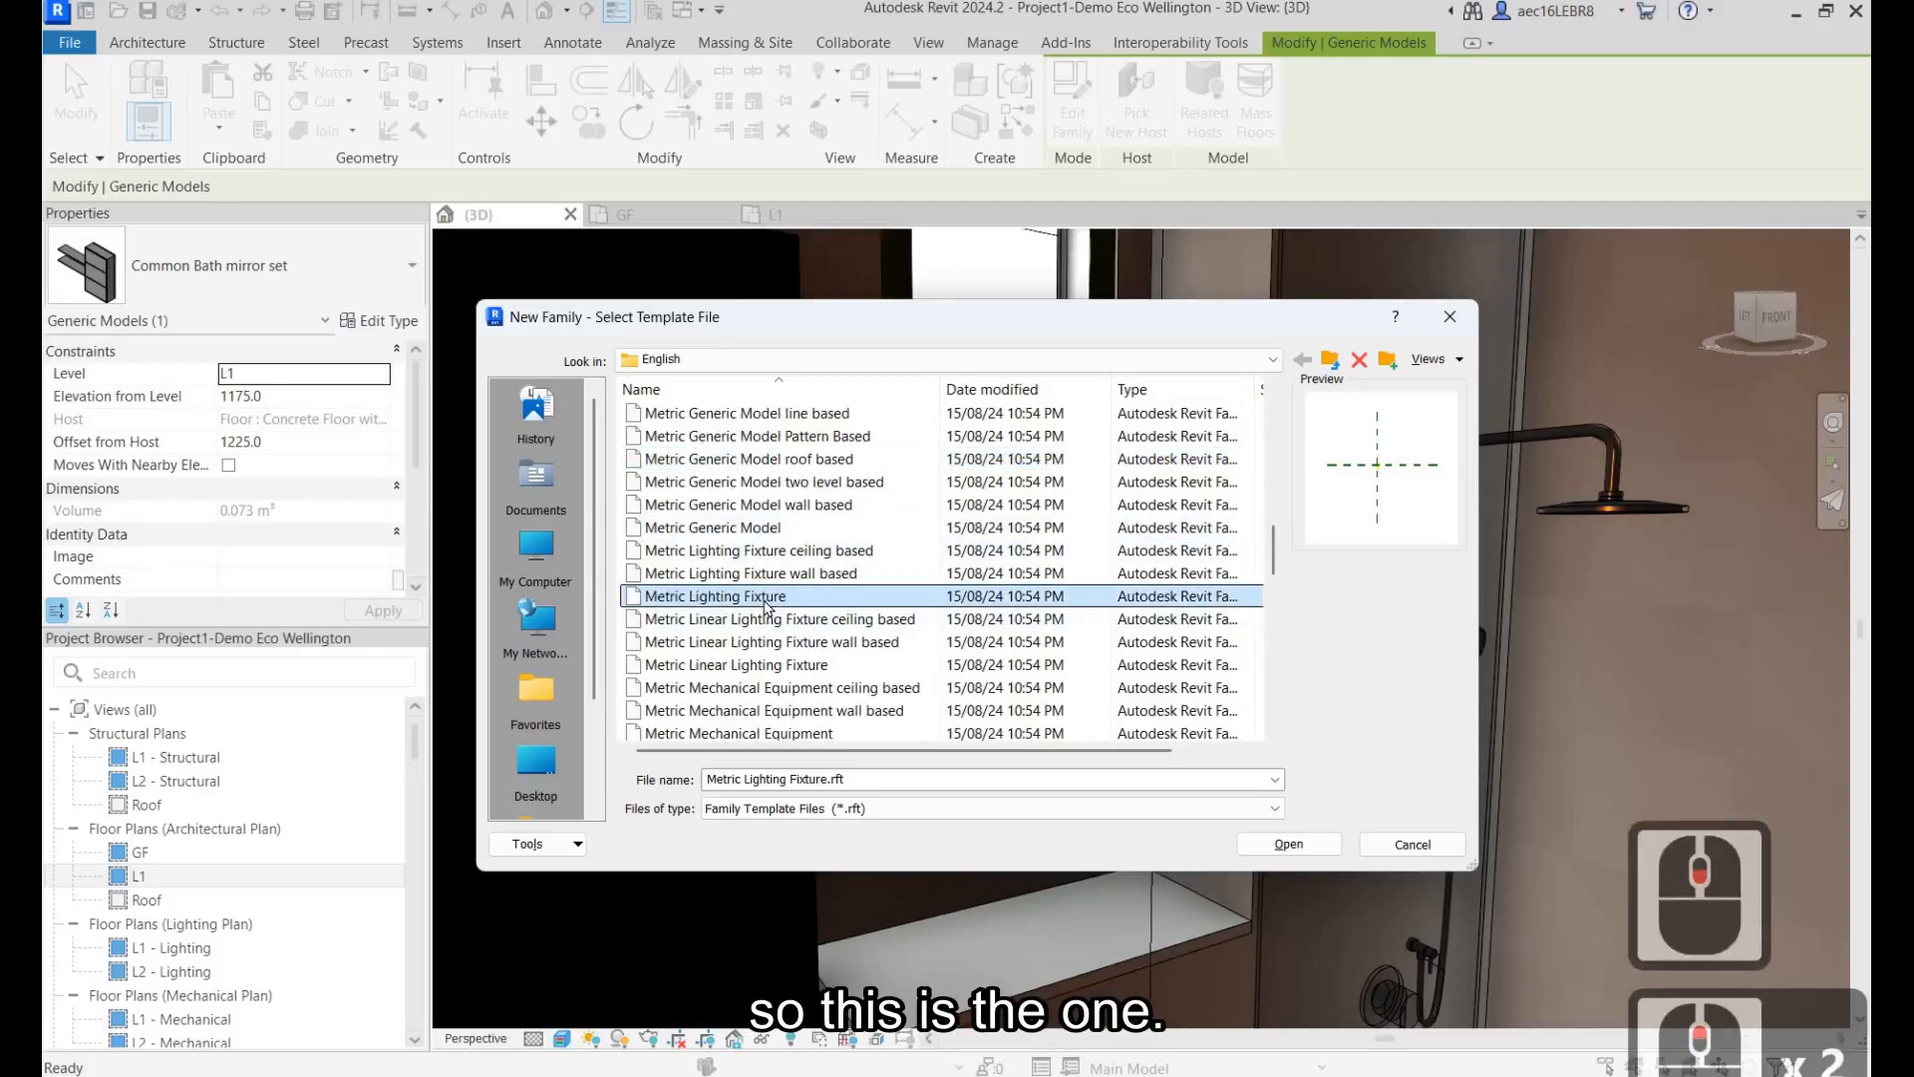
click(1293, 854)
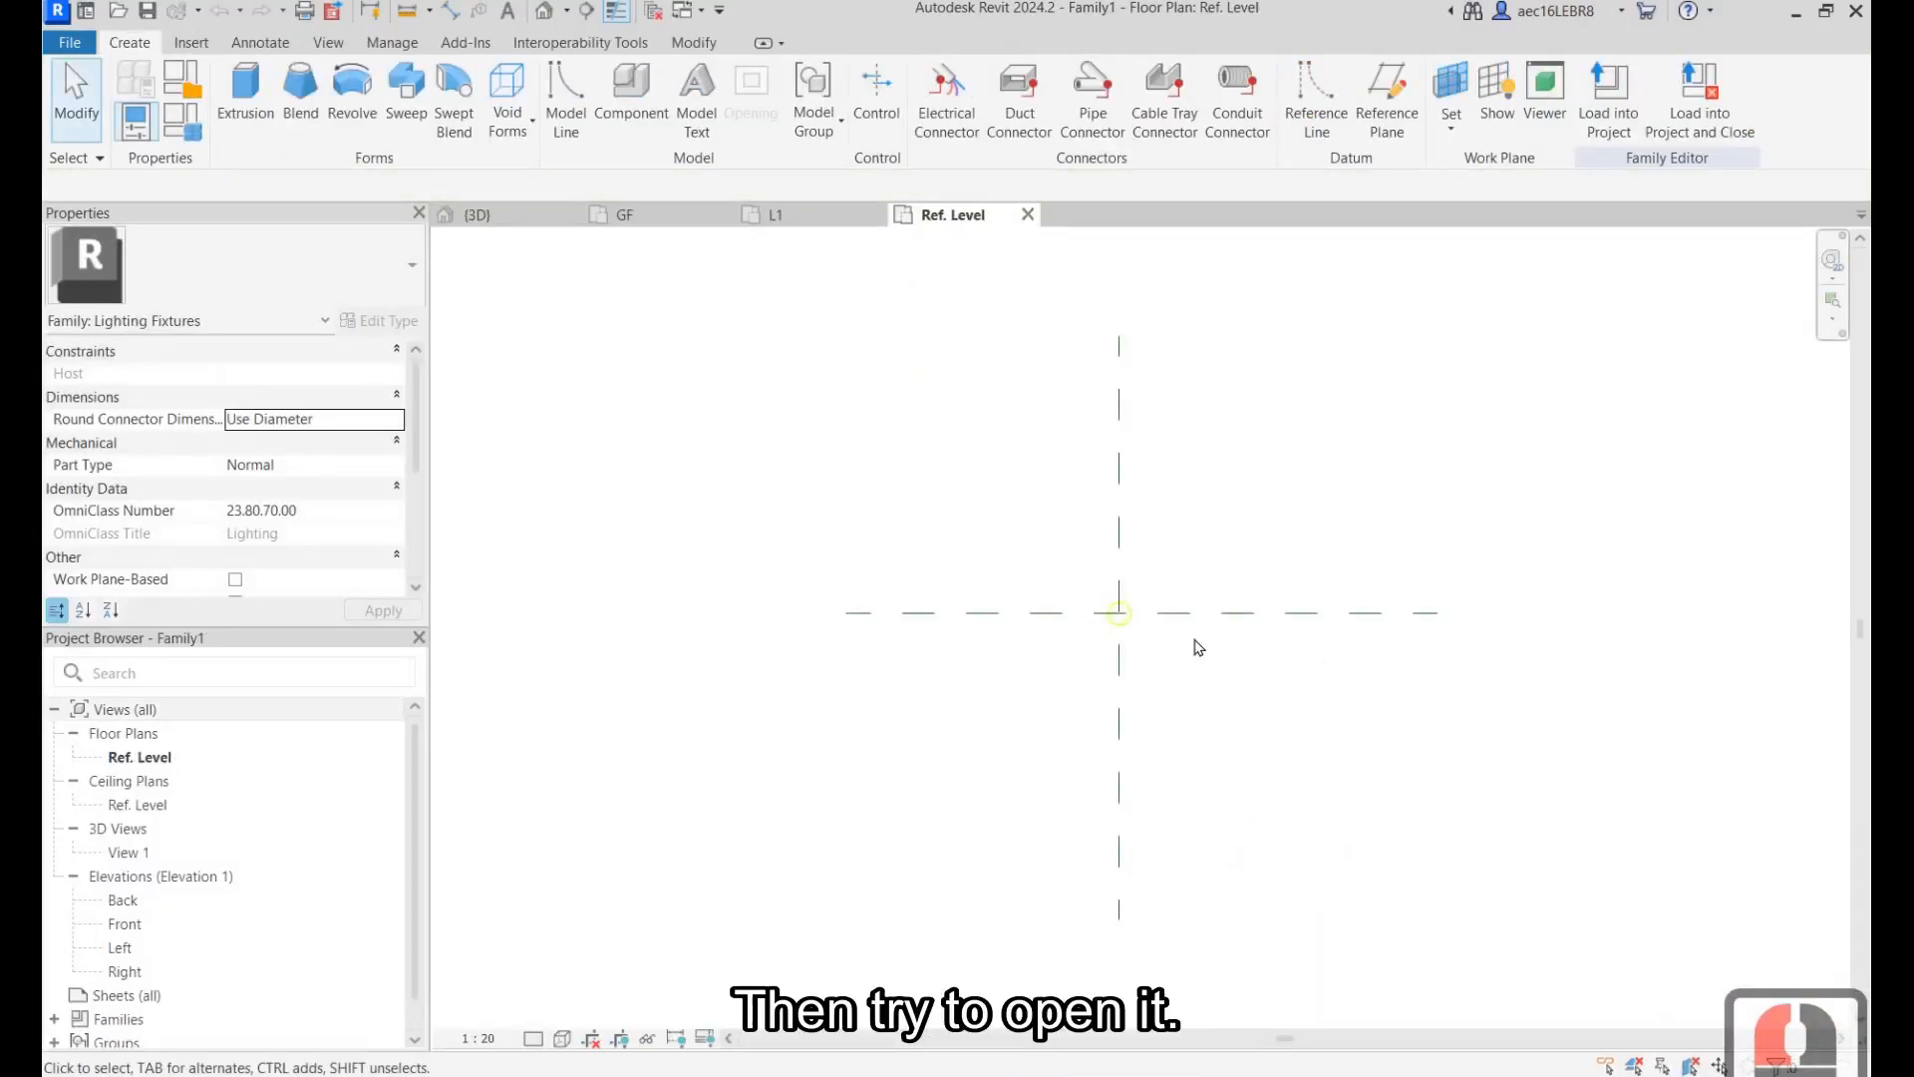
Step: Inspect the light source at the intersection of the reference planes in the Ref. Level plan
click(1119, 613)
scroll(1193, 638, up, 4)
scroll(1080, 585, up, 1)
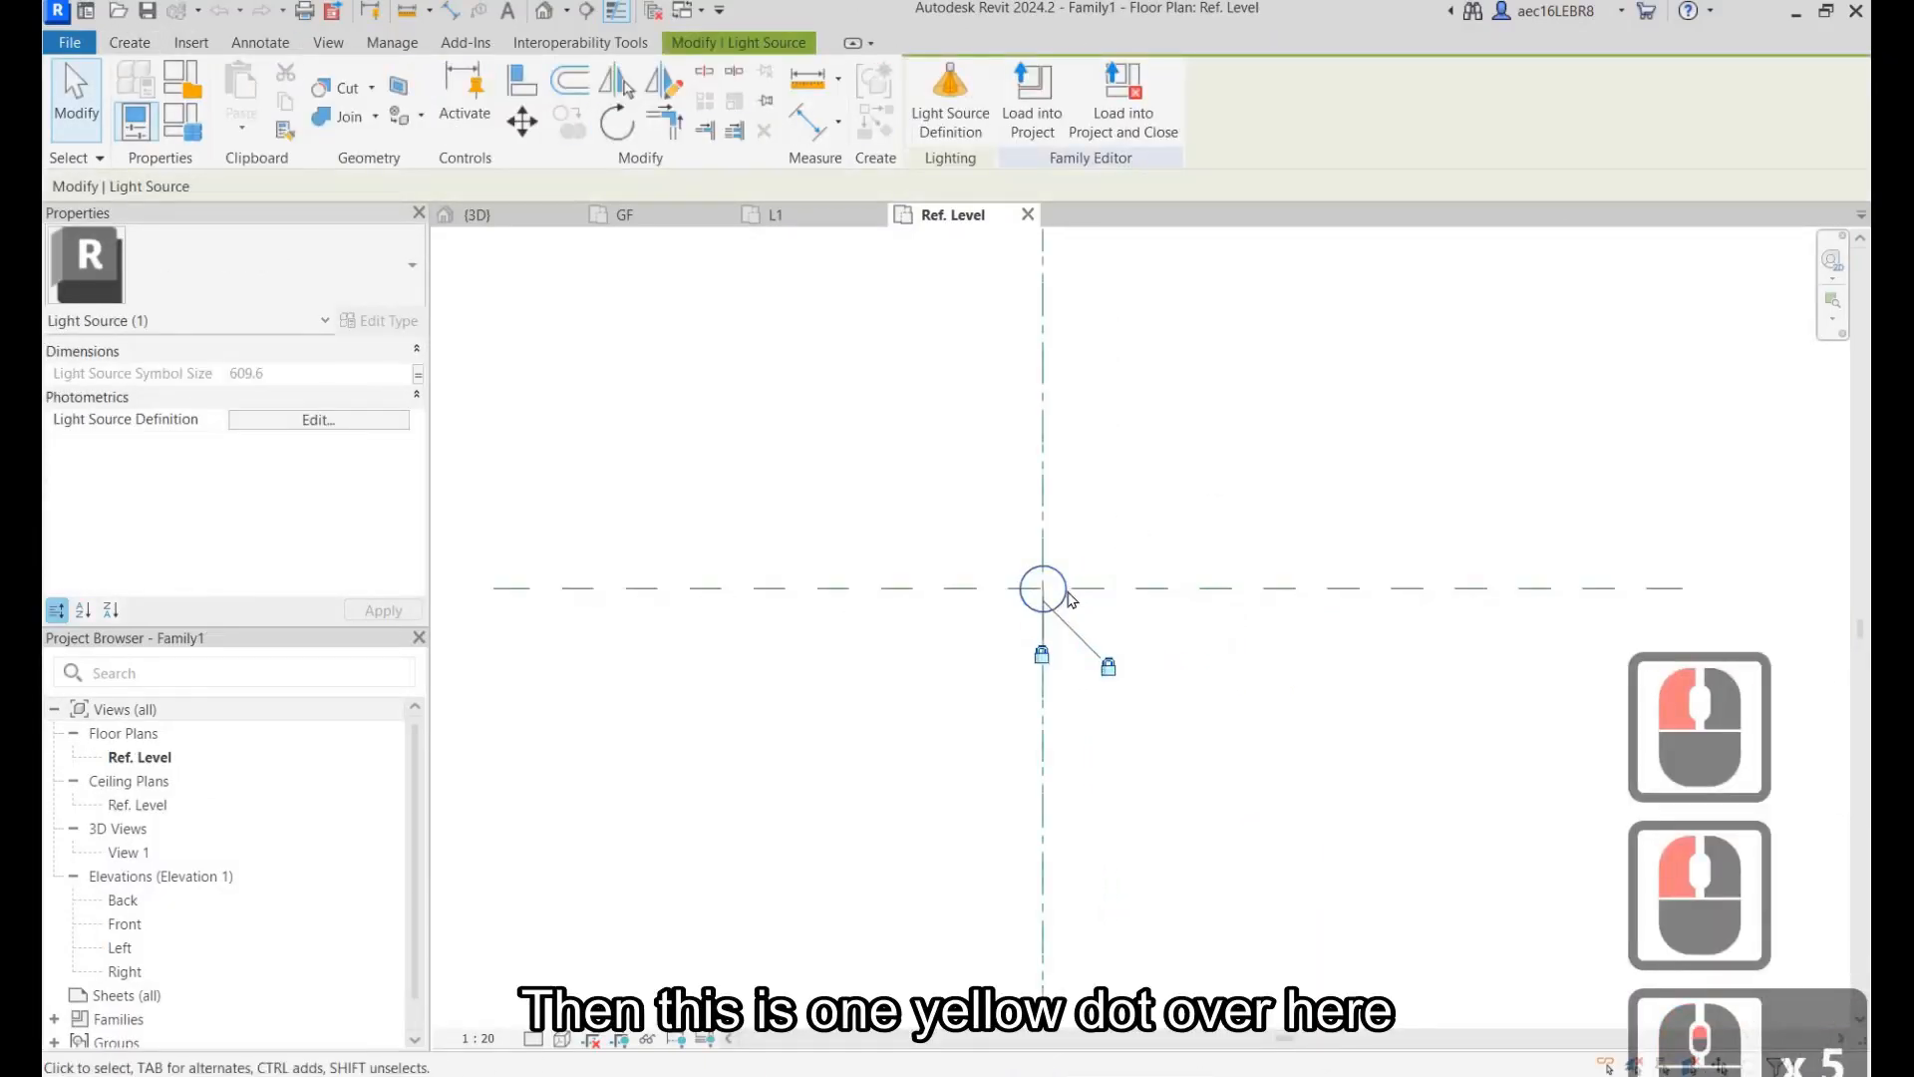
click(1163, 504)
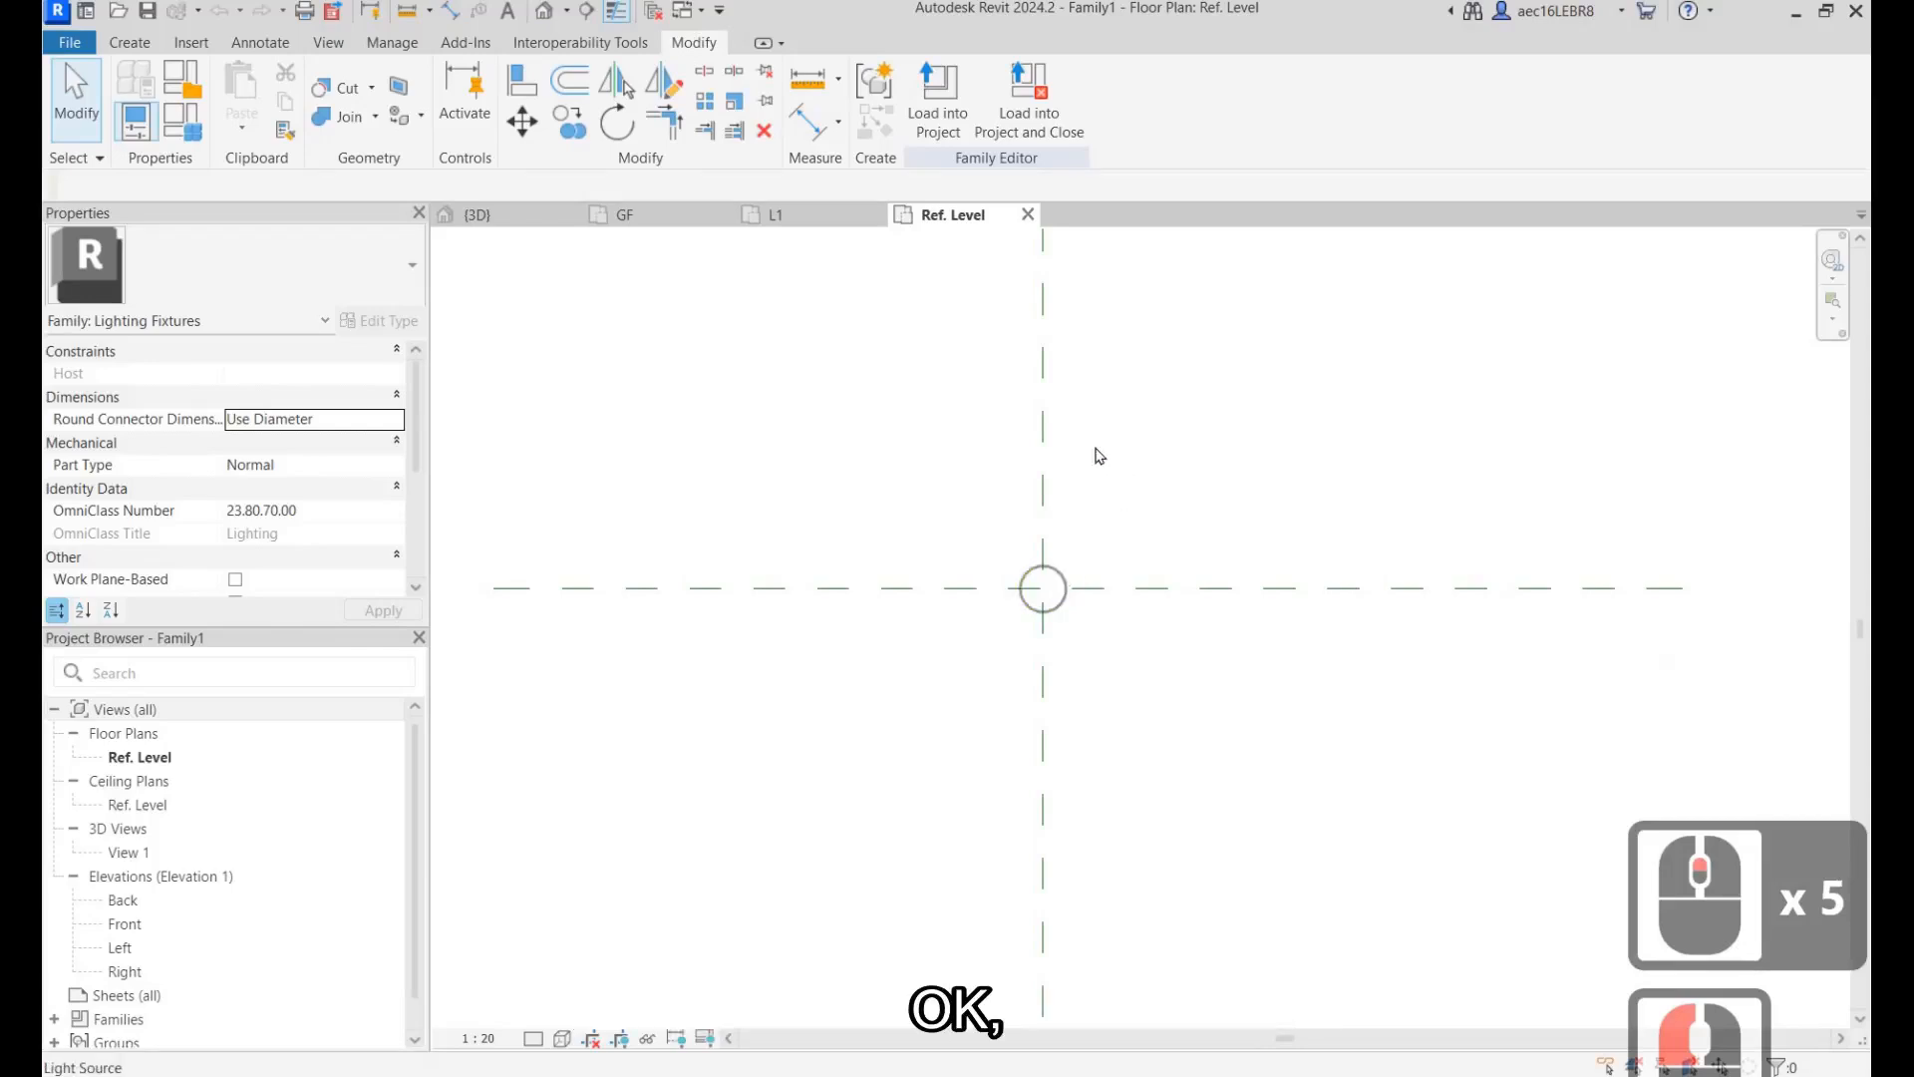
click(1061, 571)
click(1134, 479)
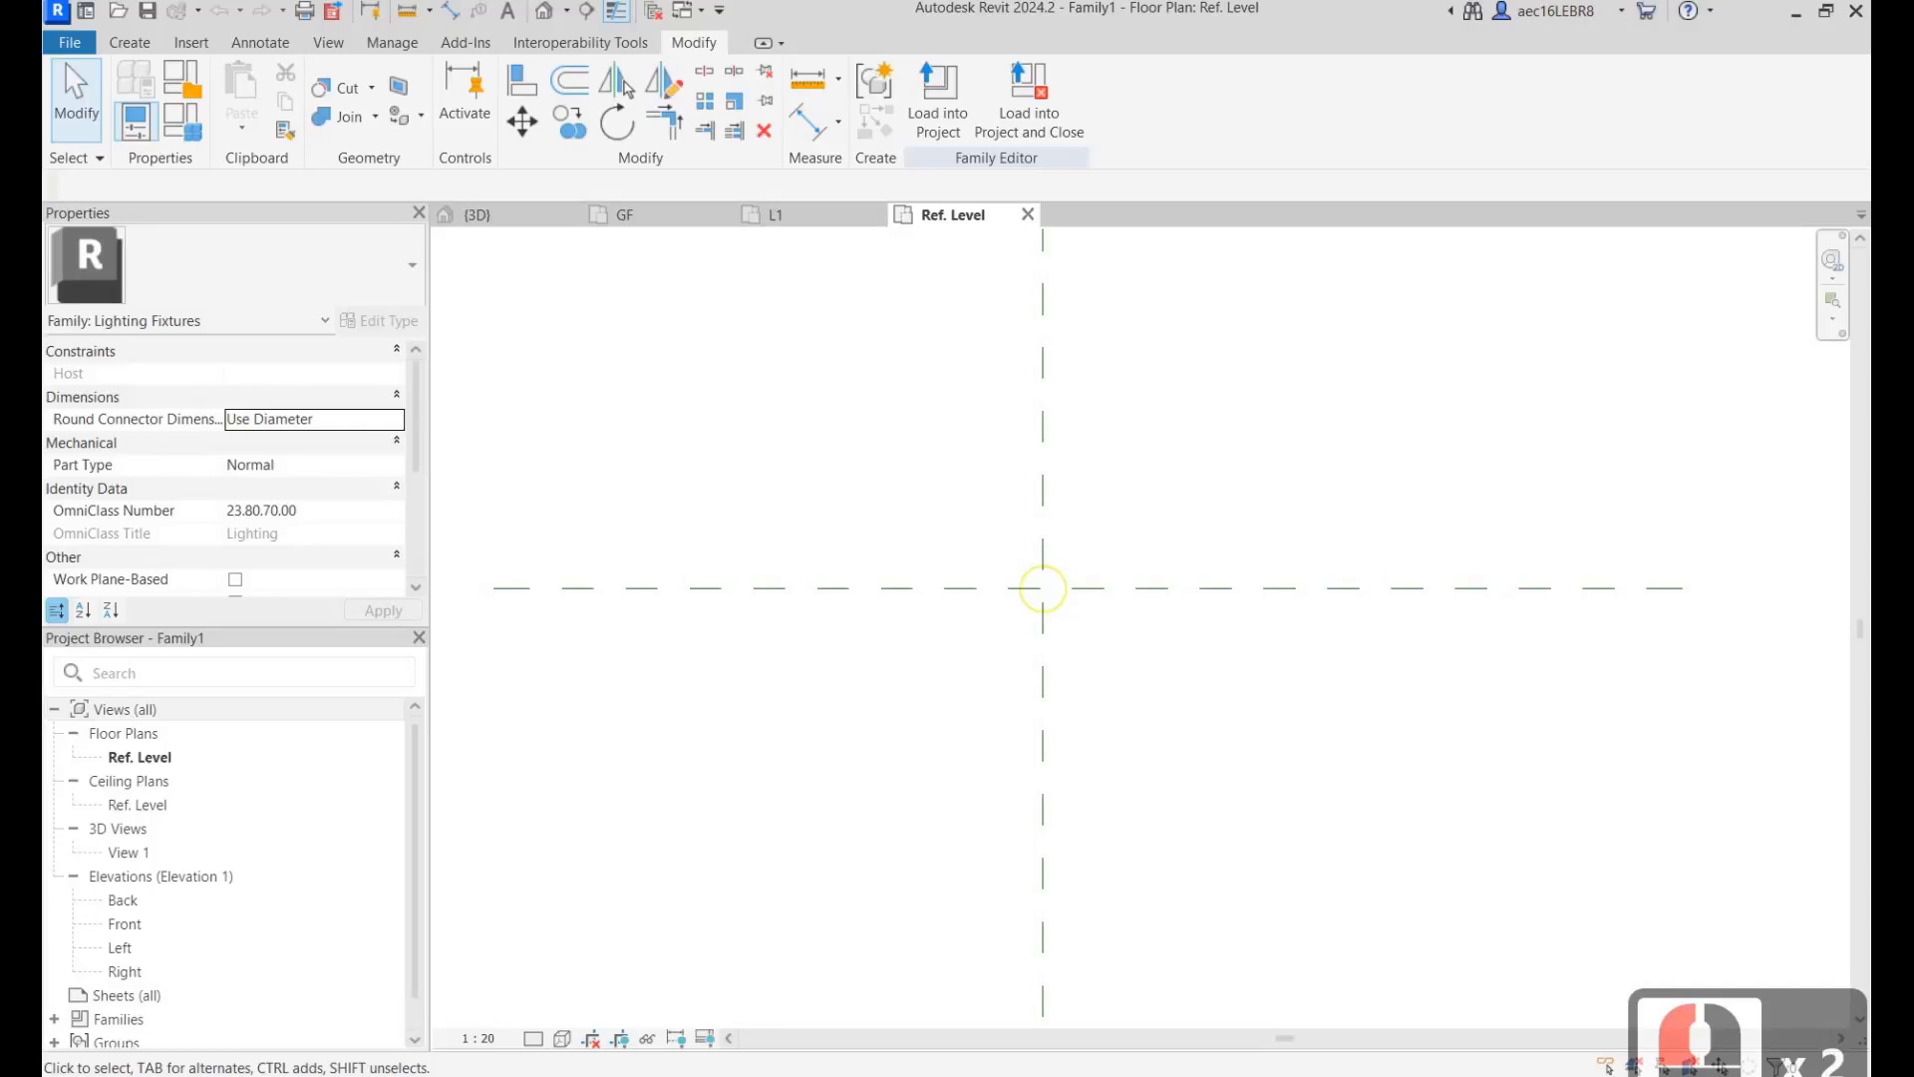
Step: Switch to Firefox and examine the Google image results for "lighting photometrics" for examples of light distribution patterns
click(1298, 1012)
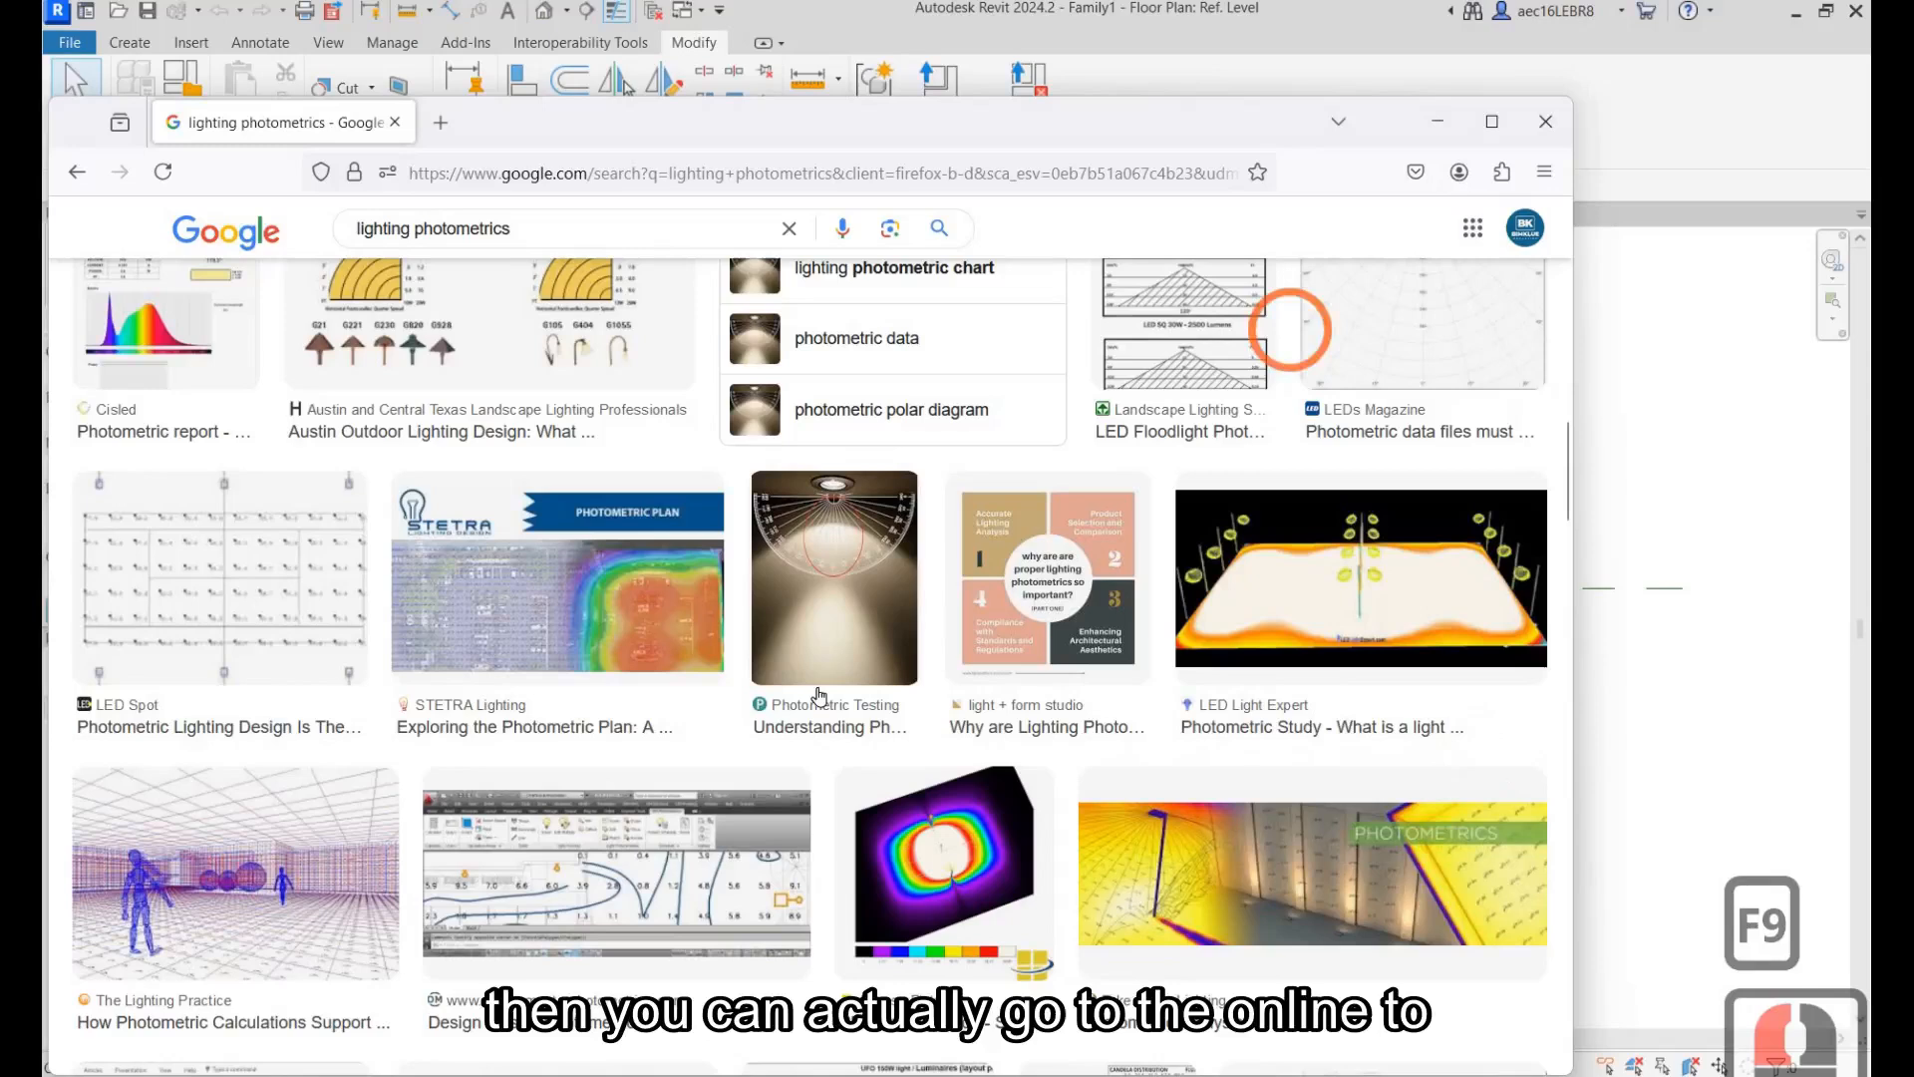
scroll(459, 244, up, 3)
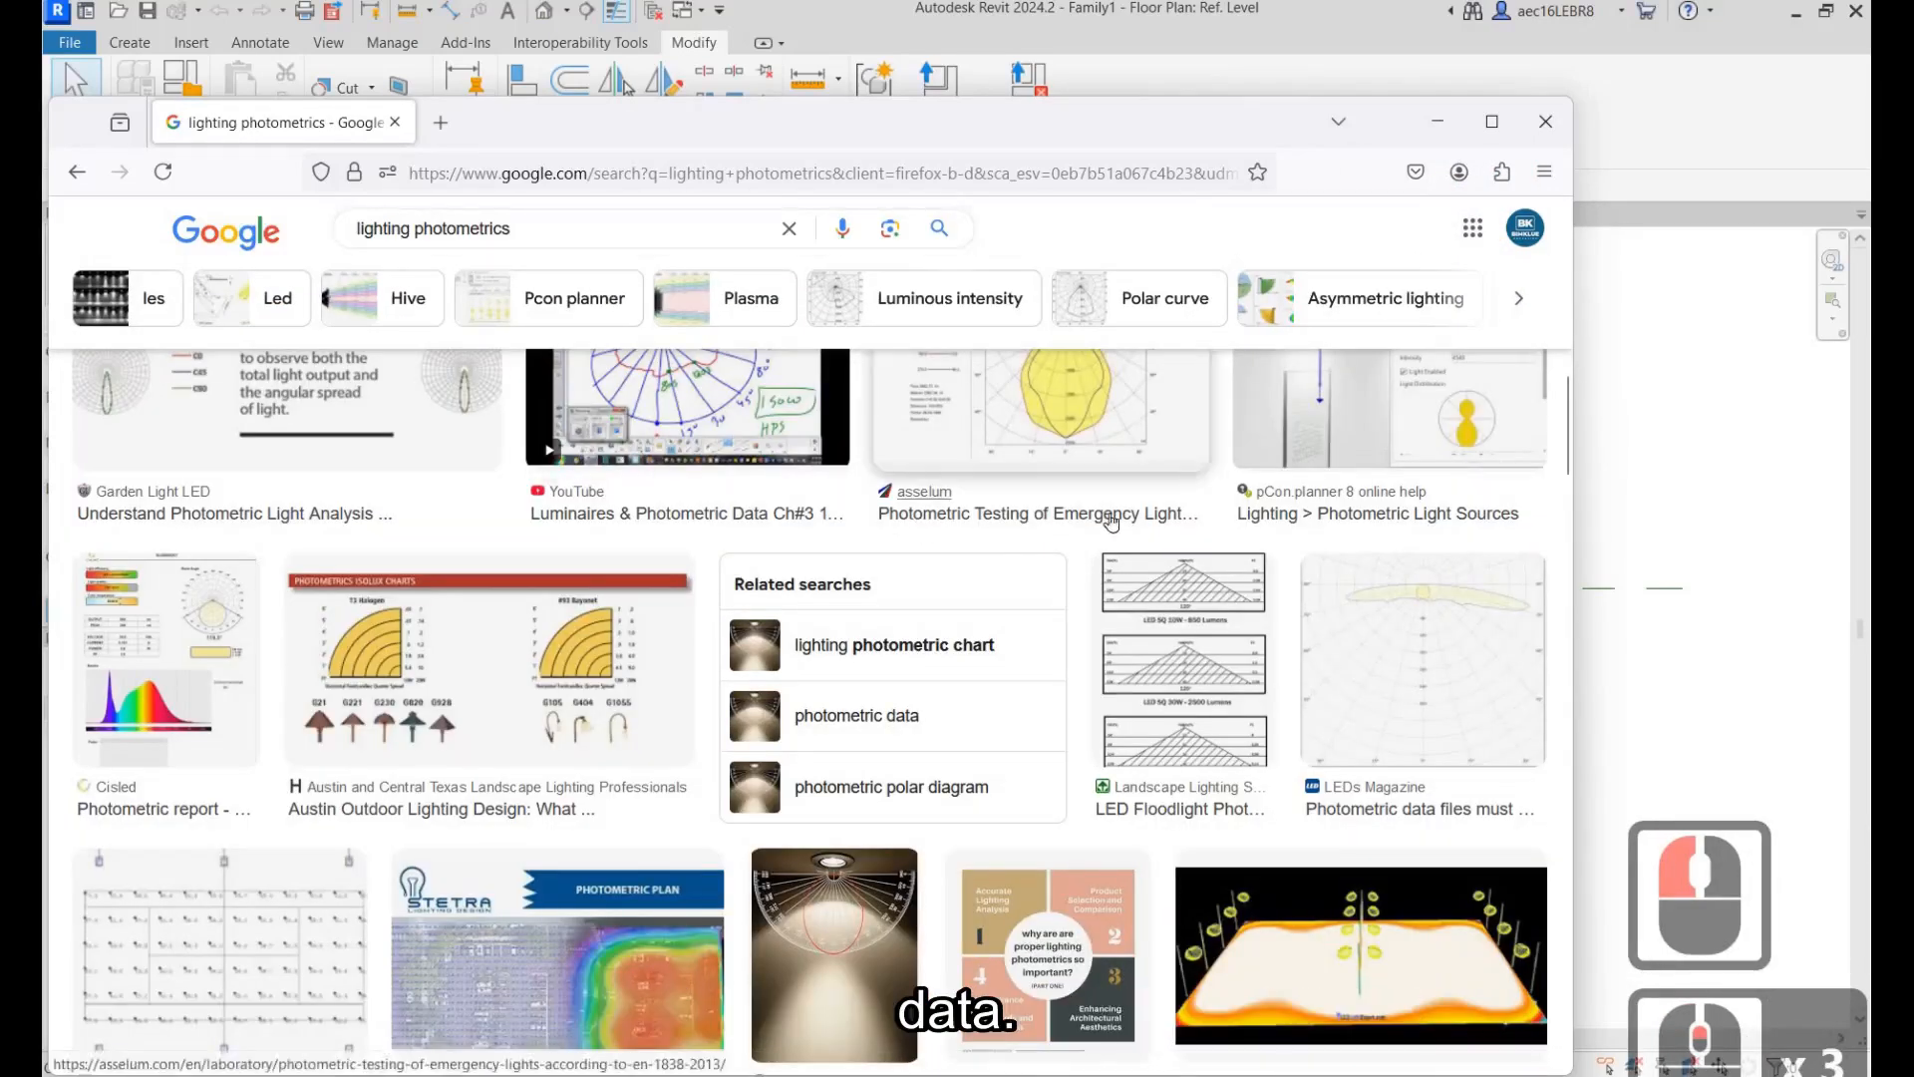
scroll(1105, 521, up, 3)
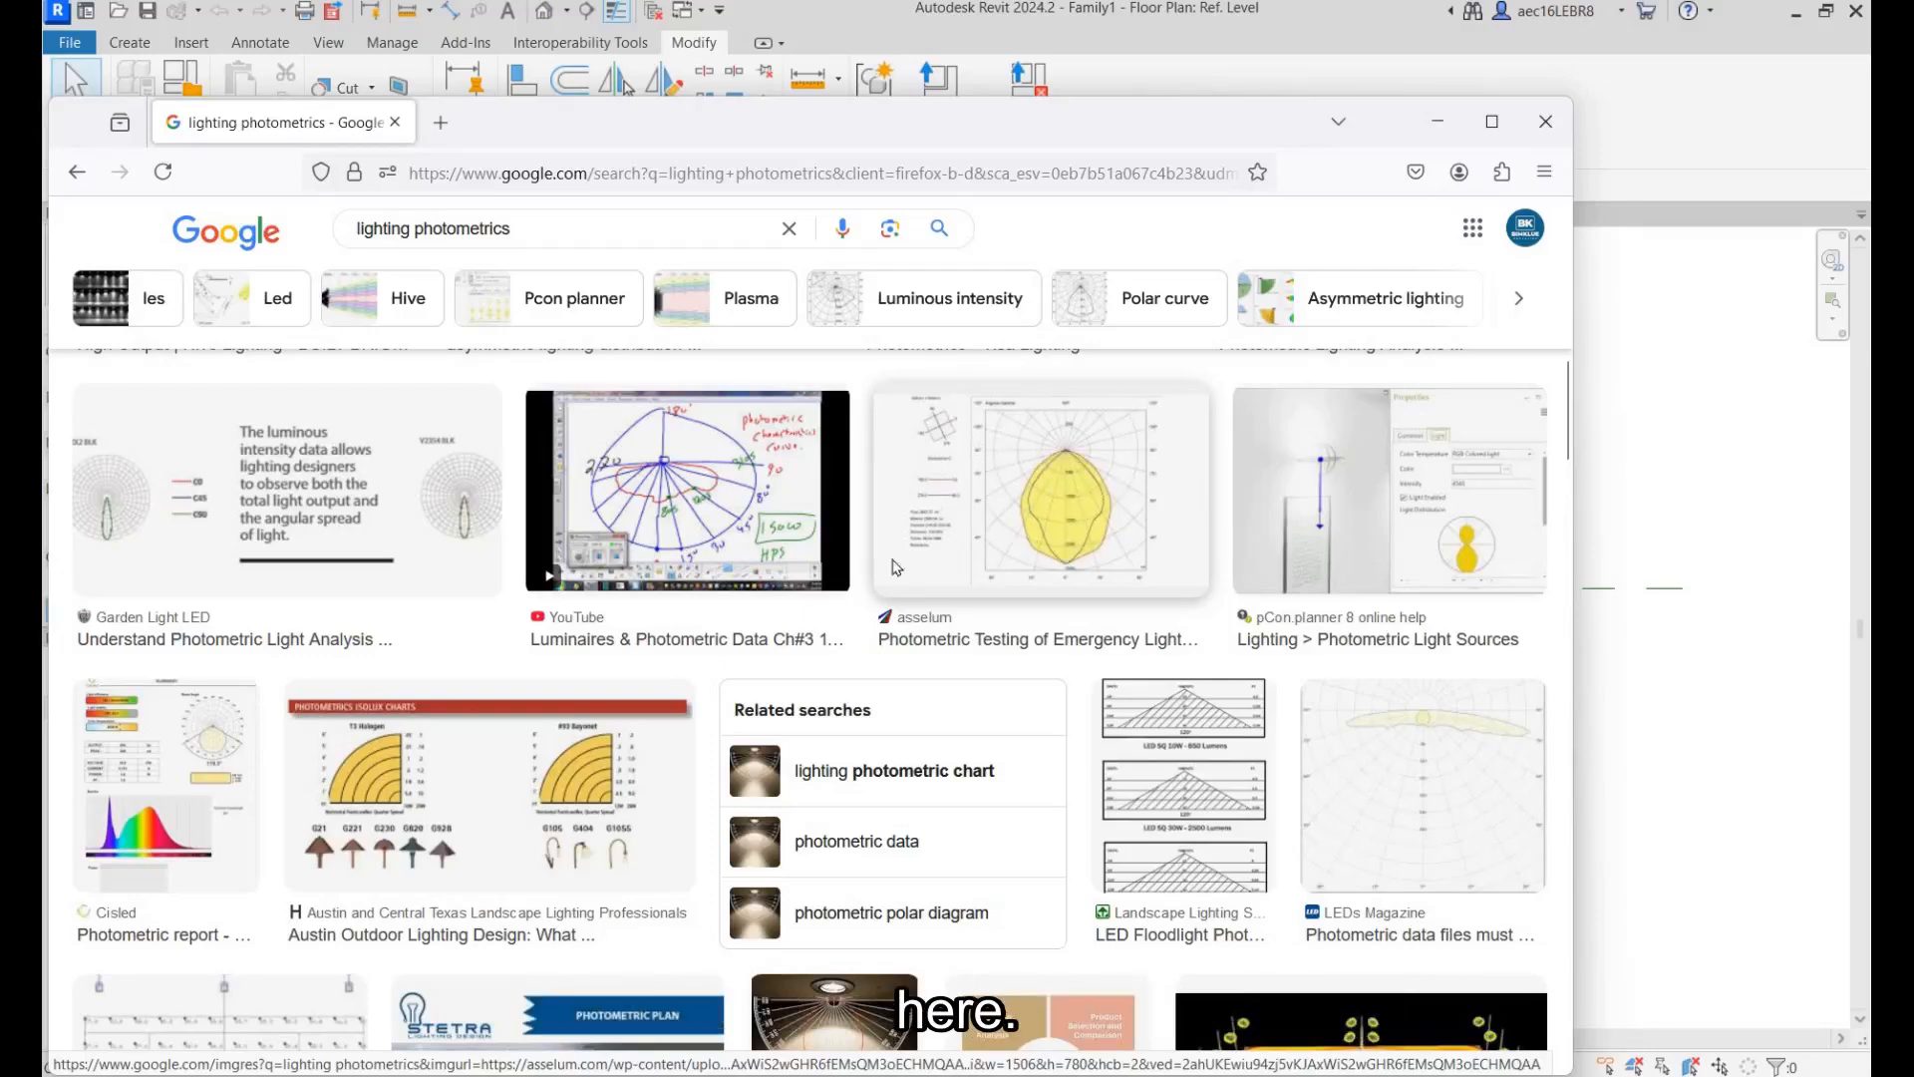
scroll(984, 538, down, 2)
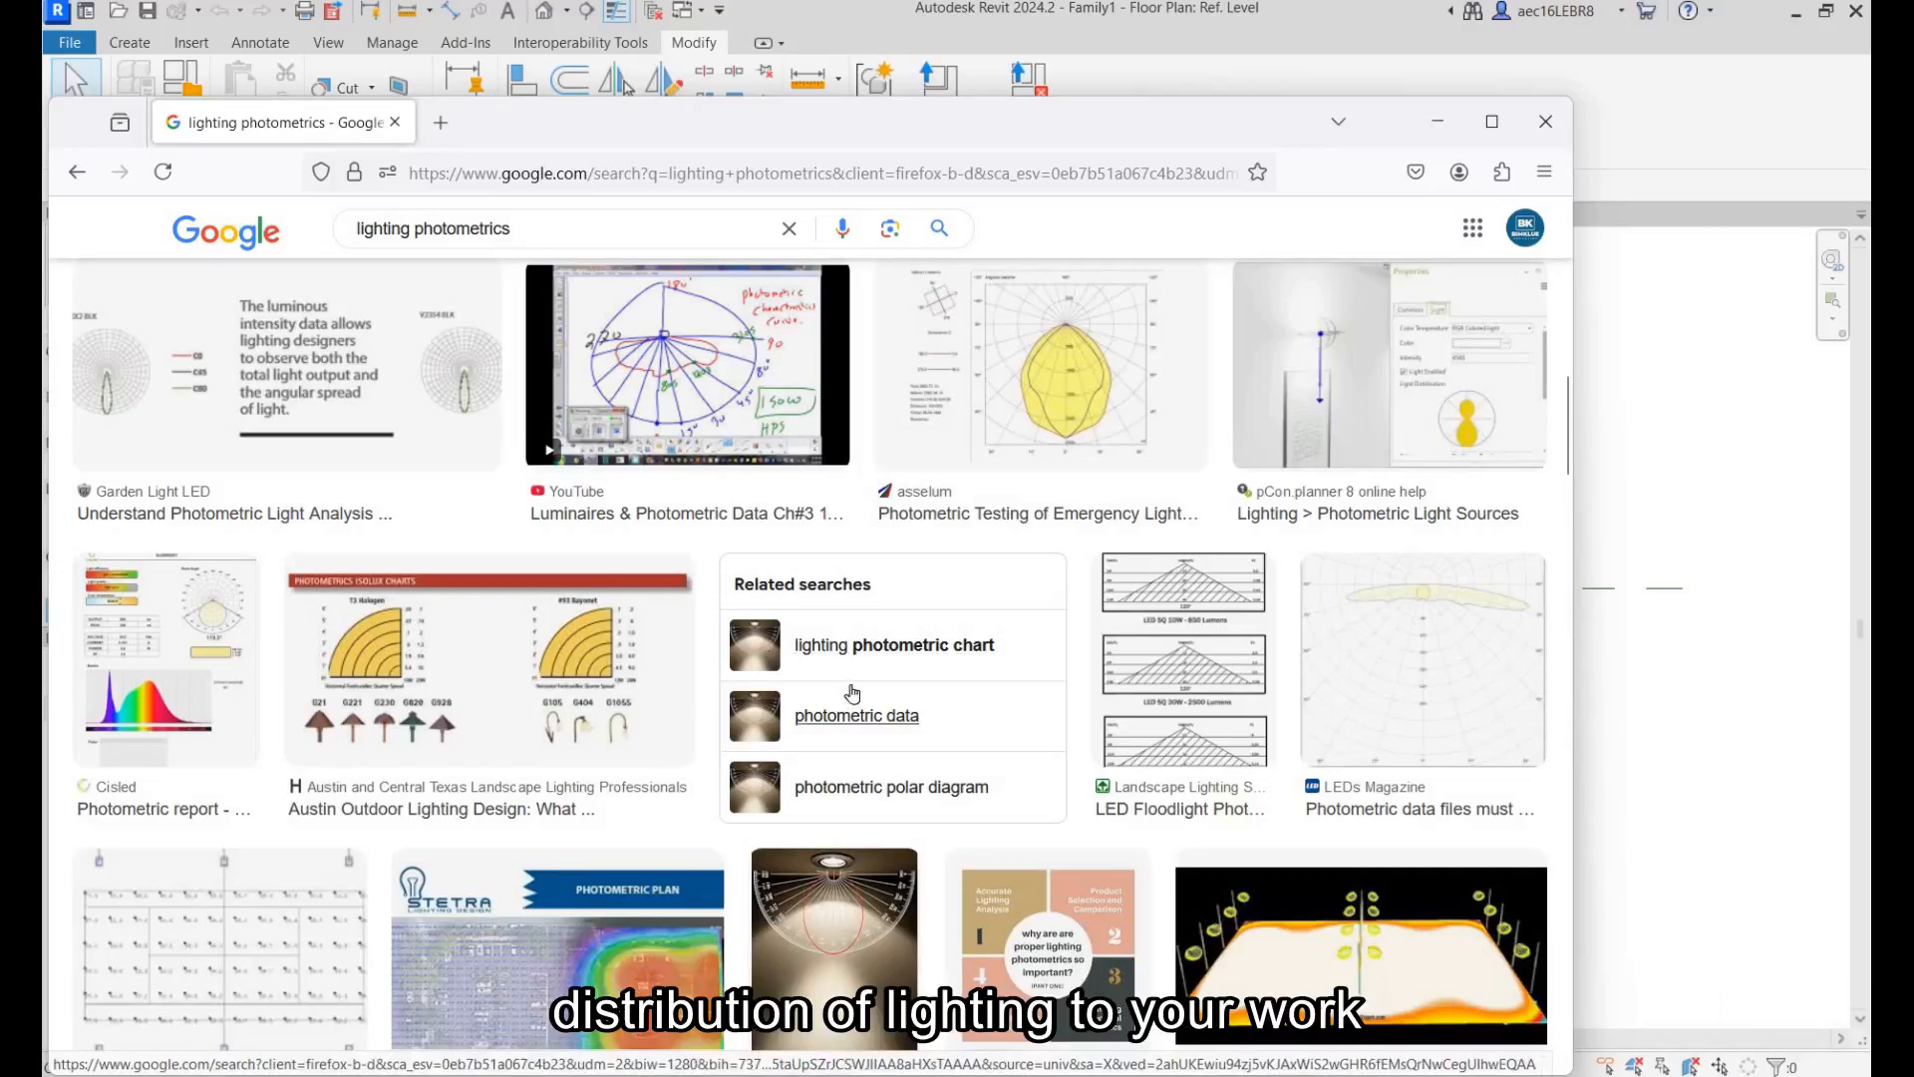
scroll(825, 564, down, 3)
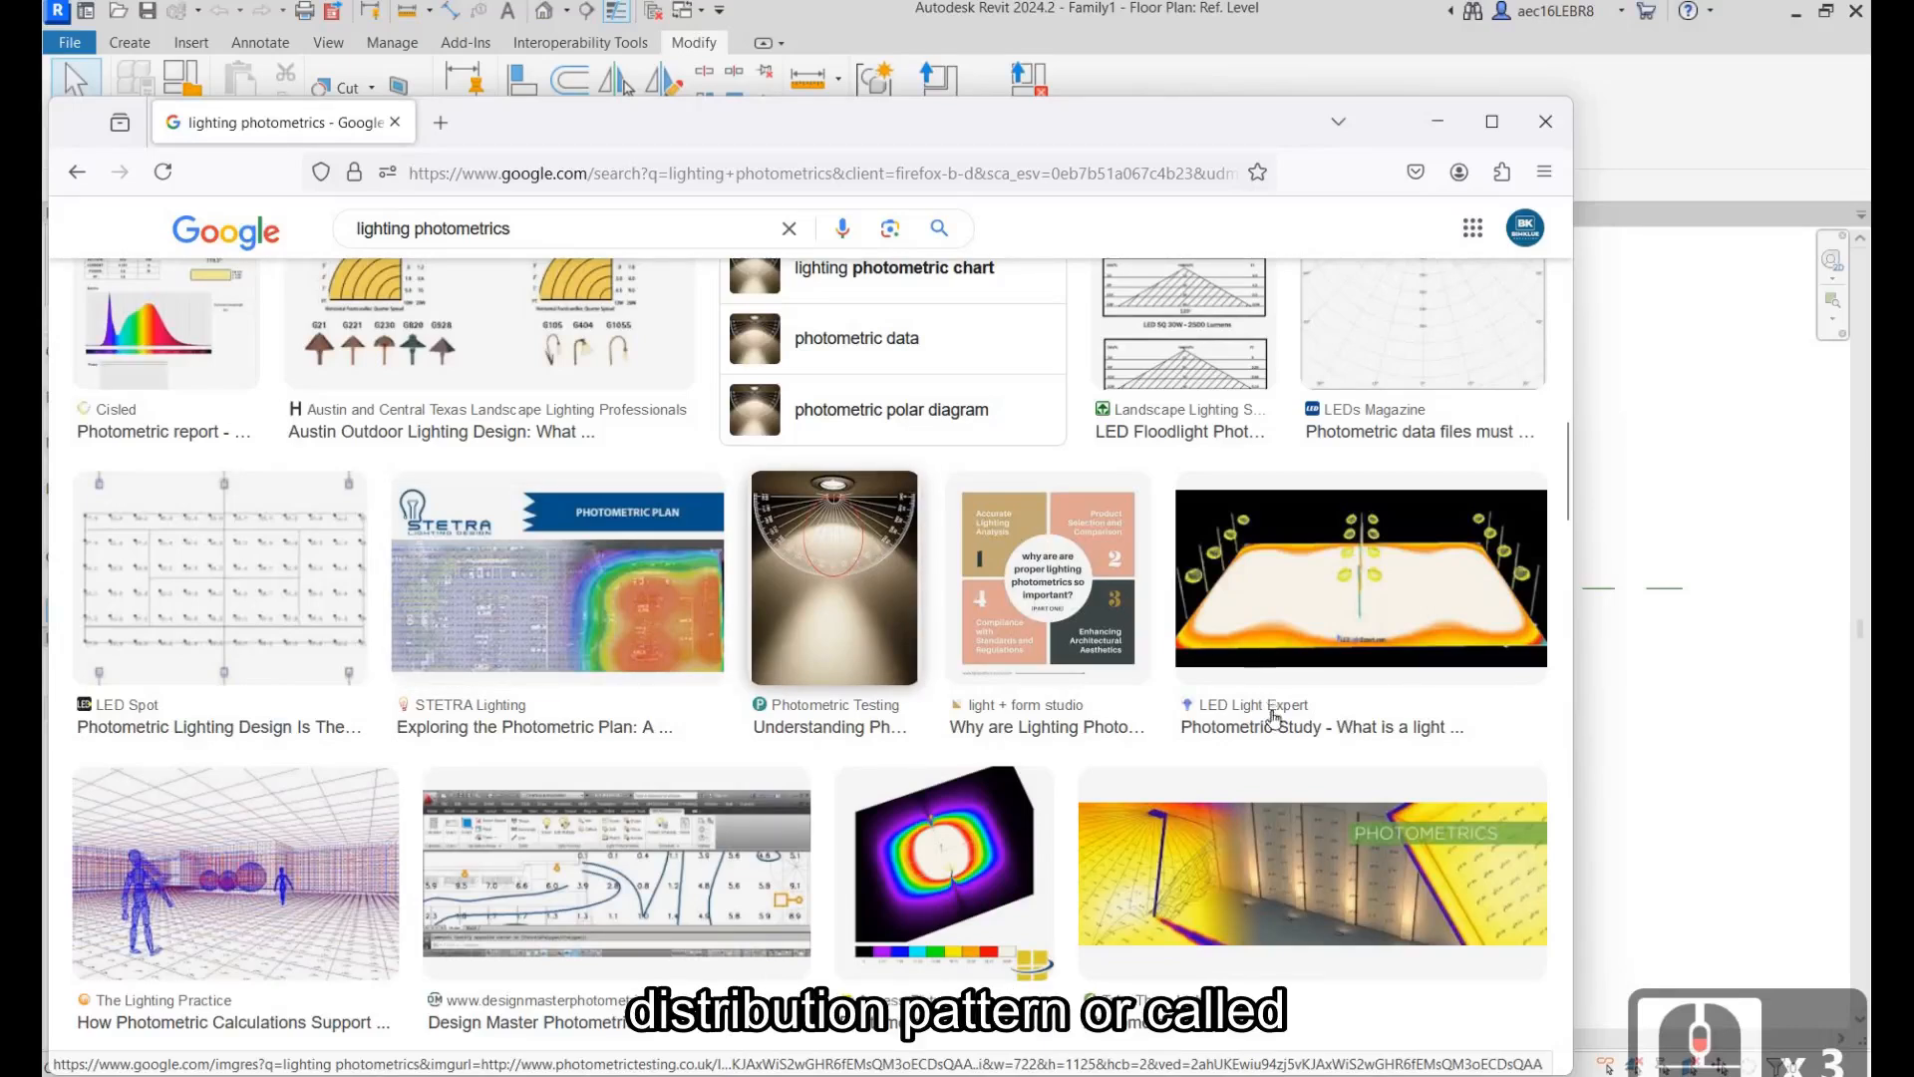
Step: Look through further photometric image results for light distribution diagrams, and switch back to the Revit family
scroll(1275, 716, down, 1)
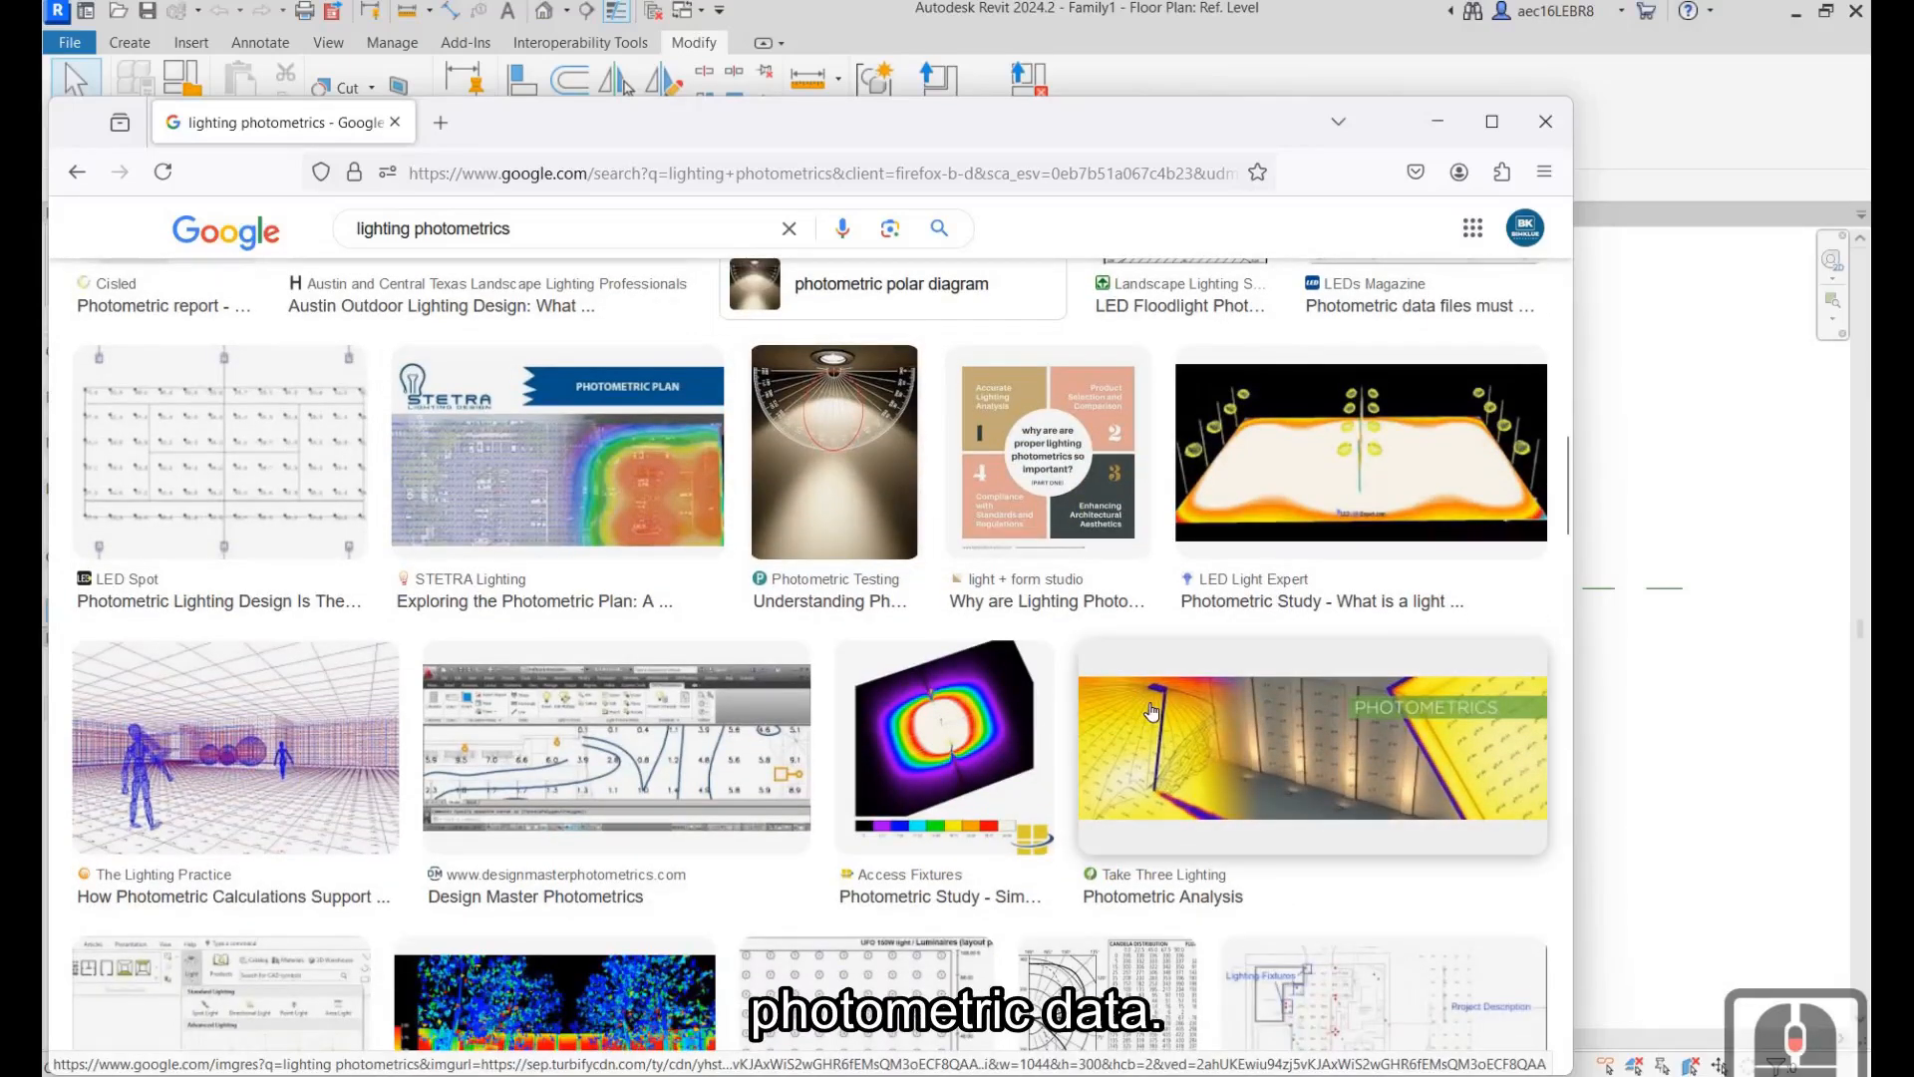
scroll(505, 667, down, 1)
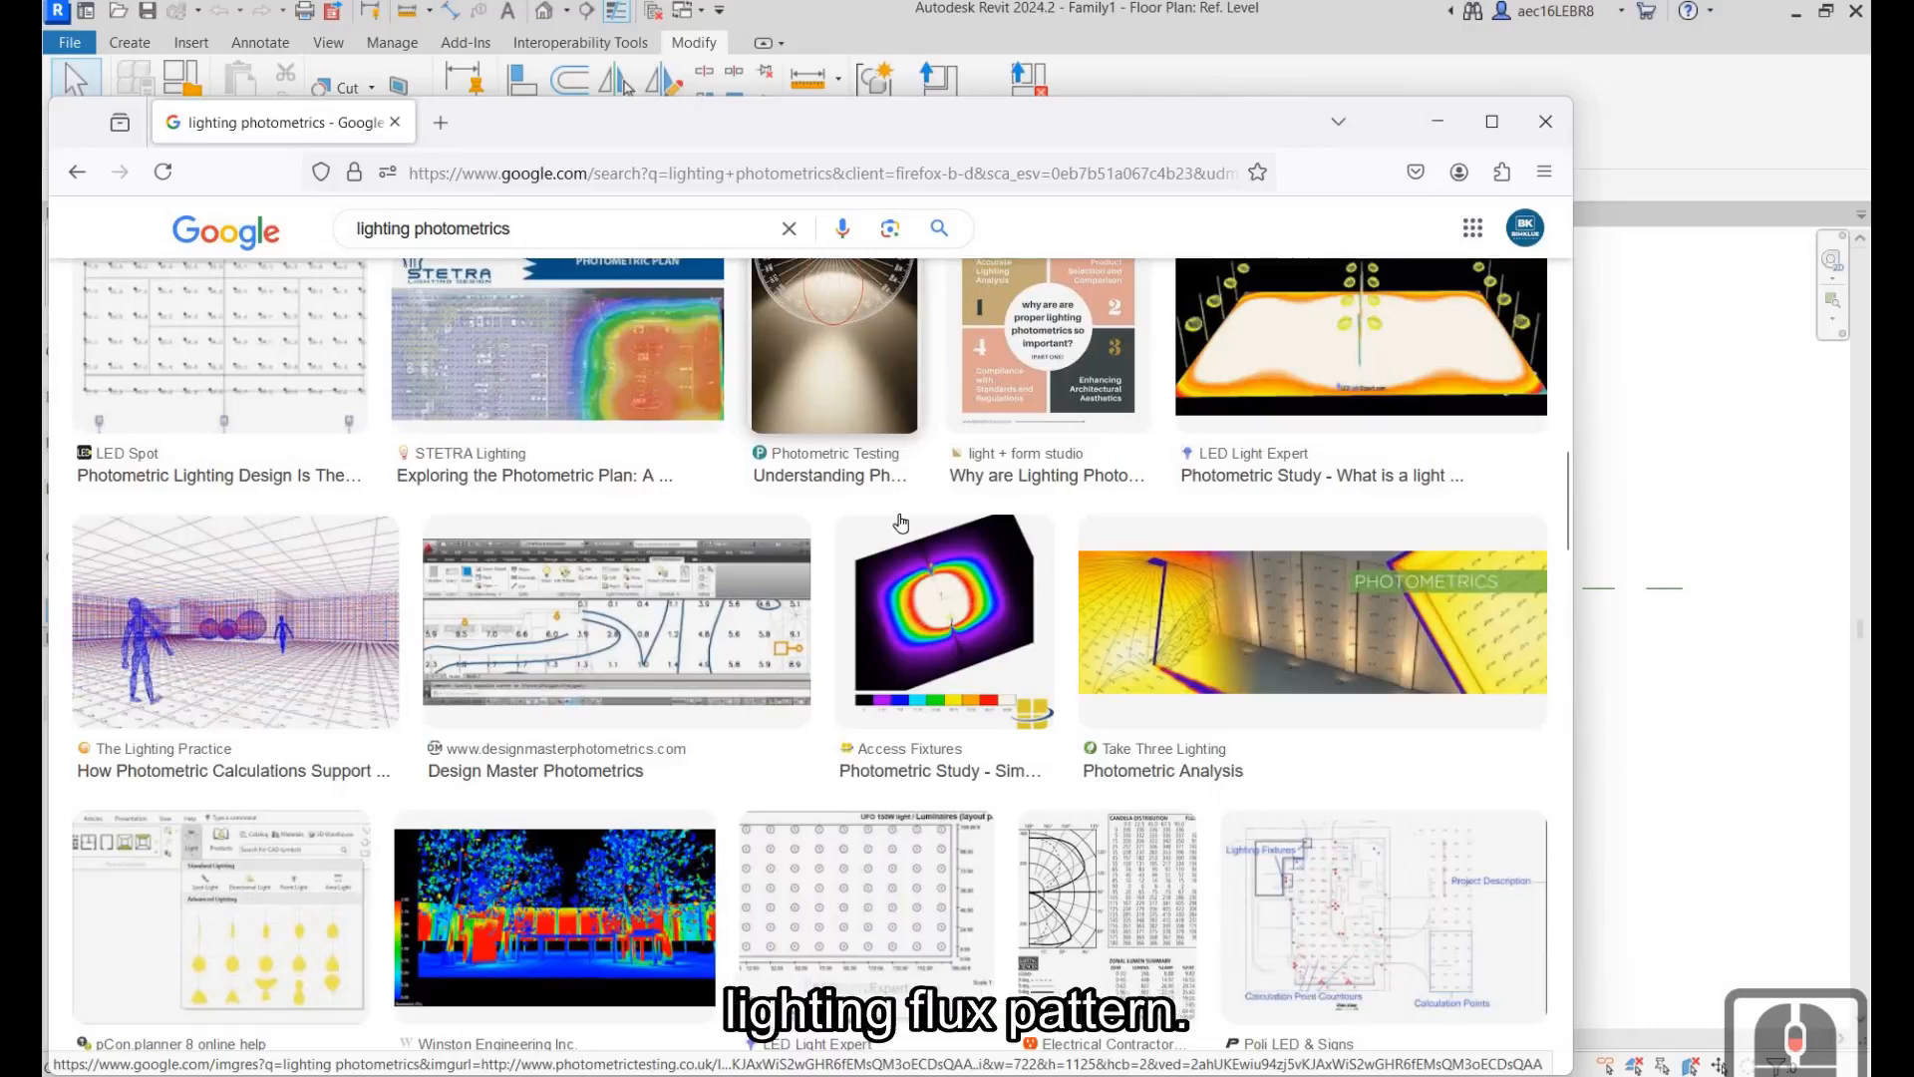
scroll(901, 522, down, 4)
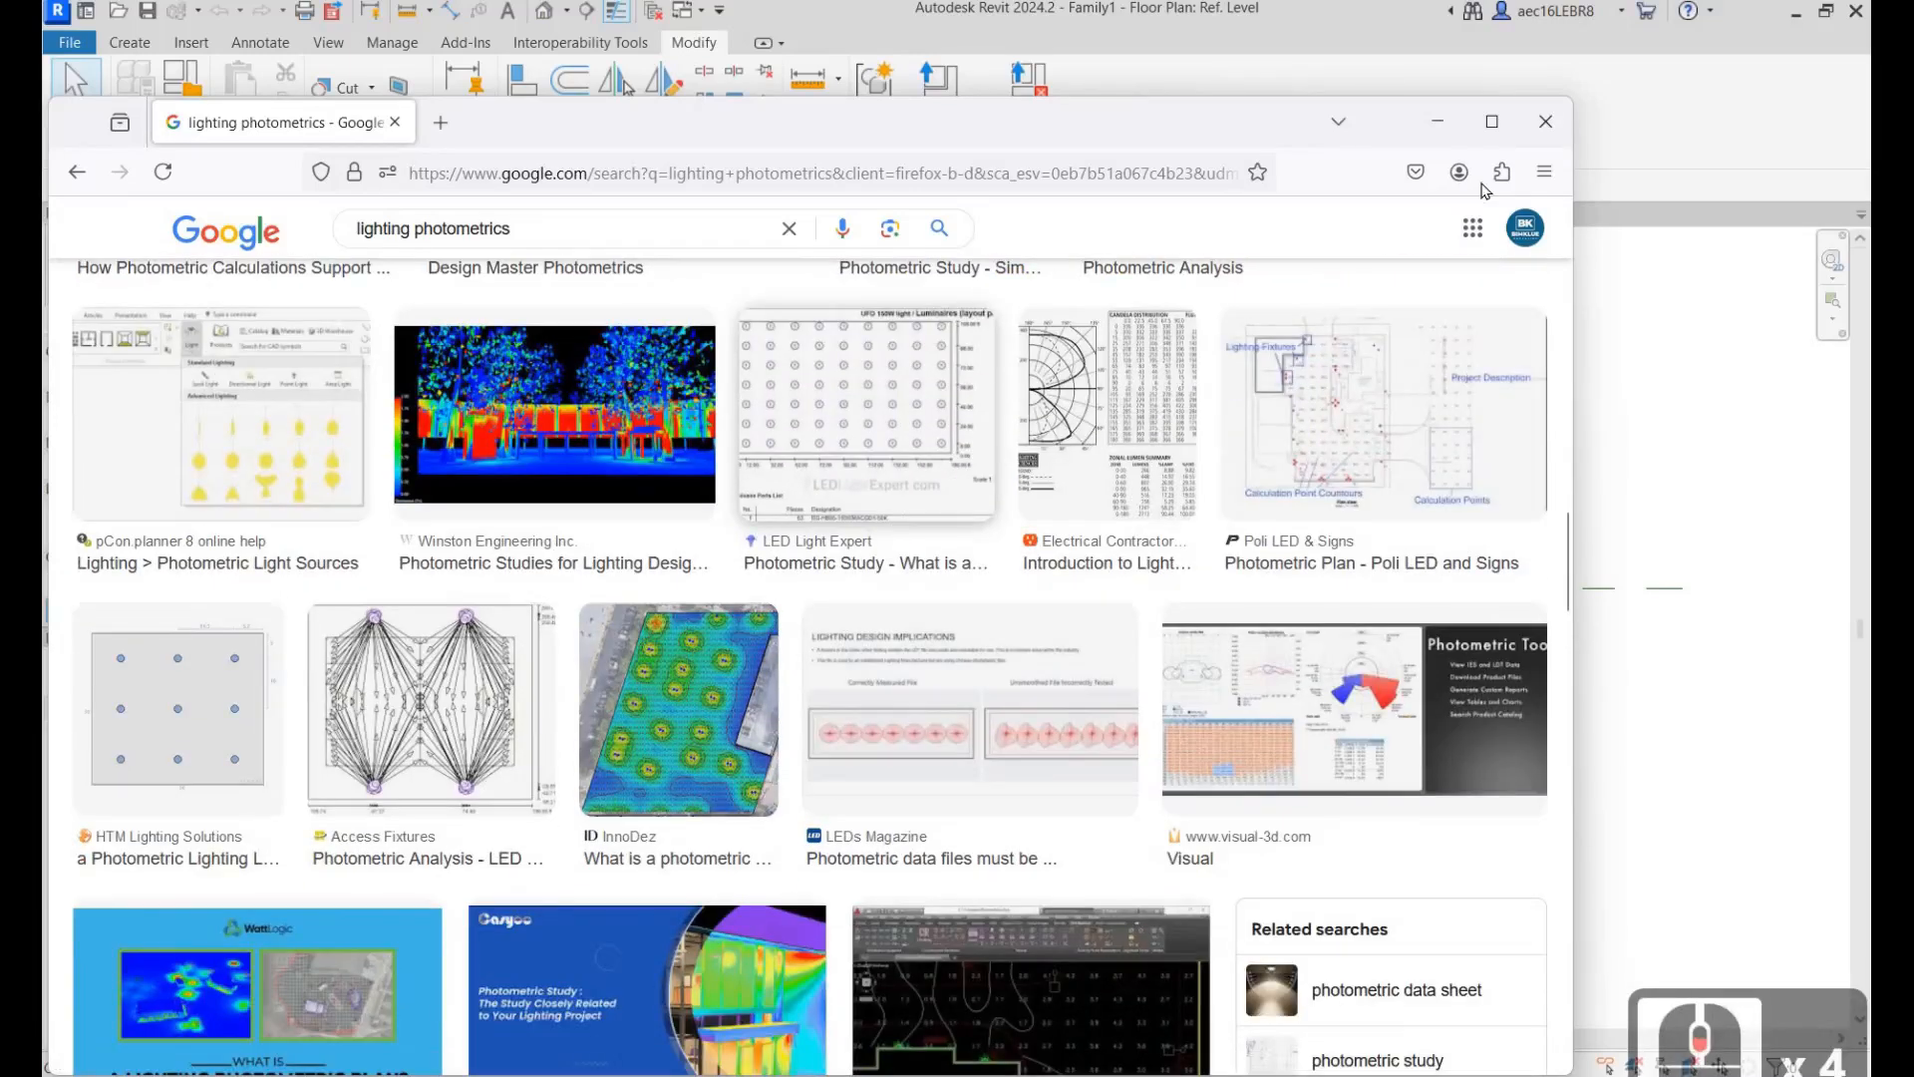
scroll(1296, 399, up, 3)
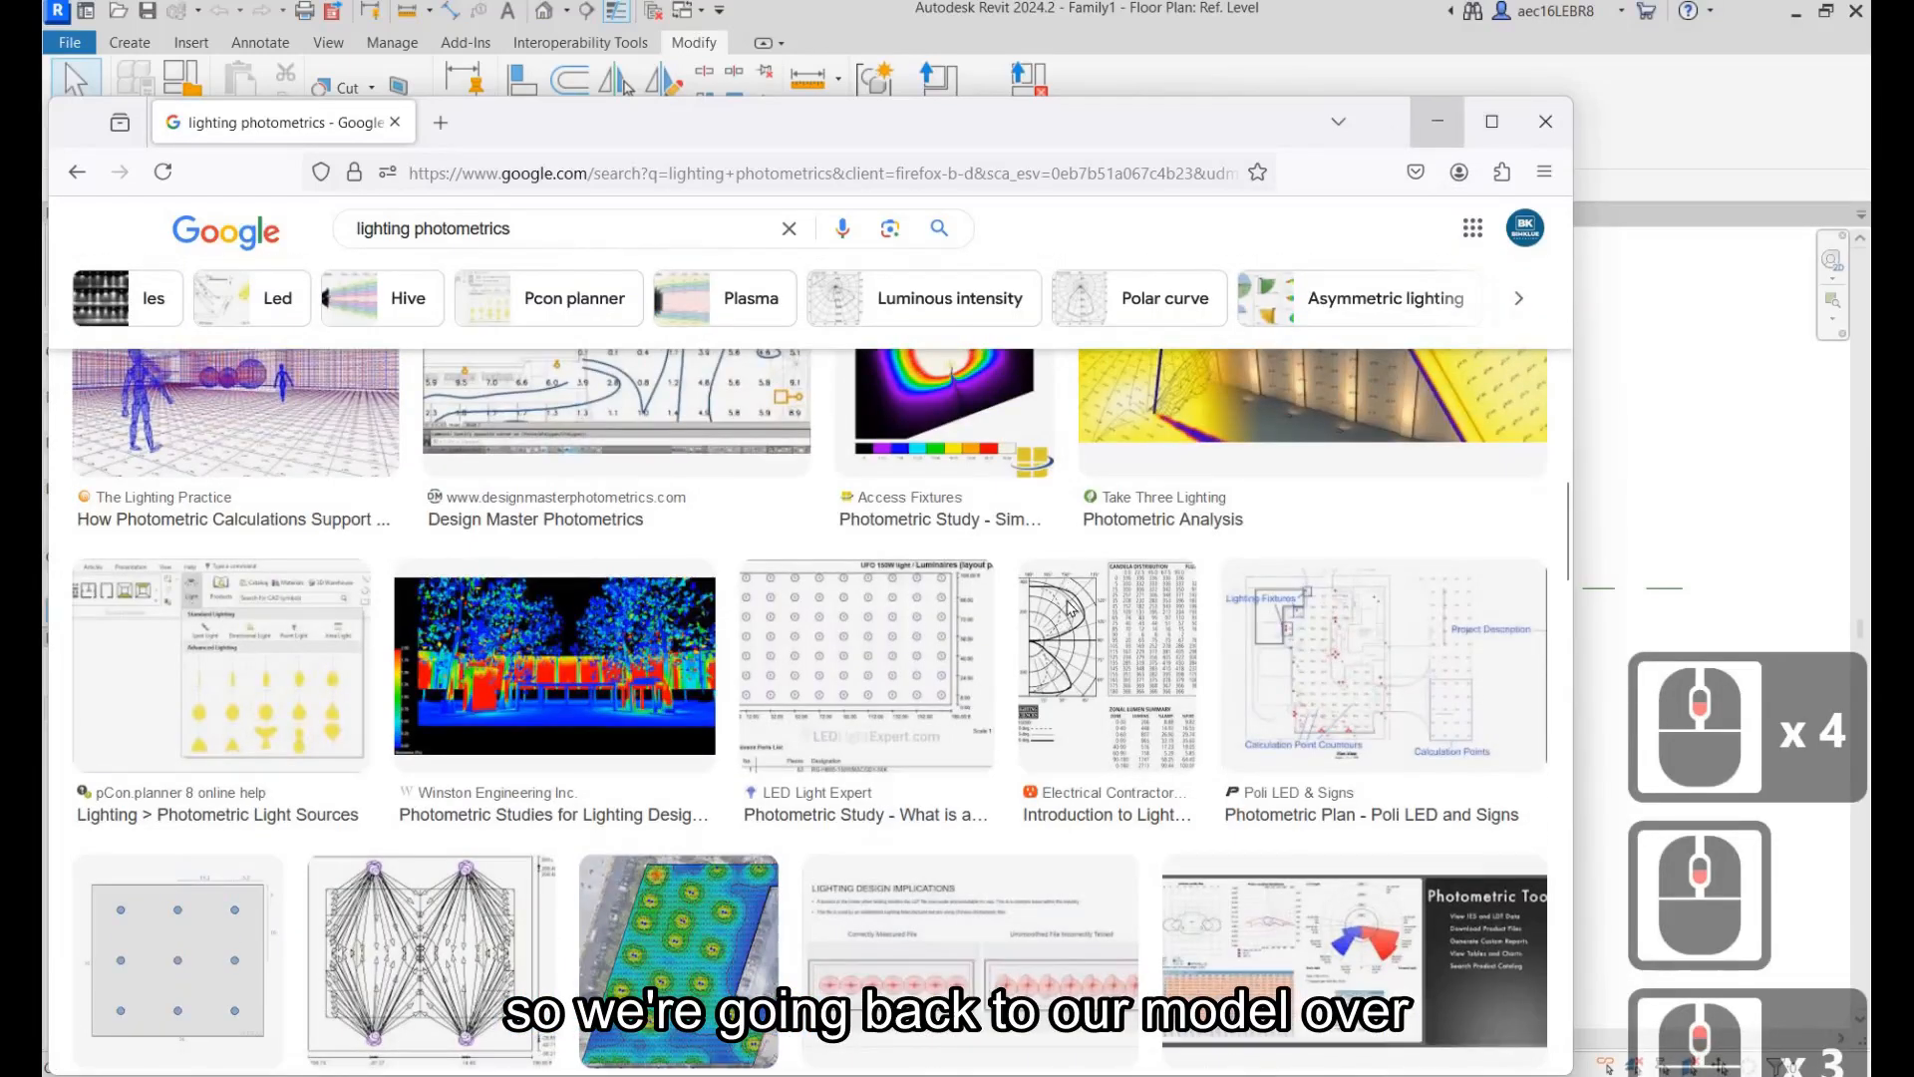
click(1438, 121)
Step: Change the light source's definition in the Ref. Level plan so that it emits from a Line shape
click(1061, 569)
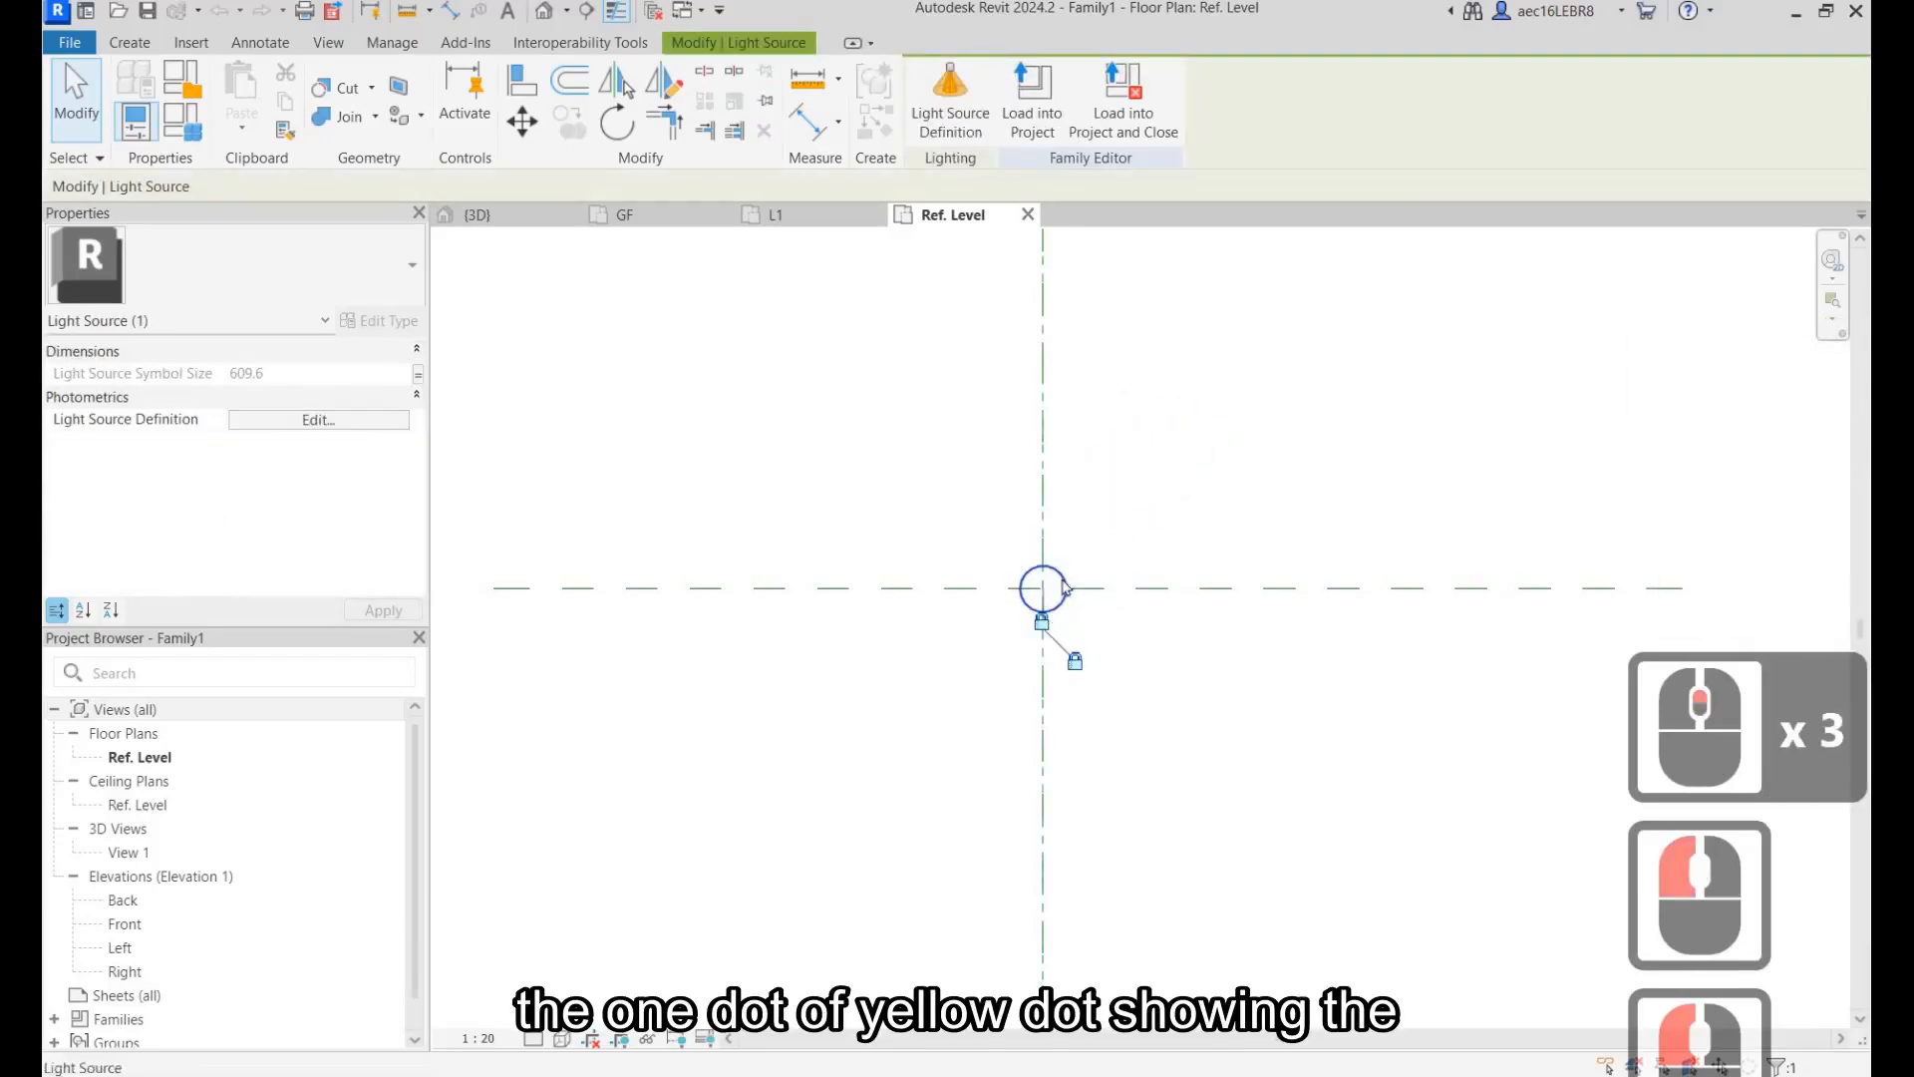
click(1083, 586)
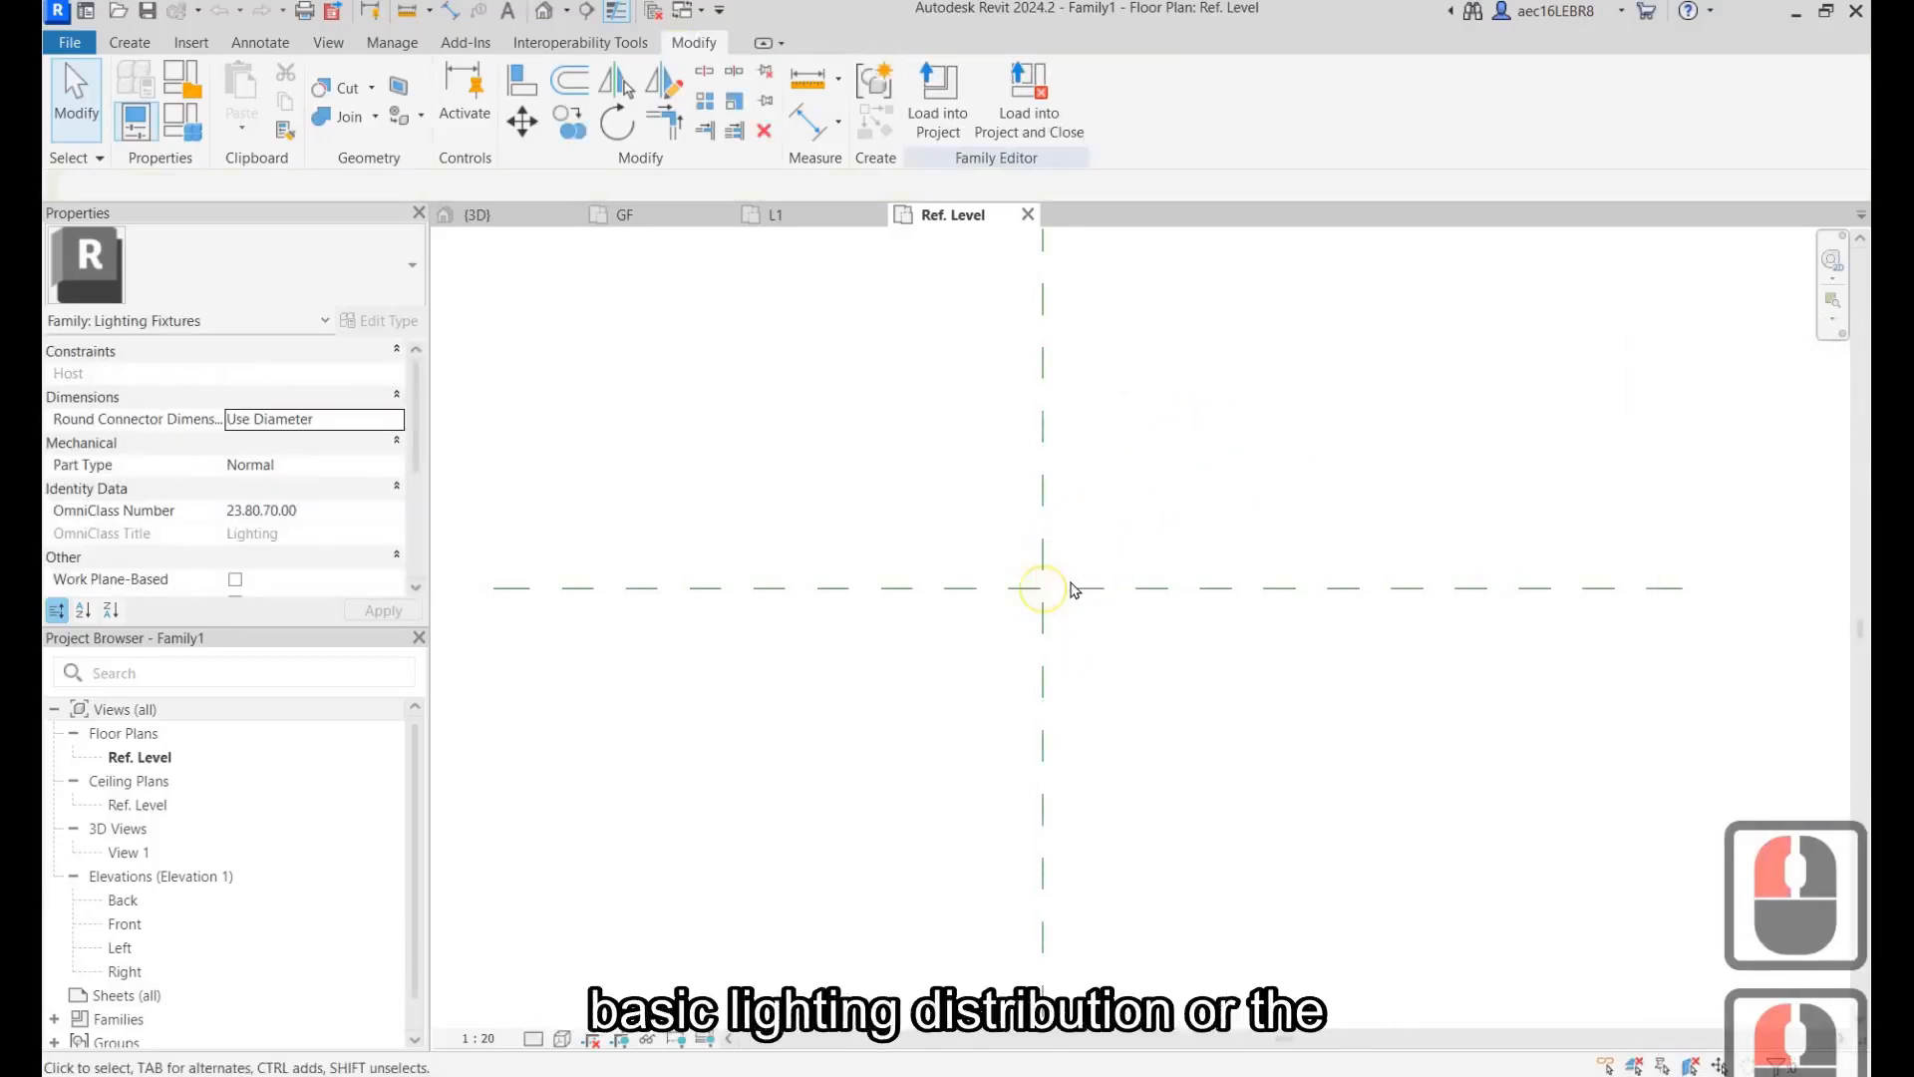
click(1155, 457)
click(1056, 583)
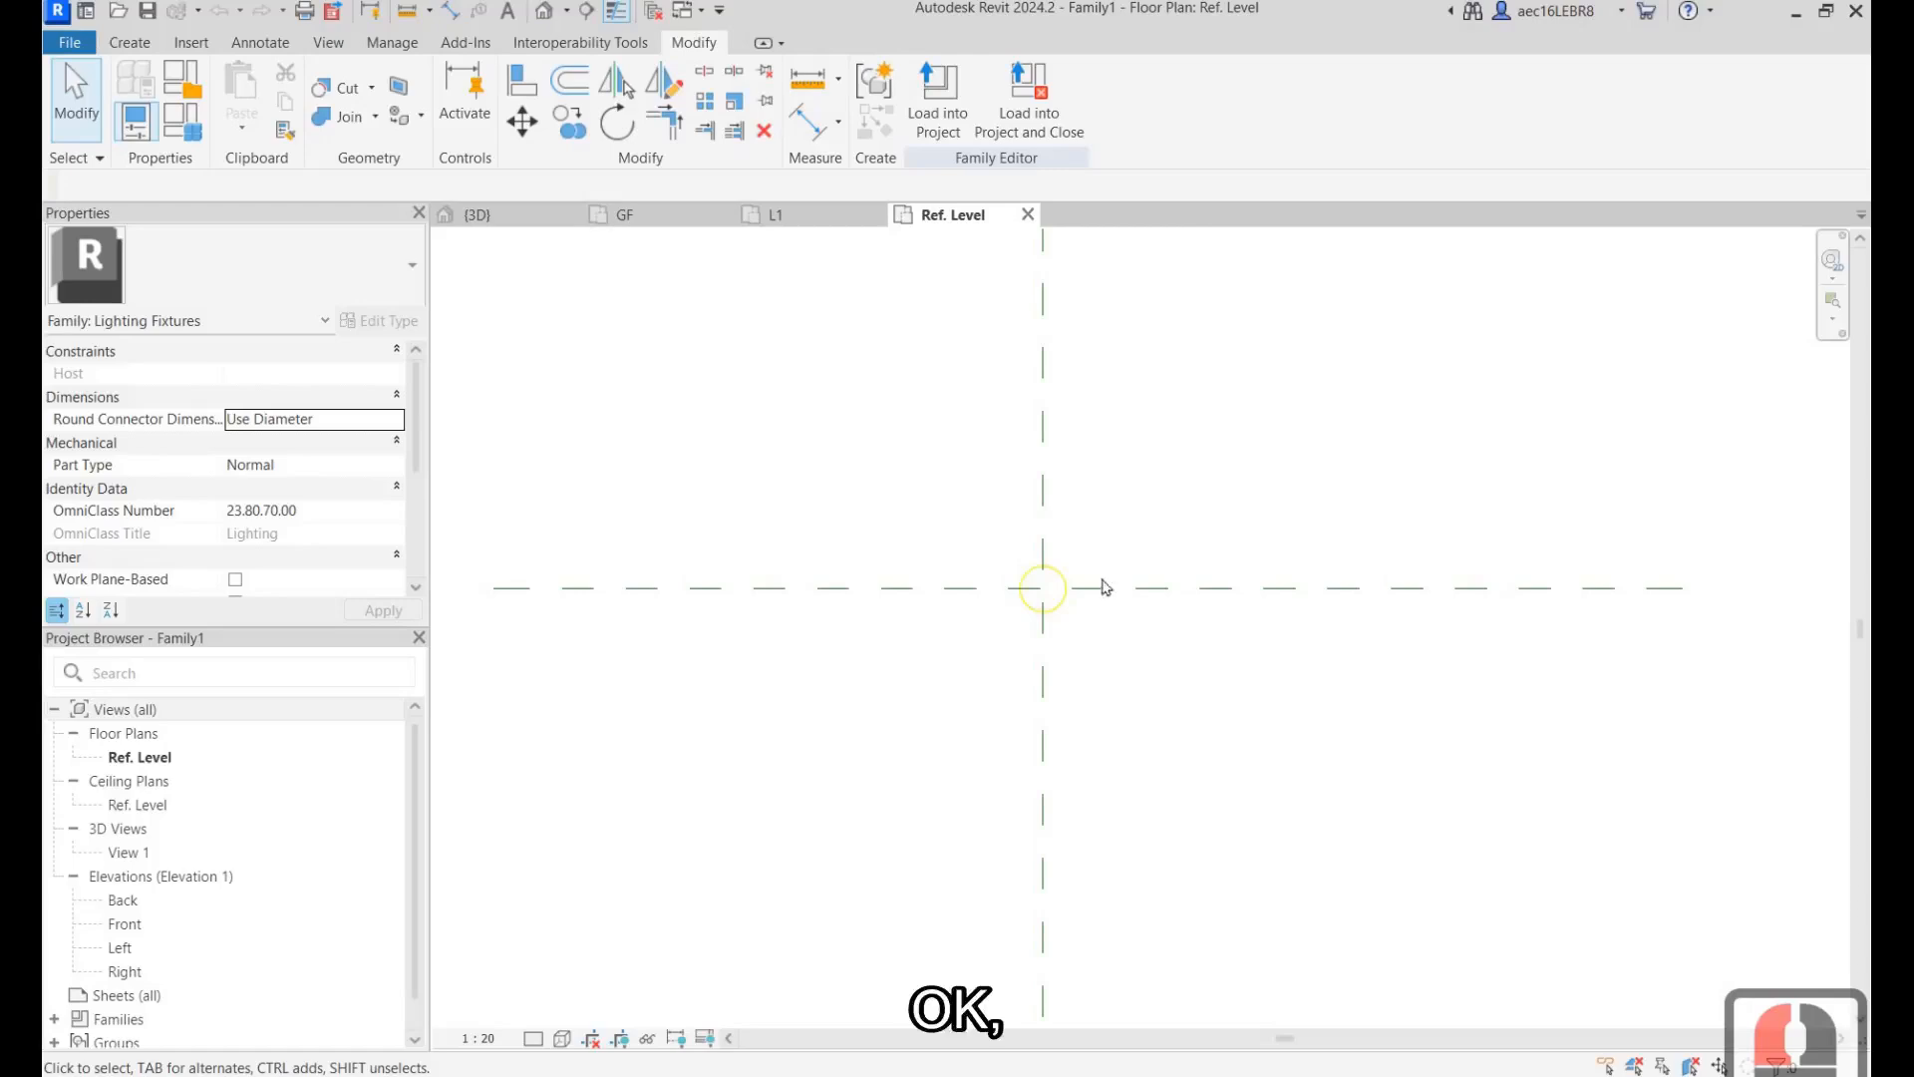
click(1056, 584)
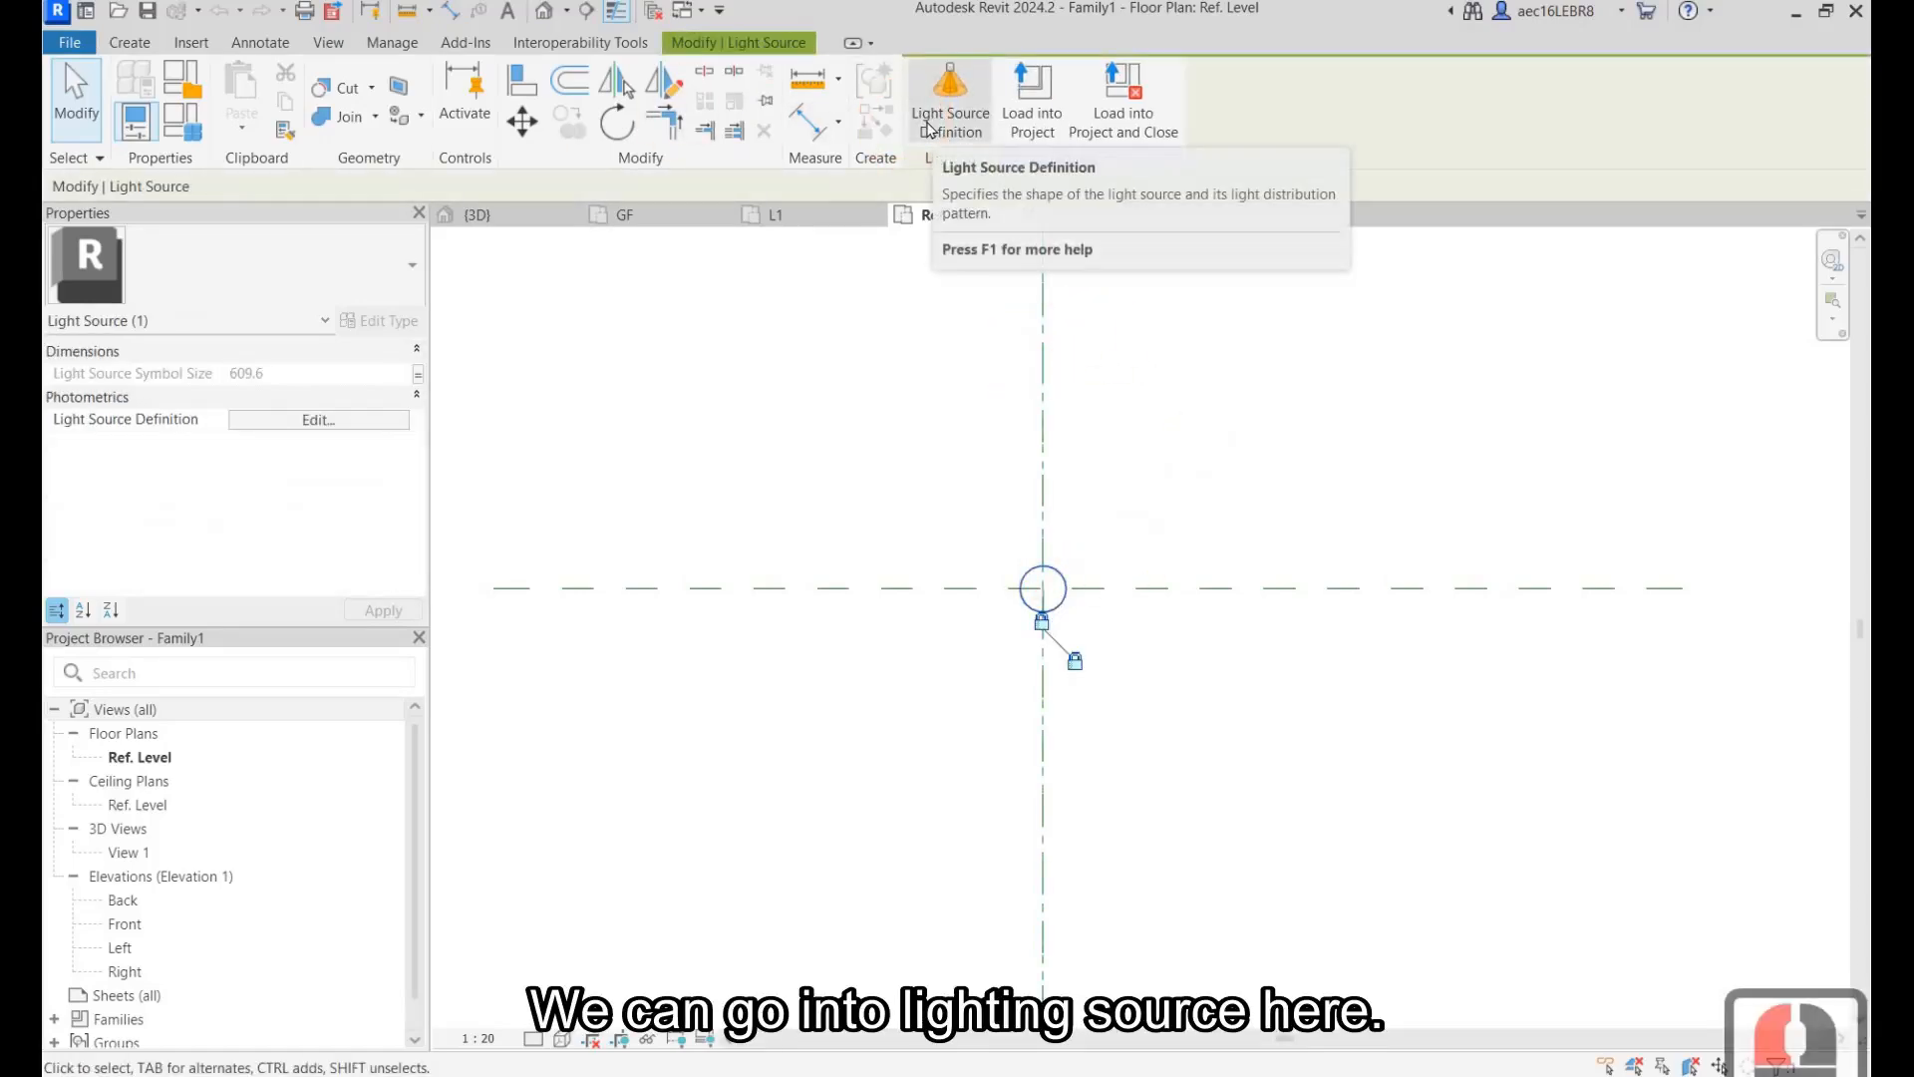
click(950, 100)
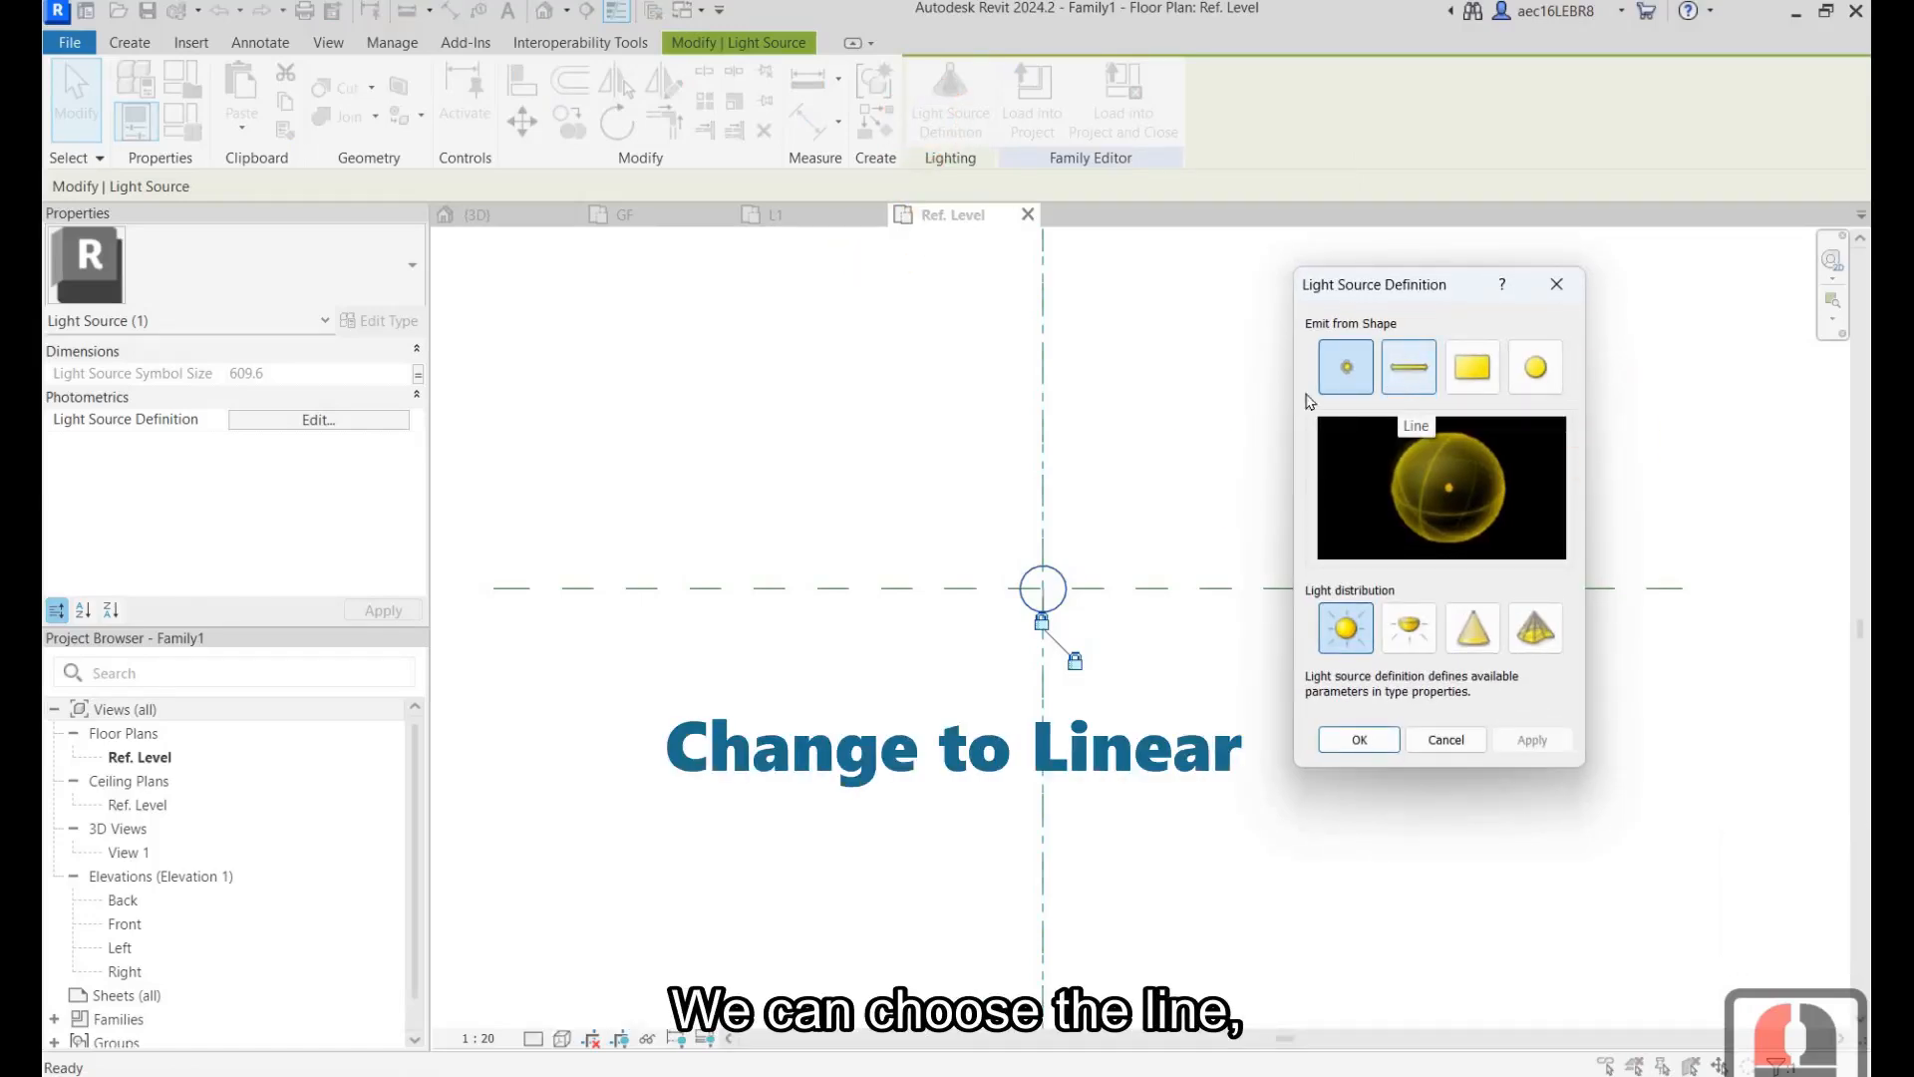
click(1404, 371)
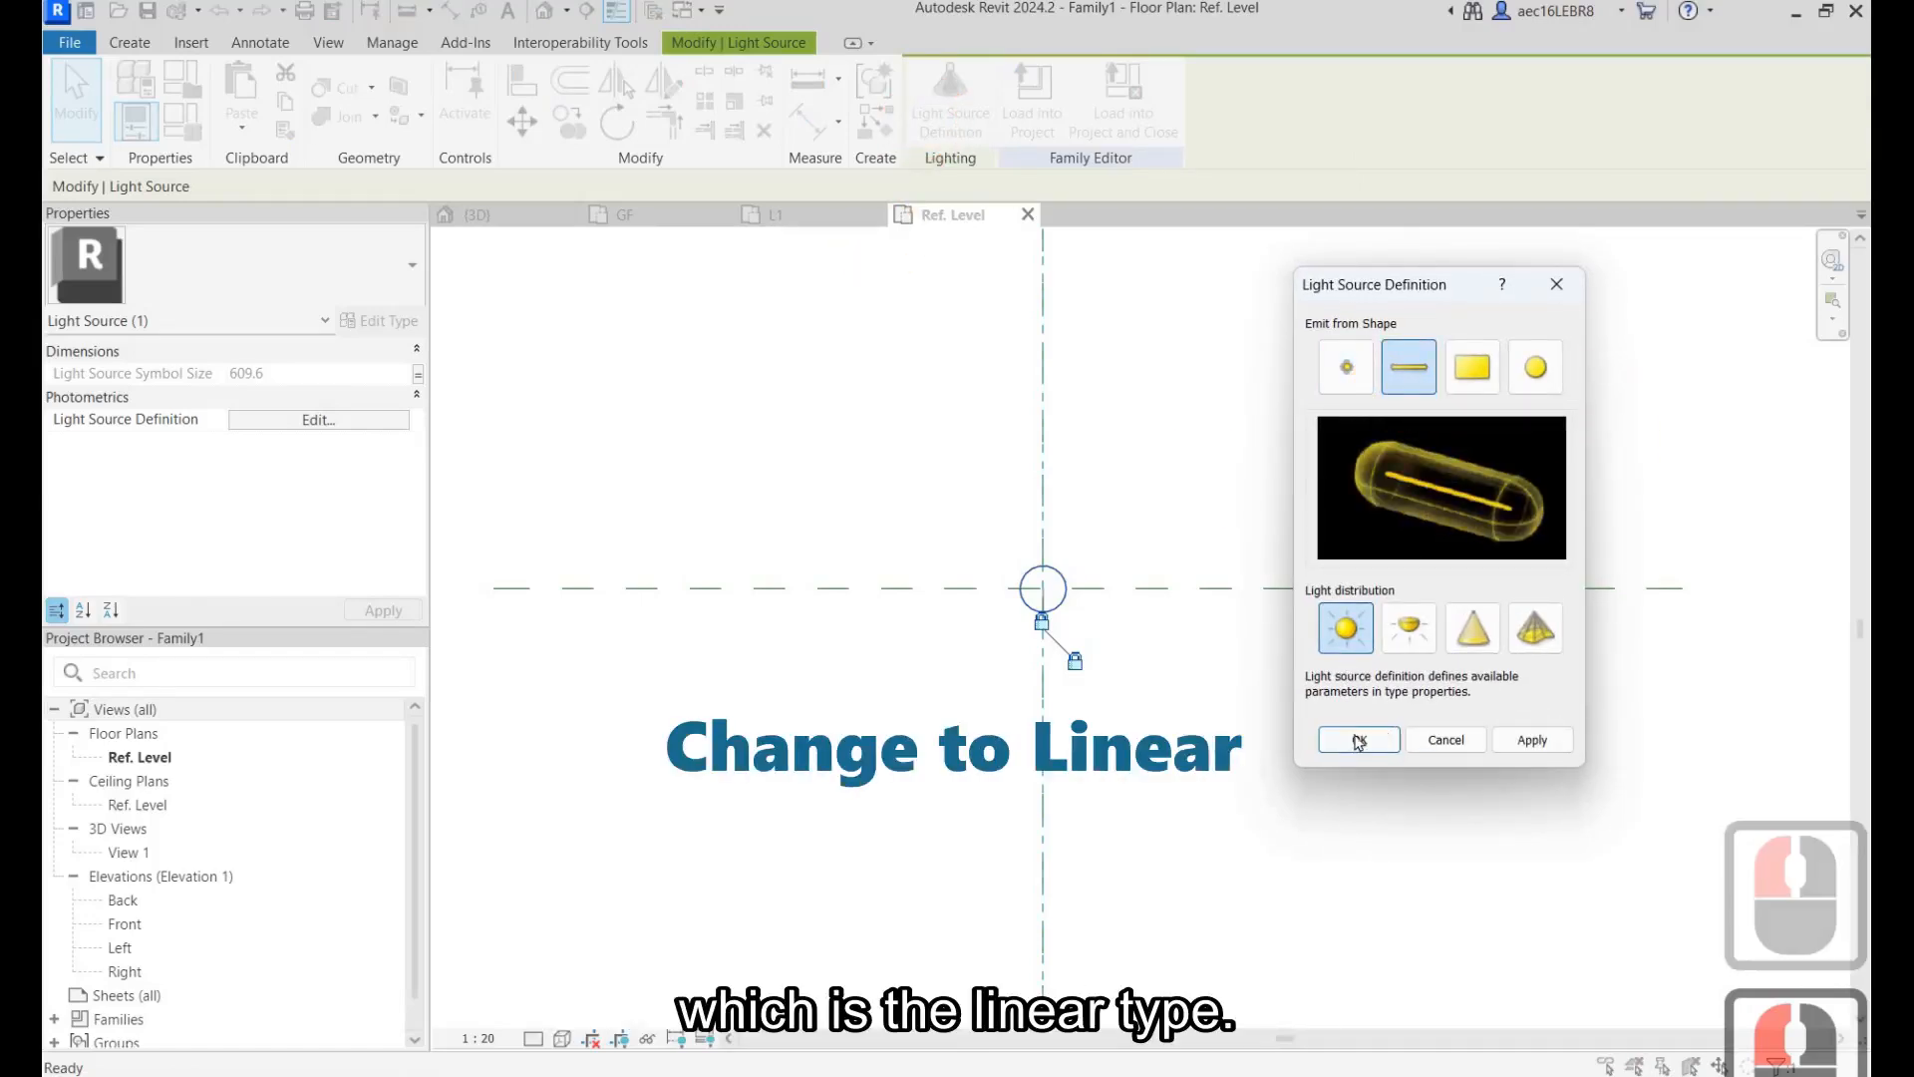
click(1533, 740)
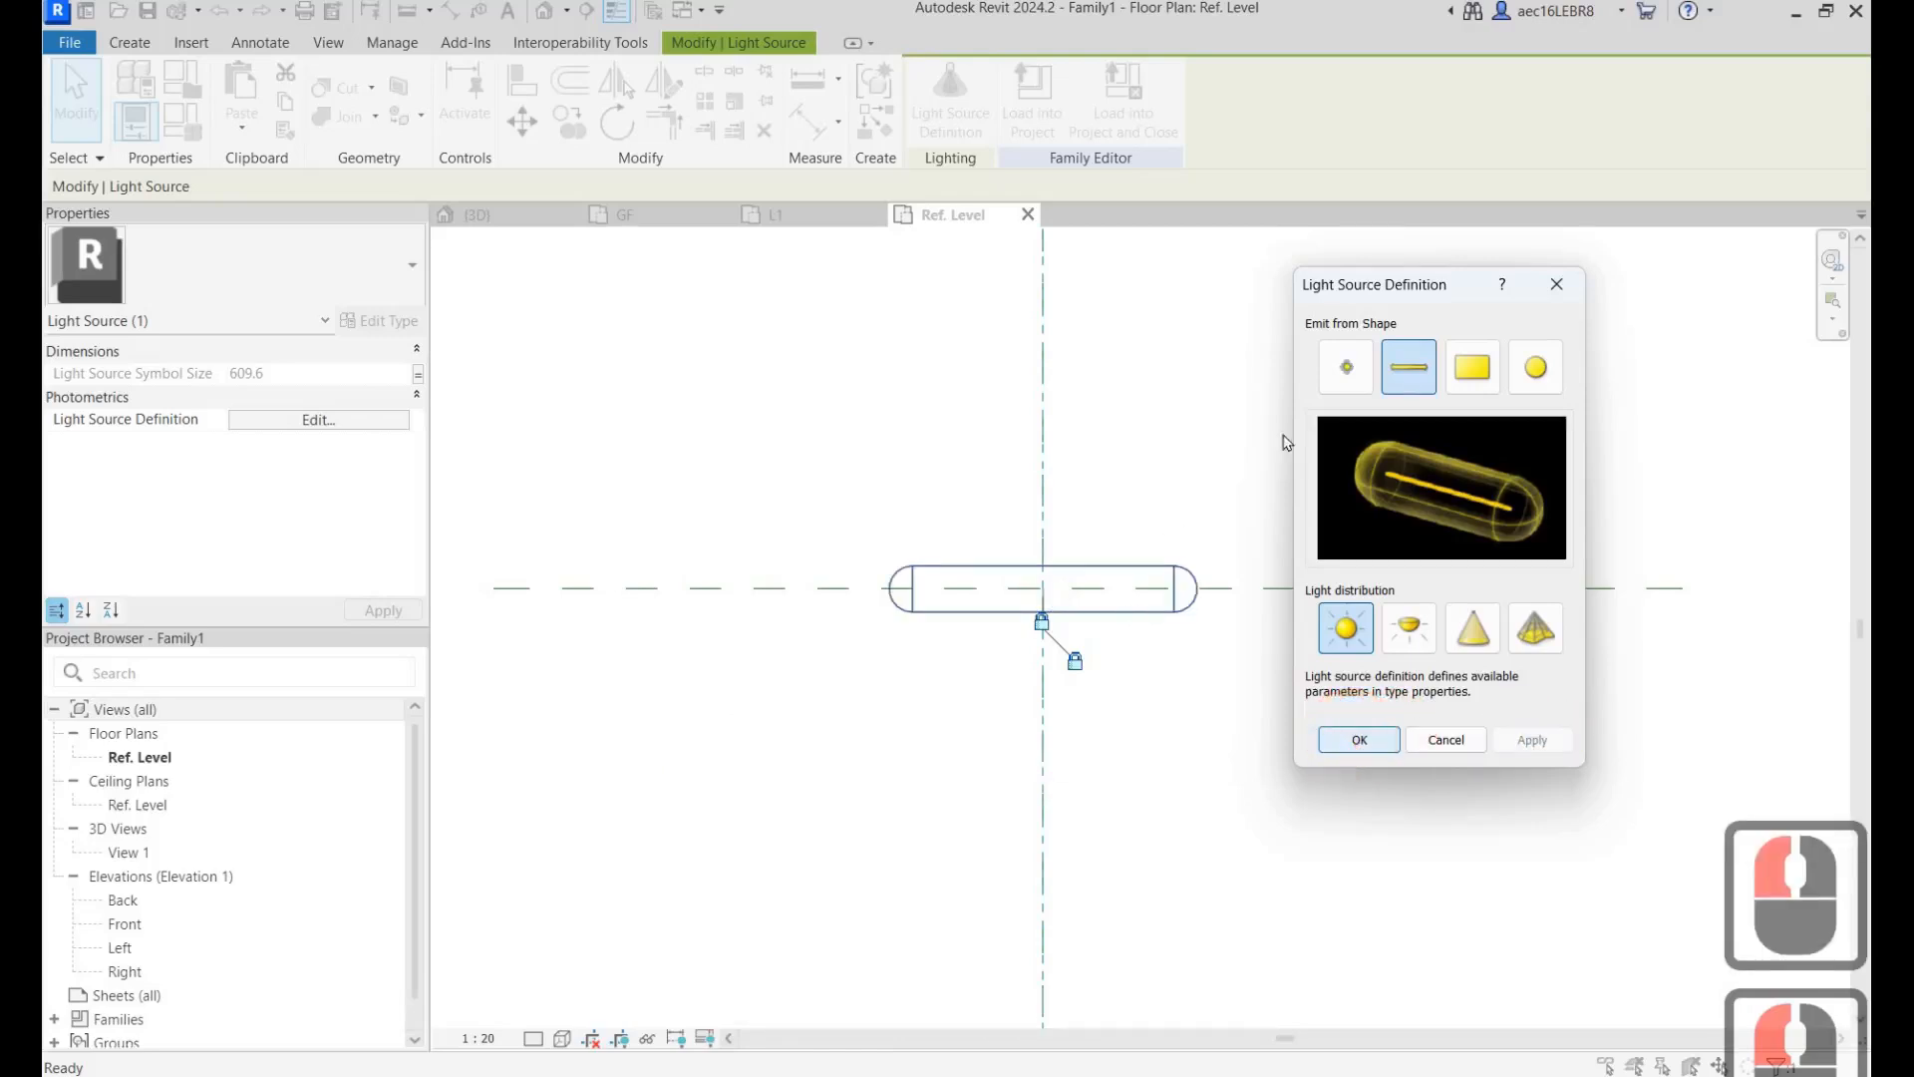
click(1123, 611)
click(1230, 442)
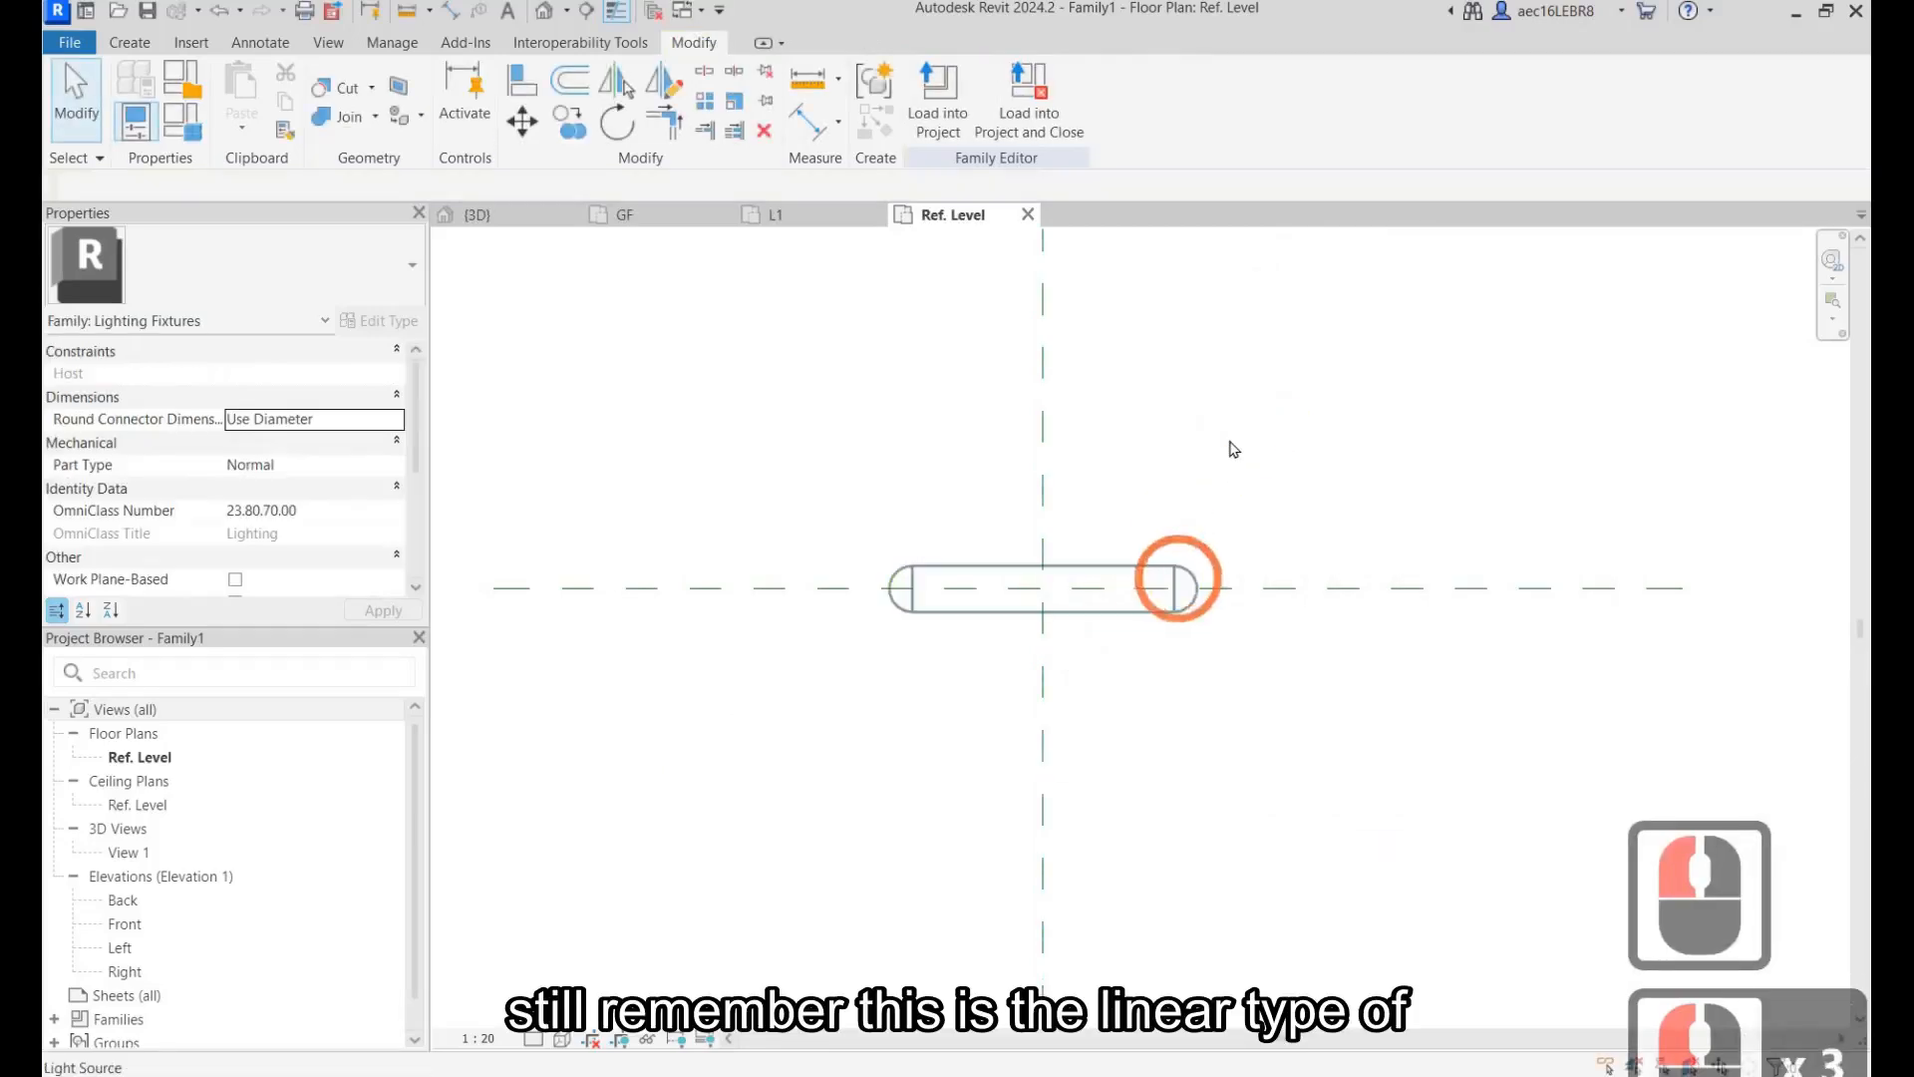
Step: Inspect the linear light source's Emit from Line Length property and its family parameter association
click(1132, 566)
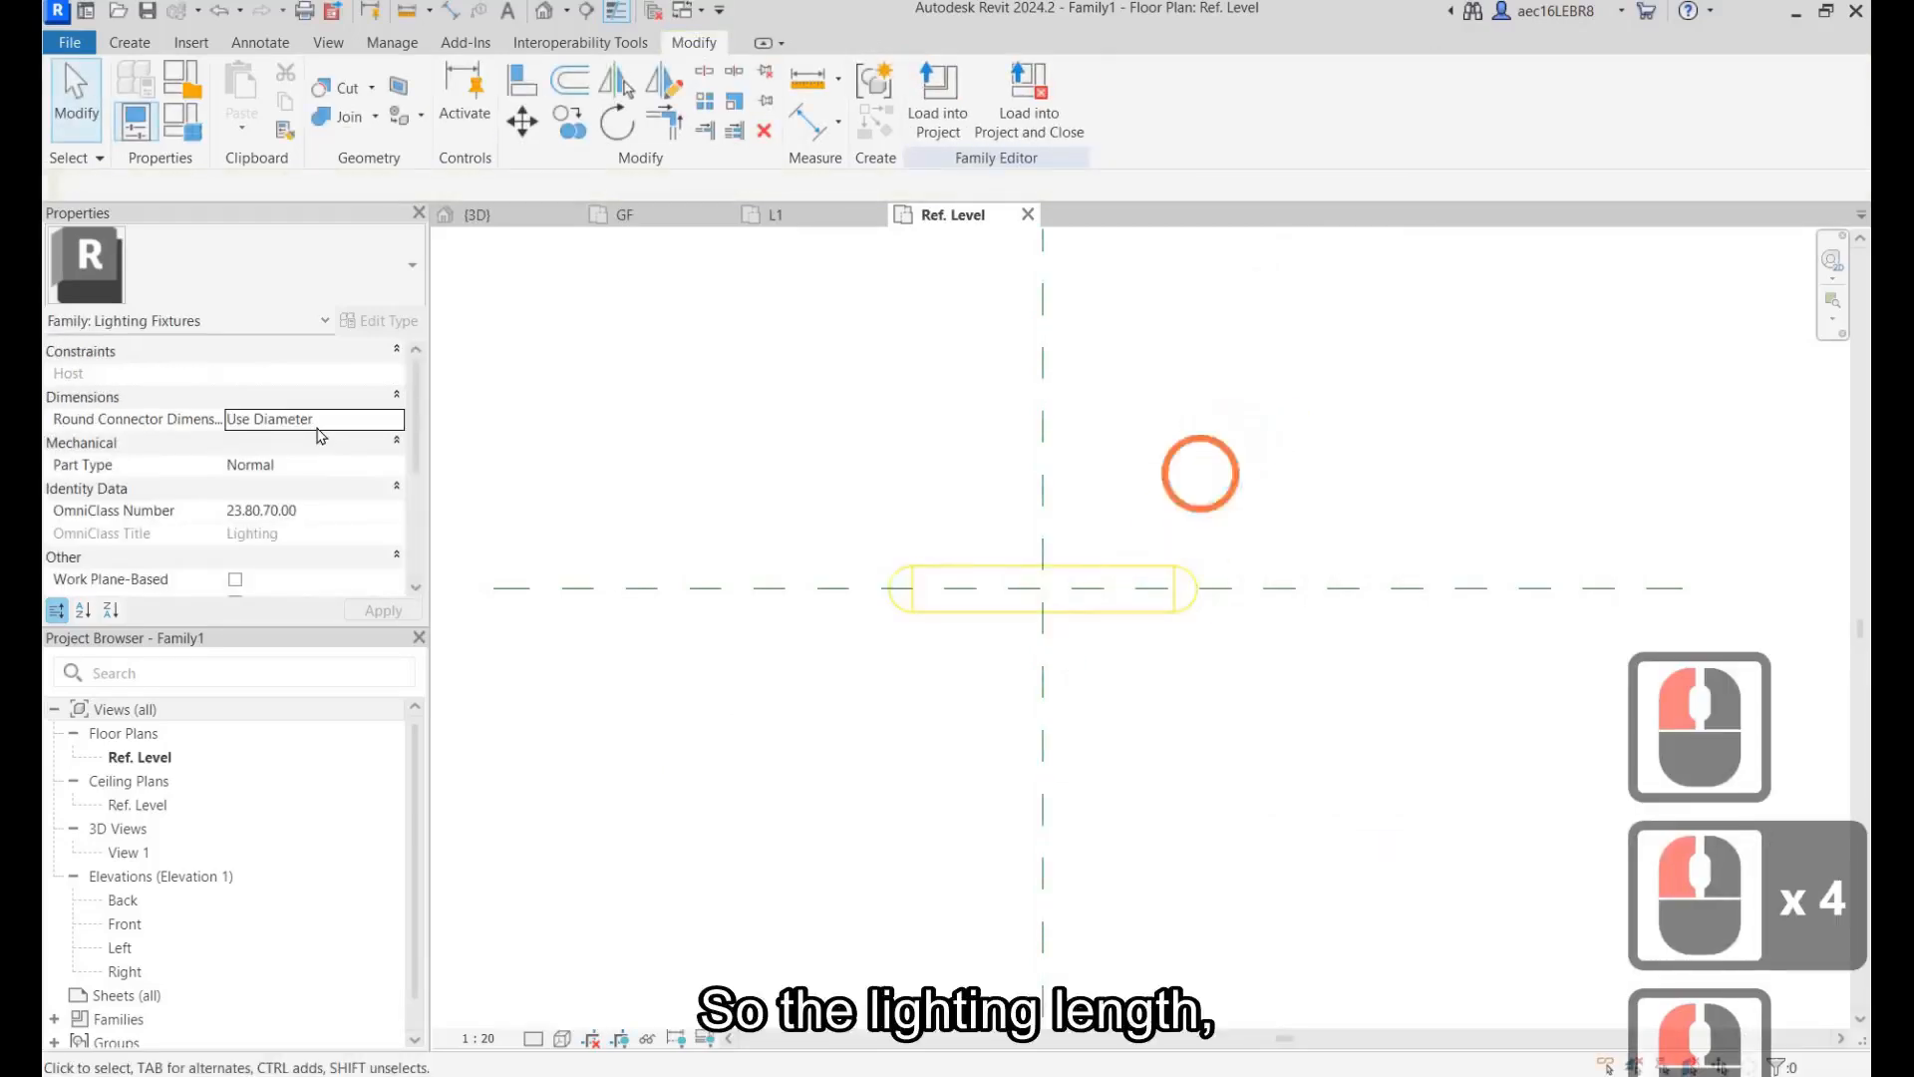
click(1133, 566)
click(315, 419)
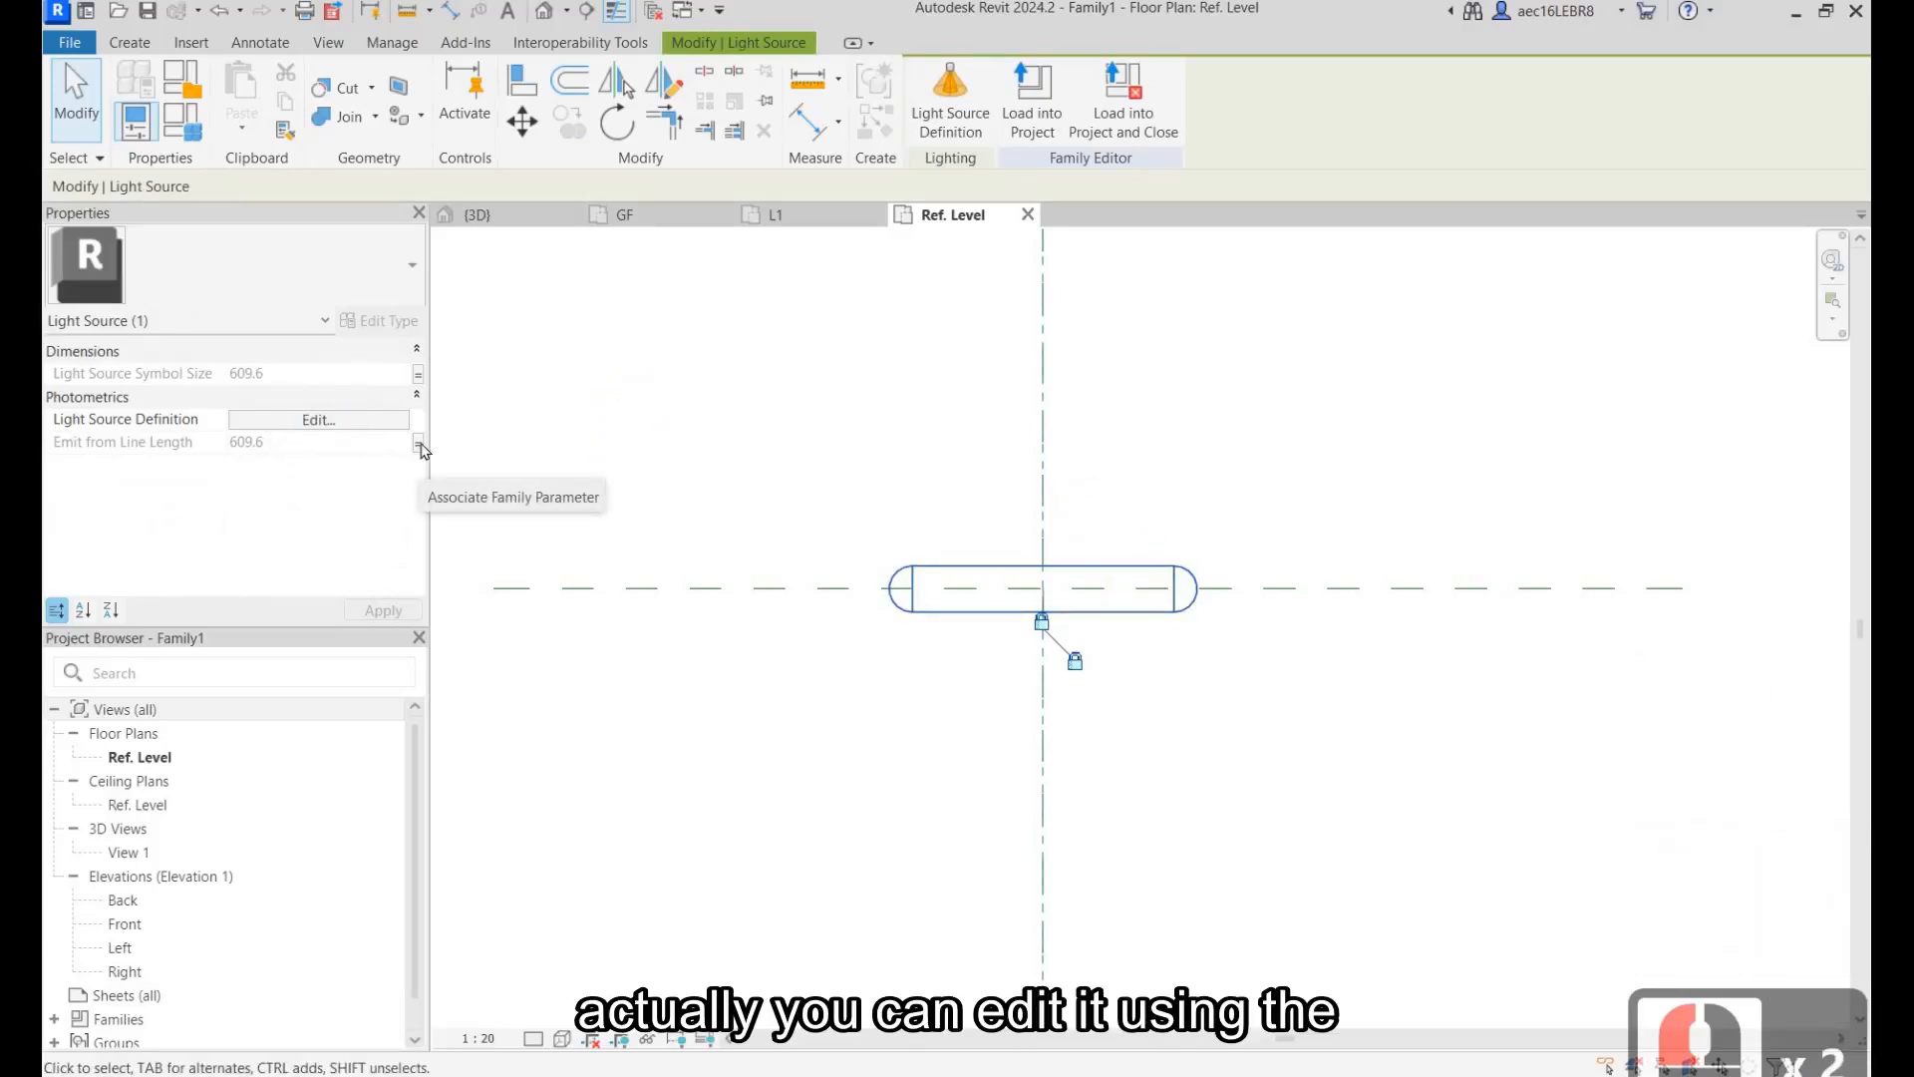
click(419, 443)
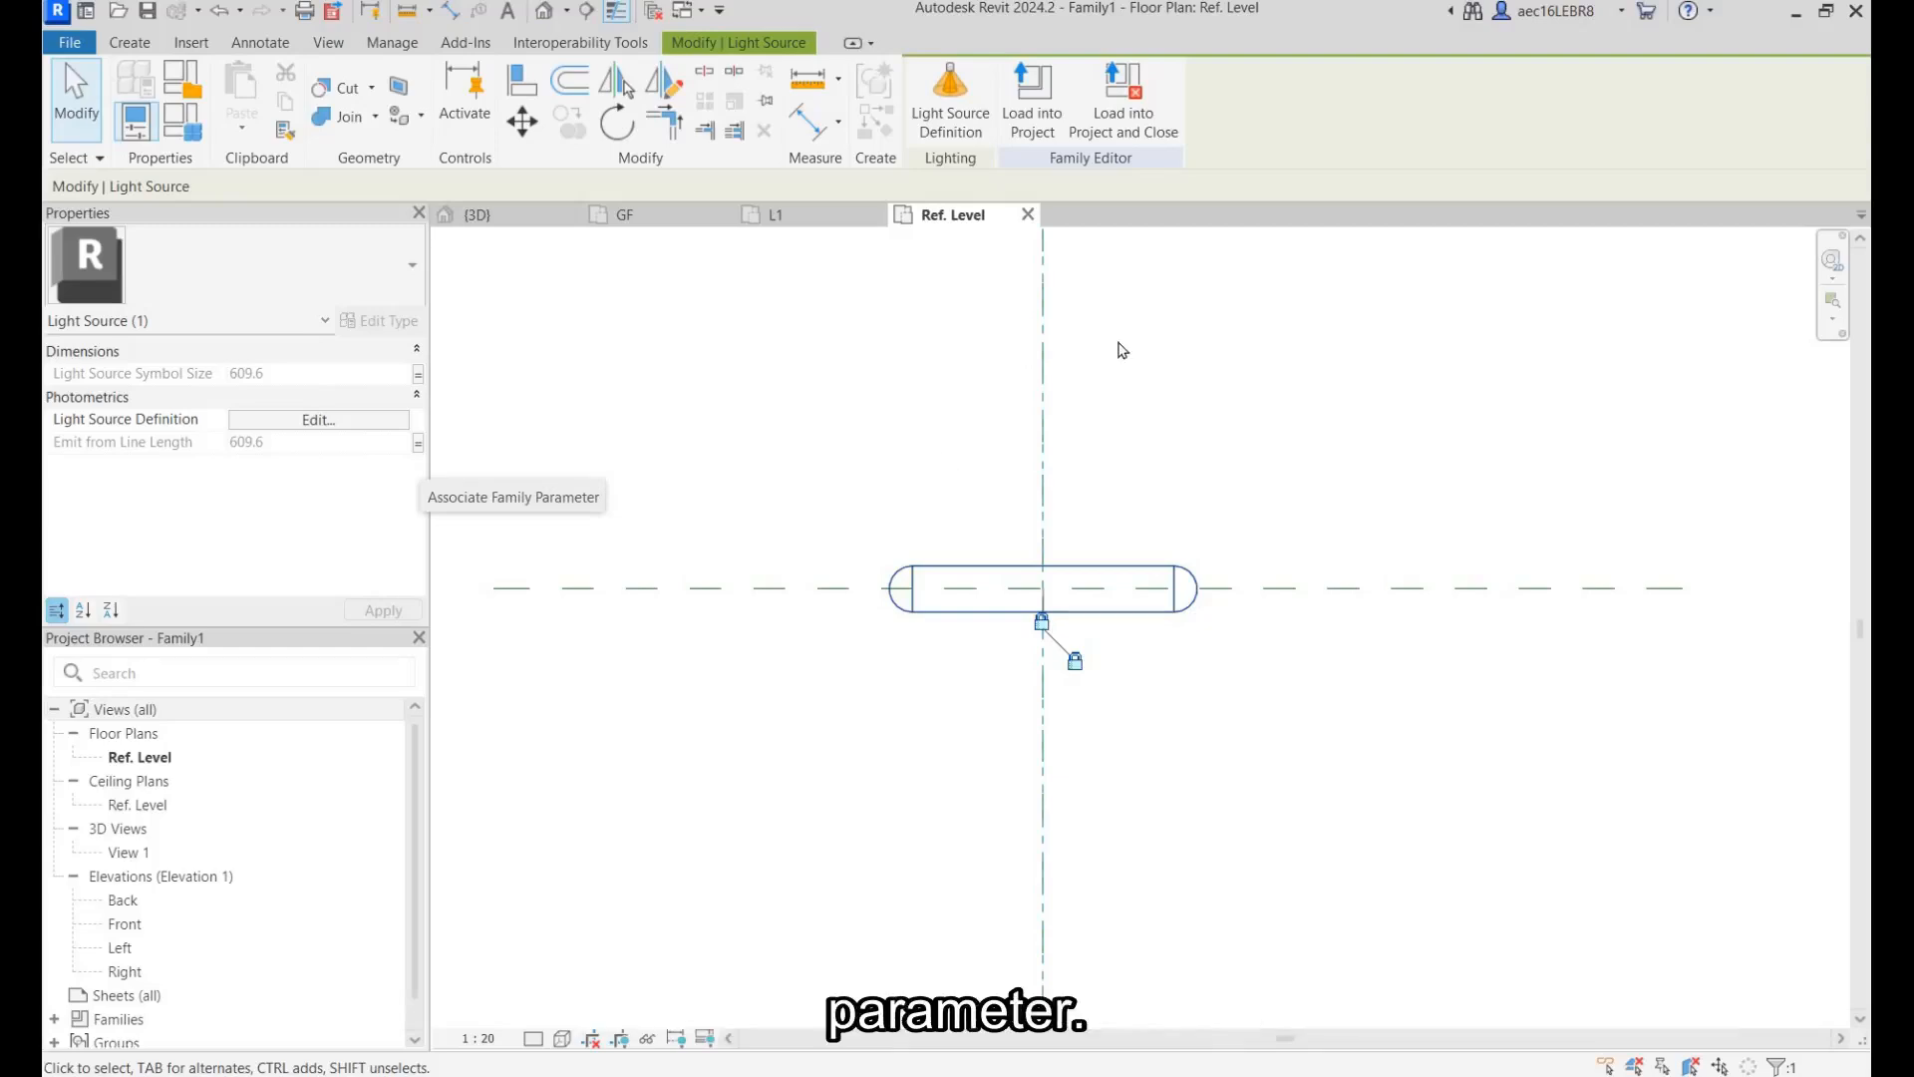
click(1124, 309)
click(1325, 419)
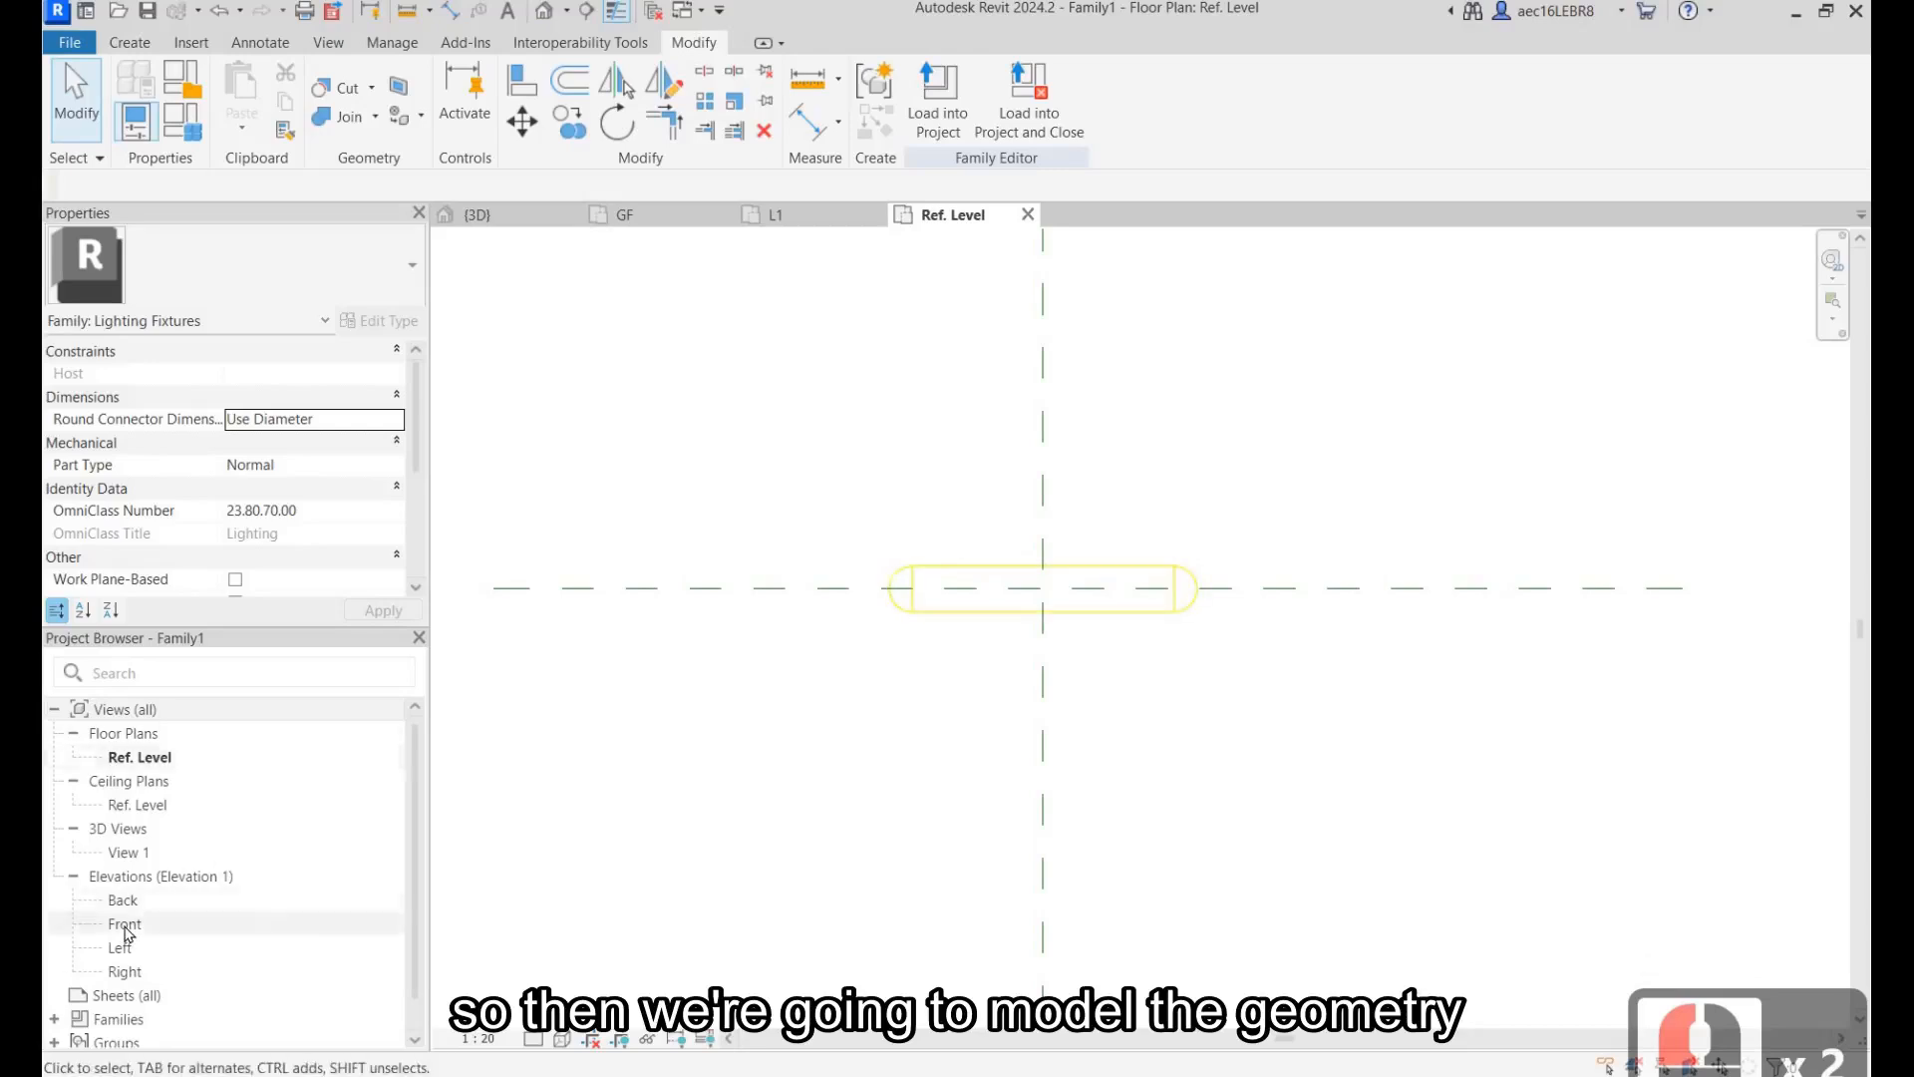
Step: Open the Front elevation view of the family, followed by the Left elevation view
double_click(123, 923)
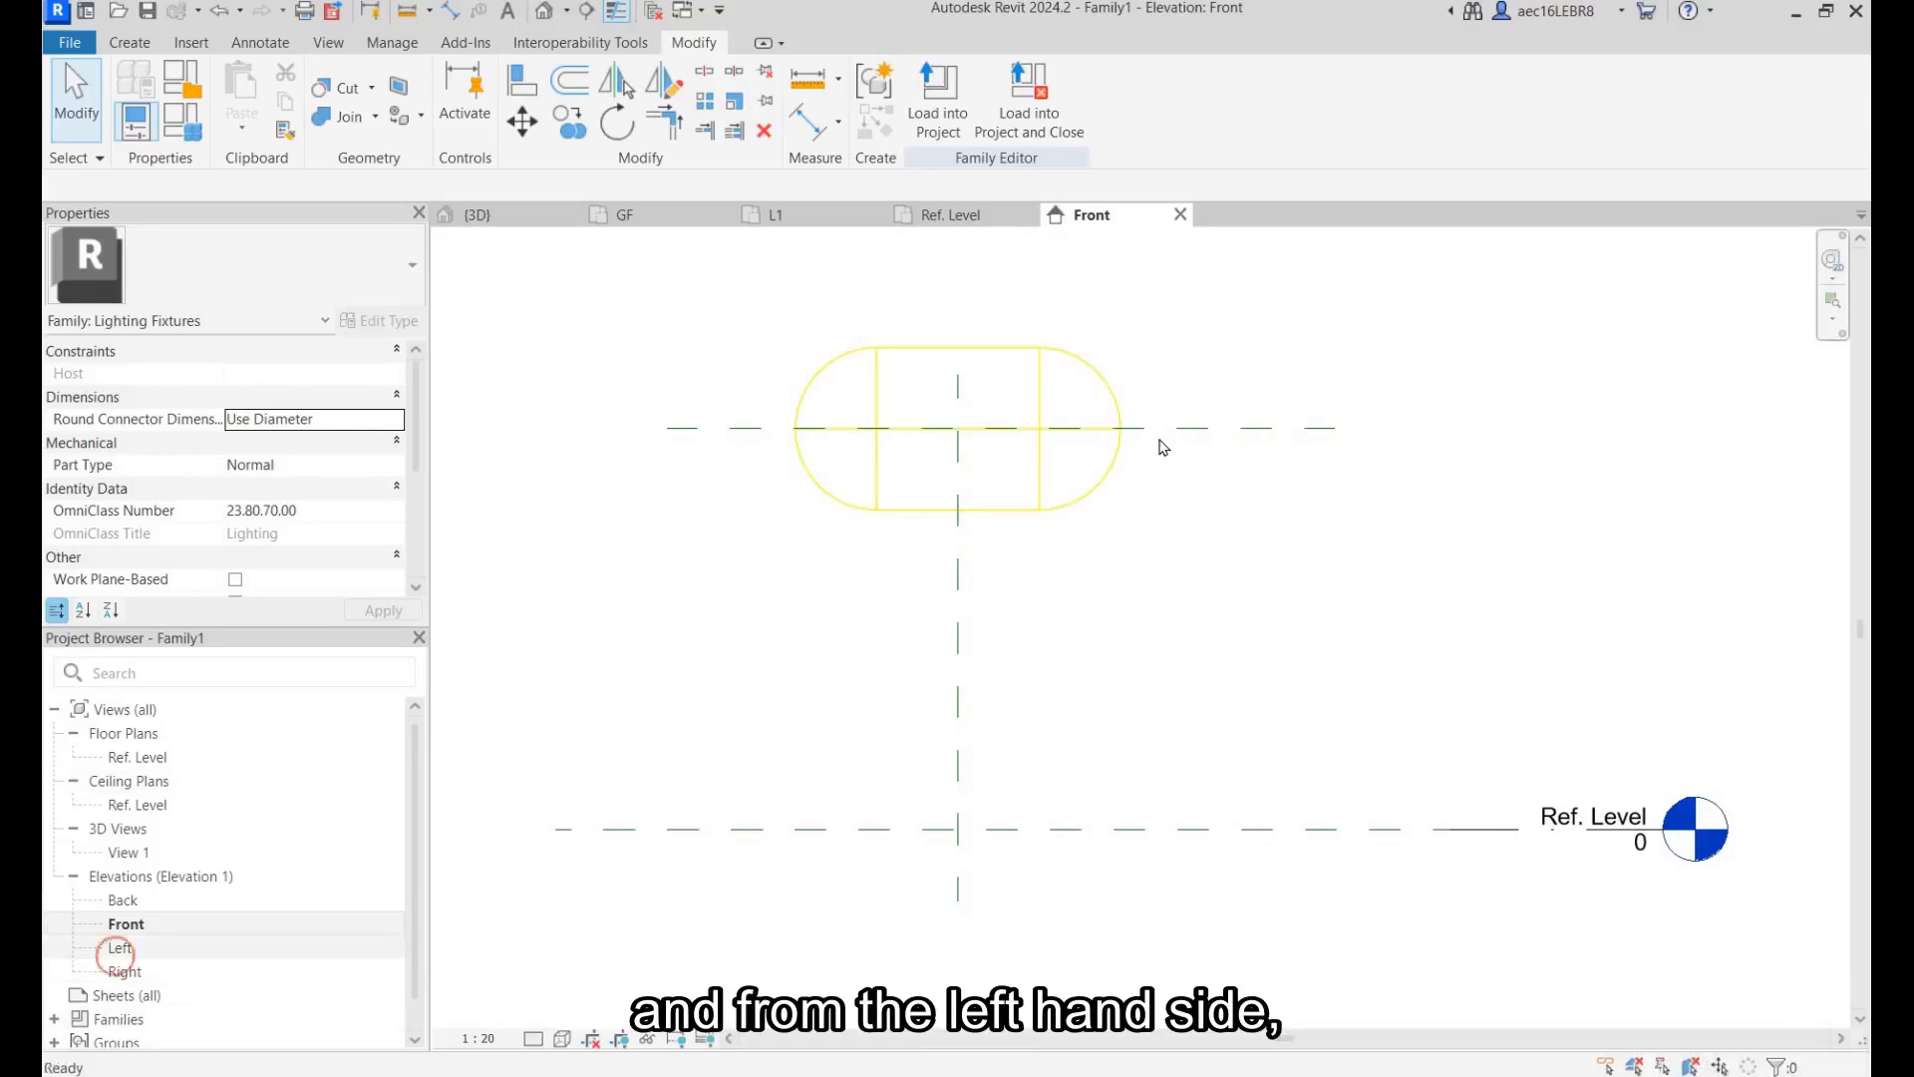
double_click(117, 949)
Step: Try lowering the Light Source Elevation reference plane to 0 mm above Ref. Level, and undo the move
click(1262, 449)
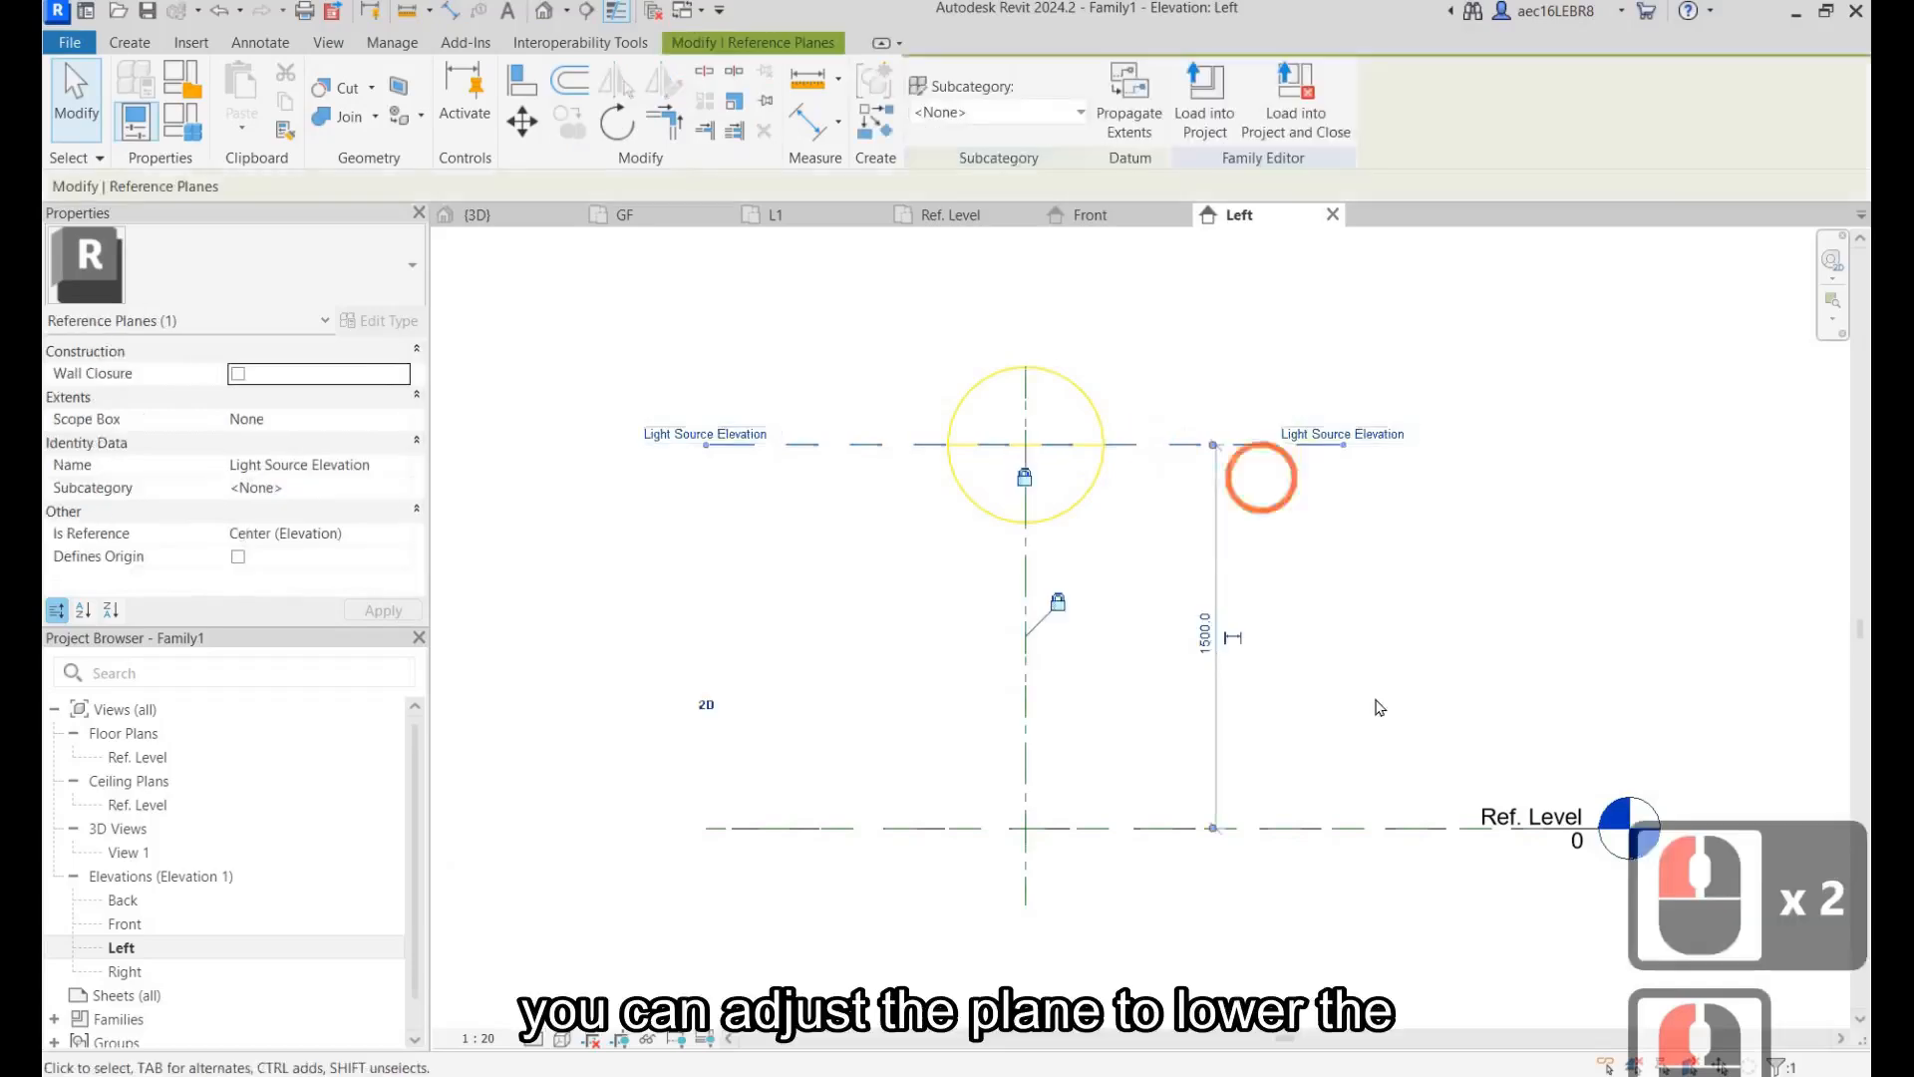
click(1379, 706)
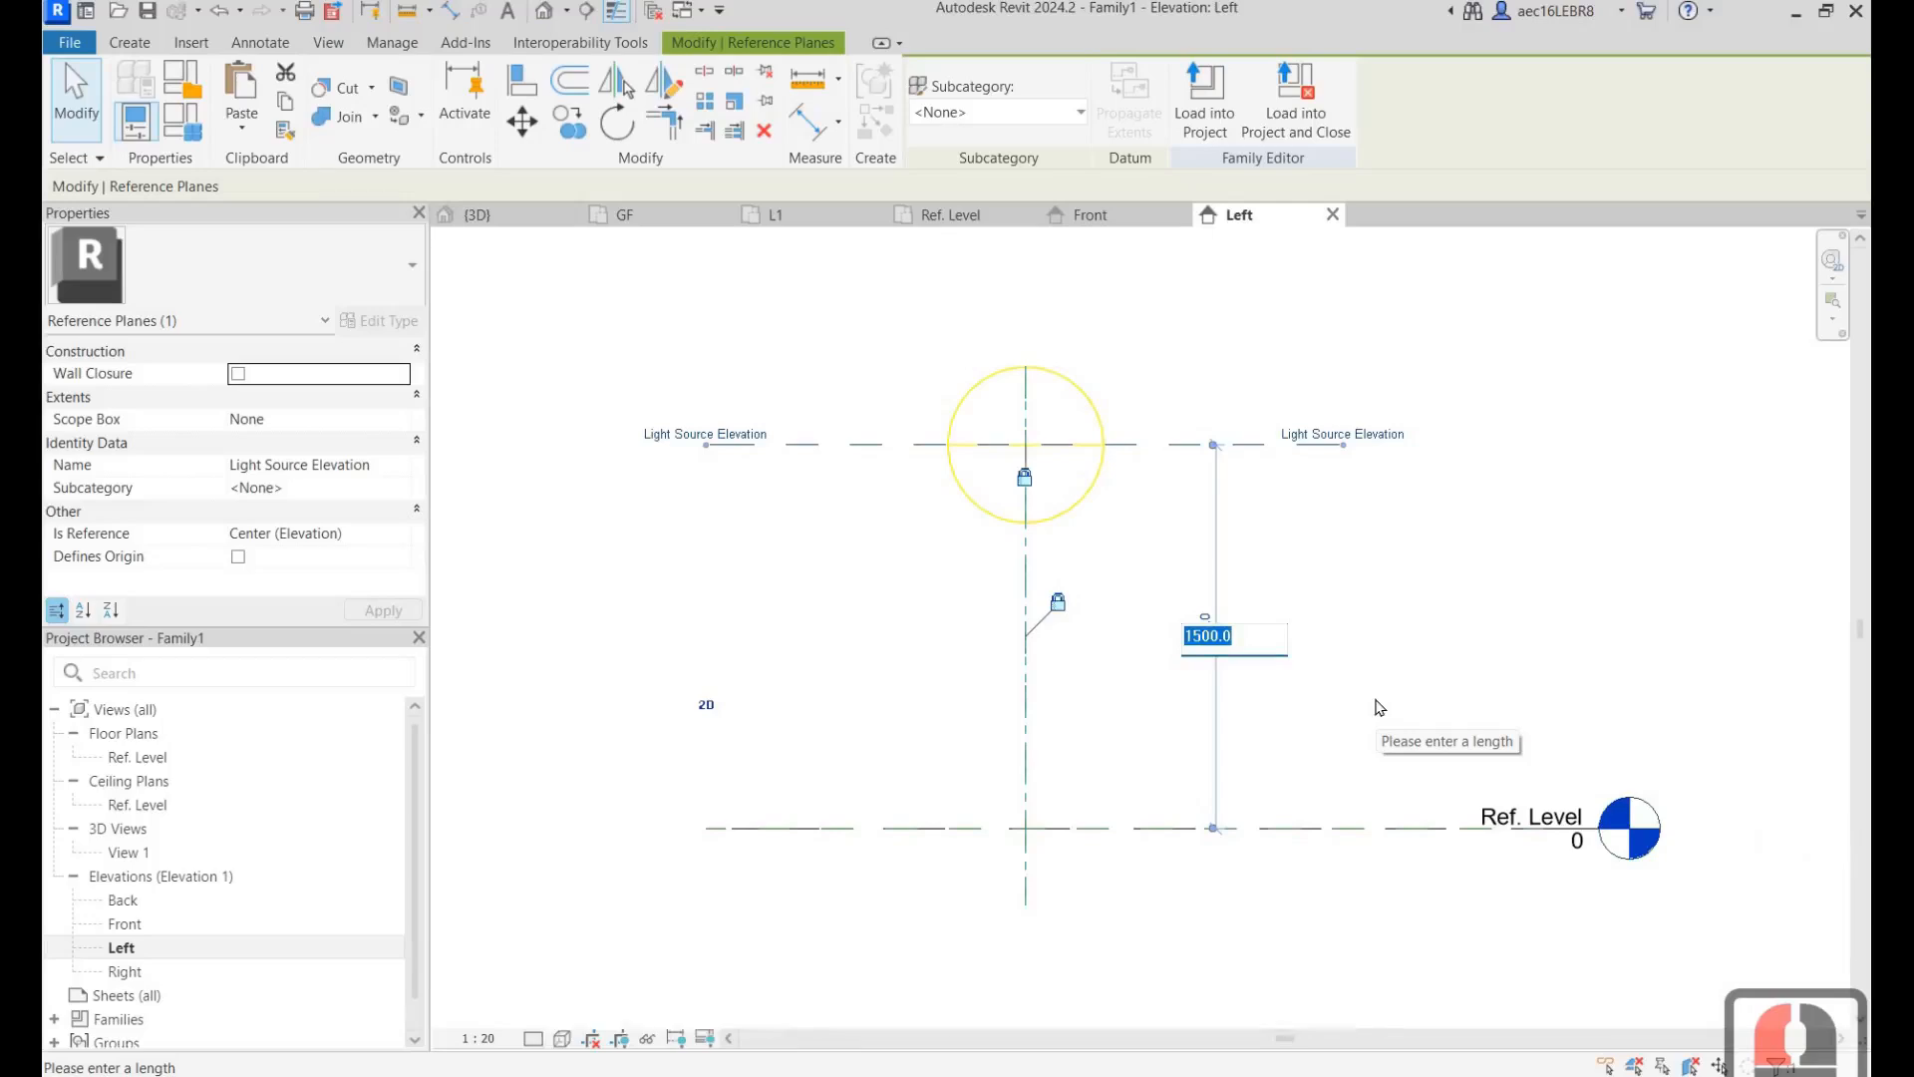
text(0)
key(Return)
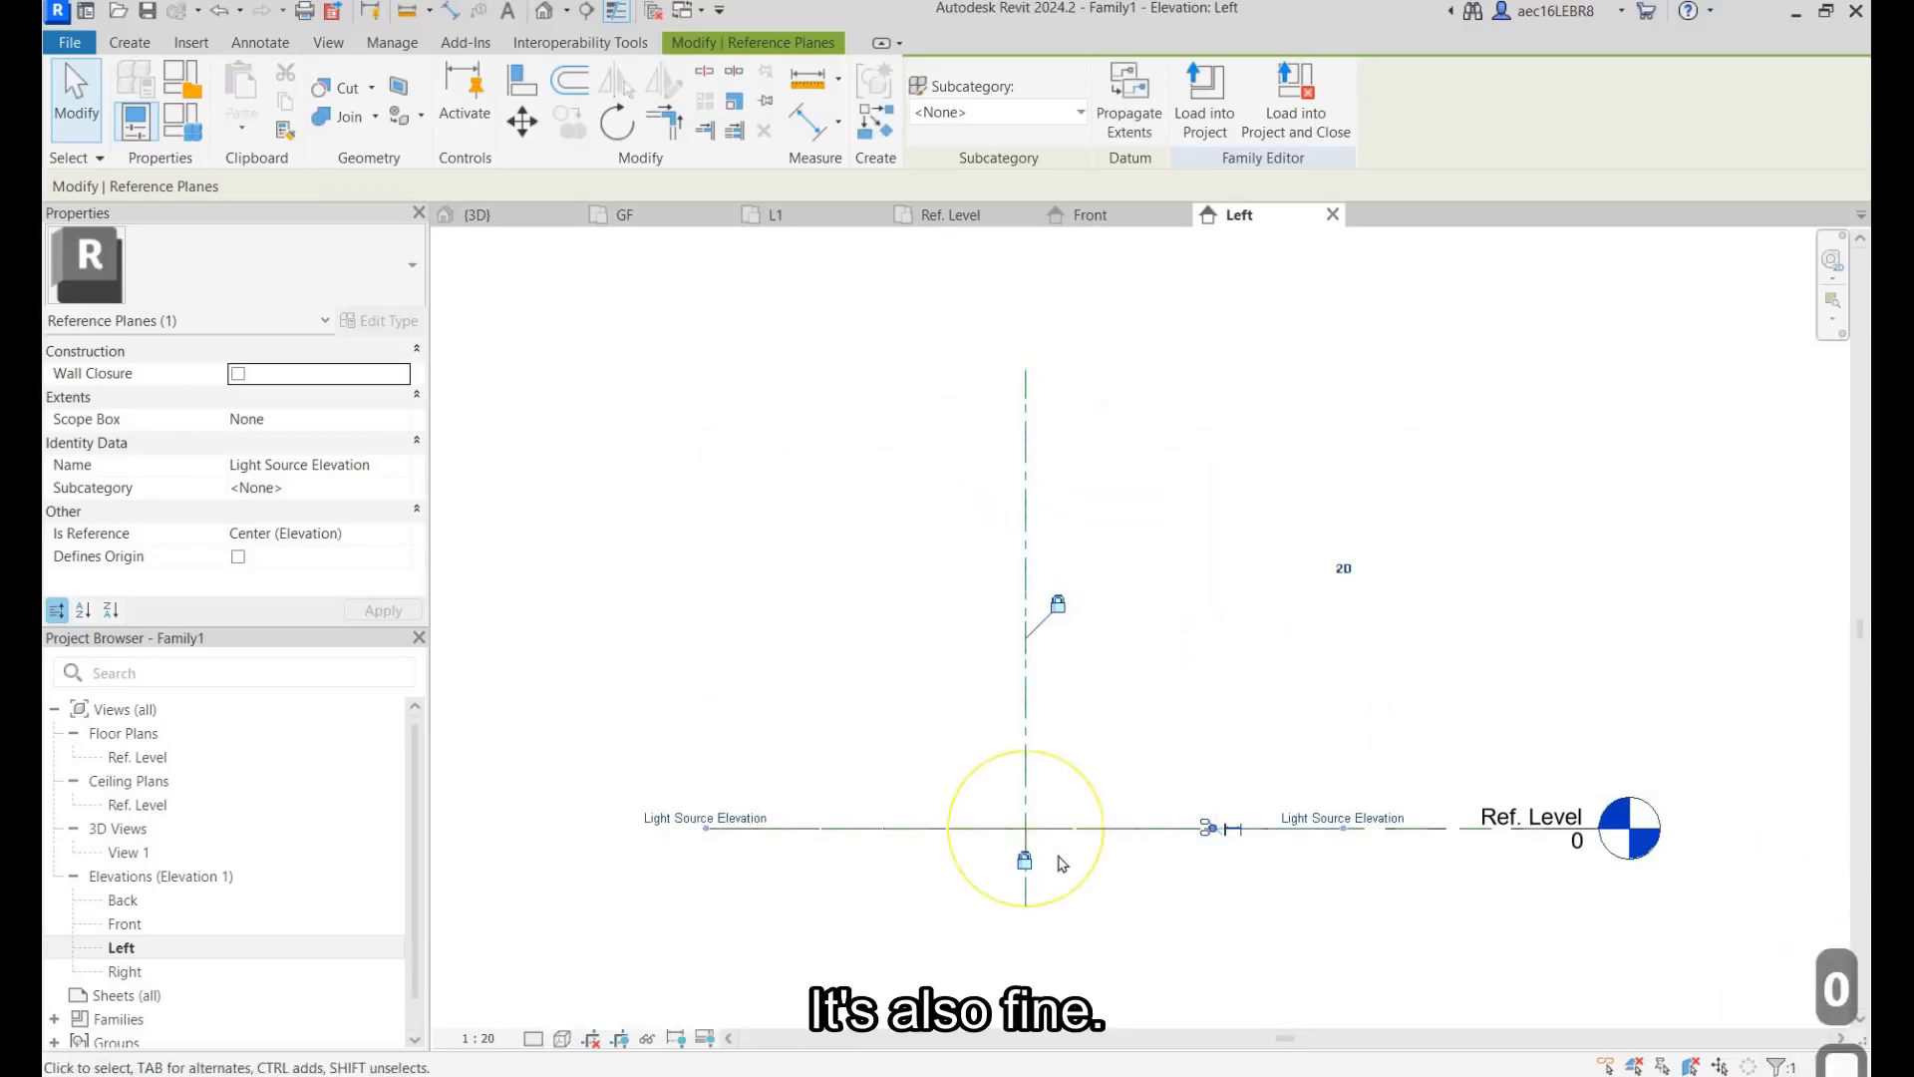
click(1040, 856)
scroll(1055, 855, up, 6)
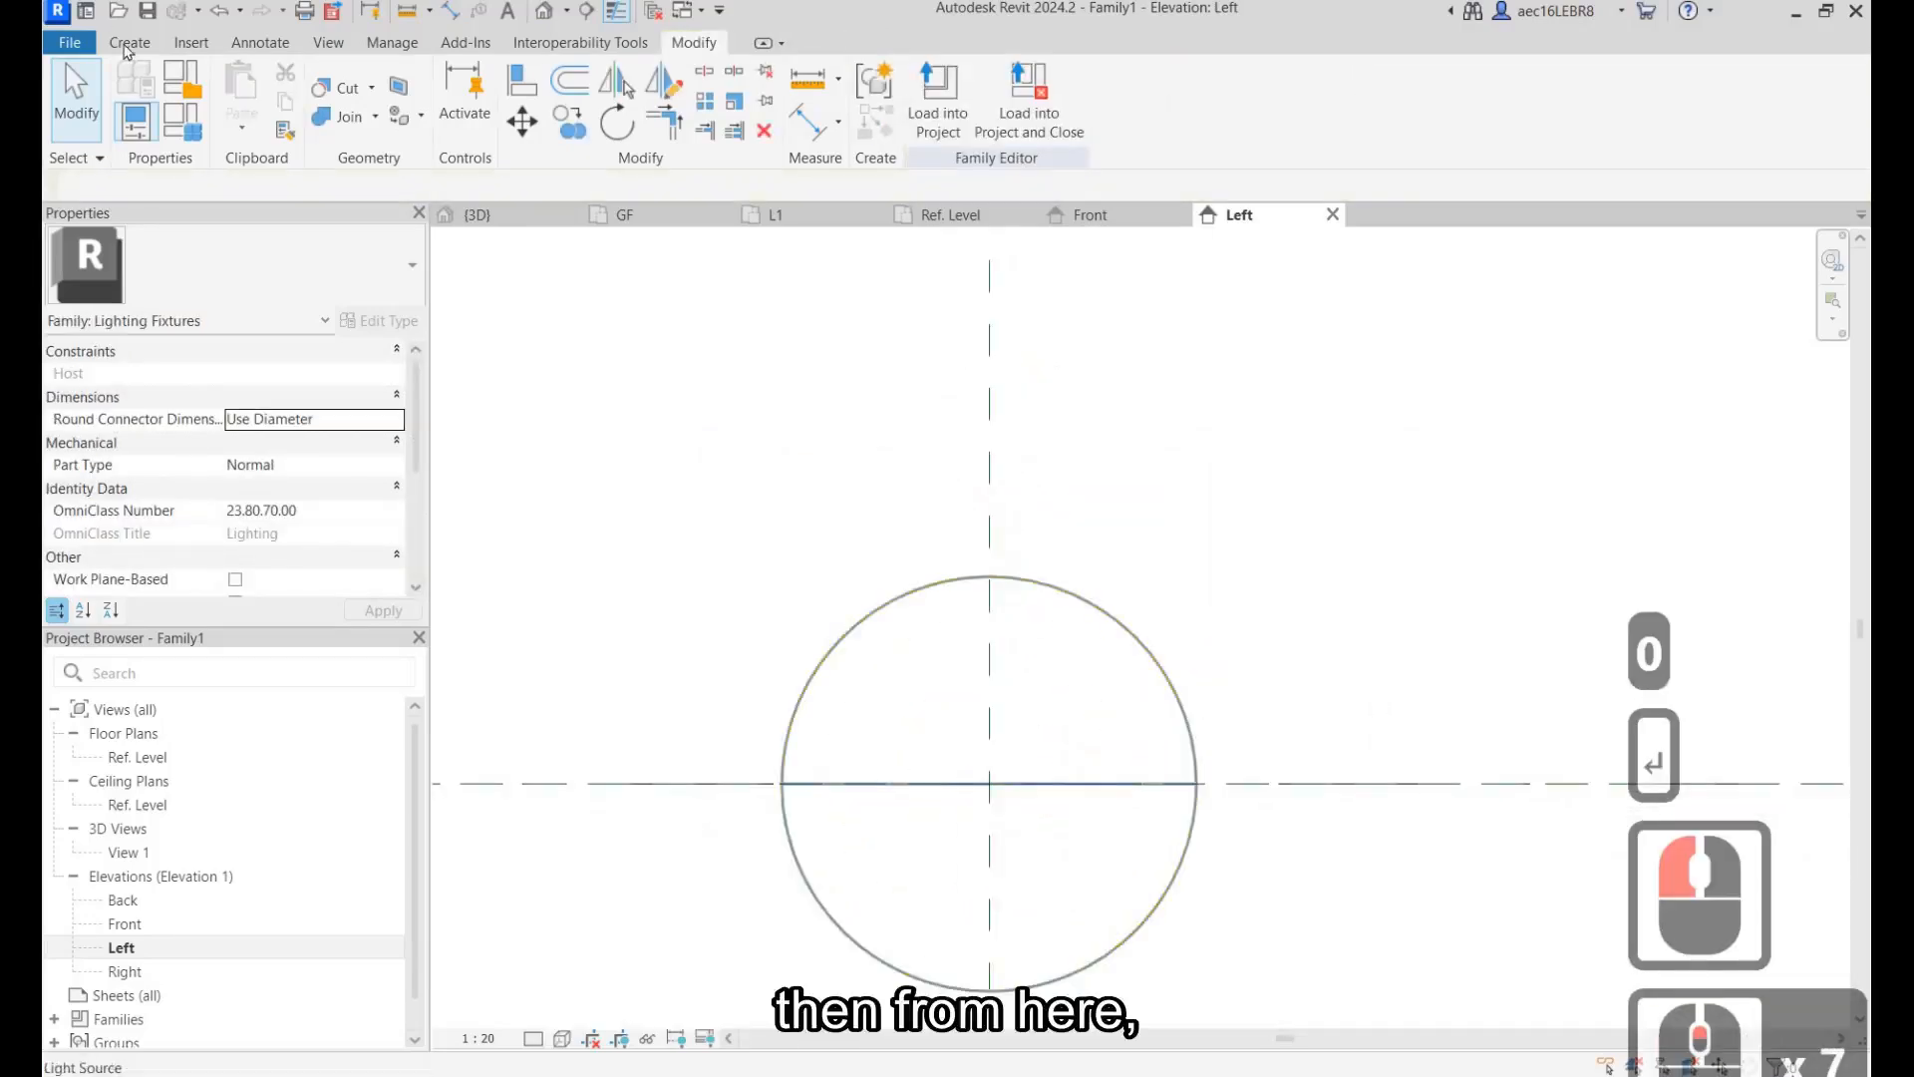
click(1380, 782)
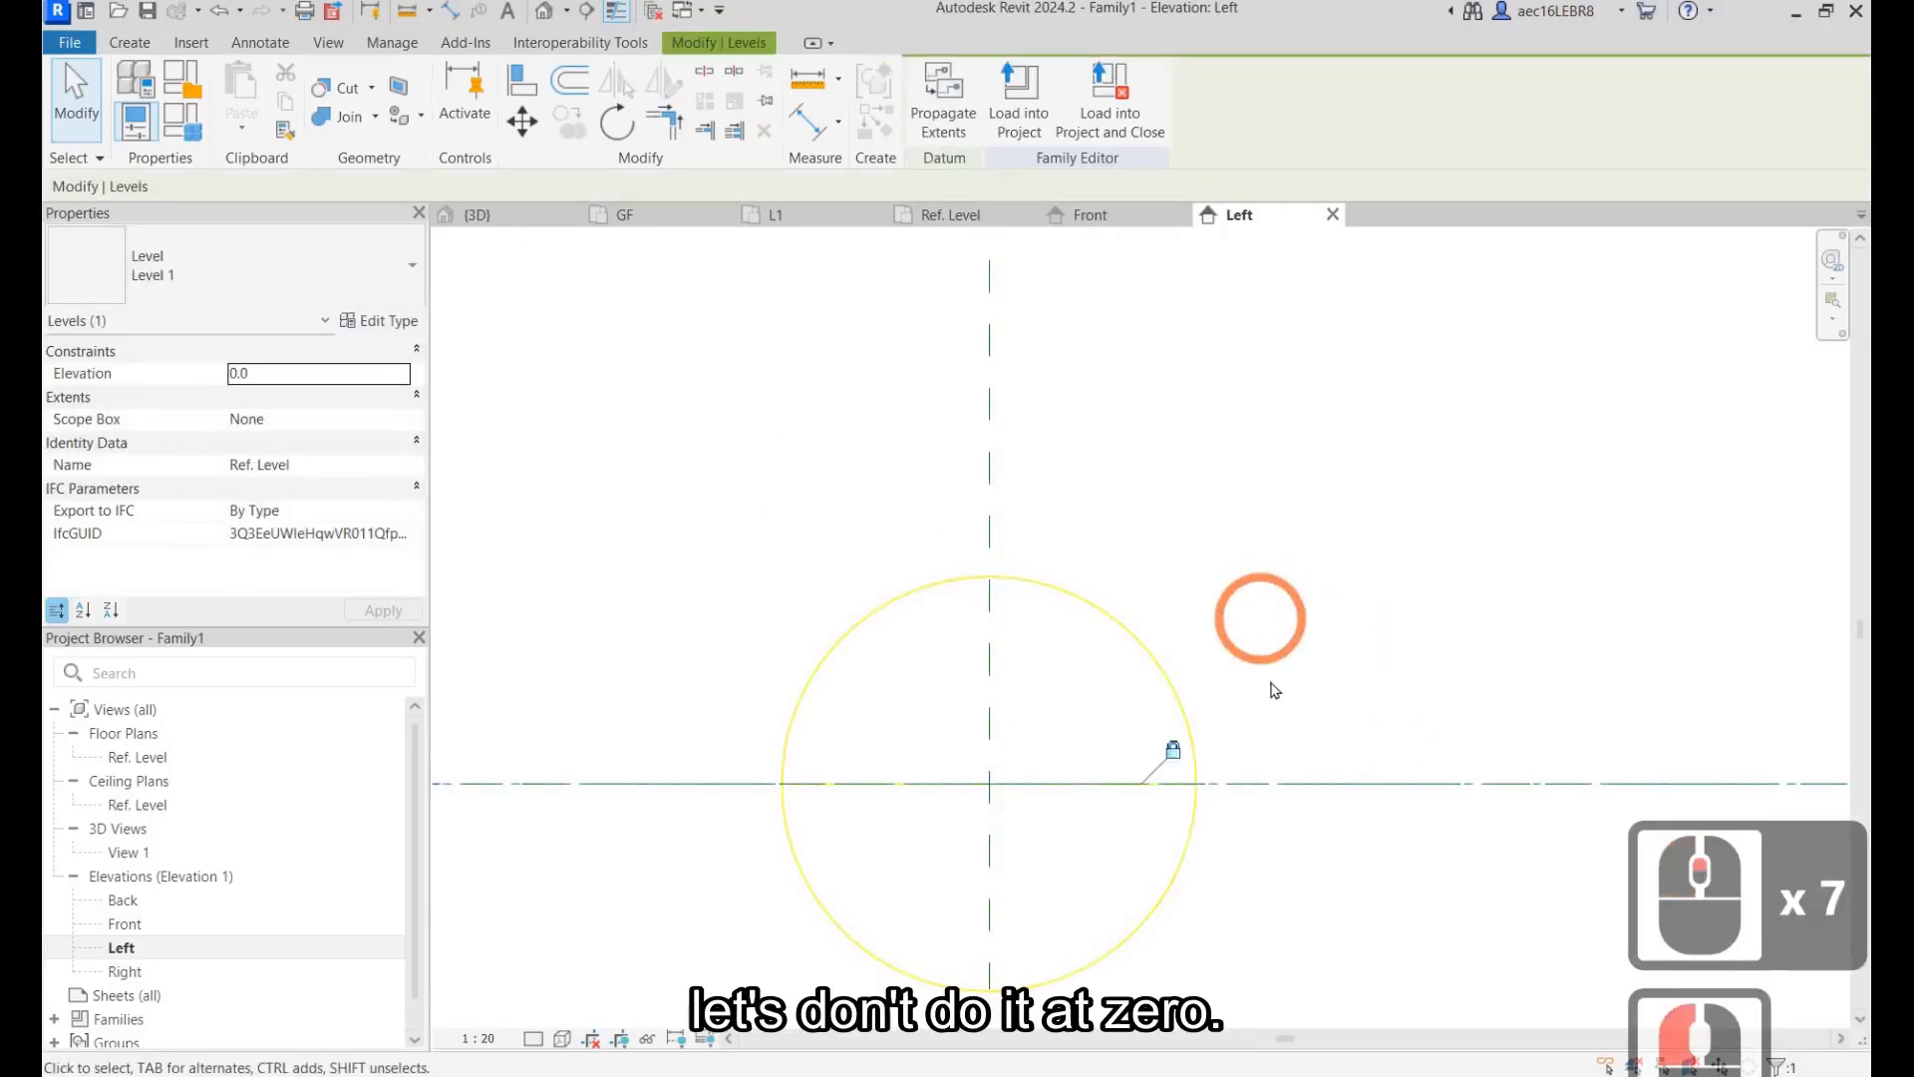
scroll(1287, 668, down, 1)
scroll(1296, 643, down, 2)
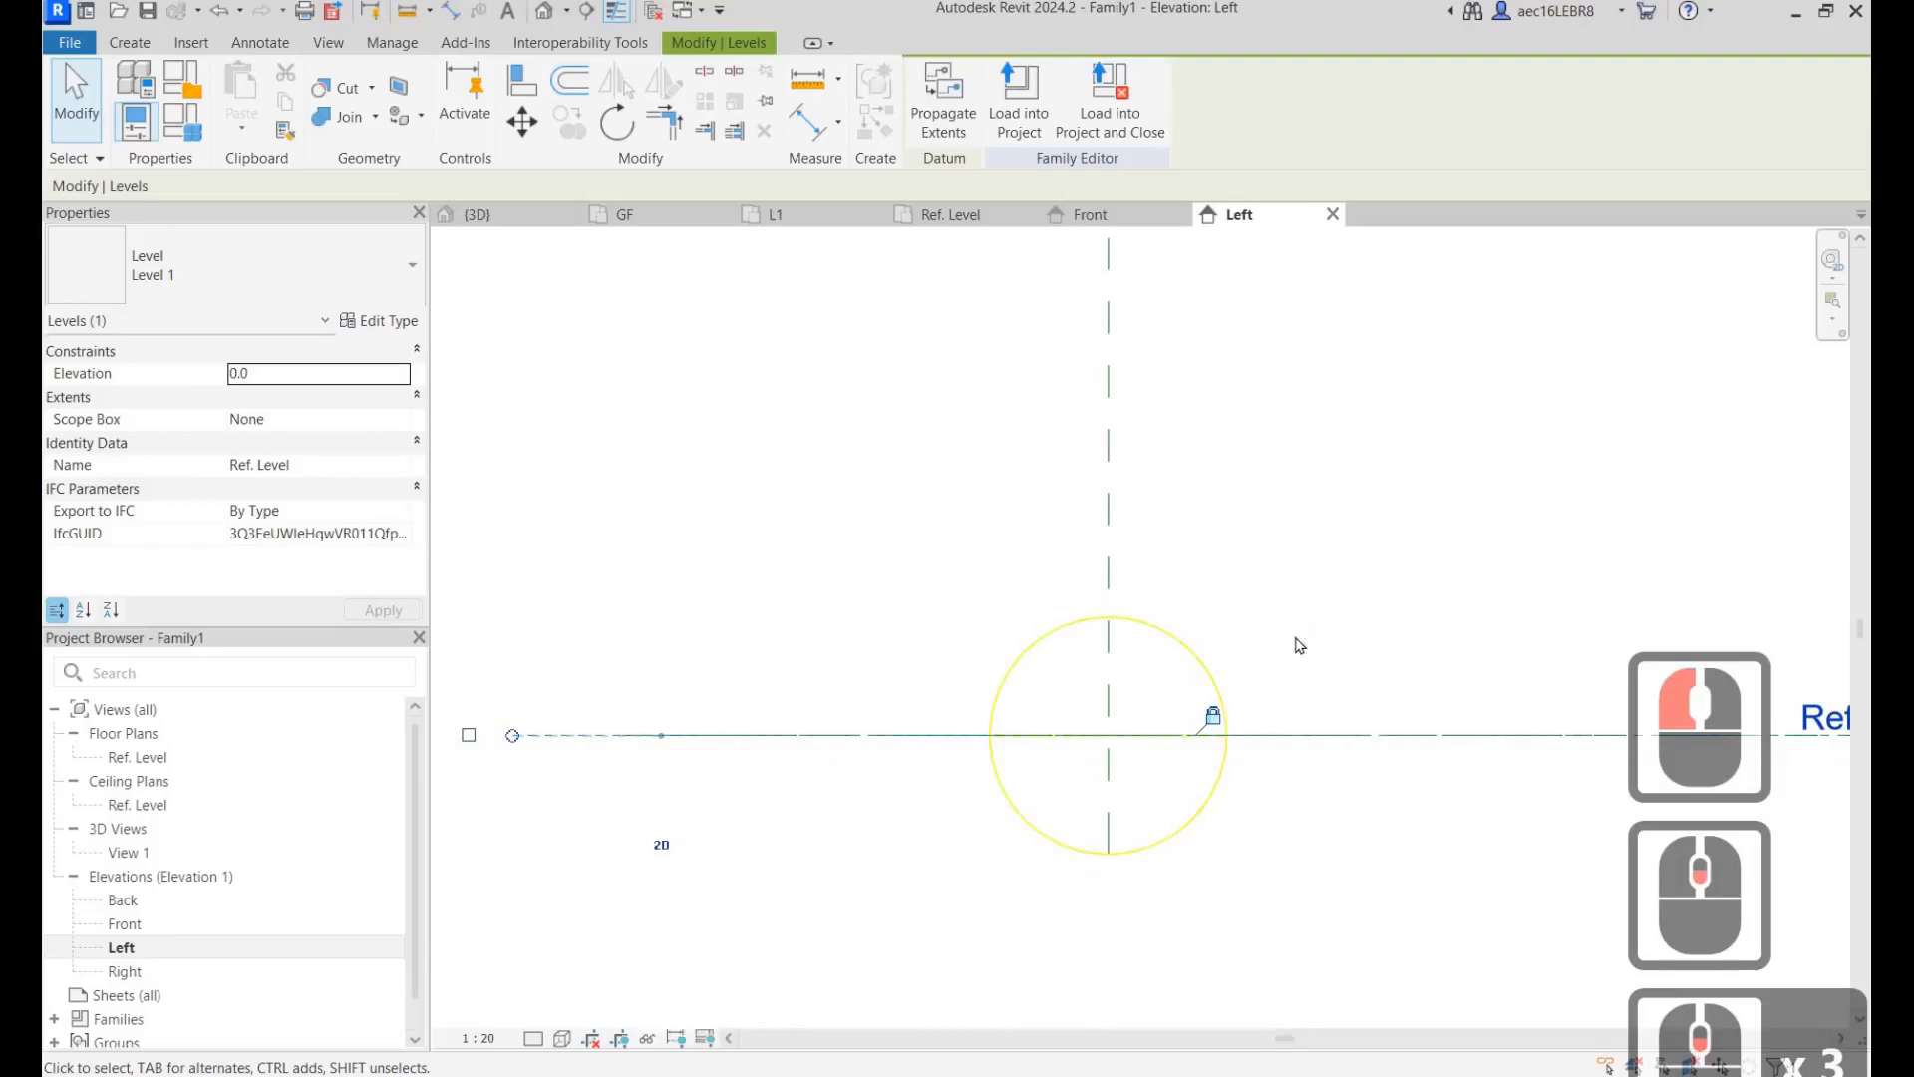
key(ctrl+z)
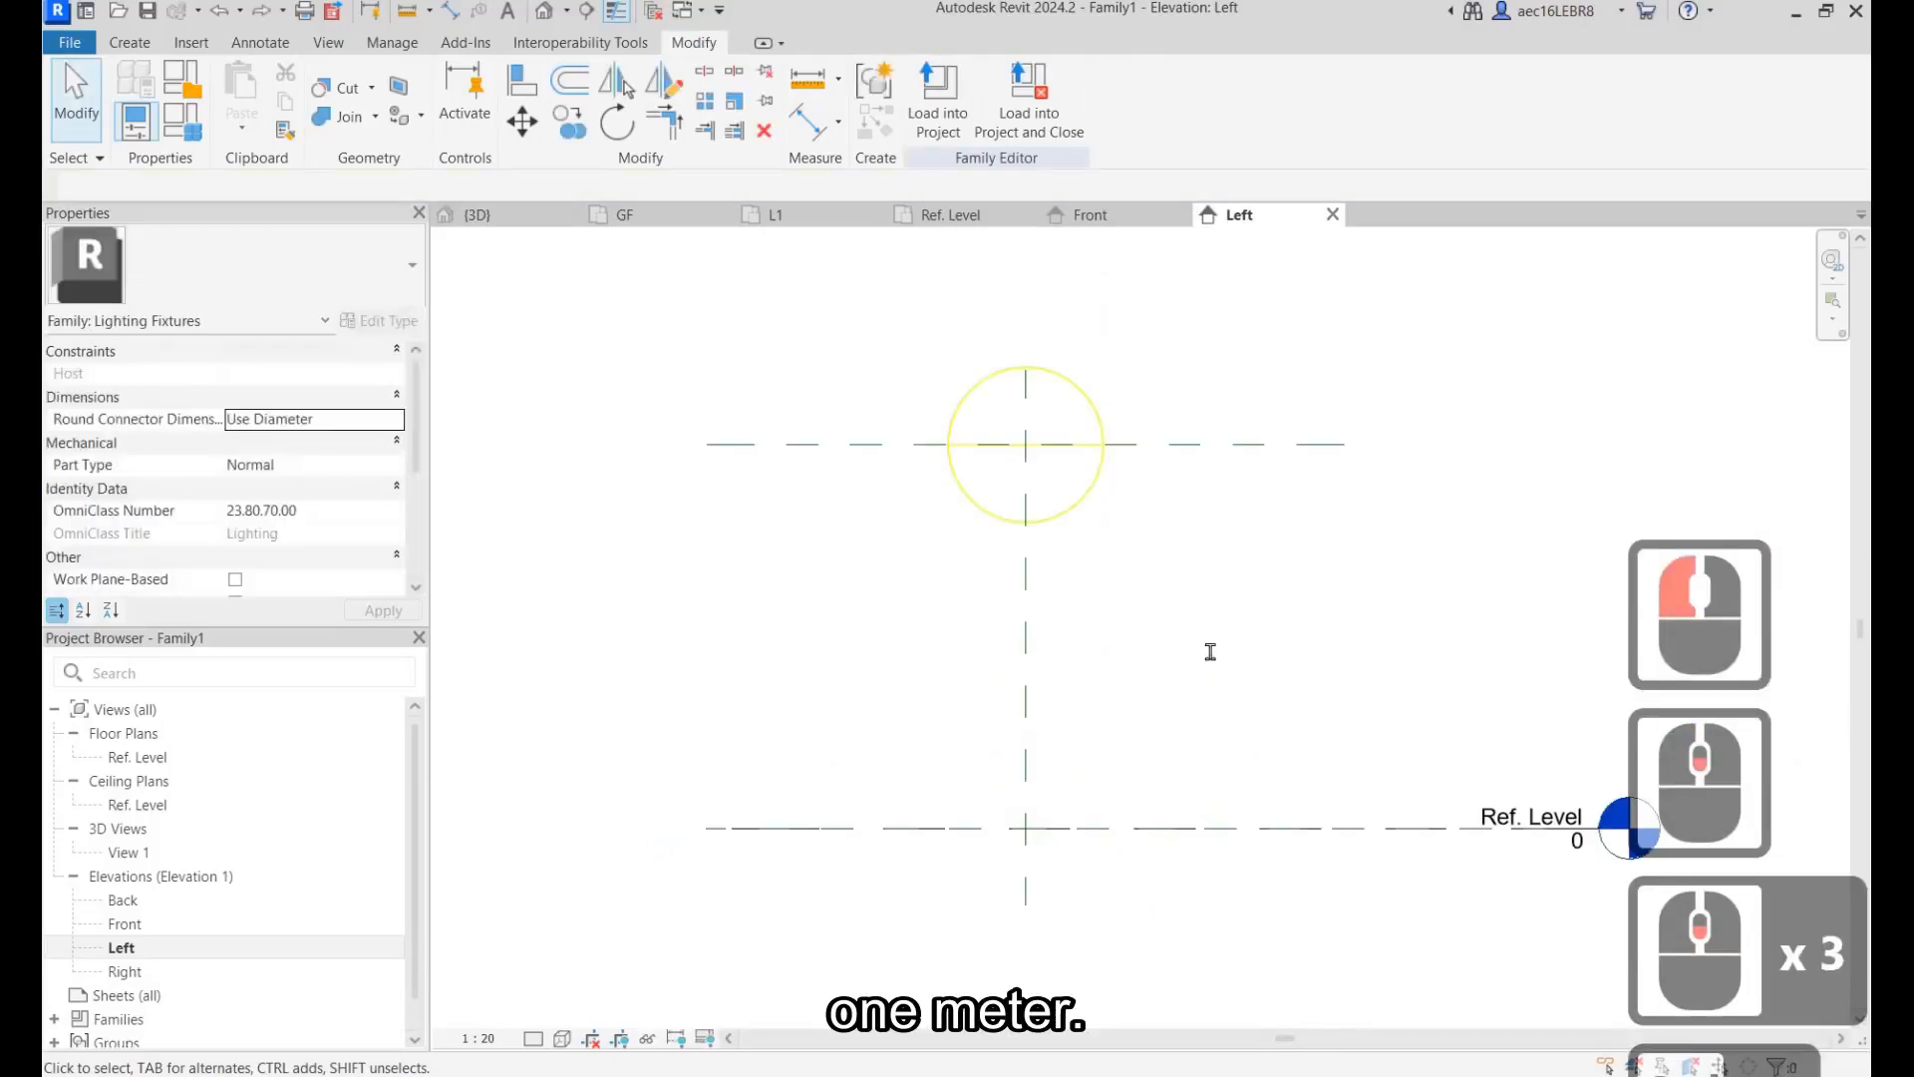
Step: Set the Light Source Elevation reference plane's height above Ref. Level to 1000 mm
click(1246, 446)
click(1205, 643)
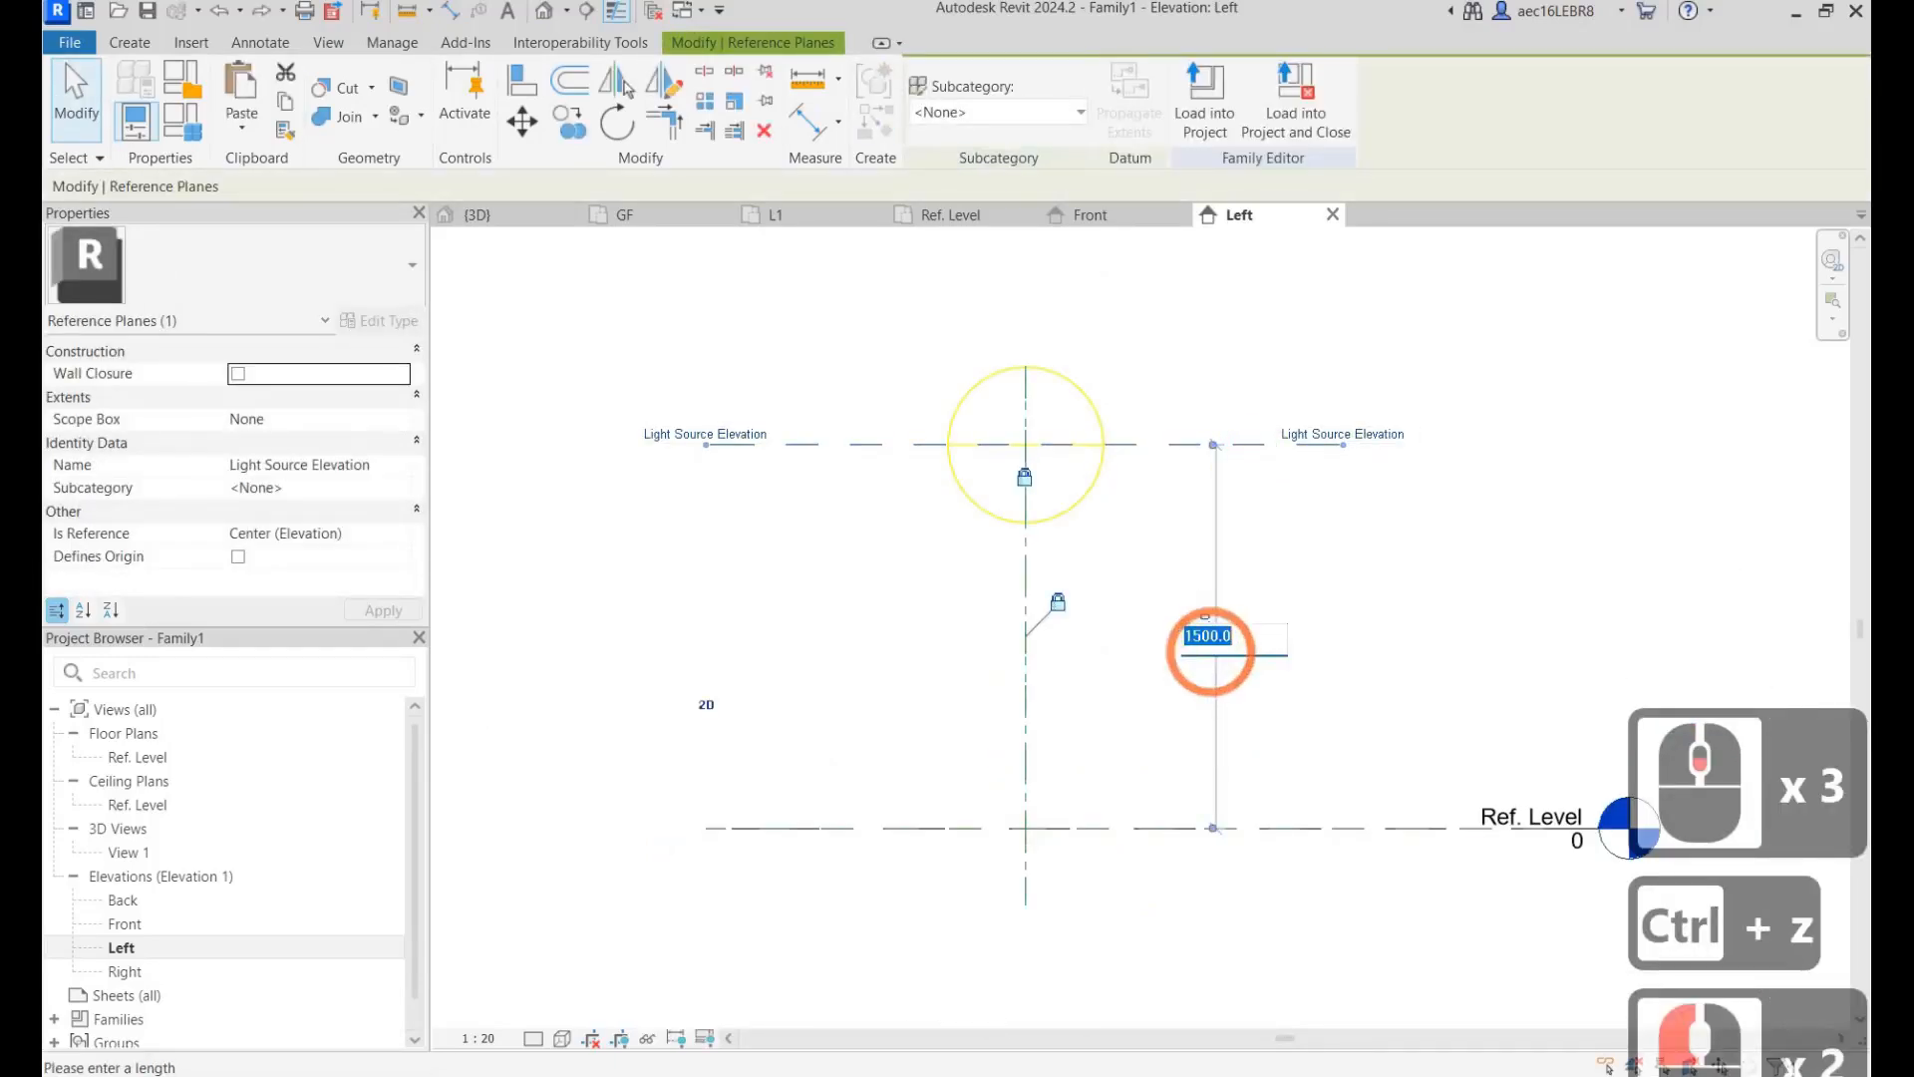
text(1000)
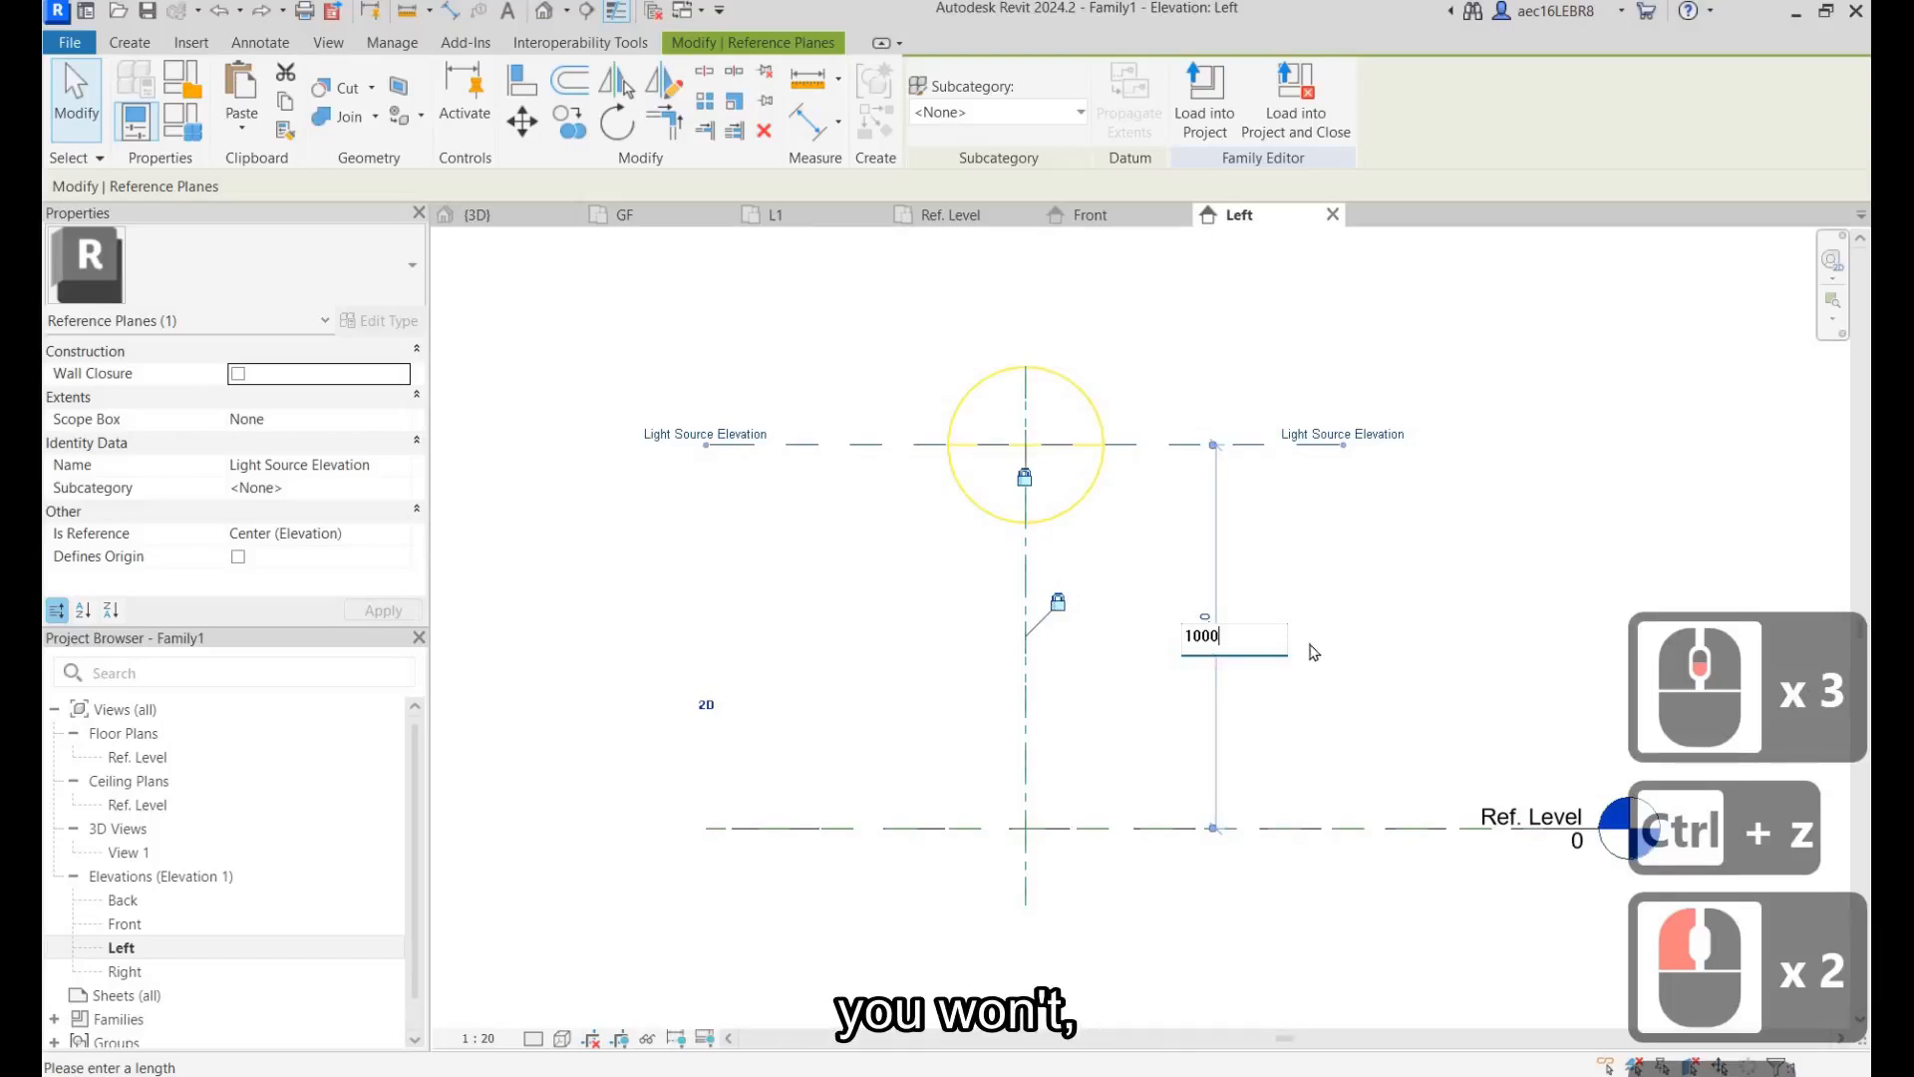
key(Return)
click(1119, 518)
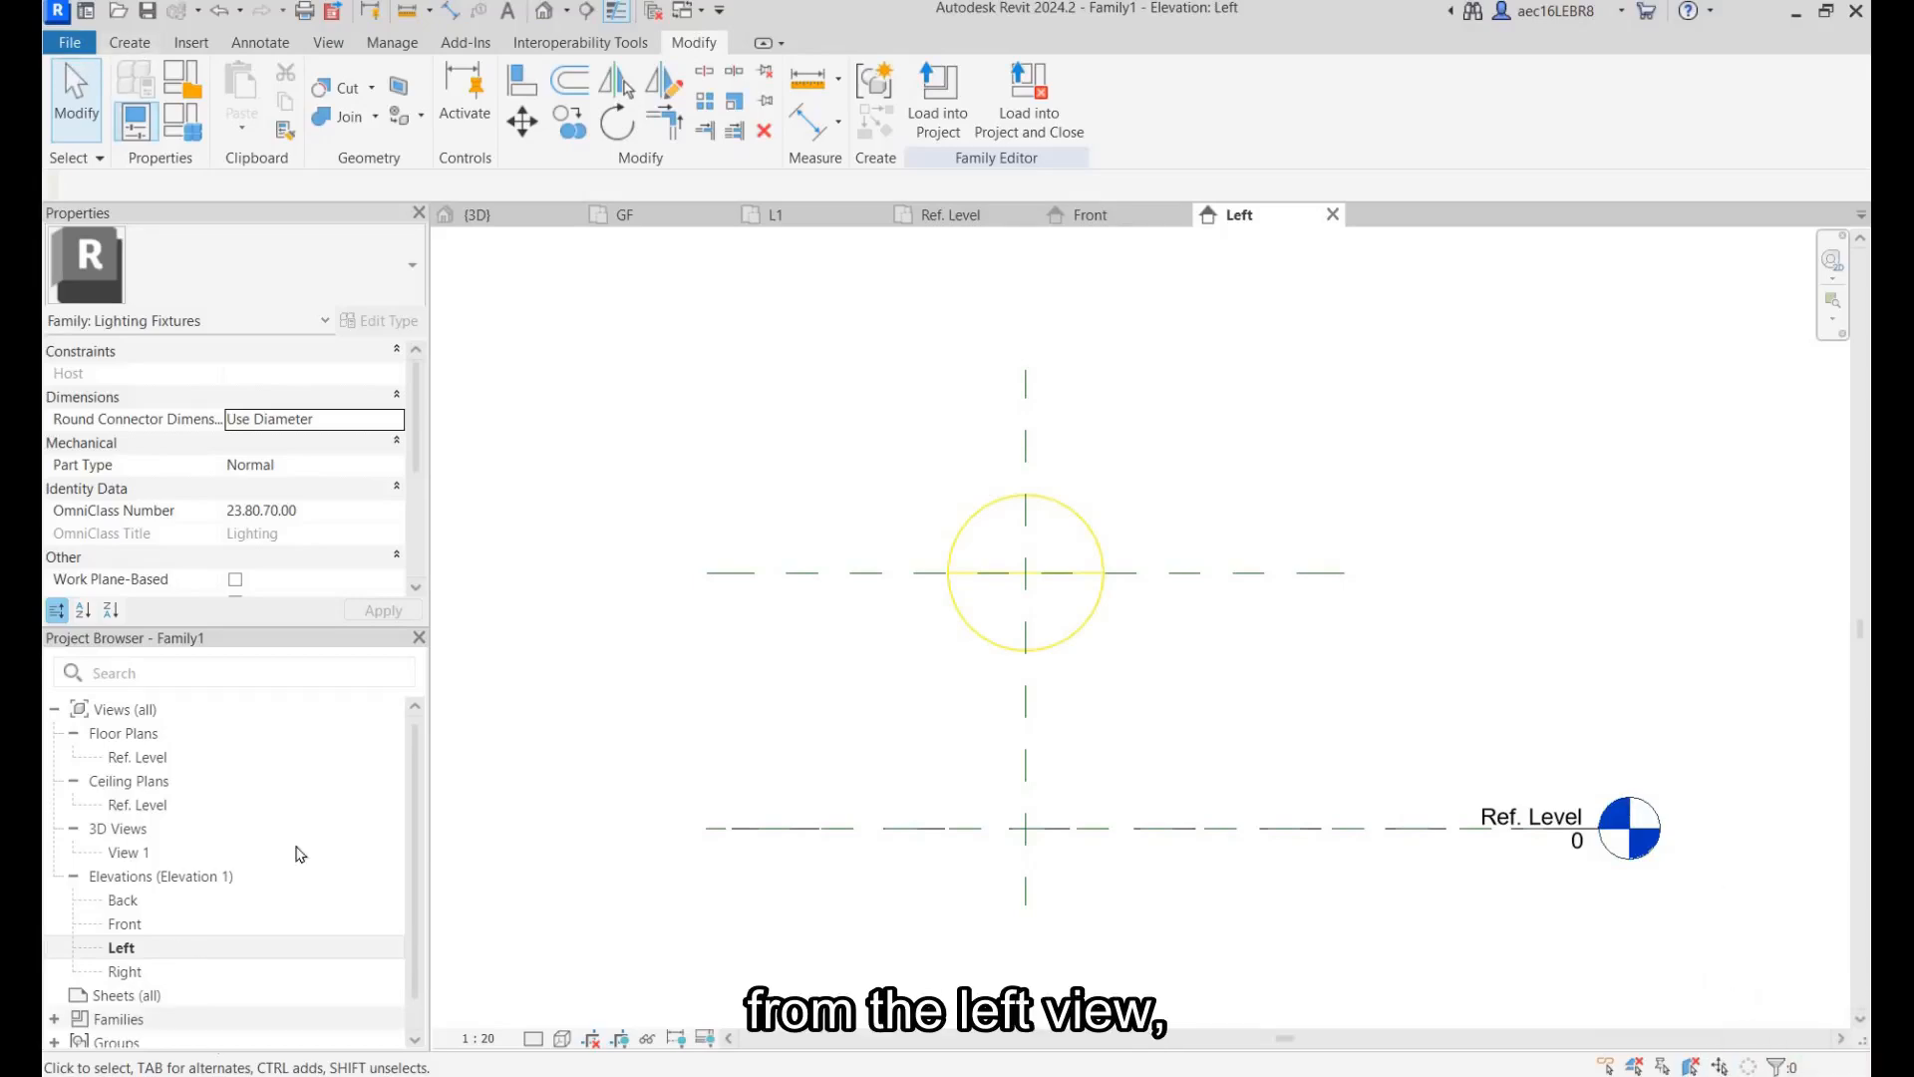
Step: Start an extrusion in the Left elevation and sketch a rectangle about 23 by 21 mm on the light source plane, across the vertical reference plane
click(130, 44)
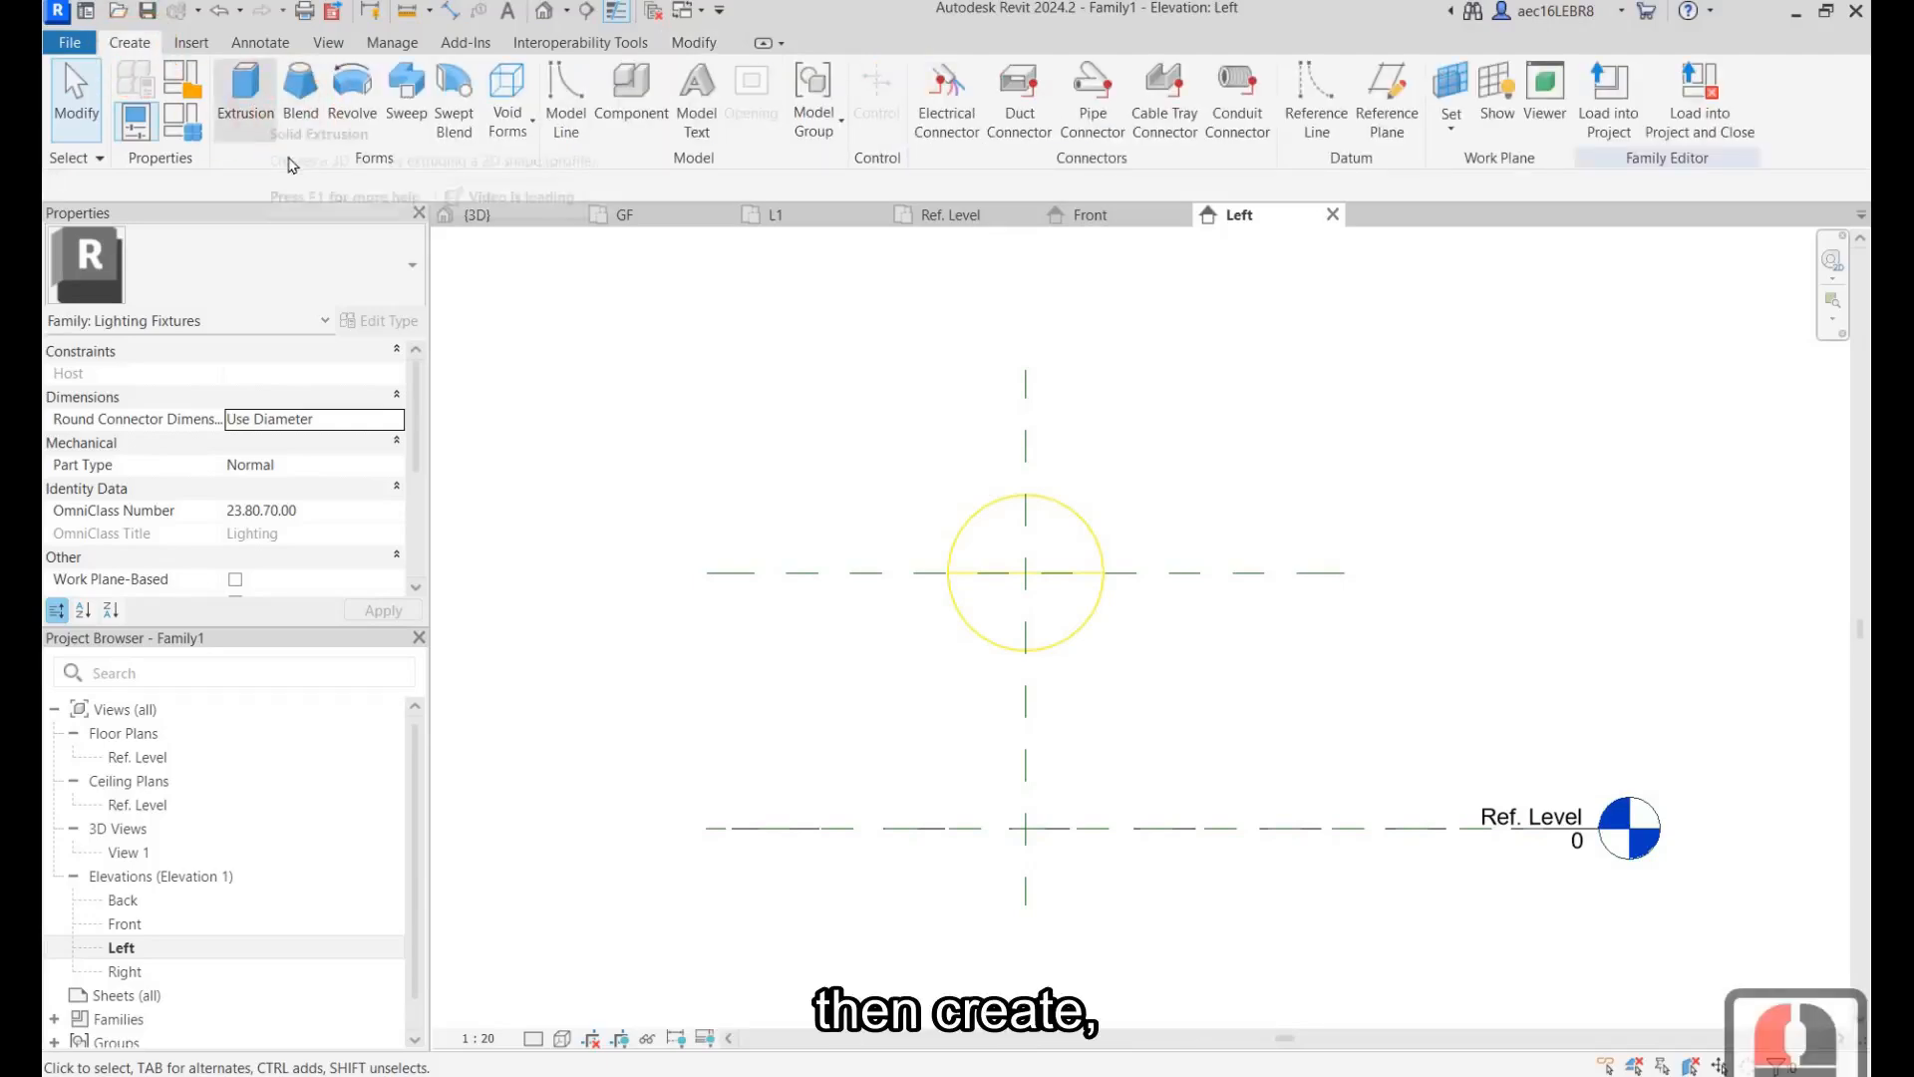
click(247, 87)
click(1000, 78)
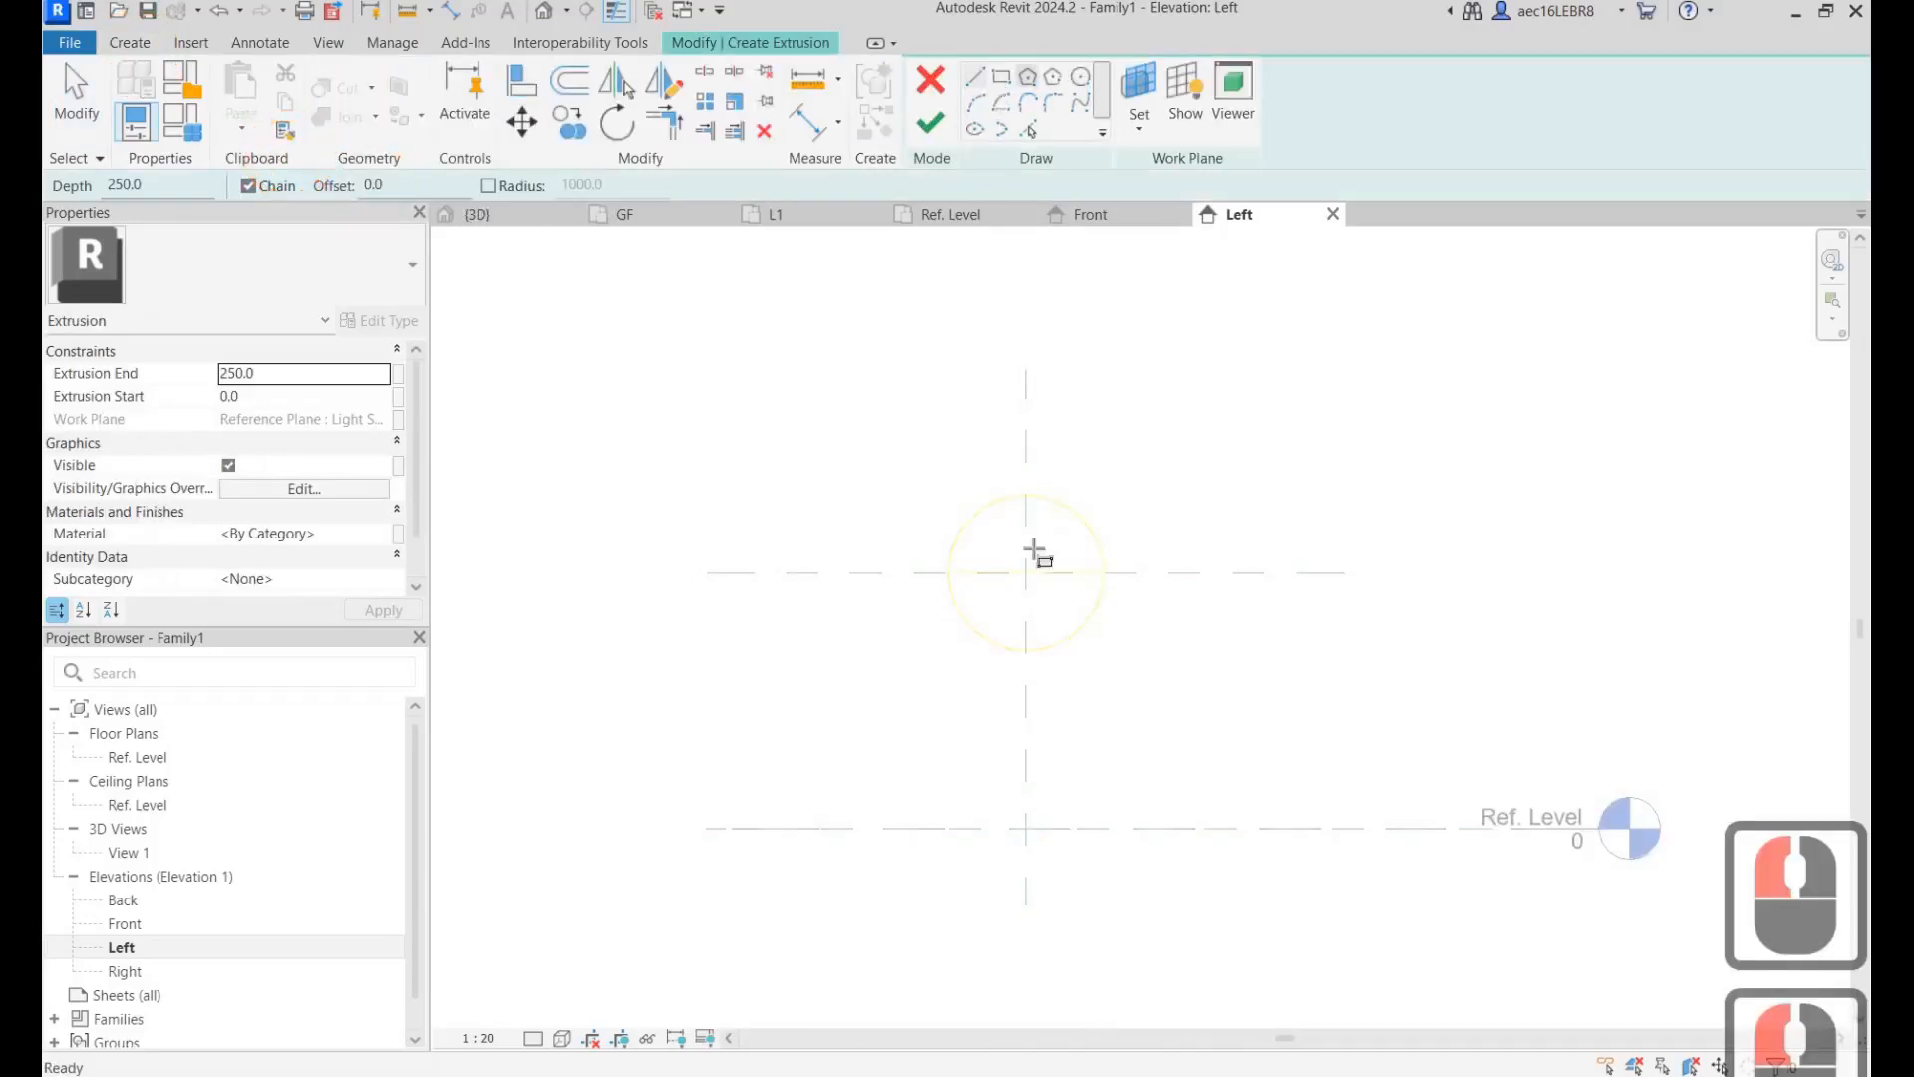
scroll(1022, 498, up, 12)
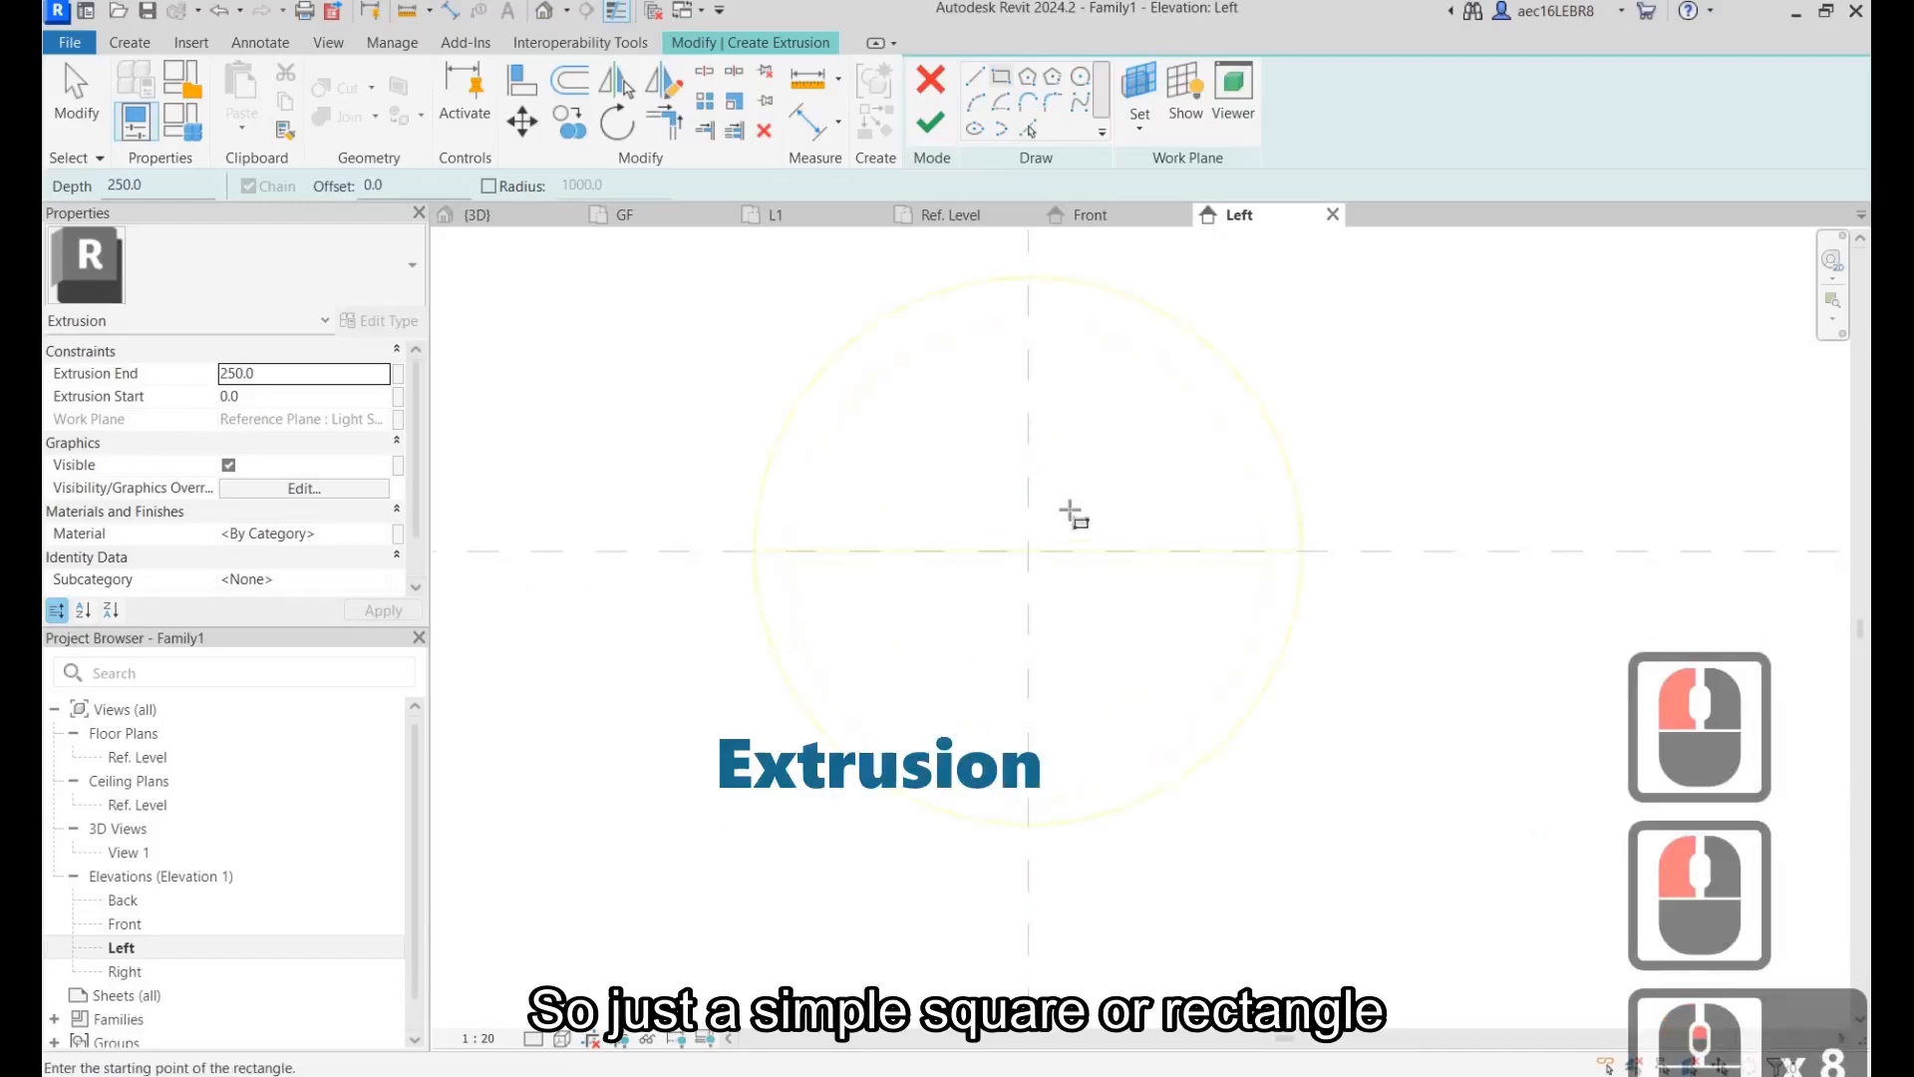
click(1017, 463)
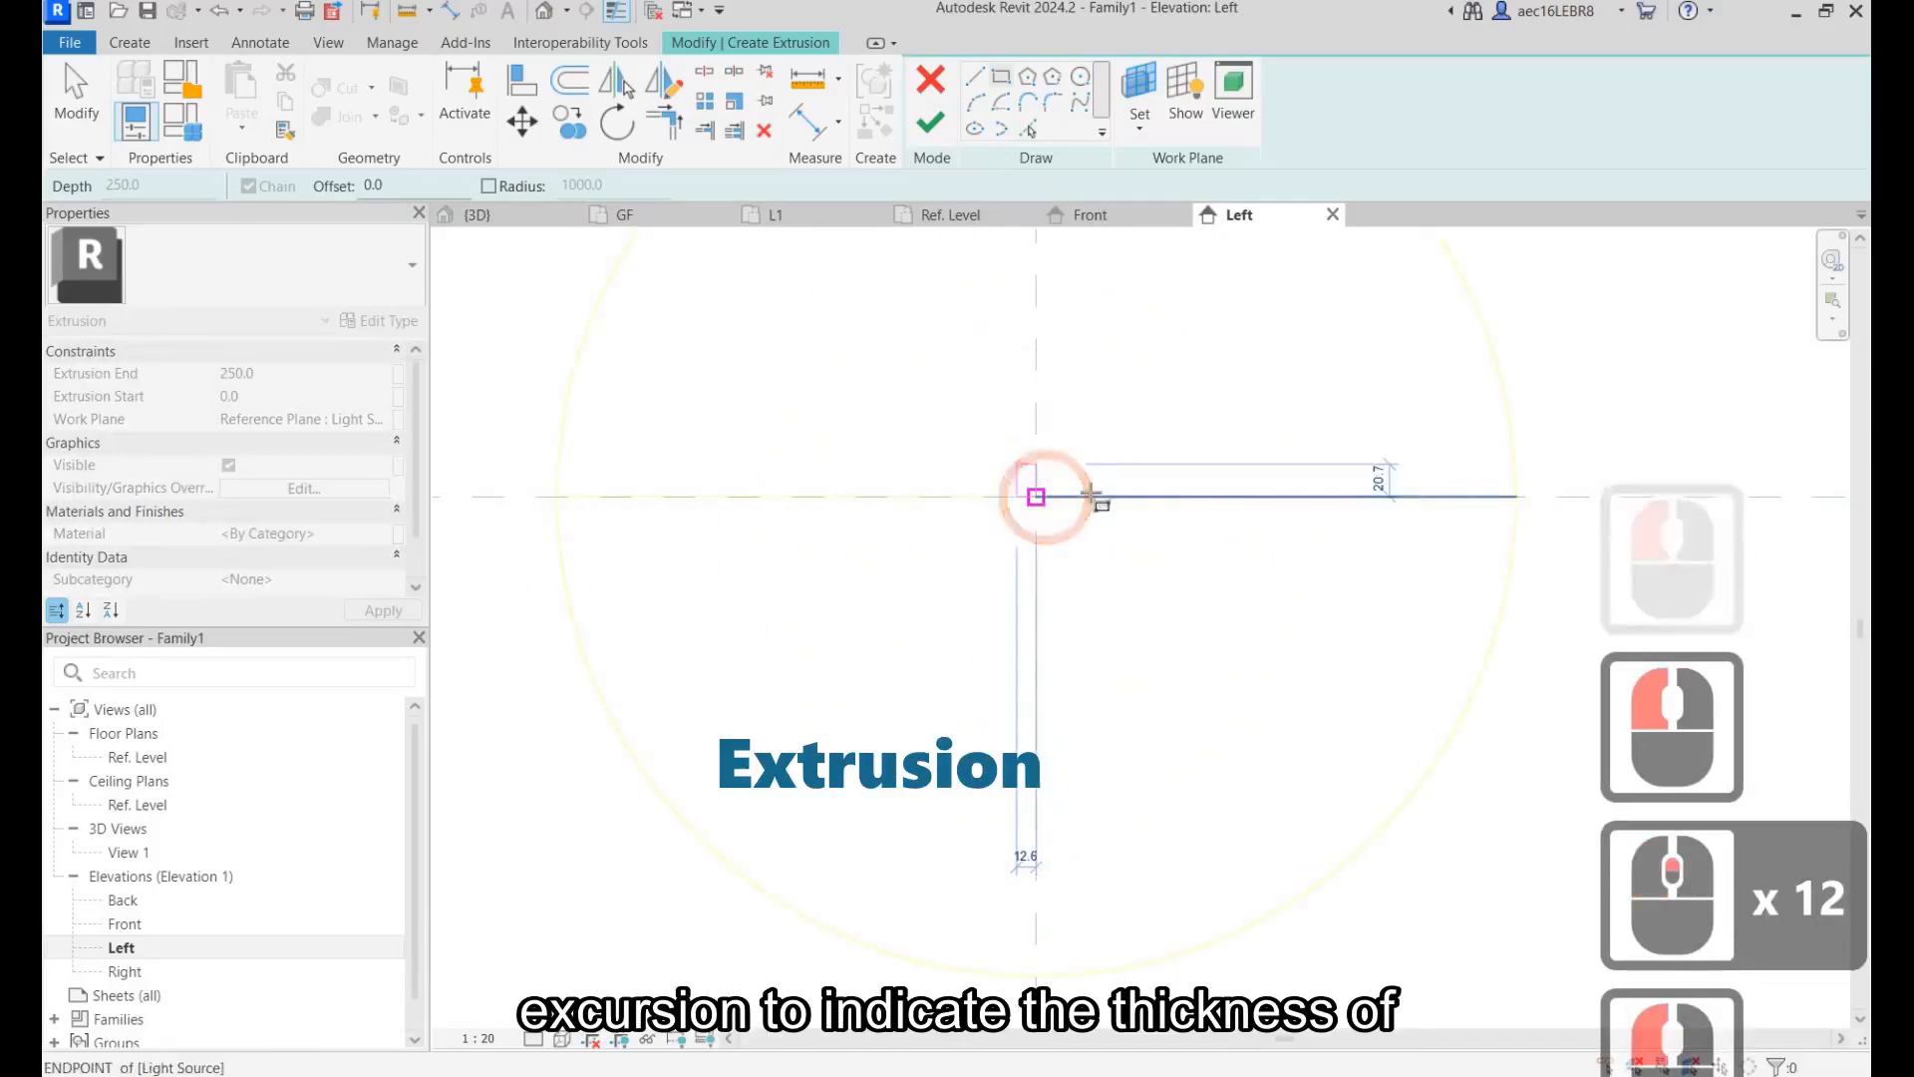
click(1053, 497)
key(Escape)
key(Escape)
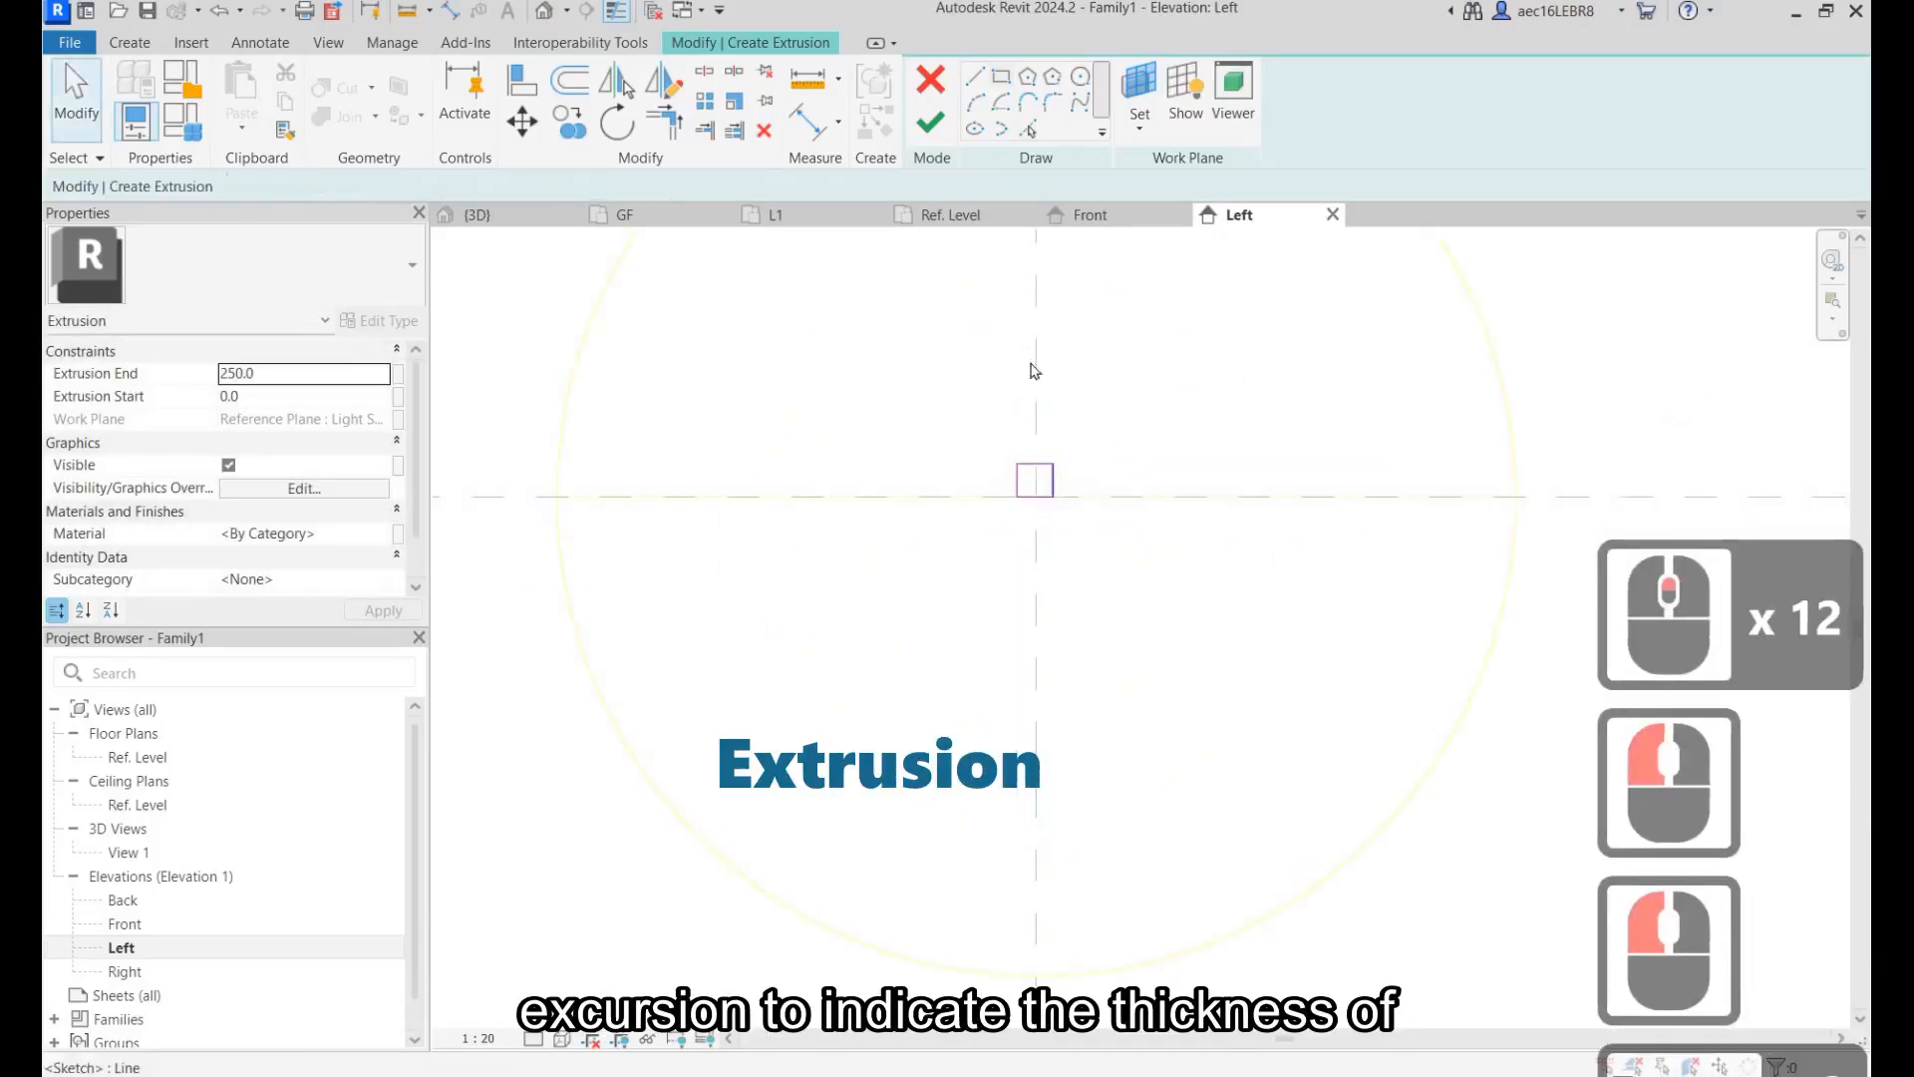
Step: Set the sketched rectangle's width to 20 mm and its height above the light source plane to 15 mm
click(1051, 479)
scroll(1052, 478, up, 3)
click(1157, 424)
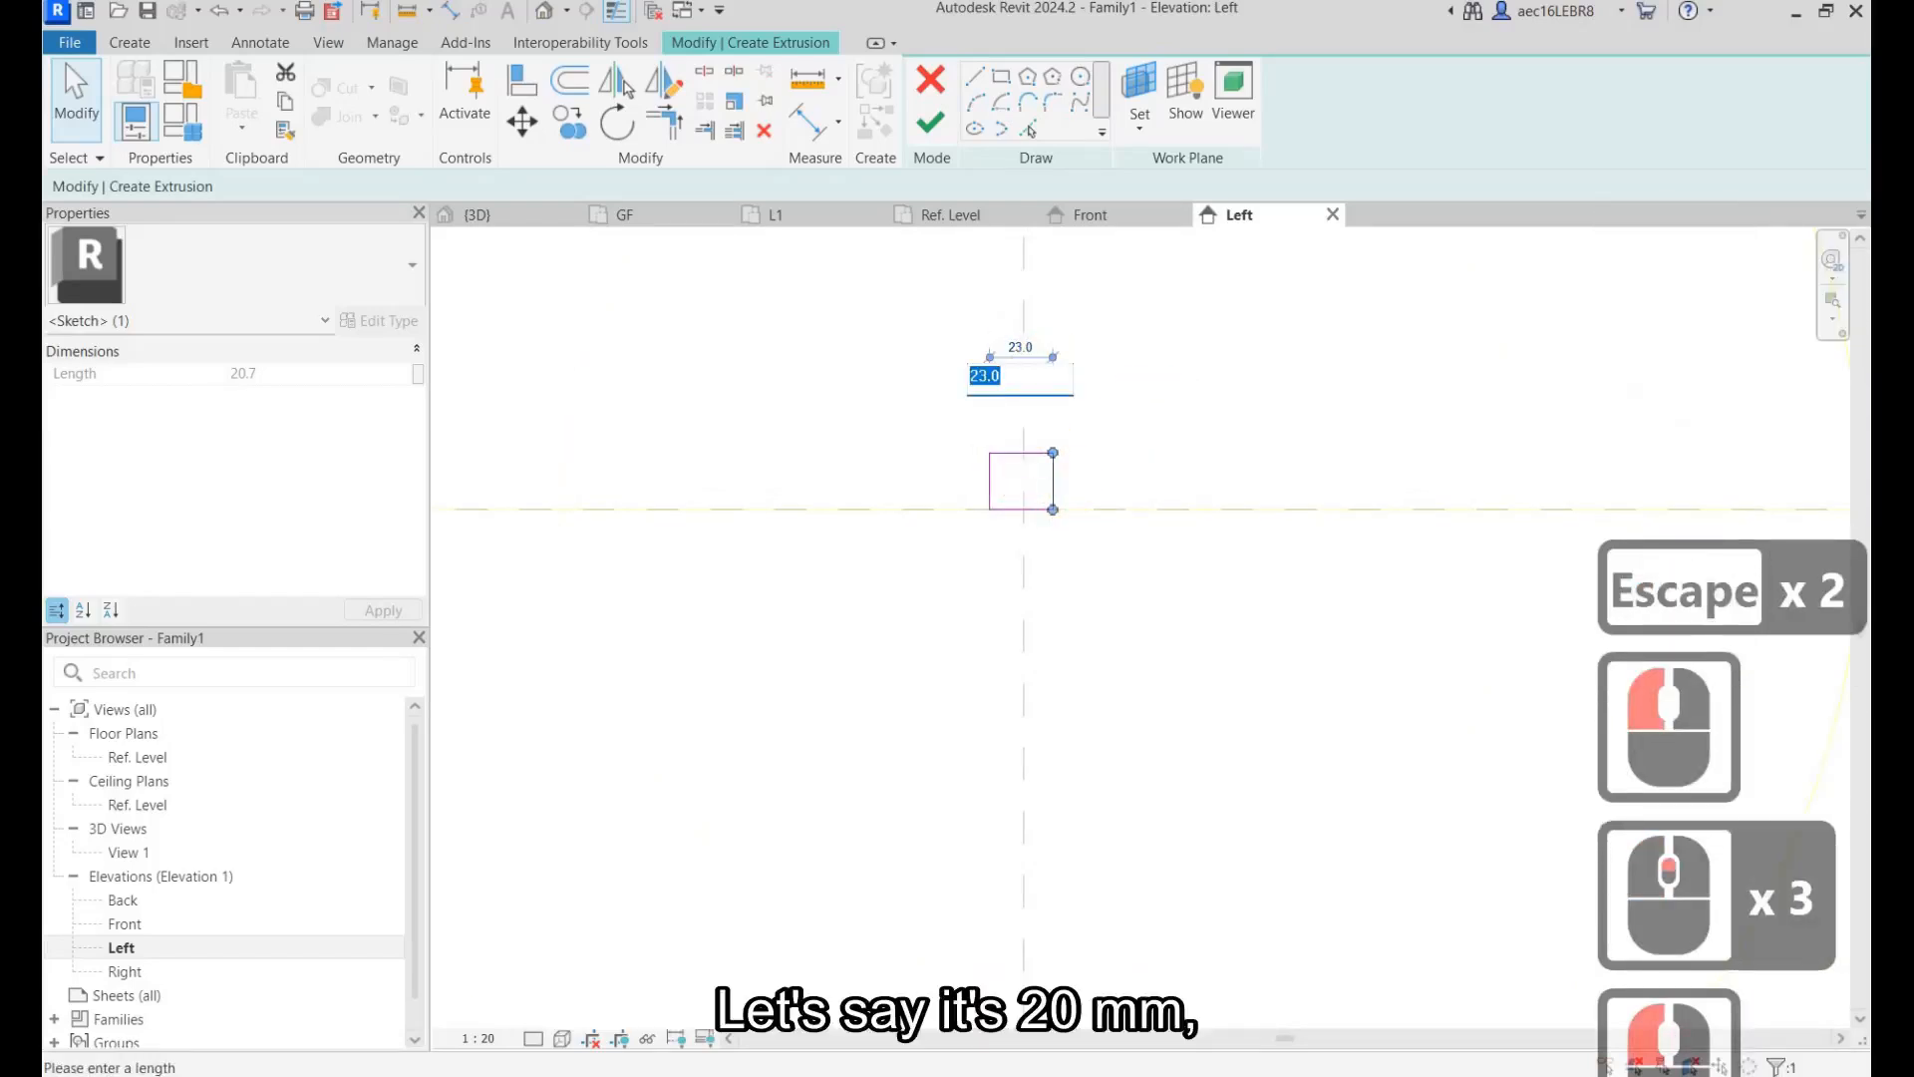
text(20)
key(Return)
click(1017, 453)
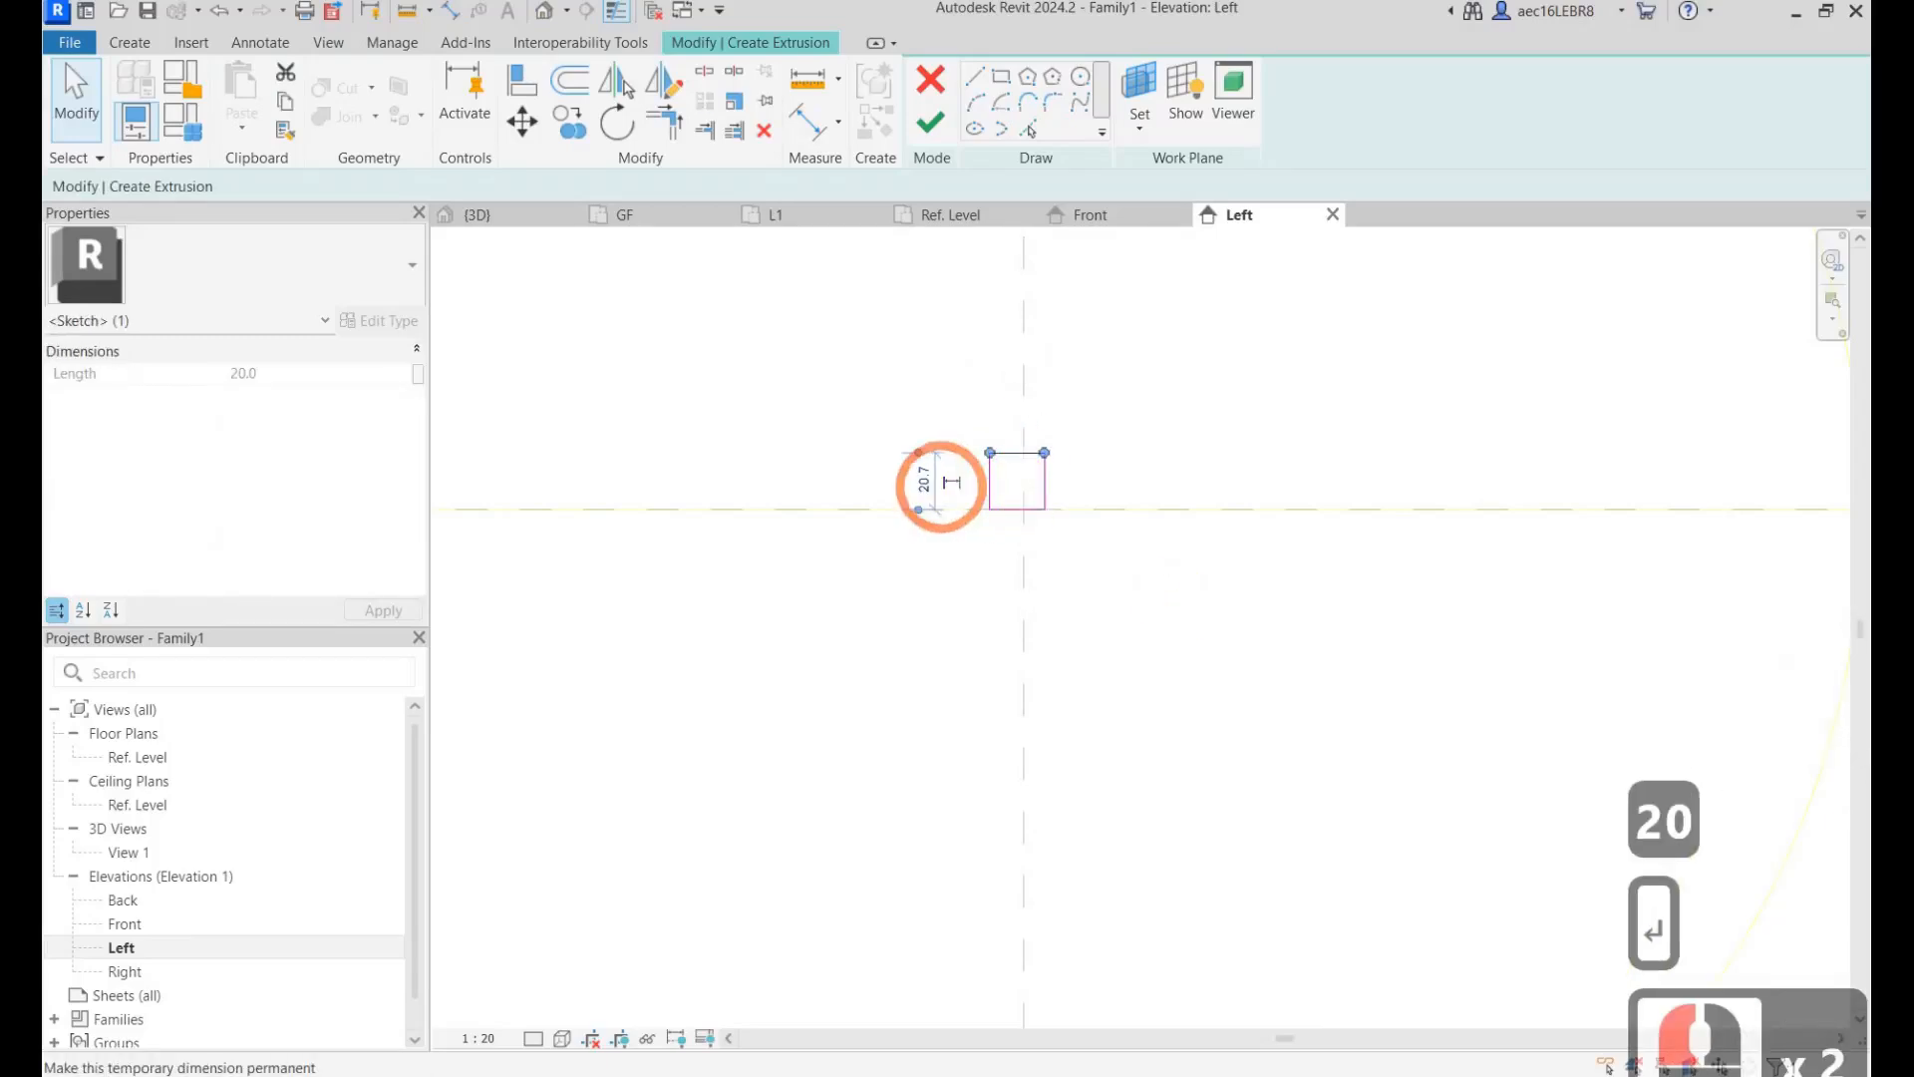
click(921, 480)
text(15)
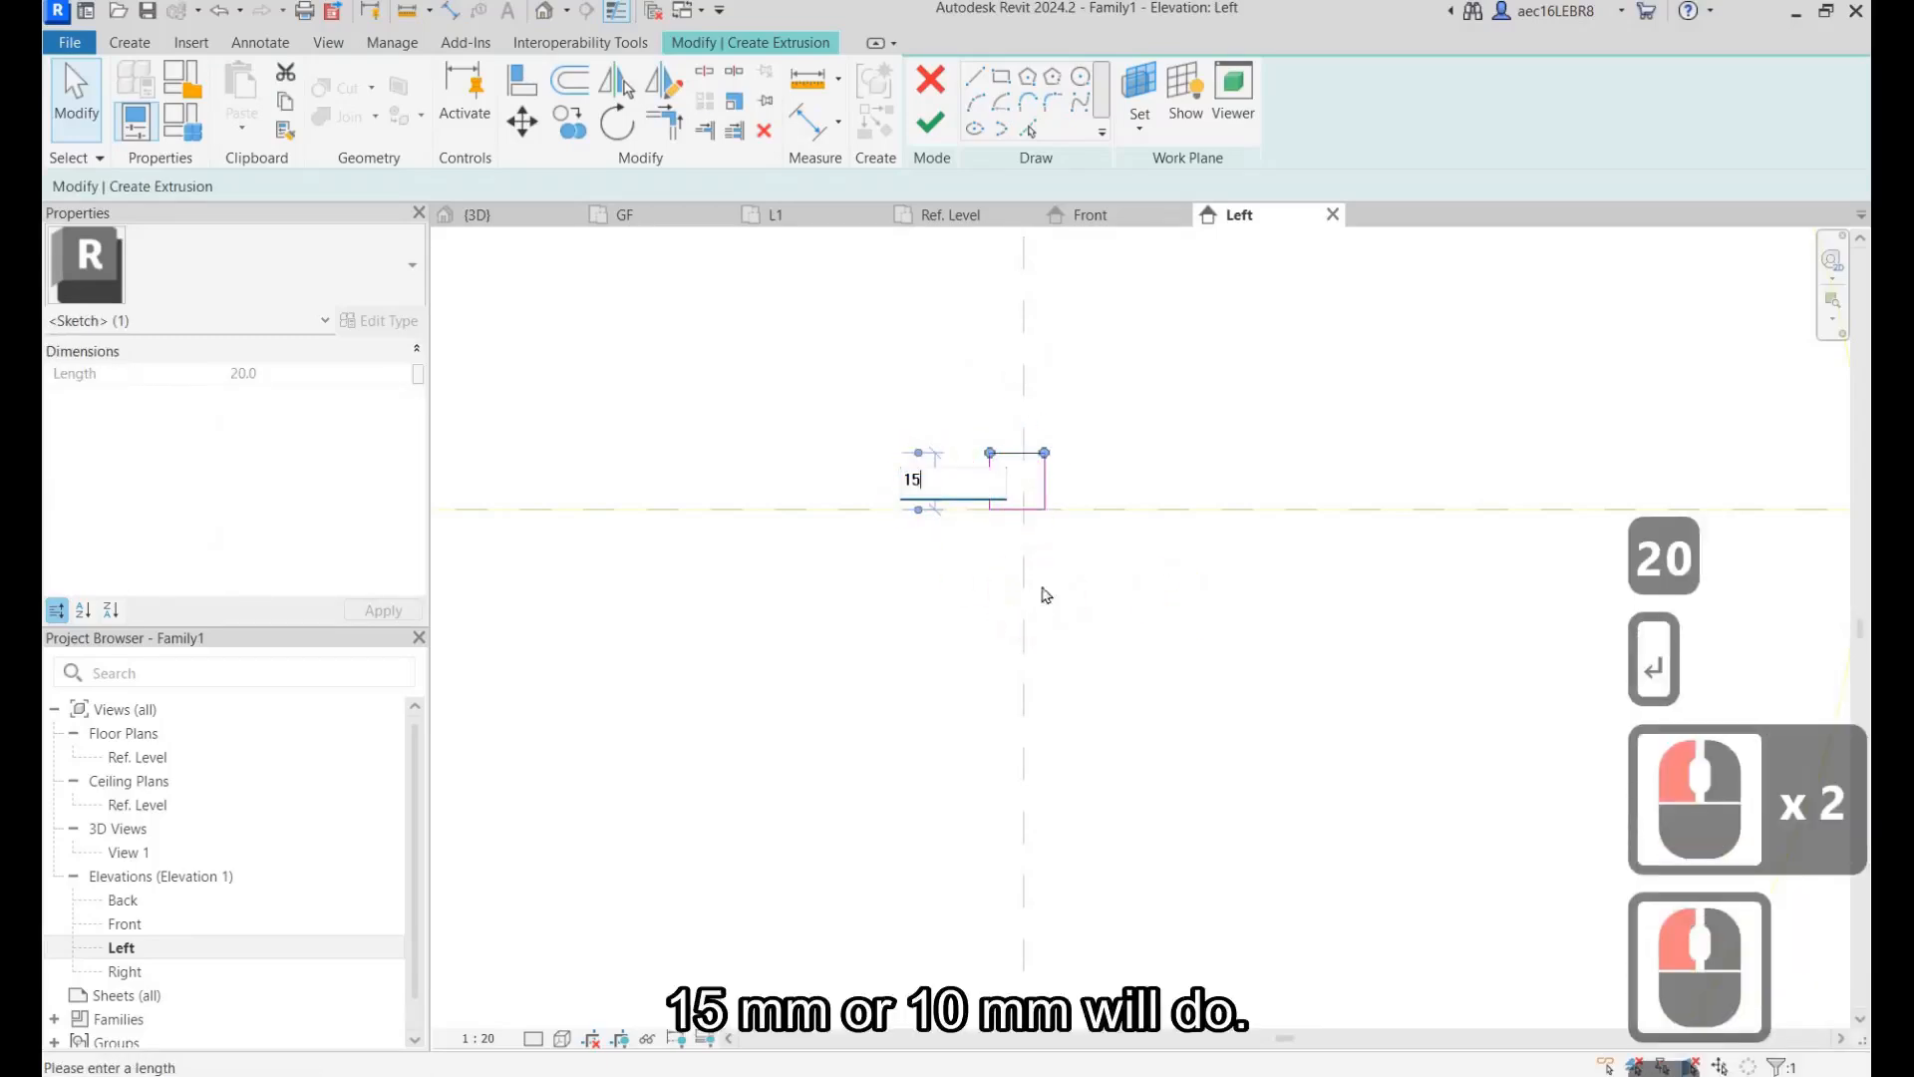
key(Return)
click(983, 544)
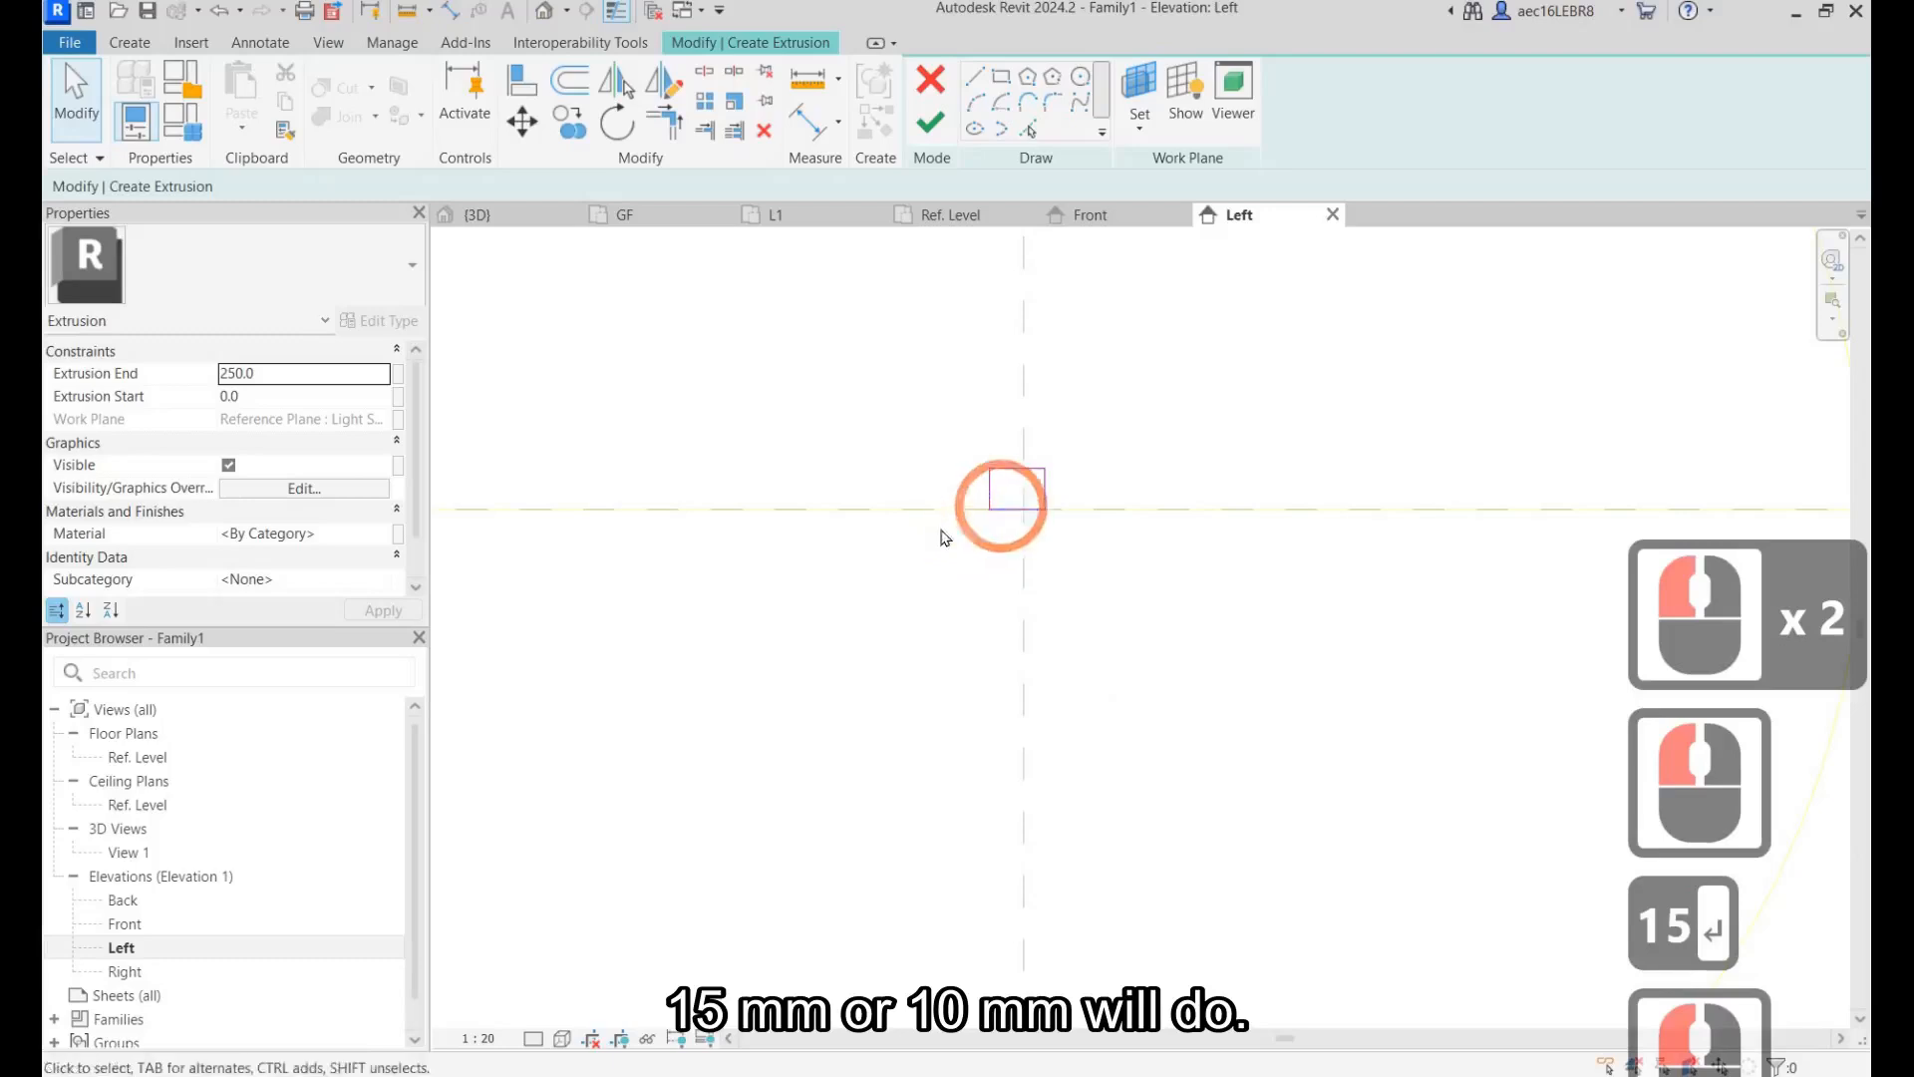
Step: Set the sketched rectangle's height above the light source plane to 10 mm
click(1014, 469)
click(918, 501)
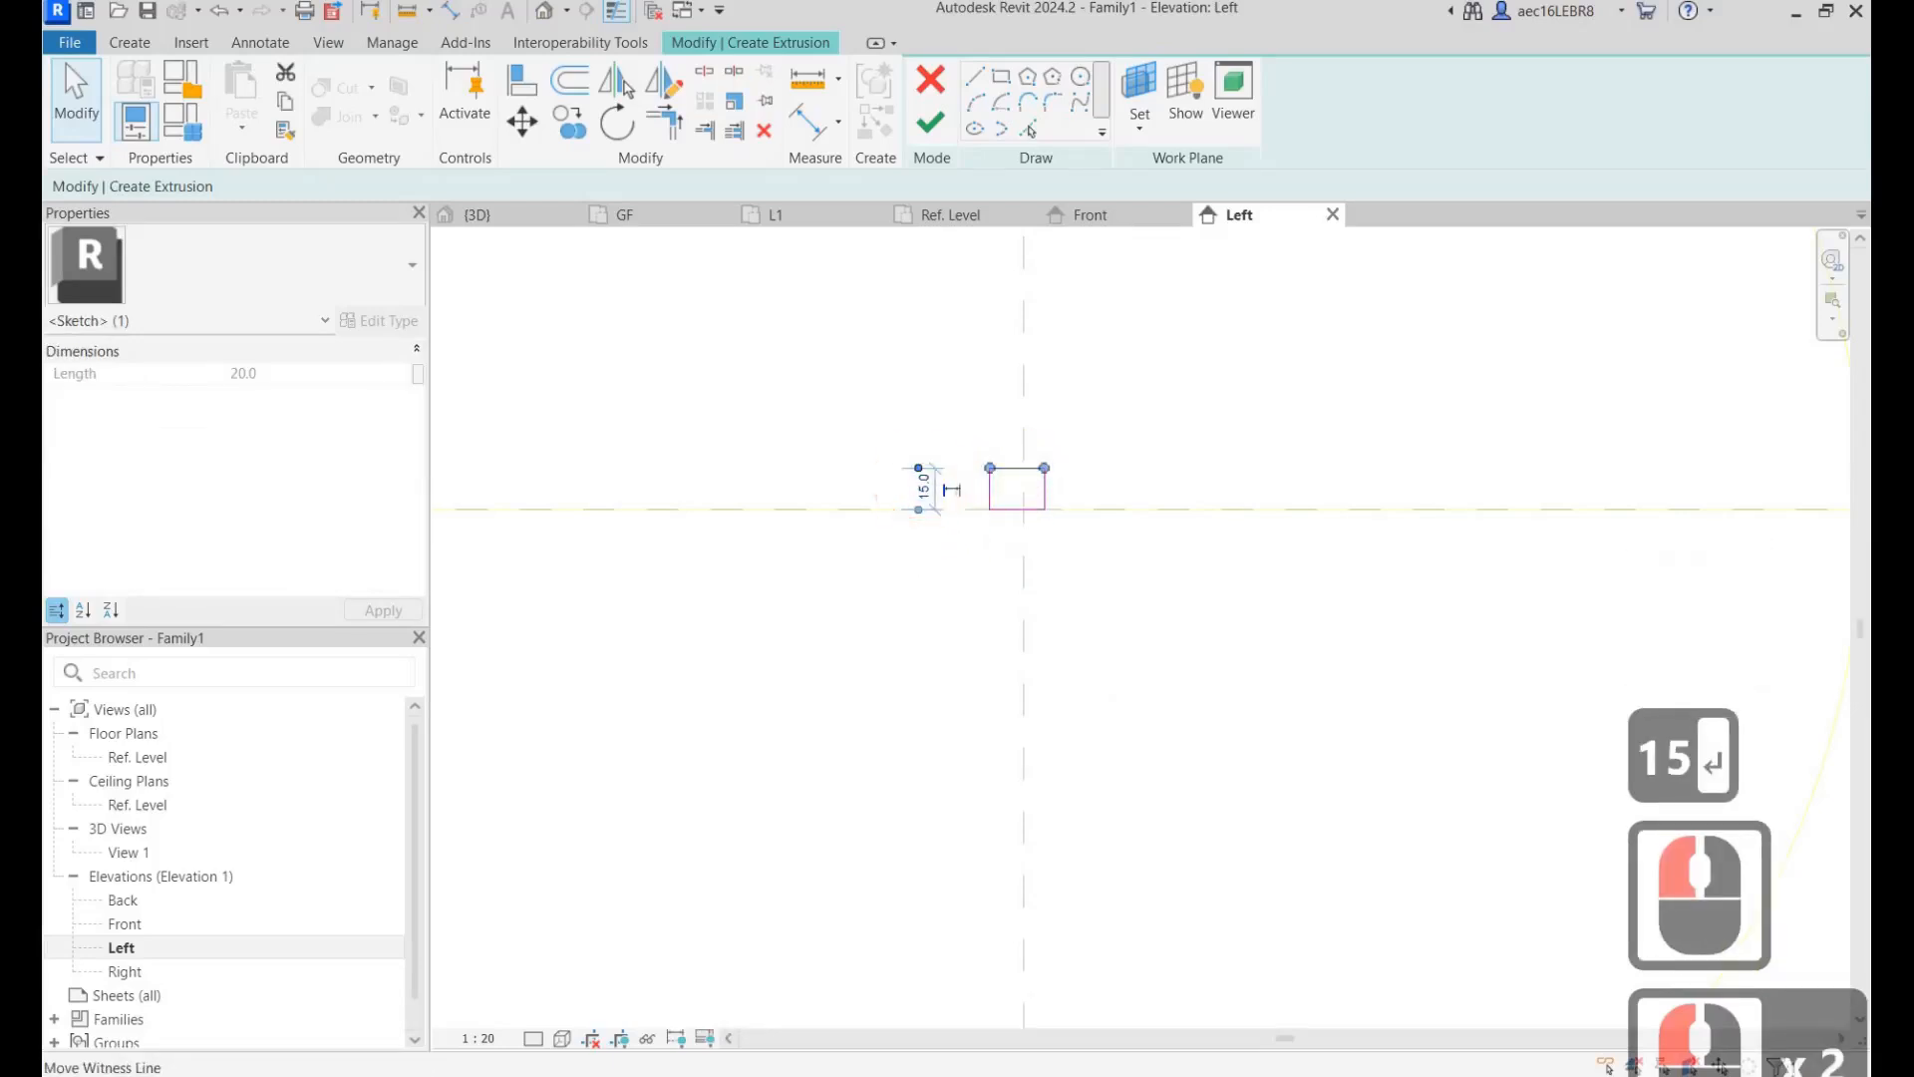
text(10)
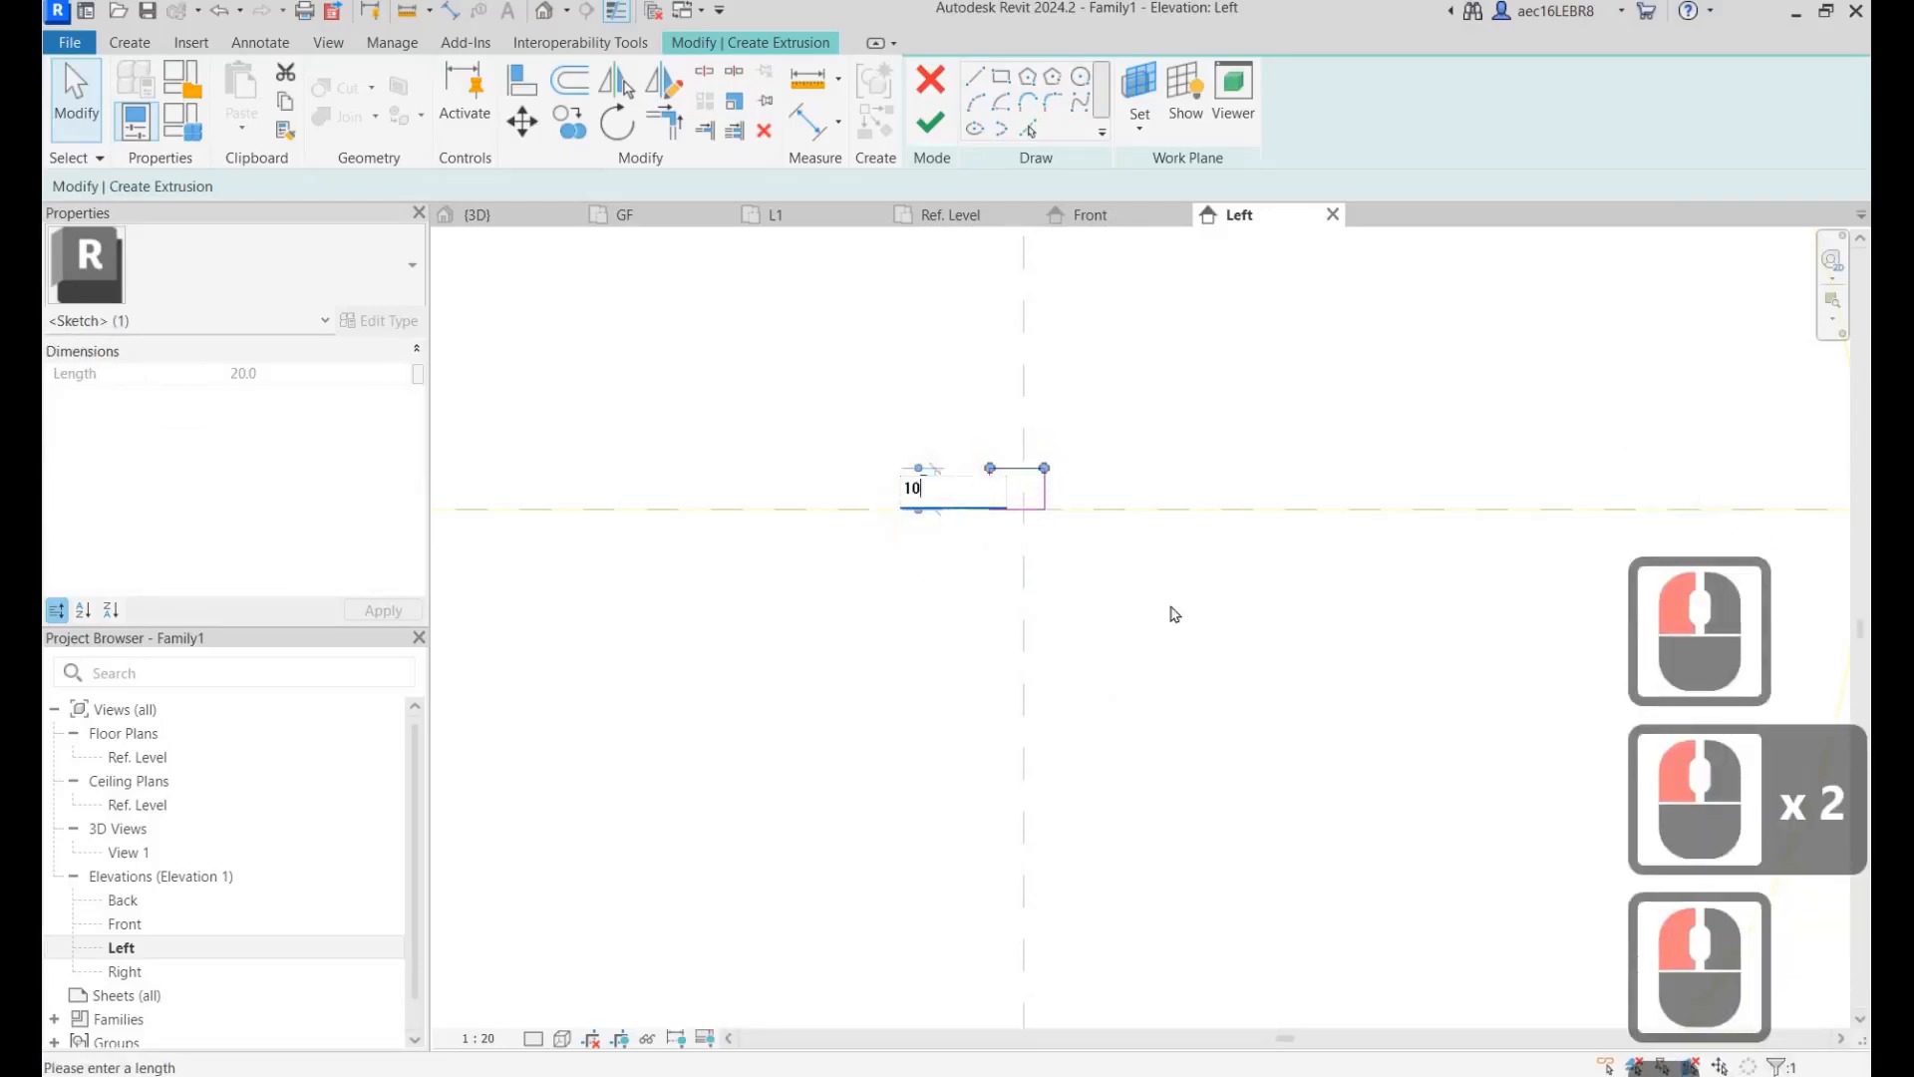
key(Return)
click(991, 500)
Step: Move the whole rectangle by its upper edge's midpoint so it is centred on the vertical reference plane
drag(962, 458, 1171, 604)
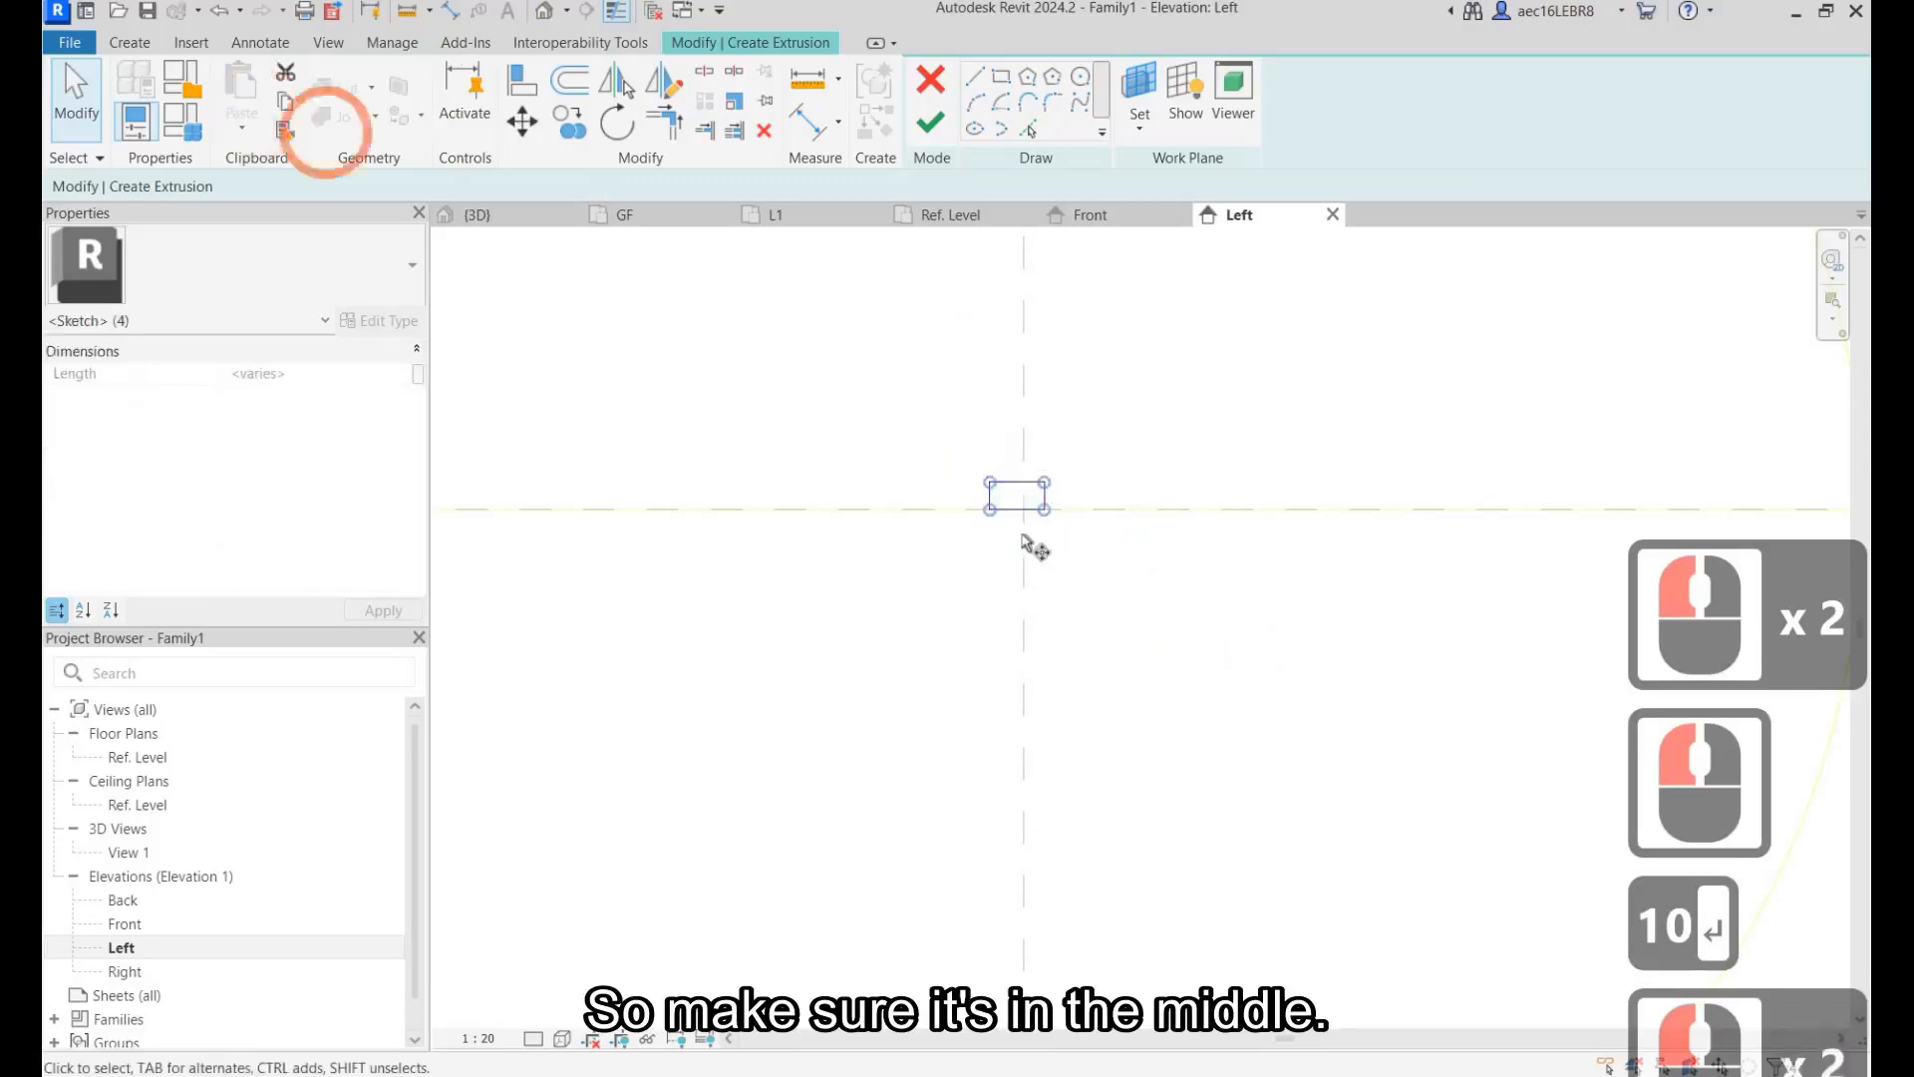
click(521, 122)
scroll(1023, 484, up, 7)
scroll(1025, 527, up, 1)
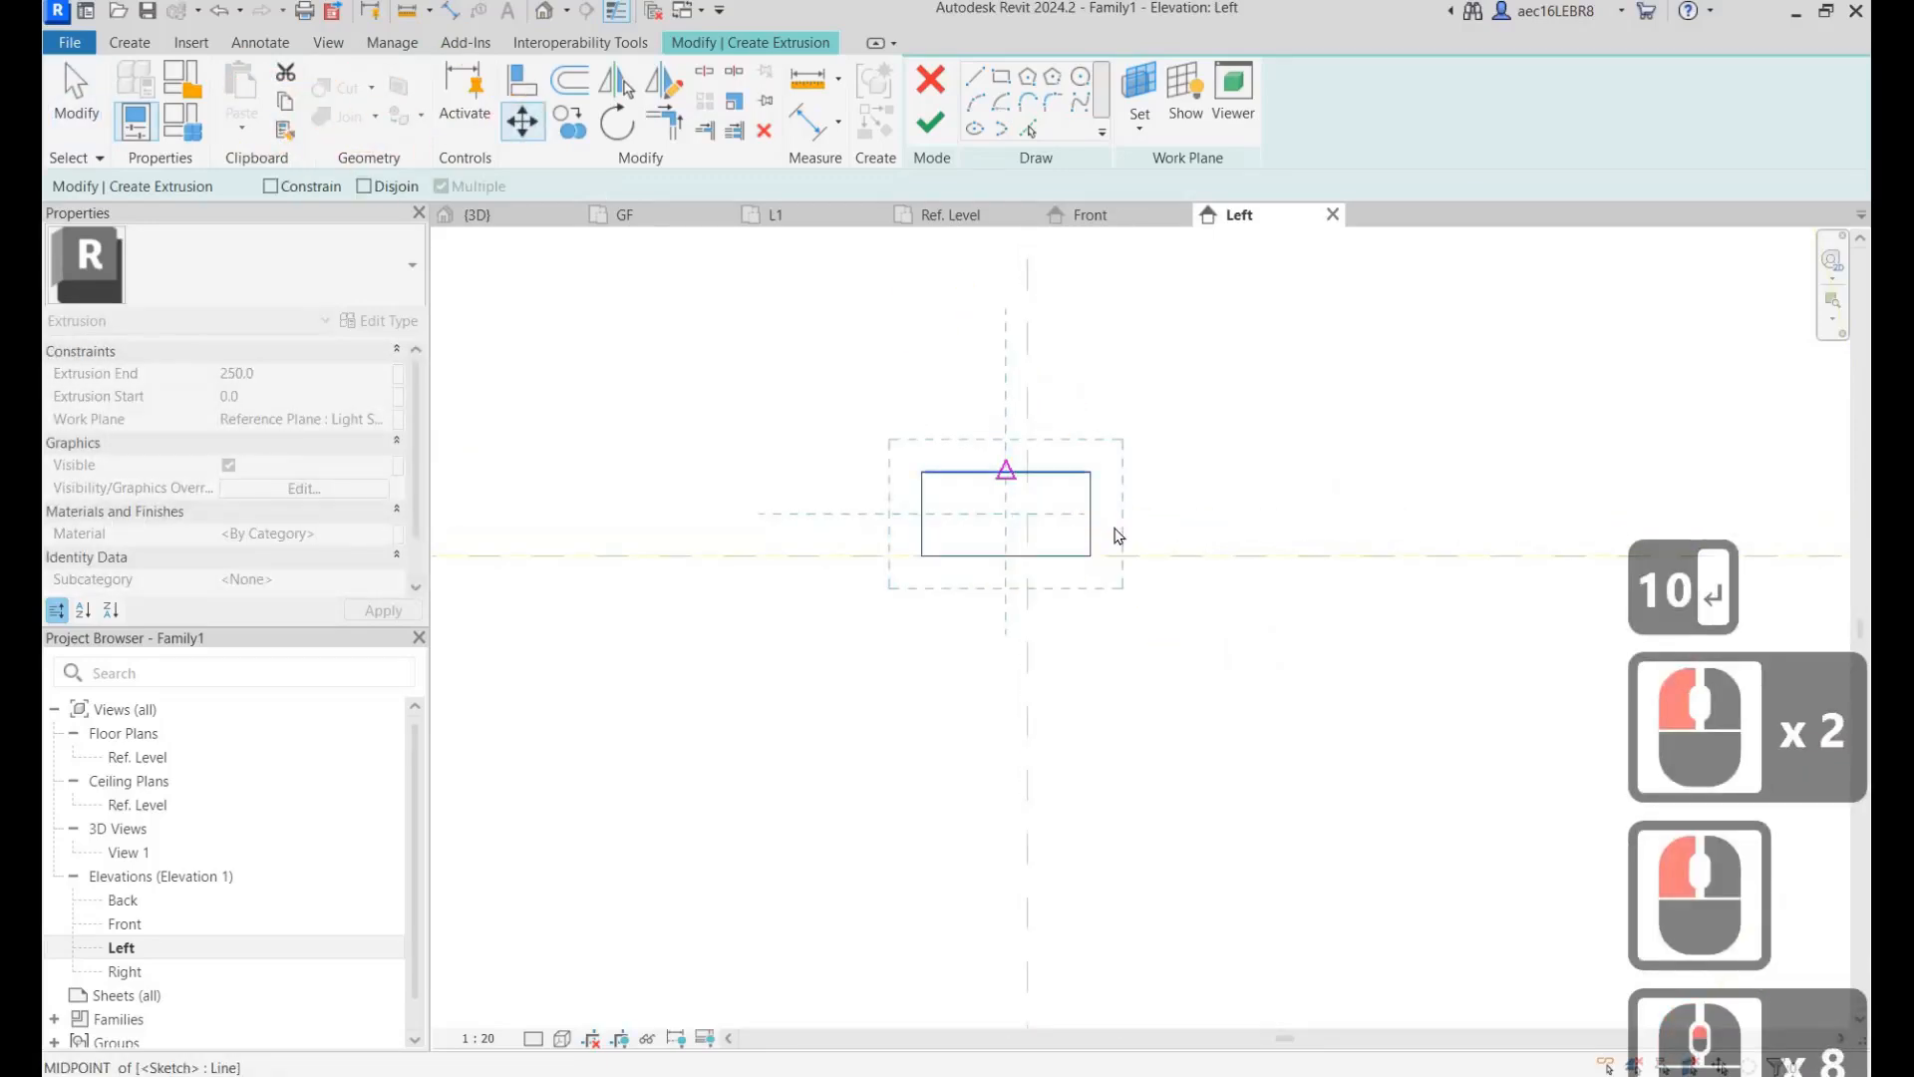
click(1005, 470)
click(1026, 470)
click(1231, 483)
Step: Reduce the rectangle's width to 10 mm by moving its right edge
click(1113, 526)
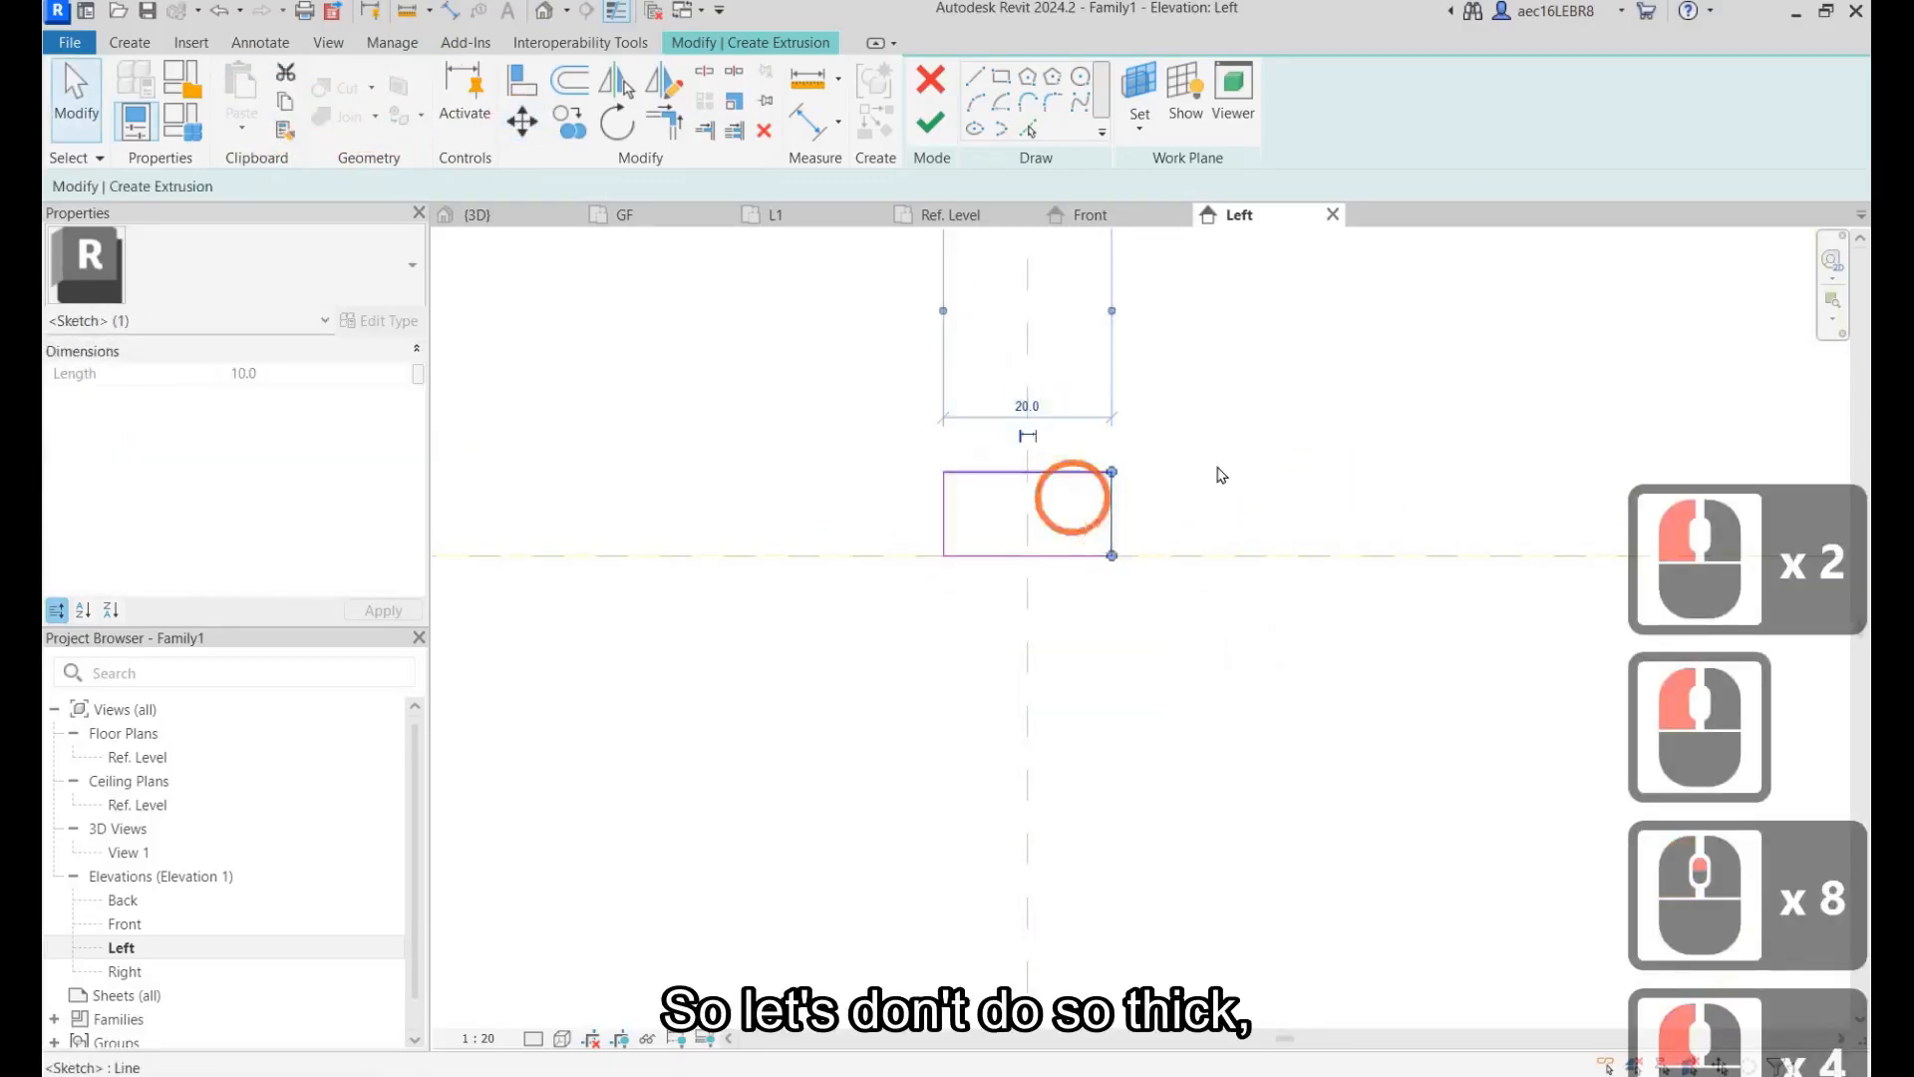
click(1027, 406)
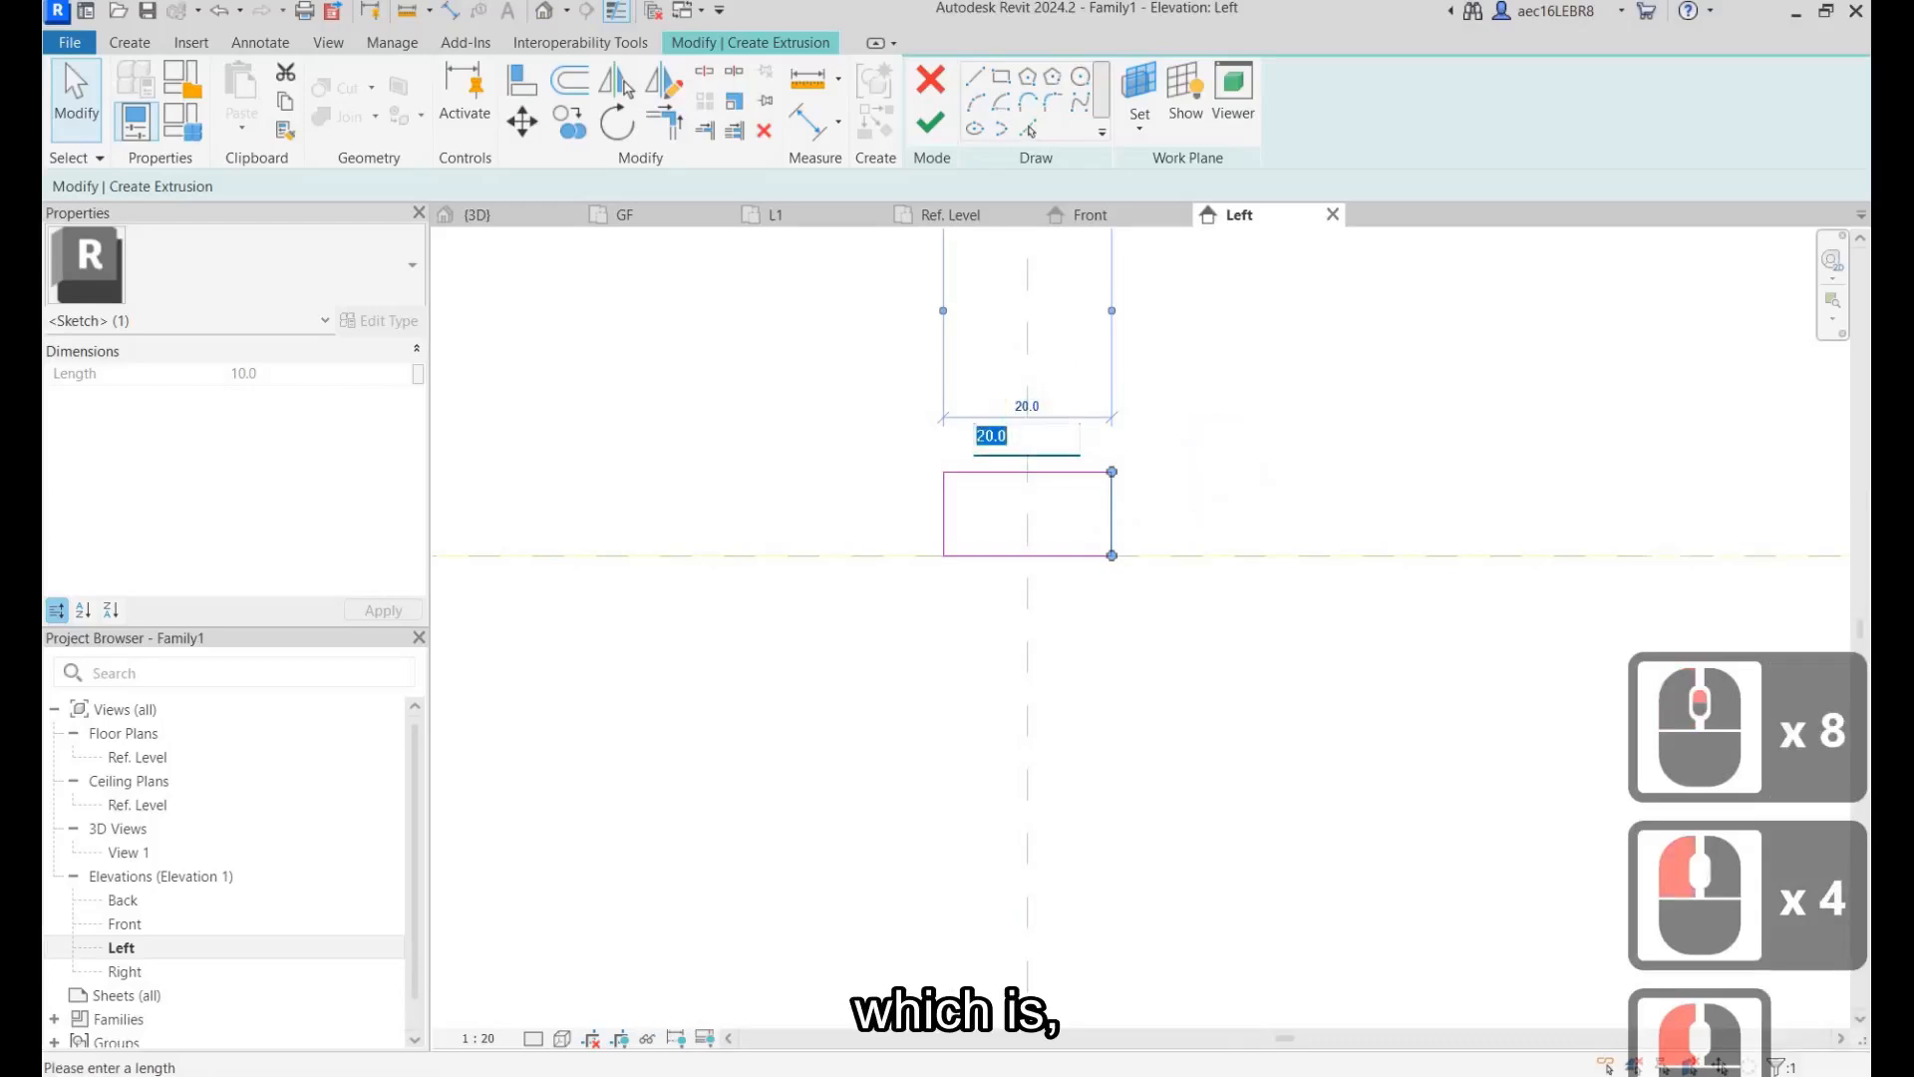
text(10)
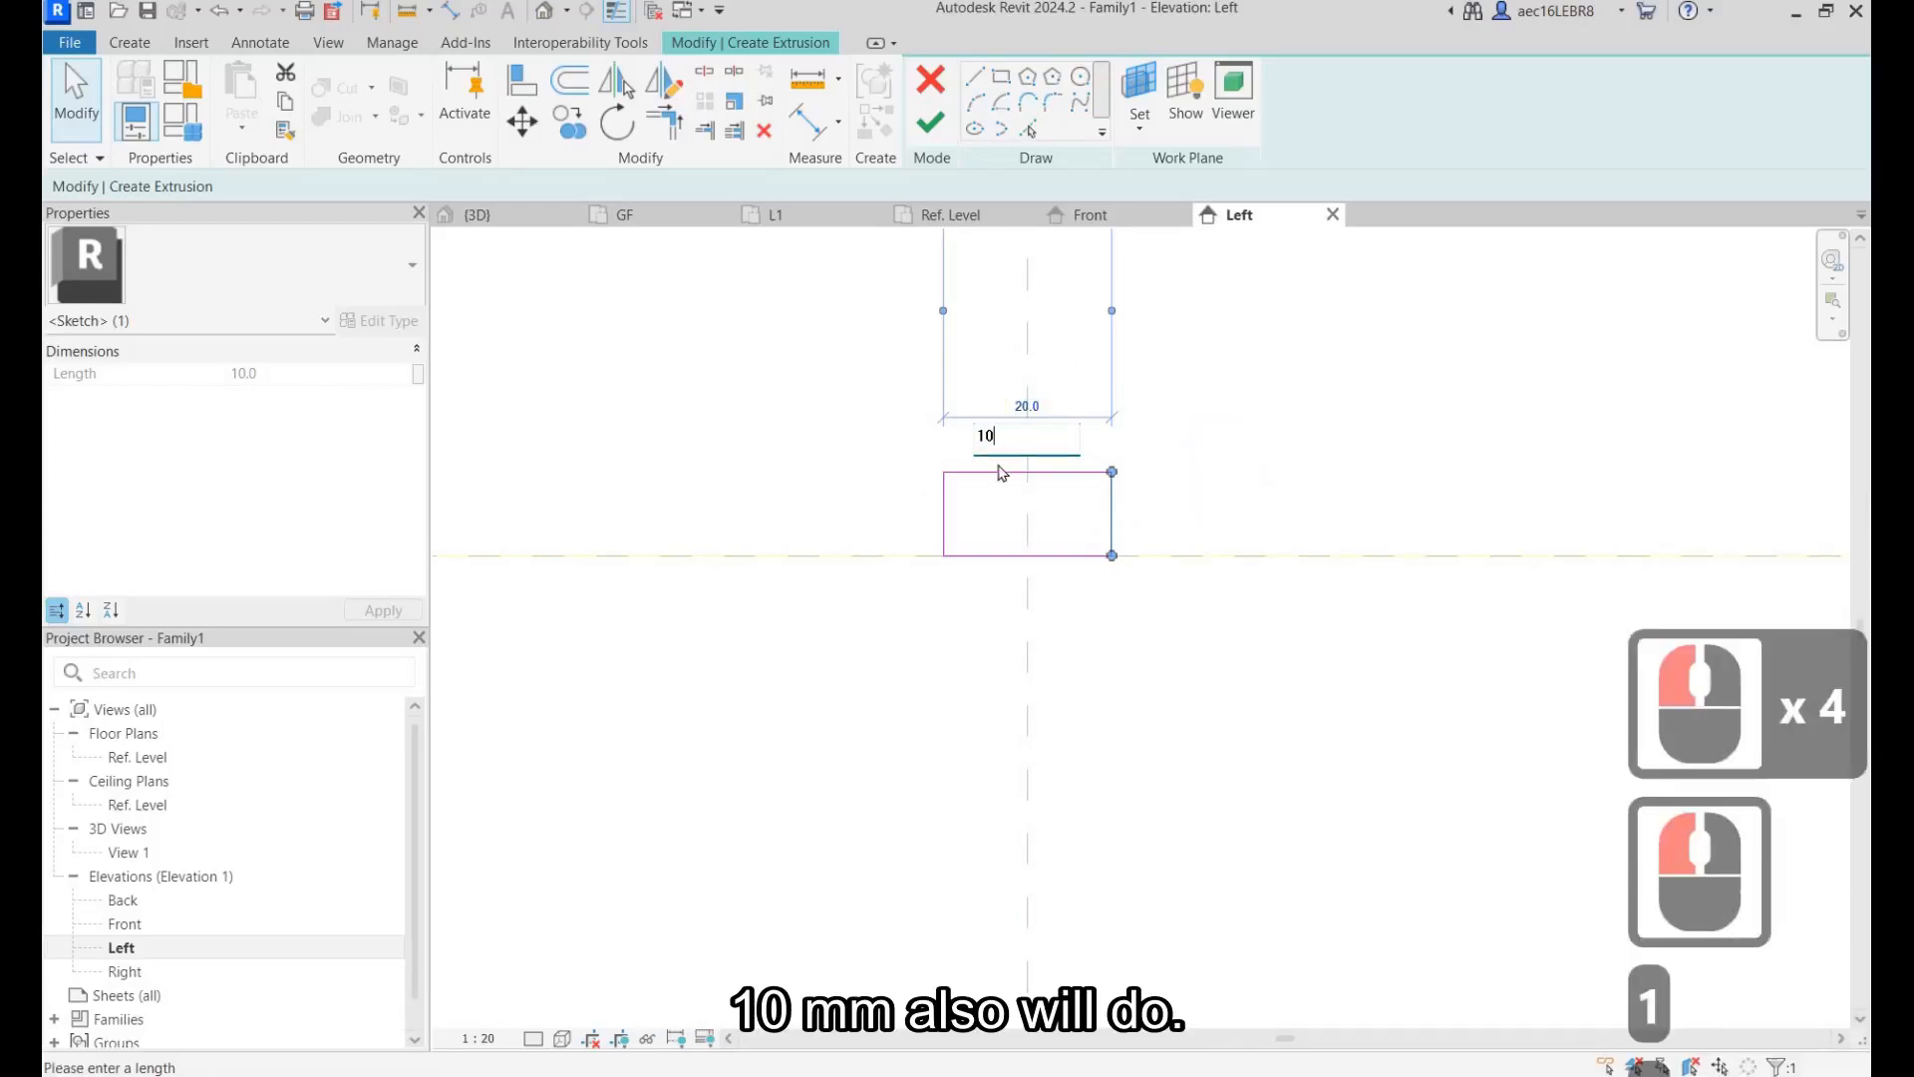
key(Return)
click(903, 423)
click(998, 470)
click(880, 423)
Step: Move the rectangle by its upper edge's midpoint onto the vertical reference plane and finish the extrusion
drag(901, 419, 1149, 704)
key(m)
key(v)
click(985, 471)
click(1027, 472)
click(1166, 435)
click(1097, 529)
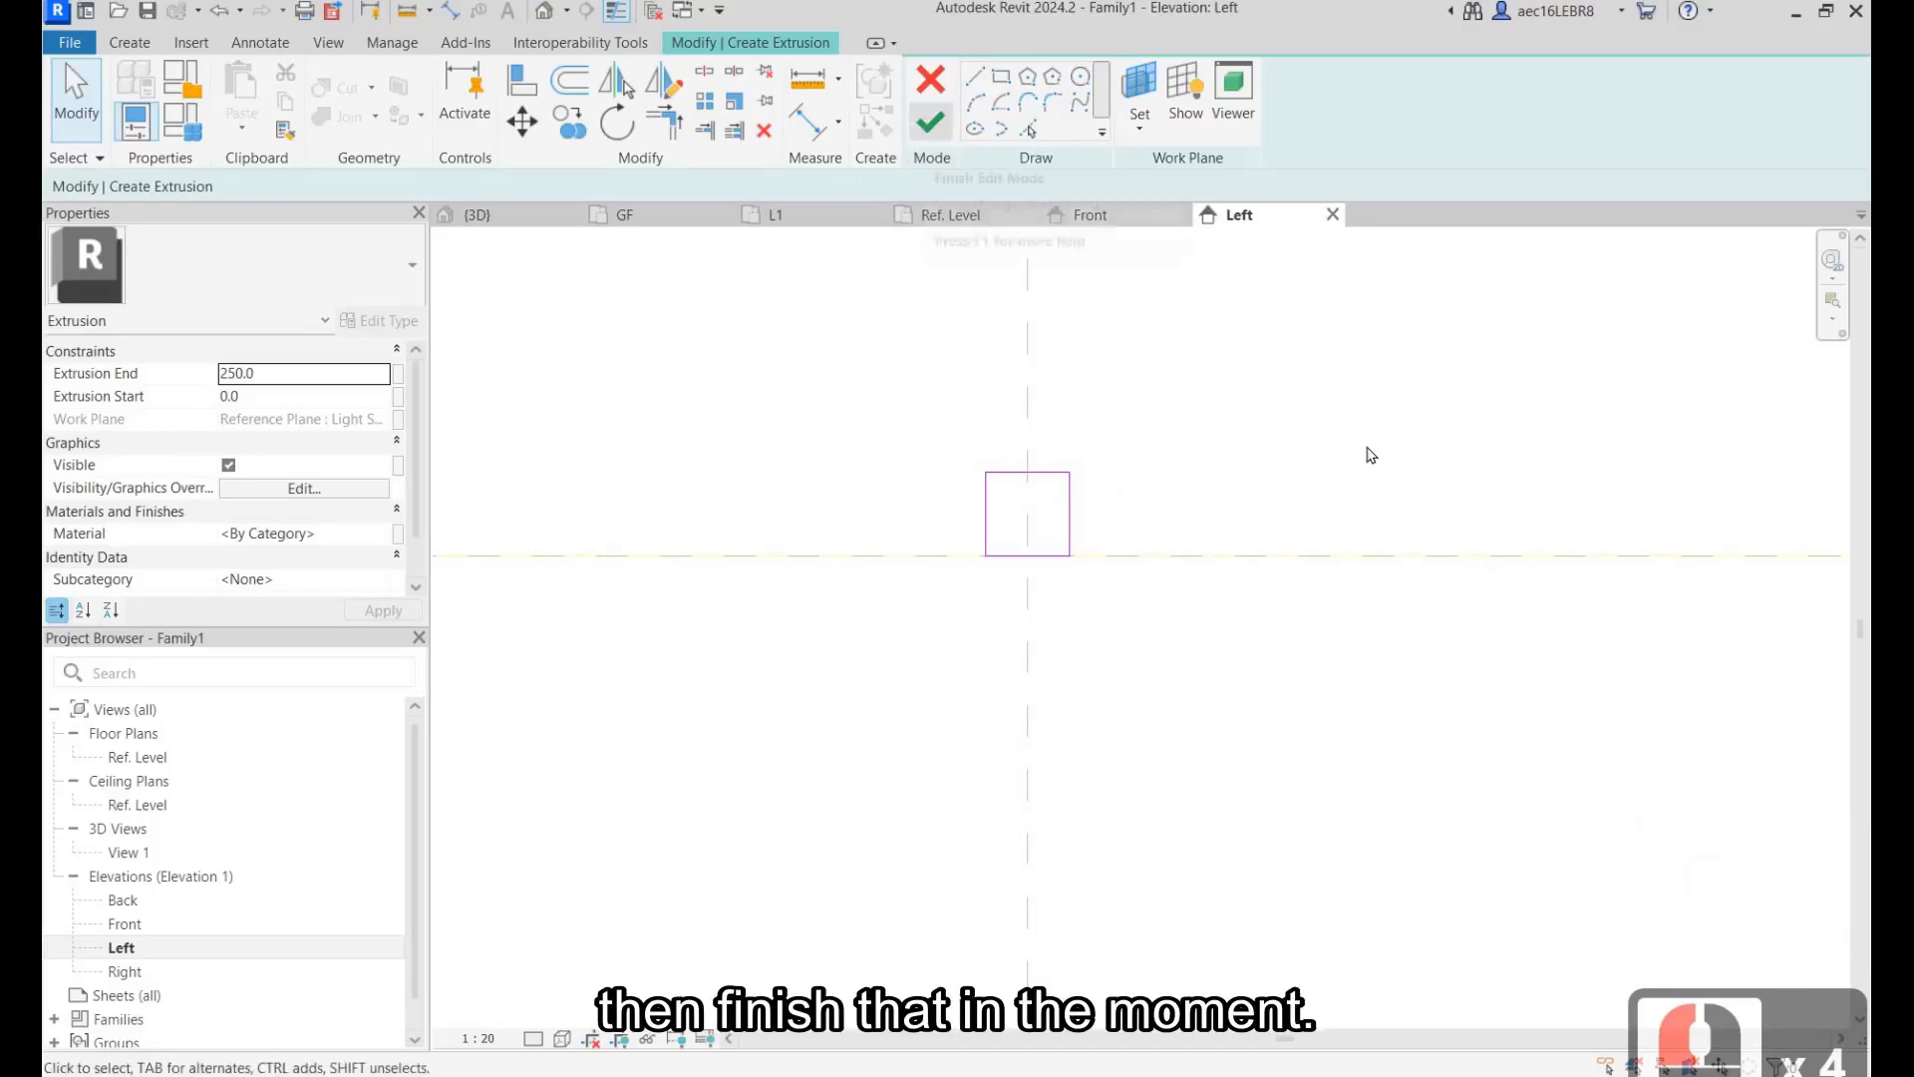
click(931, 123)
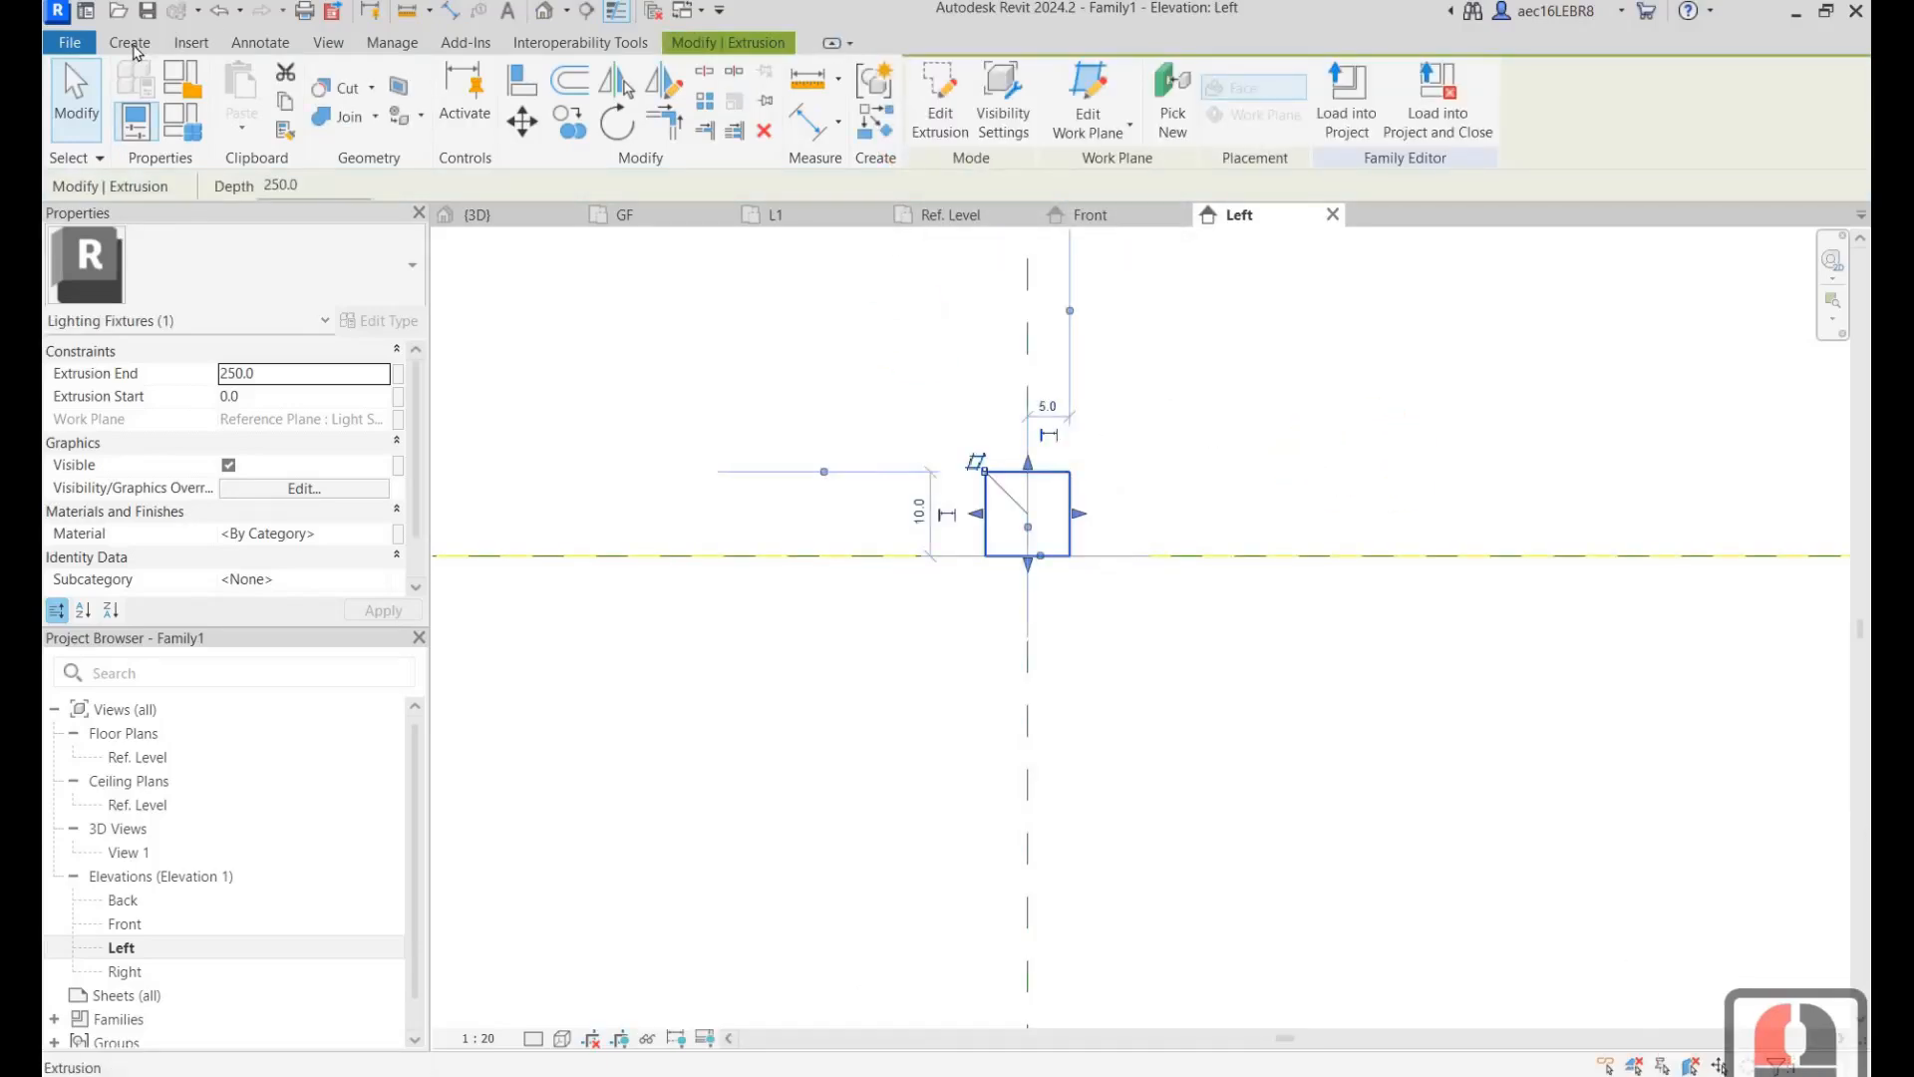
click(1350, 475)
Step: Start a second extrusion and sketch a rectangle about 10 by 5 mm directly on top of the square extrusion
click(129, 42)
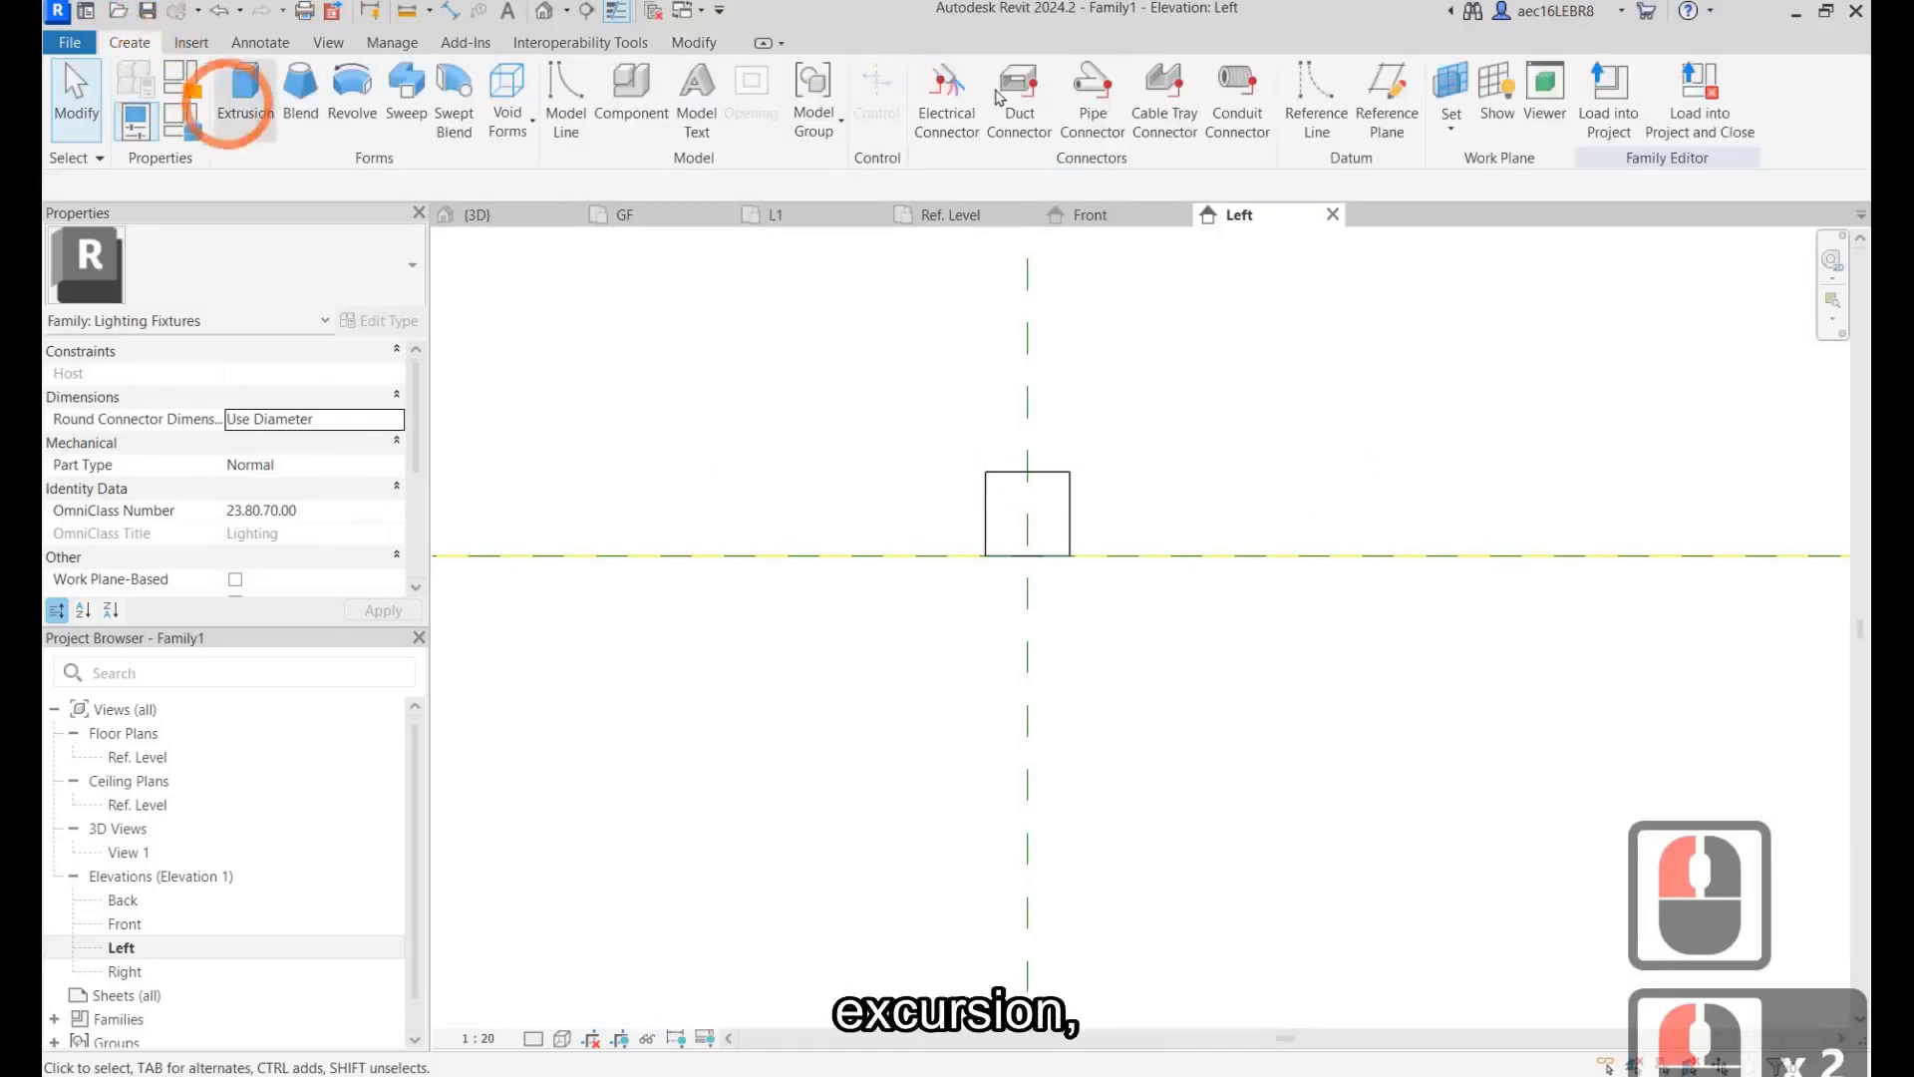
click(994, 79)
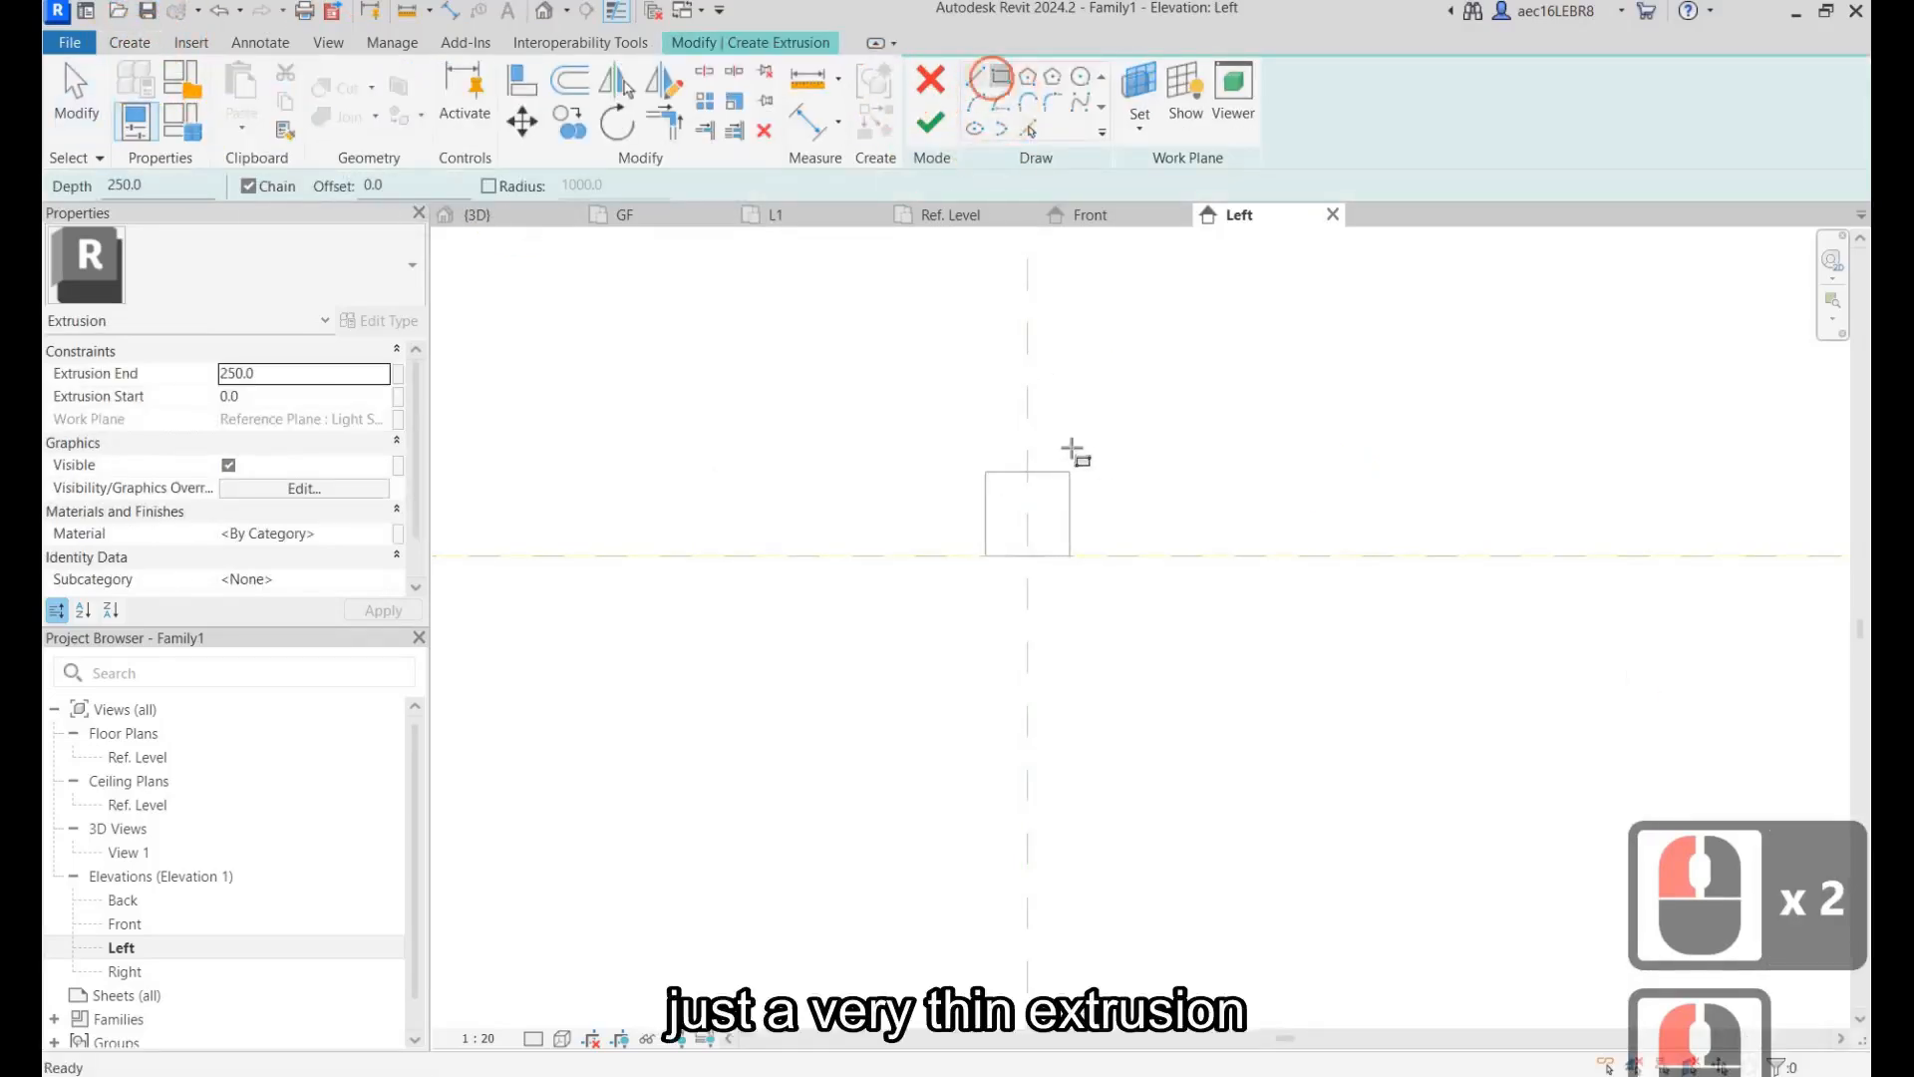
click(985, 473)
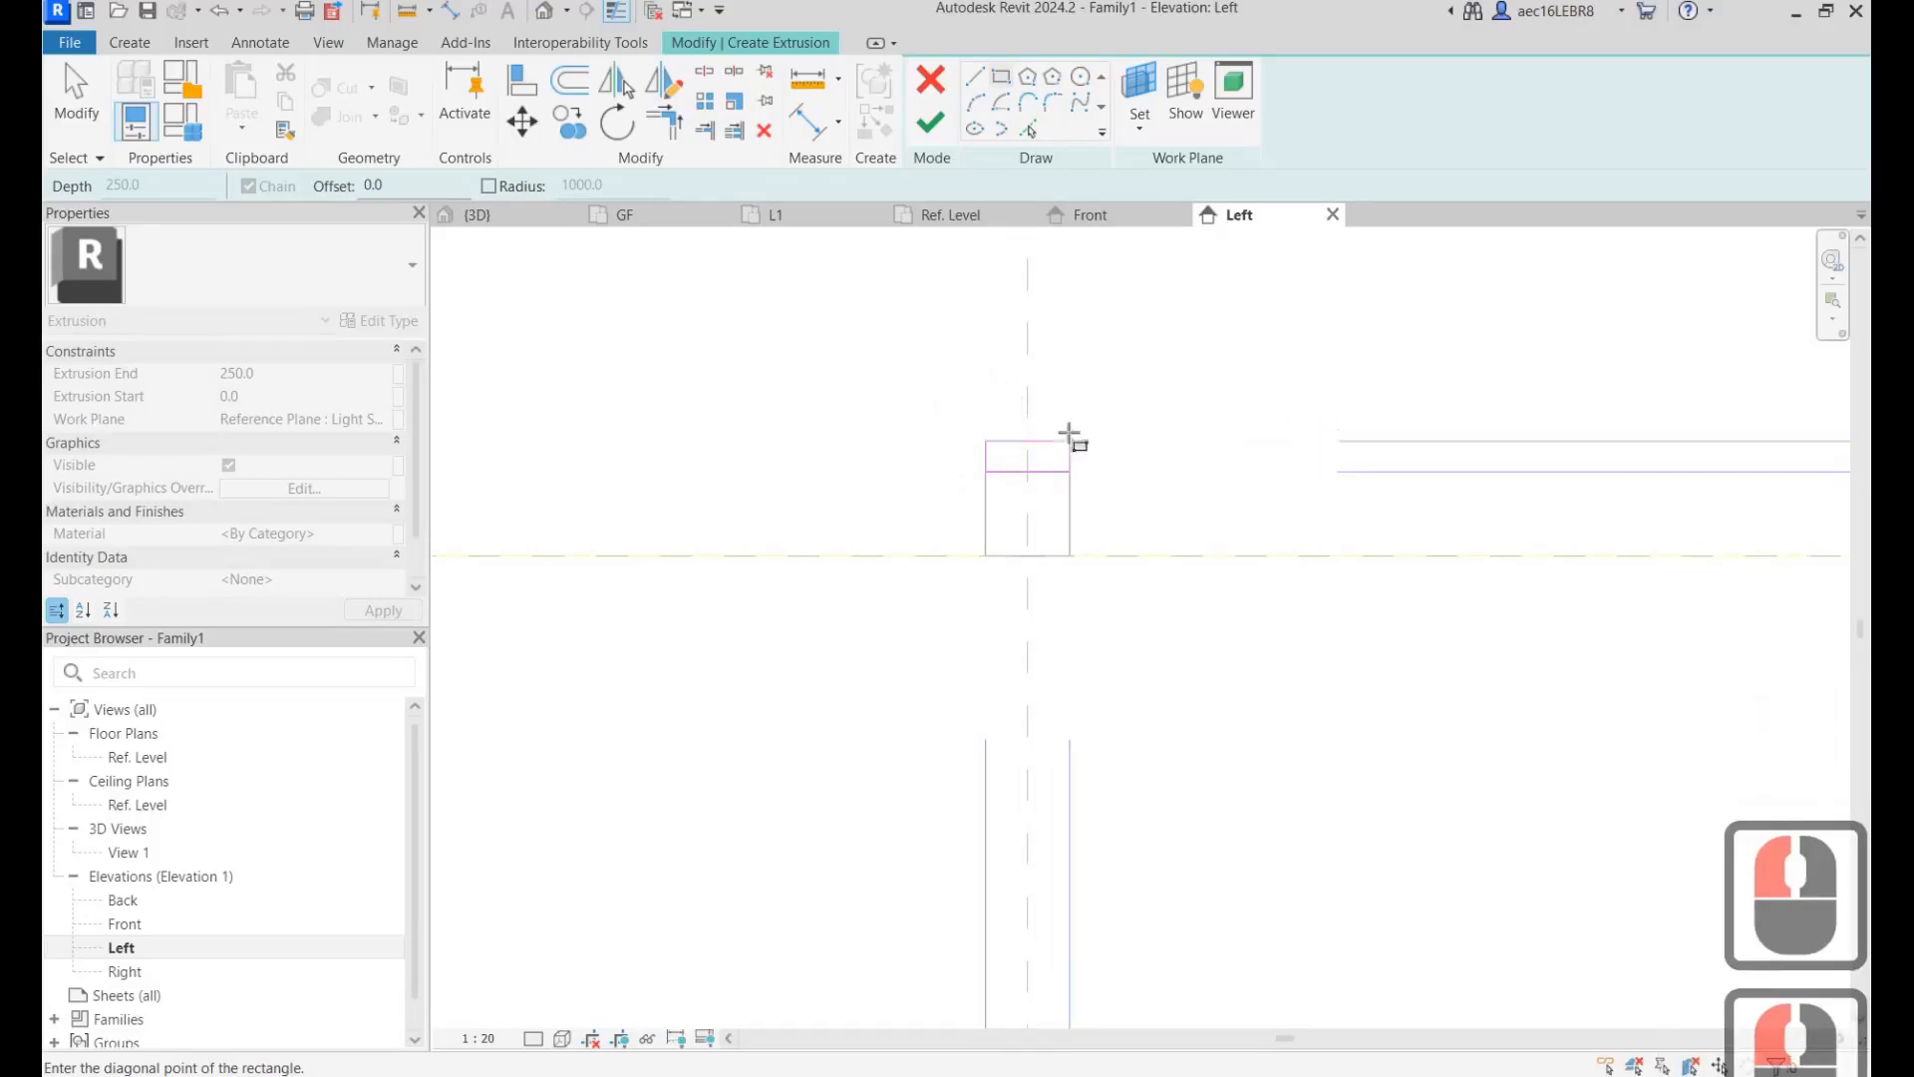
click(1068, 429)
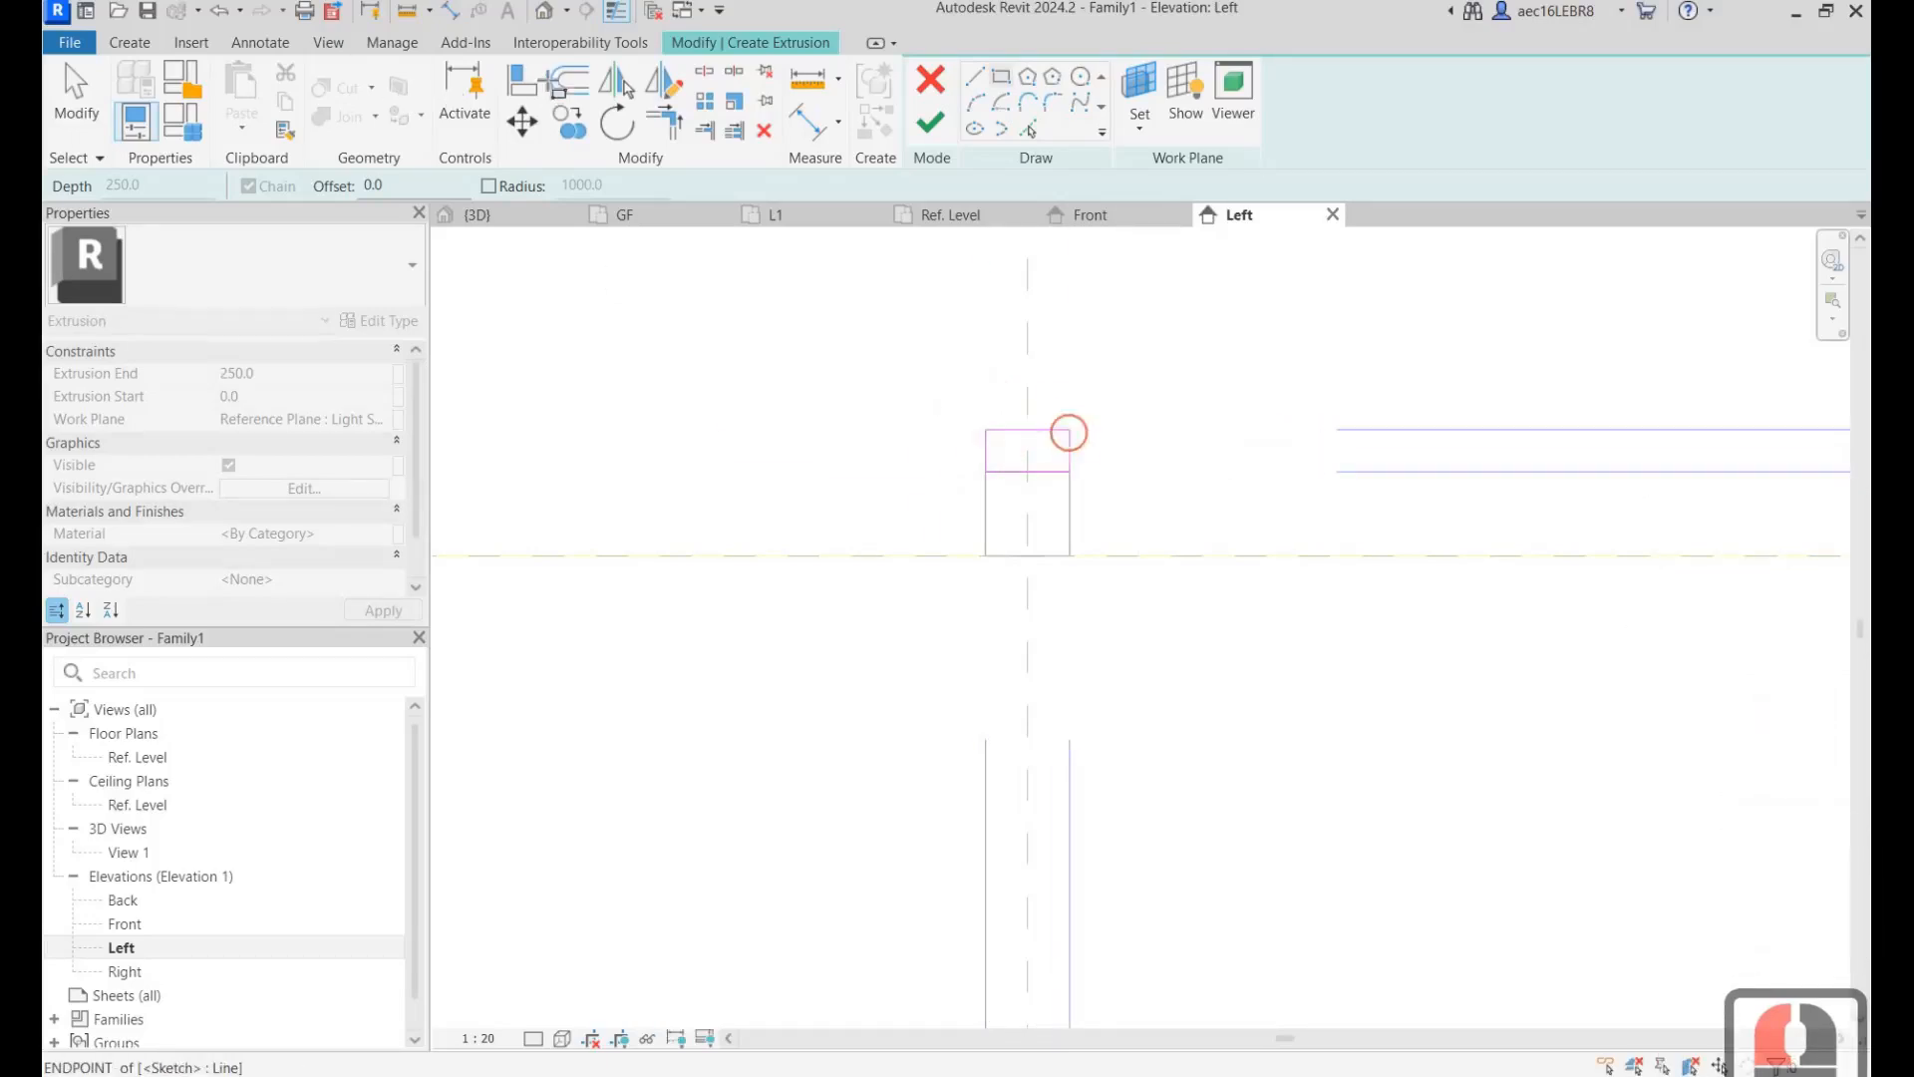
Step: Align the new rectangle's right edge with the right side of the square extrusion below
key(a)
key(l)
click(1071, 499)
click(1071, 450)
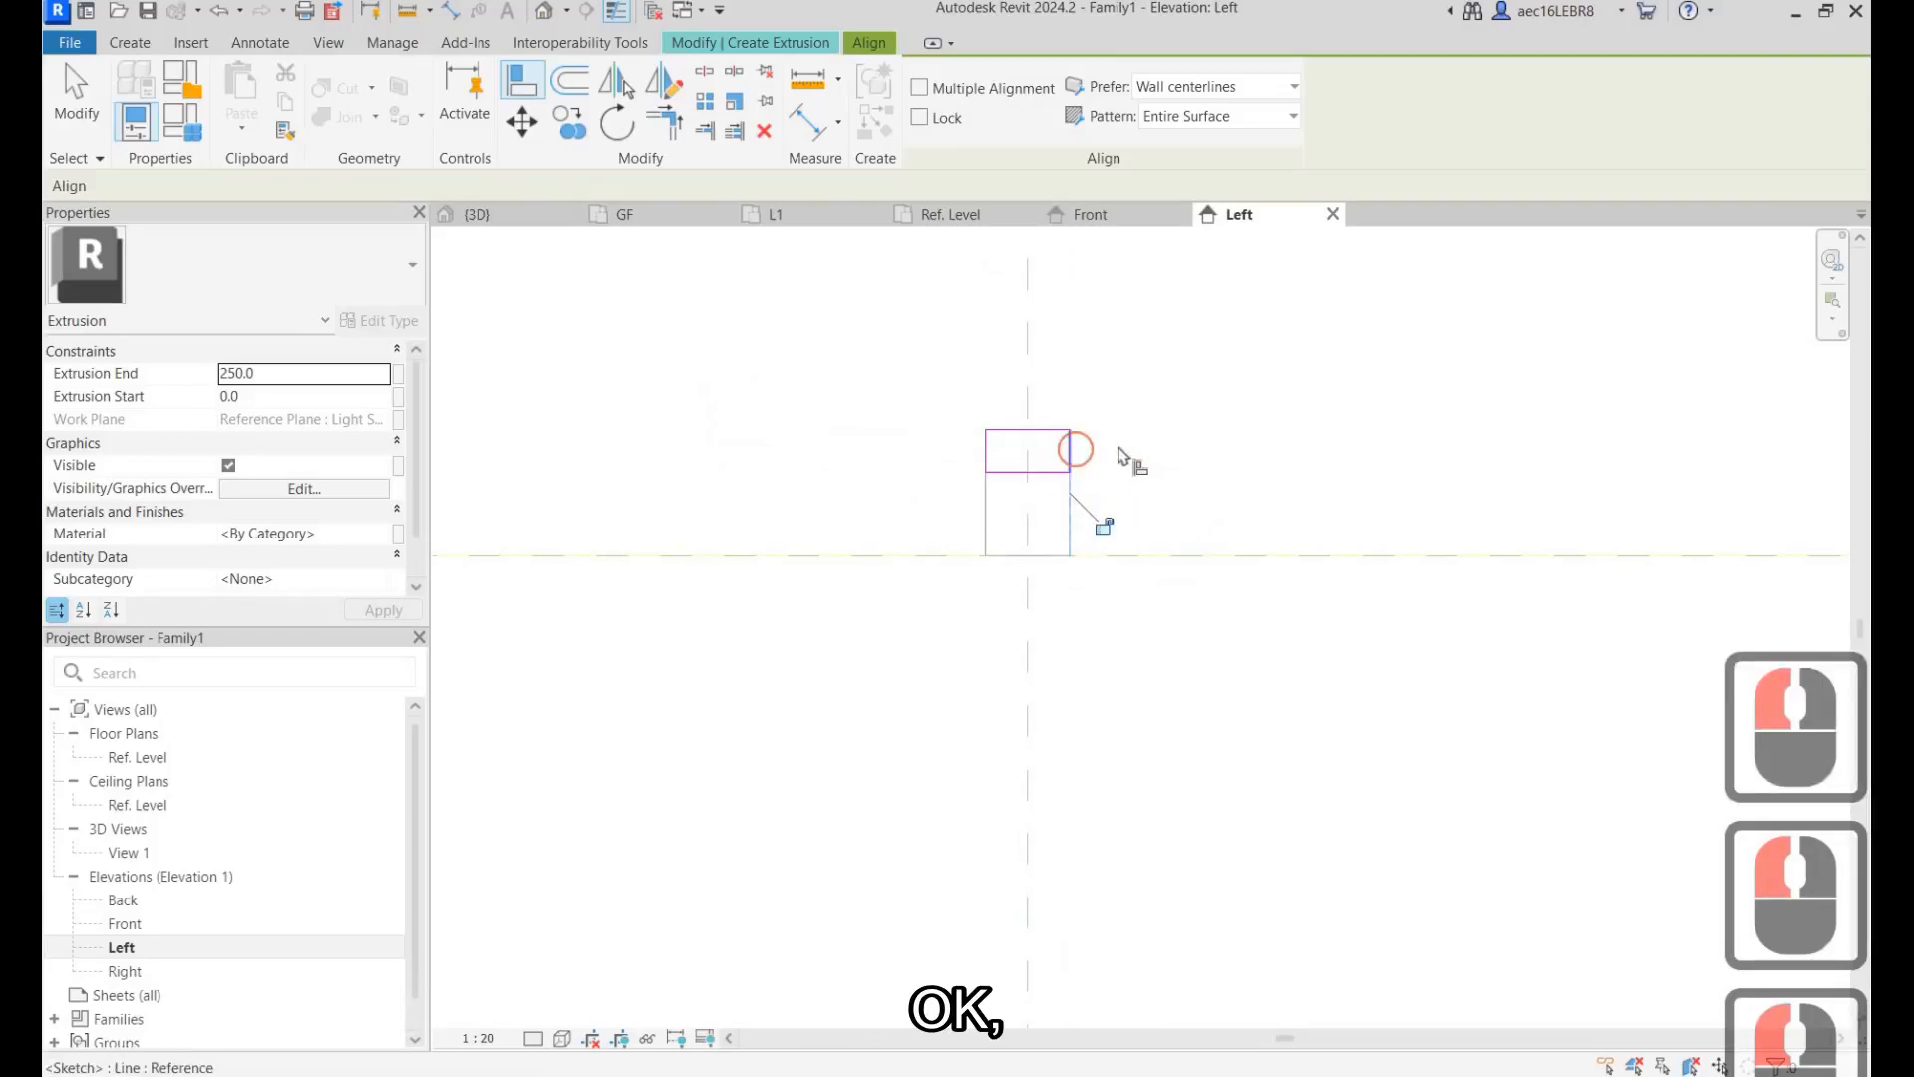
key(Escape)
key(Escape)
Step: Check the thin rectangle's height and finish the second extrusion
click(1046, 431)
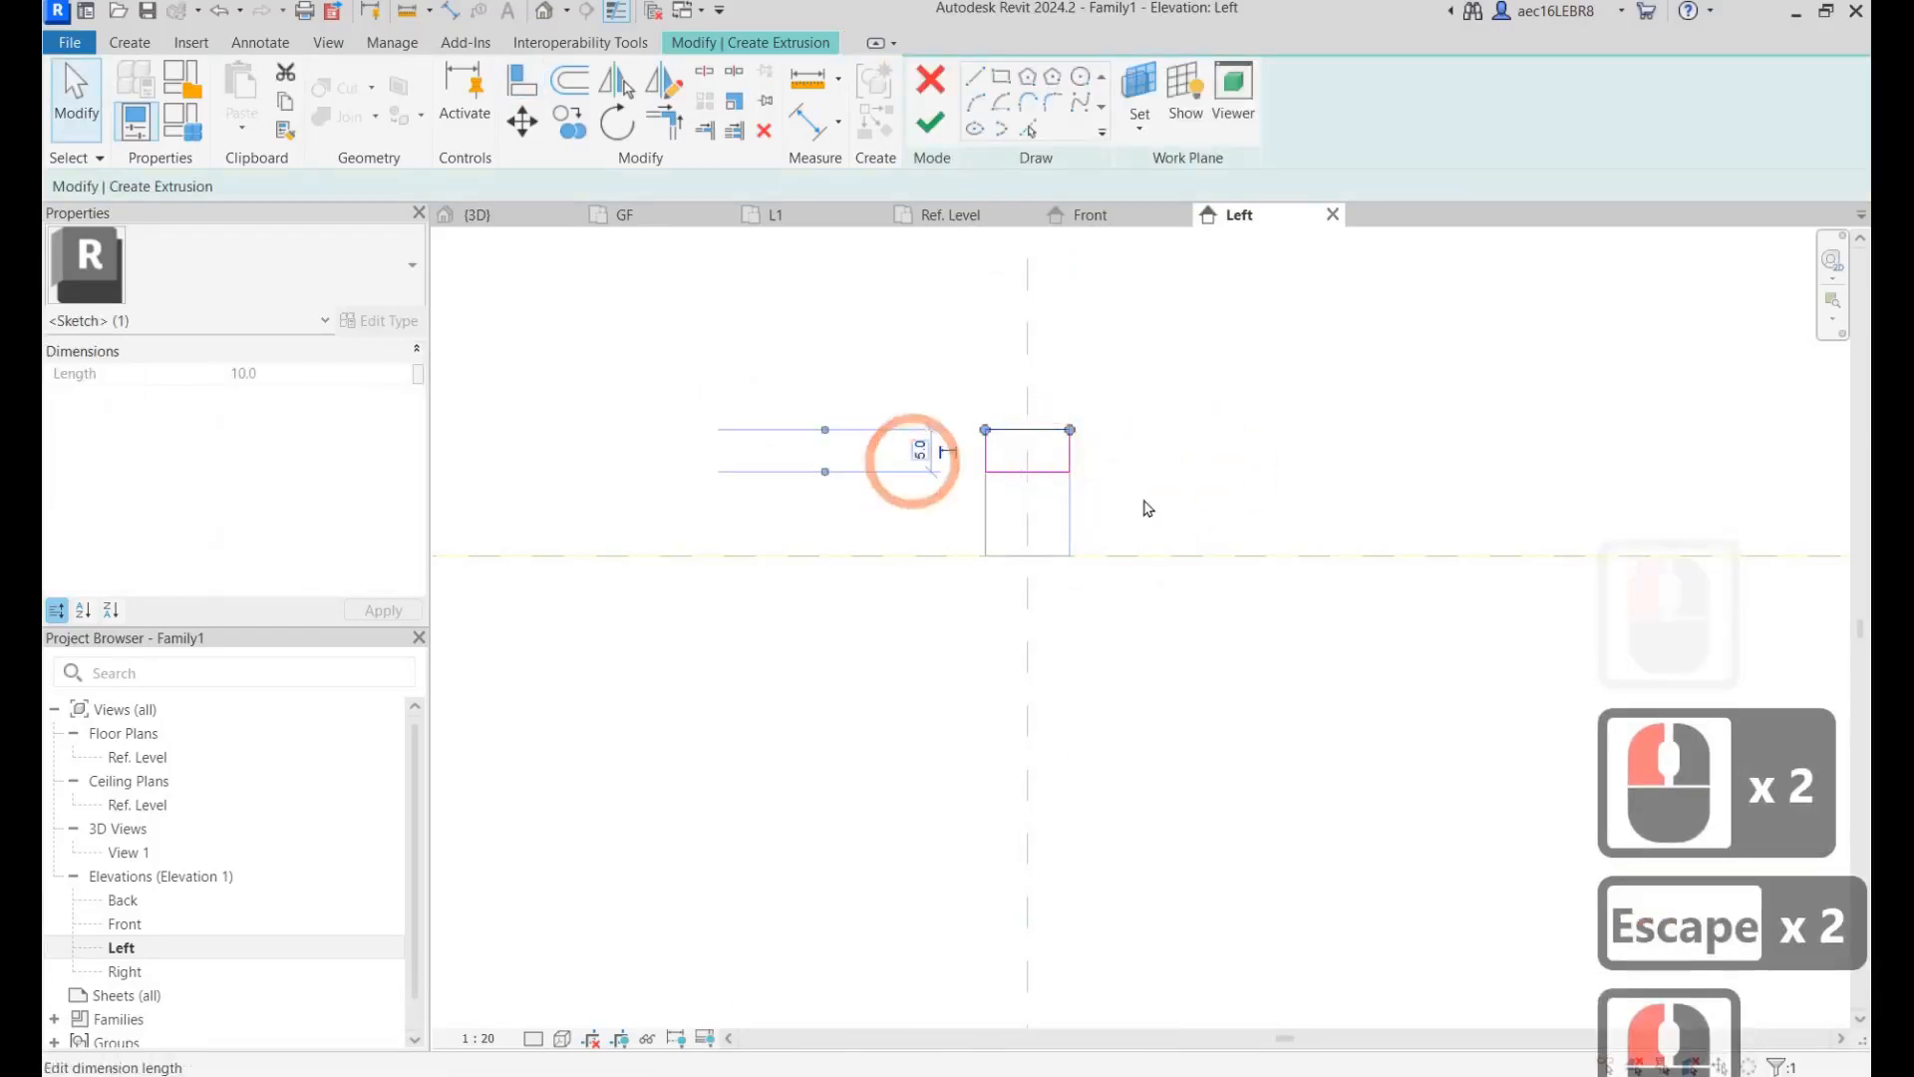
click(913, 458)
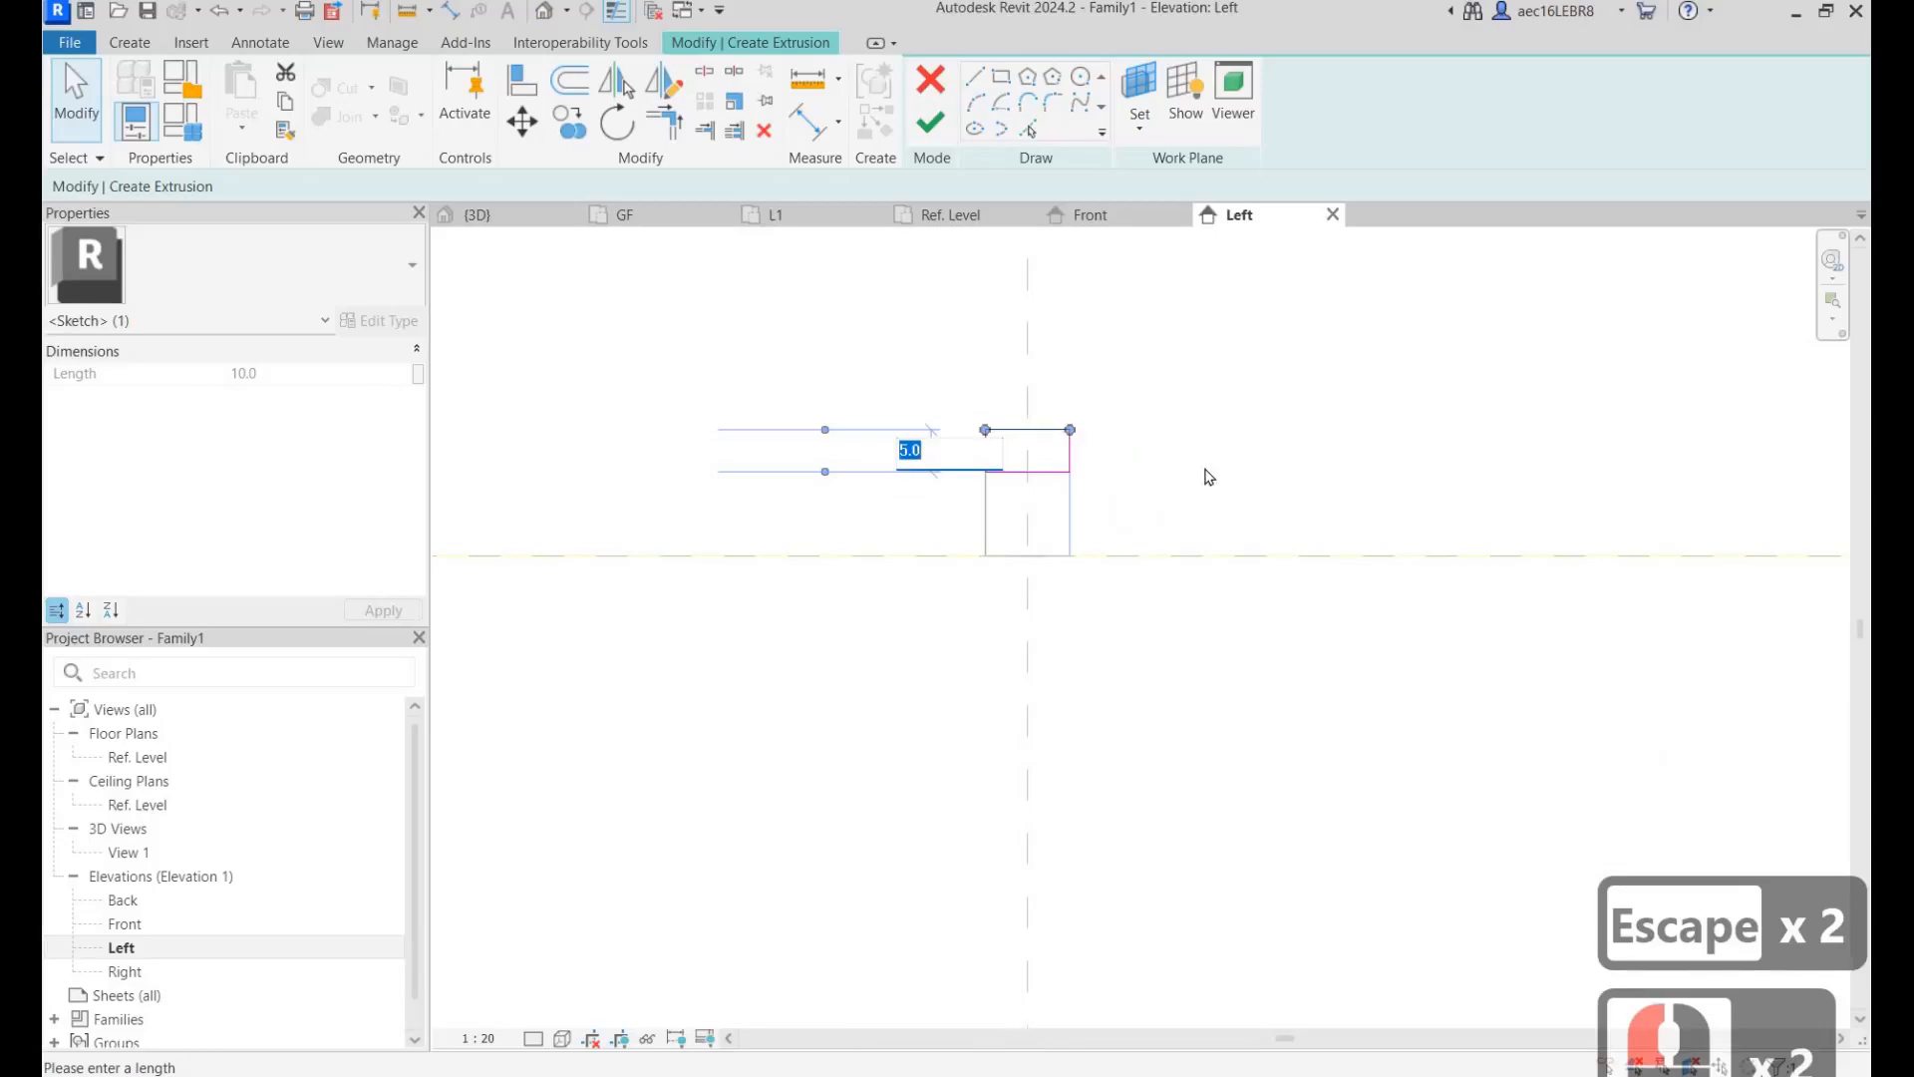
click(1137, 513)
click(1205, 468)
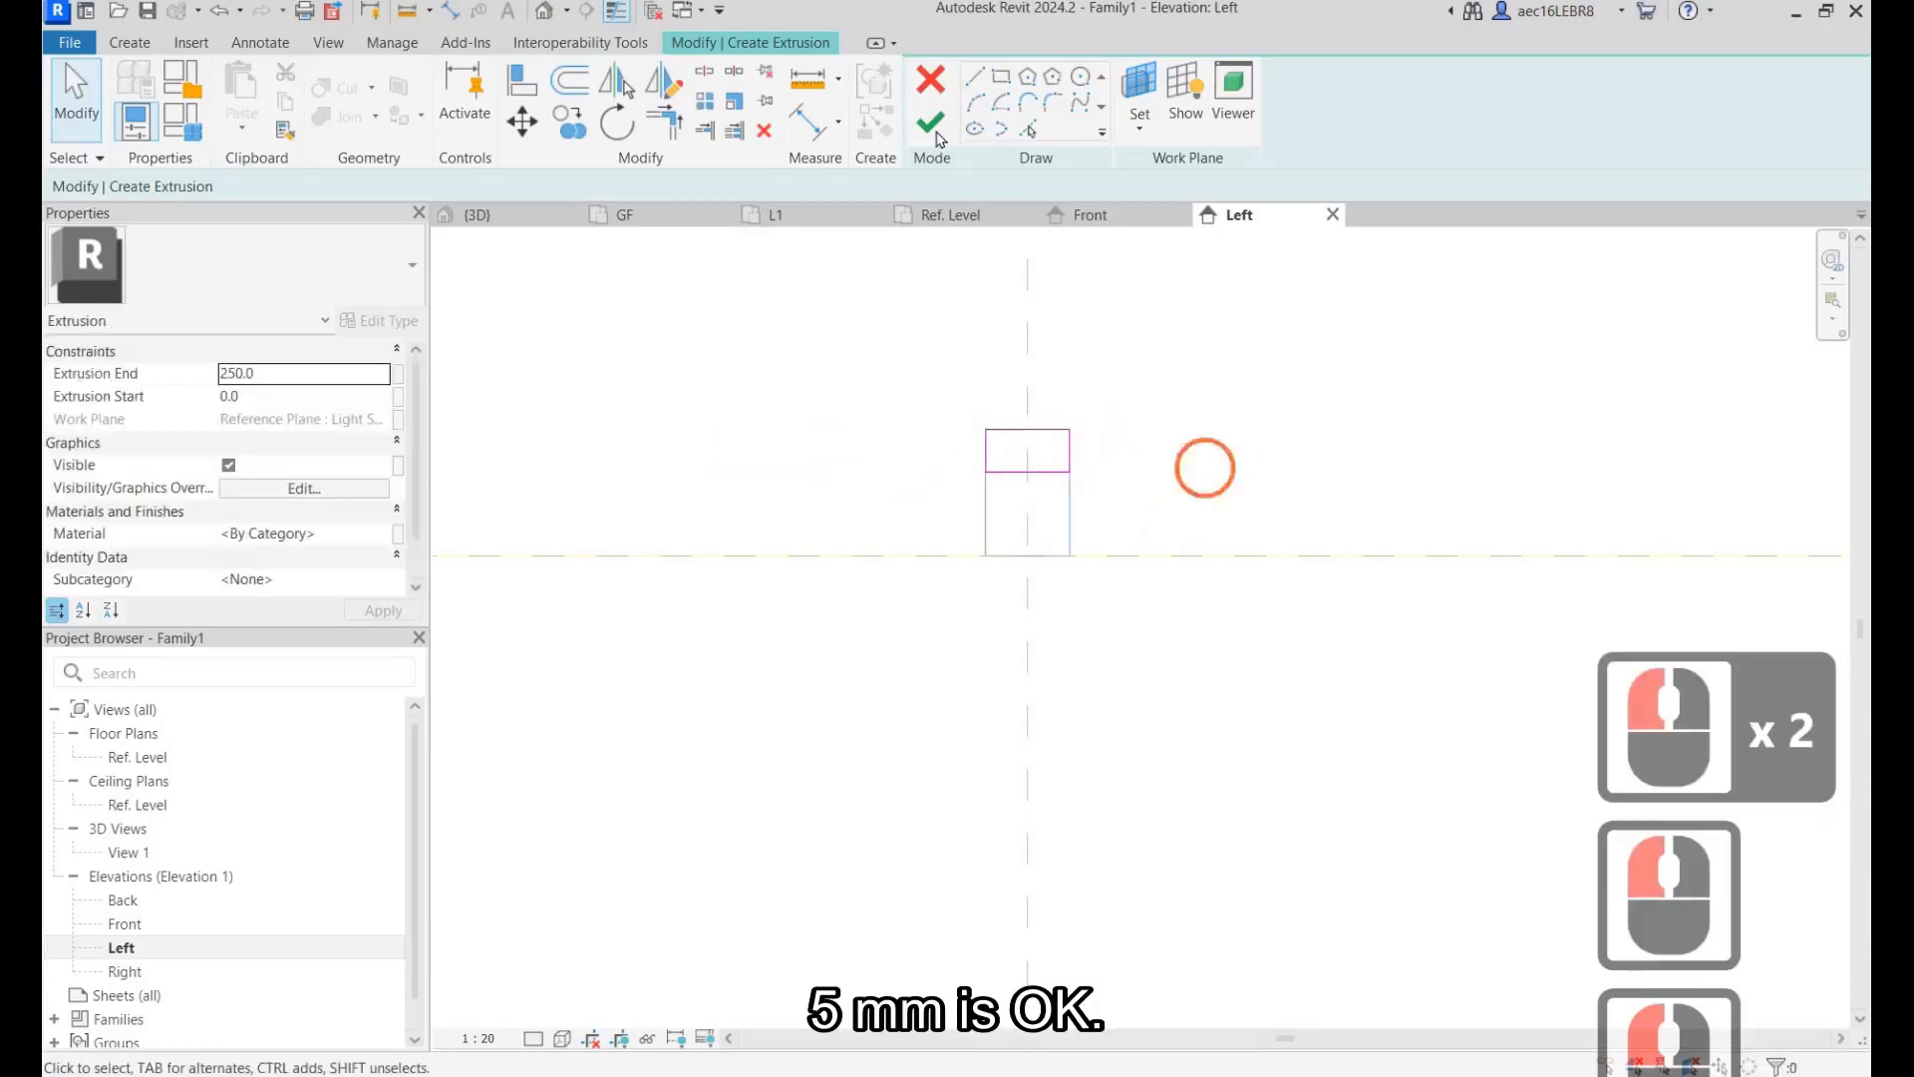
click(930, 122)
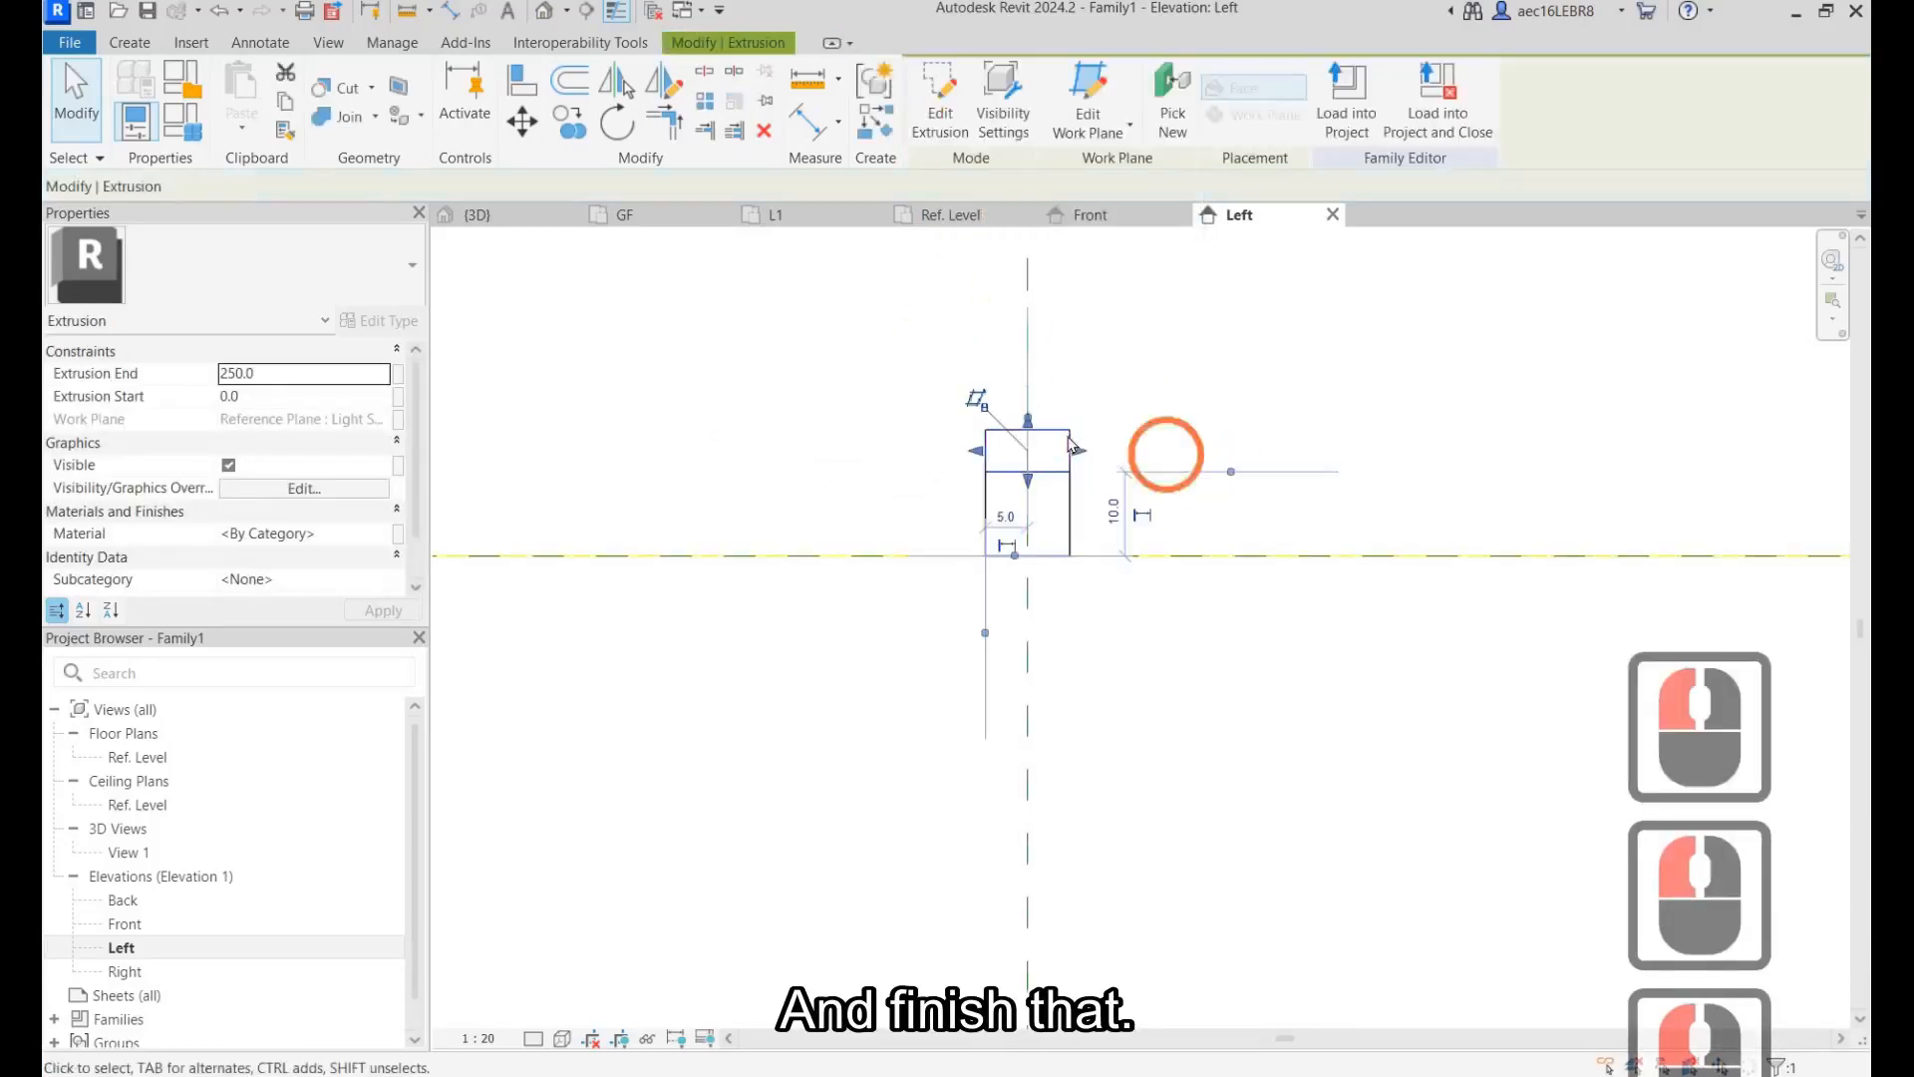
Step: Create a type material parameter named Diffuser and associate it with the lower extrusion's material
click(1070, 508)
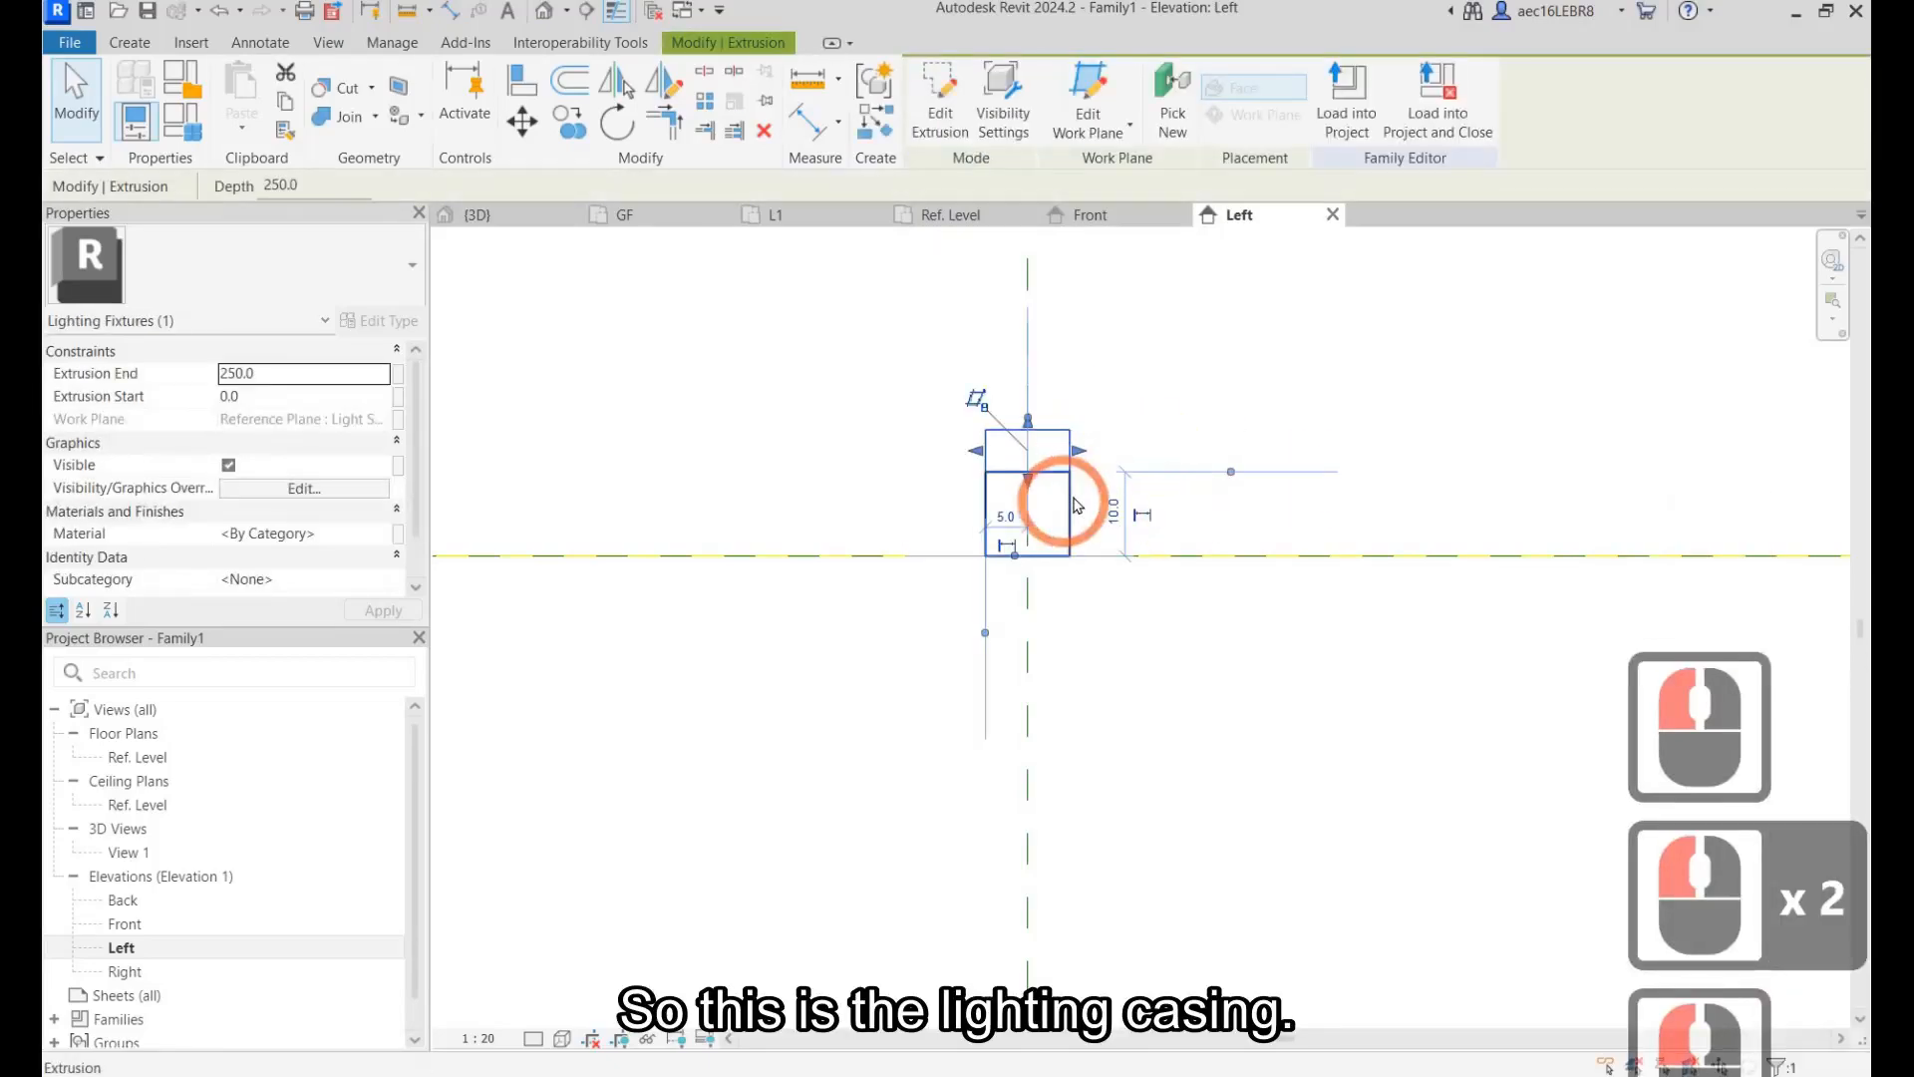
click(1064, 482)
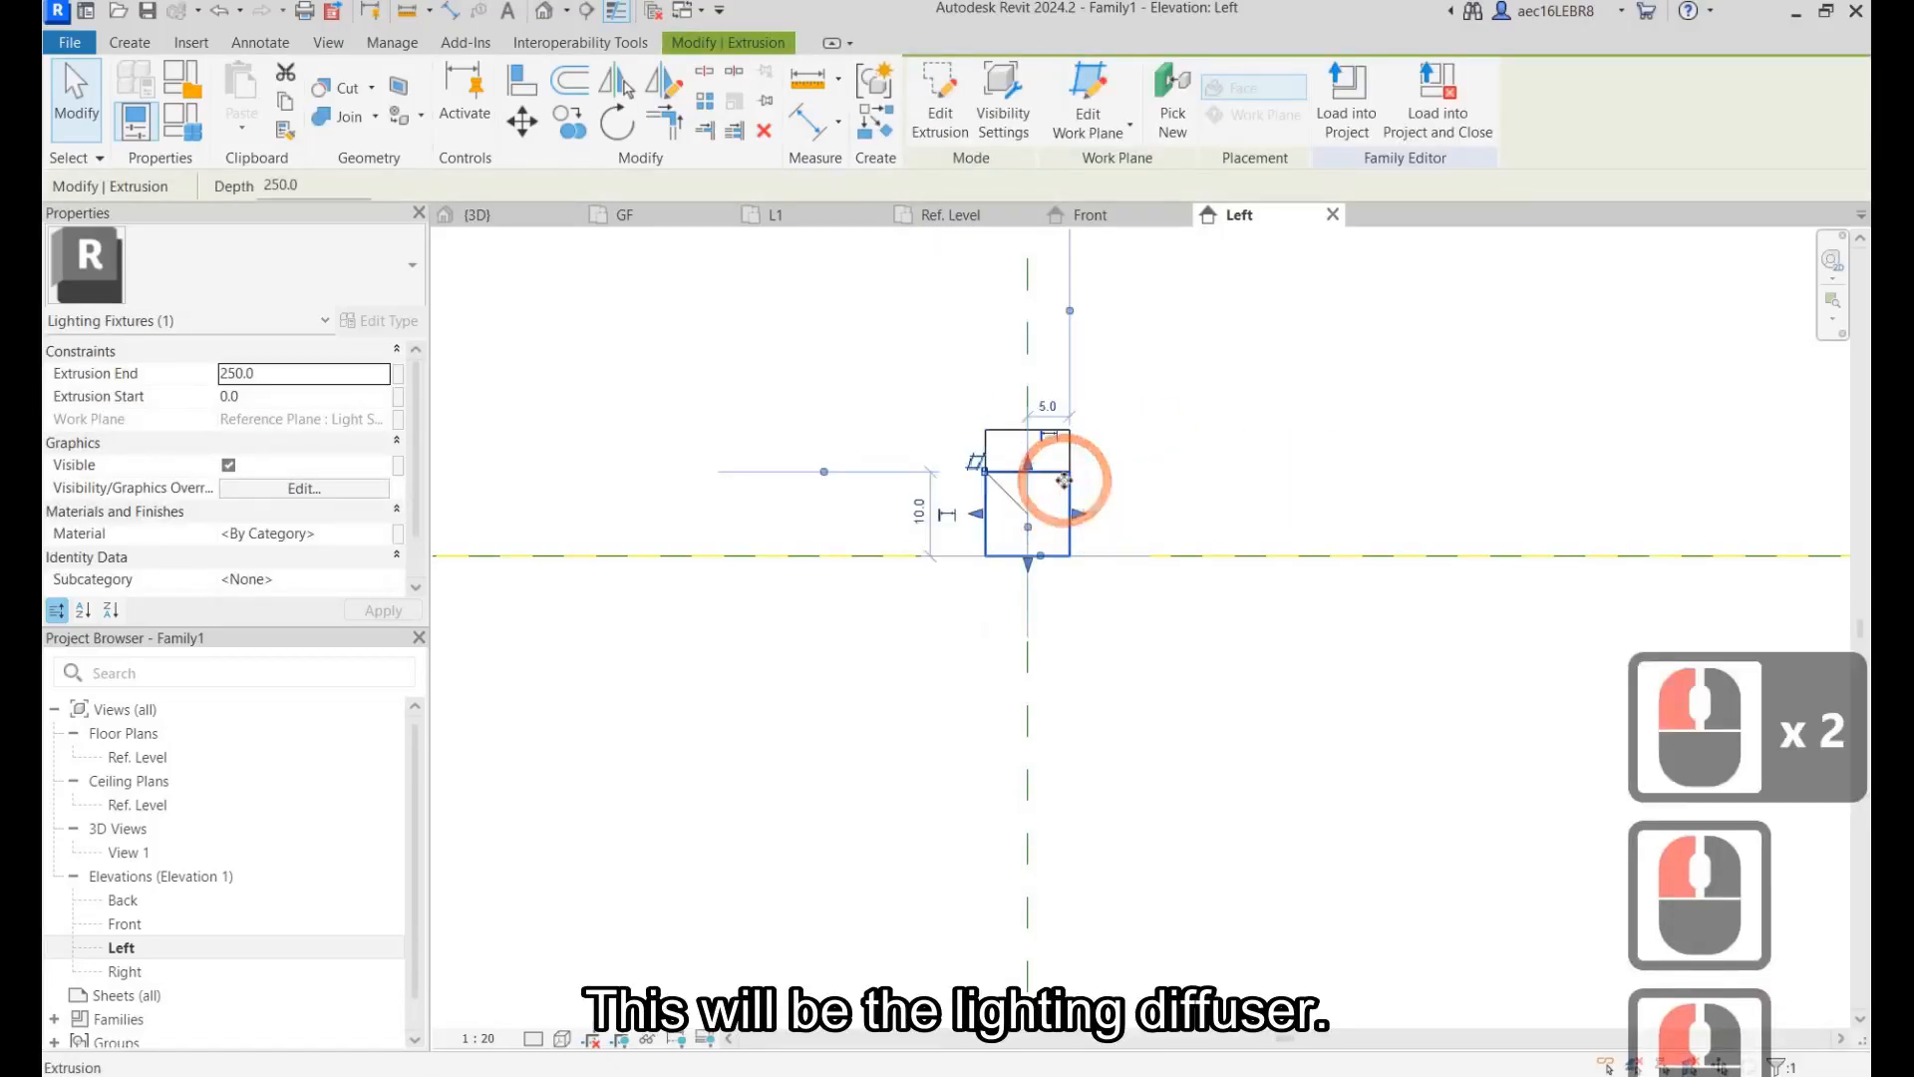
click(399, 535)
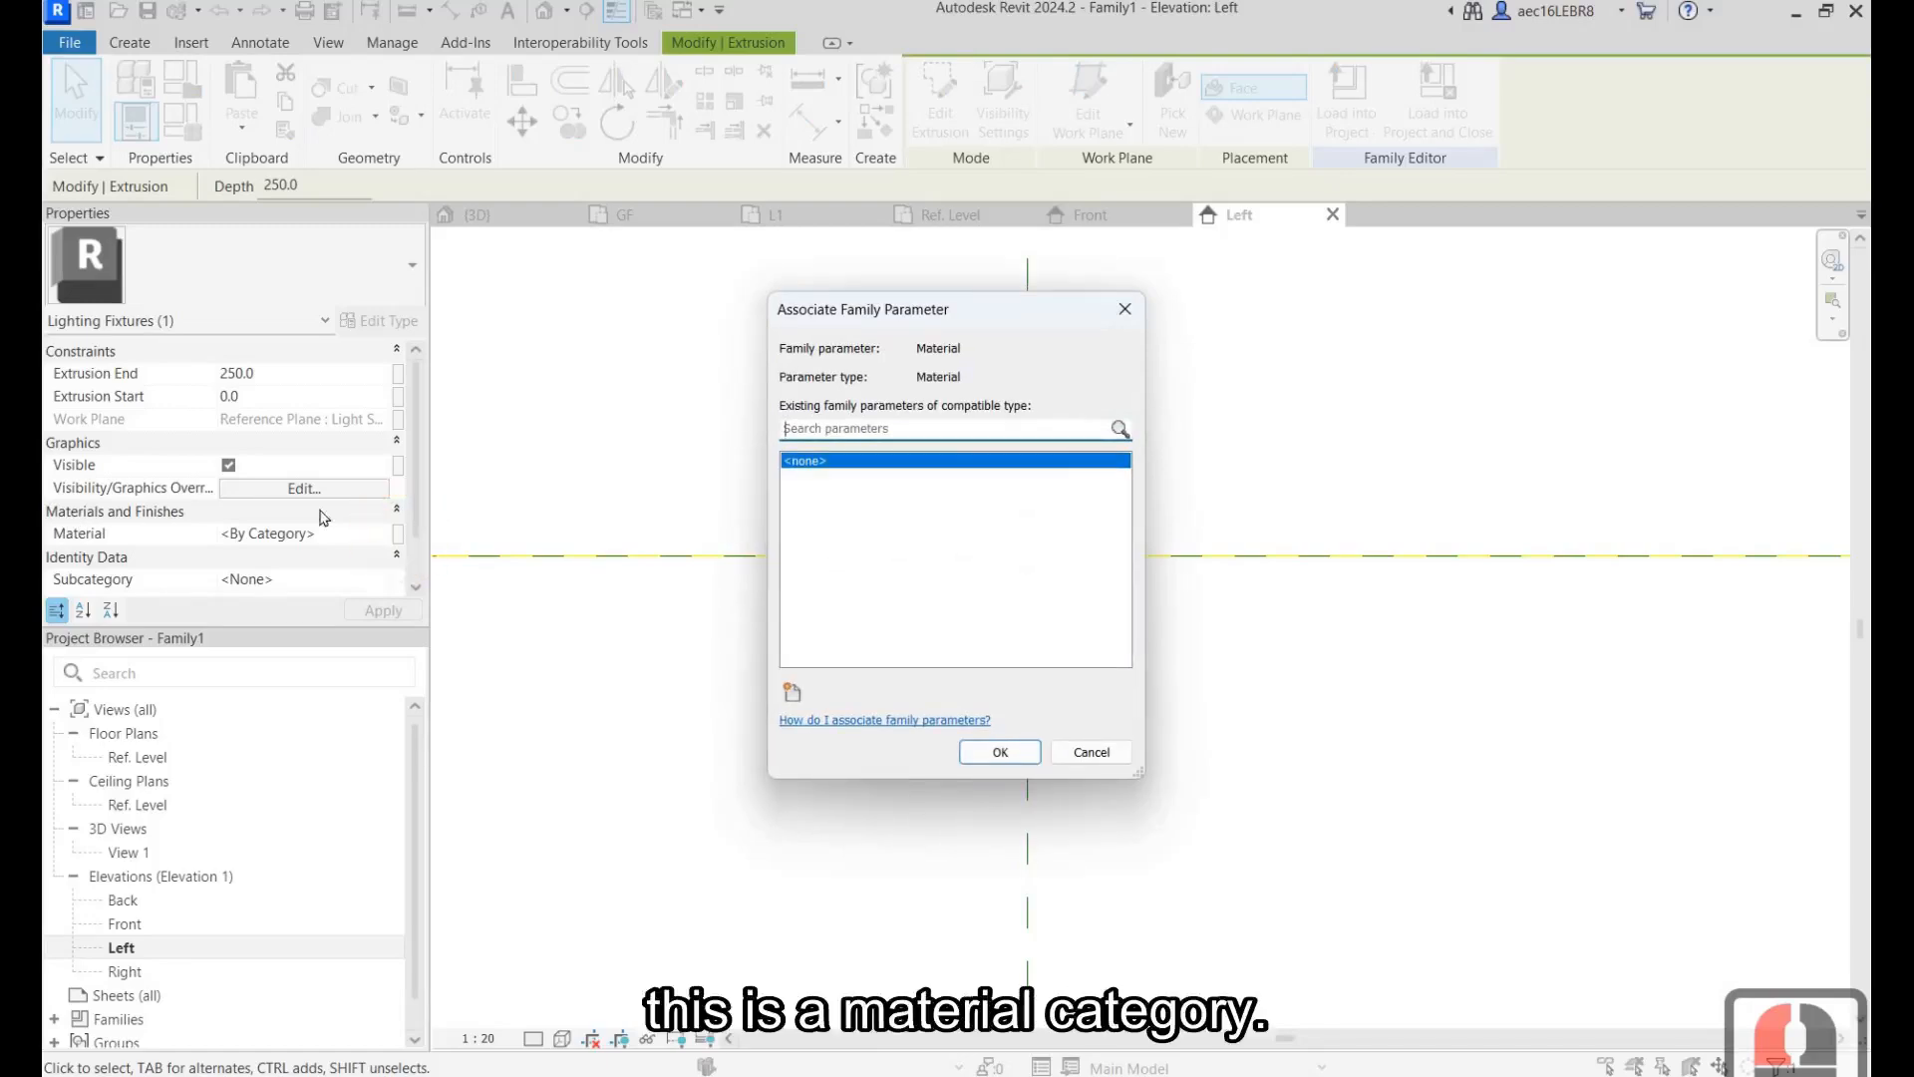
click(795, 691)
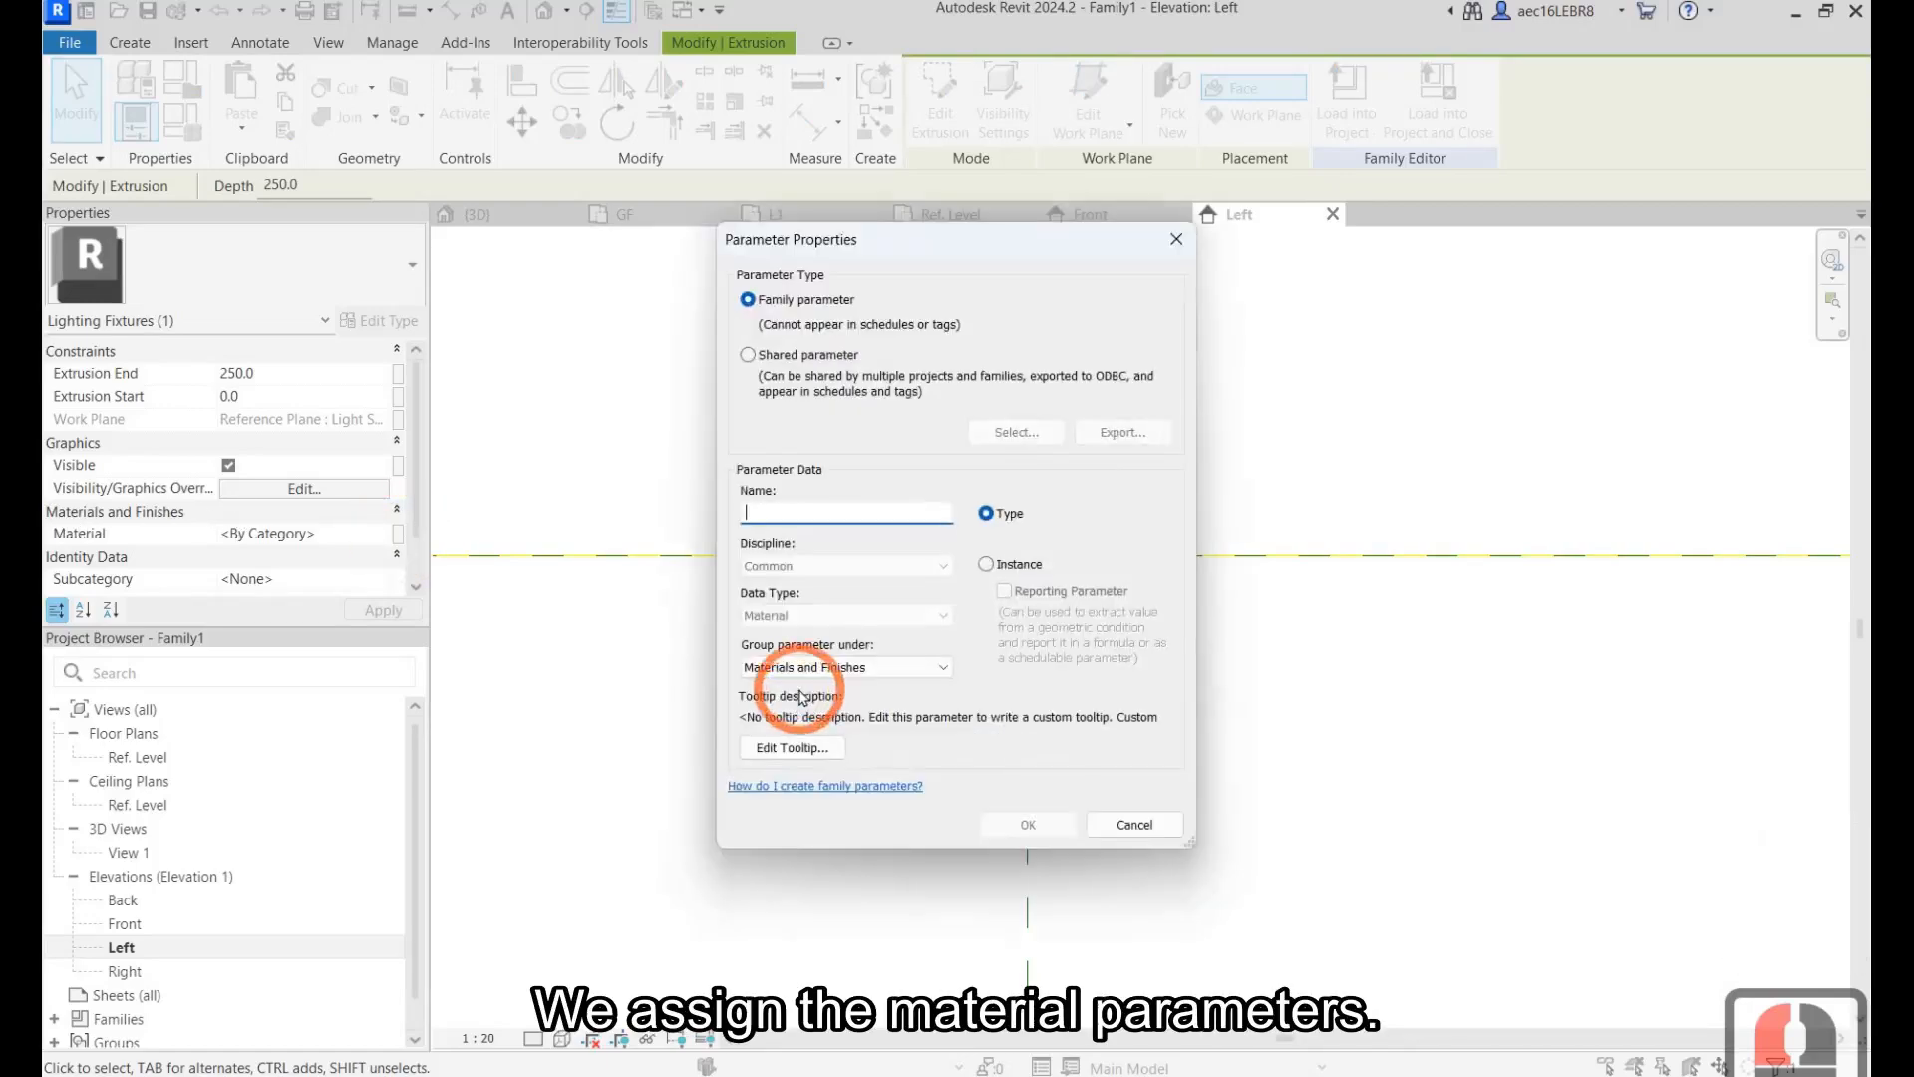
text(Diffuser)
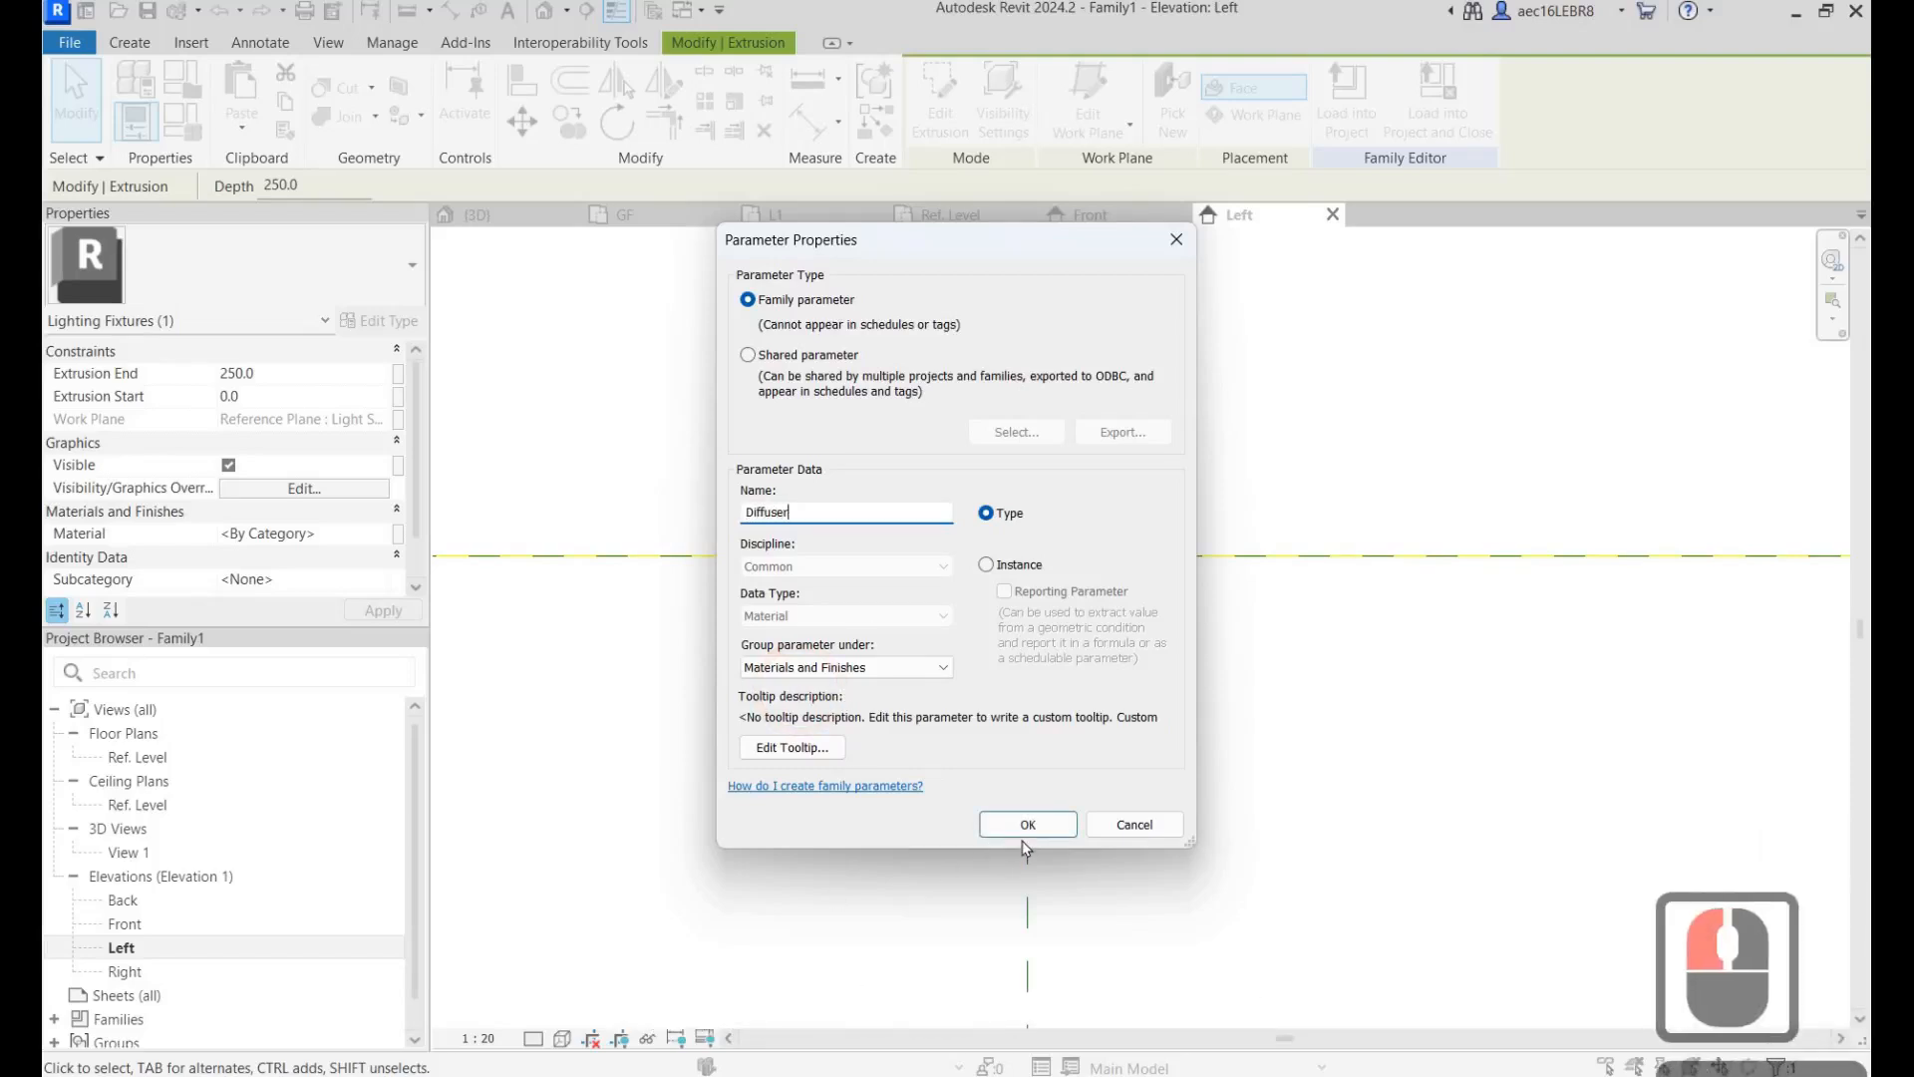
click(1028, 825)
click(1028, 825)
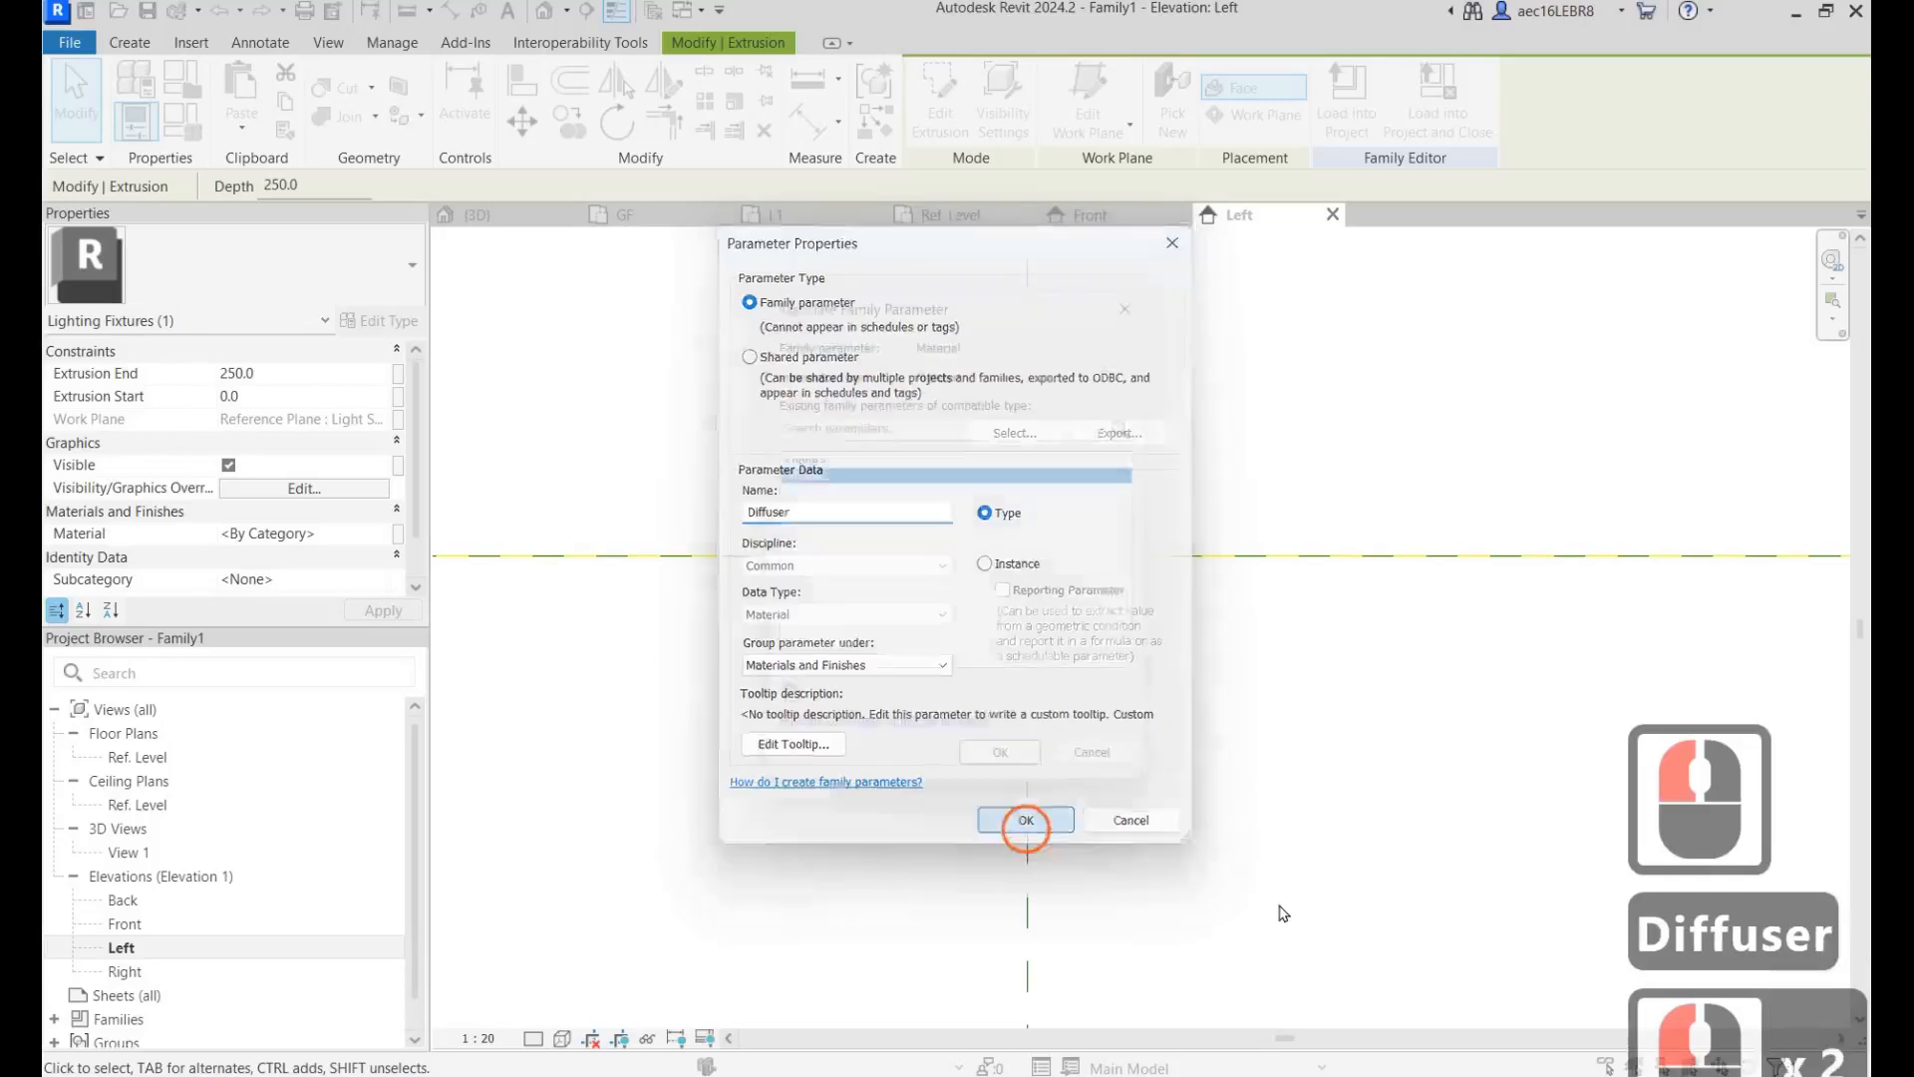
click(1027, 748)
click(1279, 904)
Step: Create a type material parameter named casing and associate it with the thin upper extrusion's material
click(1073, 453)
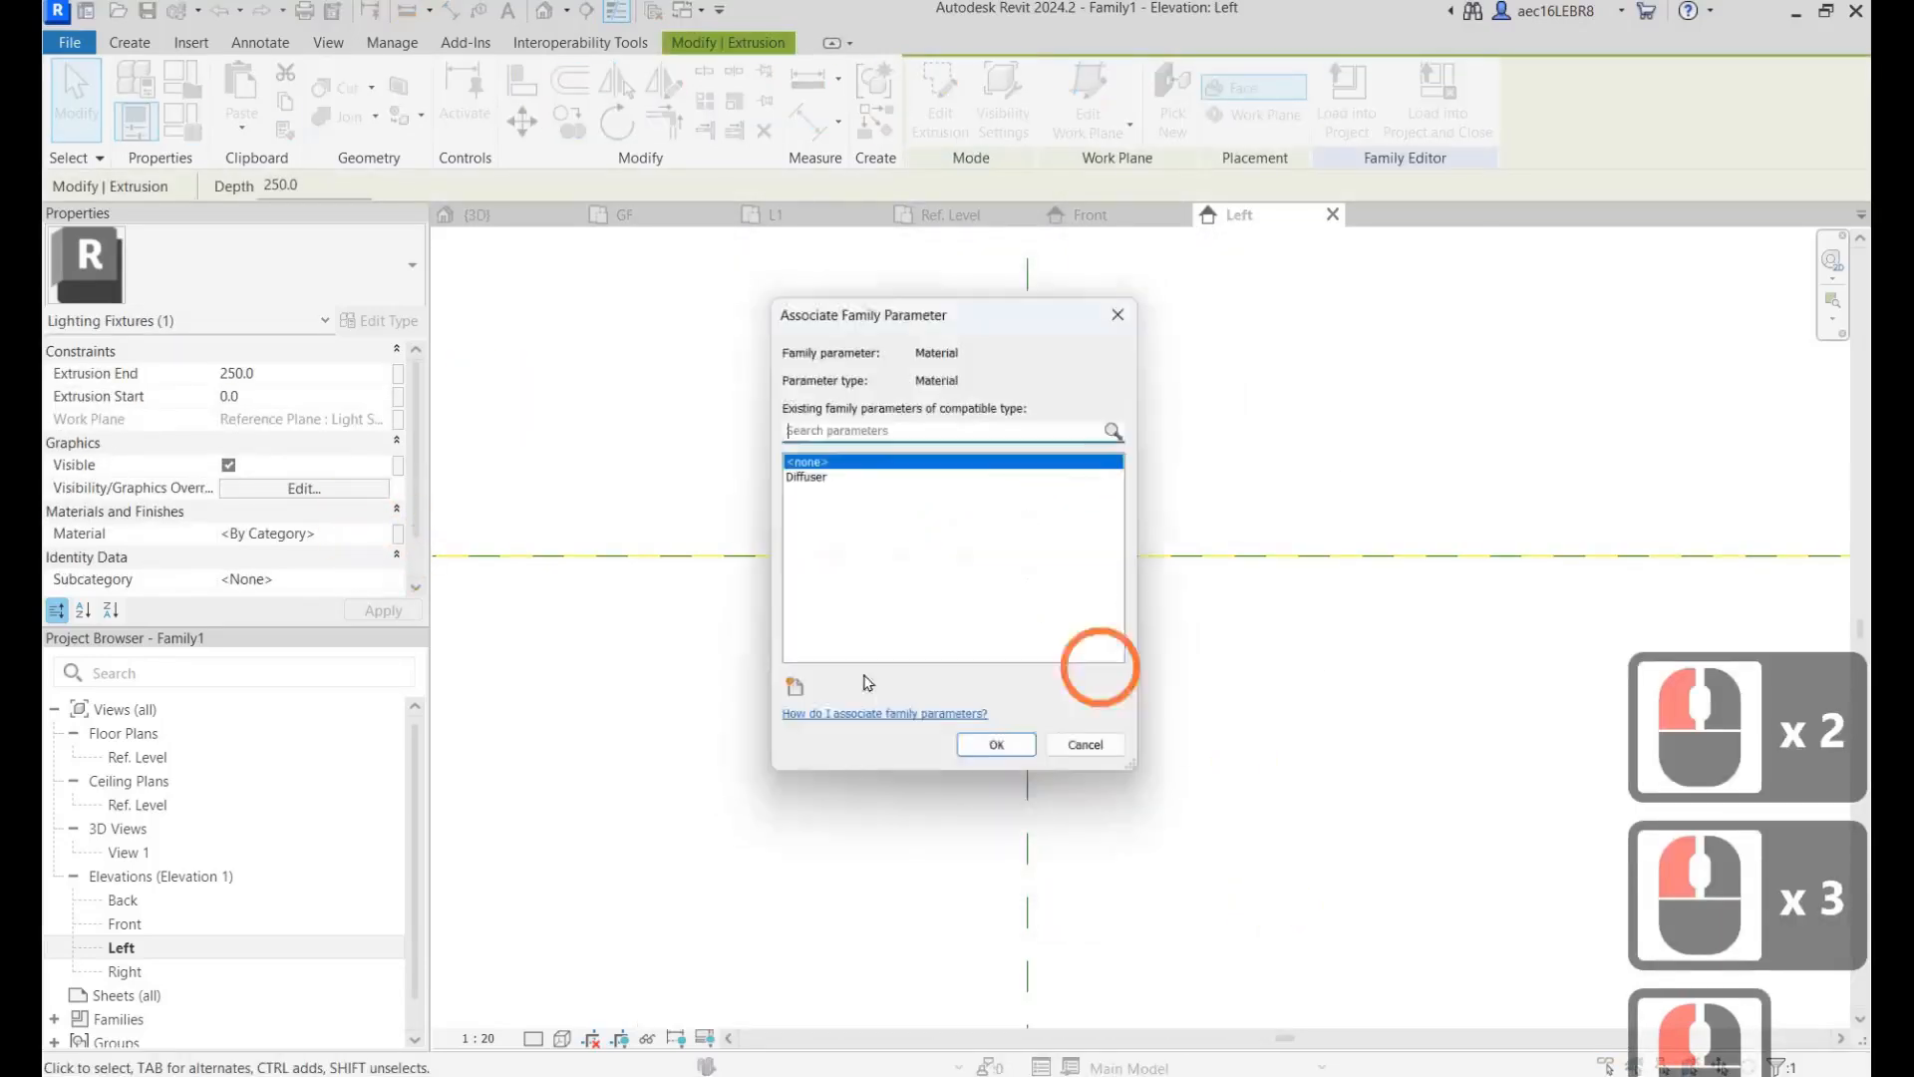
click(791, 688)
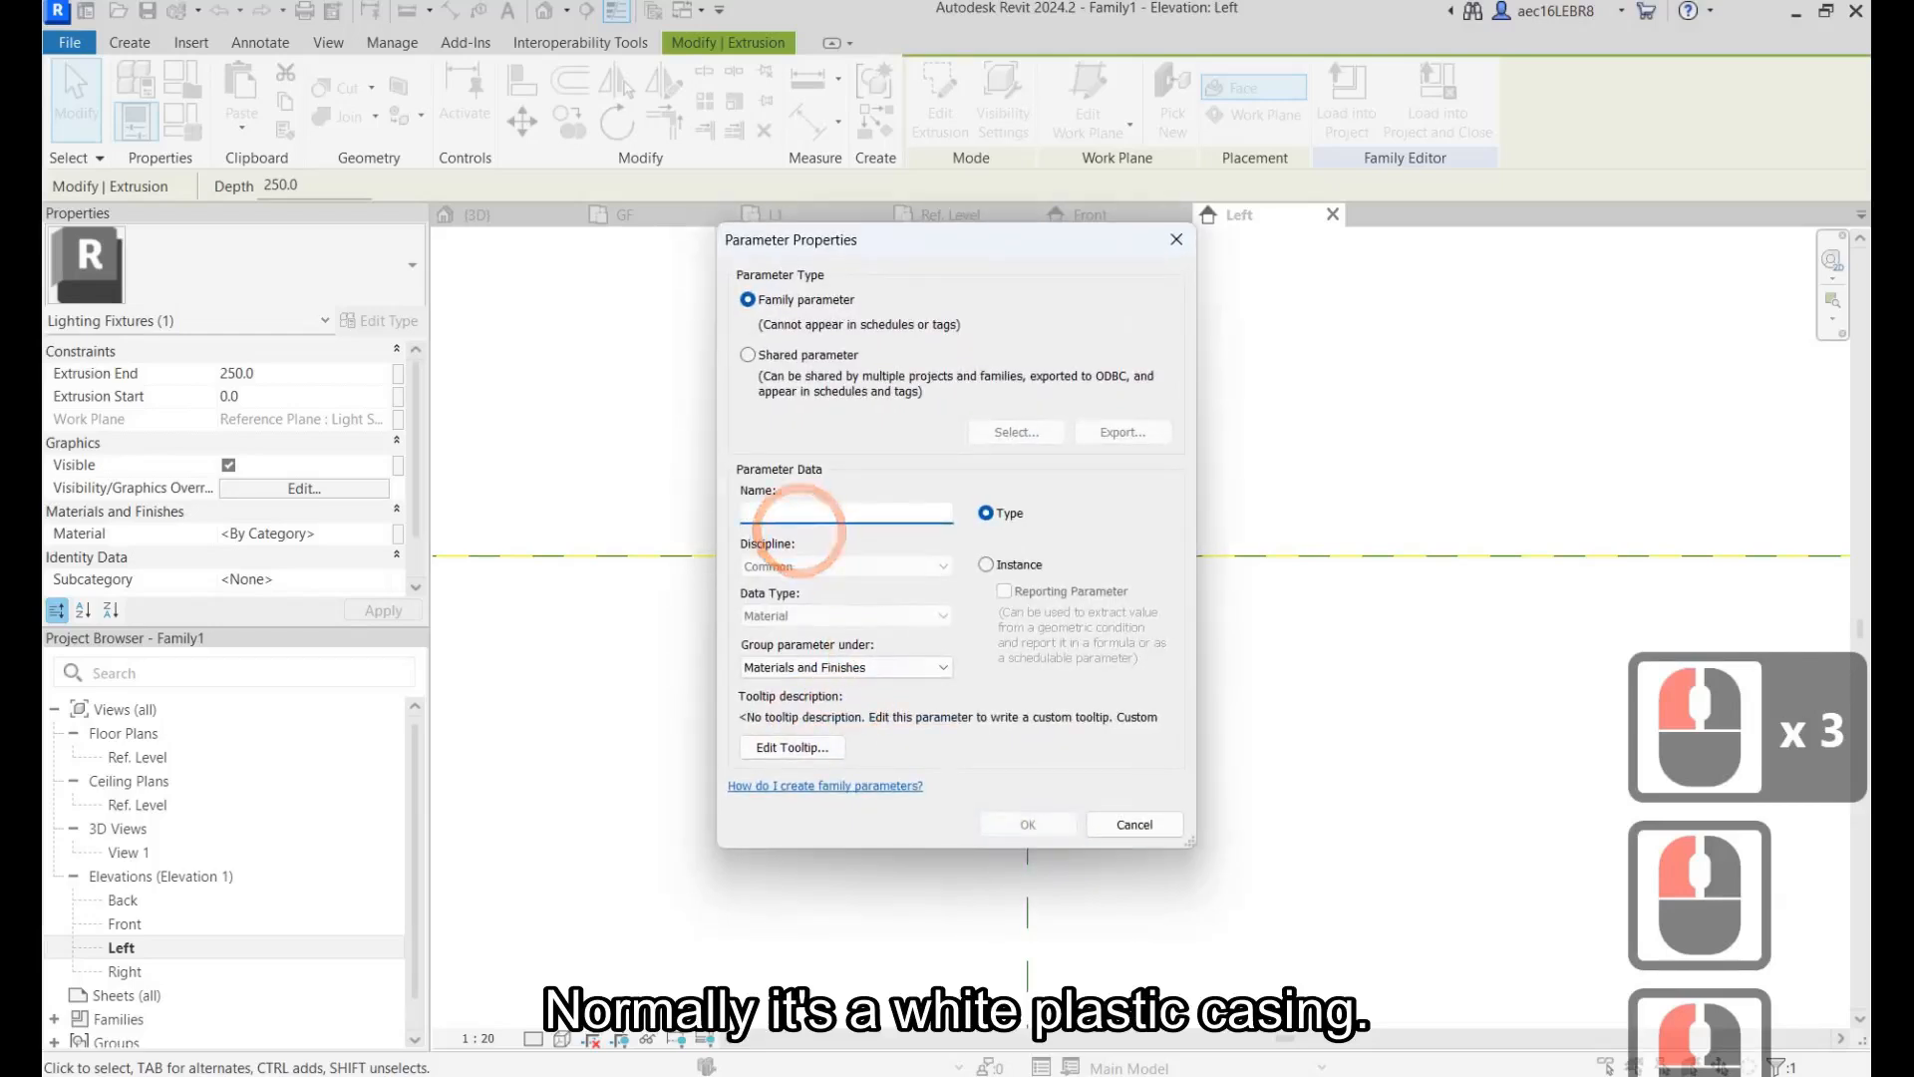
text(casin)
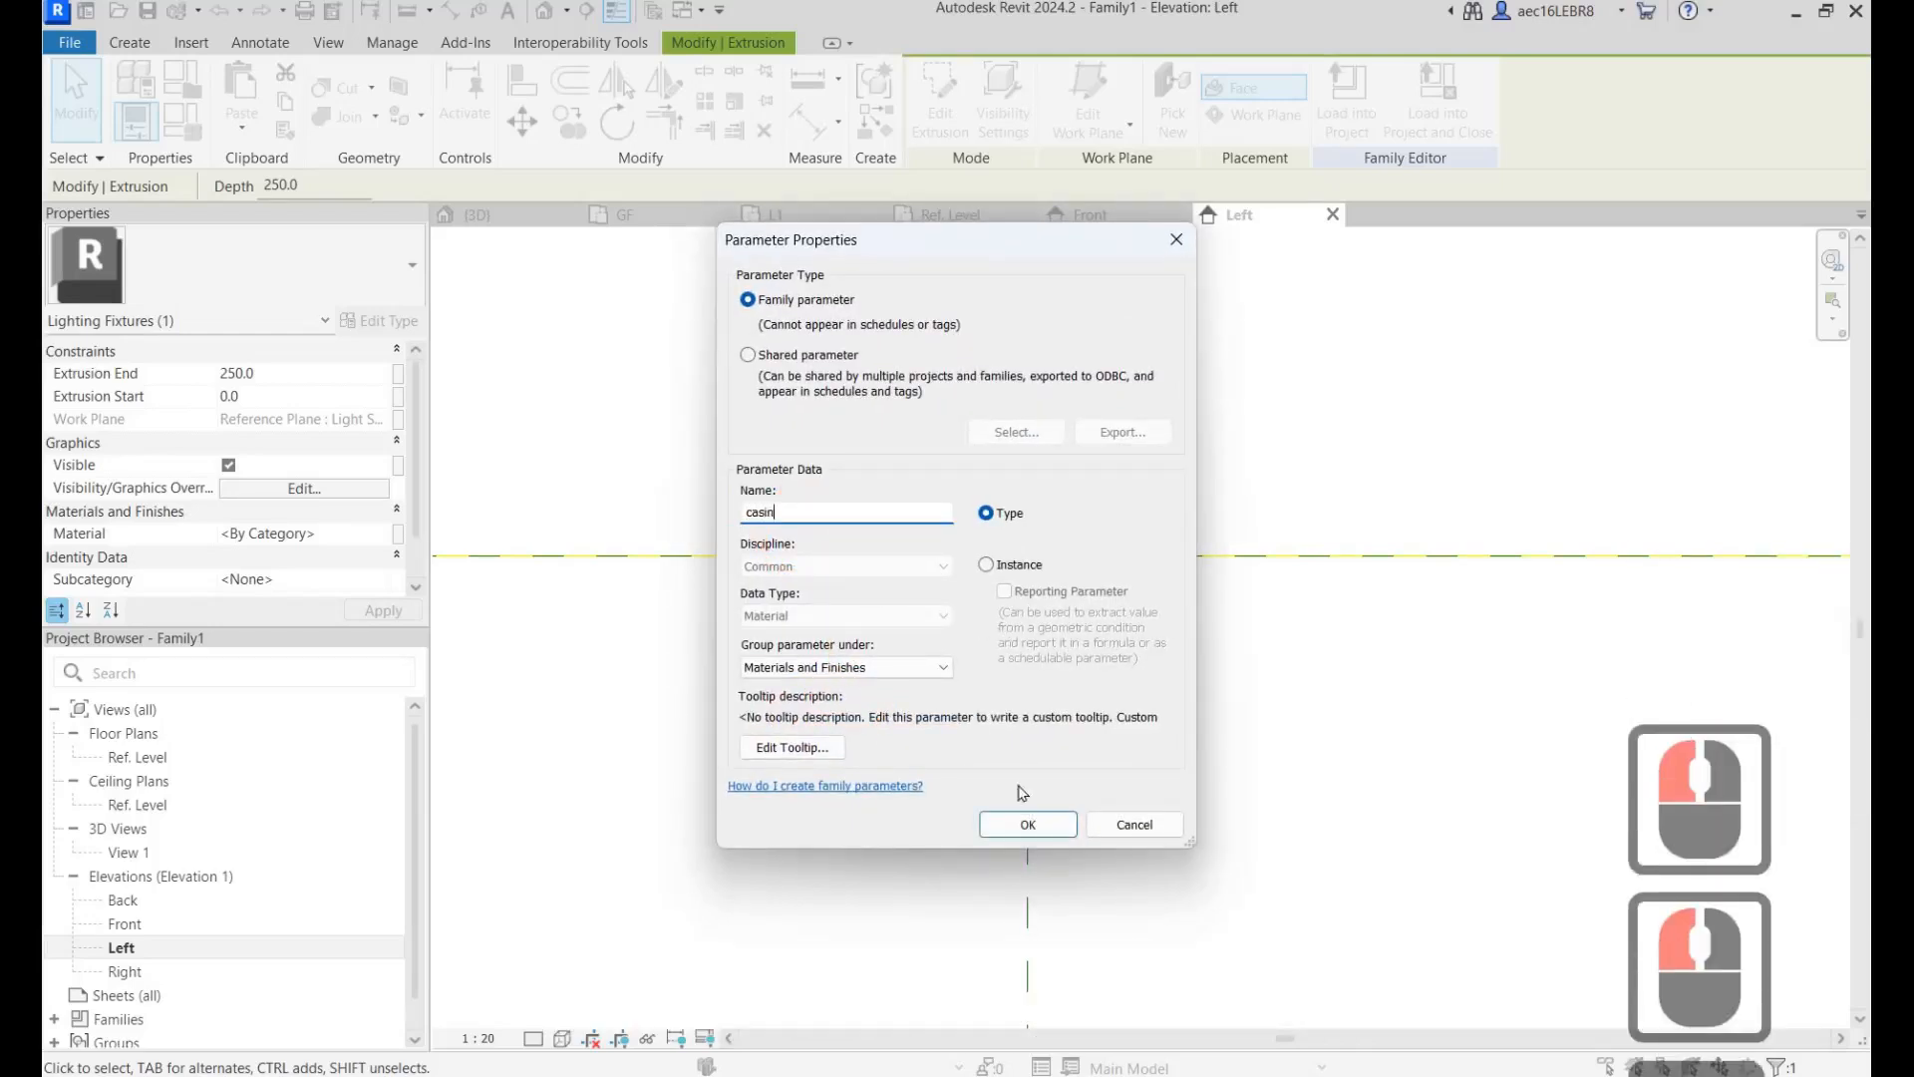
text(g)
click(1026, 824)
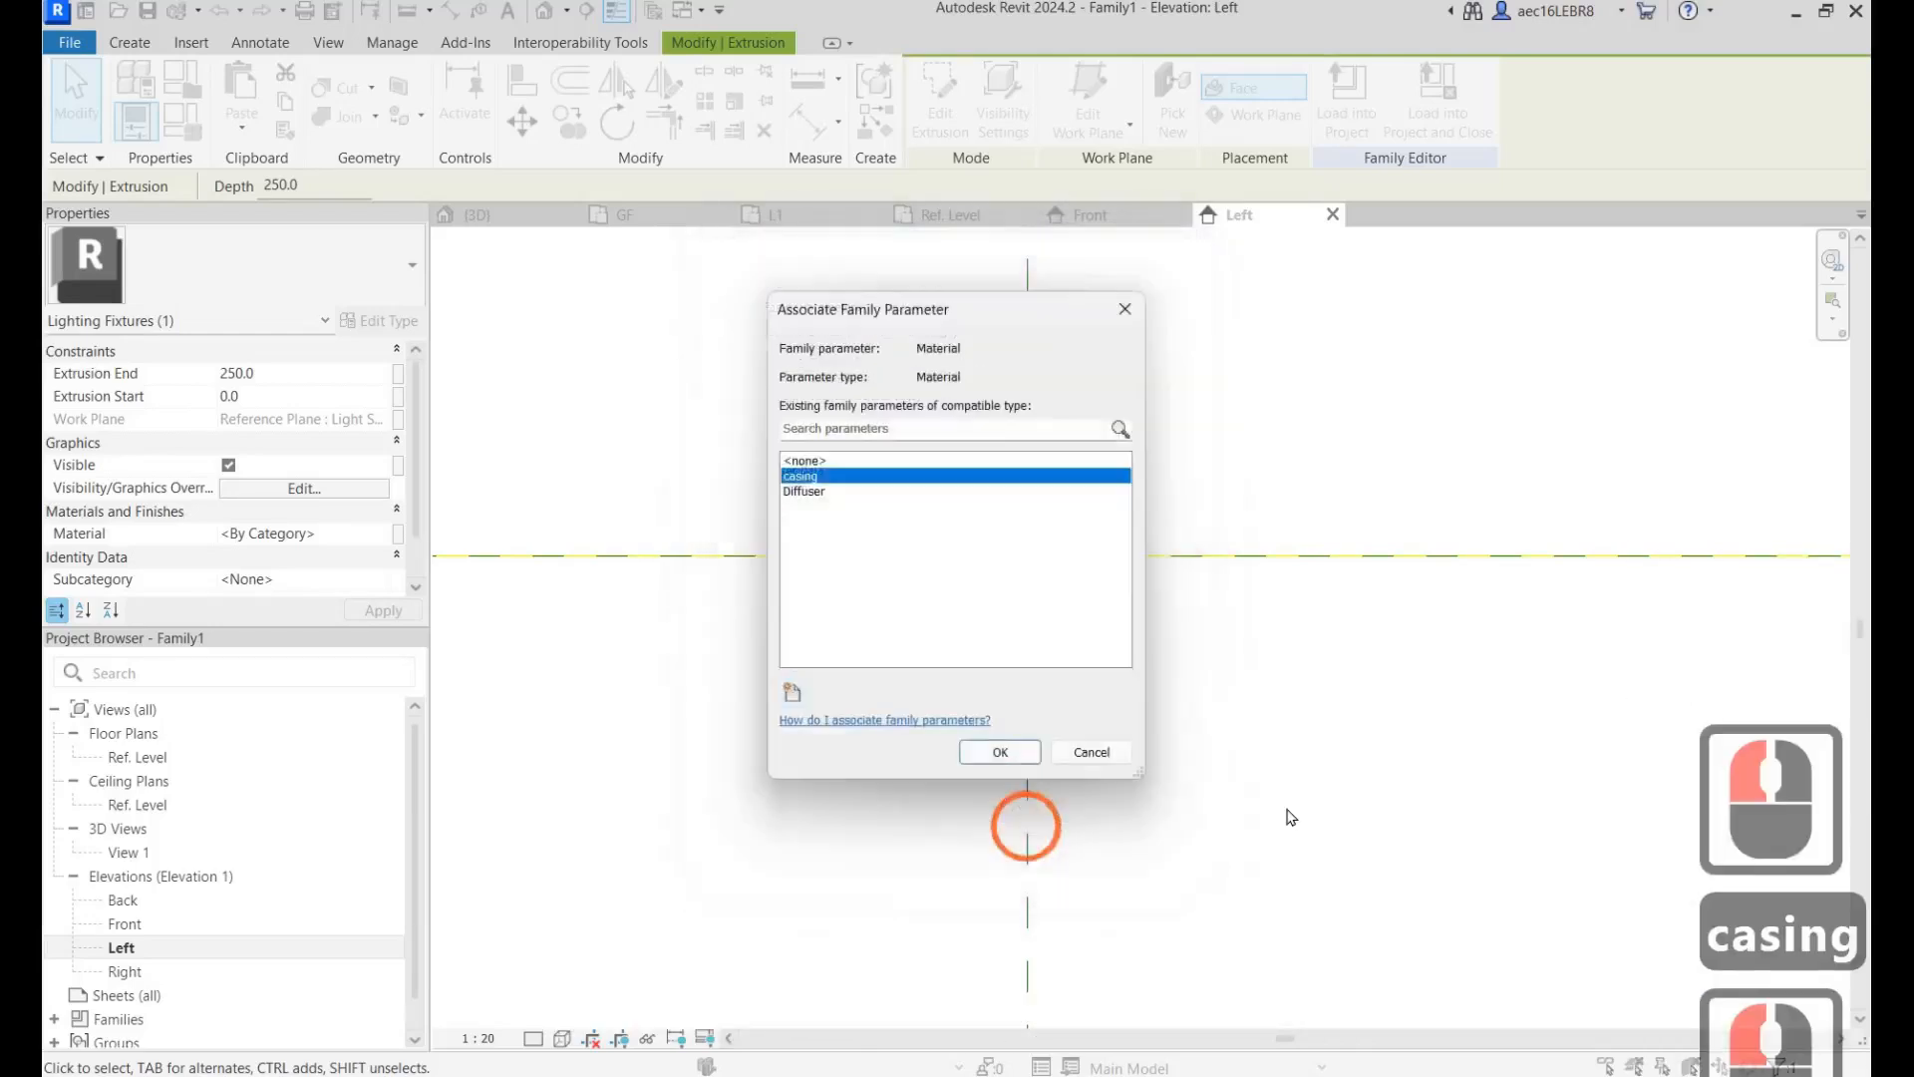
click(1009, 745)
click(1286, 807)
Step: In the Front elevation, draw two vertical reference planes, one on each side of the centre plane
double_click(130, 929)
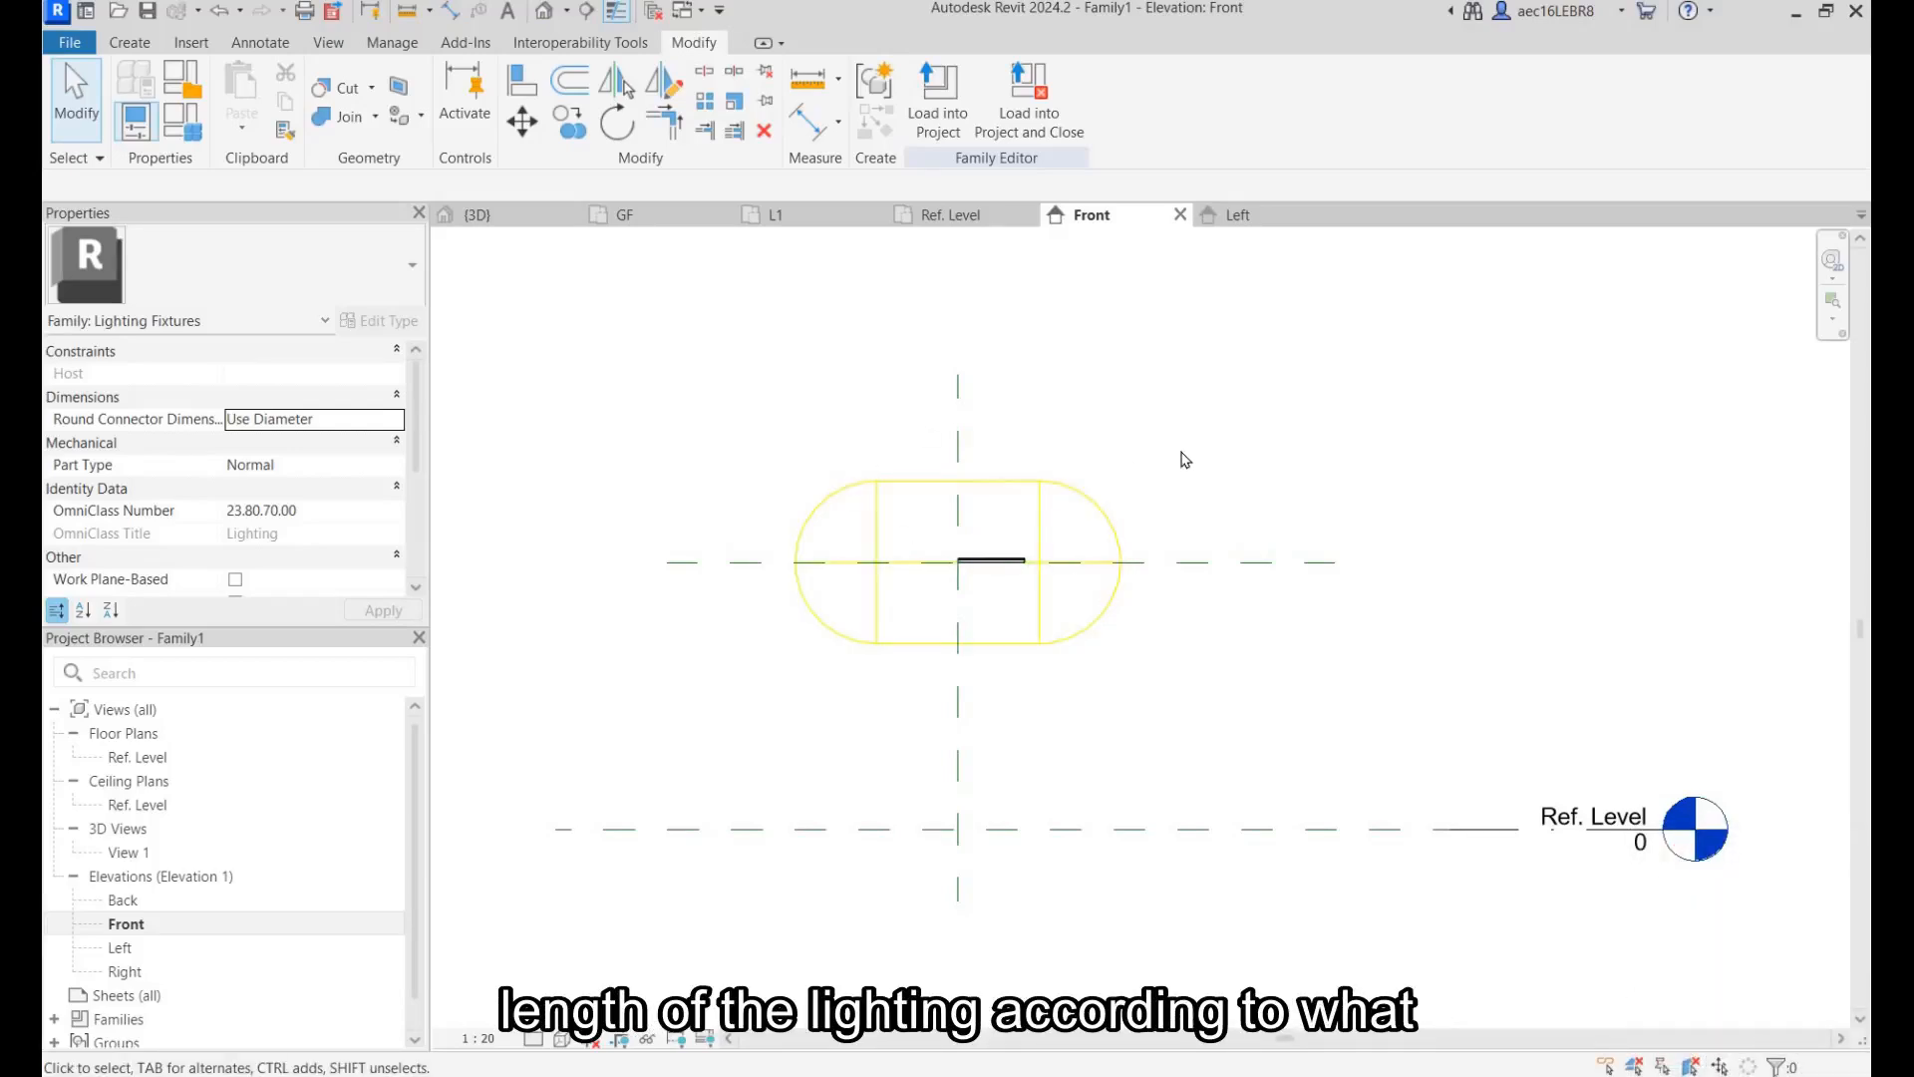
click(129, 41)
click(1396, 129)
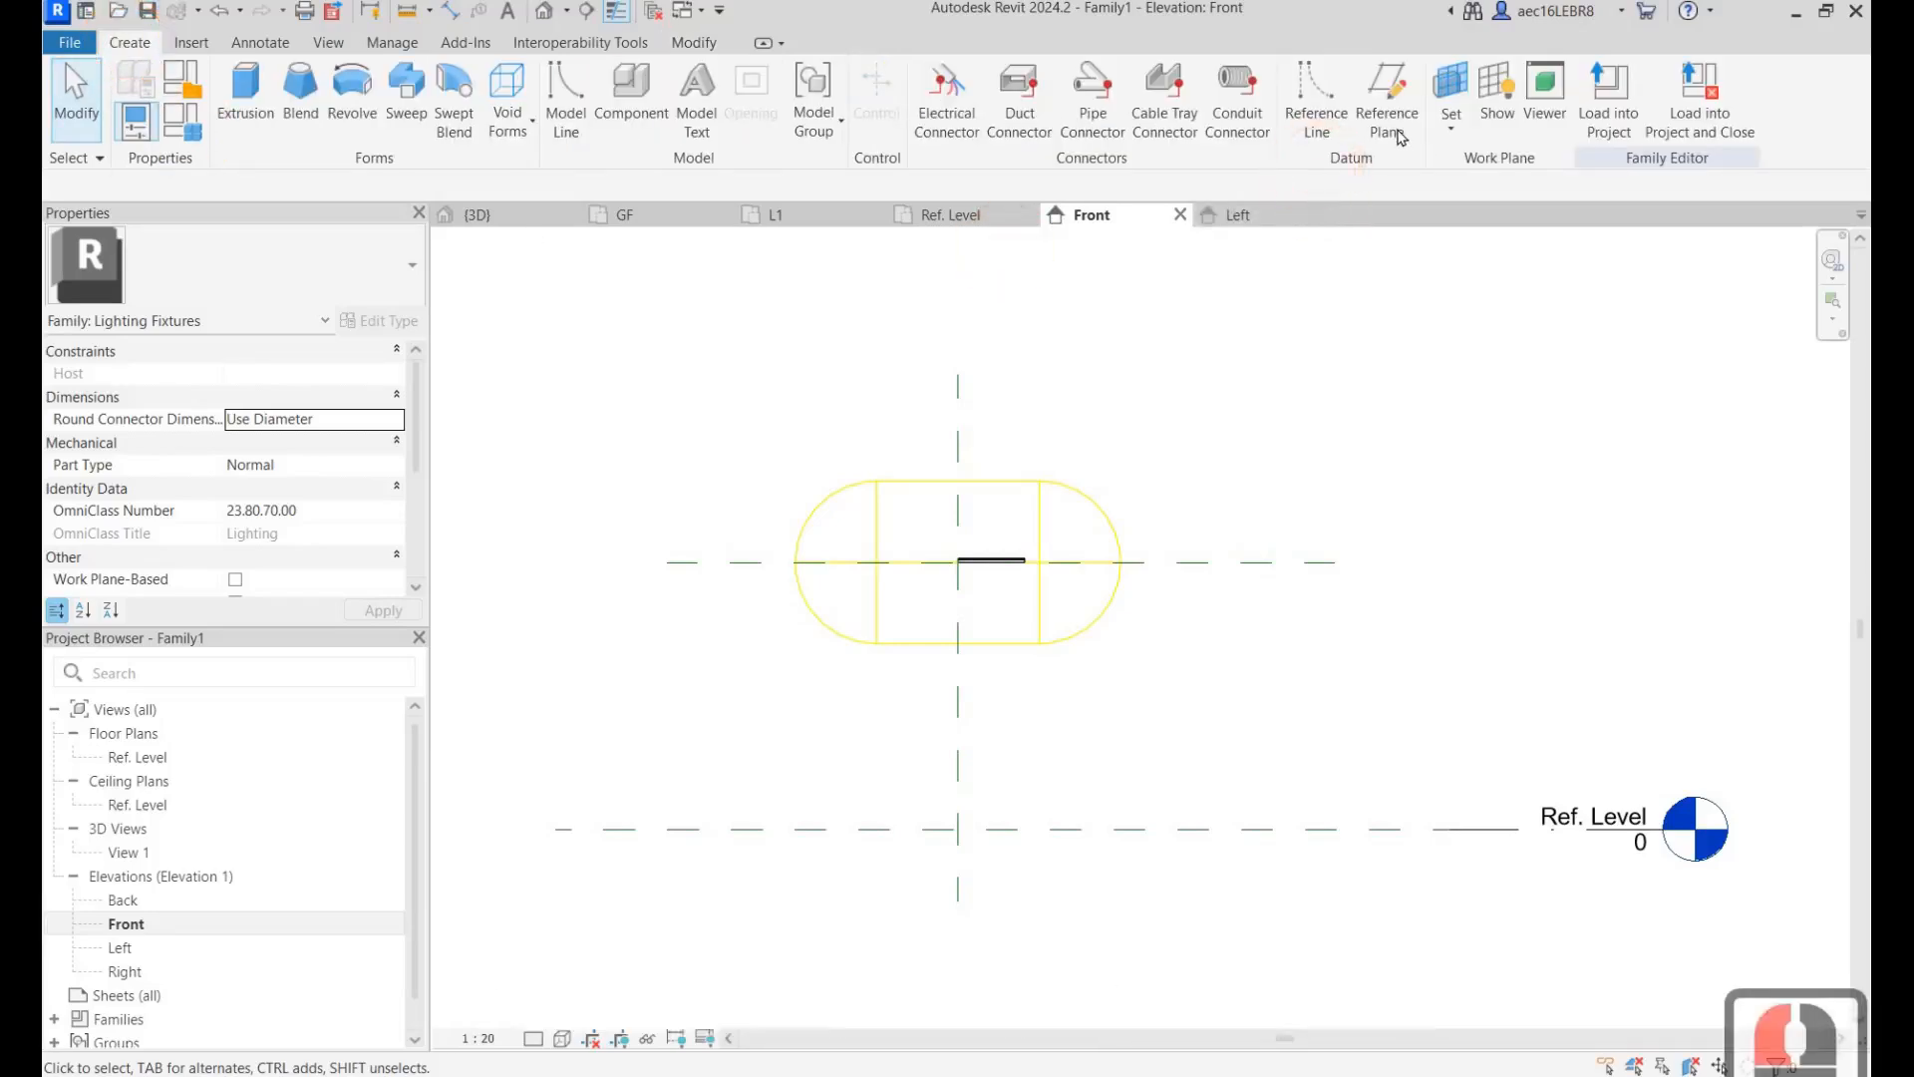
click(1393, 120)
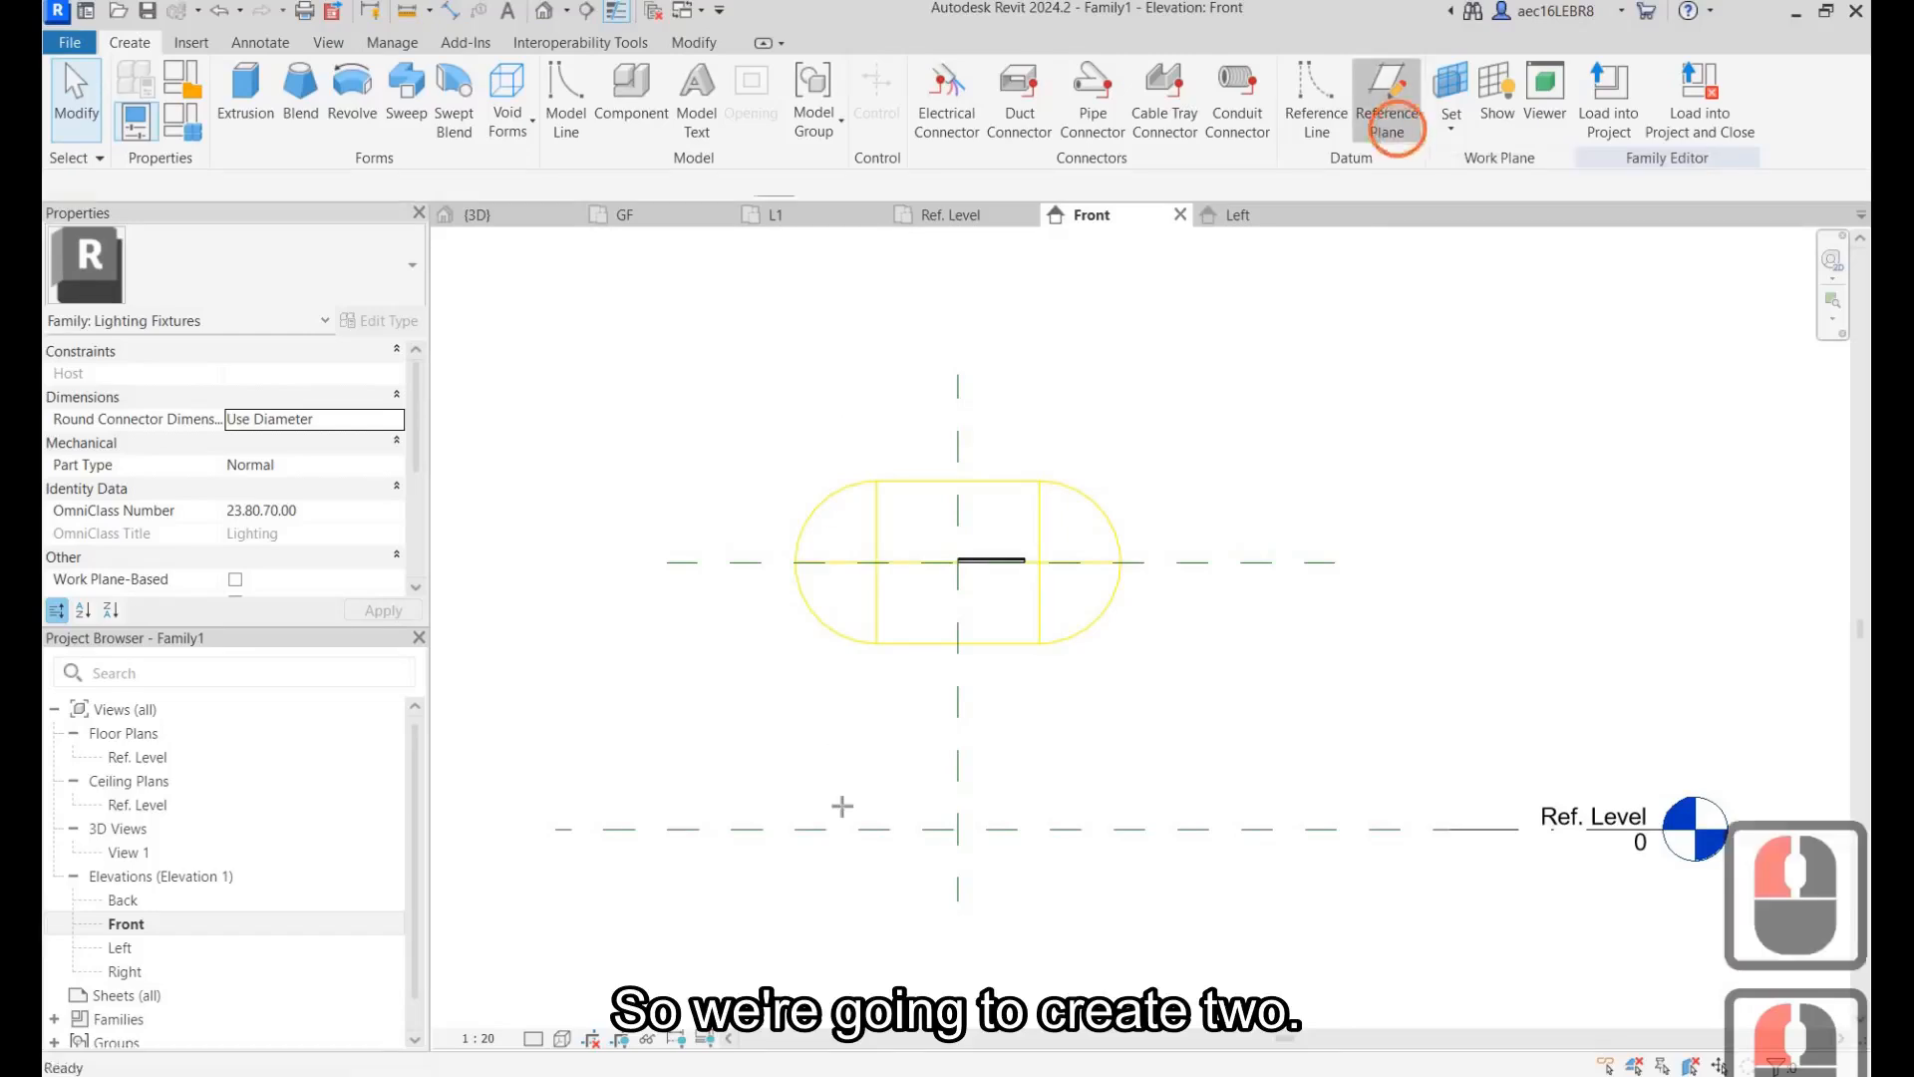
click(836, 399)
click(836, 861)
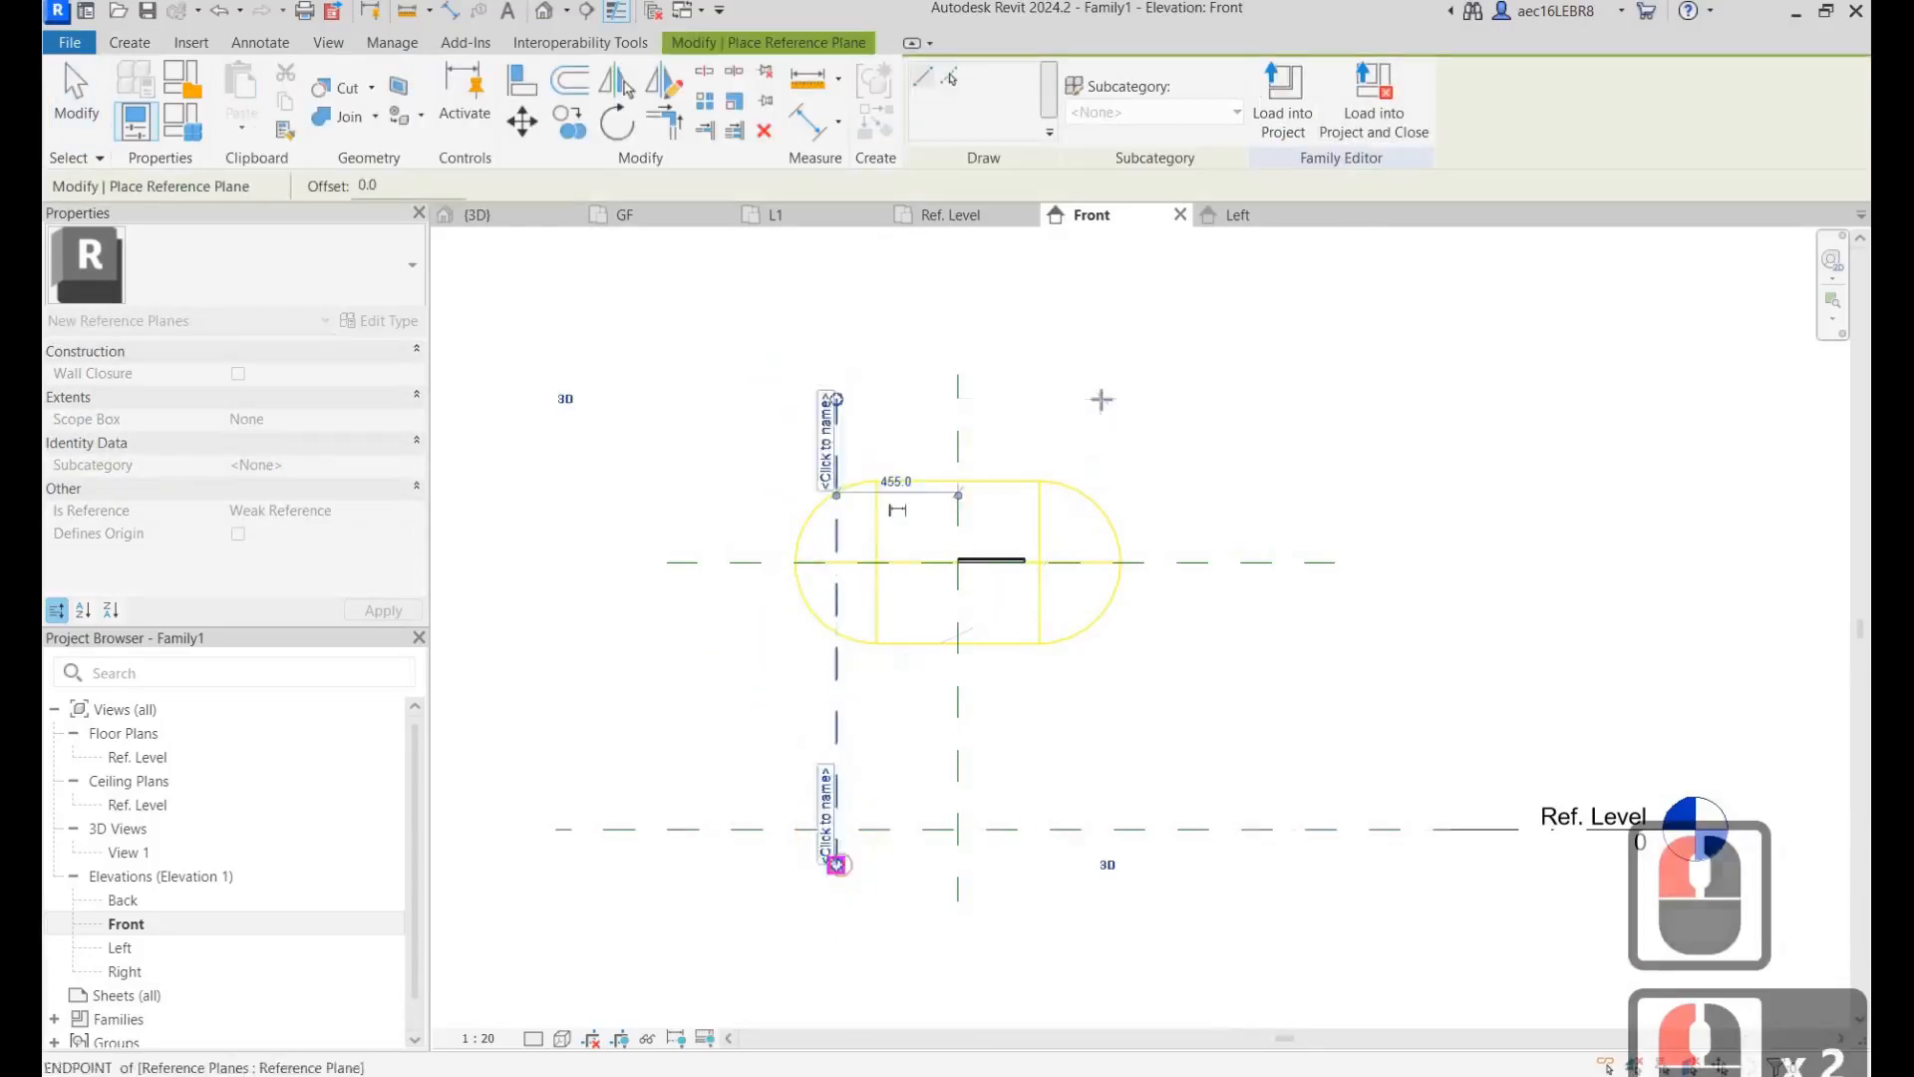
click(1101, 399)
click(1101, 877)
key(Escape)
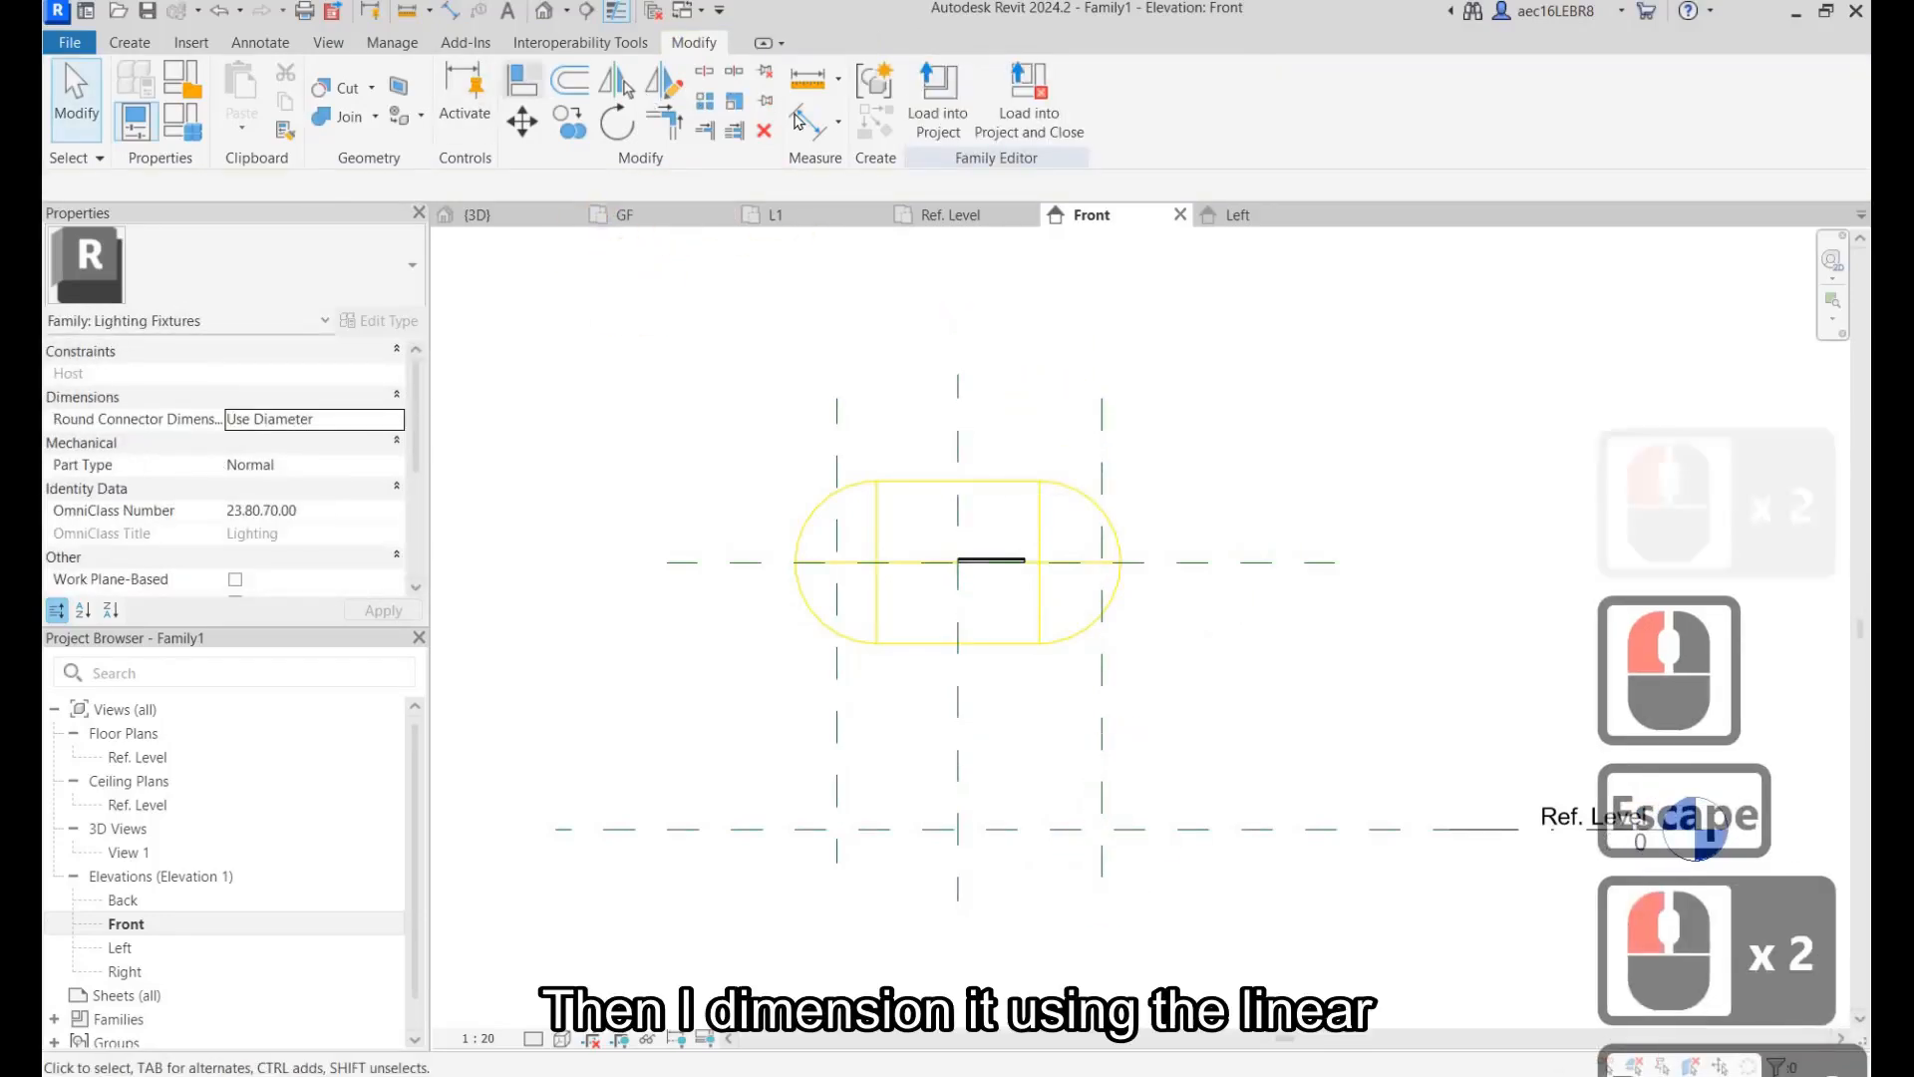
Step: Dimension across the two outer reference planes and the centre plane and constrain the spacing as equal
click(840, 435)
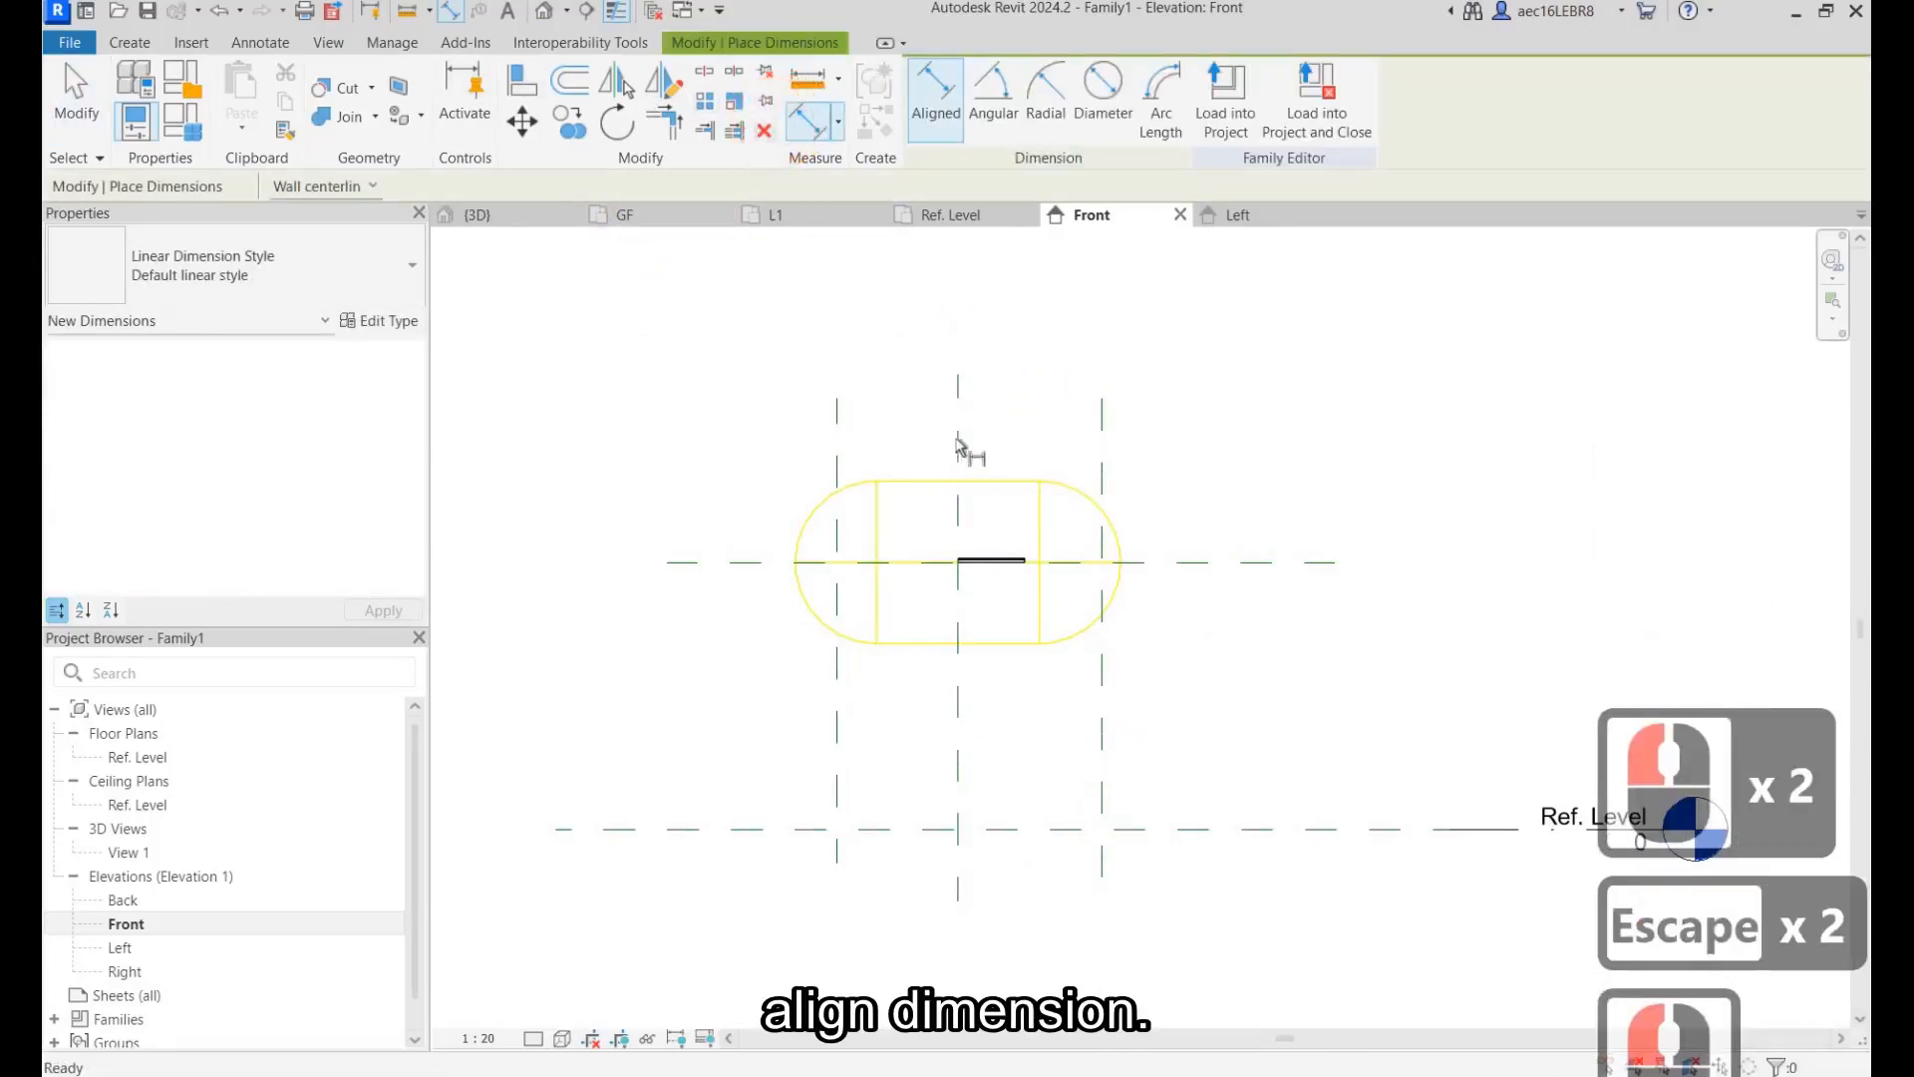
click(958, 434)
click(1102, 473)
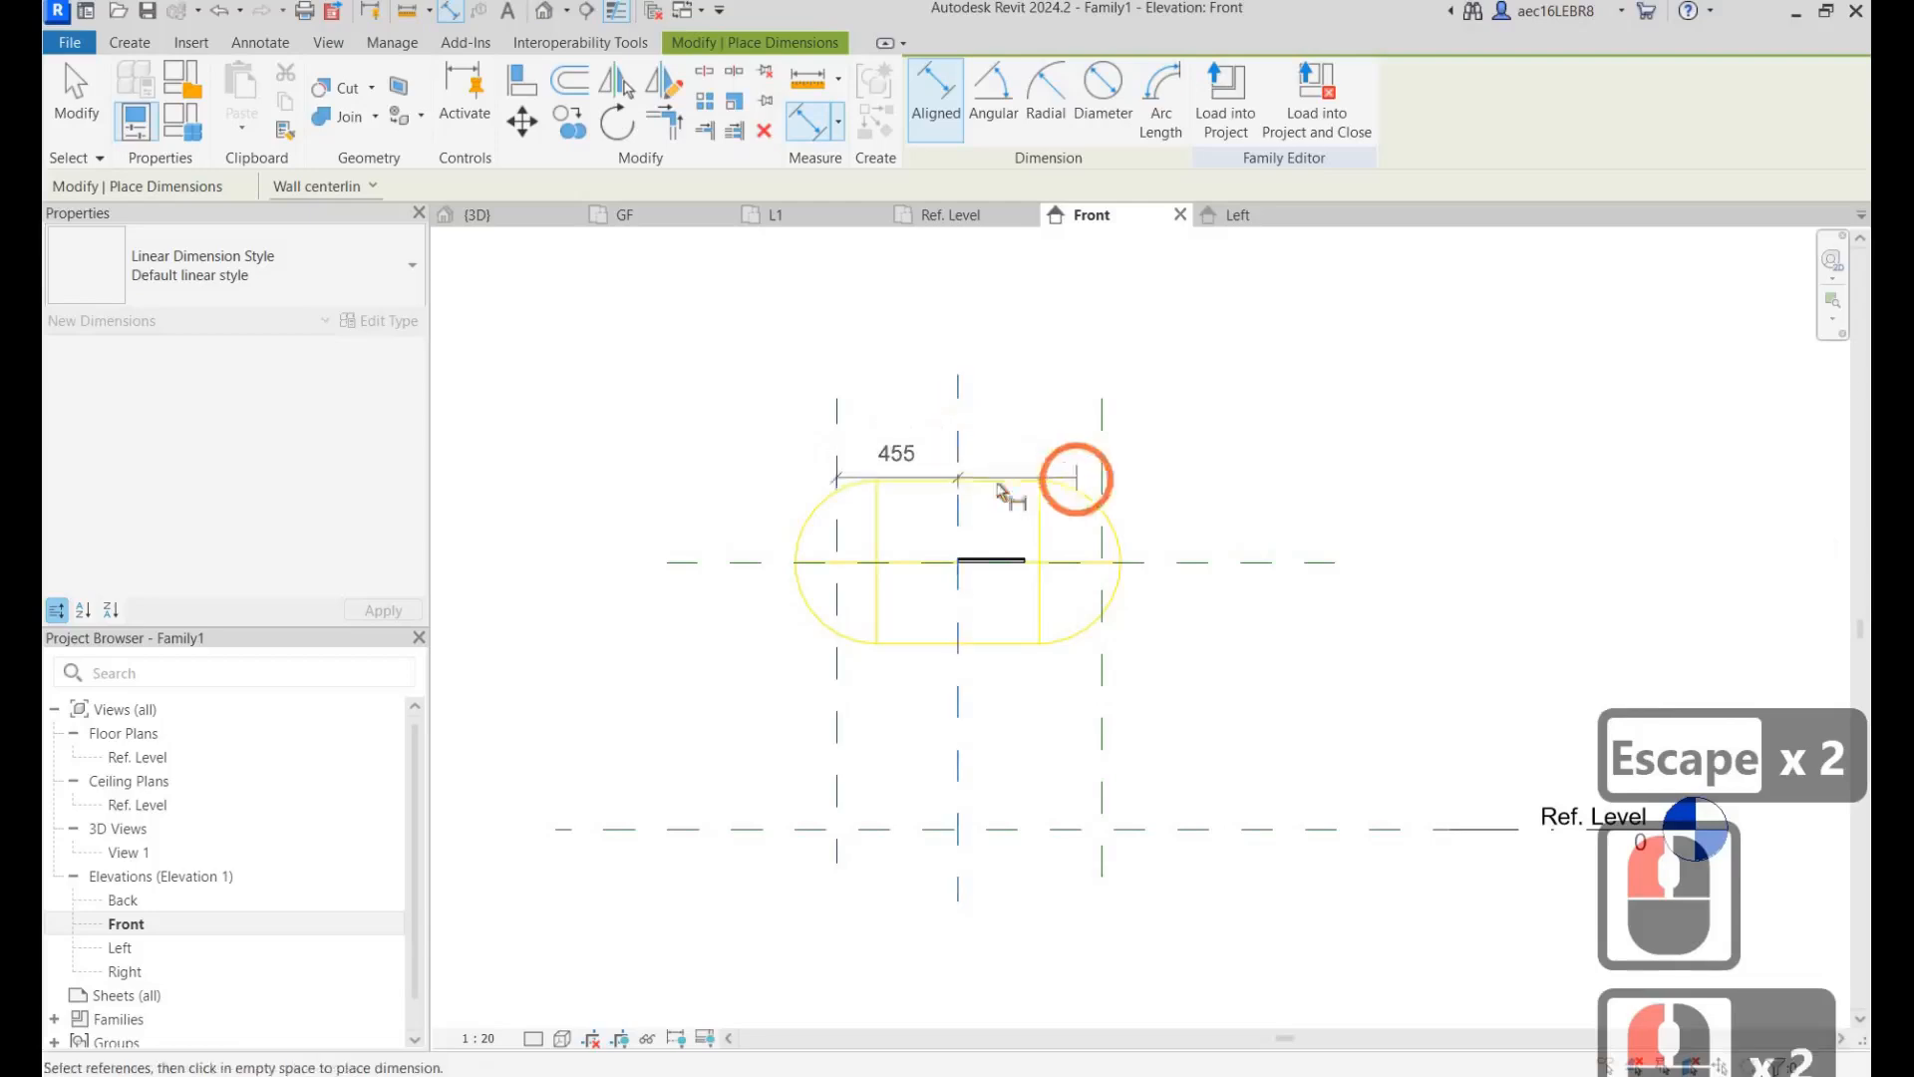
click(1192, 454)
click(987, 471)
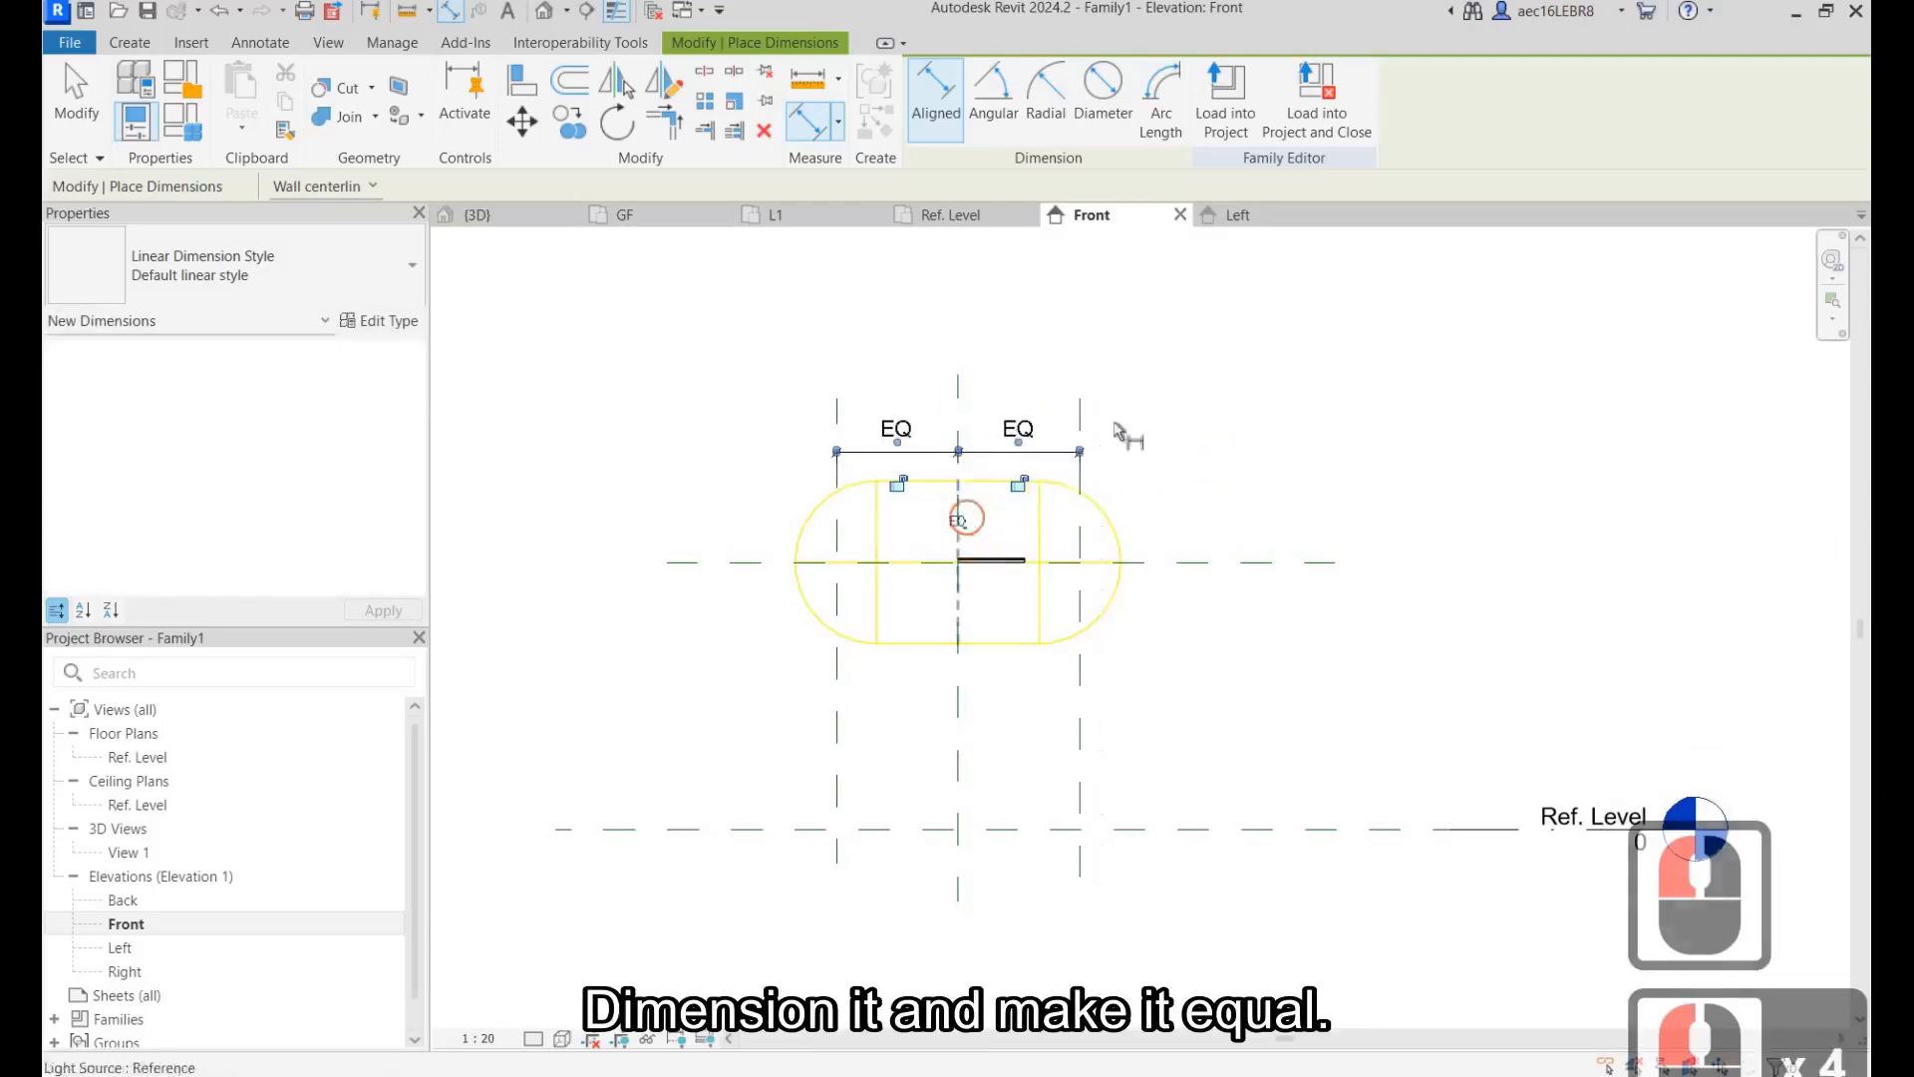
Step: Add an aligned overall dimension between the two outer reference planes, above the equality dimension
click(825, 431)
click(1081, 398)
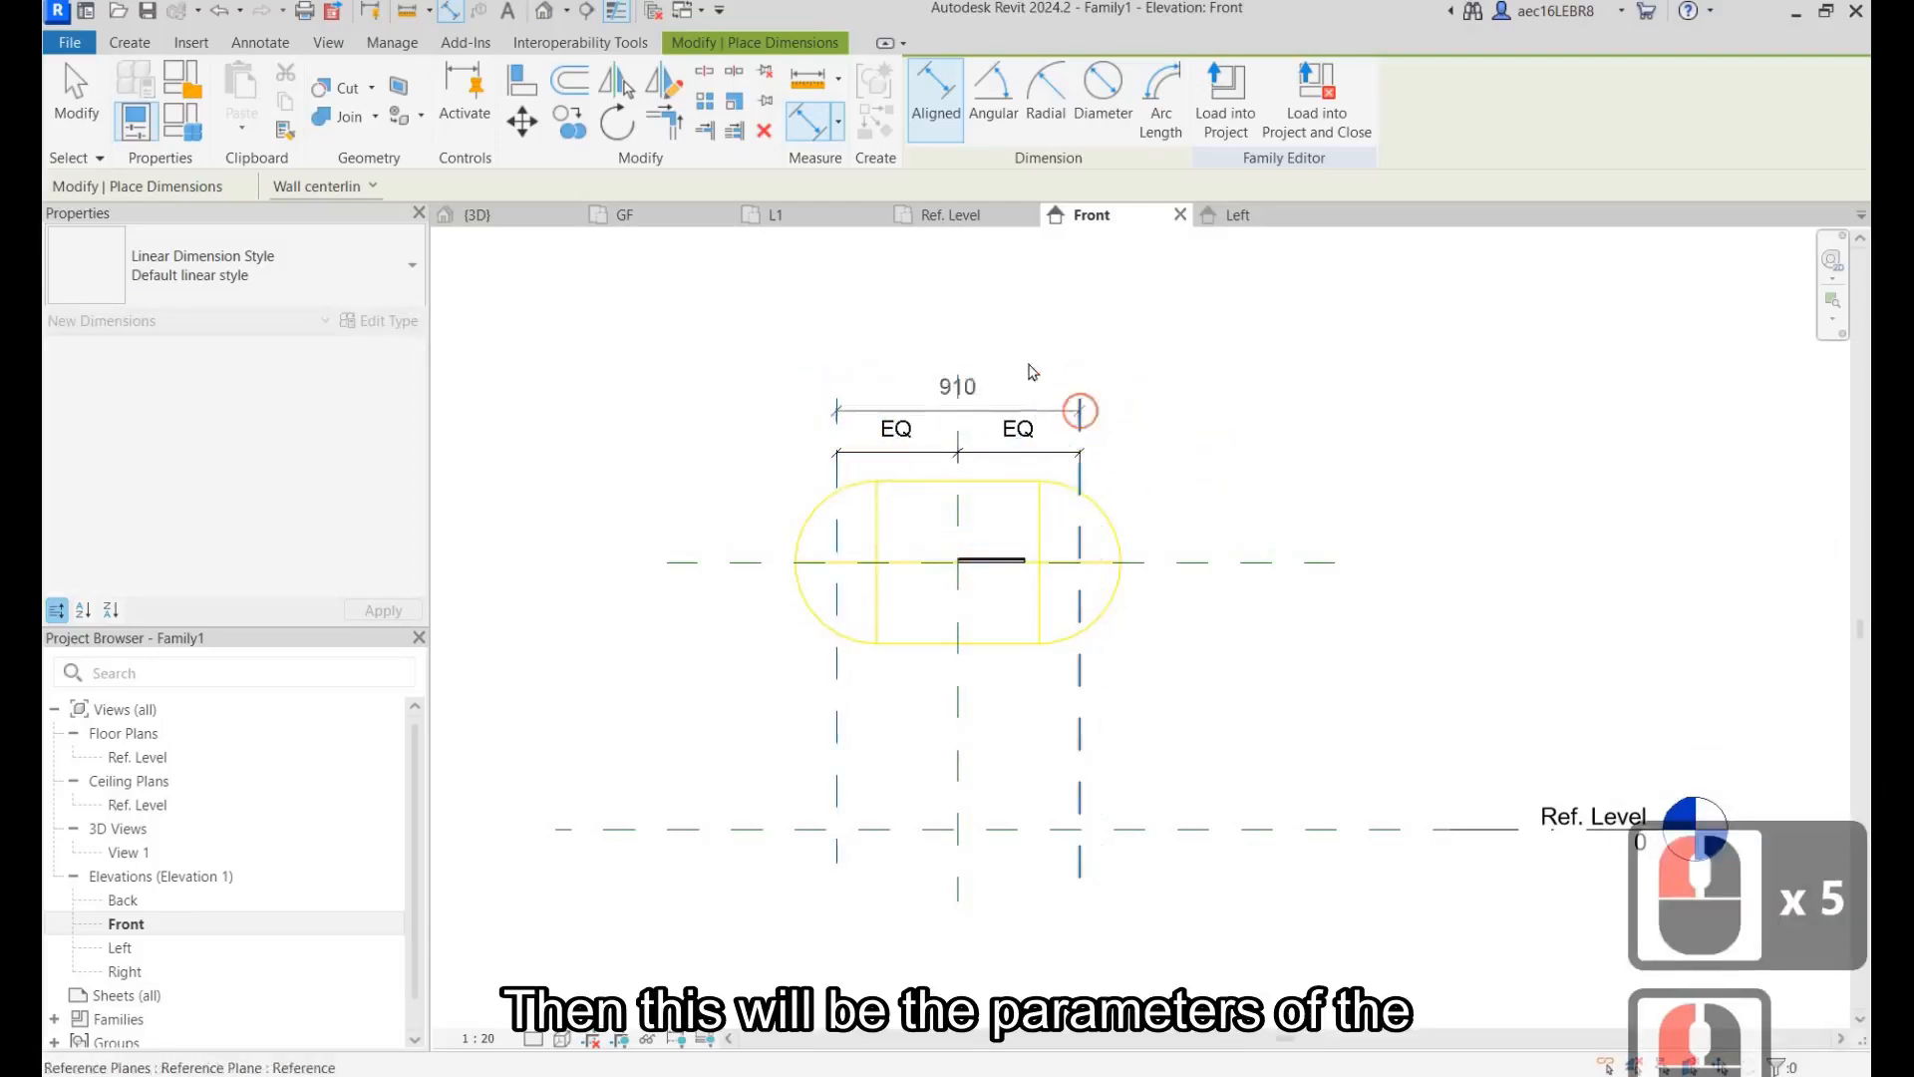
click(1017, 364)
key(Escape)
key(Escape)
Step: Label the overall dimension with a new instance parameter named Length of LED, grouped under Dimensions
click(1025, 361)
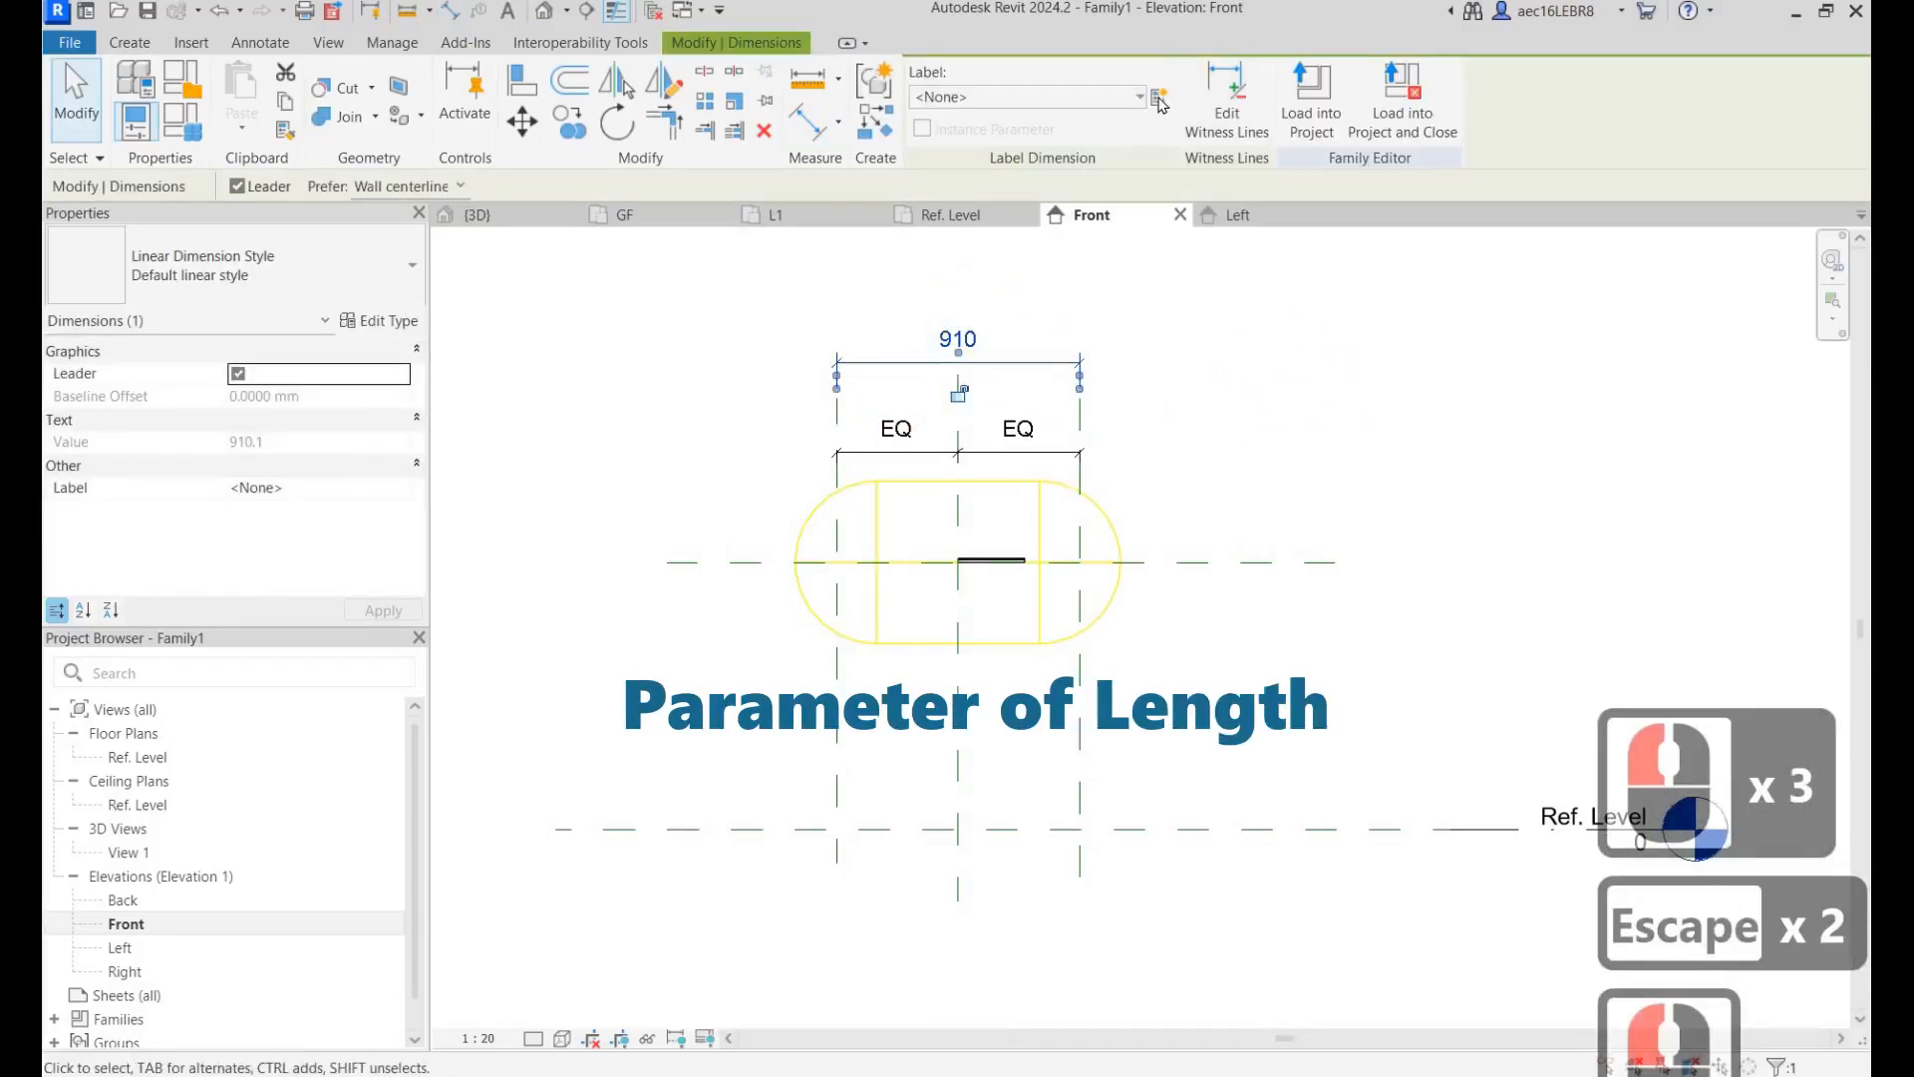
click(1159, 98)
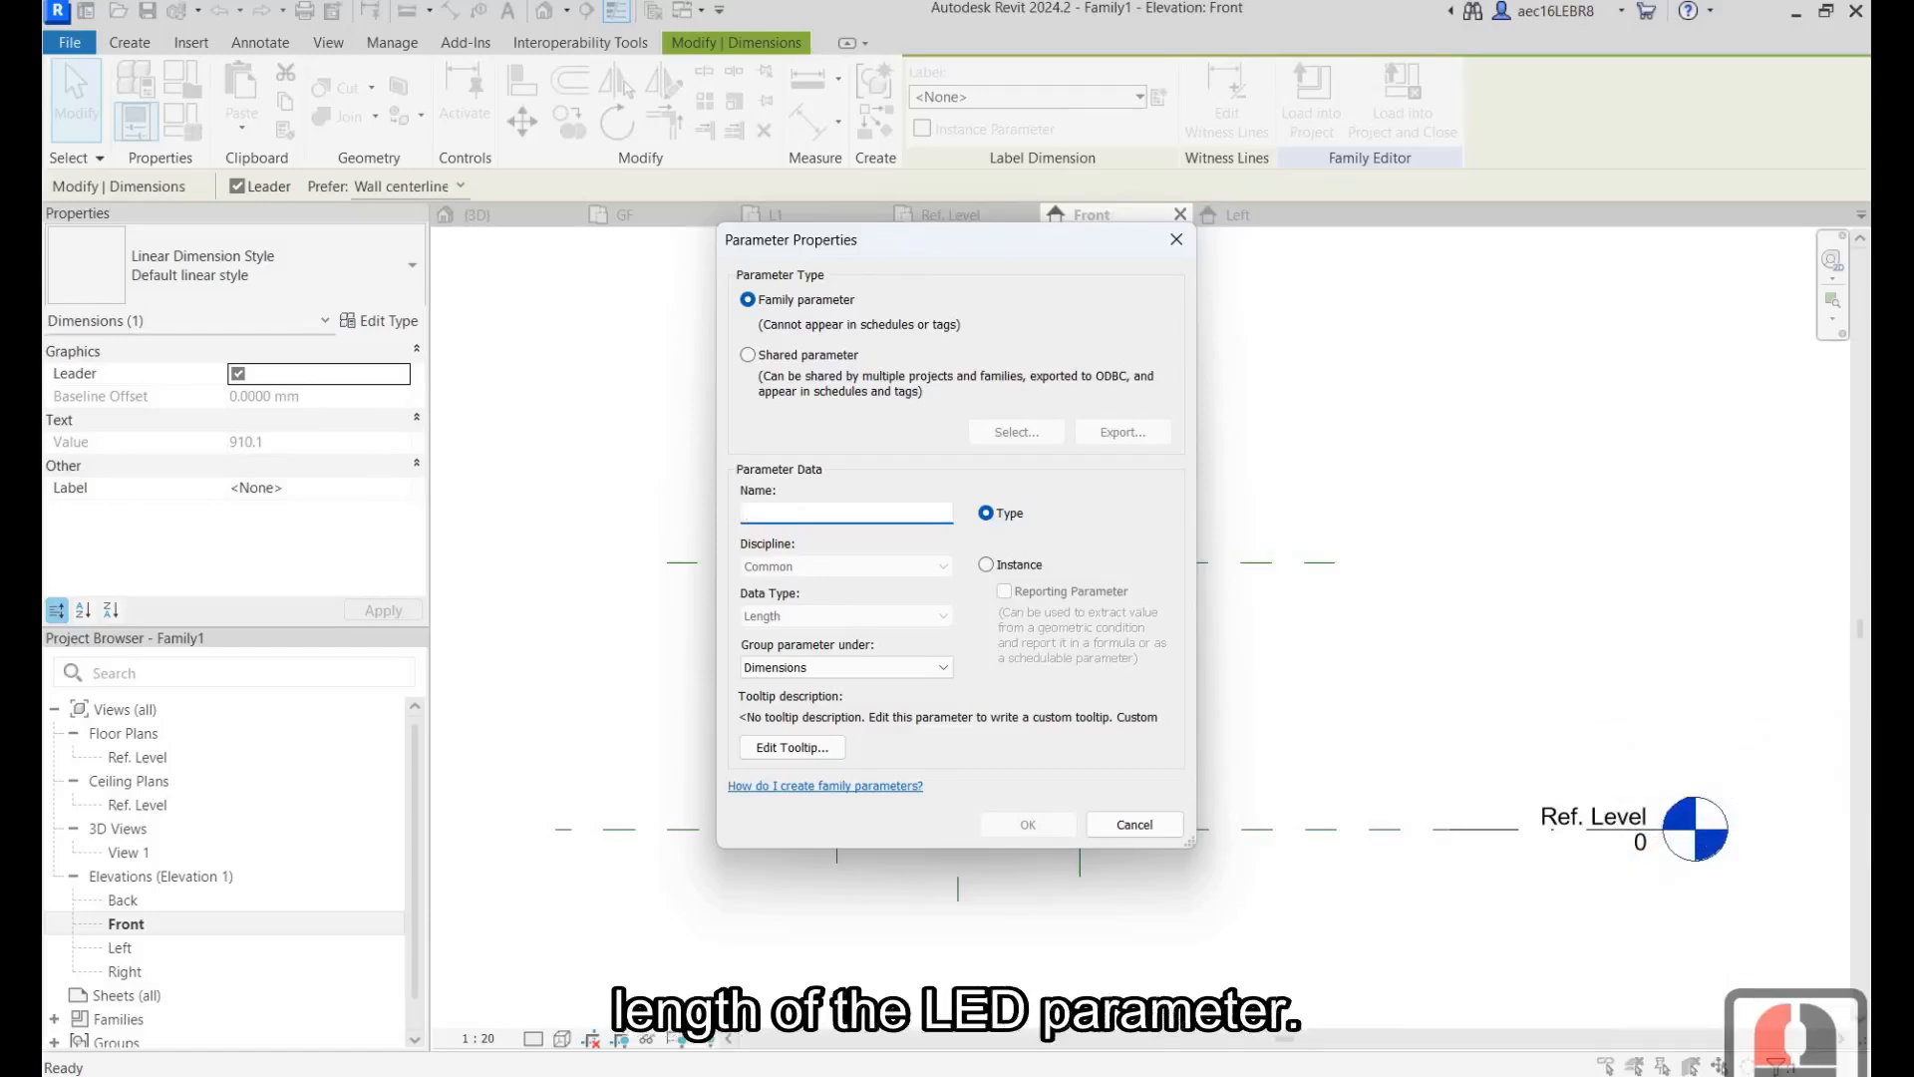
text(Length )
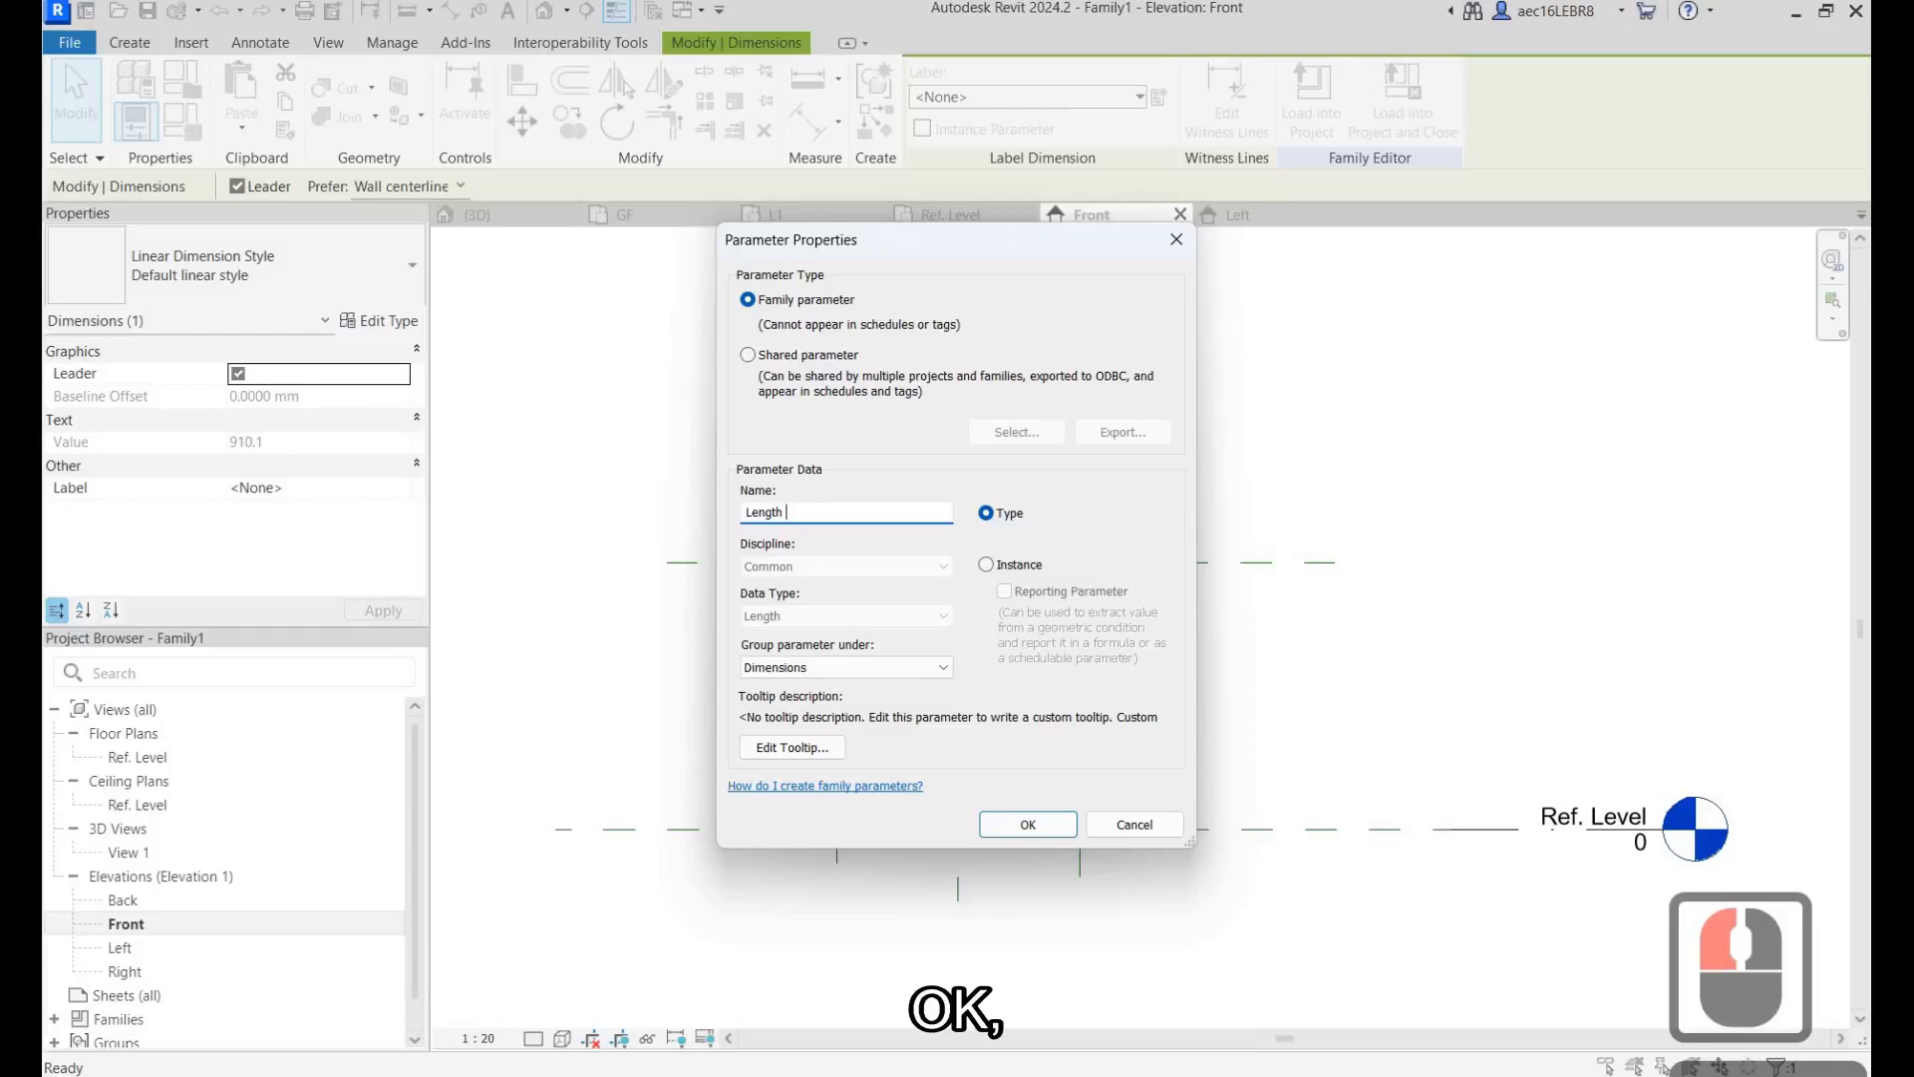
text(of LED)
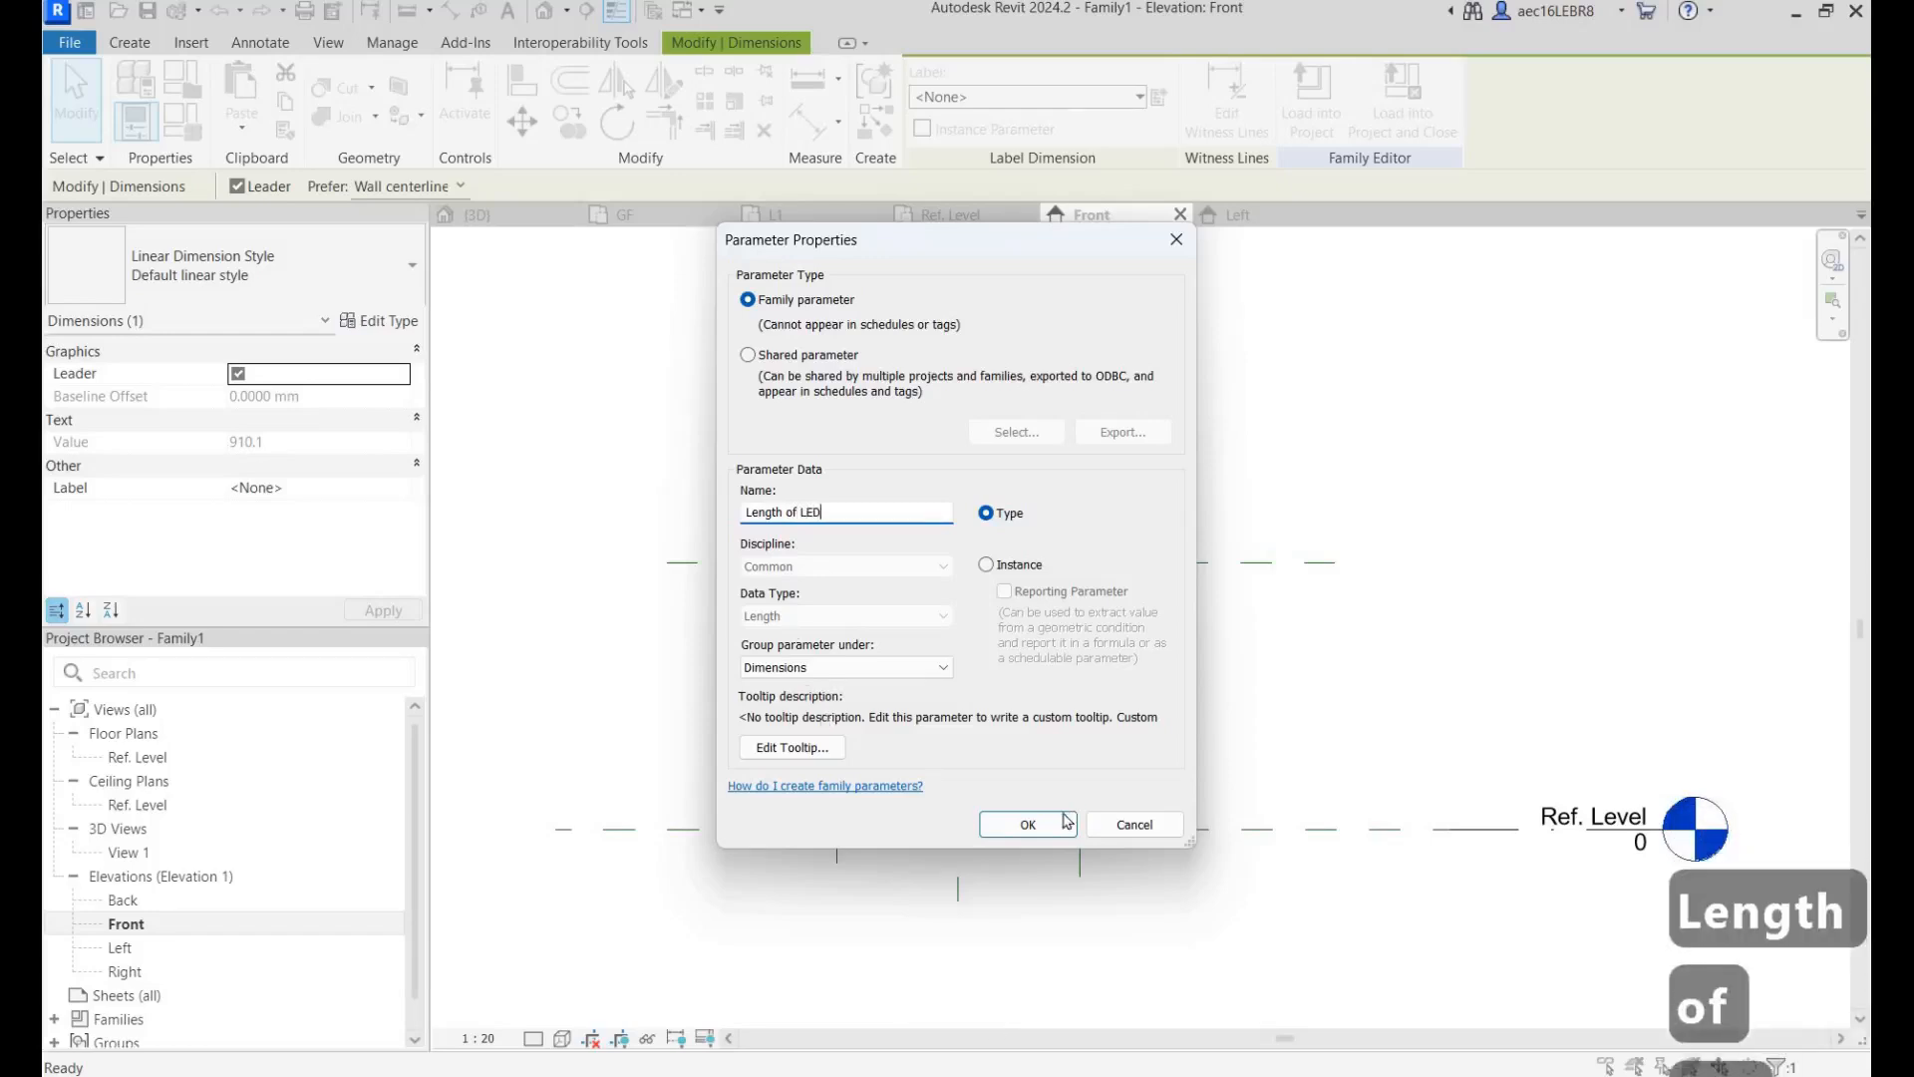
click(986, 565)
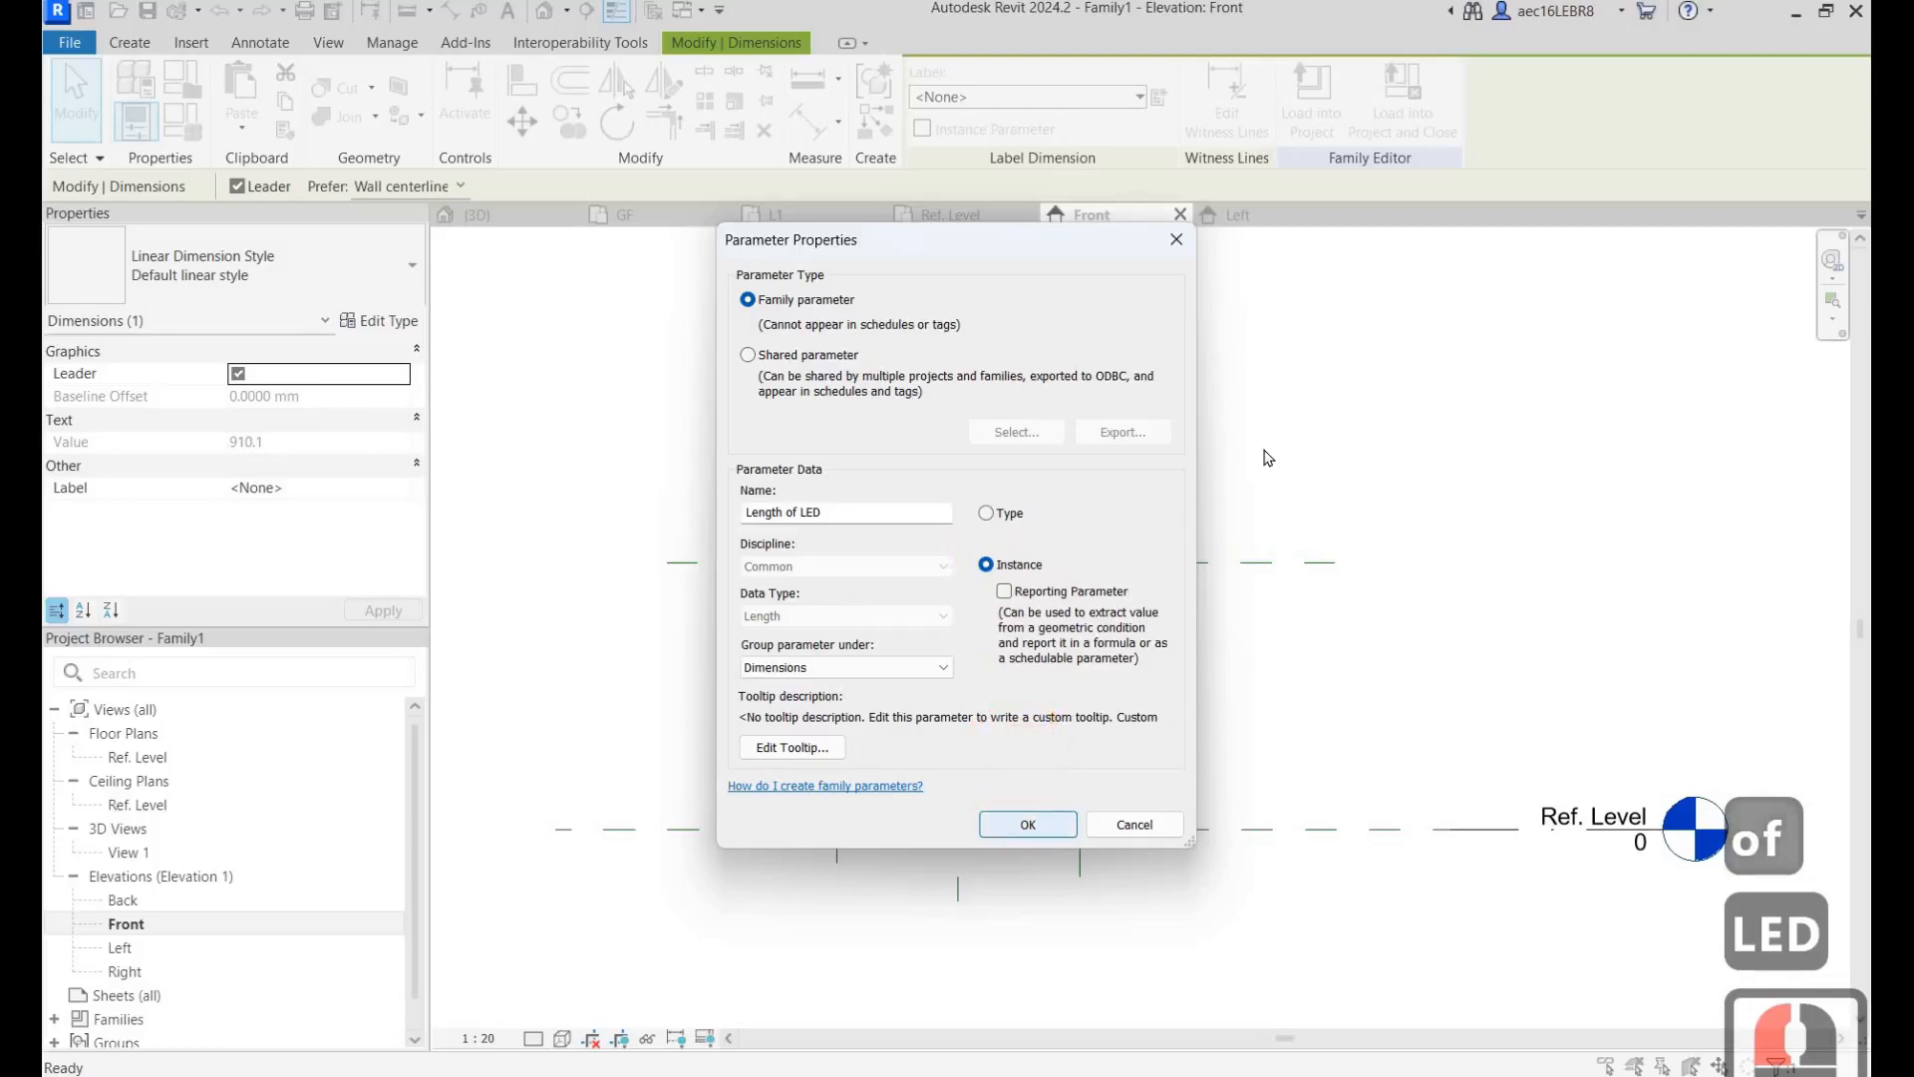
click(1028, 823)
click(1260, 445)
Step: Stretch the thin upper extrusion's right end to the right reference plane and lock it there
click(1049, 548)
scroll(1057, 554, up, 11)
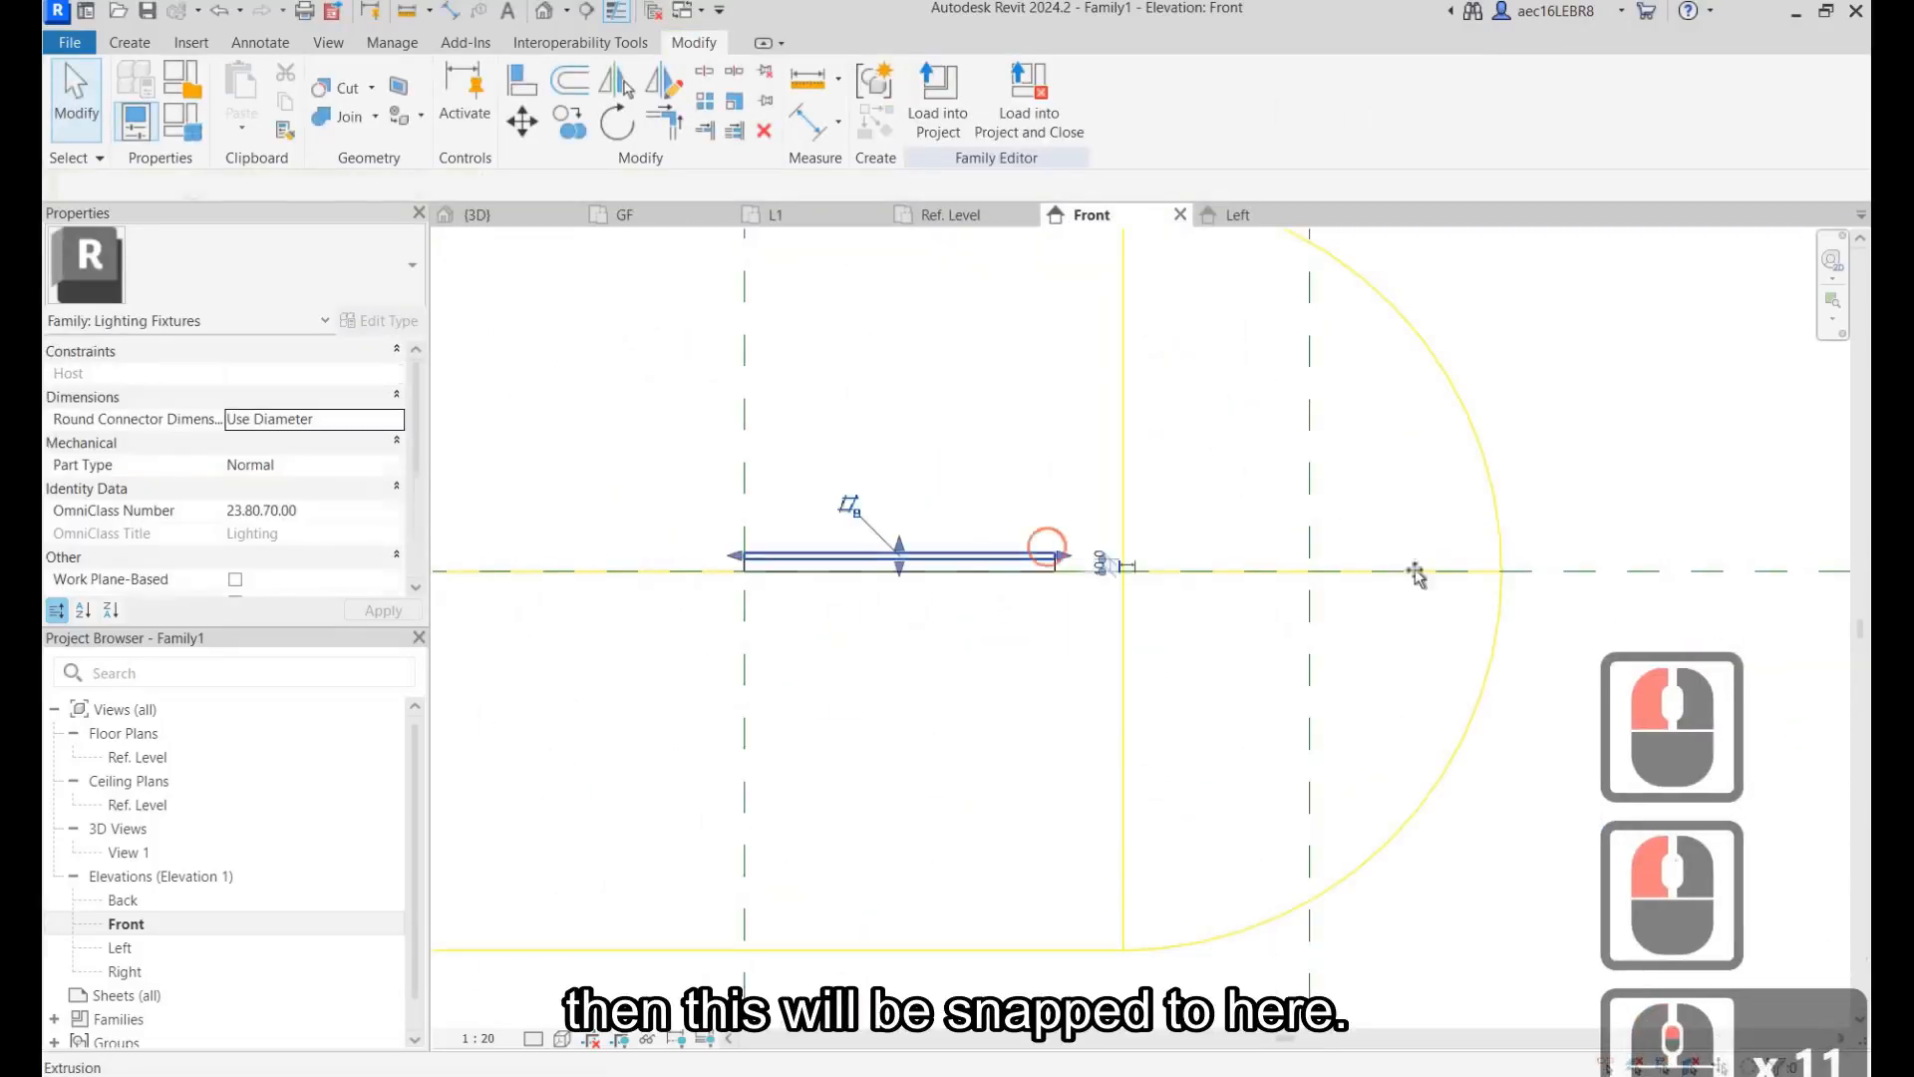
scroll(1069, 554, up, 3)
drag(1065, 555, 1433, 568)
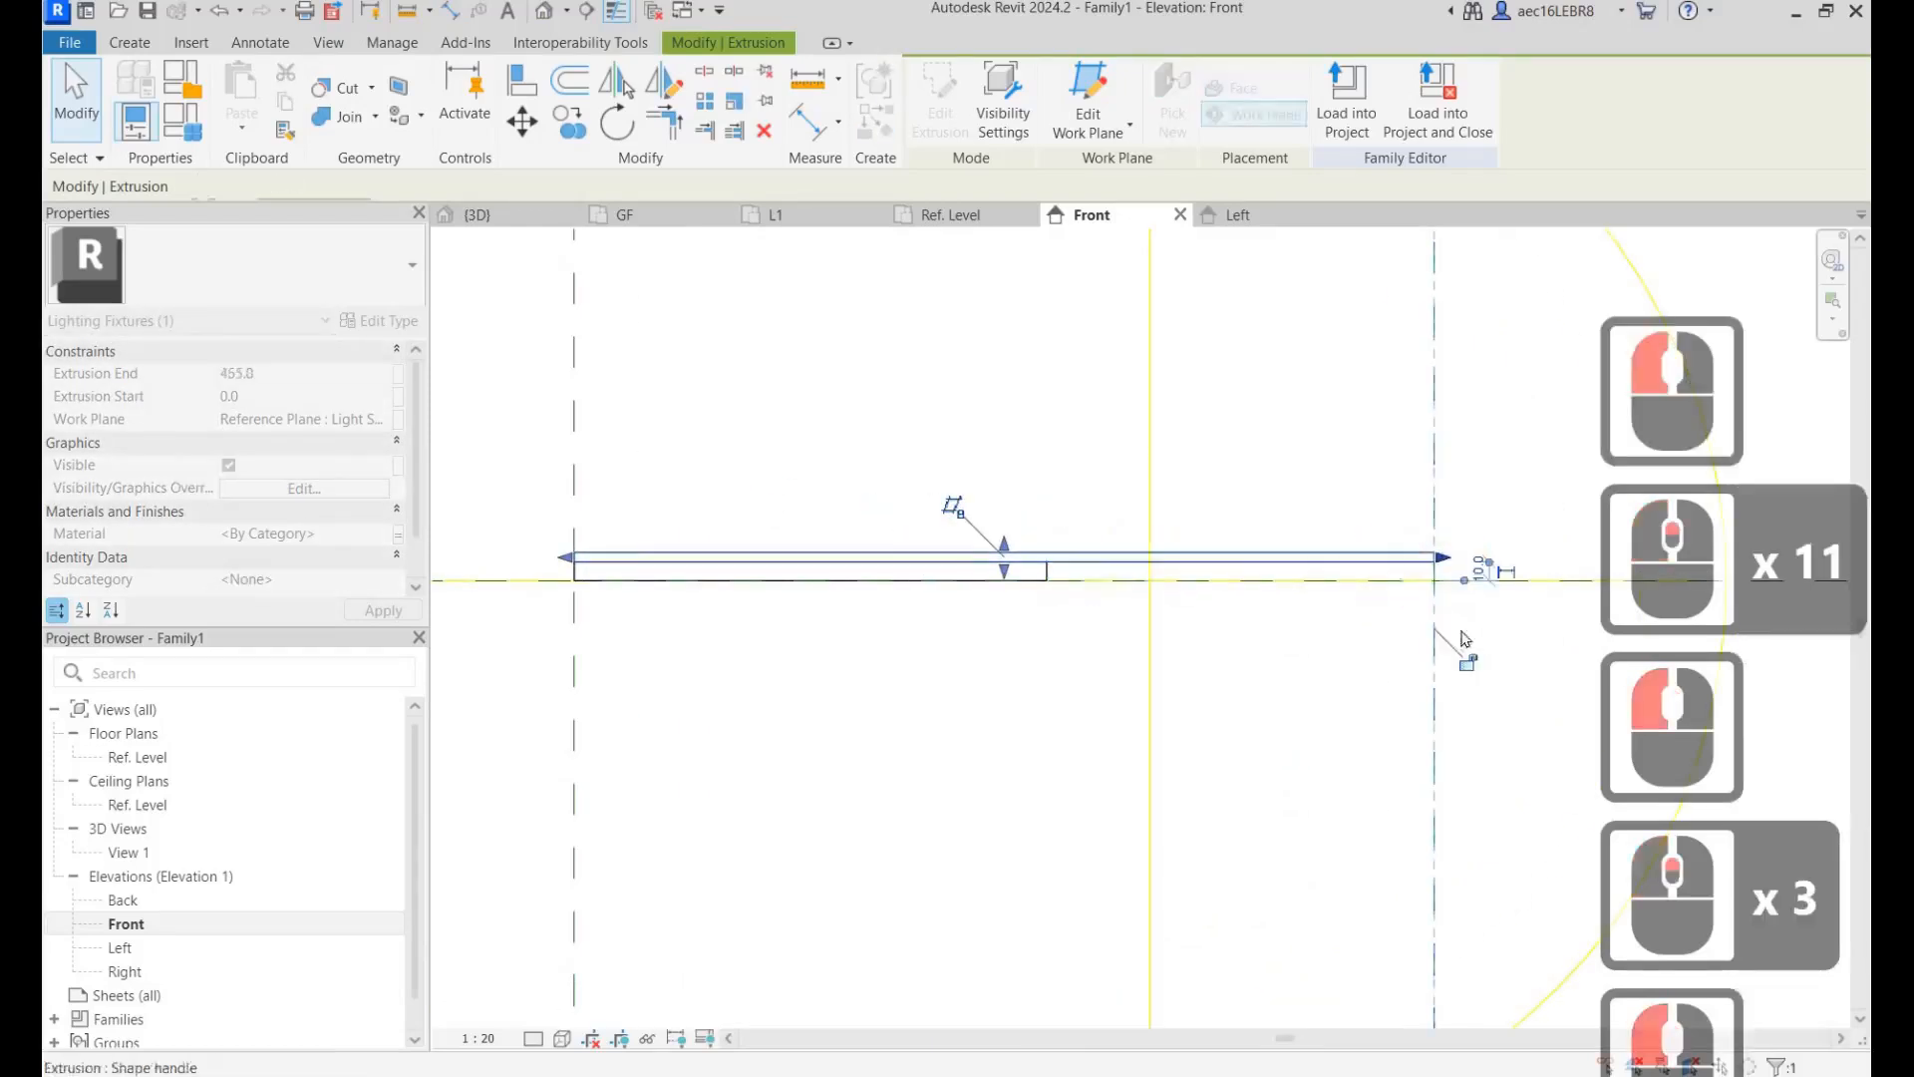
click(1468, 660)
scroll(1473, 653, down, 2)
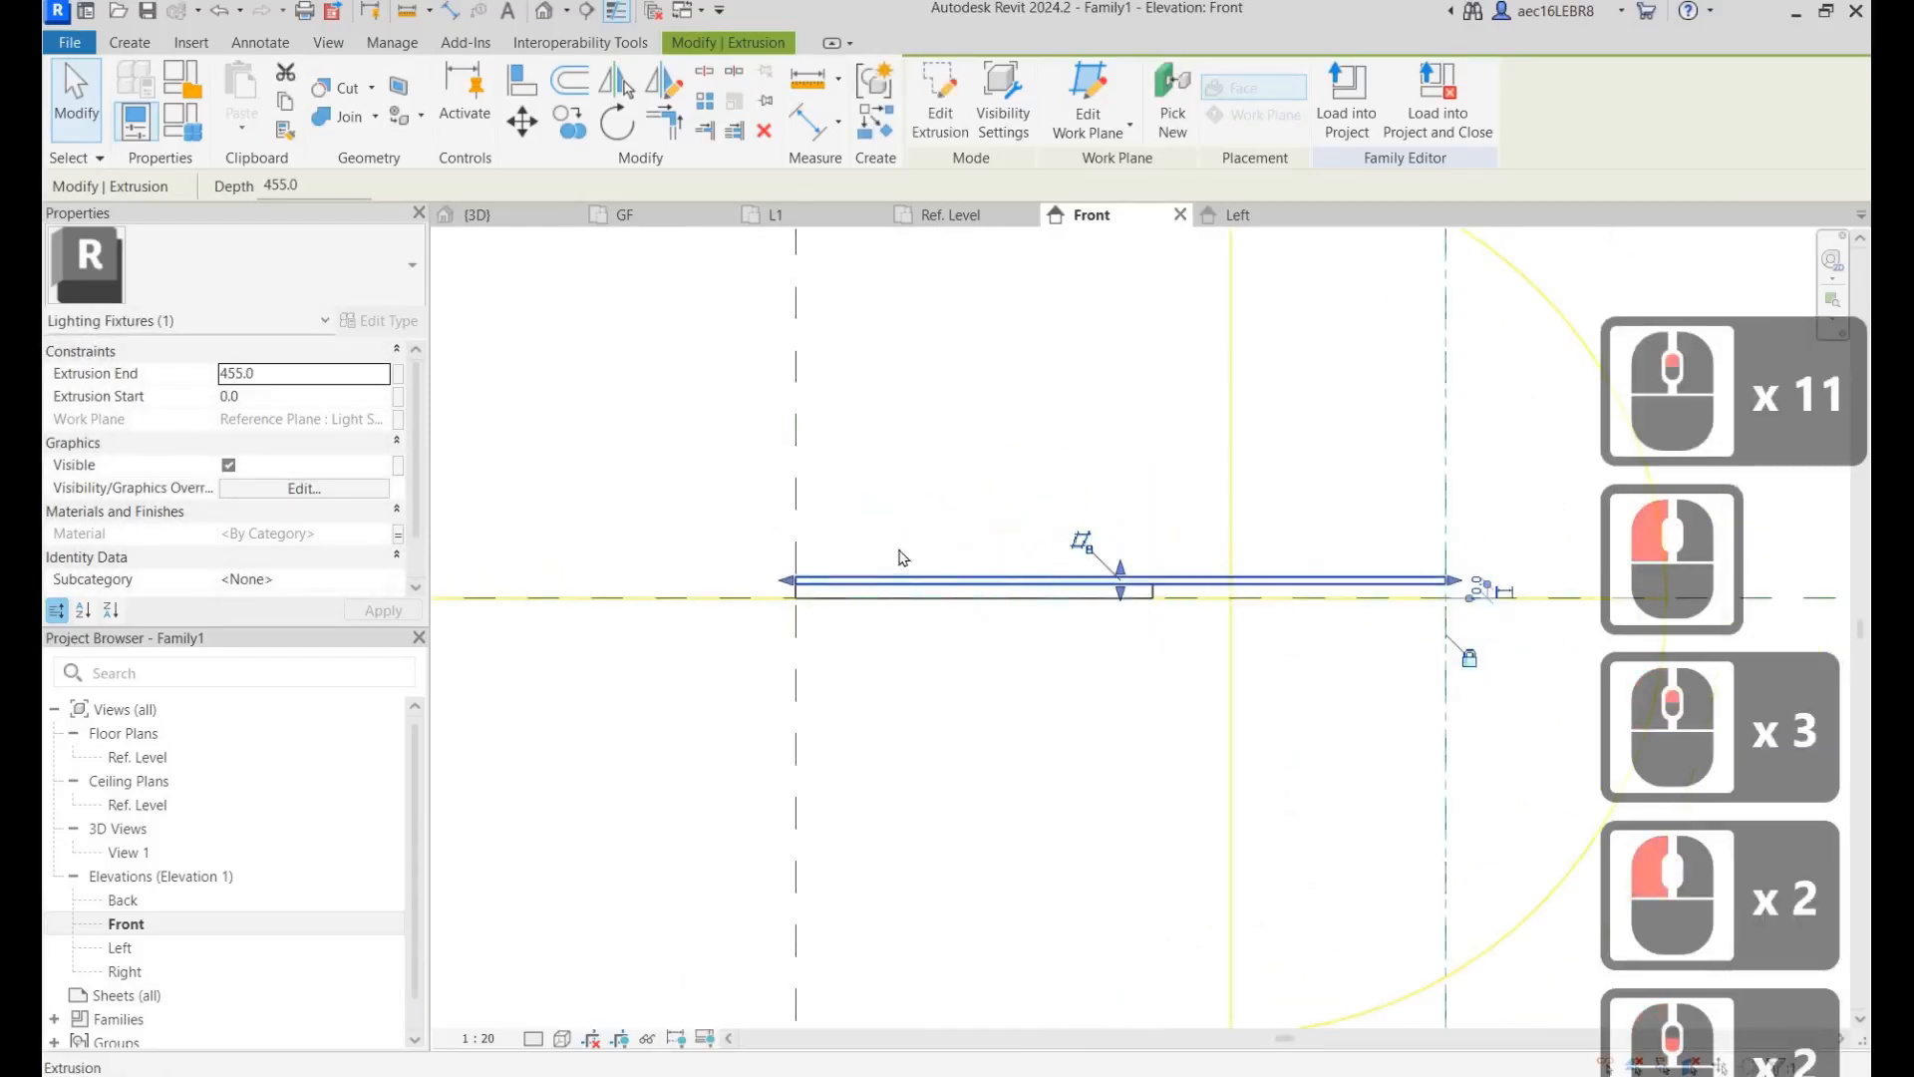
Step: Stretch the thin upper extrusion's left end to the left reference plane and lock it there
drag(785, 580, 604, 574)
scroll(887, 549, down, 3)
scroll(753, 576, down, 3)
drag(758, 571, 551, 611)
click(815, 612)
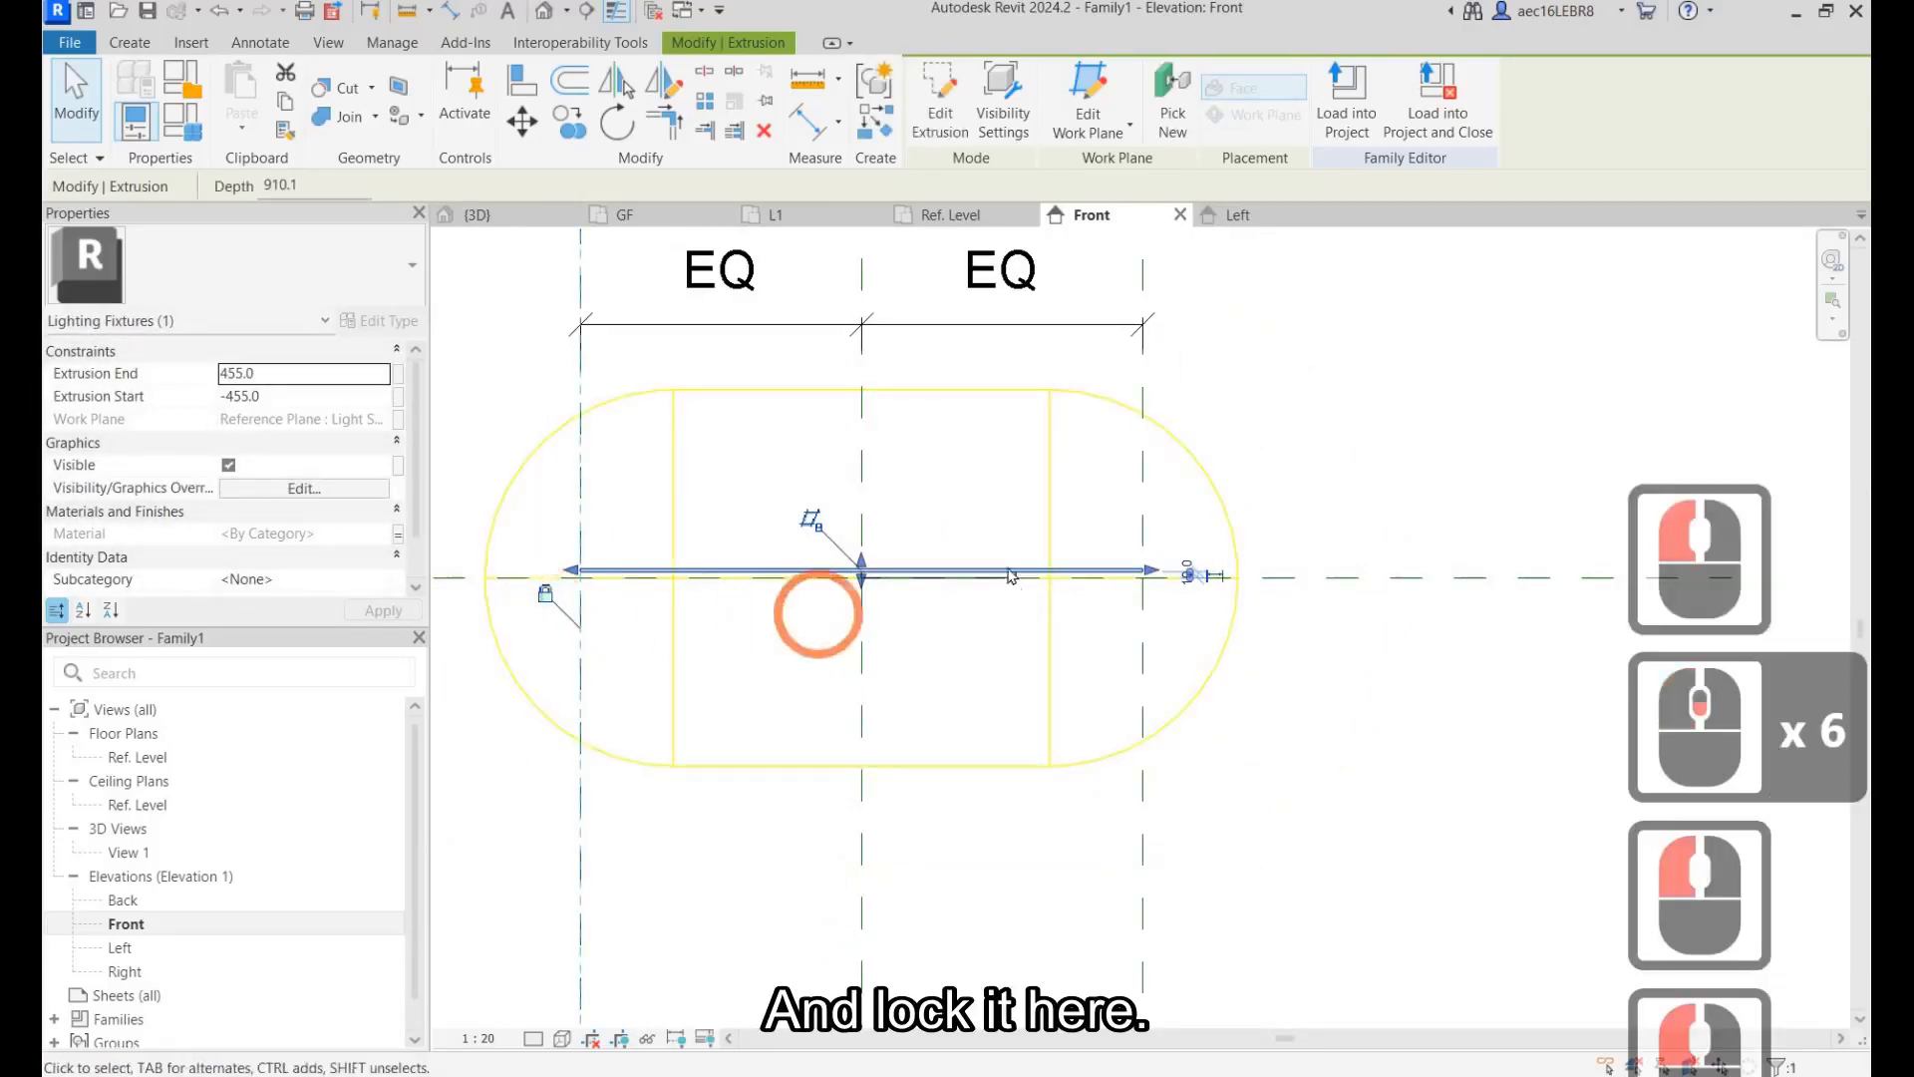
Step: Try to stretch the lower extrusion's right end to the right reference plane
click(1009, 567)
scroll(1009, 566, up, 4)
scroll(1011, 565, up, 6)
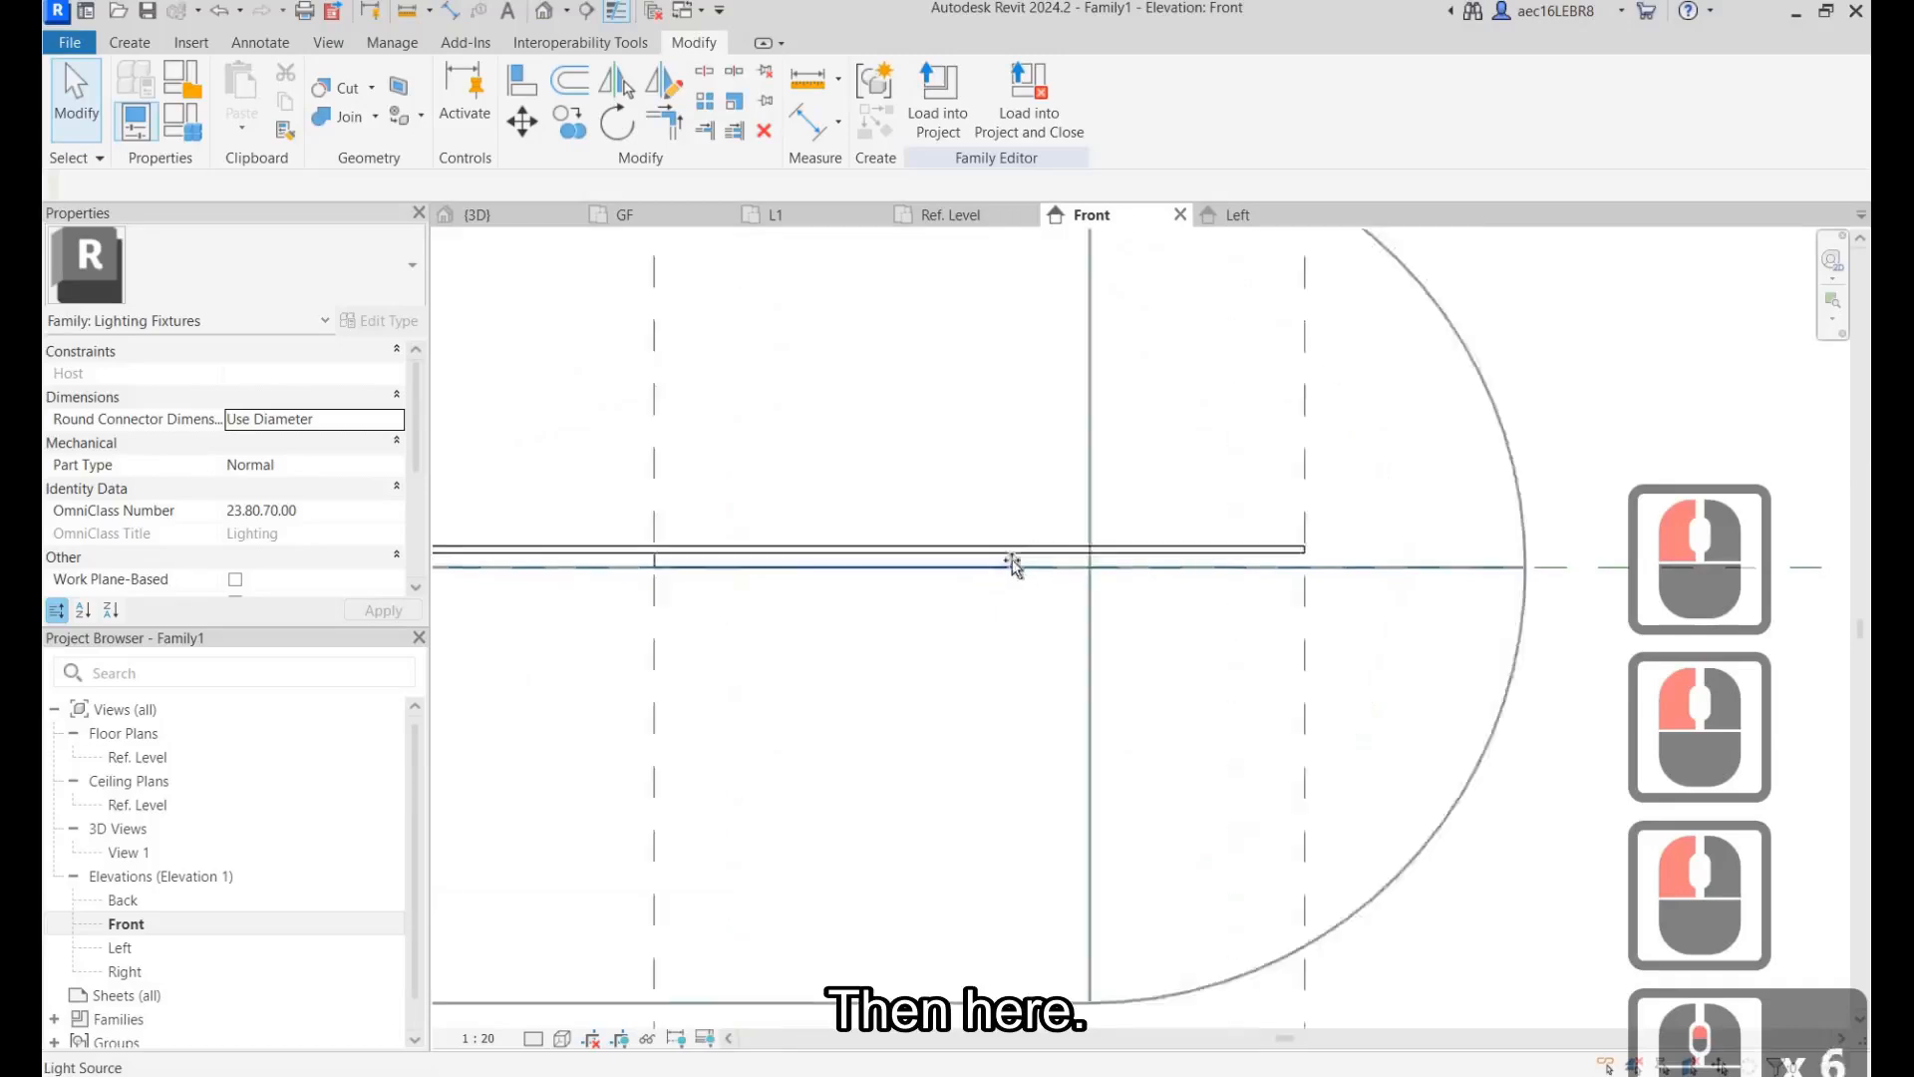
click(1009, 559)
drag(1012, 558, 1385, 648)
drag(1413, 556, 1396, 643)
scroll(1076, 634, down, 2)
Step: Align the lower extrusion's right end with the right reference plane and lock the alignment
click(536, 83)
scroll(1075, 638, down, 2)
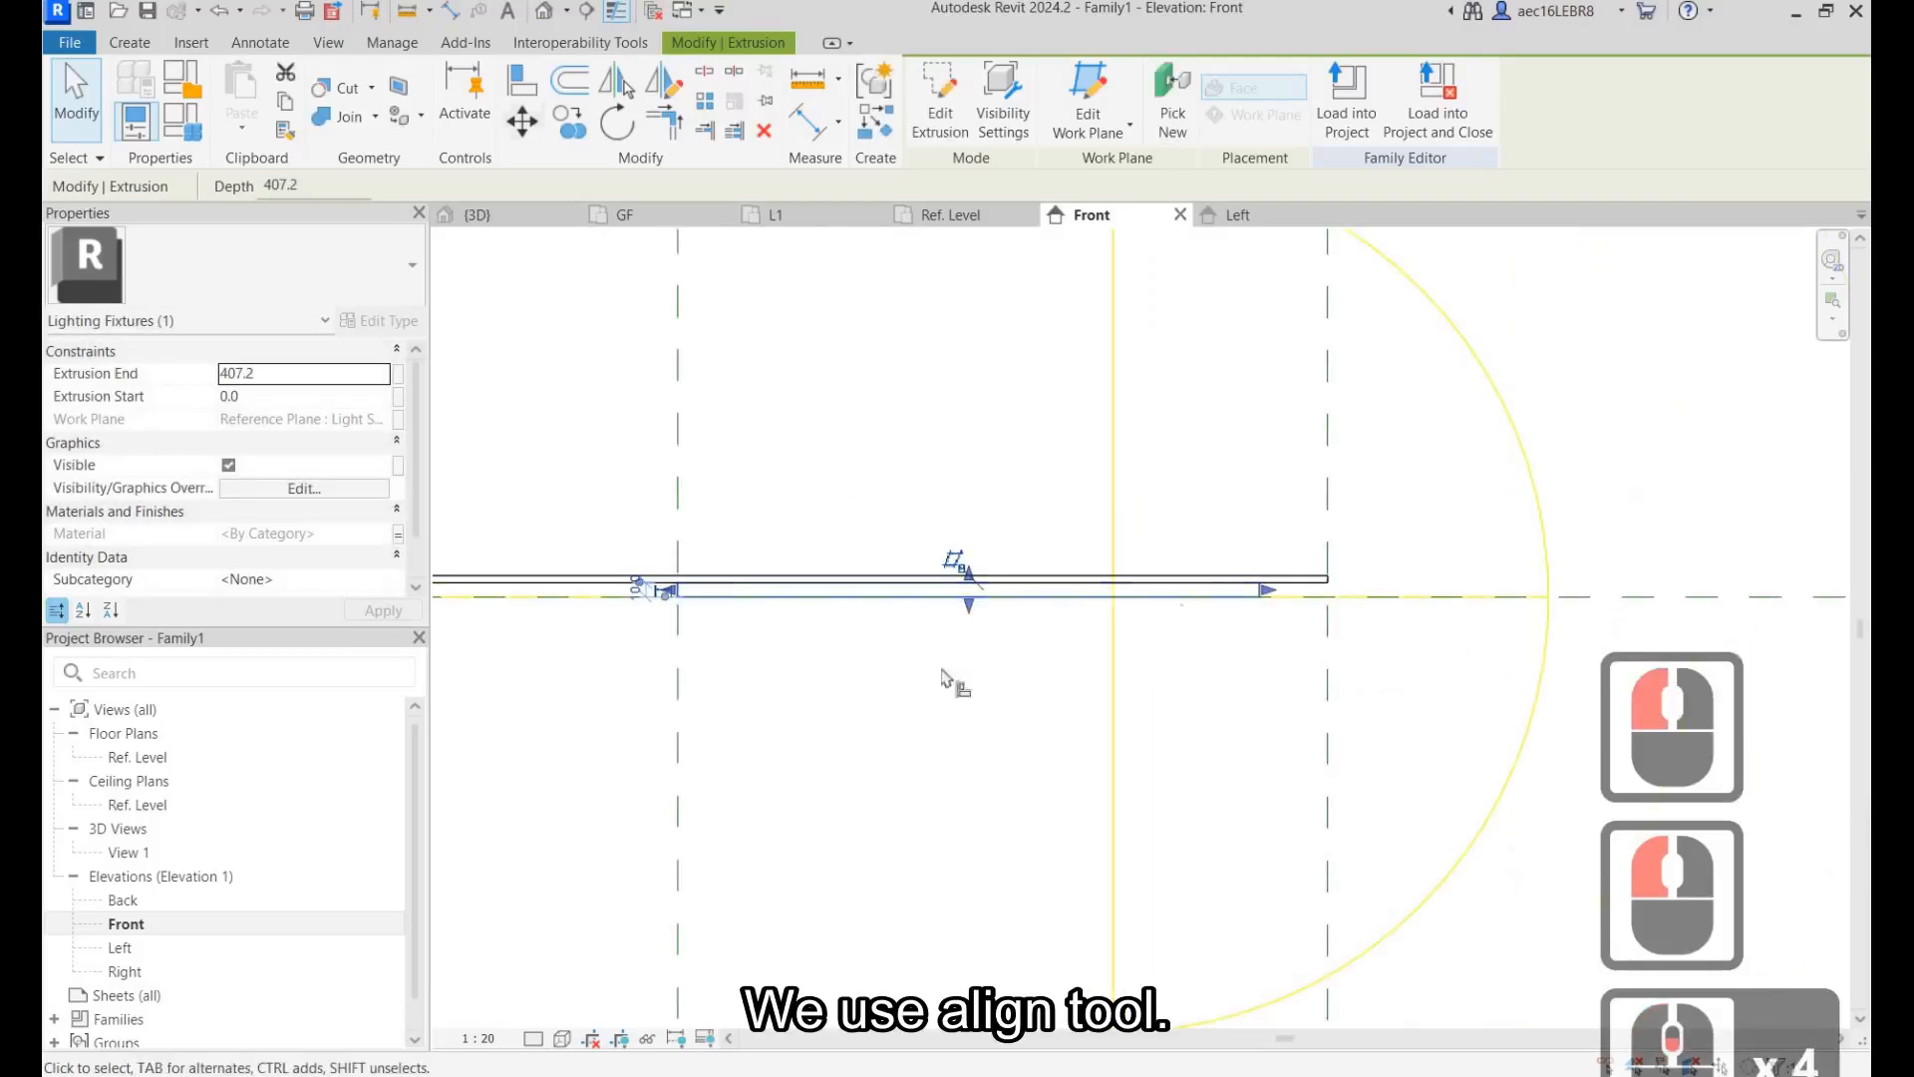
click(1332, 662)
click(1259, 593)
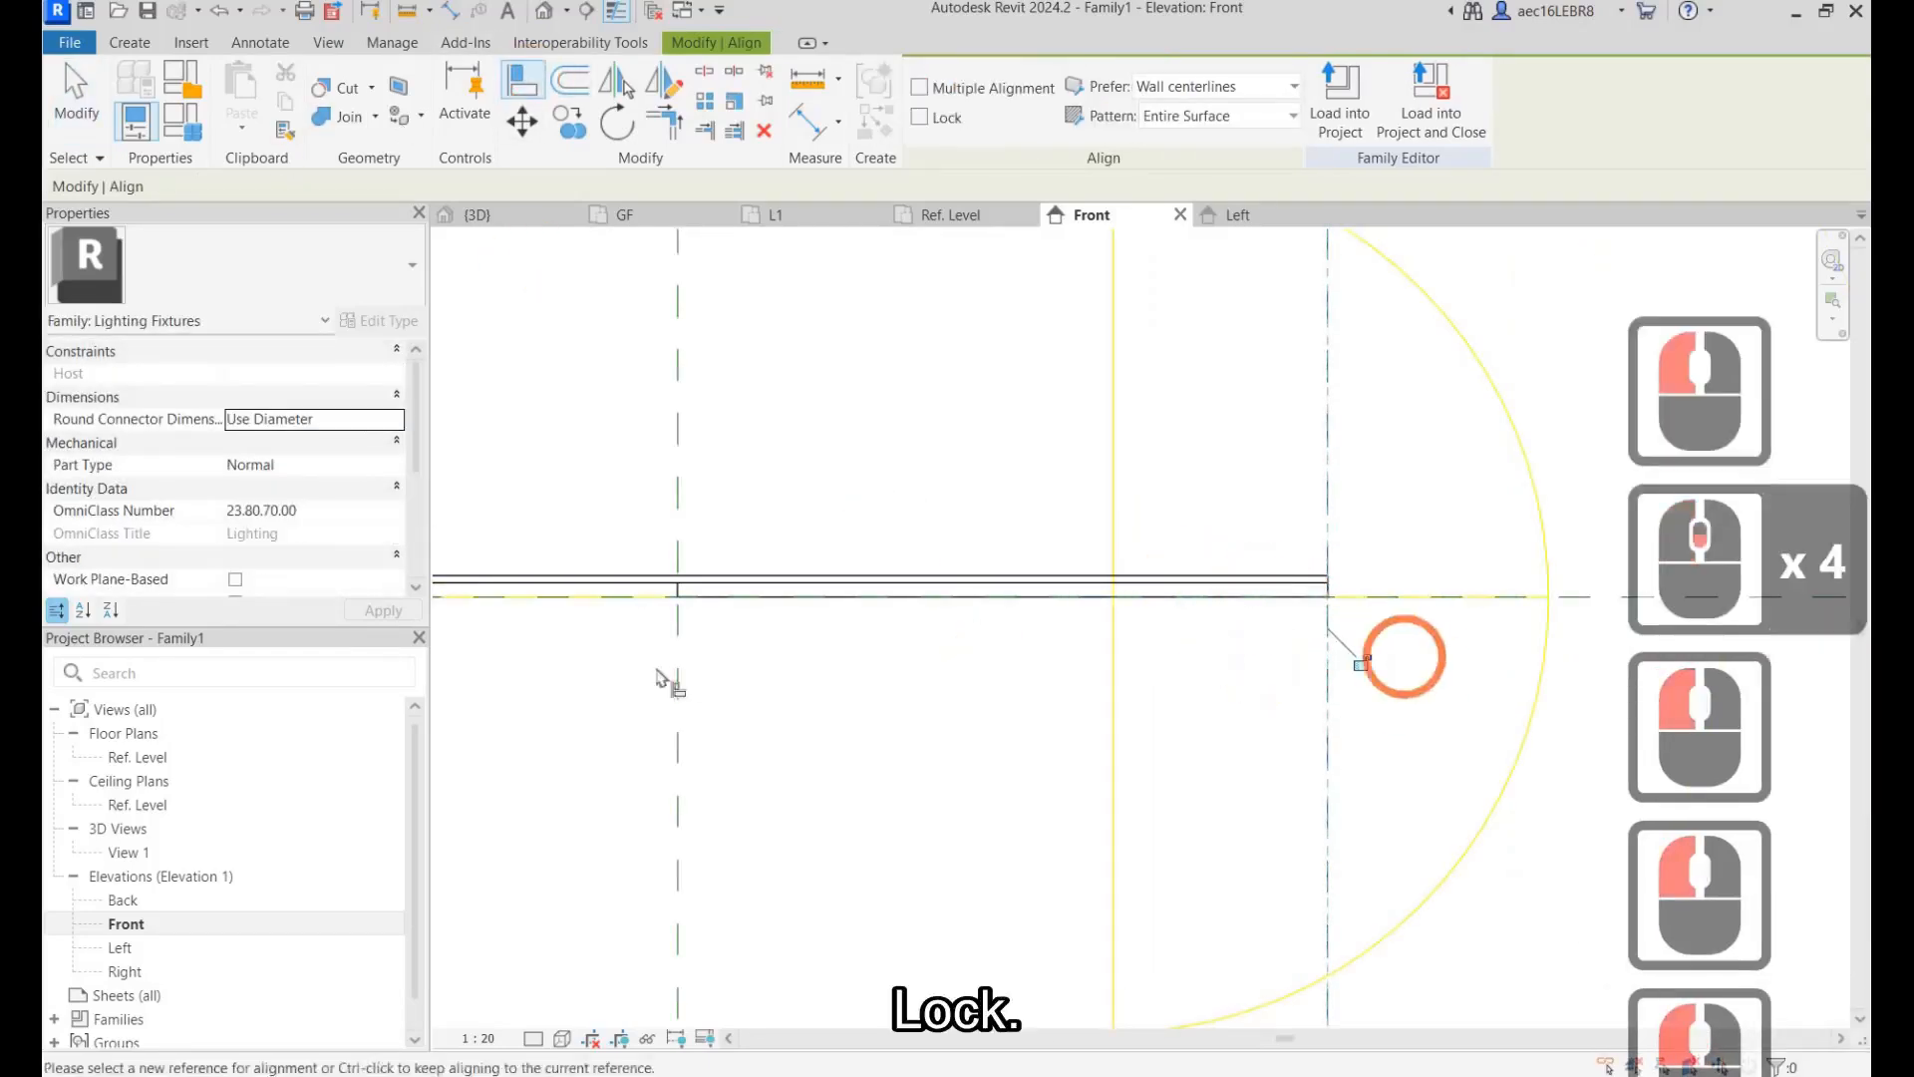
click(1366, 659)
Step: Align the lower extrusion's left end with the left reference plane and lock the alignment
scroll(1447, 642, down, 3)
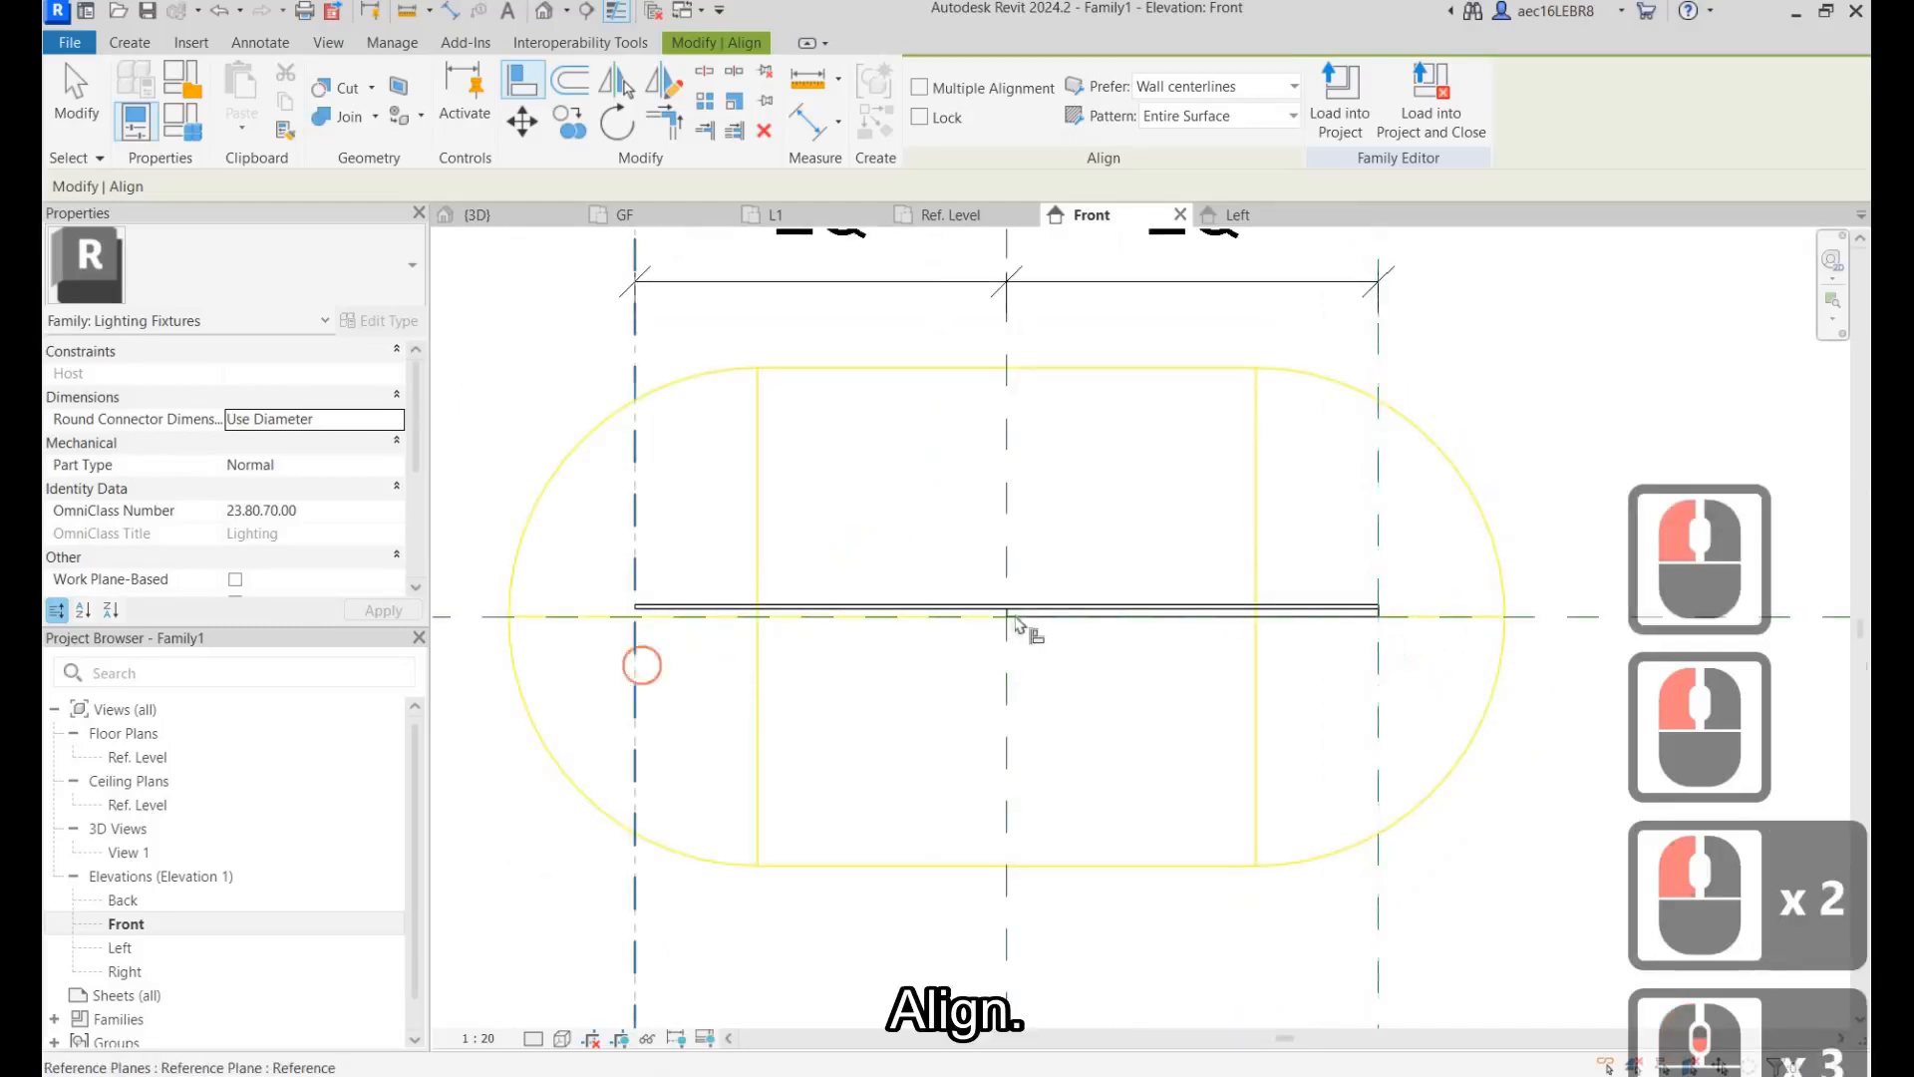
click(1007, 638)
scroll(1004, 613, up, 6)
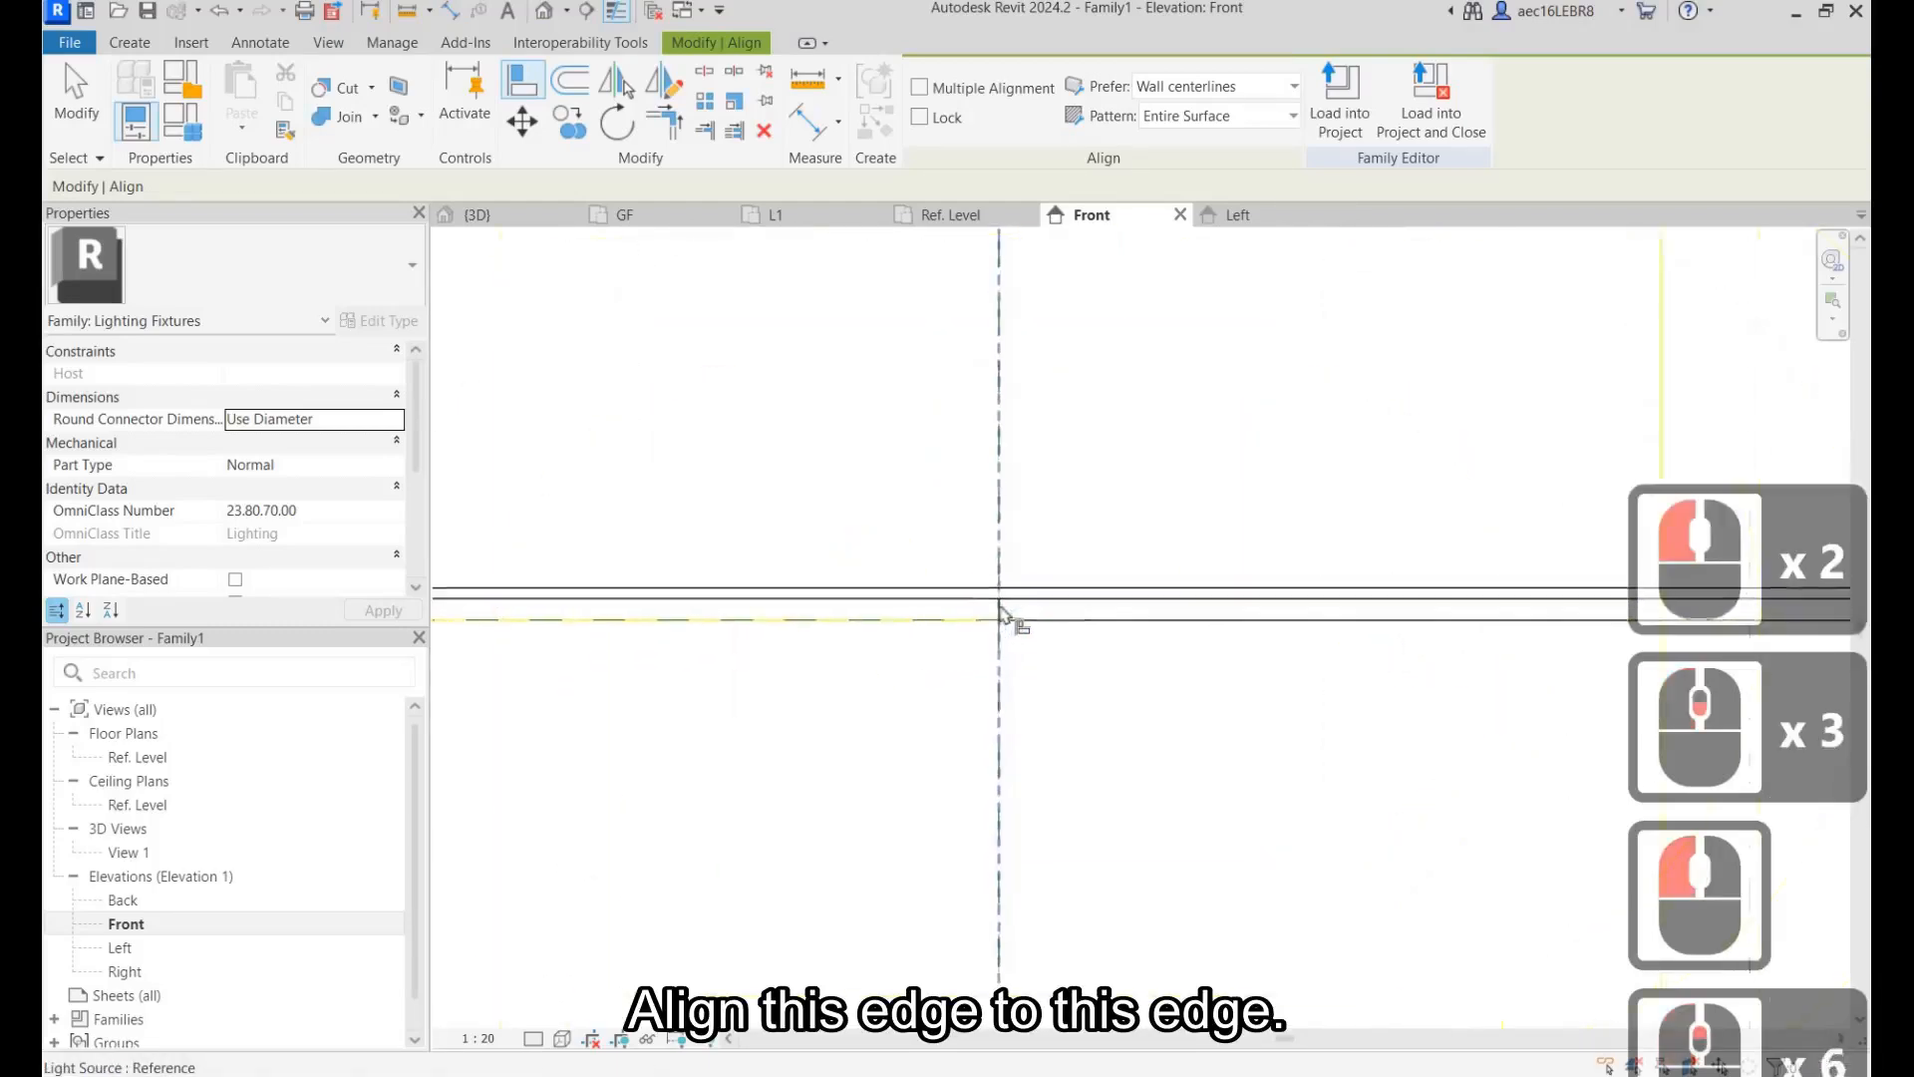
key(Tab)
click(1150, 632)
scroll(1118, 627, down, 7)
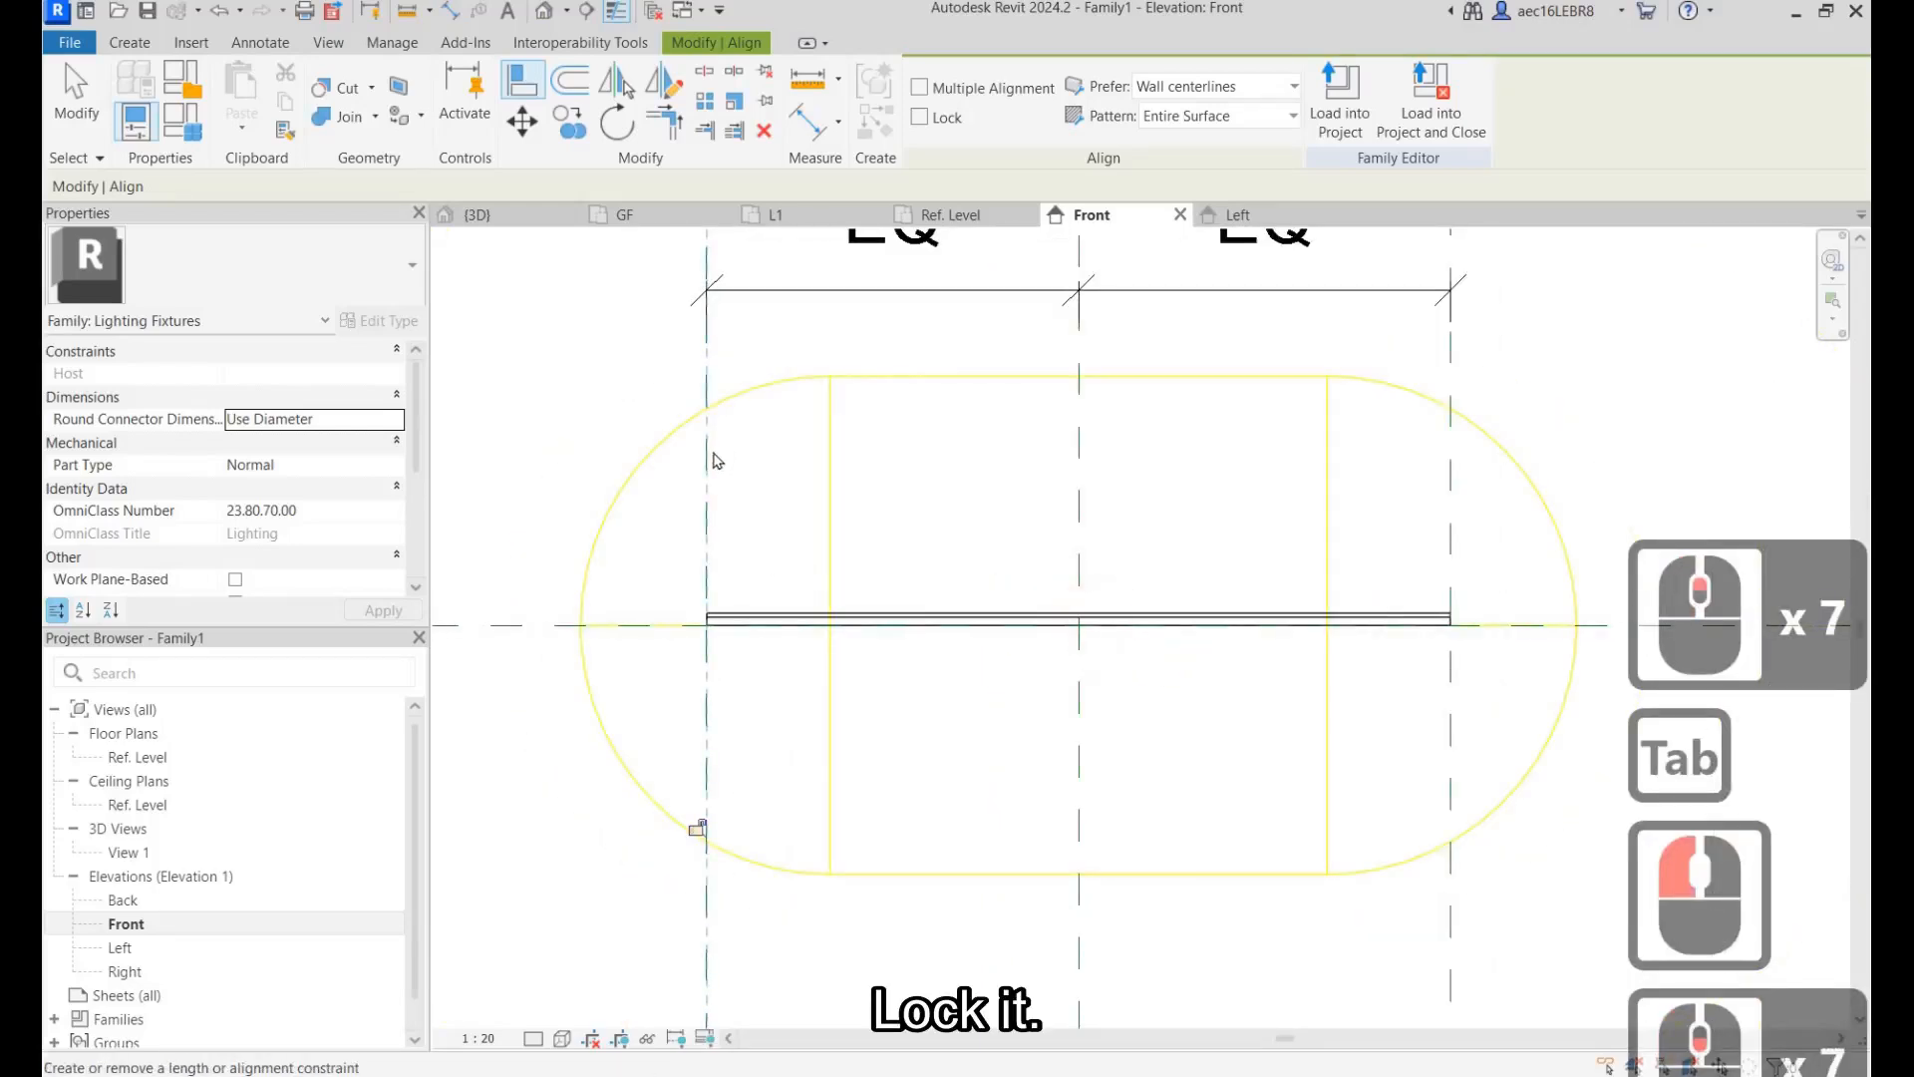
click(714, 547)
scroll(712, 551, down, 3)
key(Escape)
key(Escape)
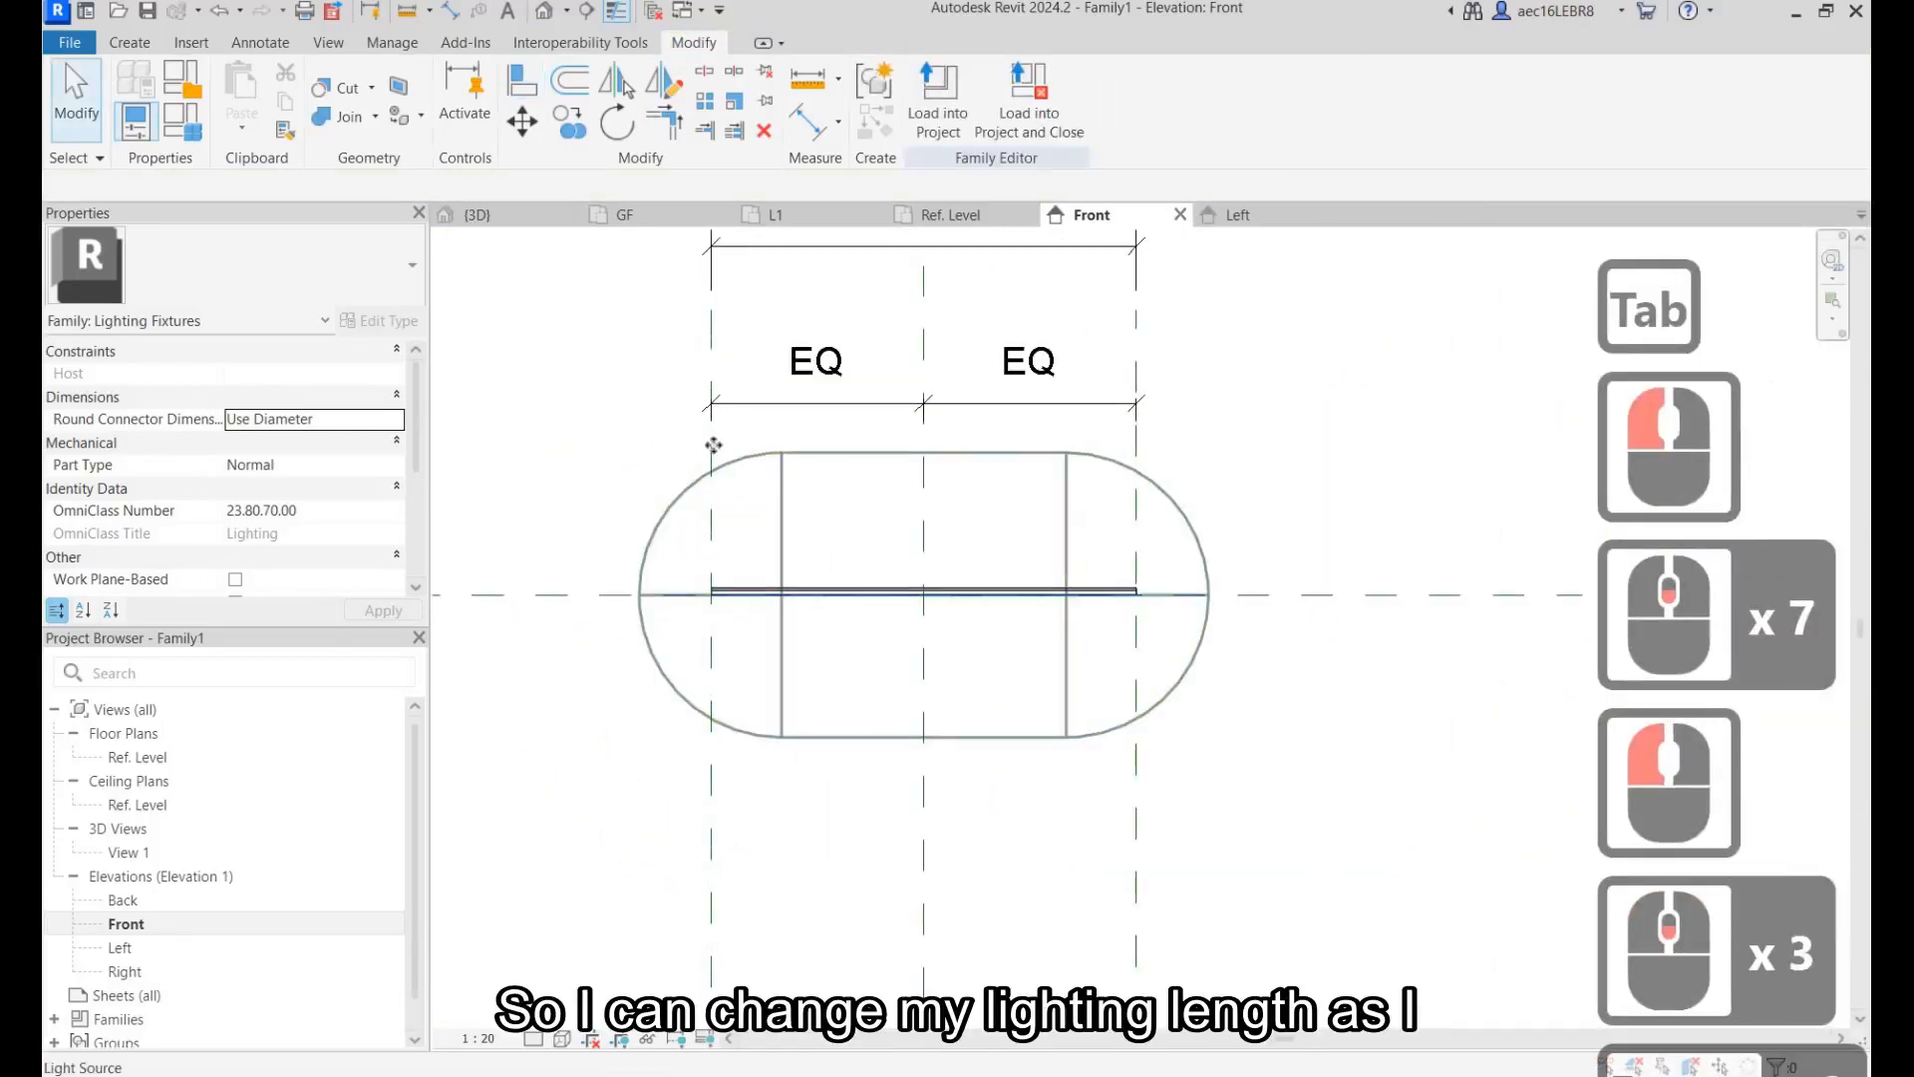
Step: Move the left reference plane outward to flex the fixture to a Length of LED of 960 mm
mouse_move(711, 439)
mouse_down()
mouse_move(626, 464)
mouse_move(726, 472)
mouse_move(641, 469)
mouse_move(696, 468)
mouse_up()
scroll(1325, 396, down, 3)
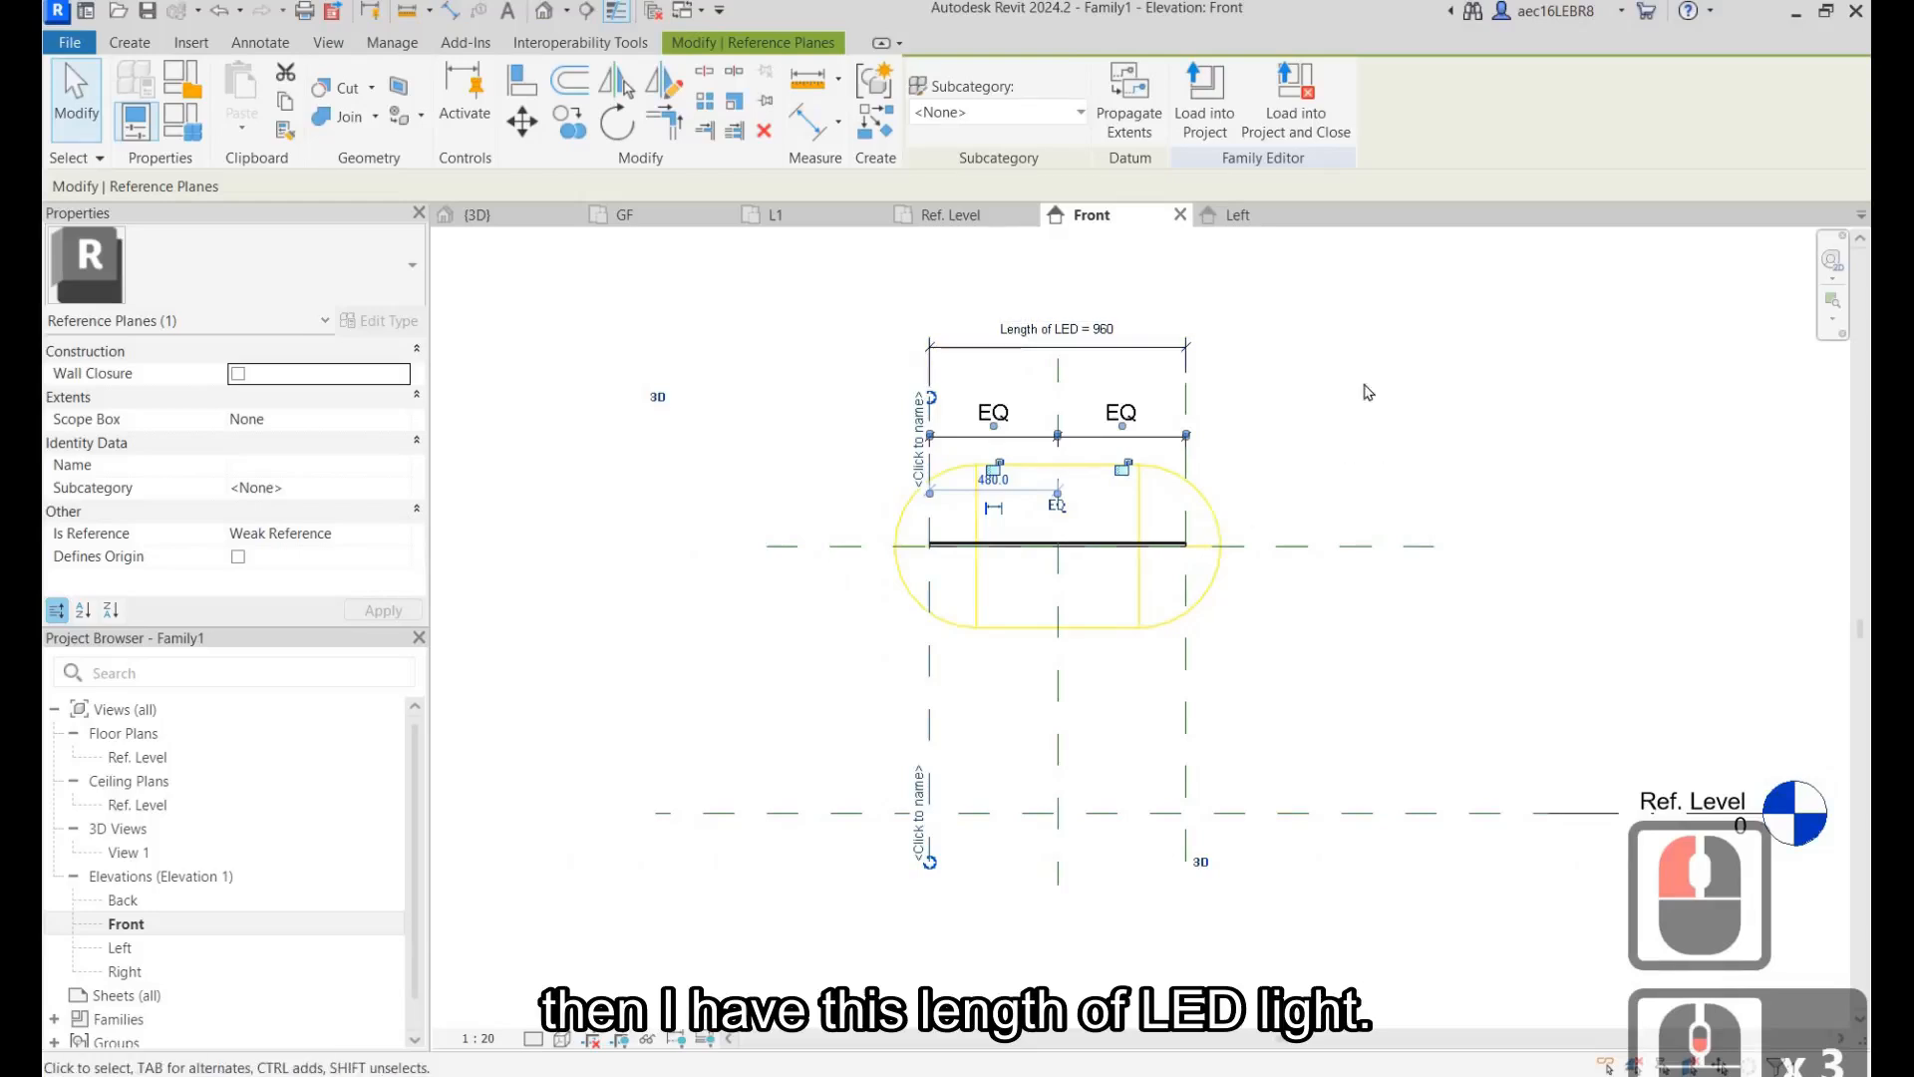
click(1364, 385)
Step: Inspect the light source's extent and properties against the length of the fixture
click(1214, 520)
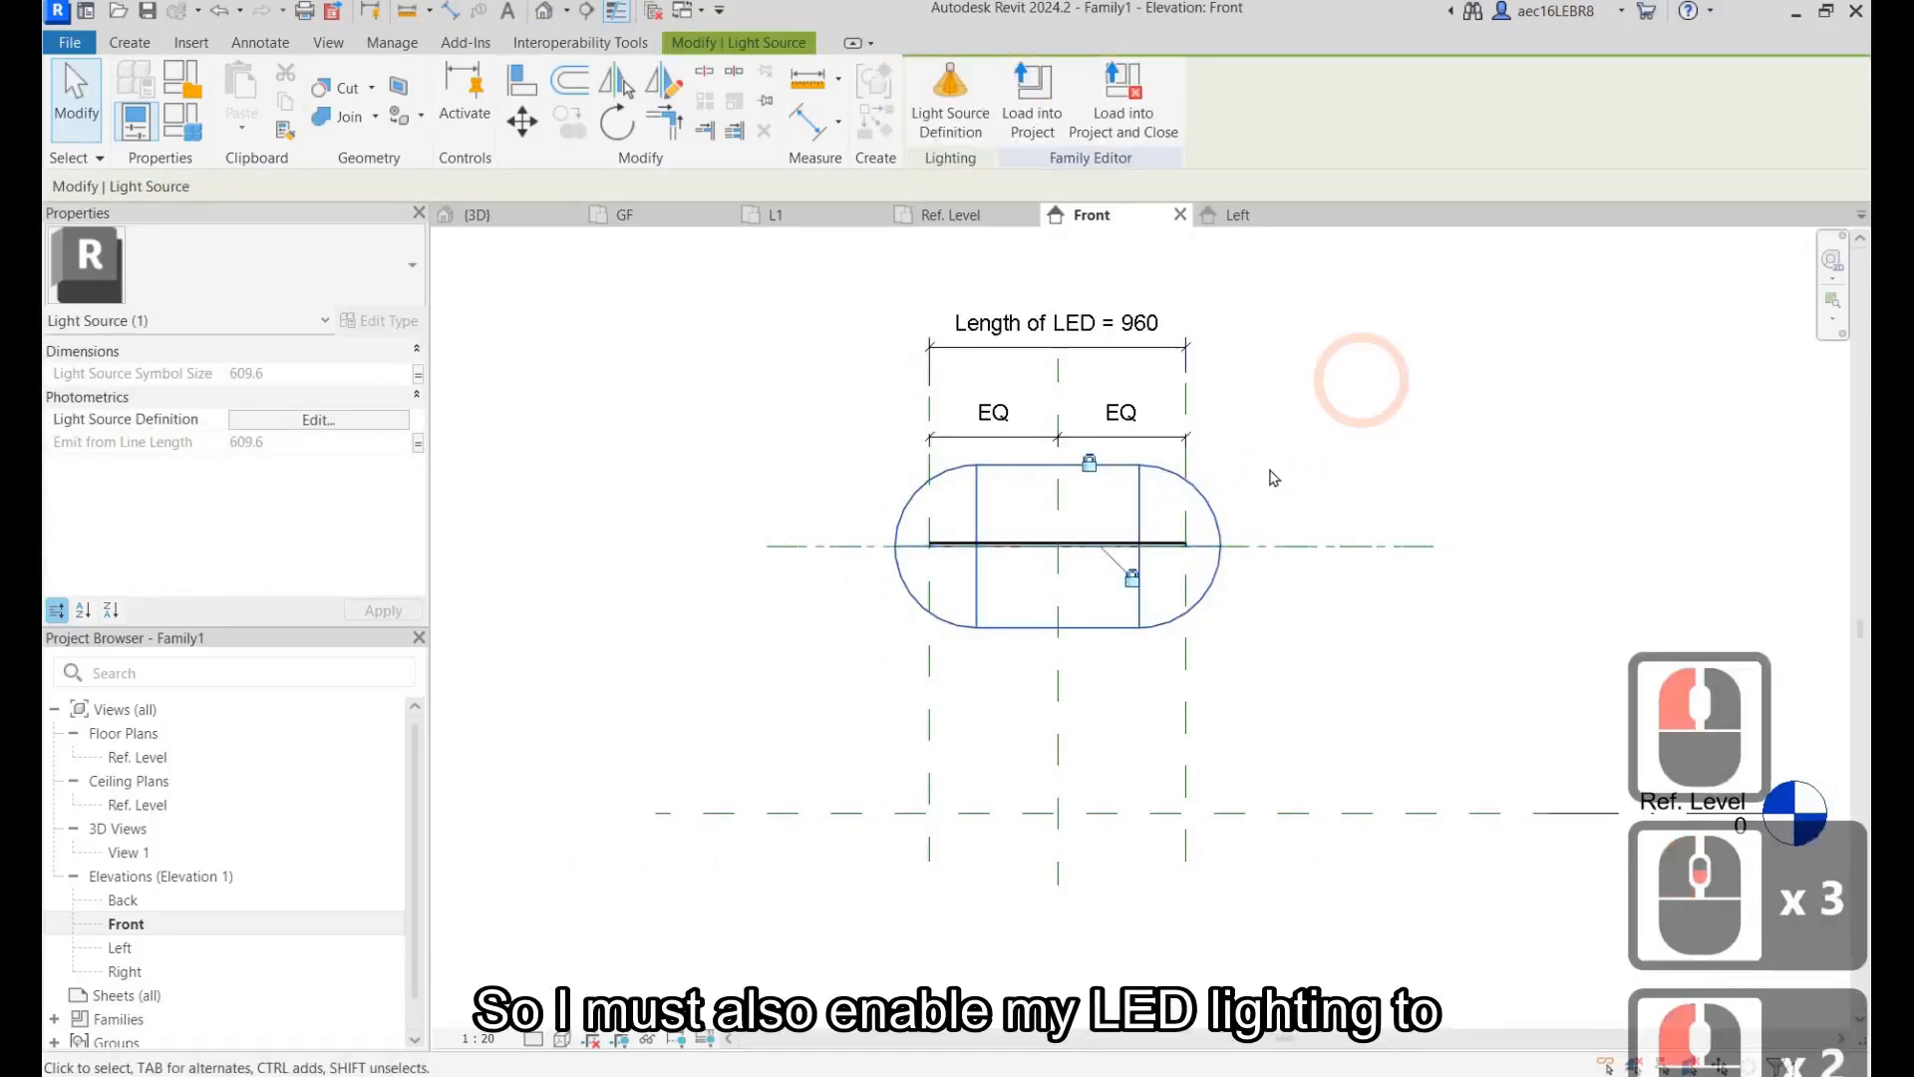
scroll(1274, 479, up, 3)
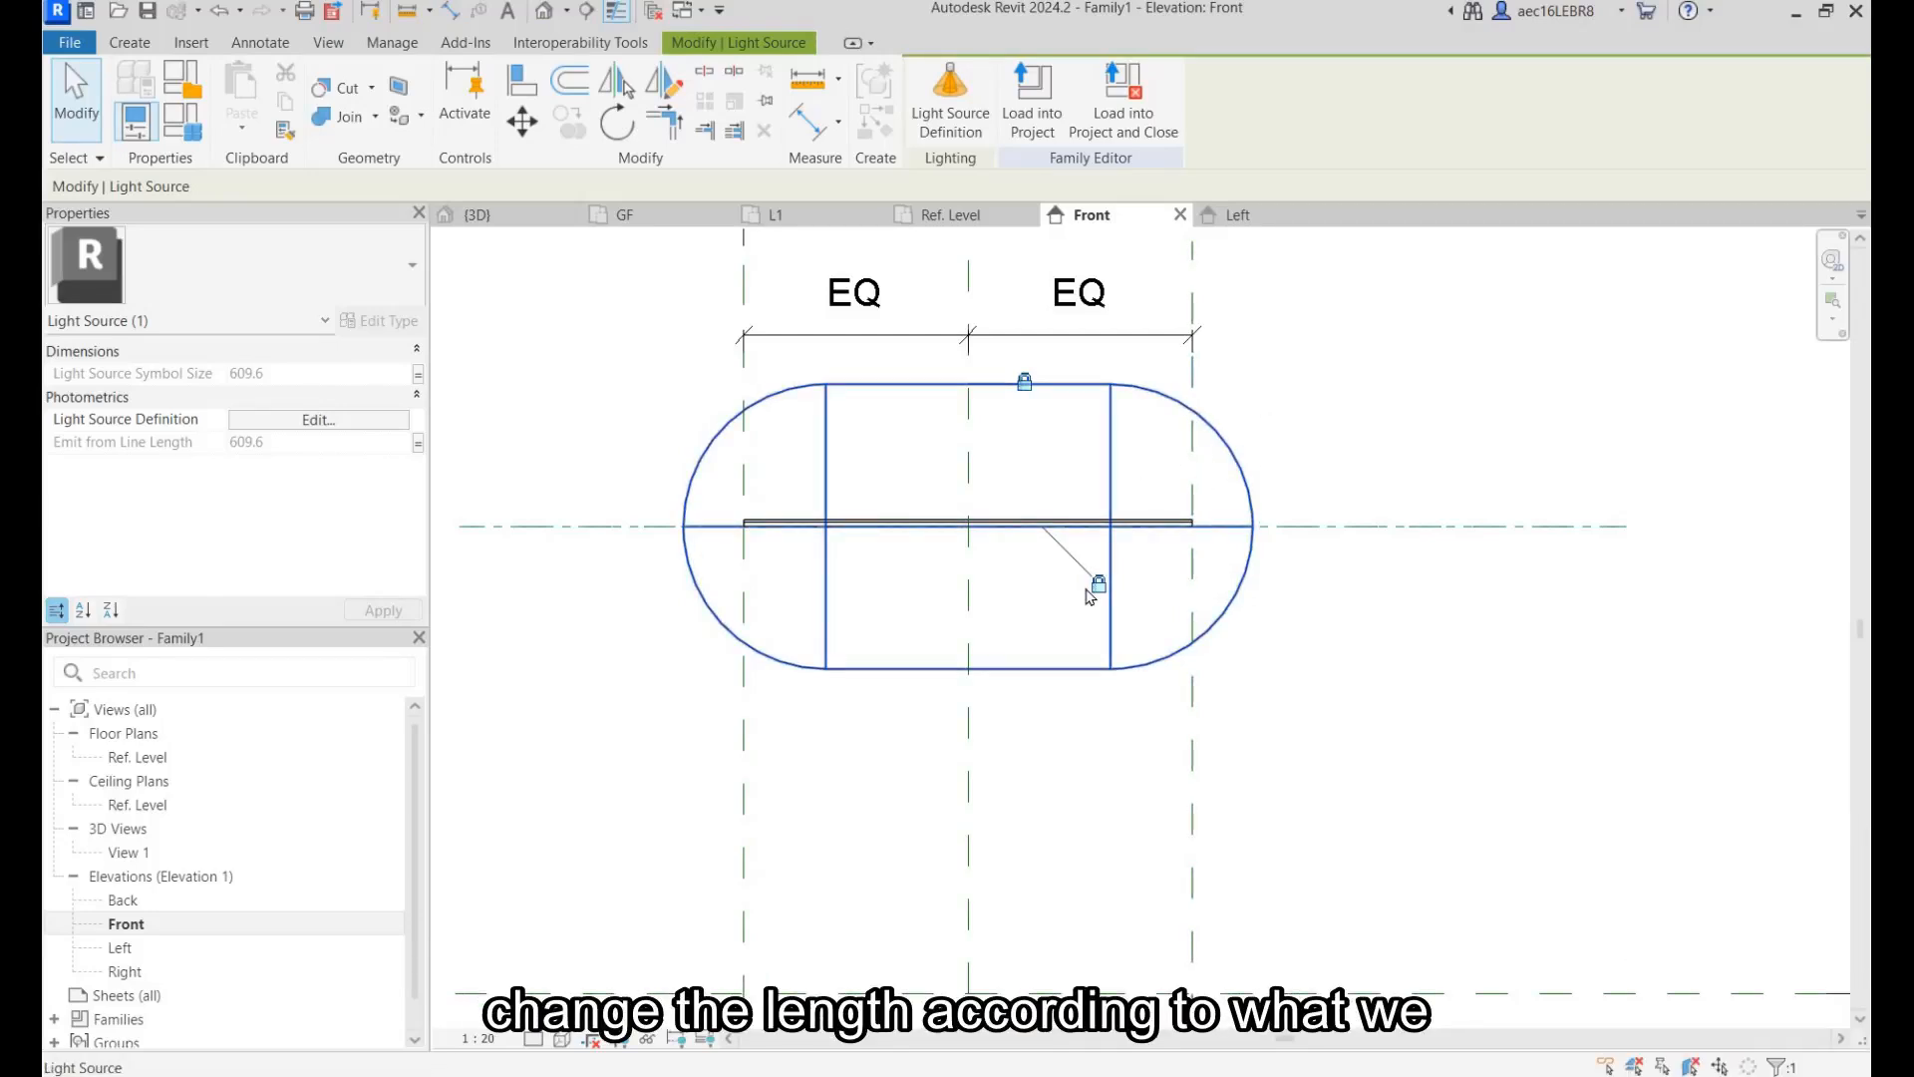
scroll(1157, 434, down, 2)
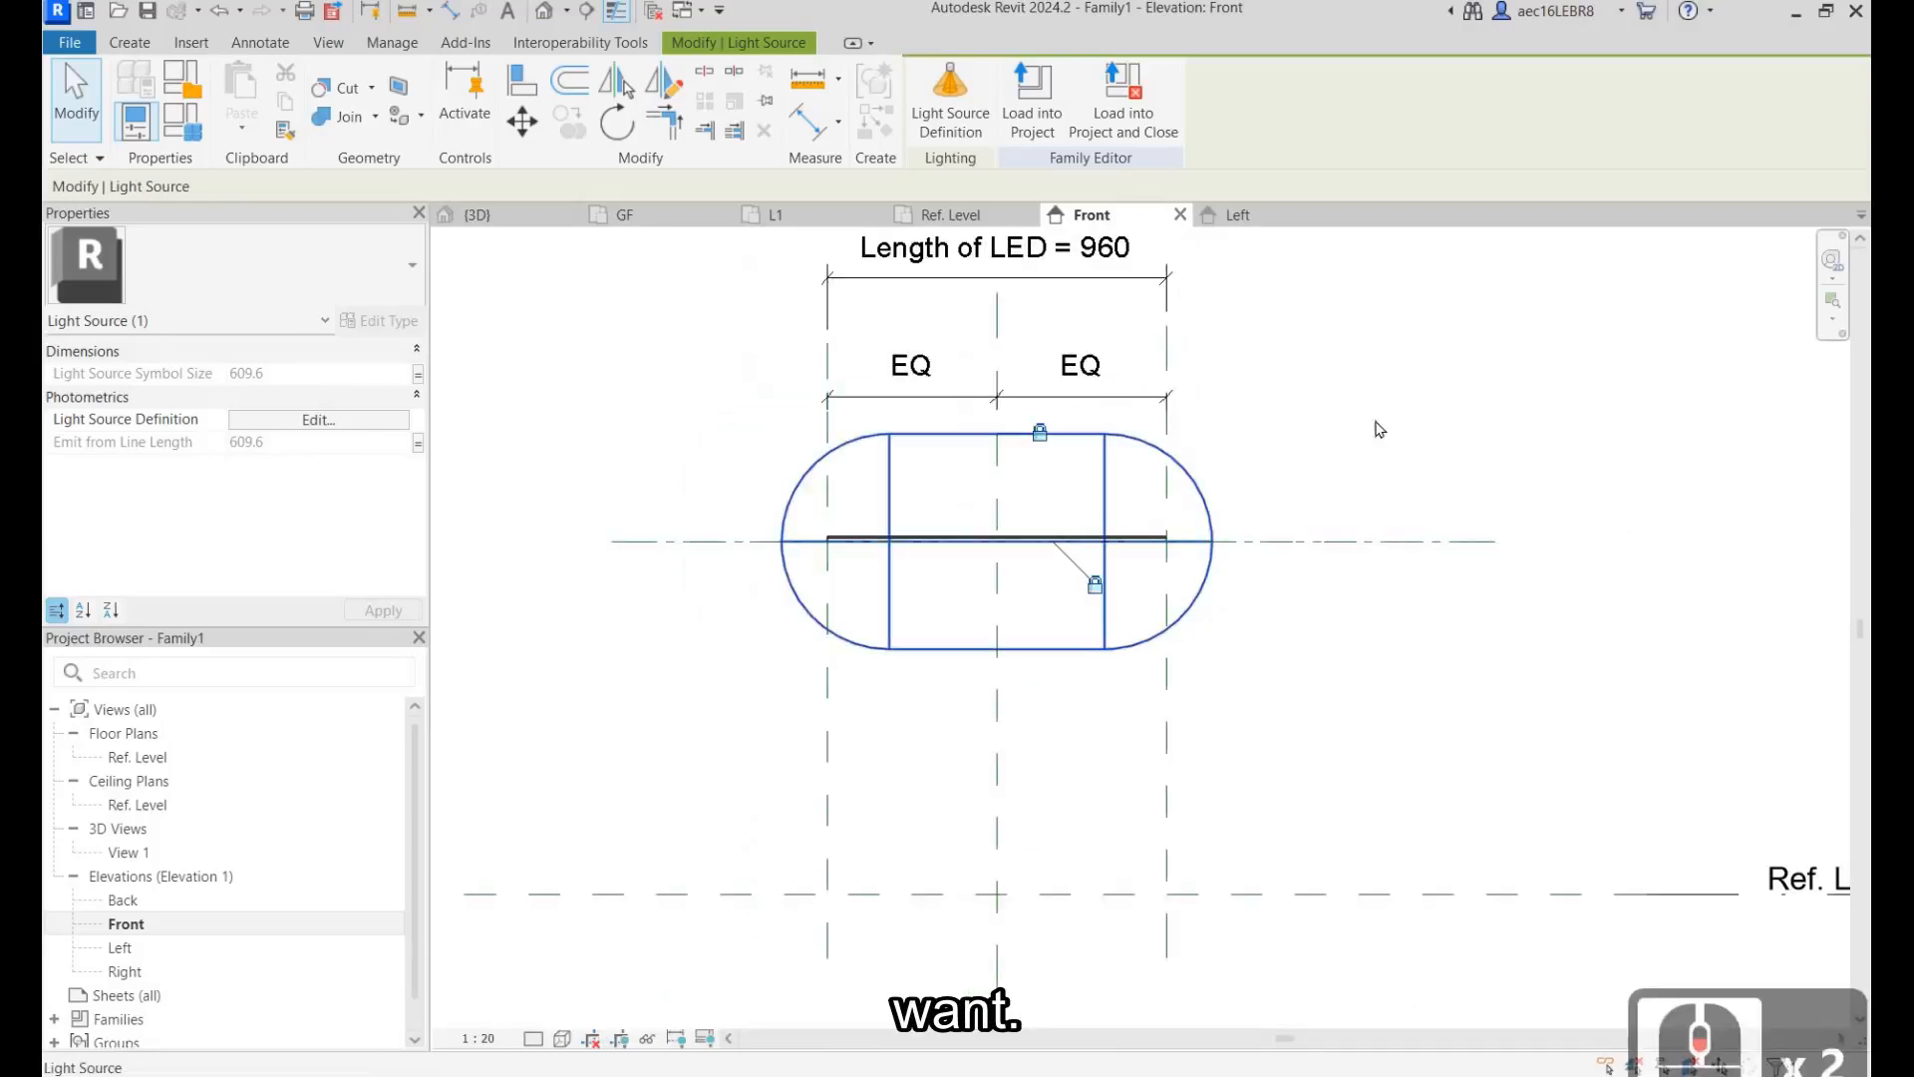
click(1196, 488)
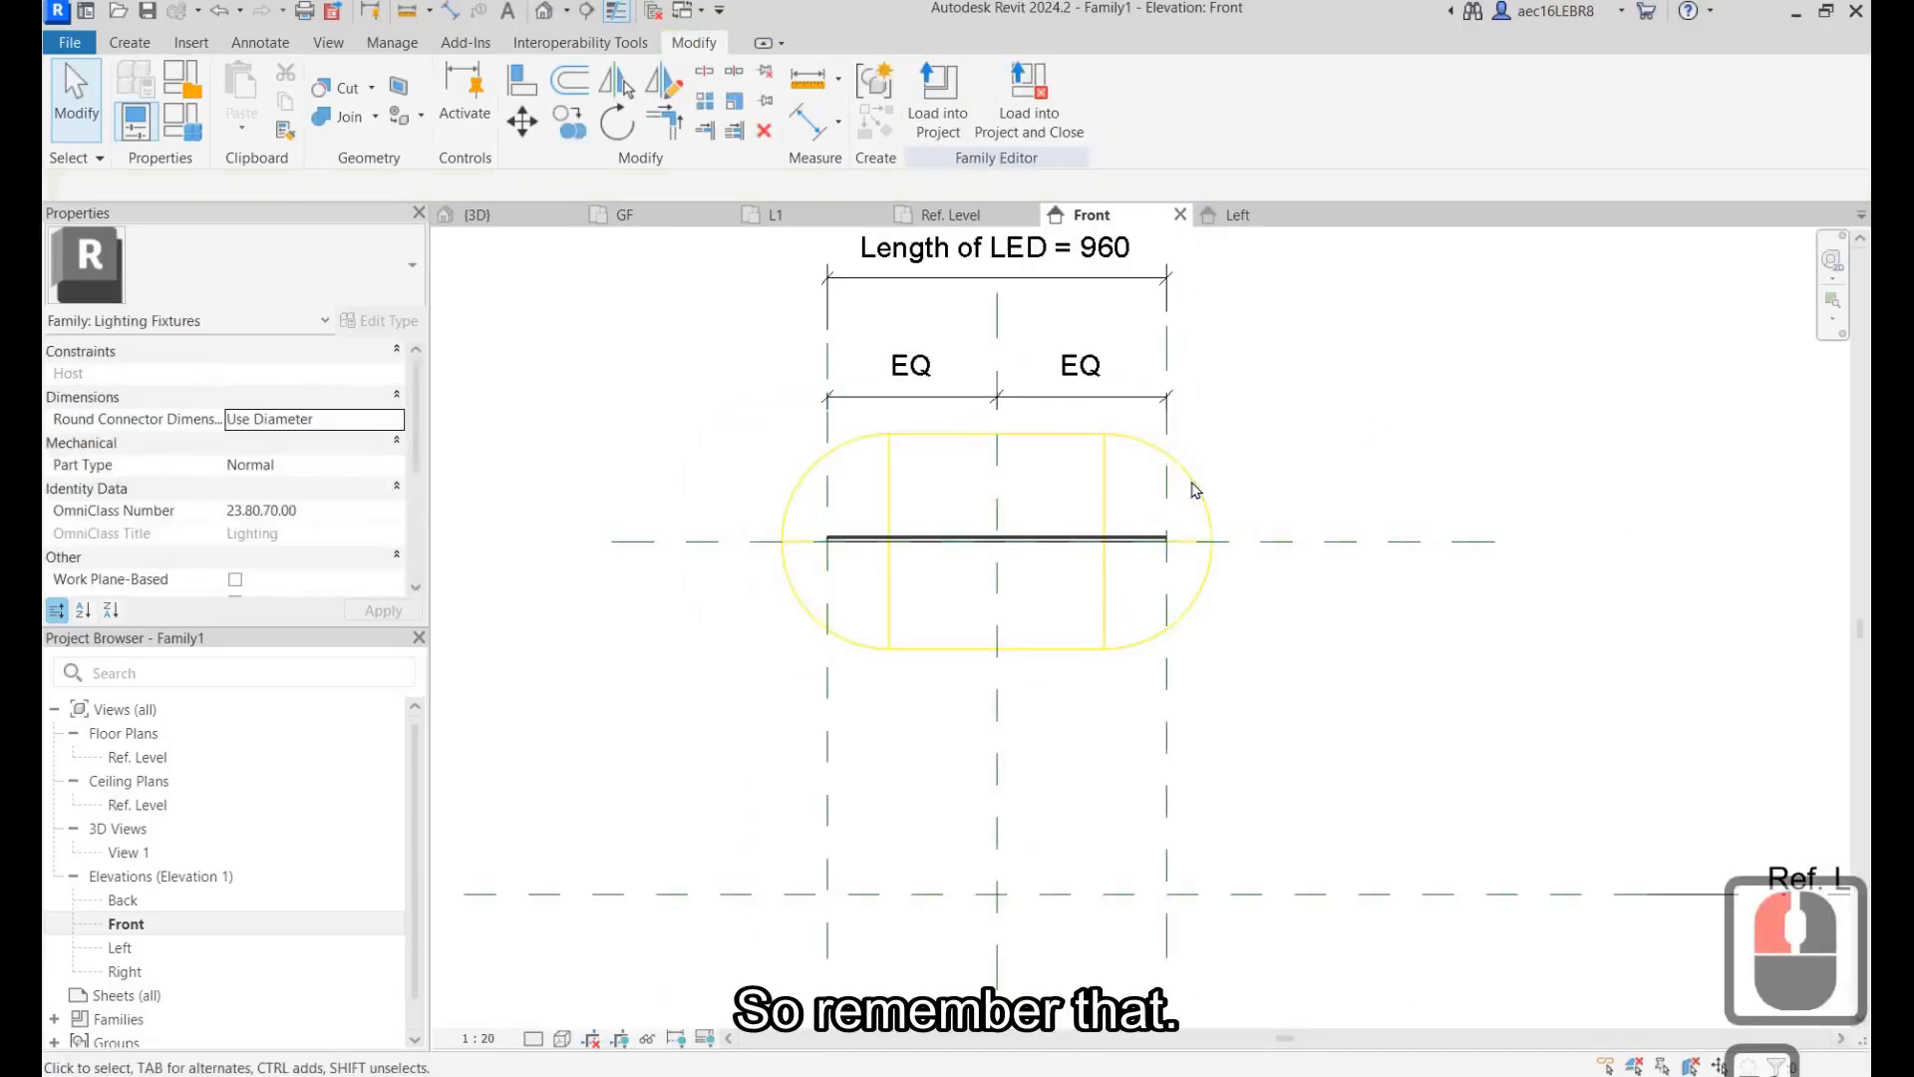
click(808, 392)
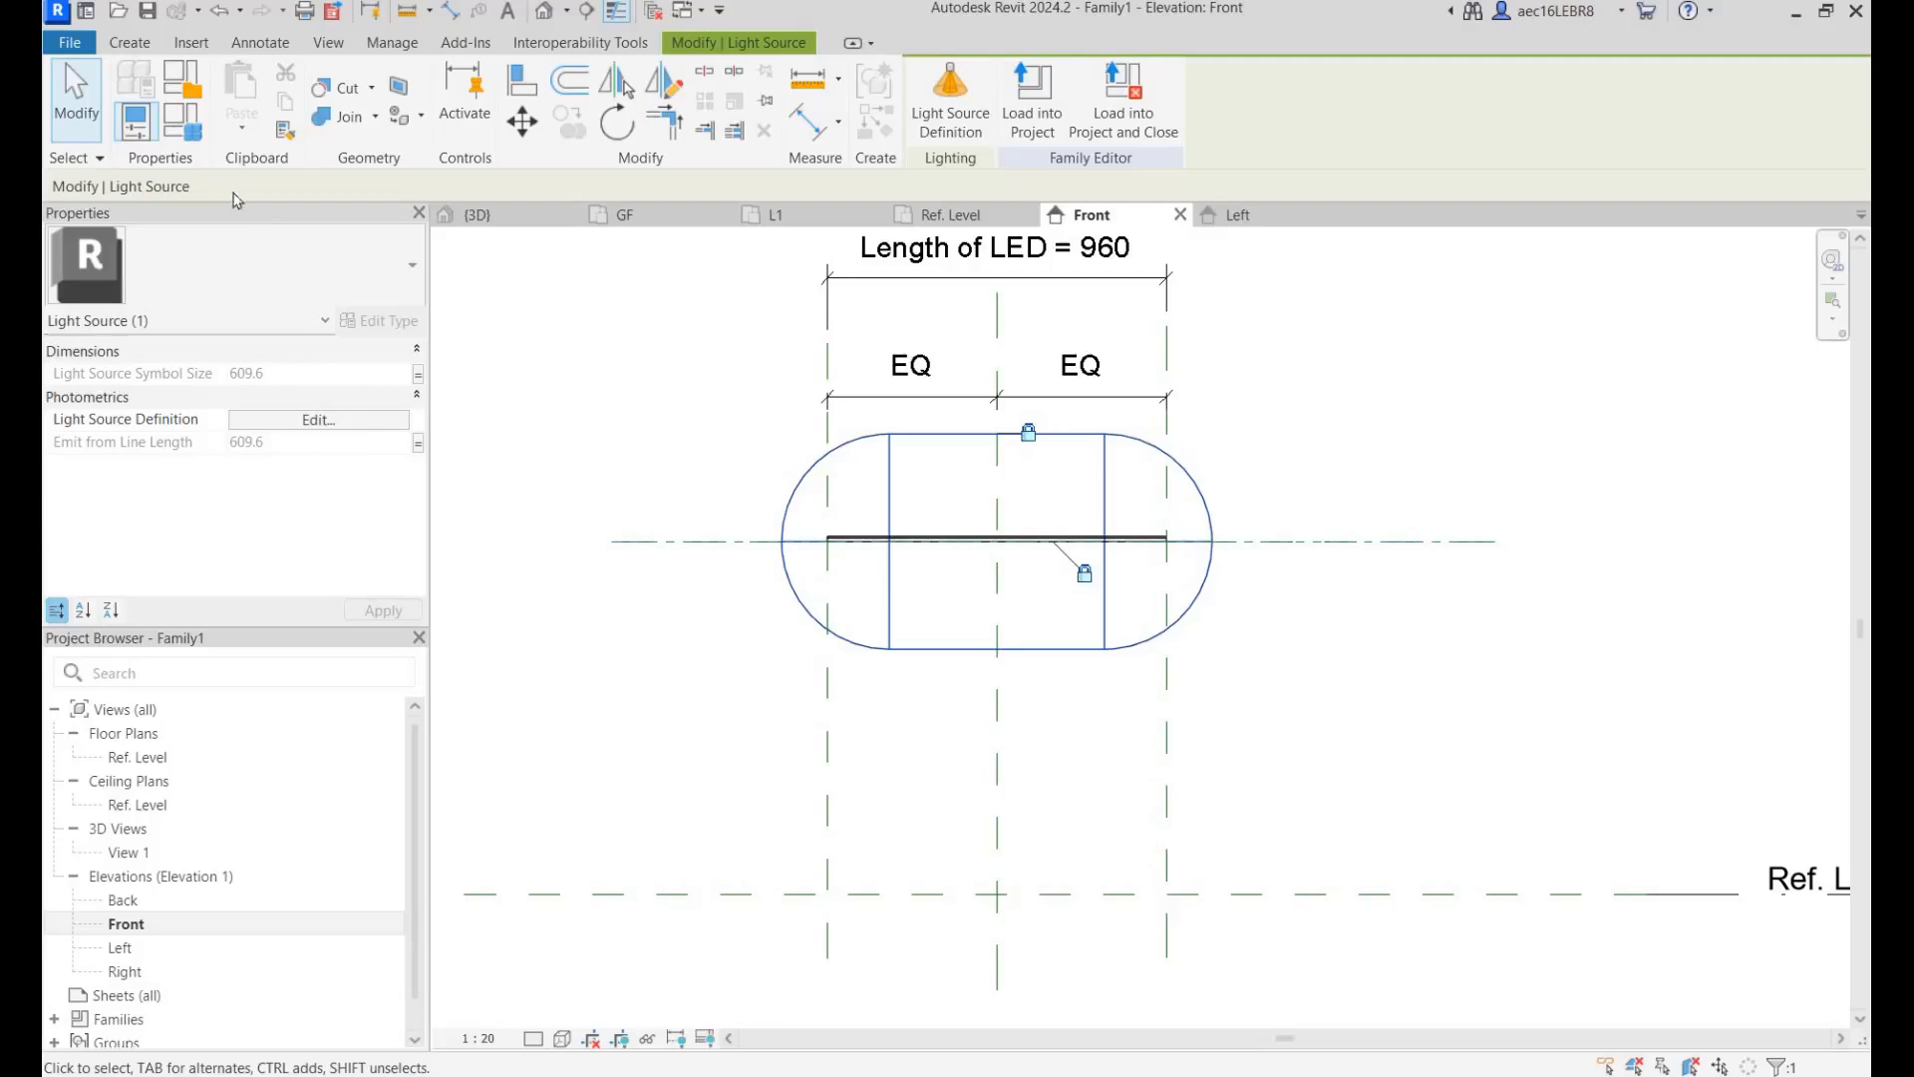
Step: Review the family's parameters, comparing Length of LED, Light Source Symbol Size and Emit from Line Length, and leave the values unedited
click(173, 127)
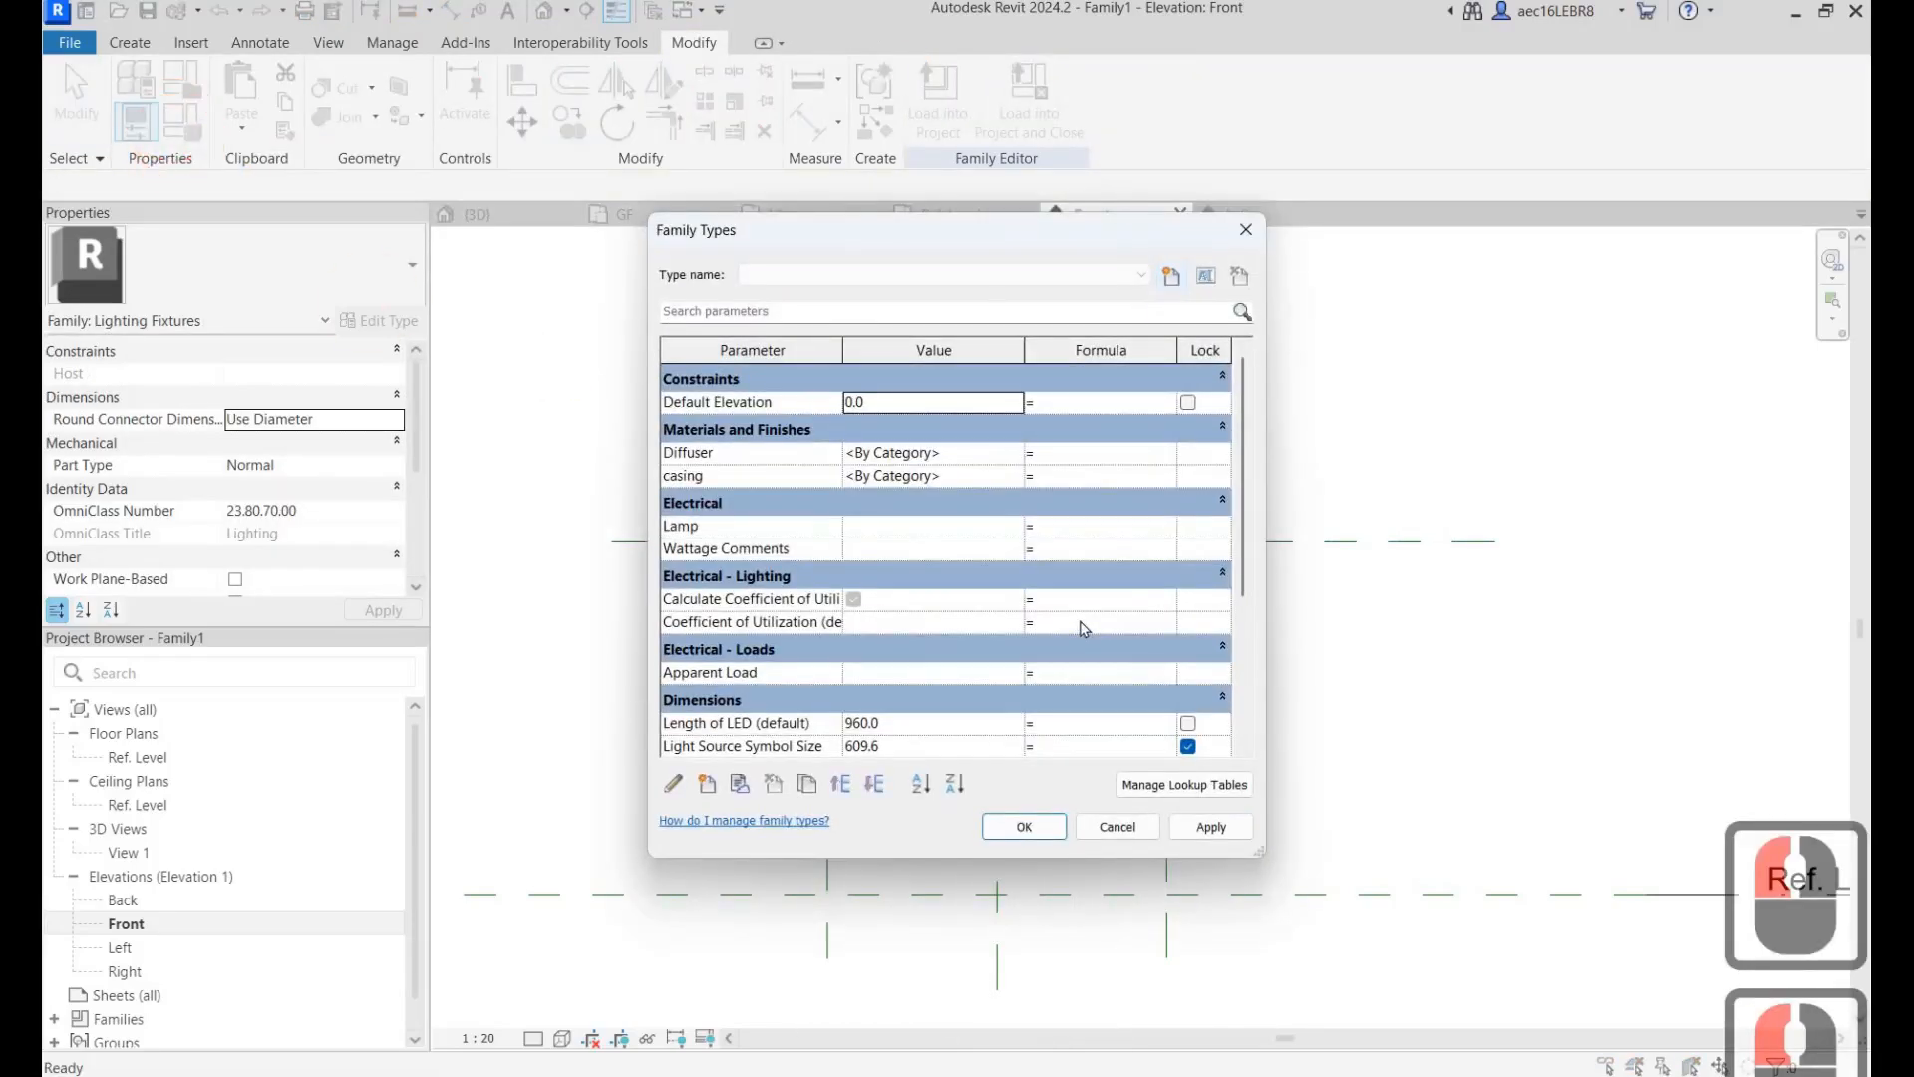
scroll(949, 632, down, 1)
scroll(949, 633, down, 2)
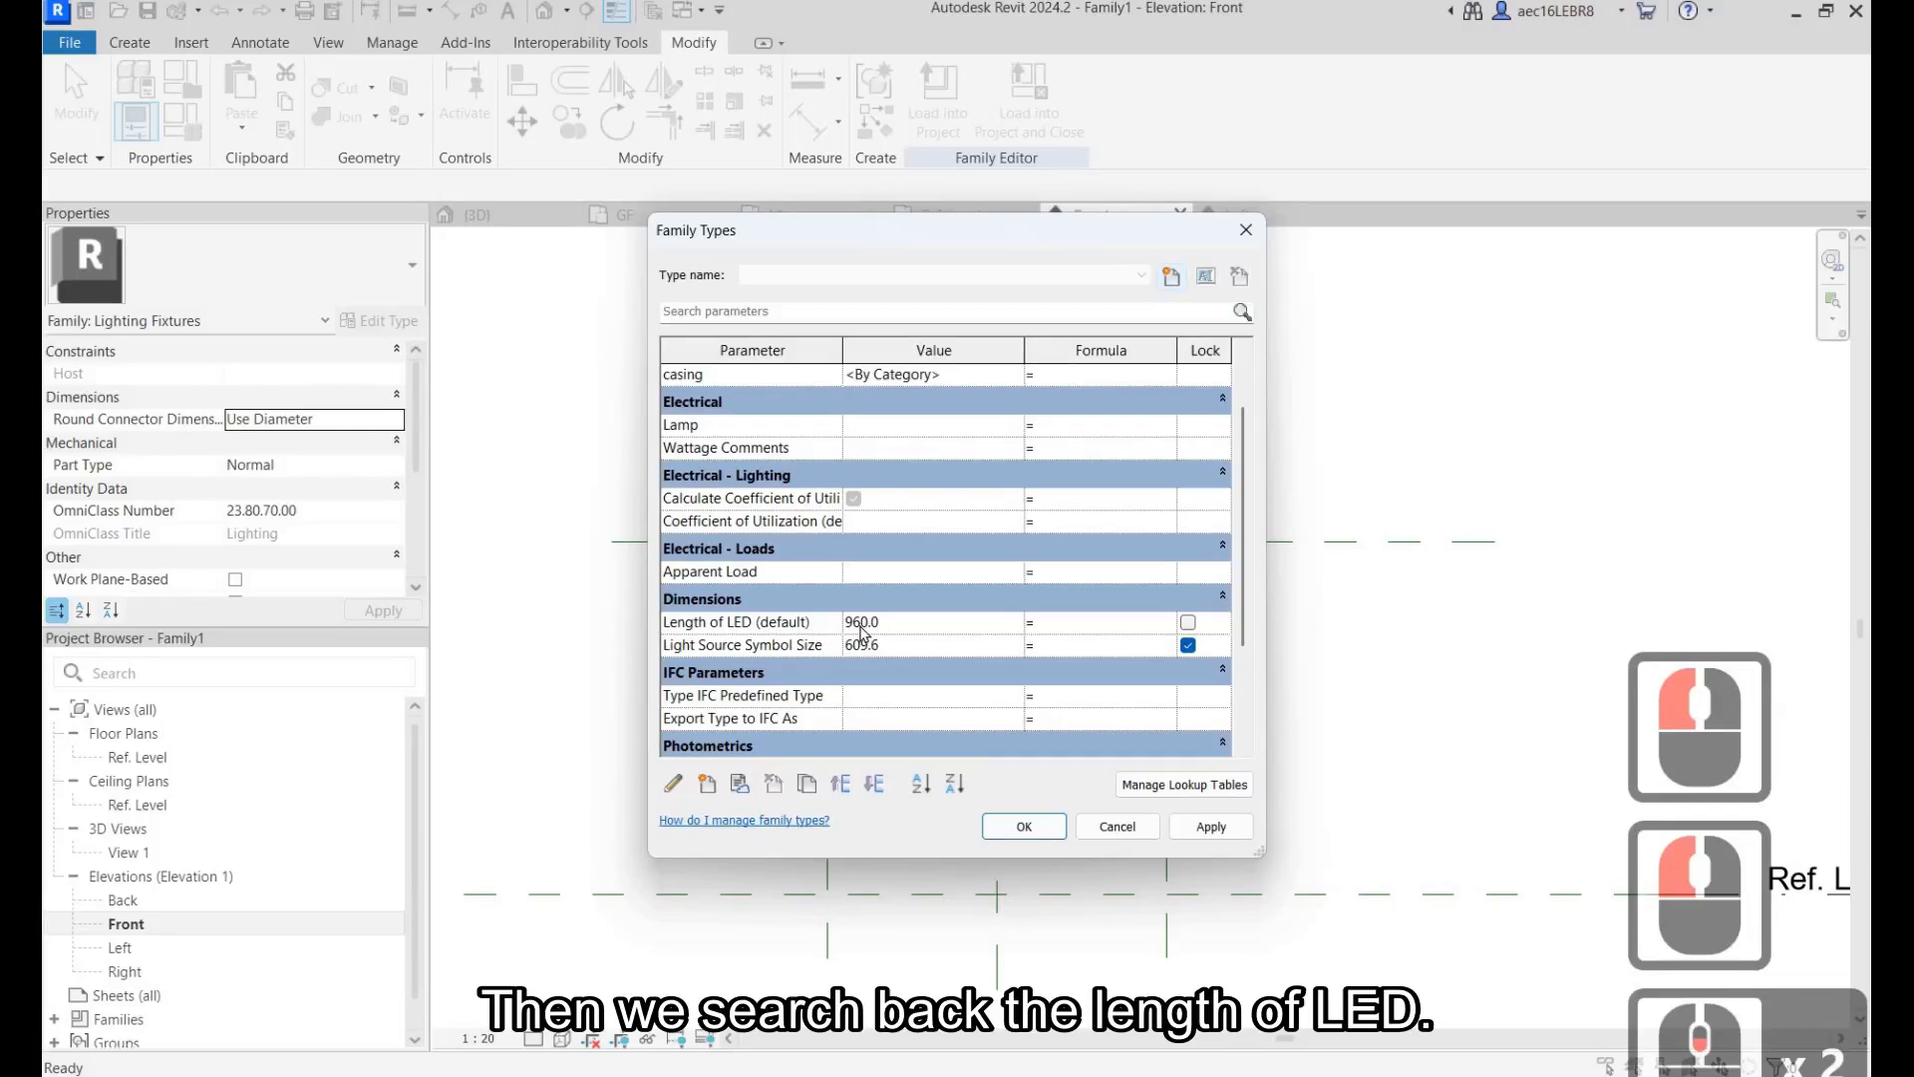
scroll(746, 650, down, 2)
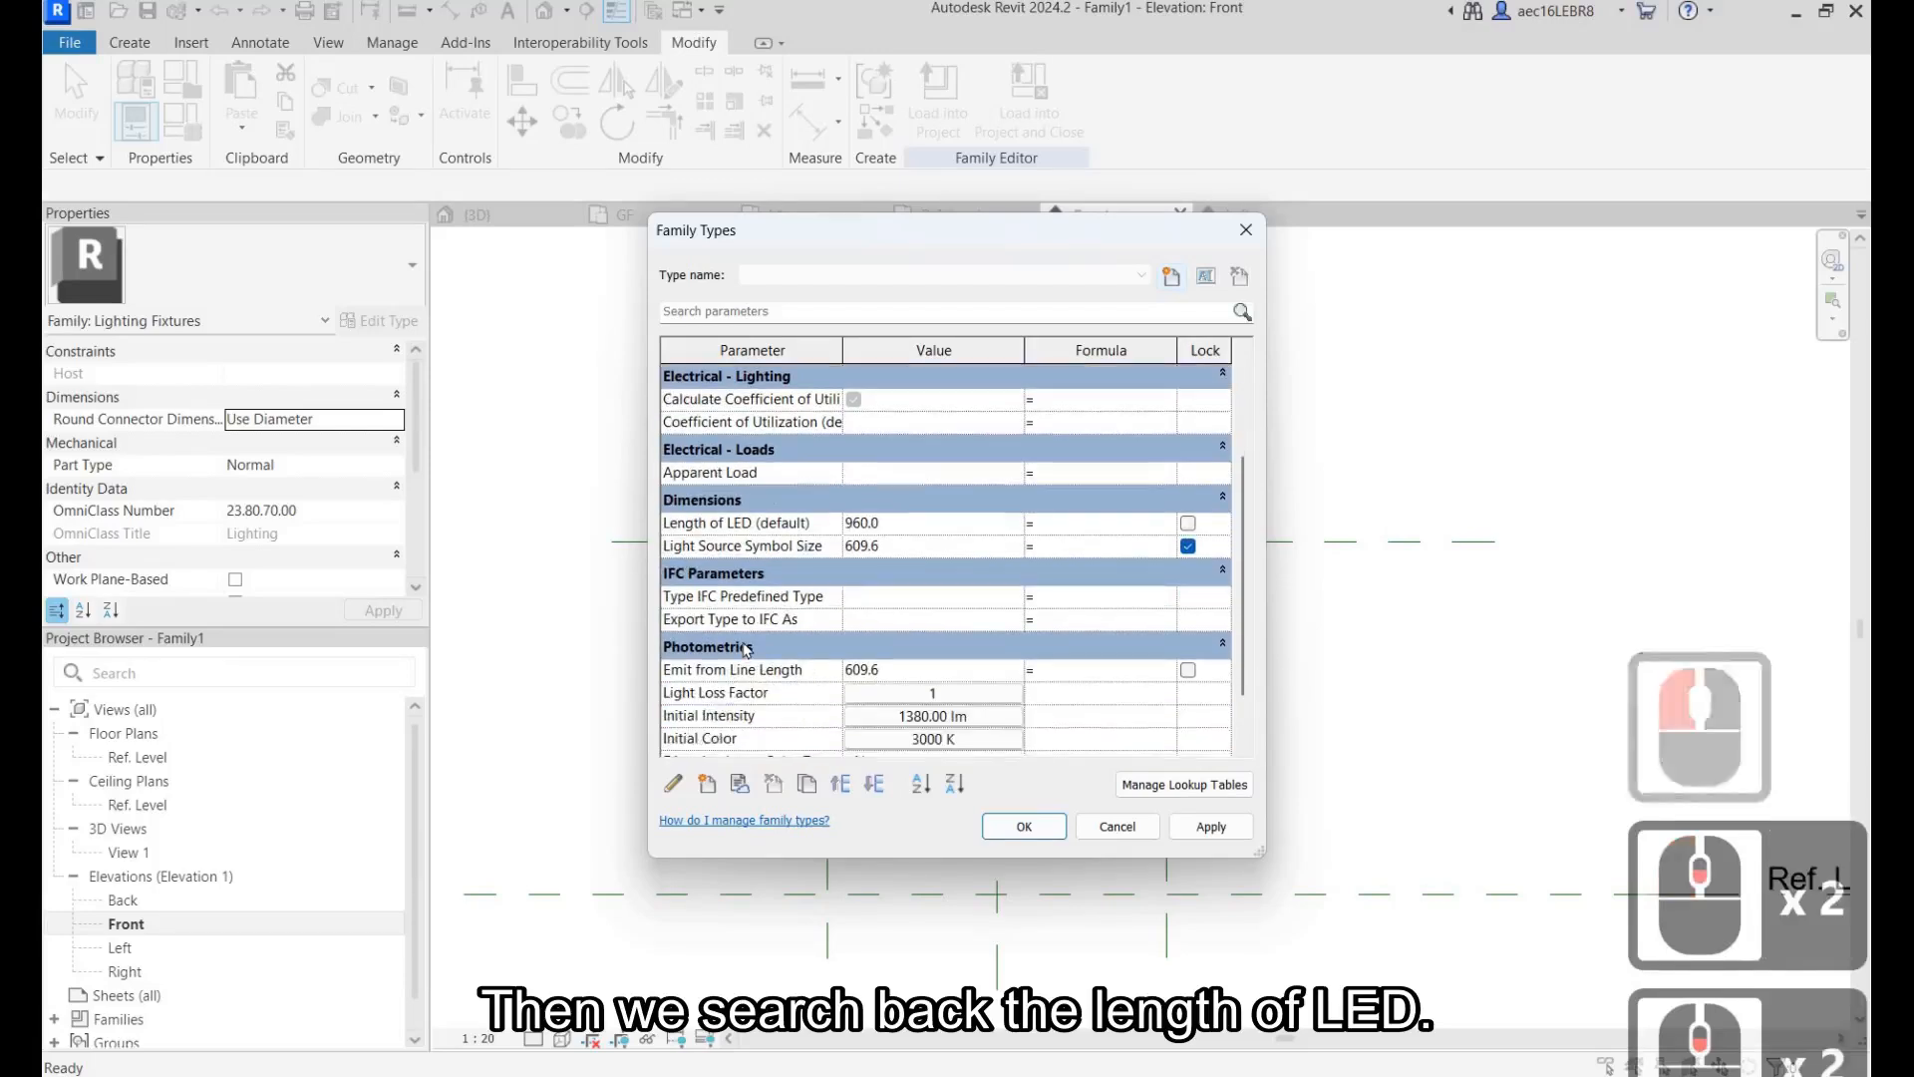
scroll(748, 648, down, 1)
scroll(1135, 701, down, 1)
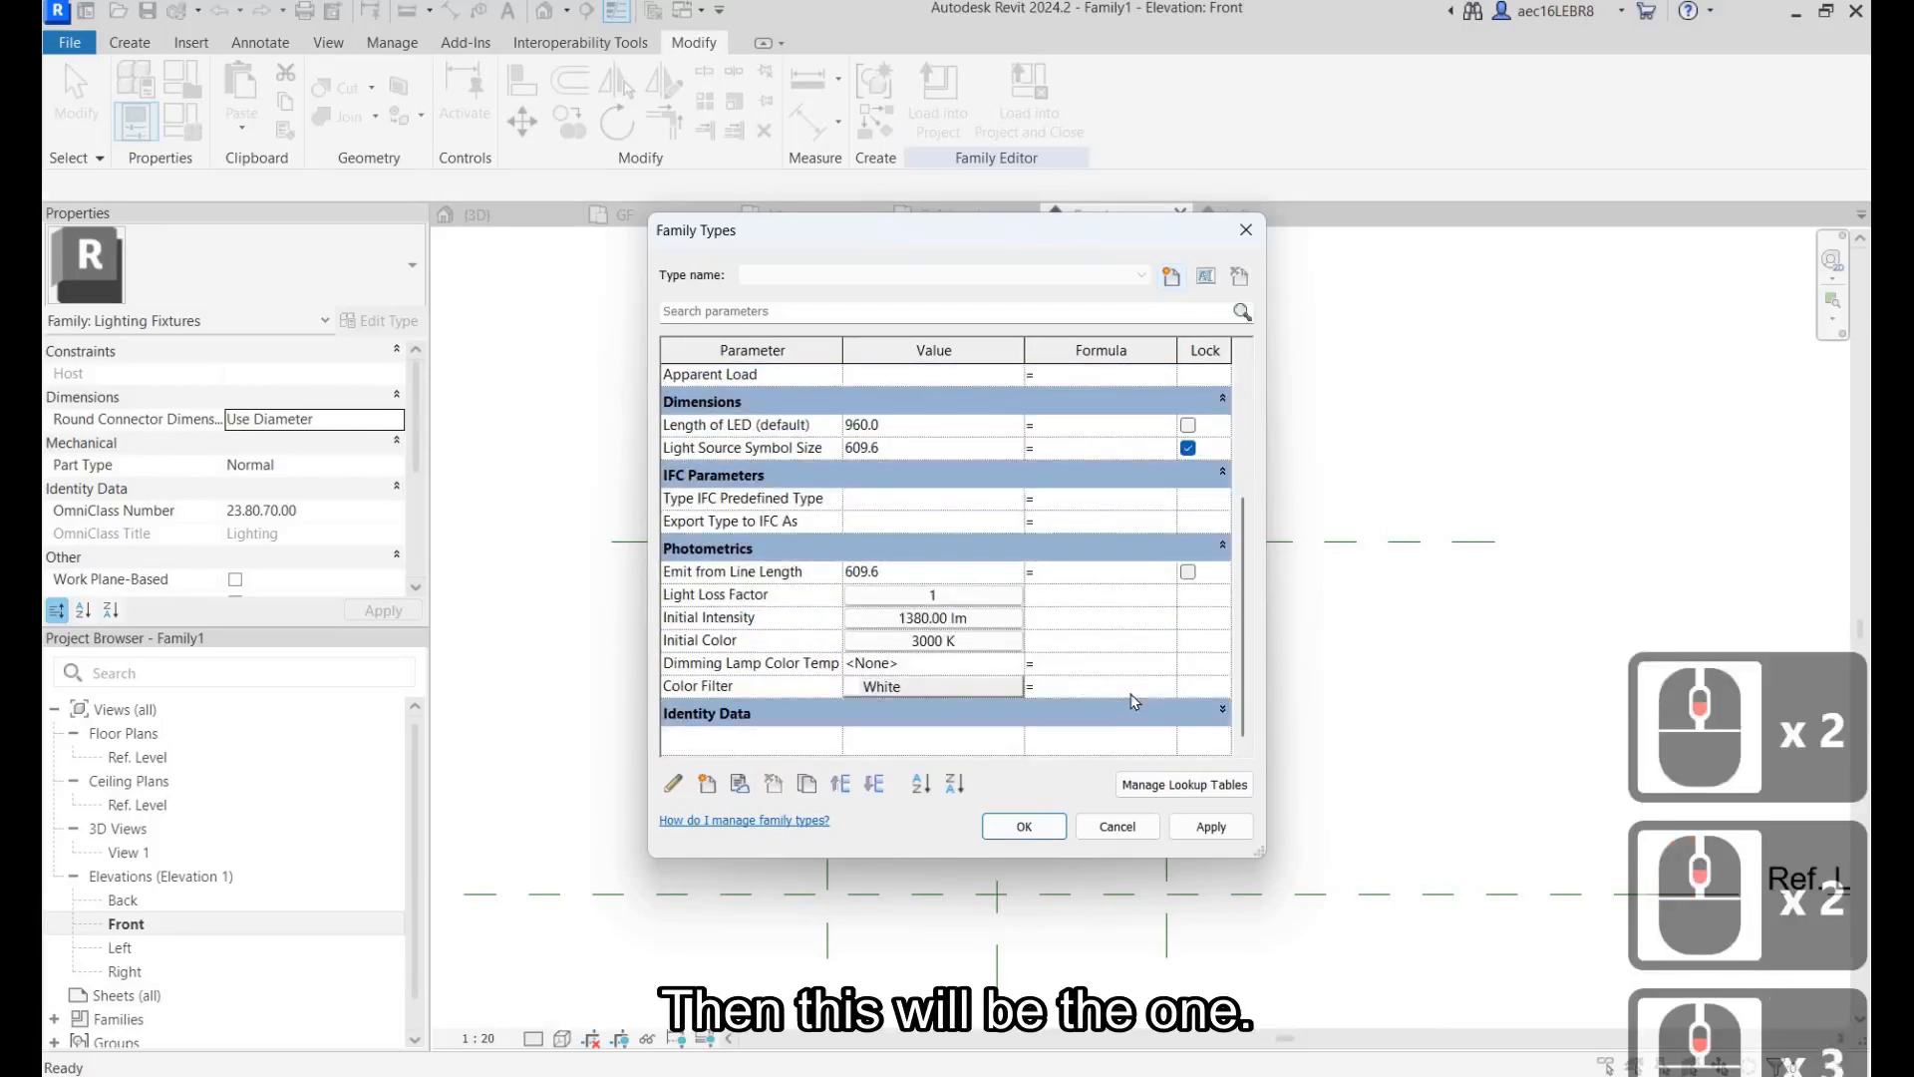
scroll(1134, 701, down, 1)
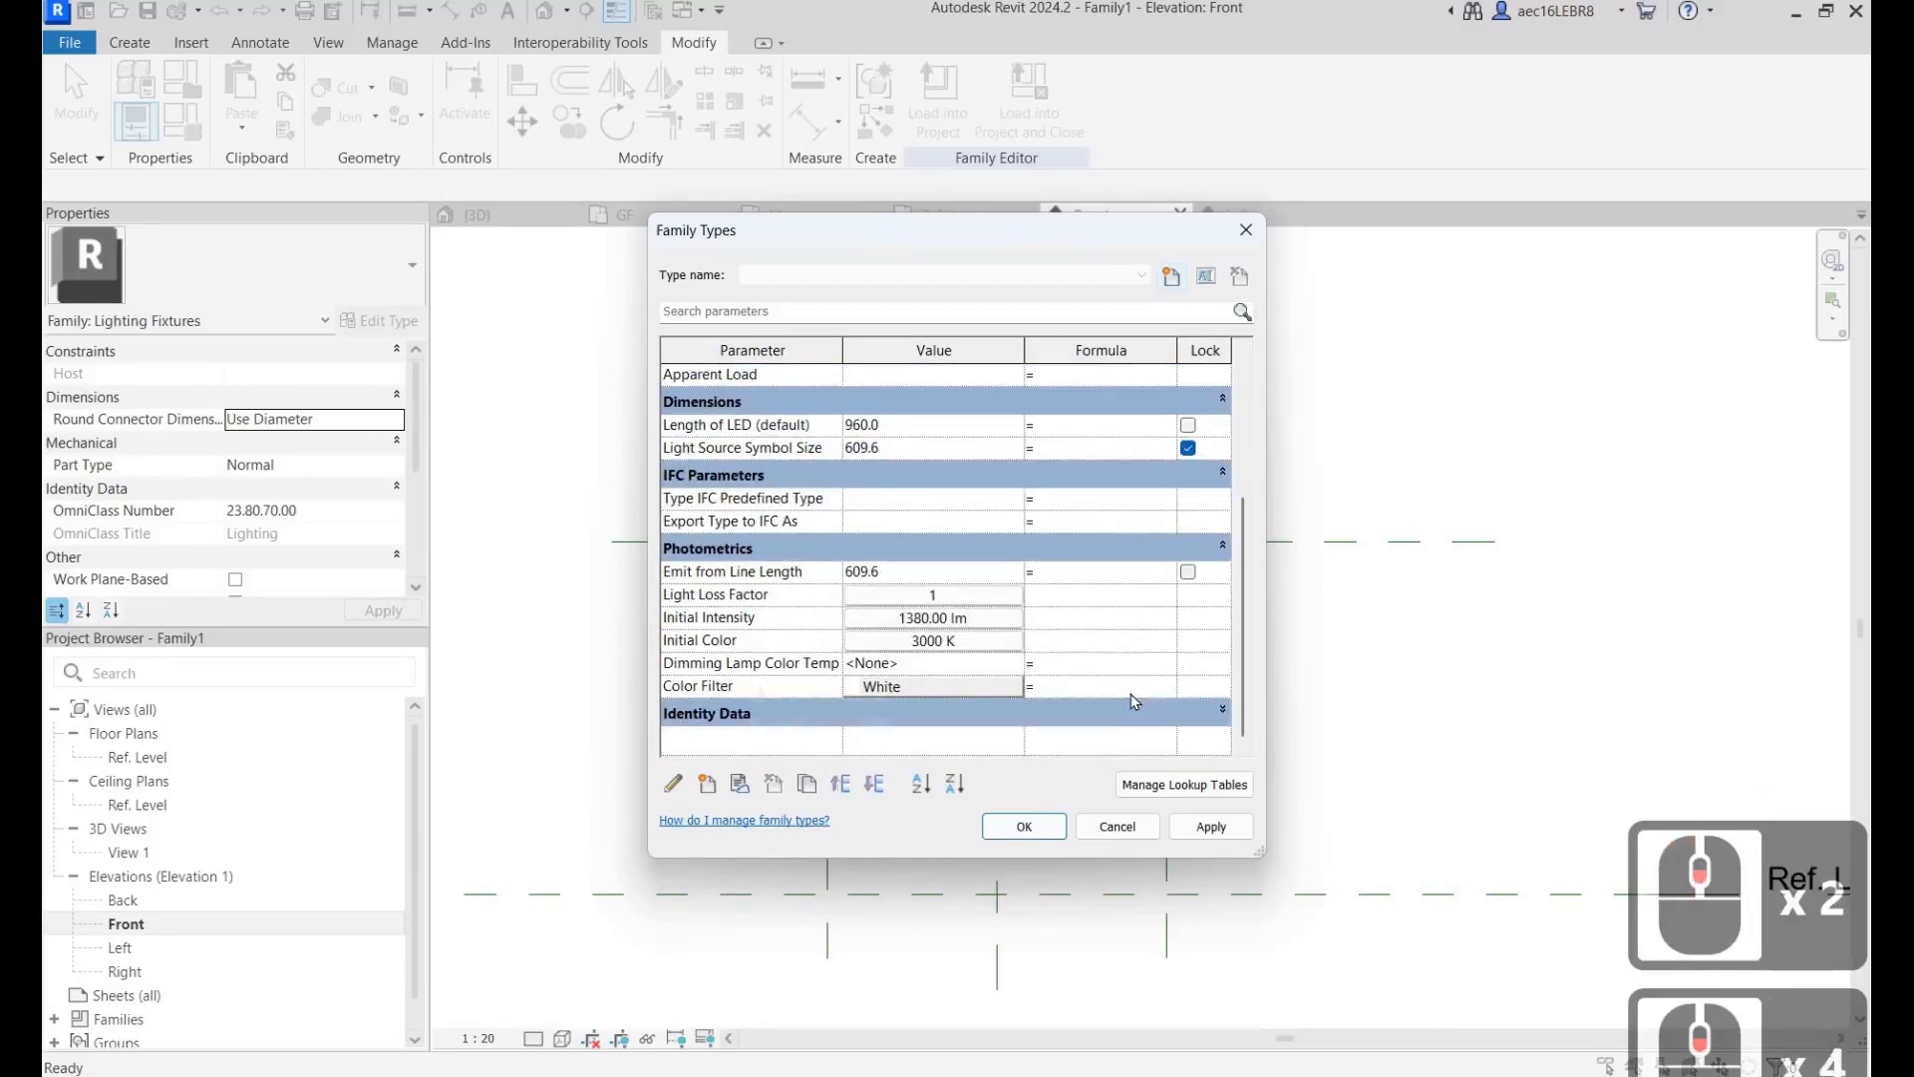
click(1224, 713)
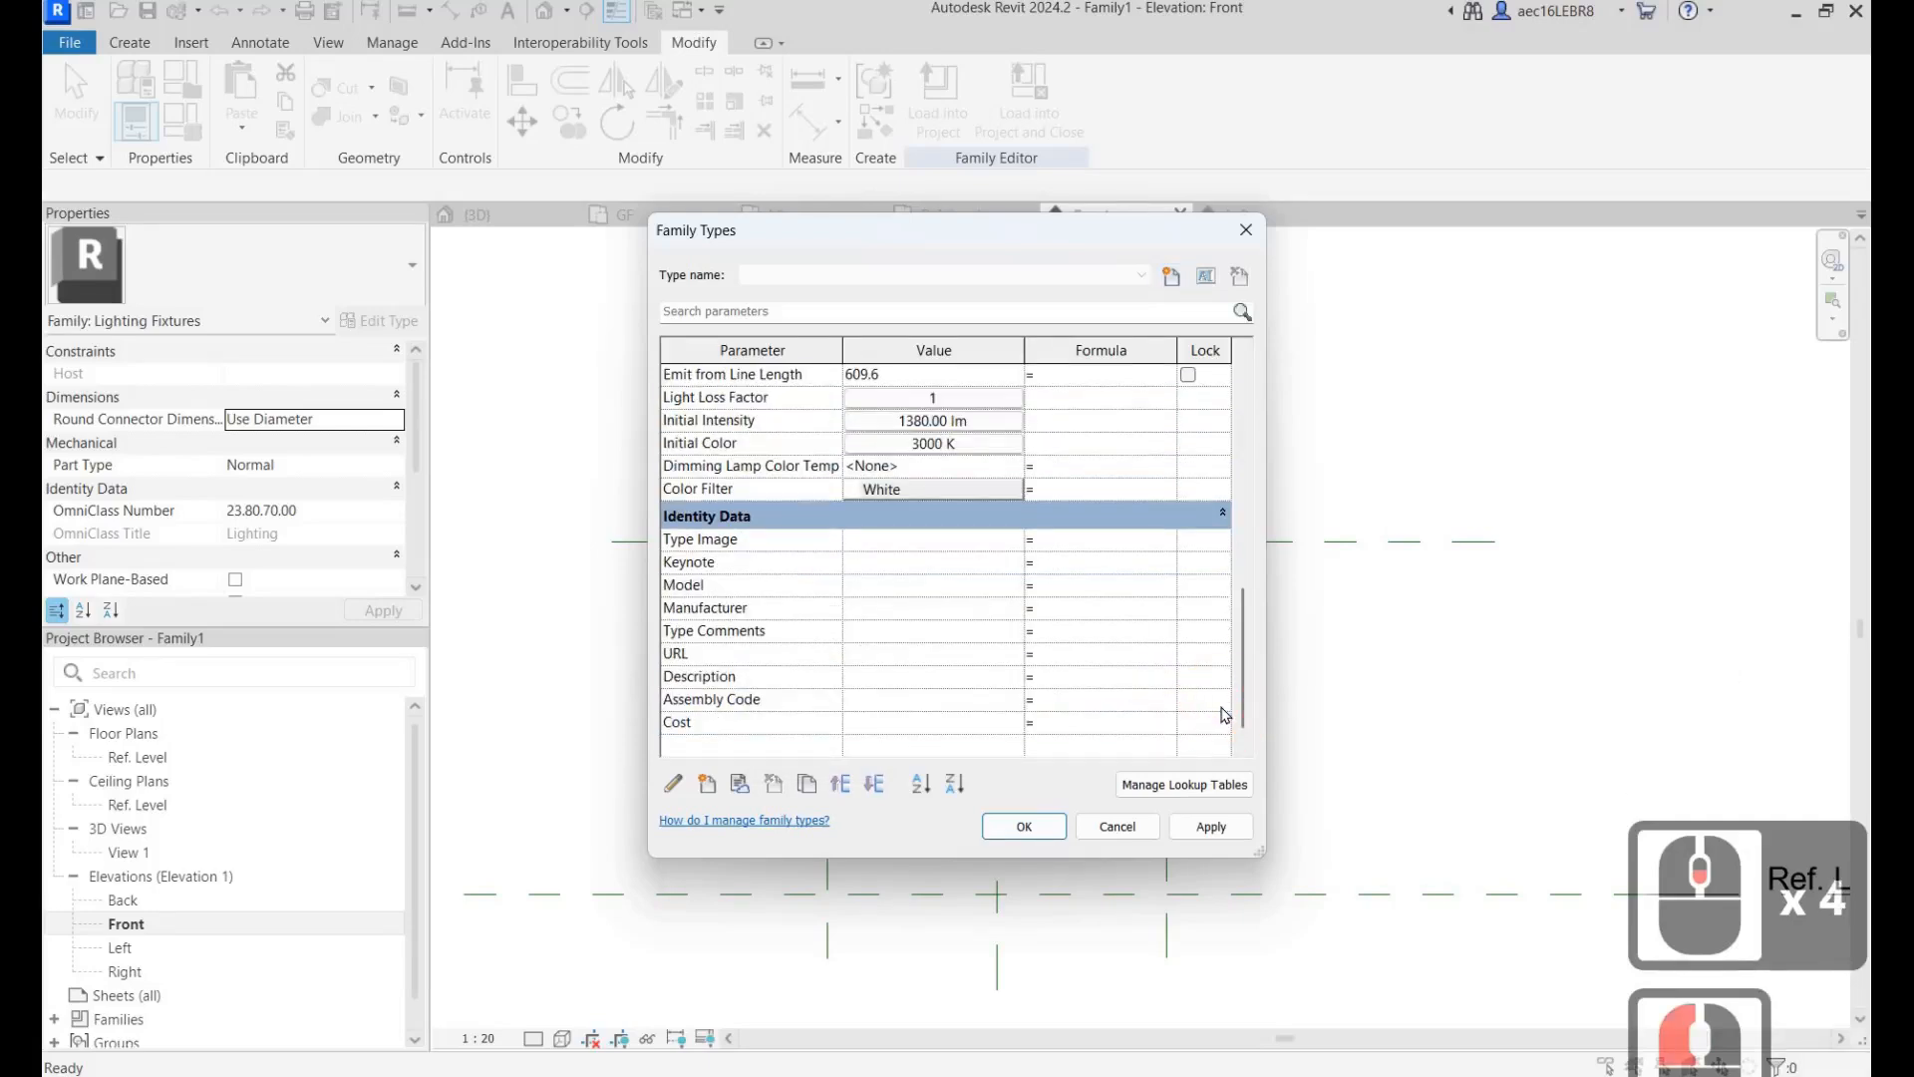
scroll(1226, 715, up, 2)
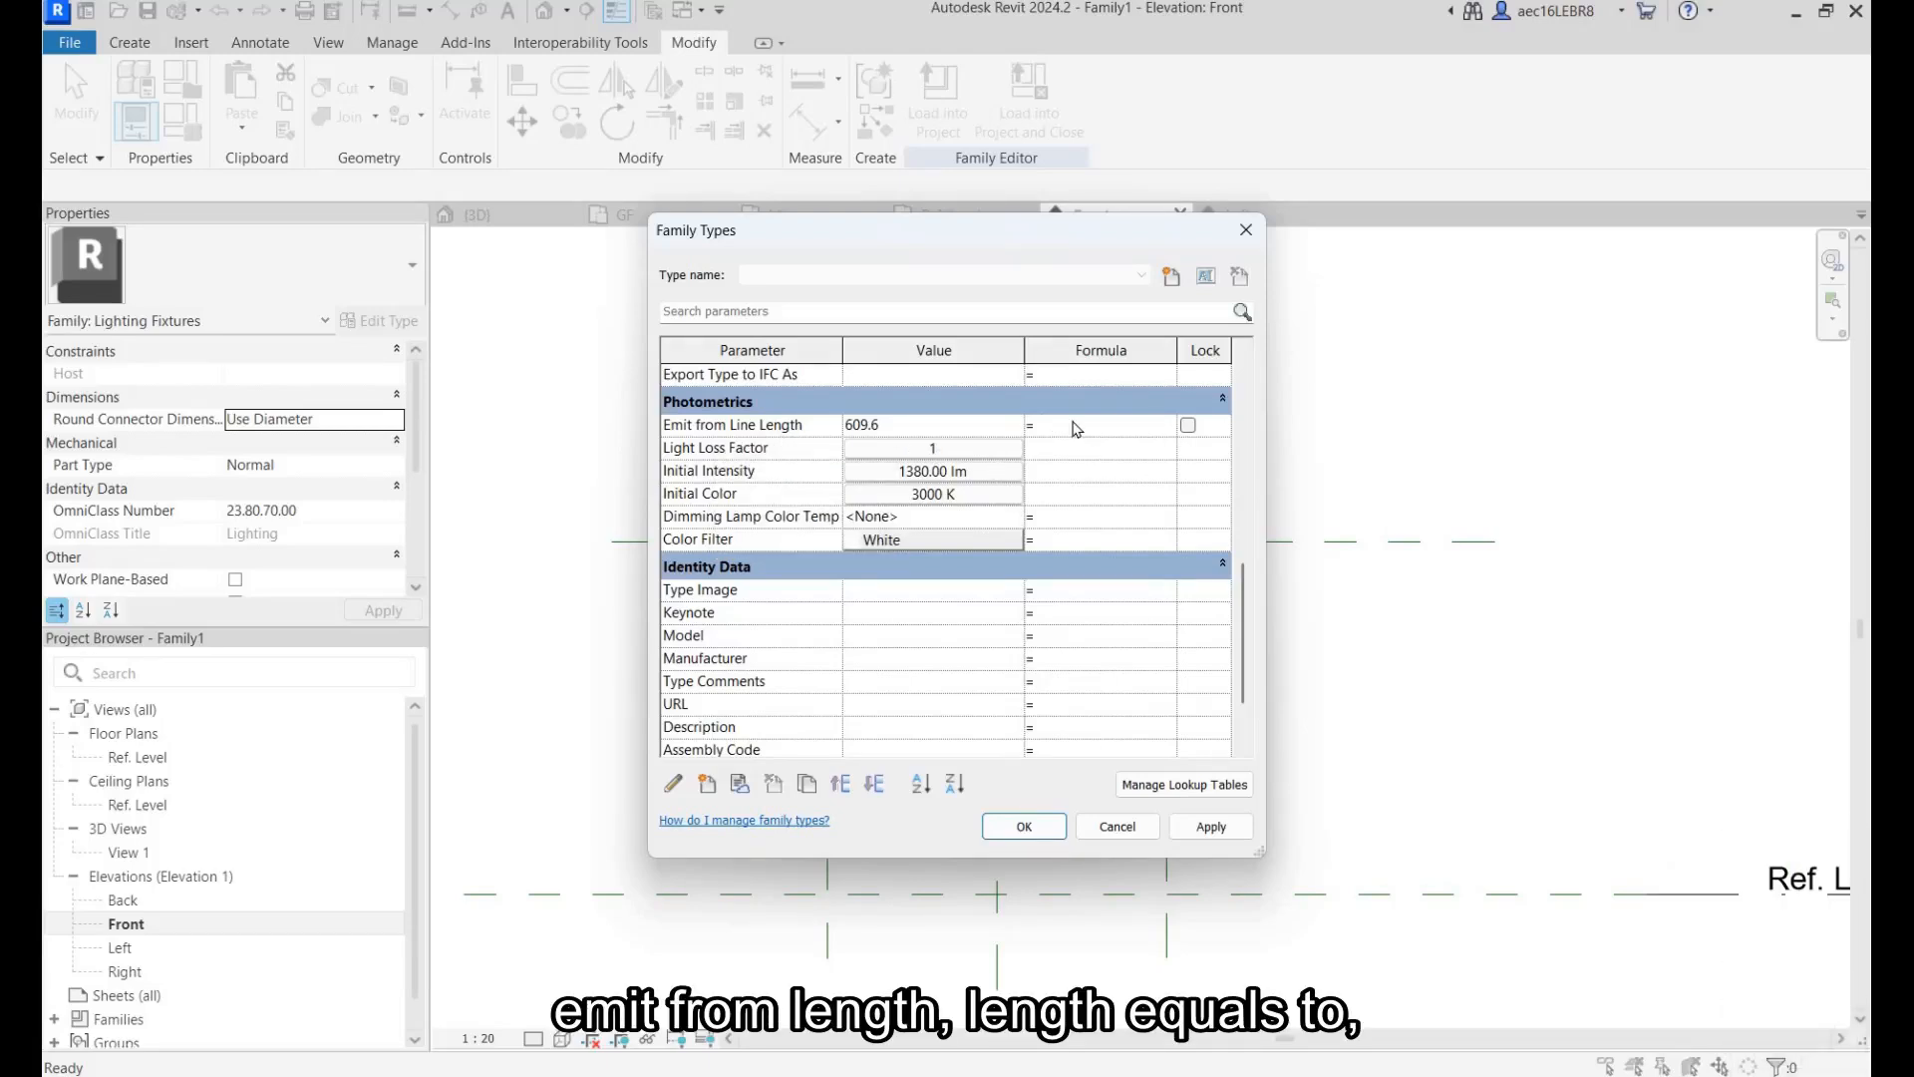
scroll(1035, 542, up, 2)
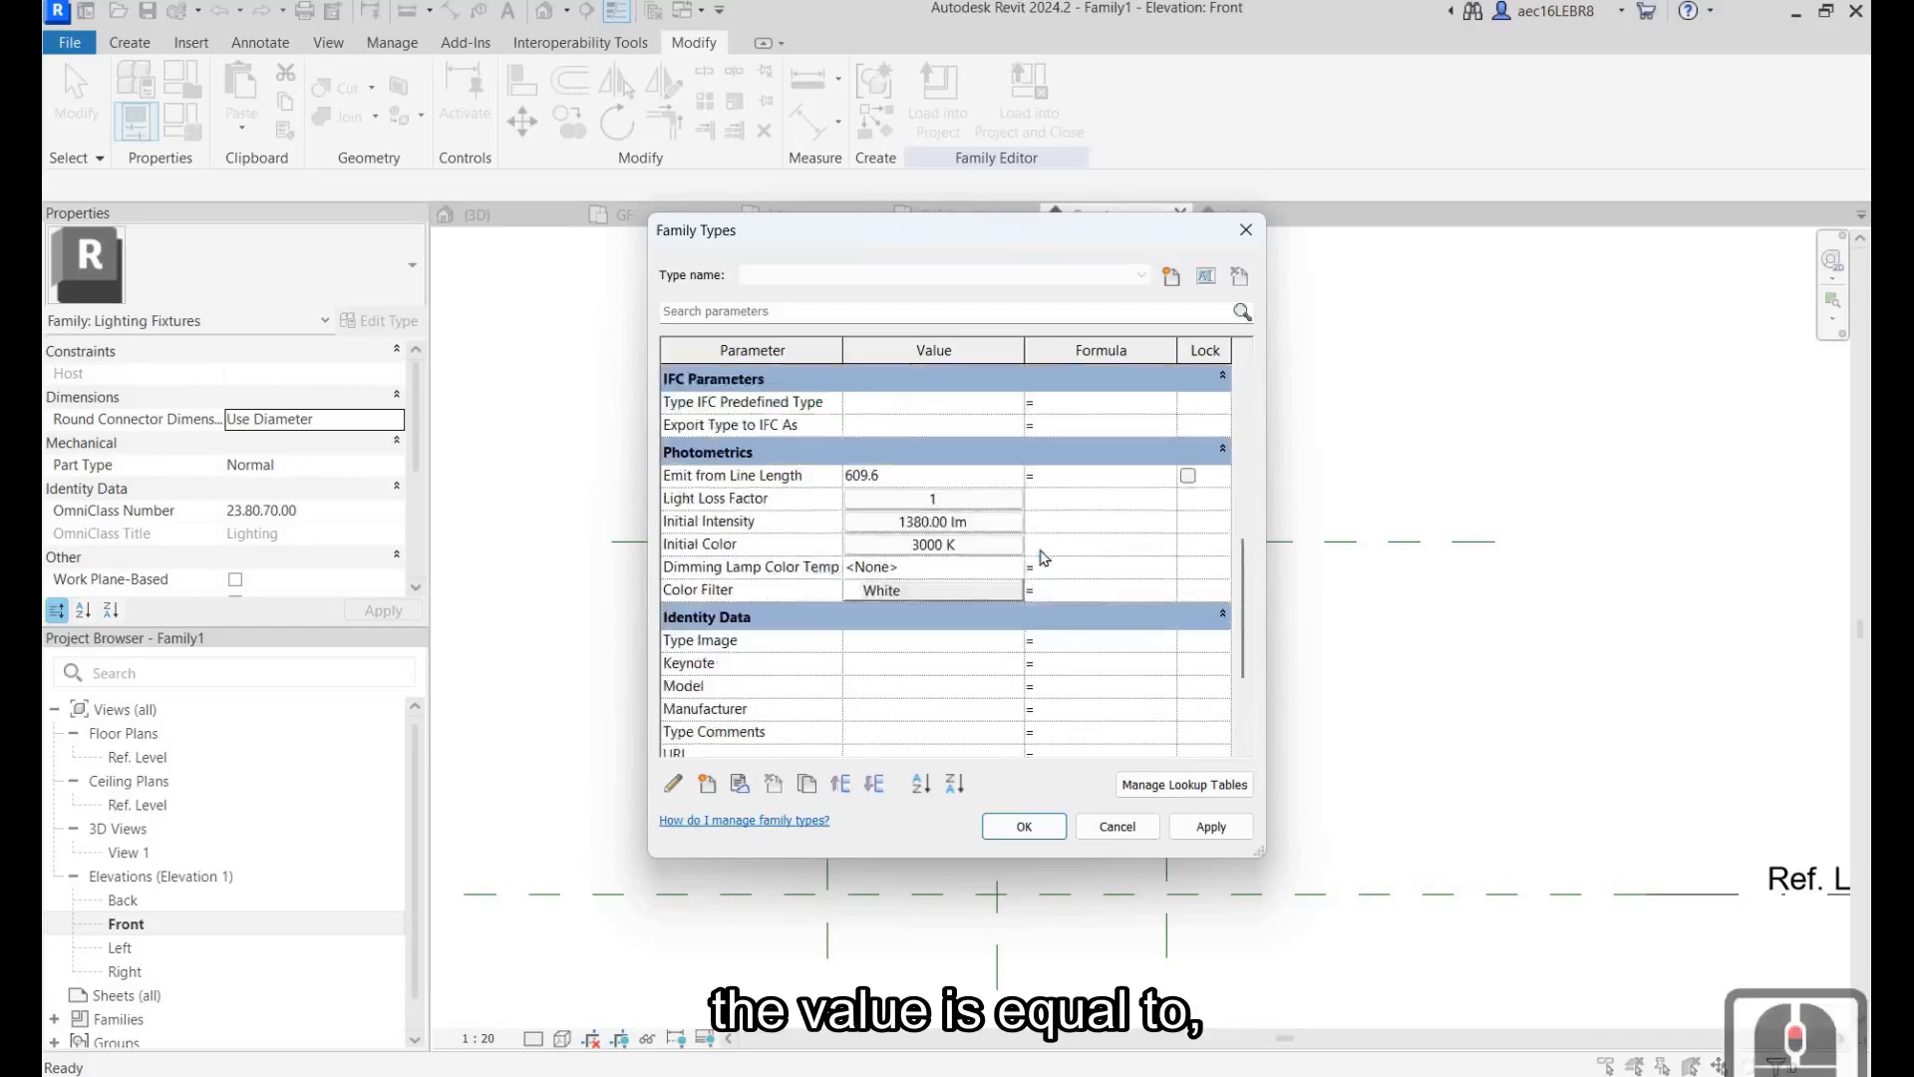
scroll(1043, 555, up, 2)
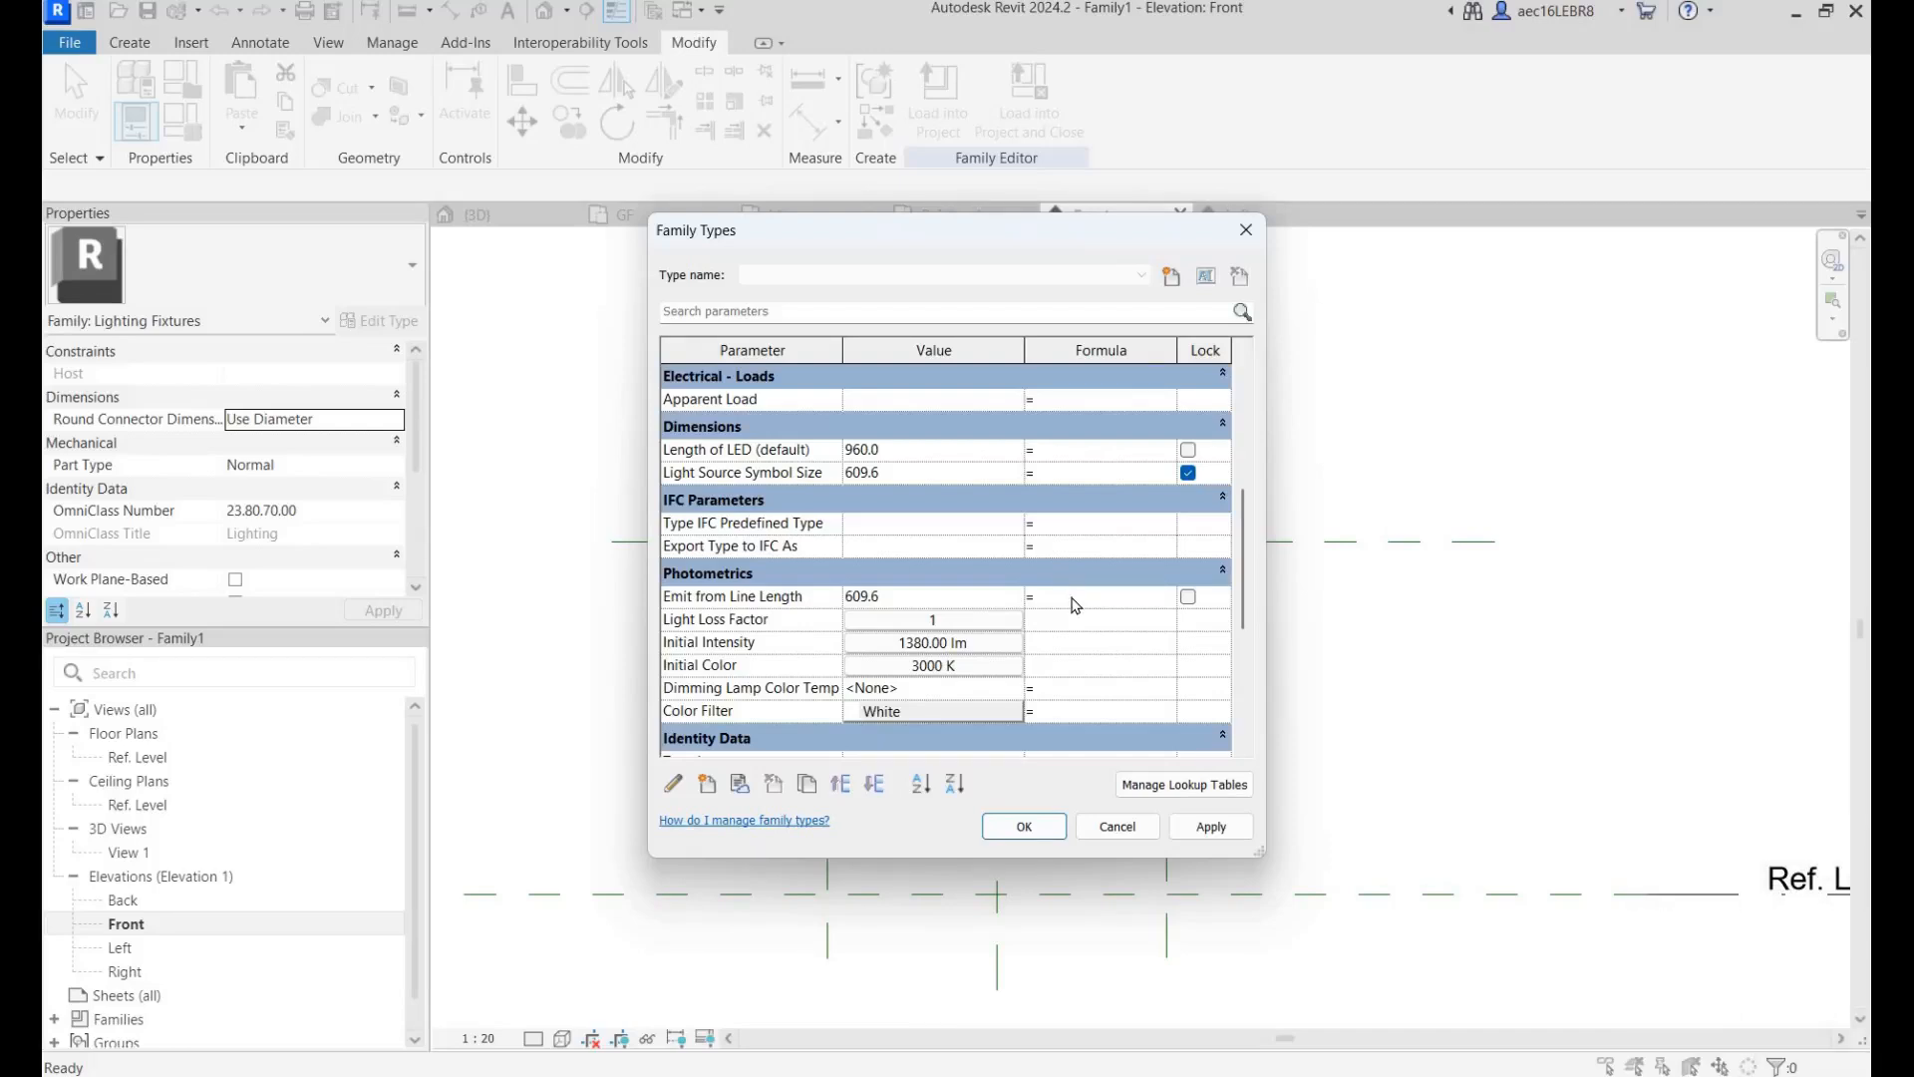
scroll(1059, 551, up, 4)
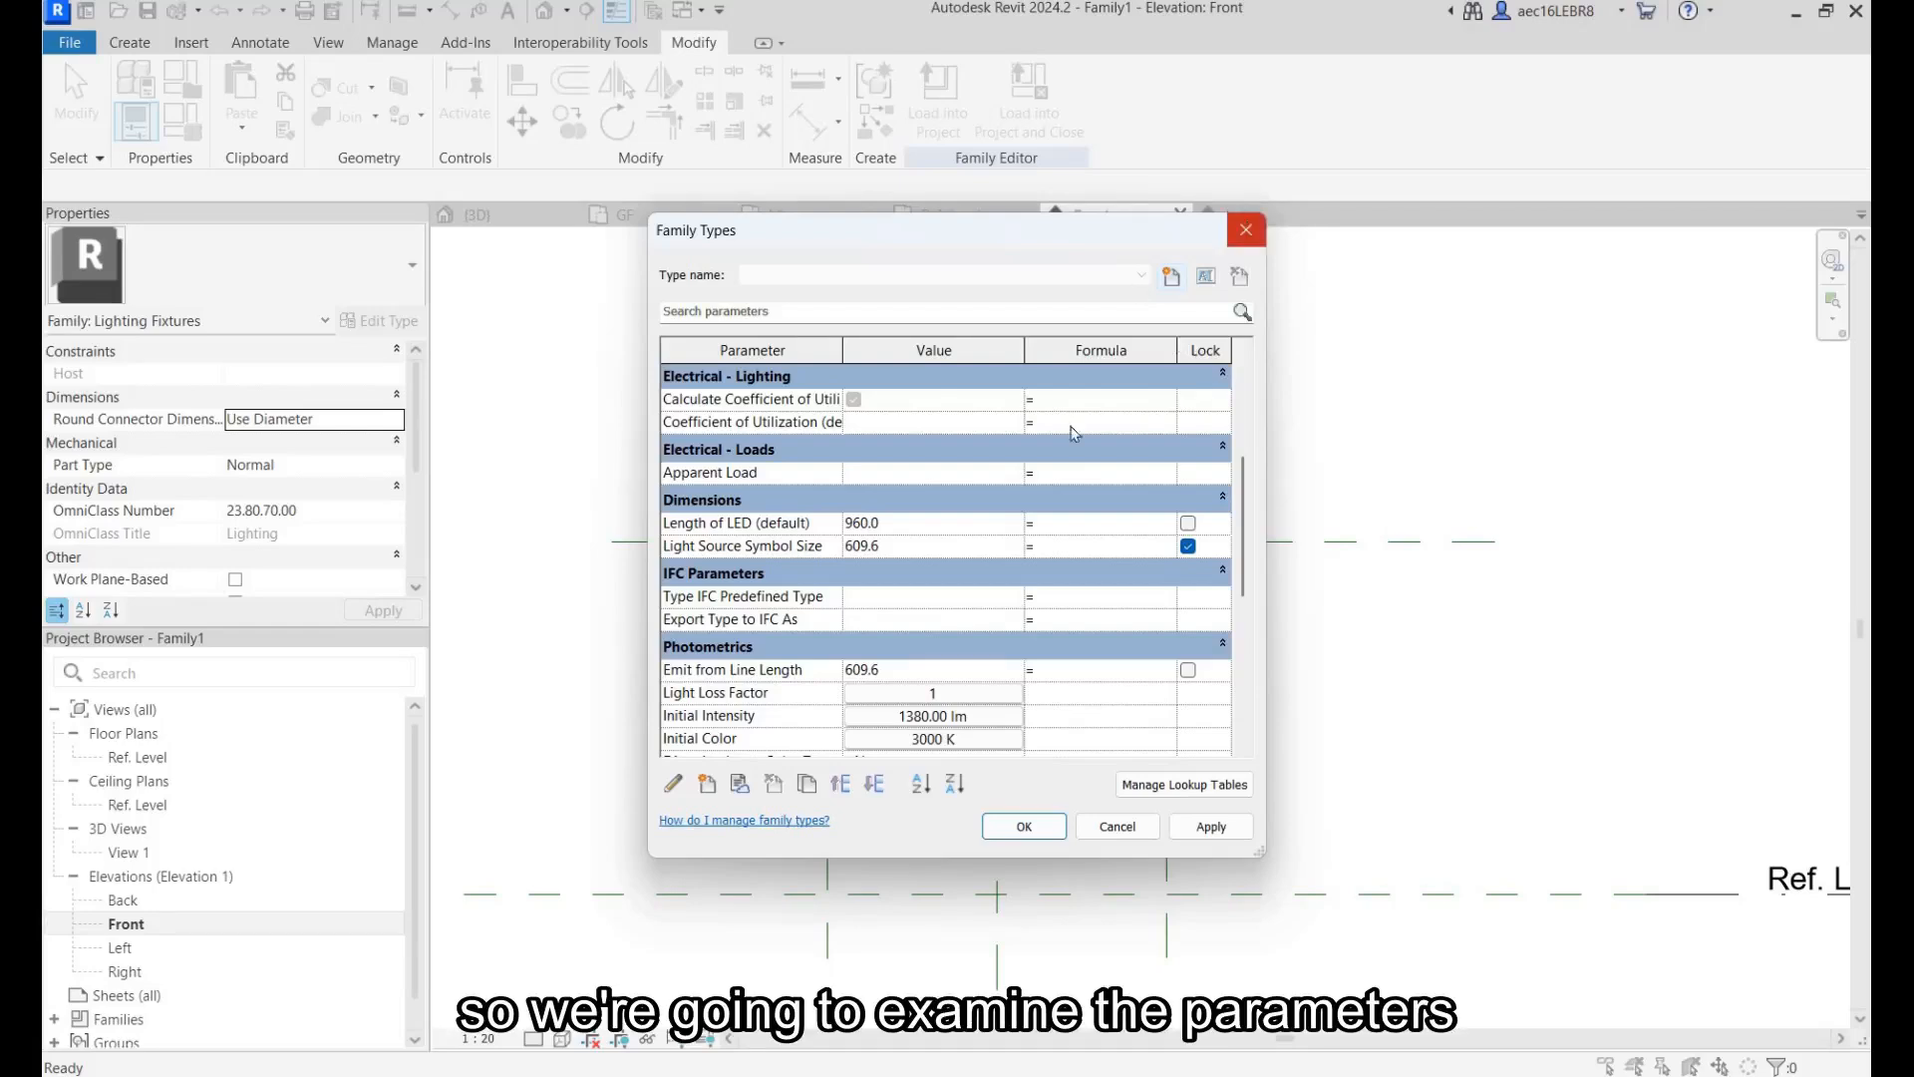
click(1244, 229)
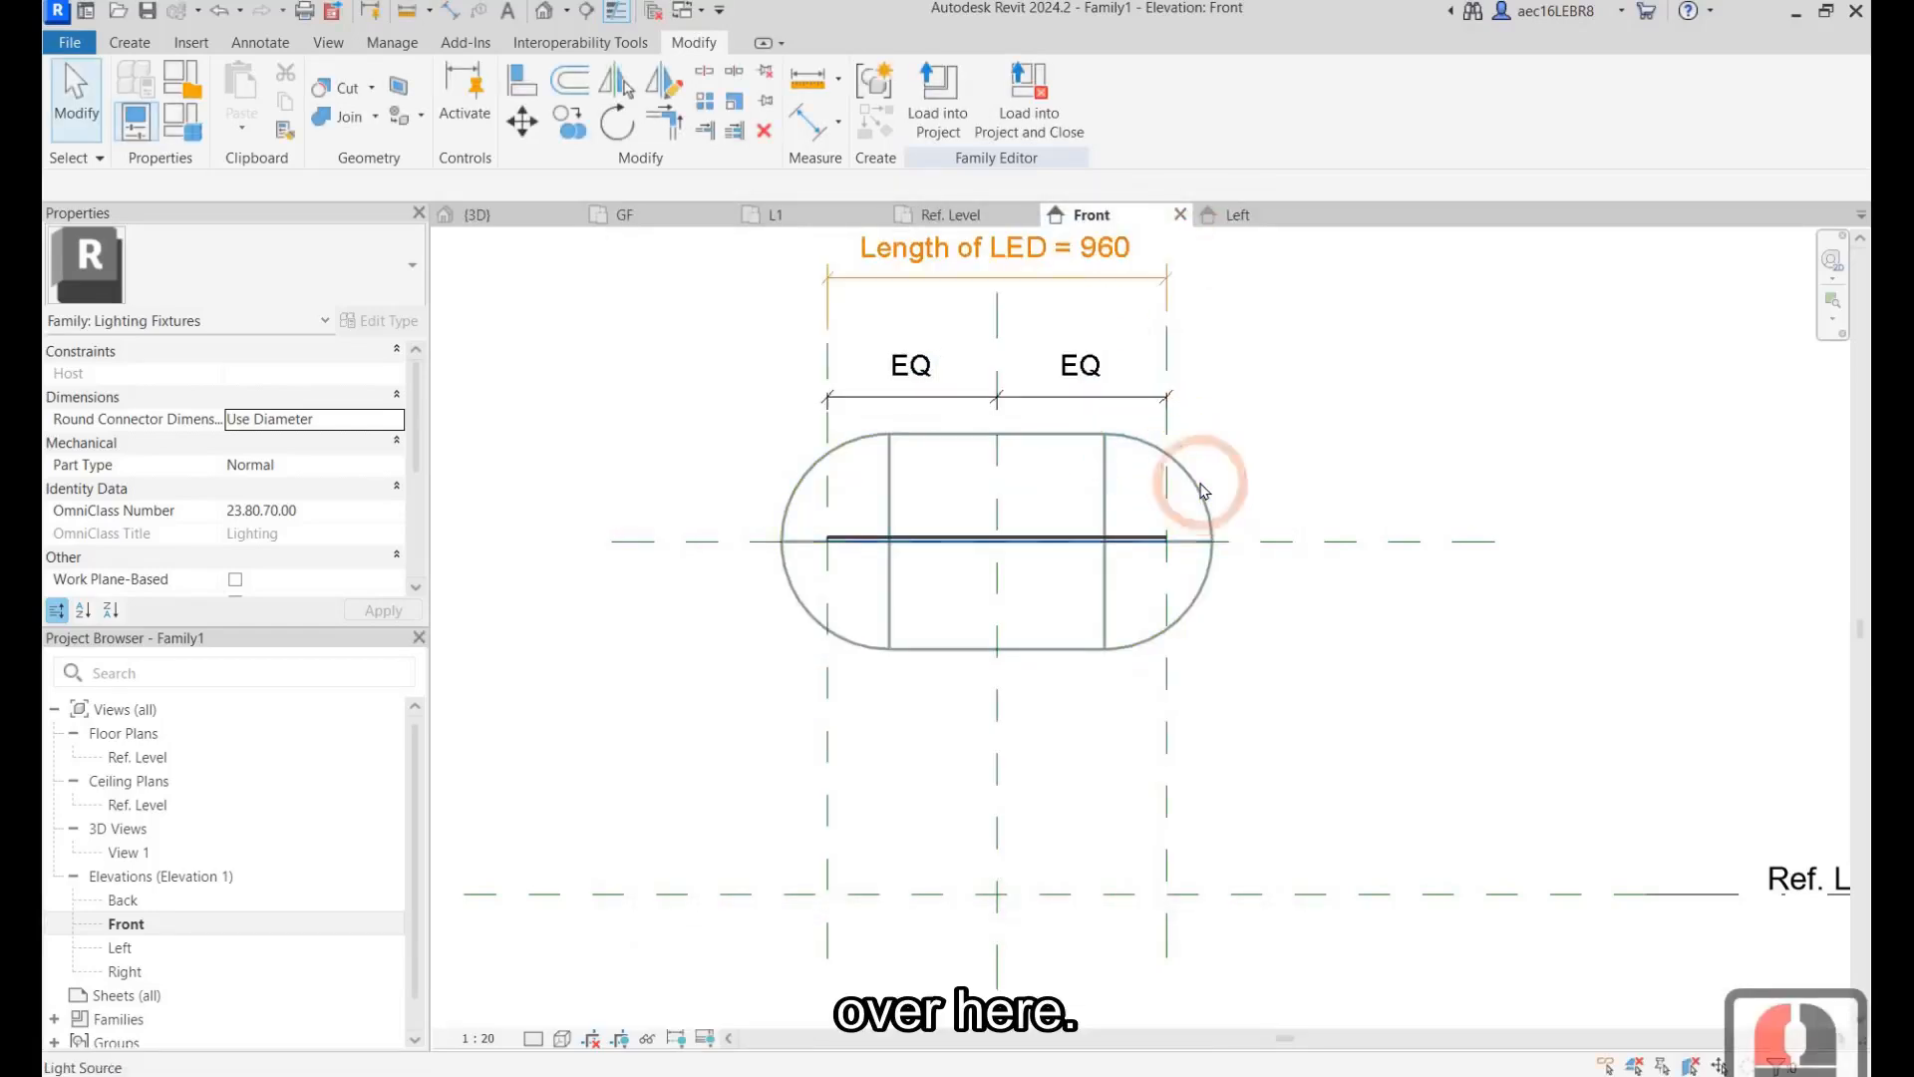
Step: Associate the light source's Light Source Symbol Size with the Length of LED parameter
click(1203, 486)
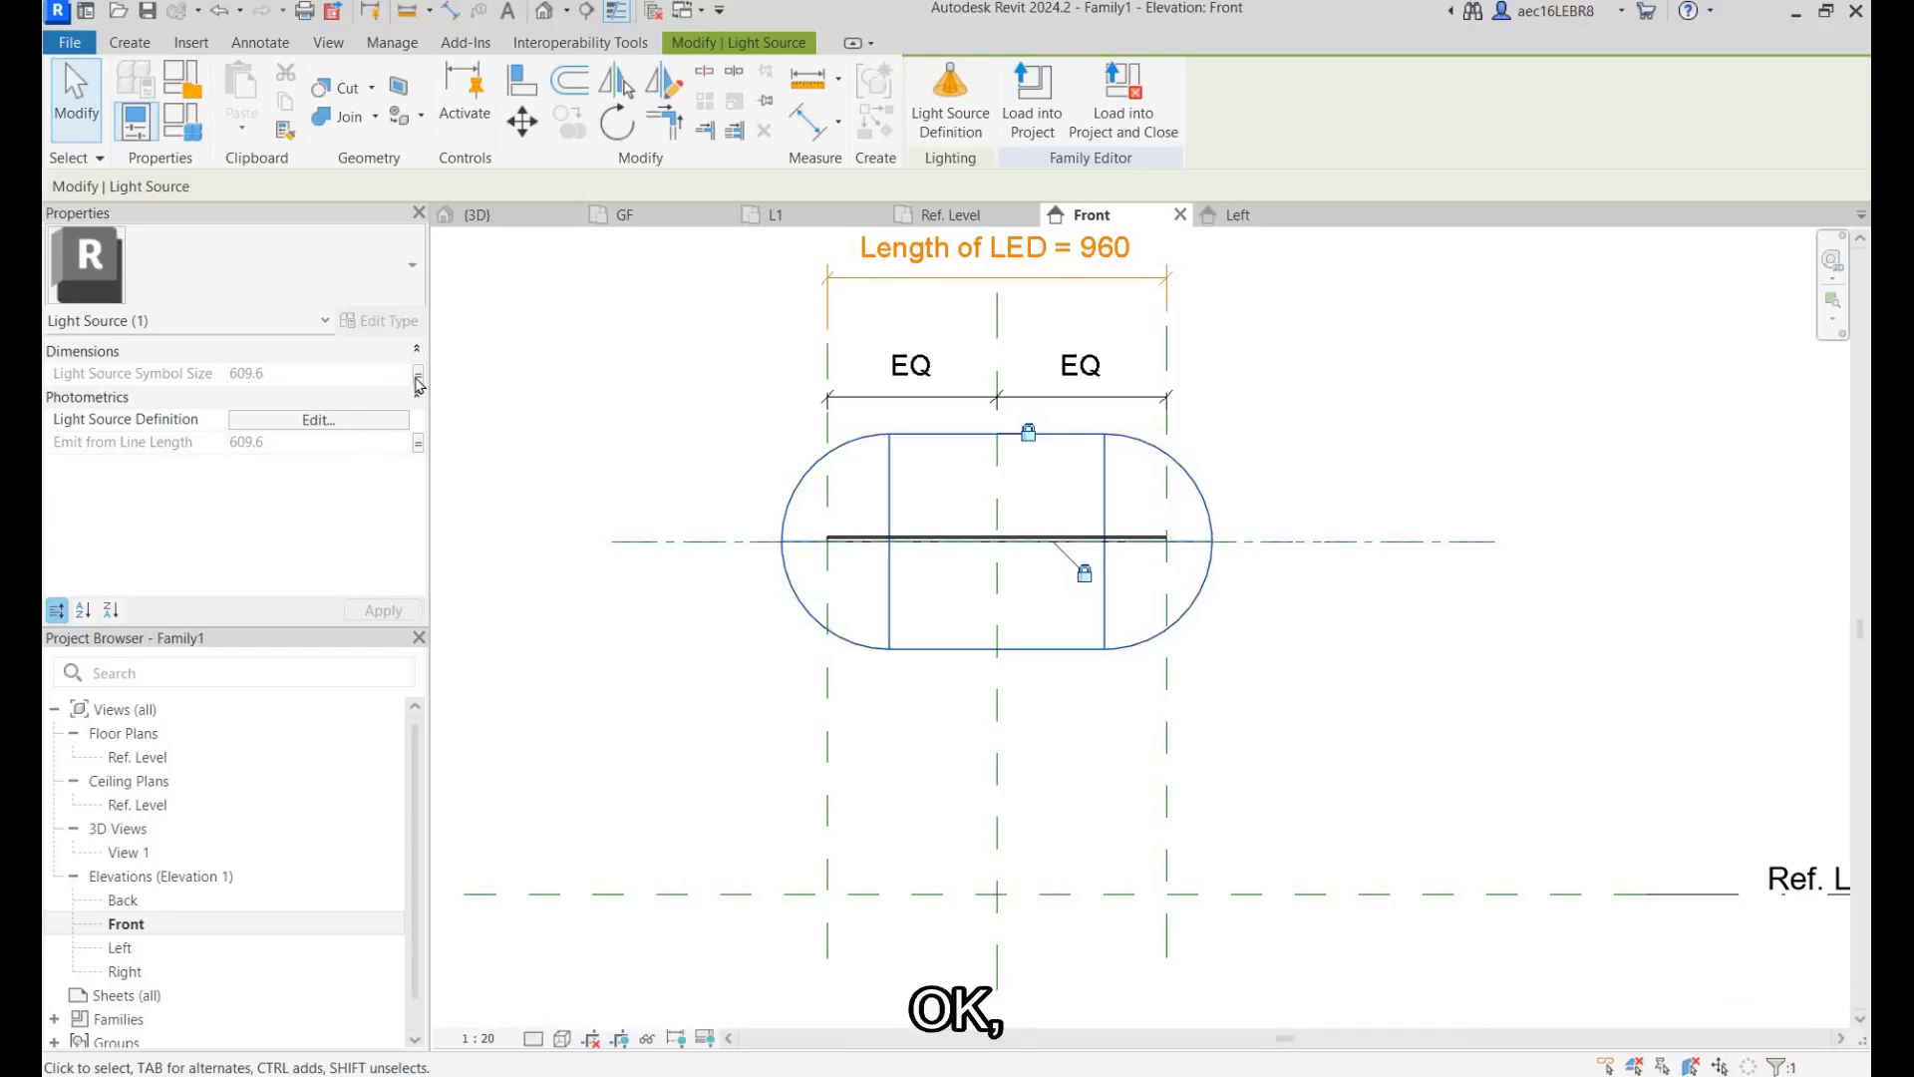
click(418, 376)
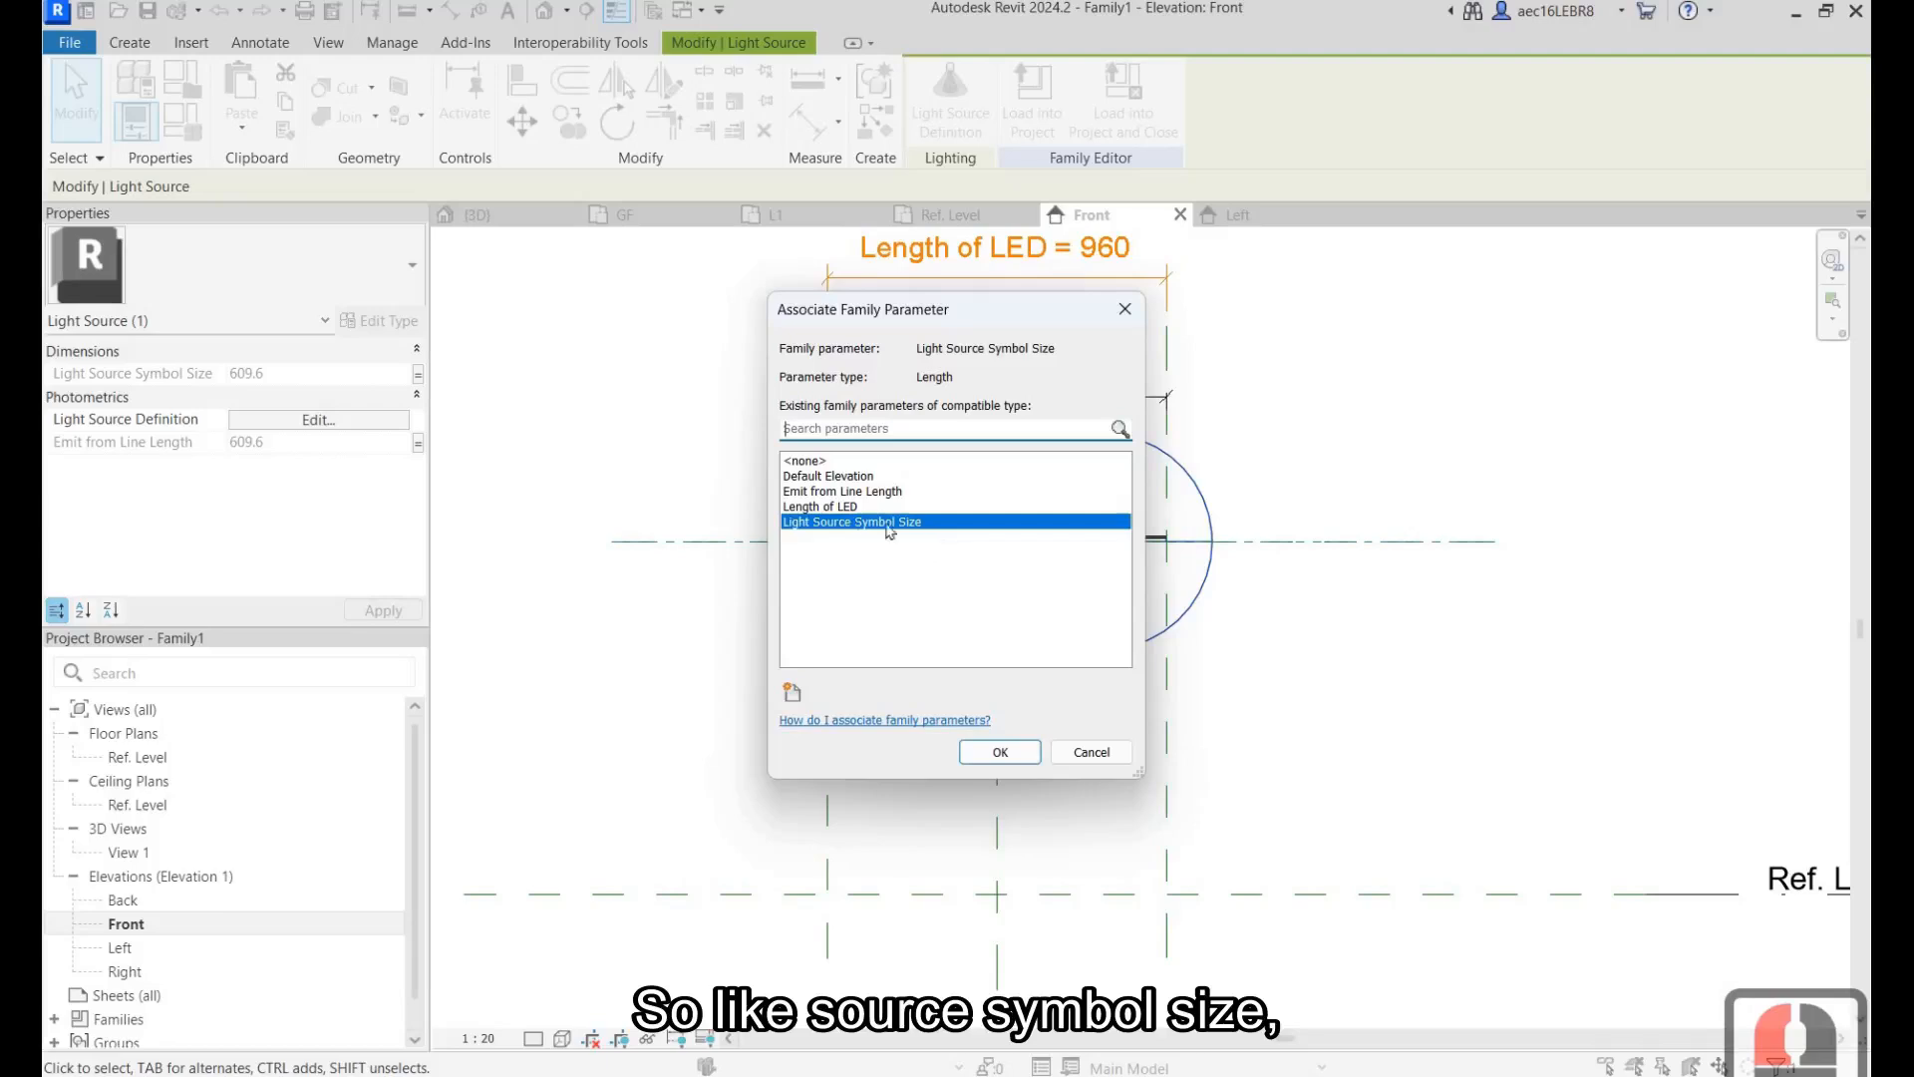
click(998, 755)
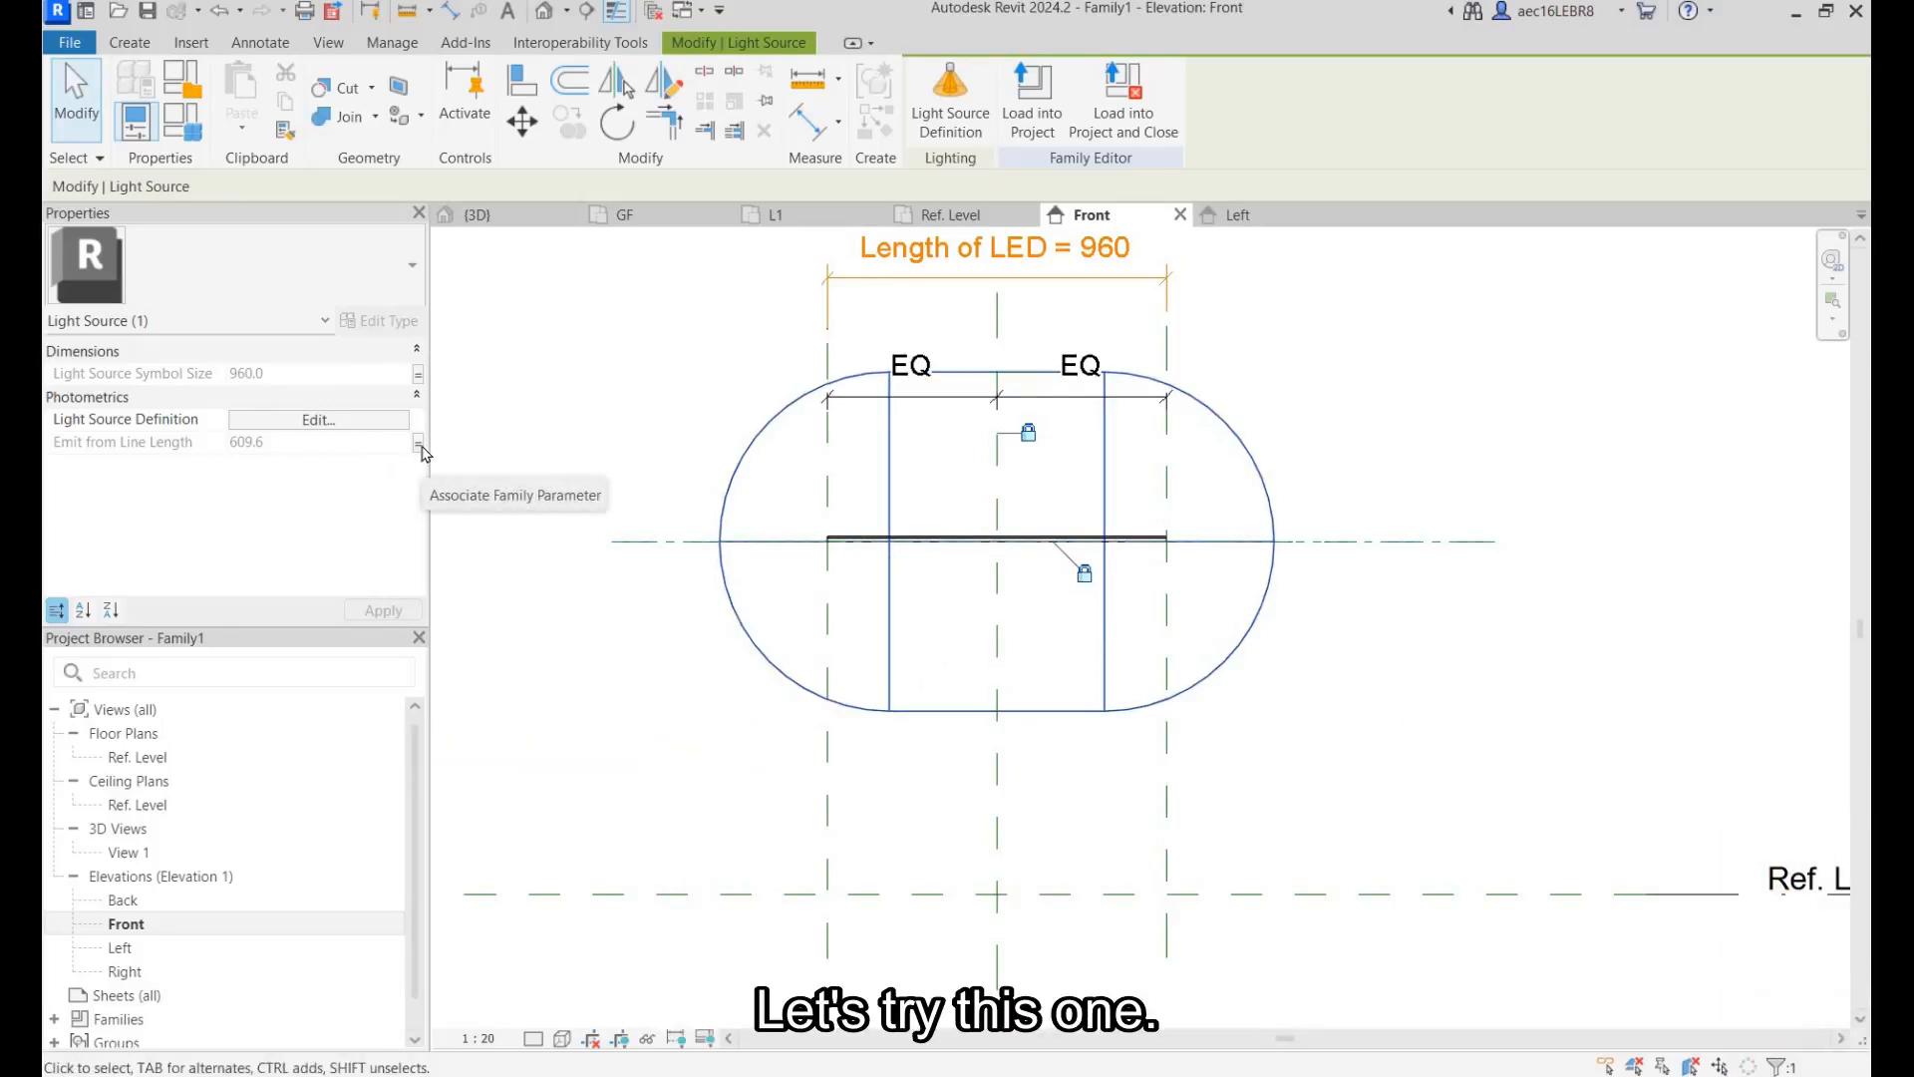
Step: Associate the light source's Emit from Line Length with the Length of LED parameter
click(420, 445)
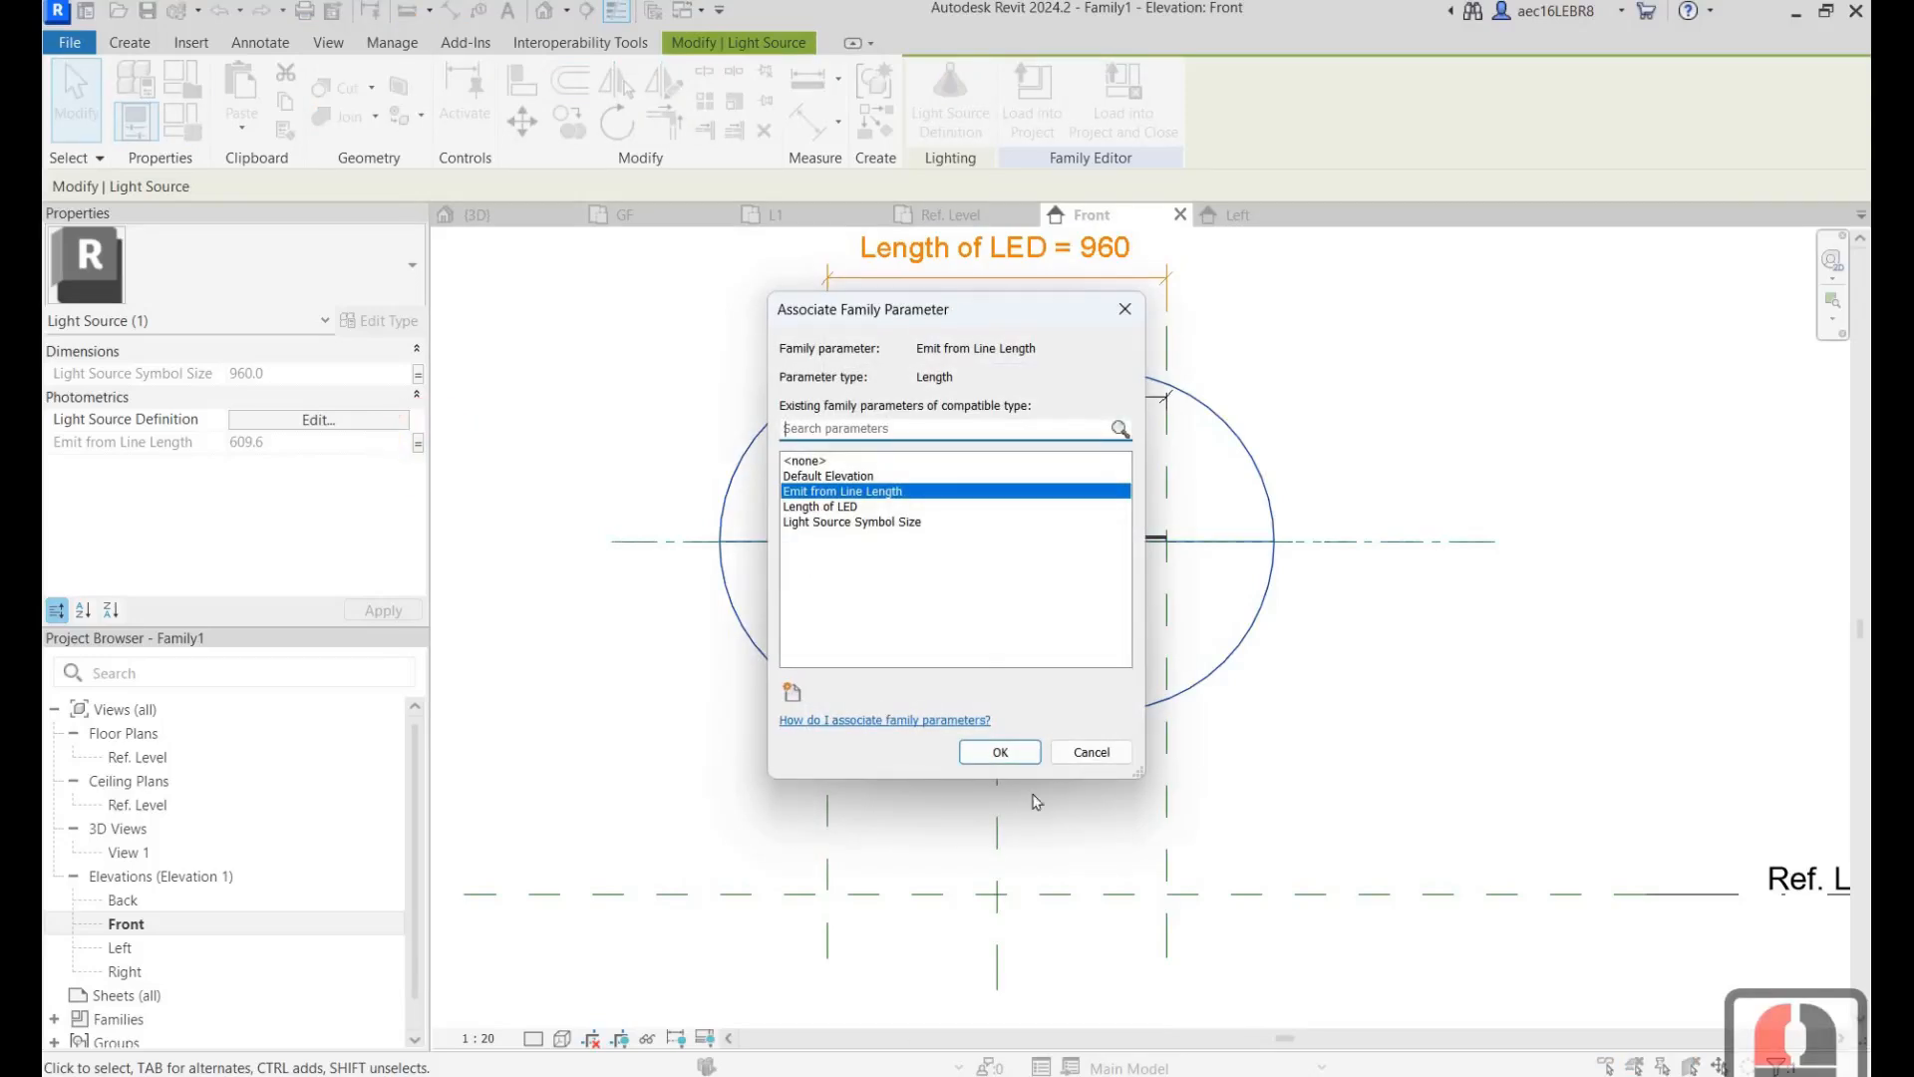
click(820, 507)
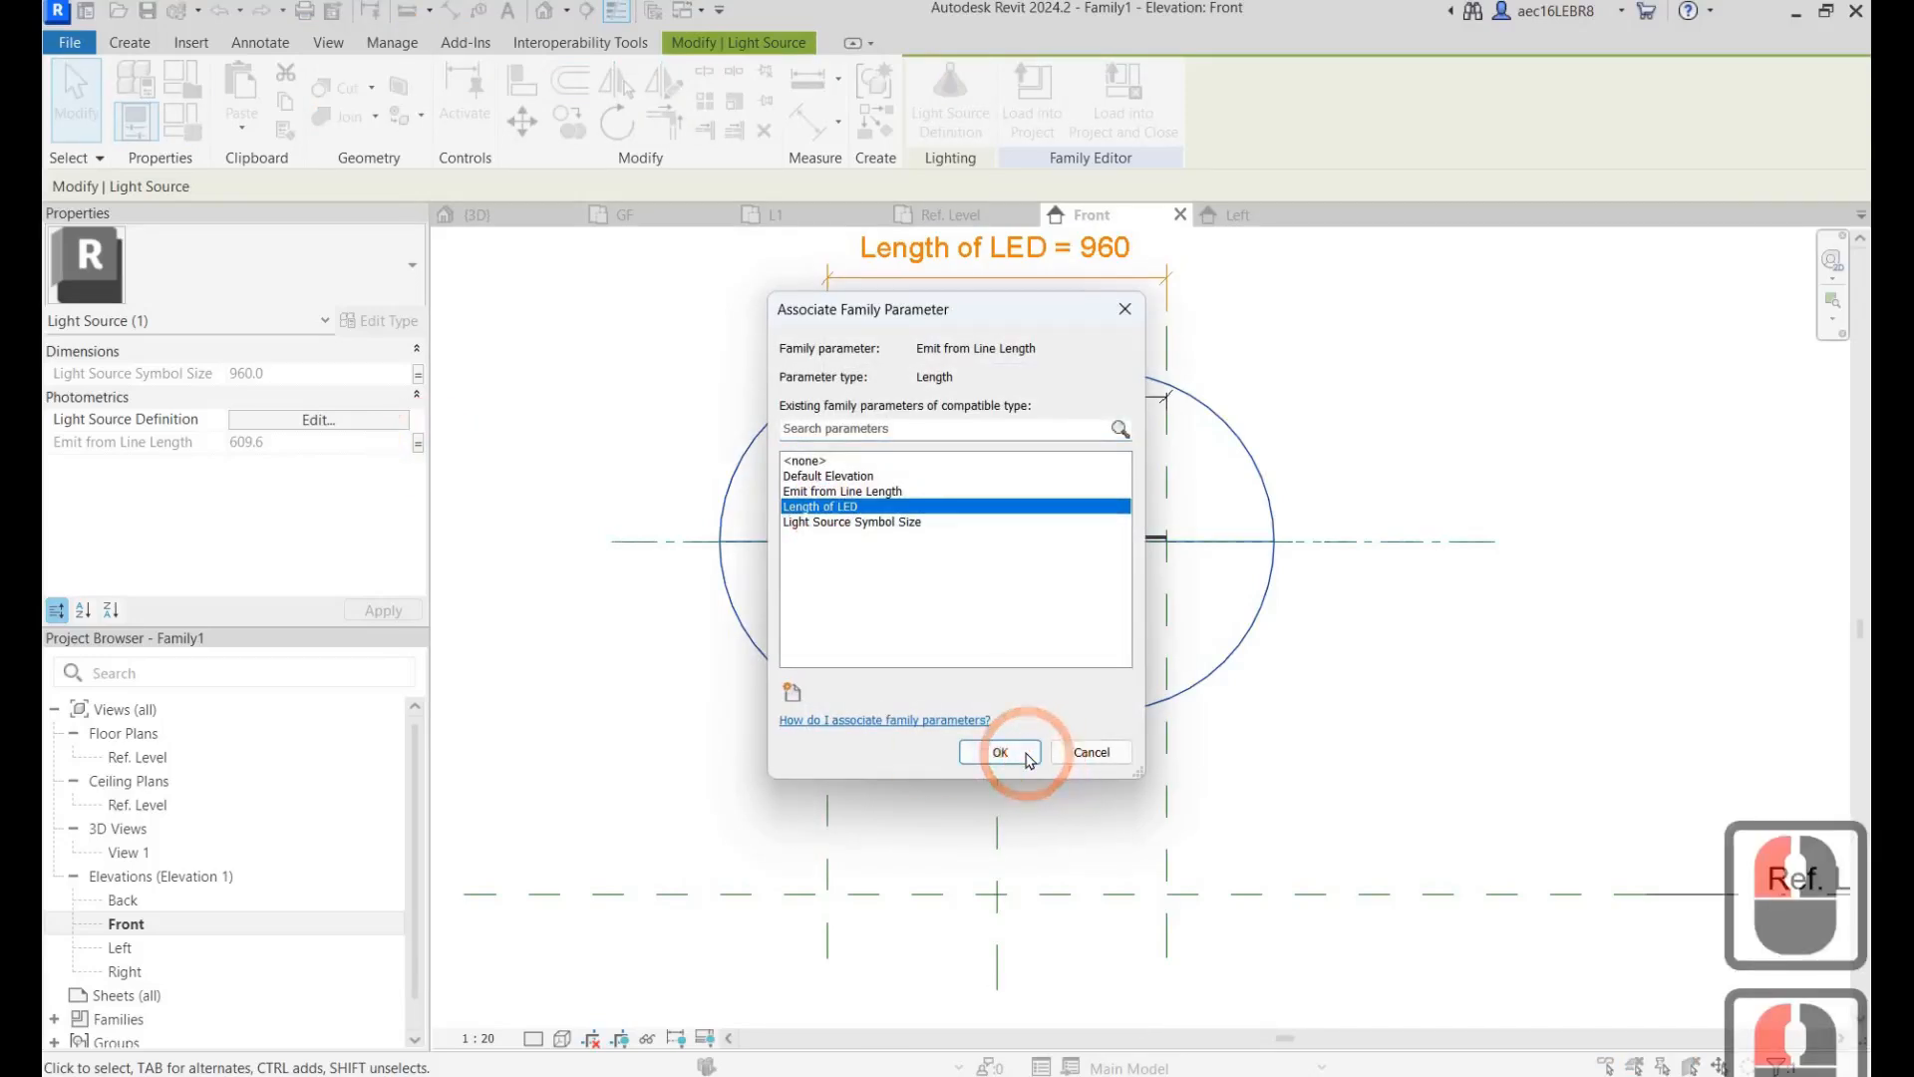
click(1026, 753)
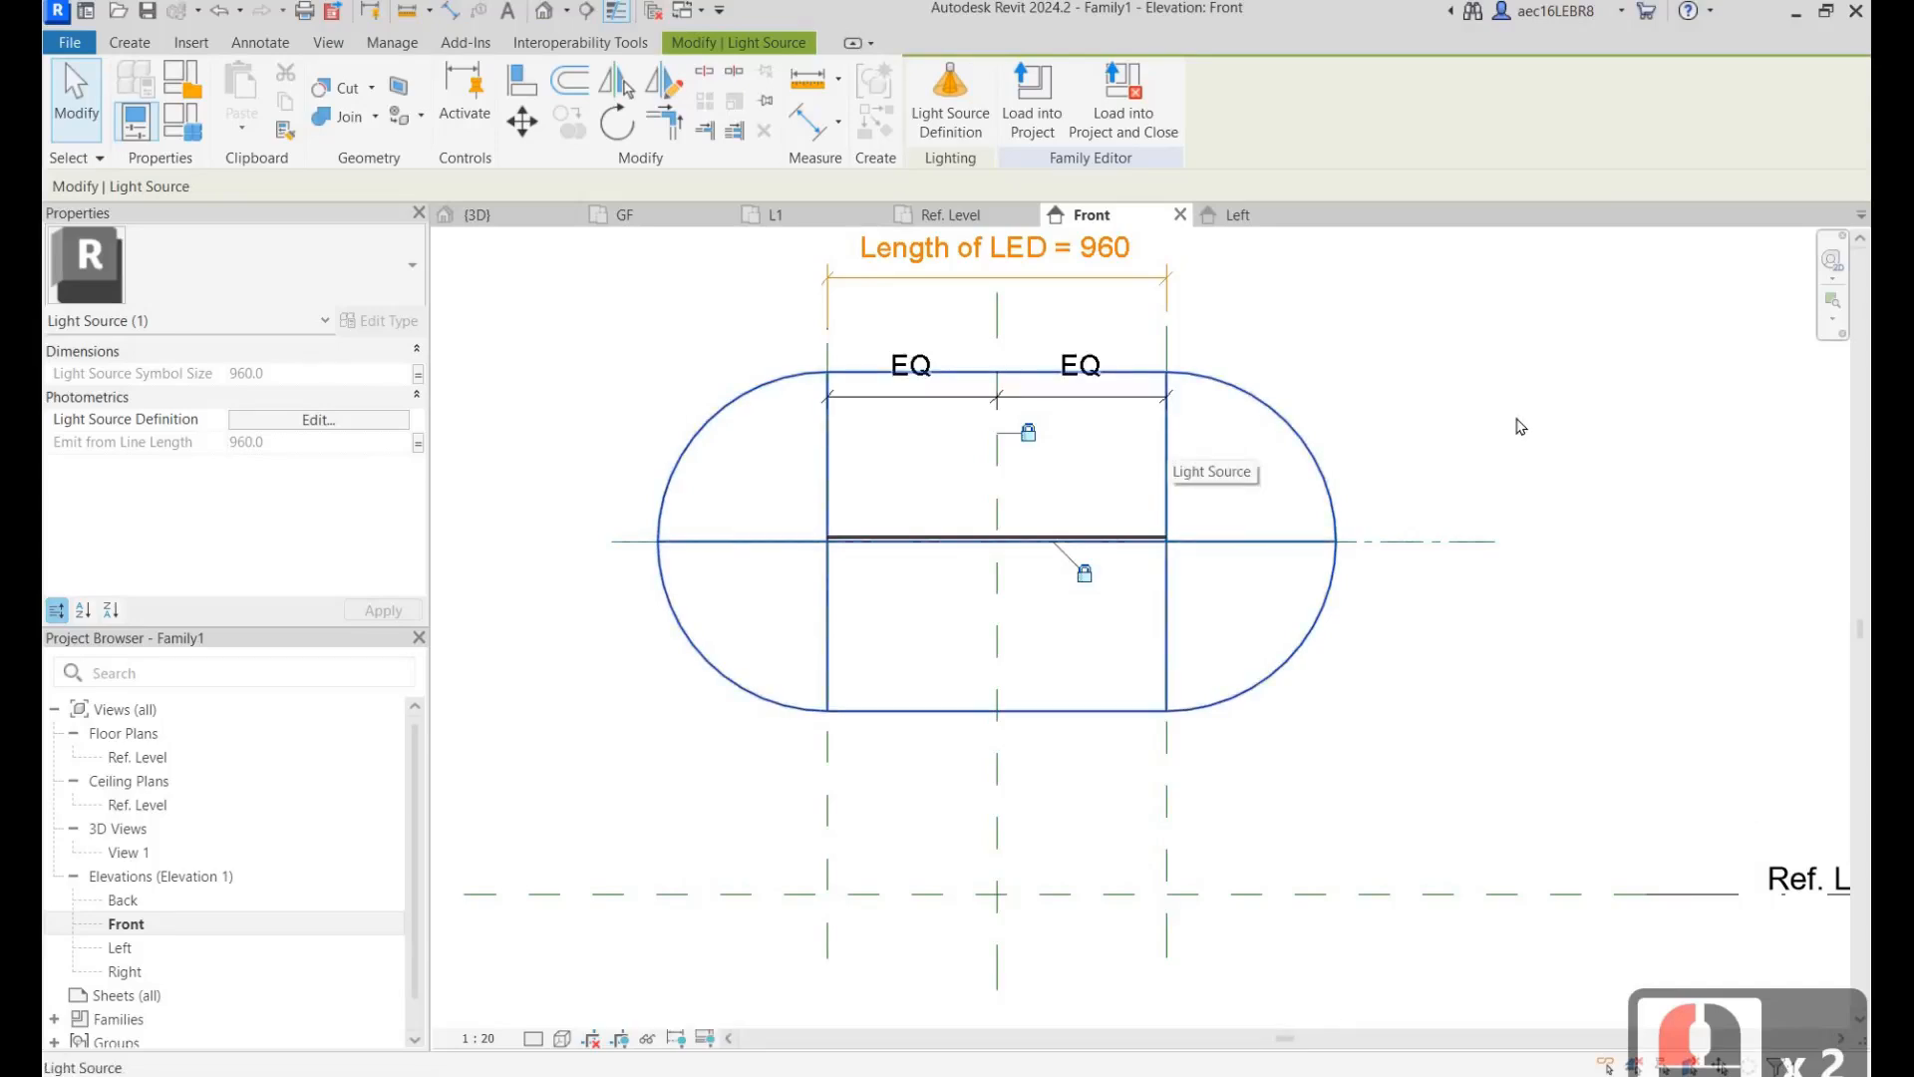
click(1516, 415)
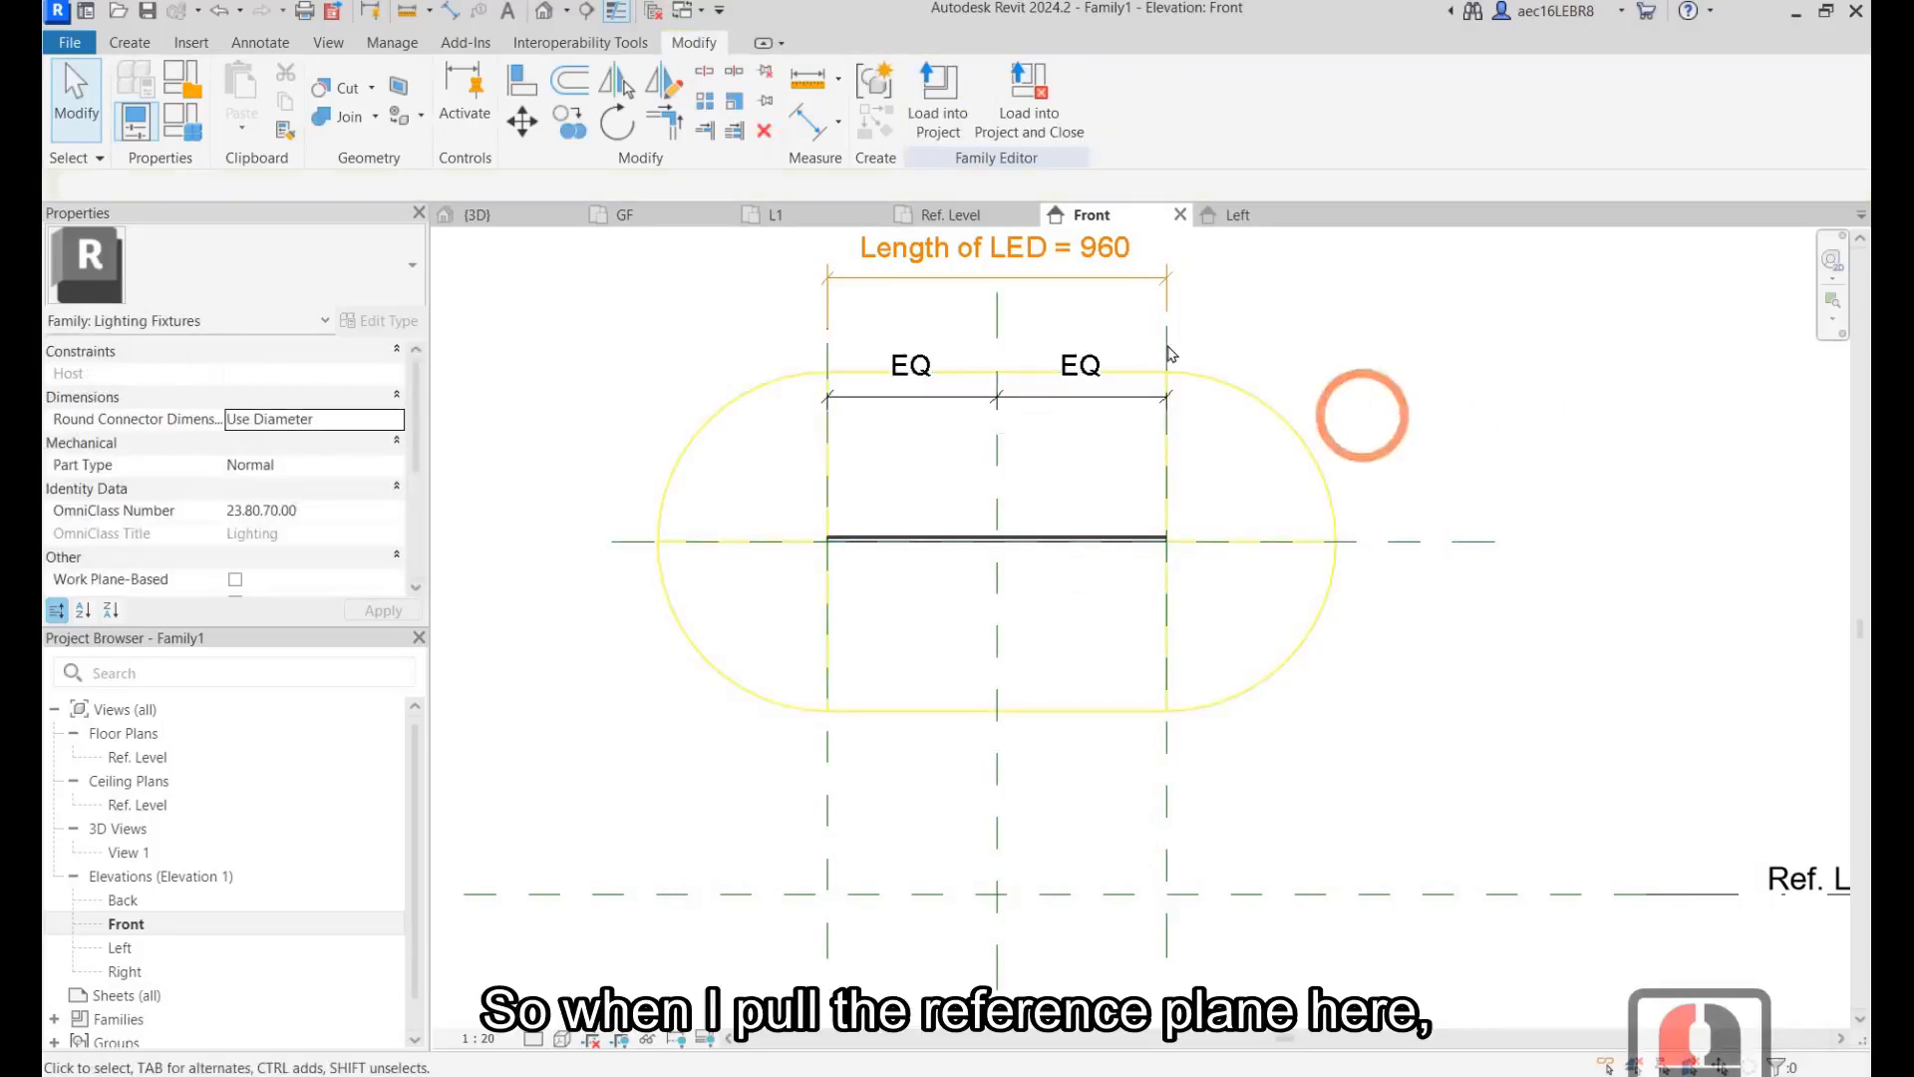
Step: Move the right reference plane outward to flex the fixture to a Length of LED of 2120
click(1169, 333)
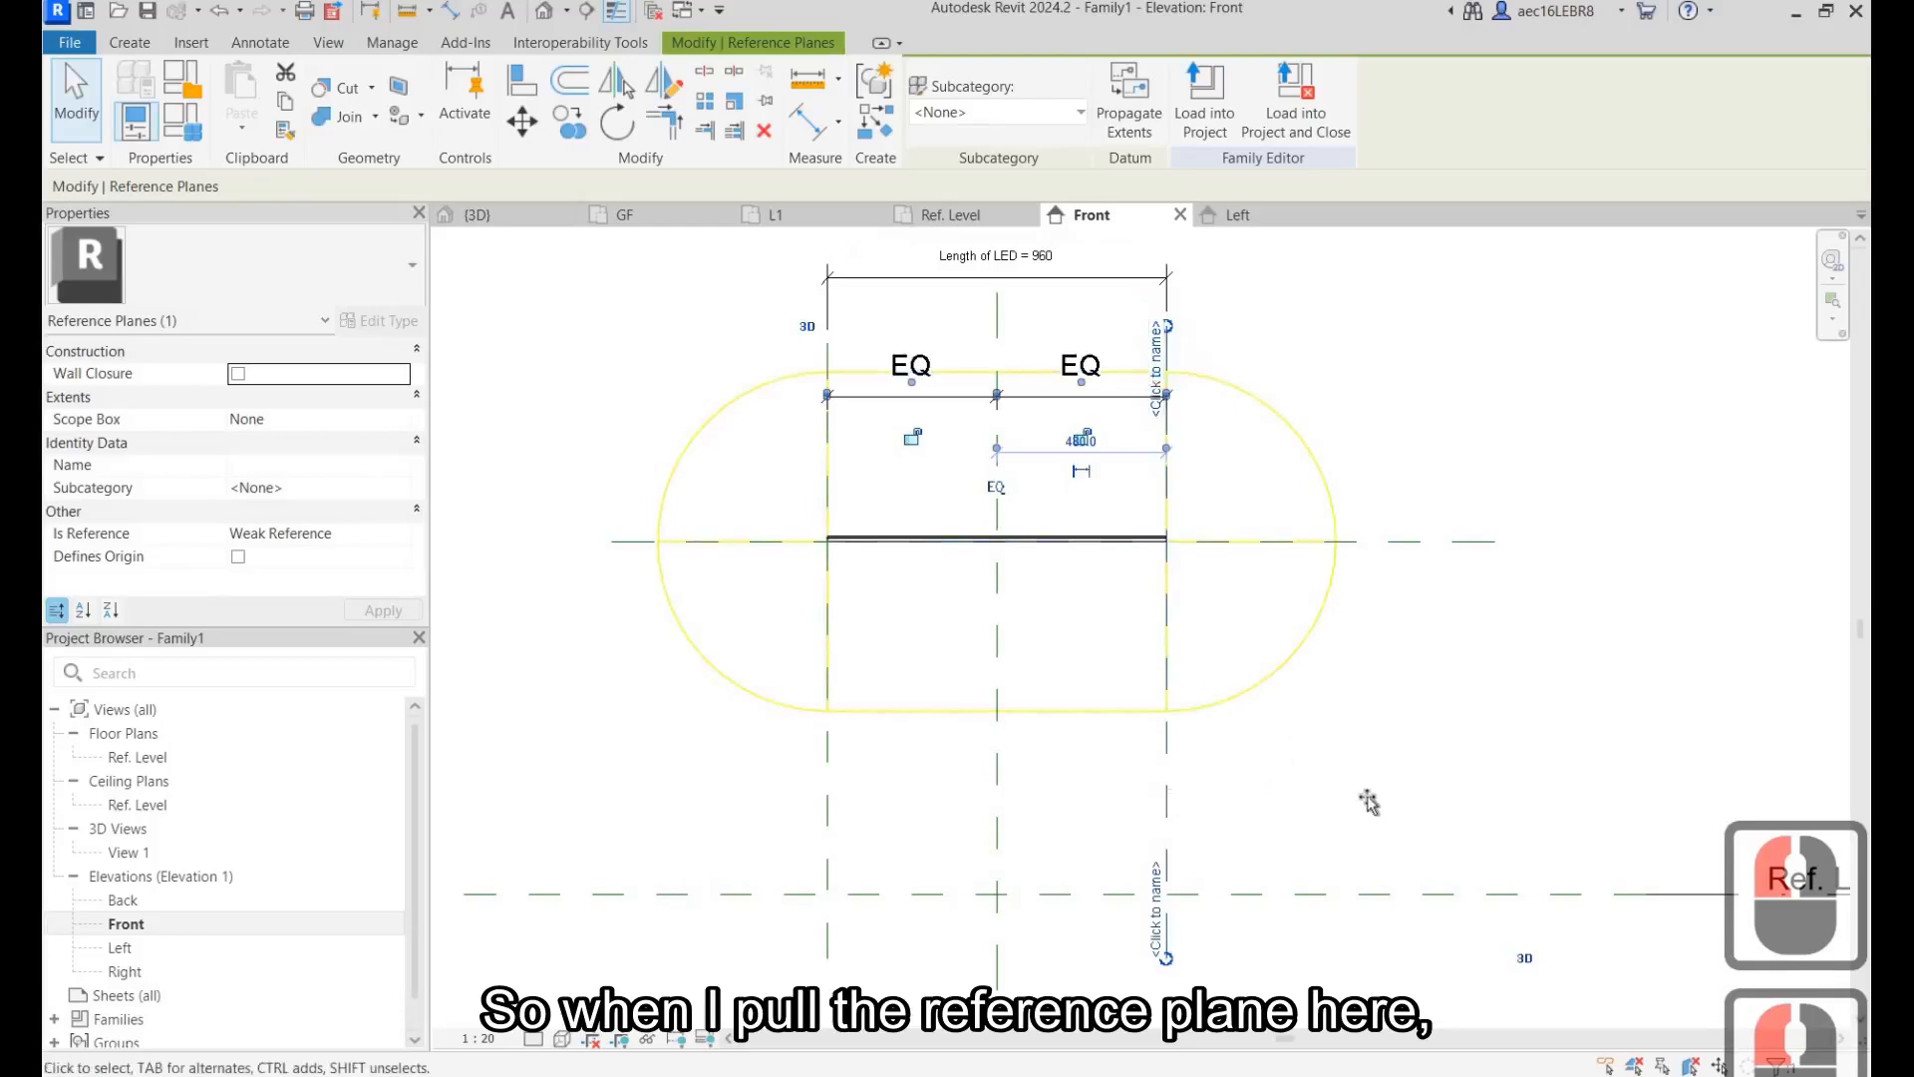
drag(1167, 791, 1369, 797)
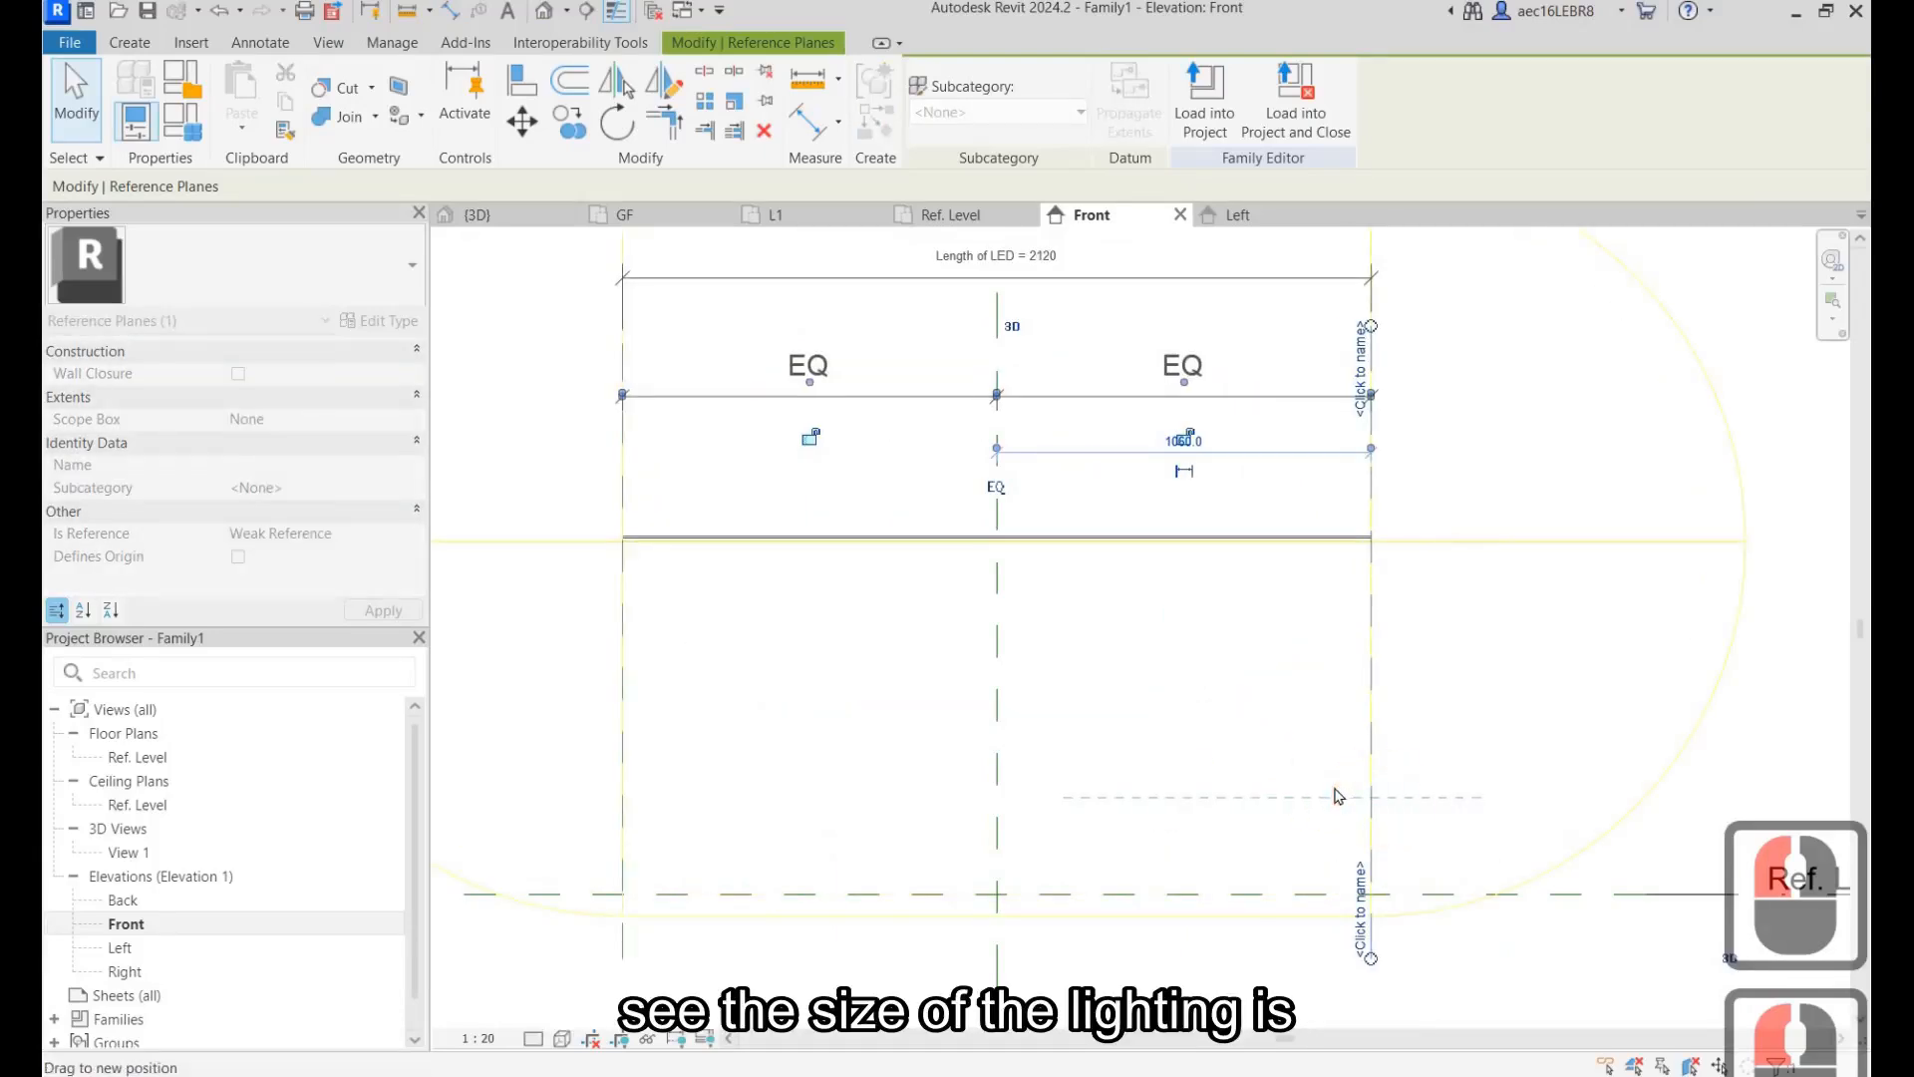
scroll(1338, 796, down, 3)
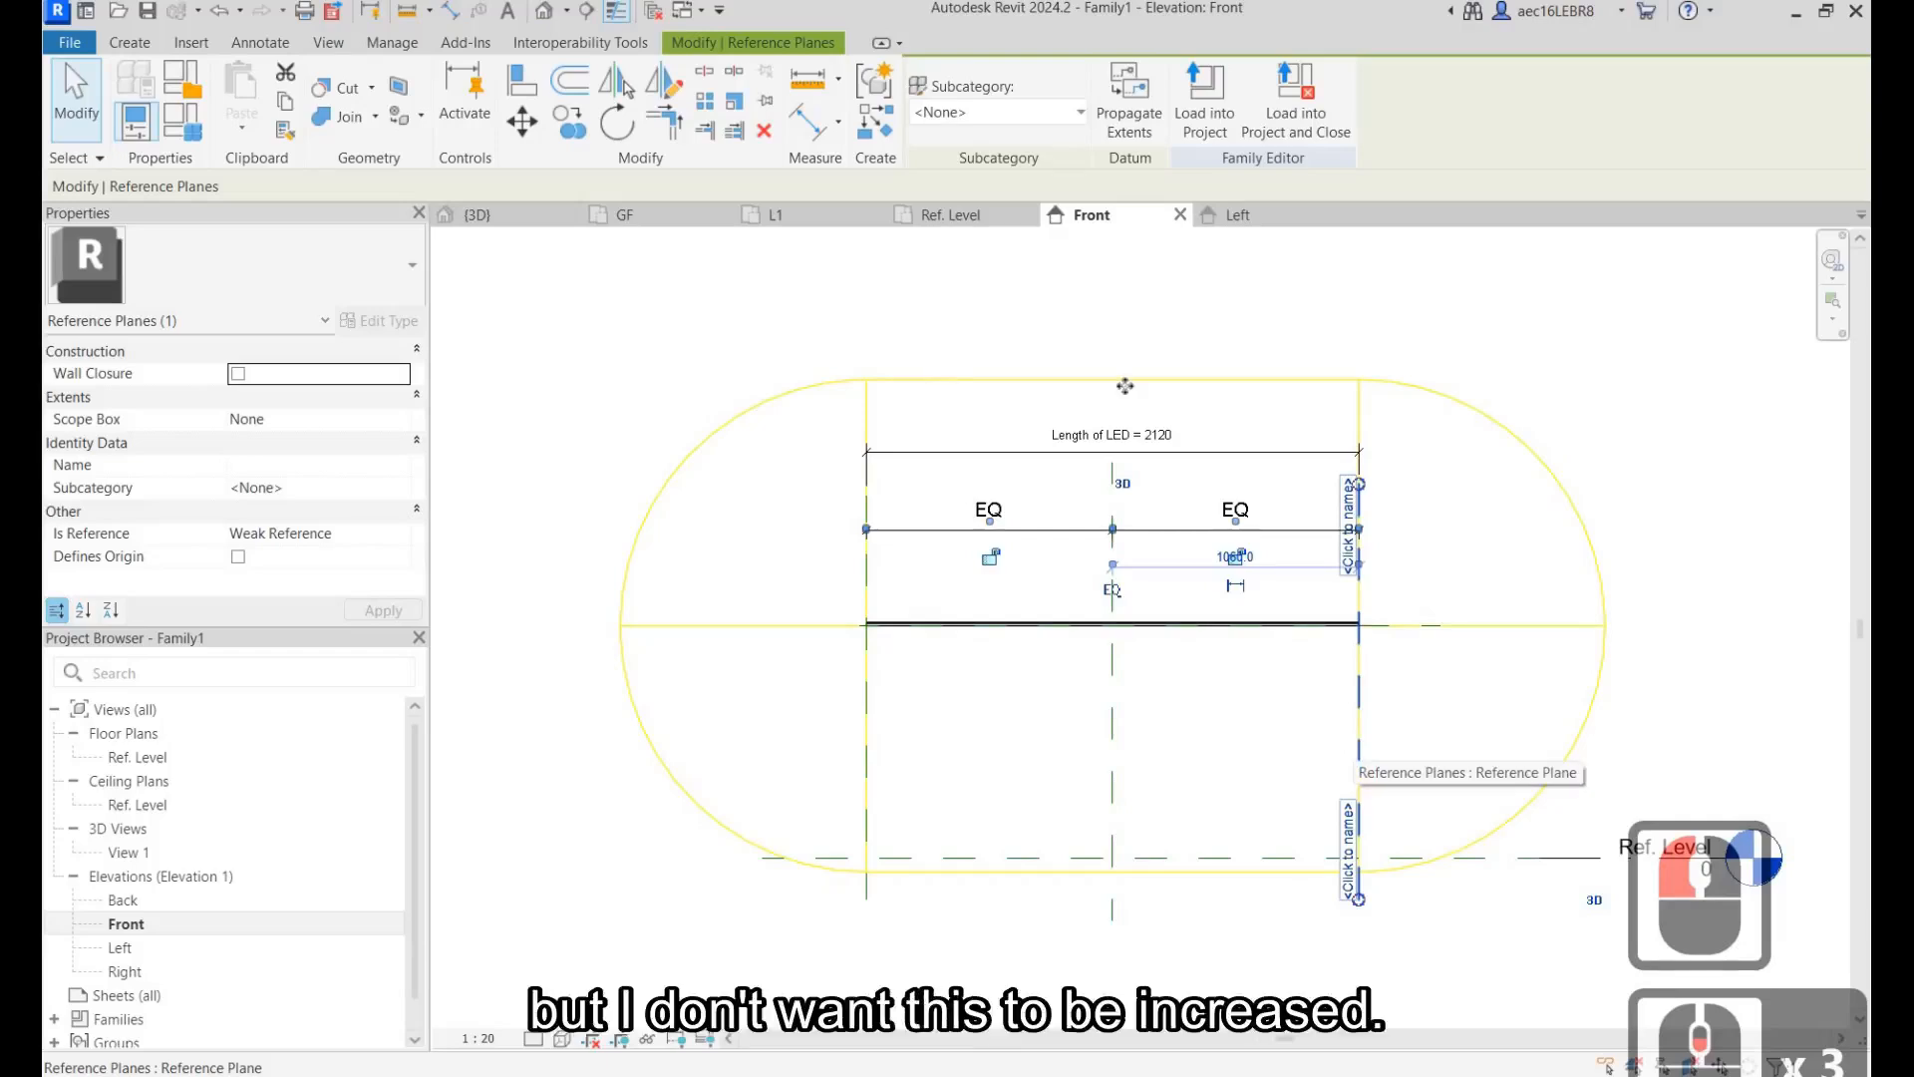
Step: Remove the parameter association from the light source's Emit from Line Length and set its value to 300
click(940, 379)
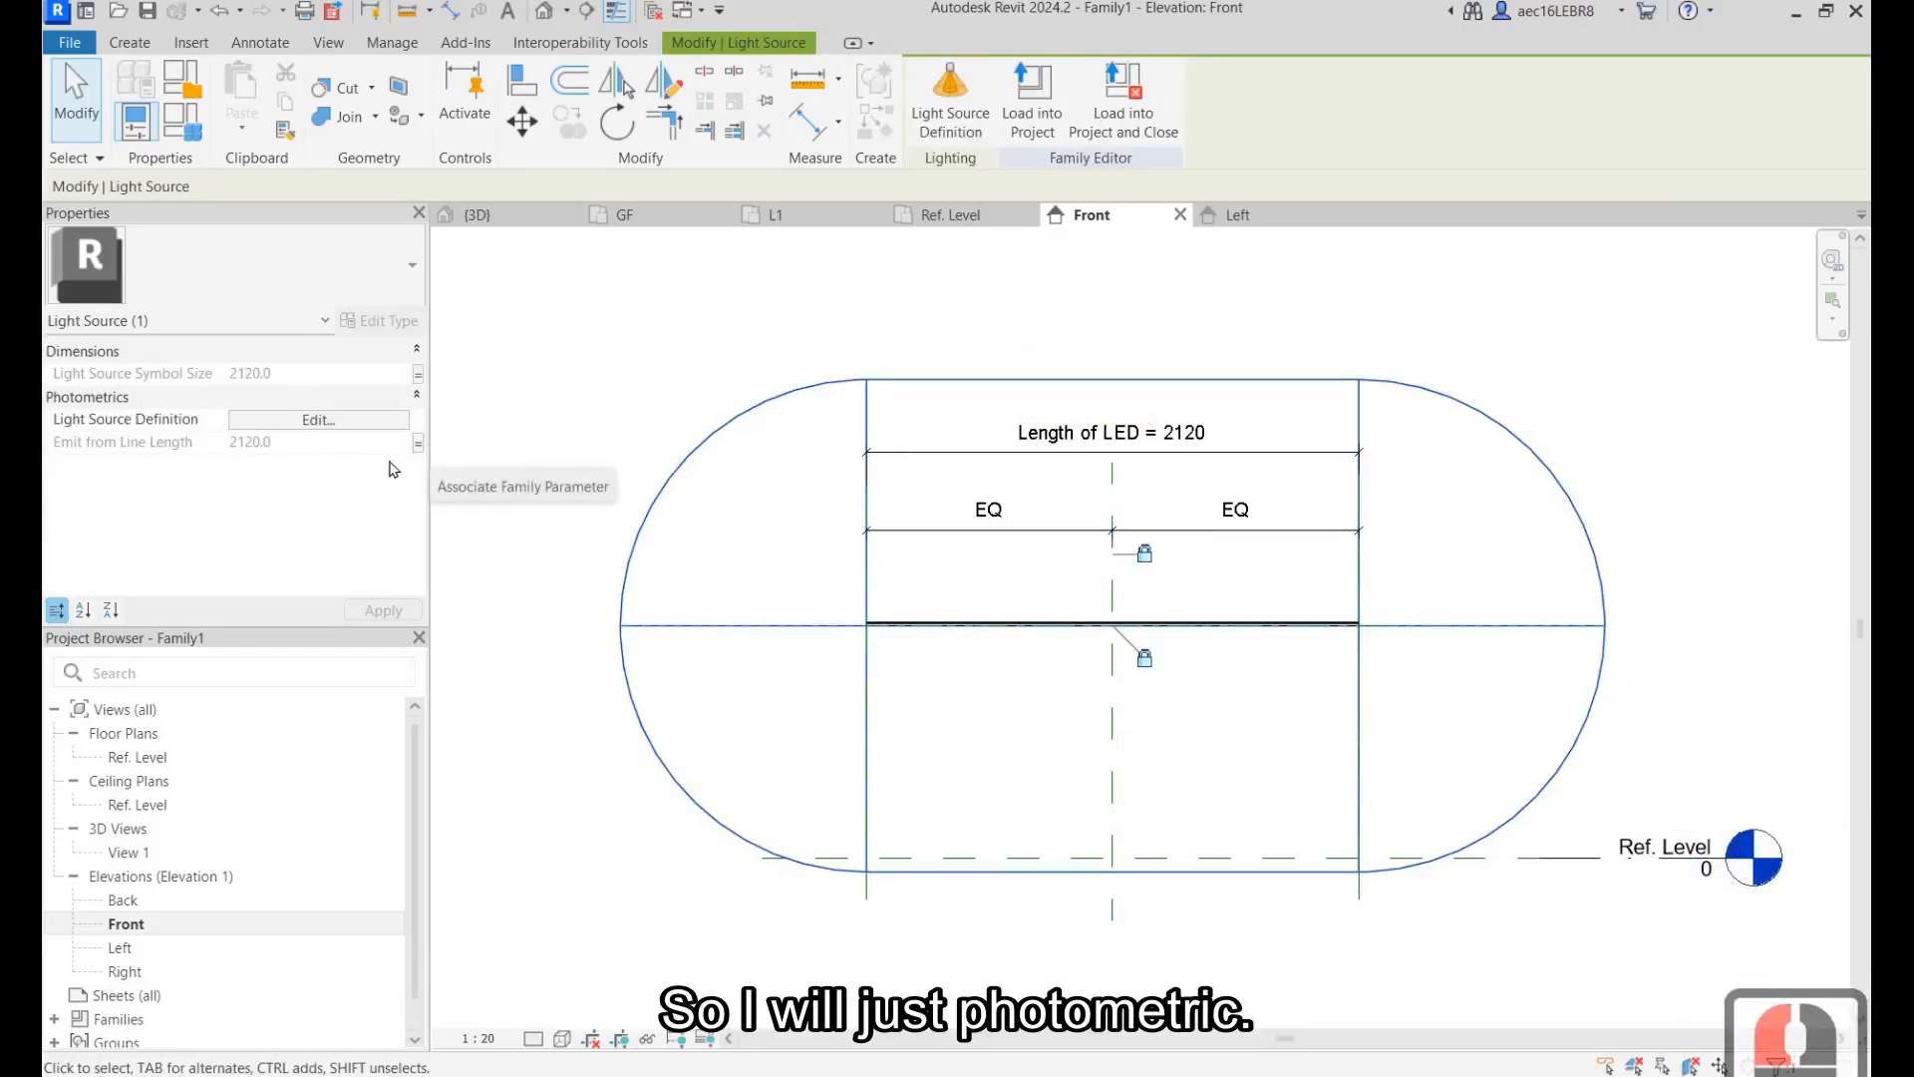
click(416, 448)
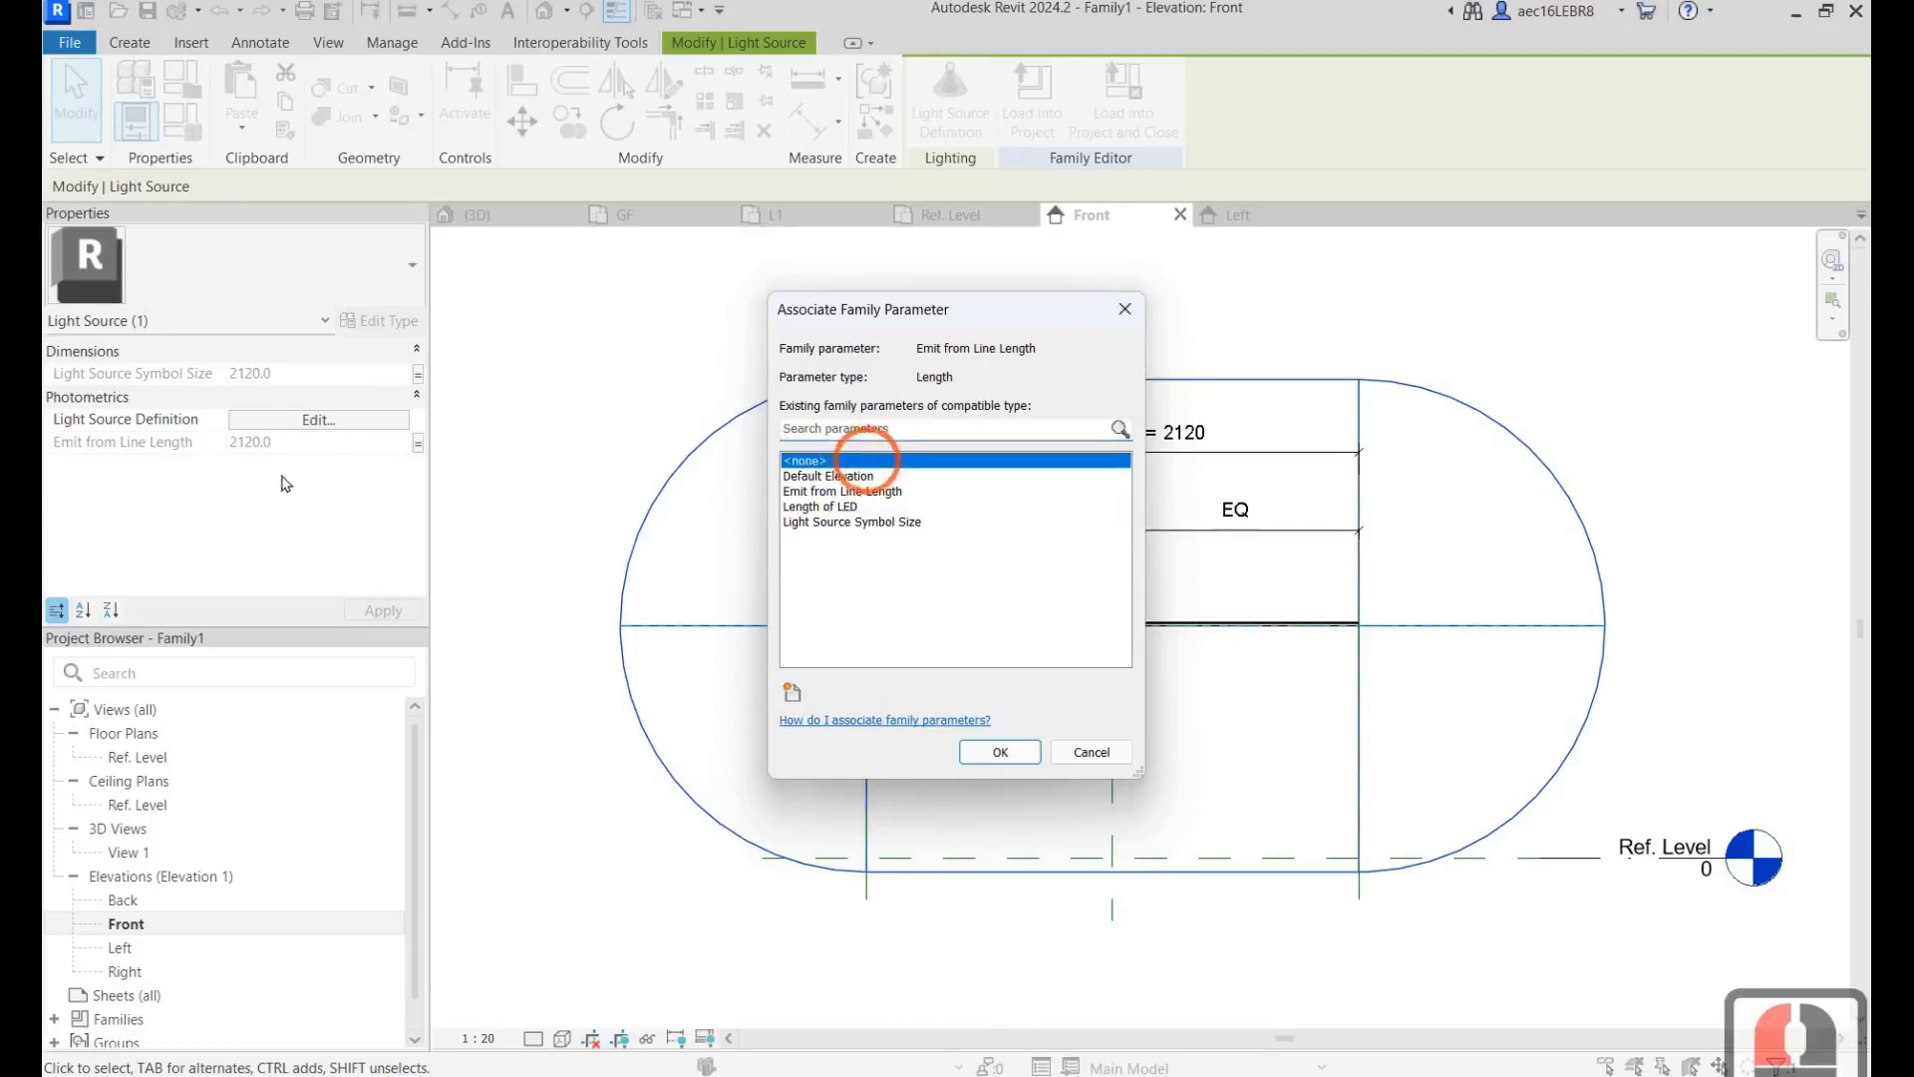
click(859, 461)
click(1000, 752)
click(304, 442)
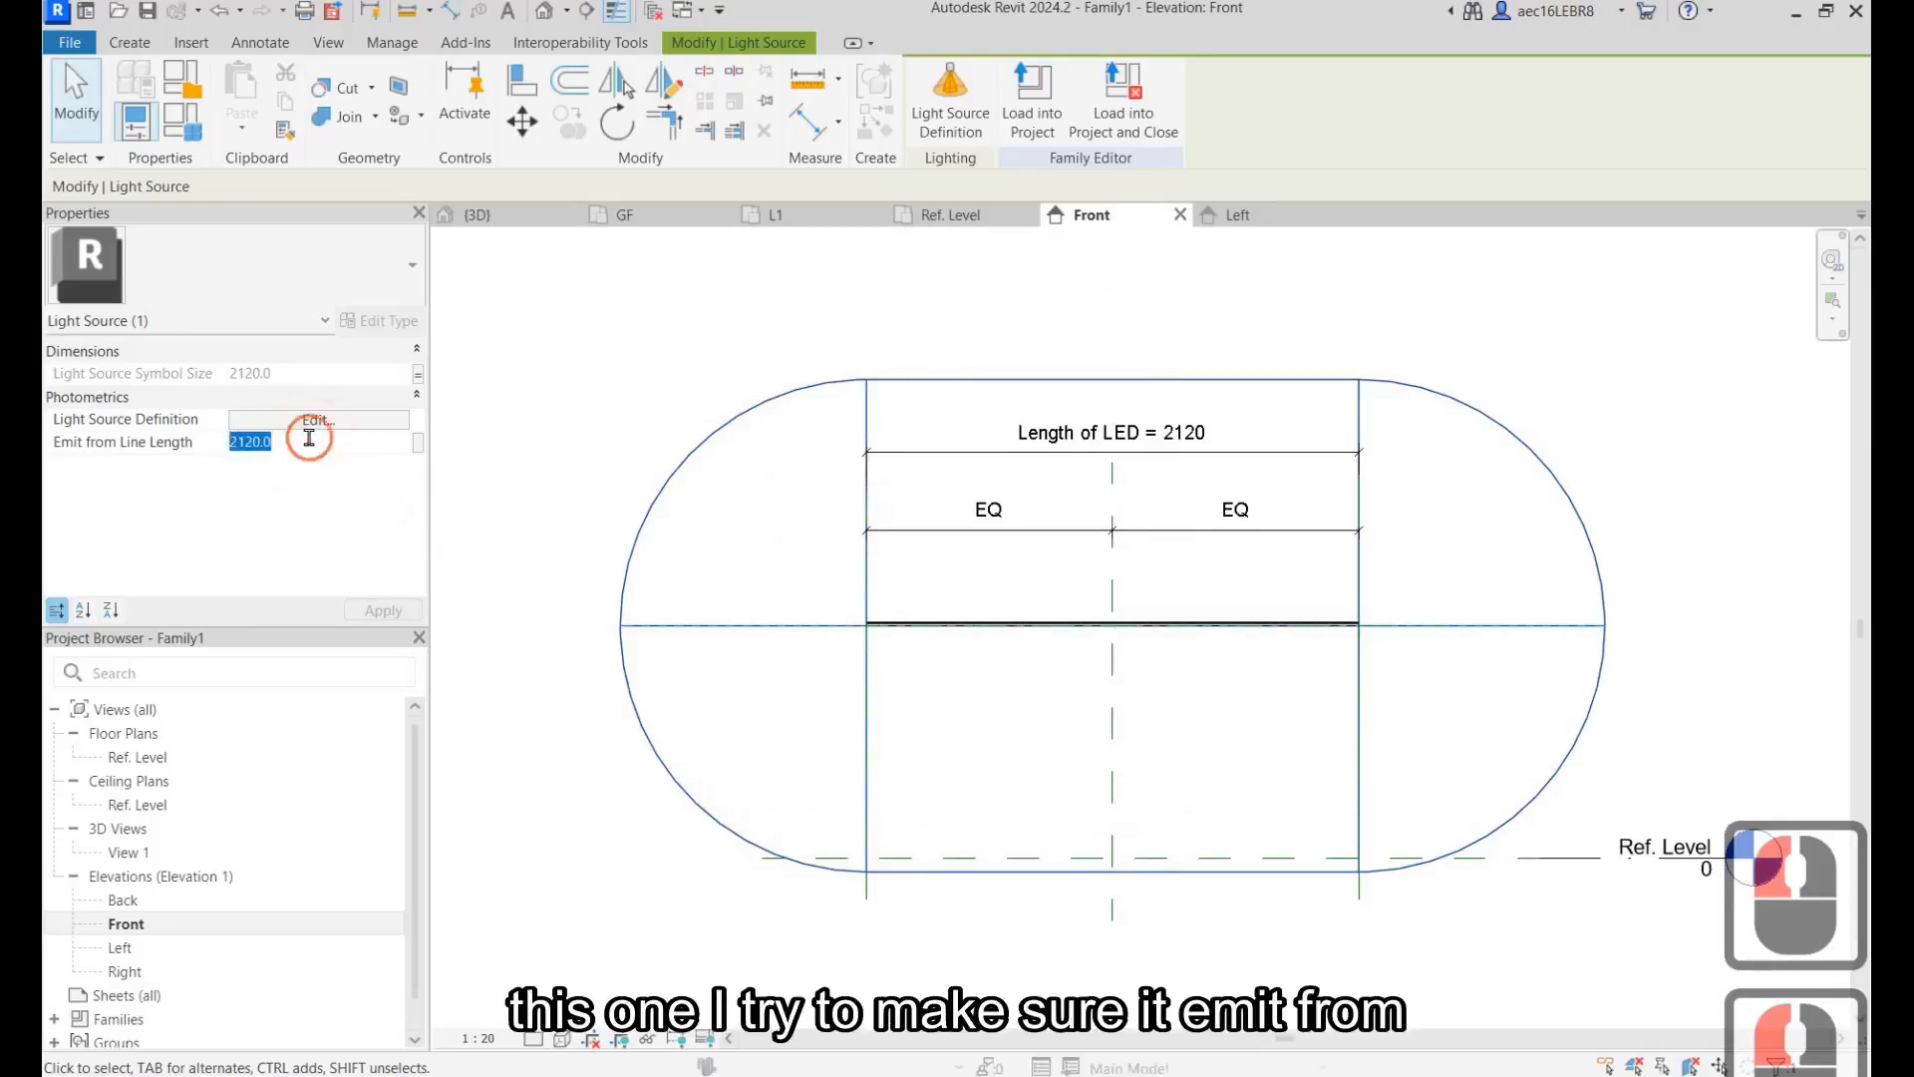
text(3)
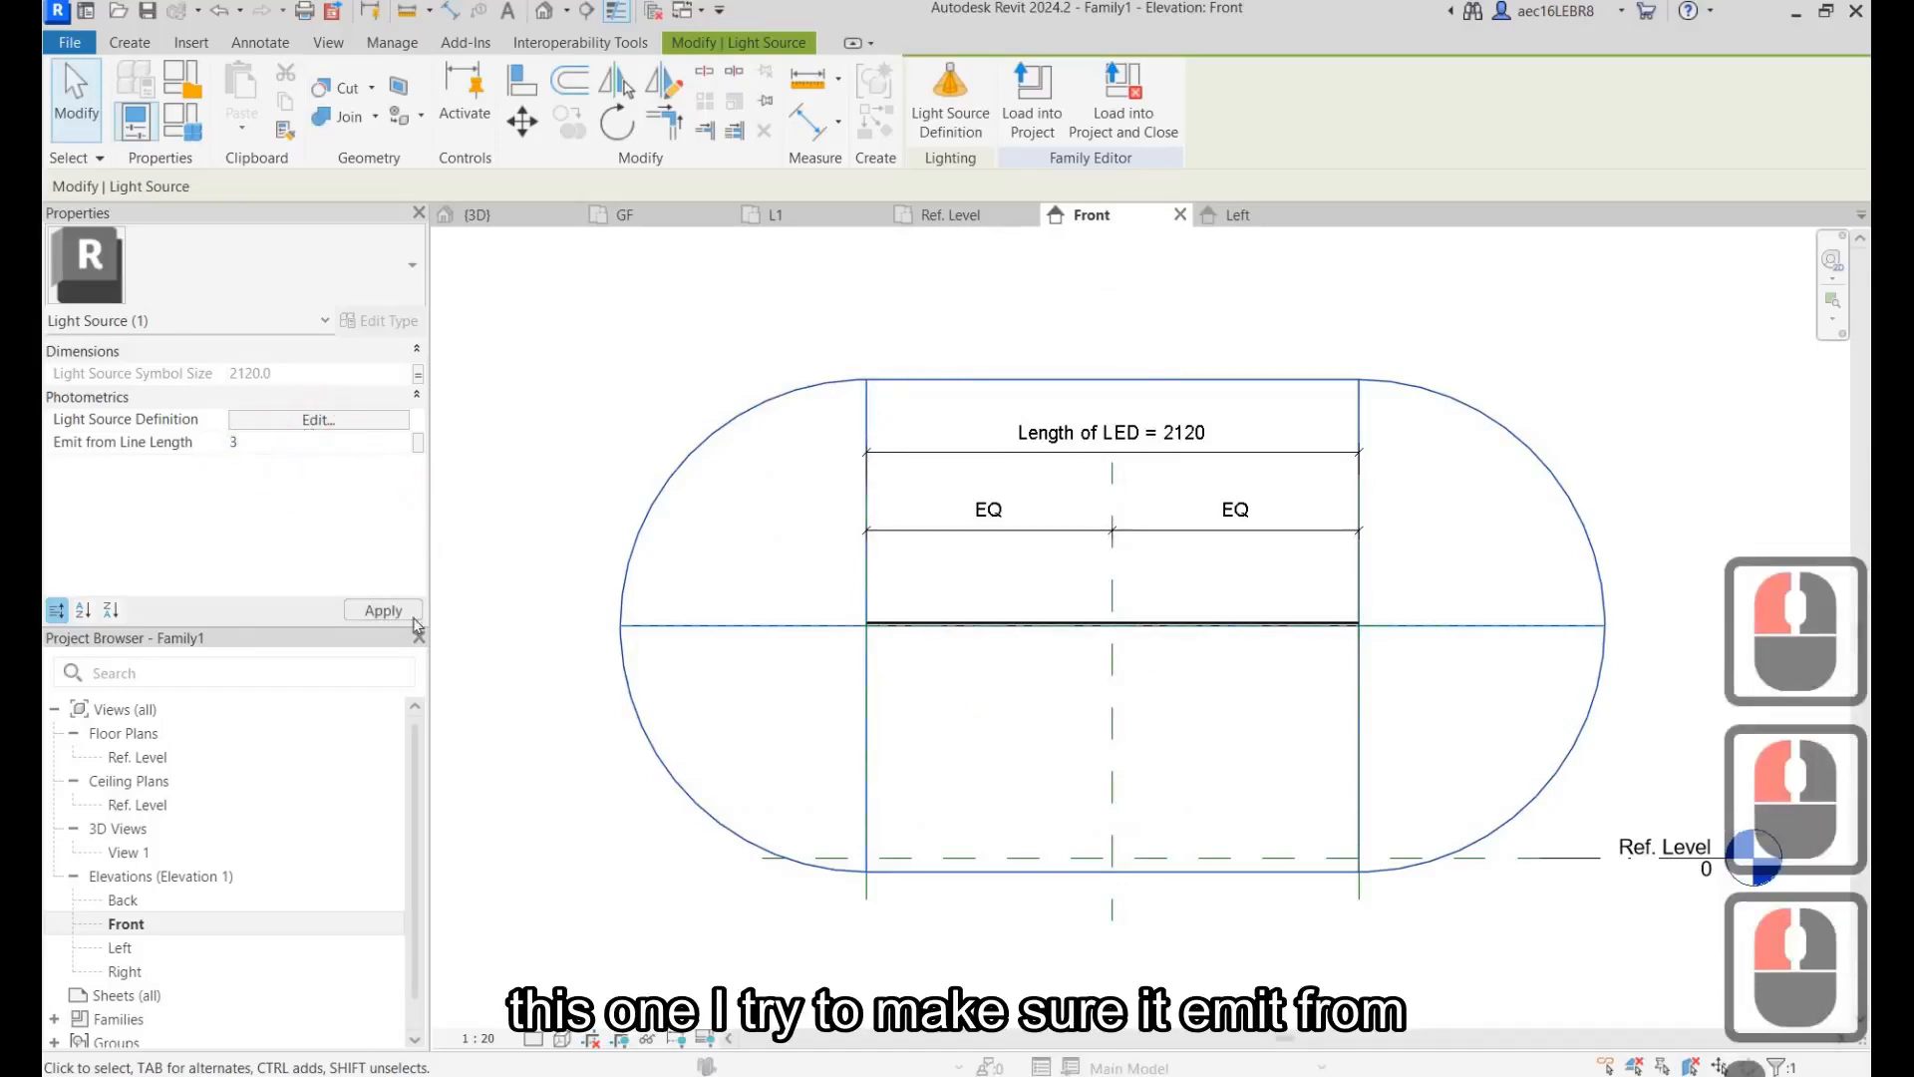
text(00)
click(402, 614)
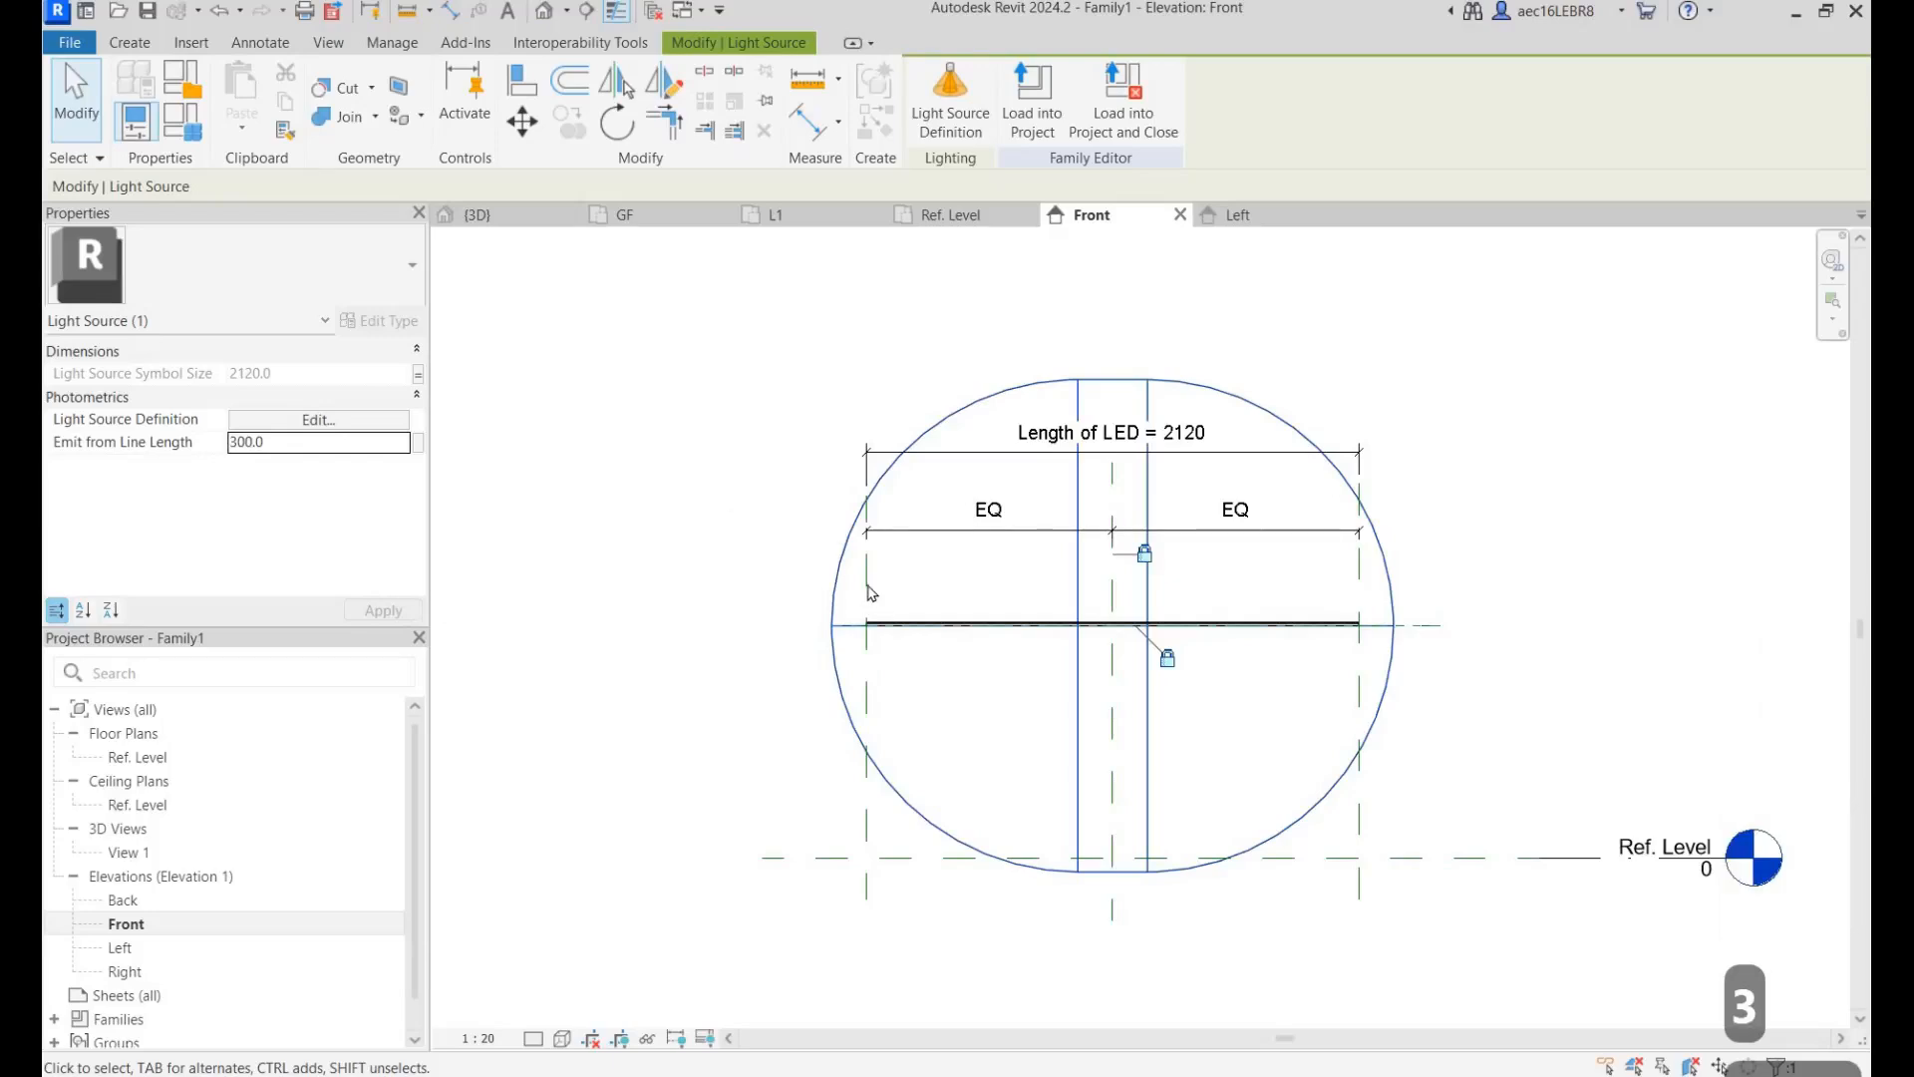
Step: Try flexing the fixture to a Length of LED of 3200 by moving the left reference plane outward, and undo the move
click(866, 686)
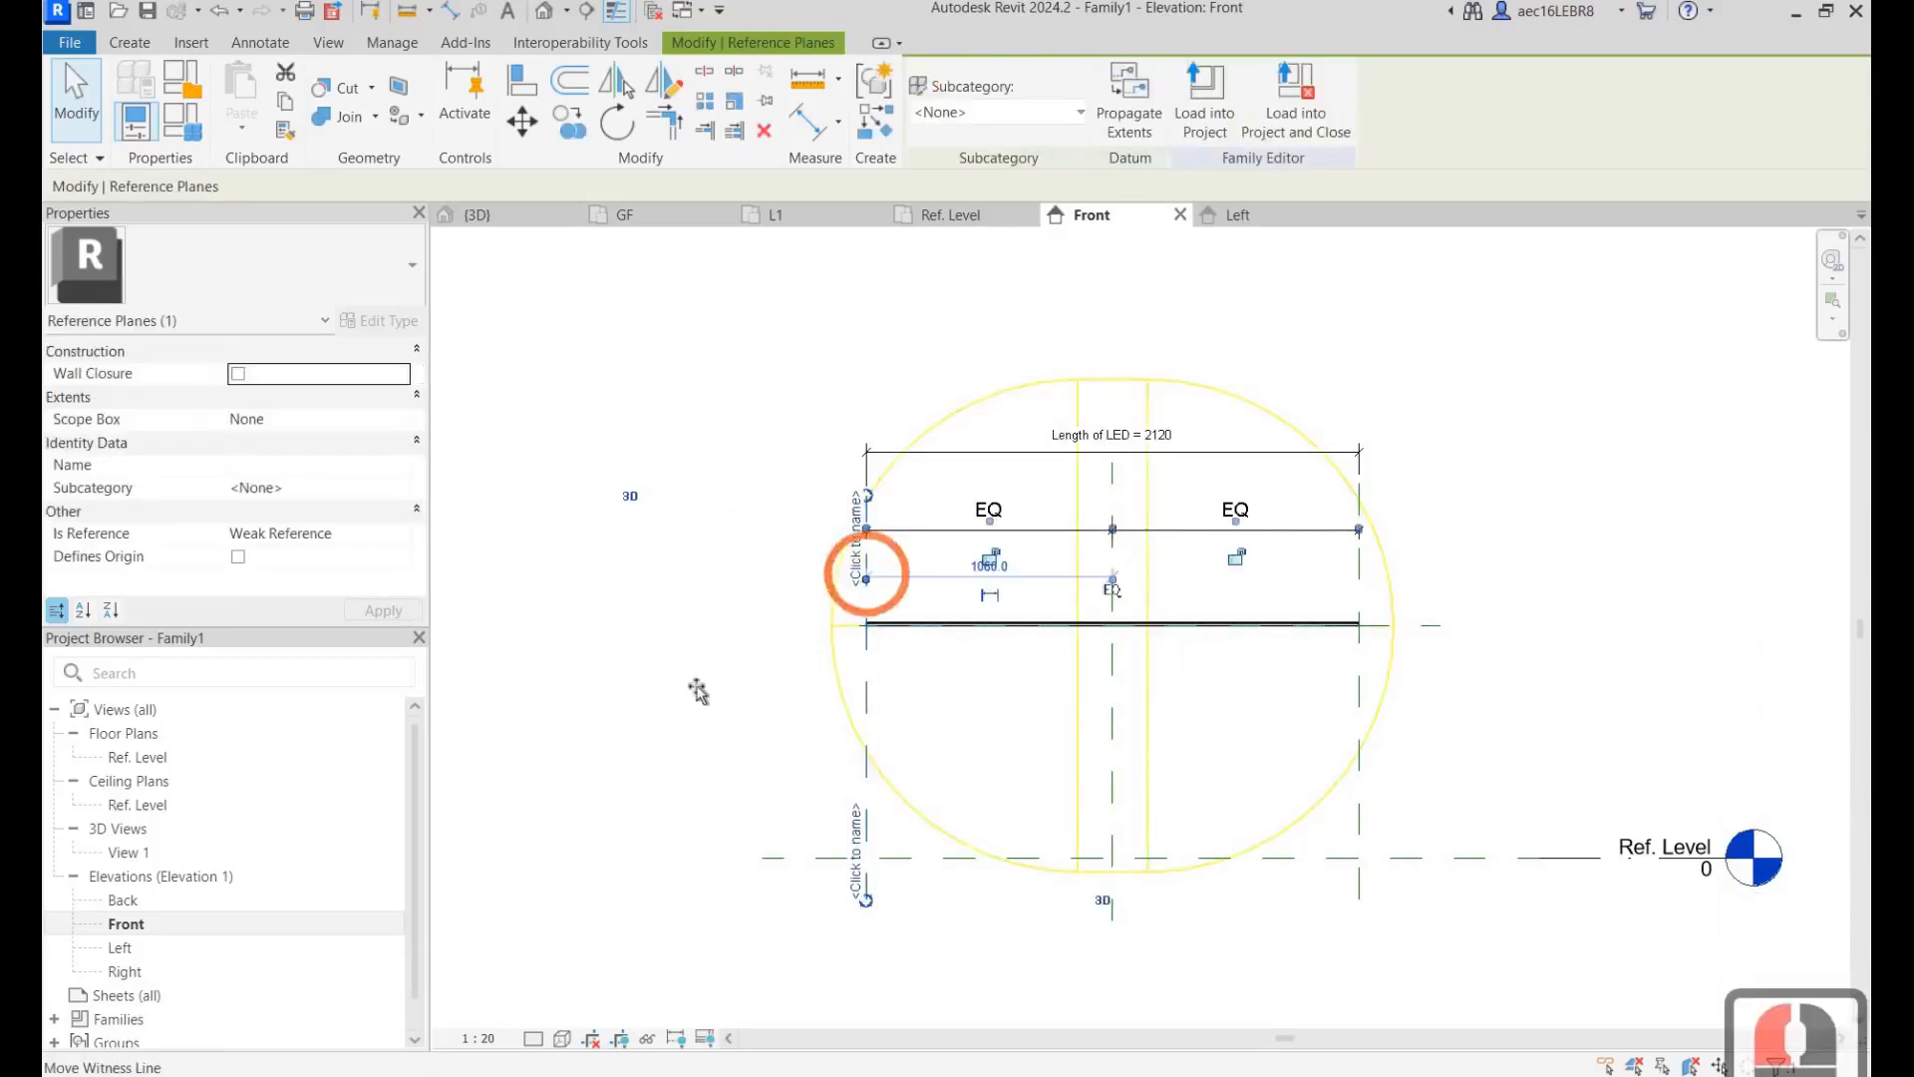
mouse_move(736, 681)
mouse_down()
mouse_move(697, 684)
mouse_move(736, 681)
mouse_up()
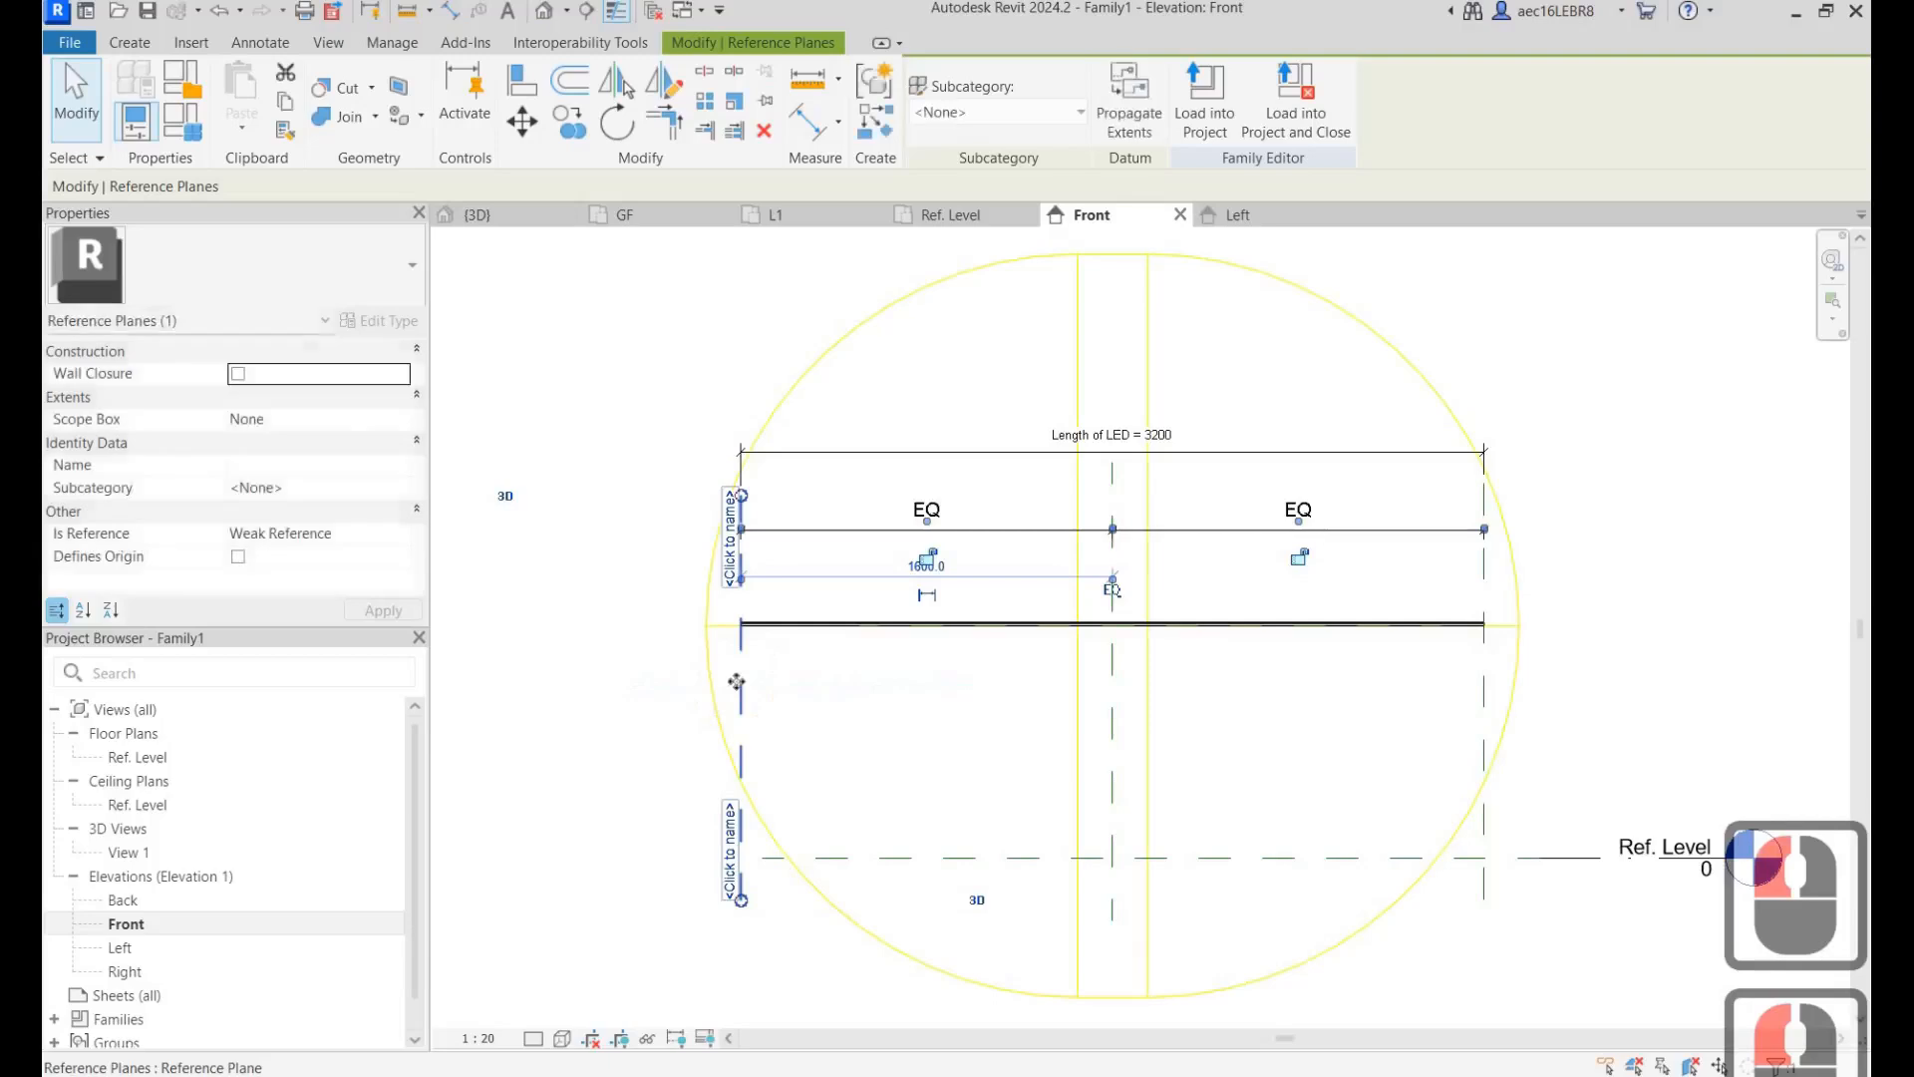
key(ctrl+z)
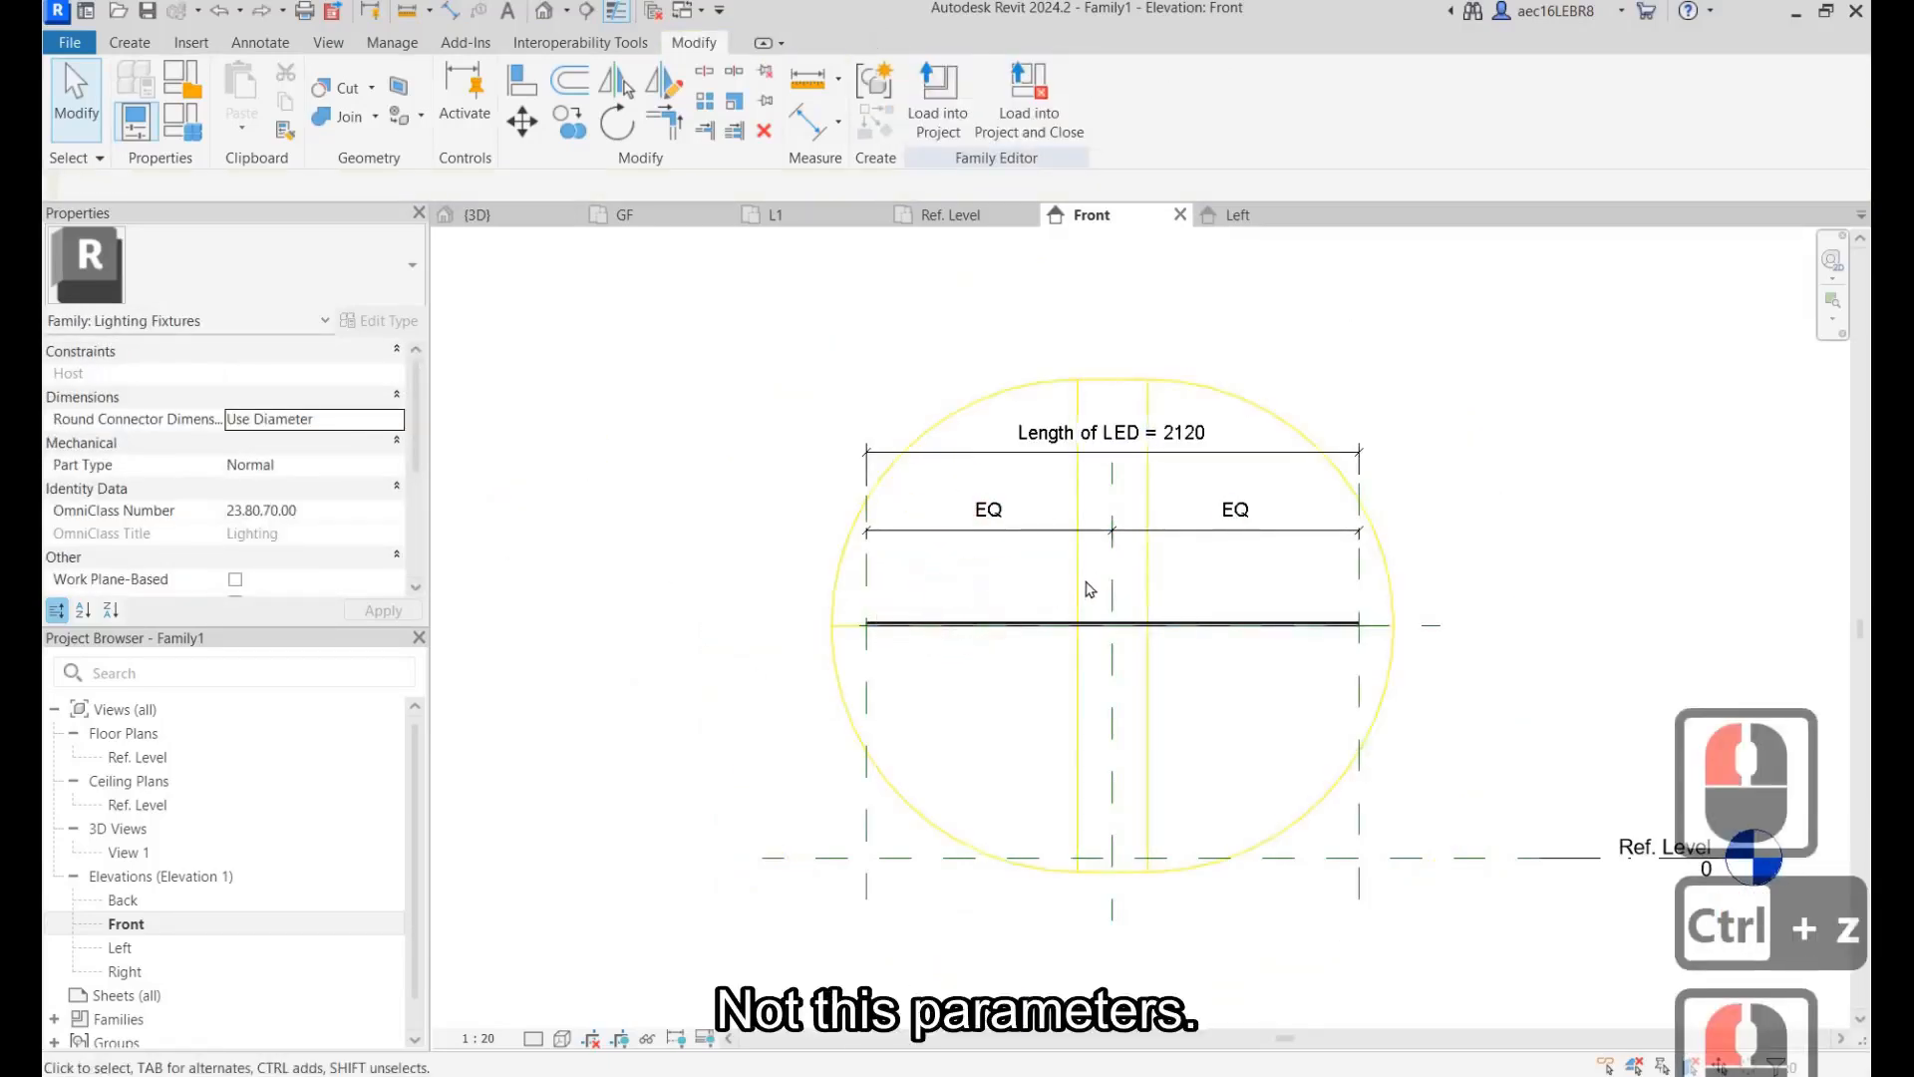
Step: Link the light source's Emit from Line Length back to the Length of LED parameter
click(418, 442)
click(817, 507)
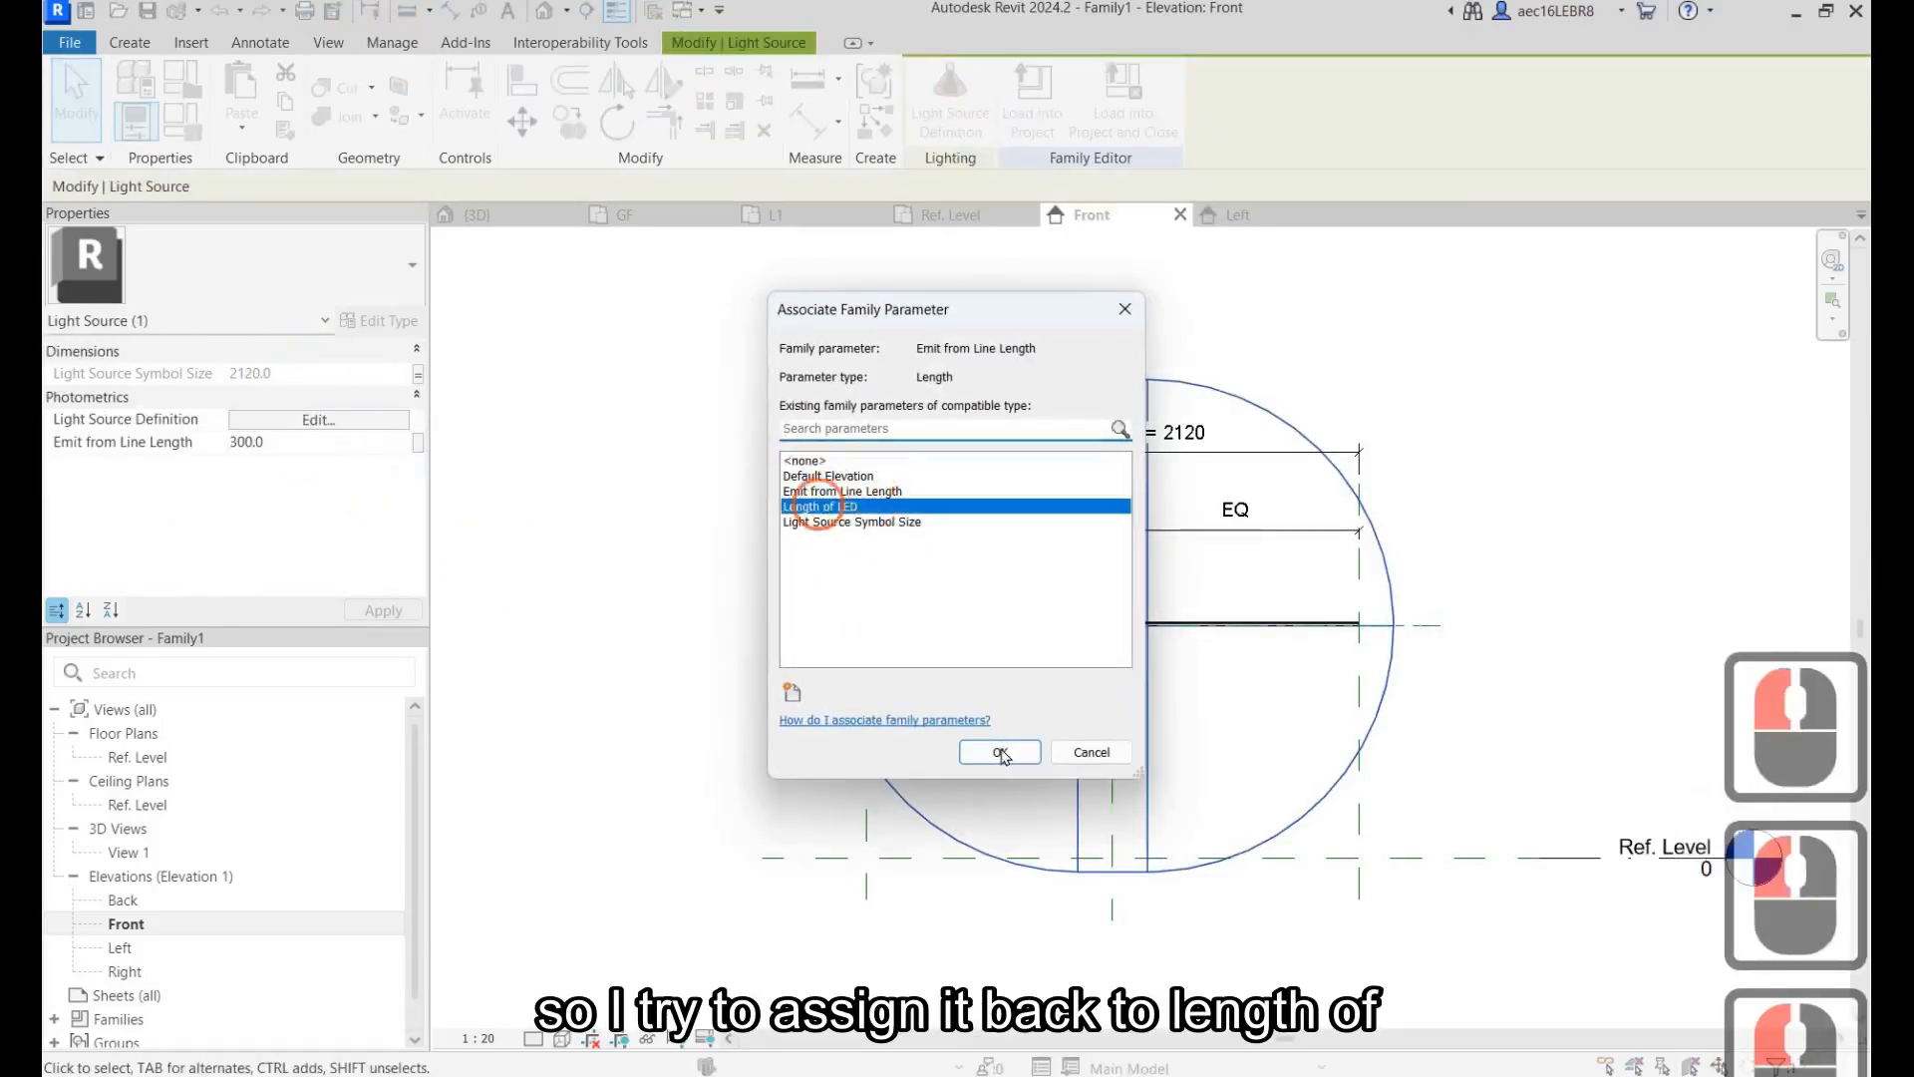
click(1000, 752)
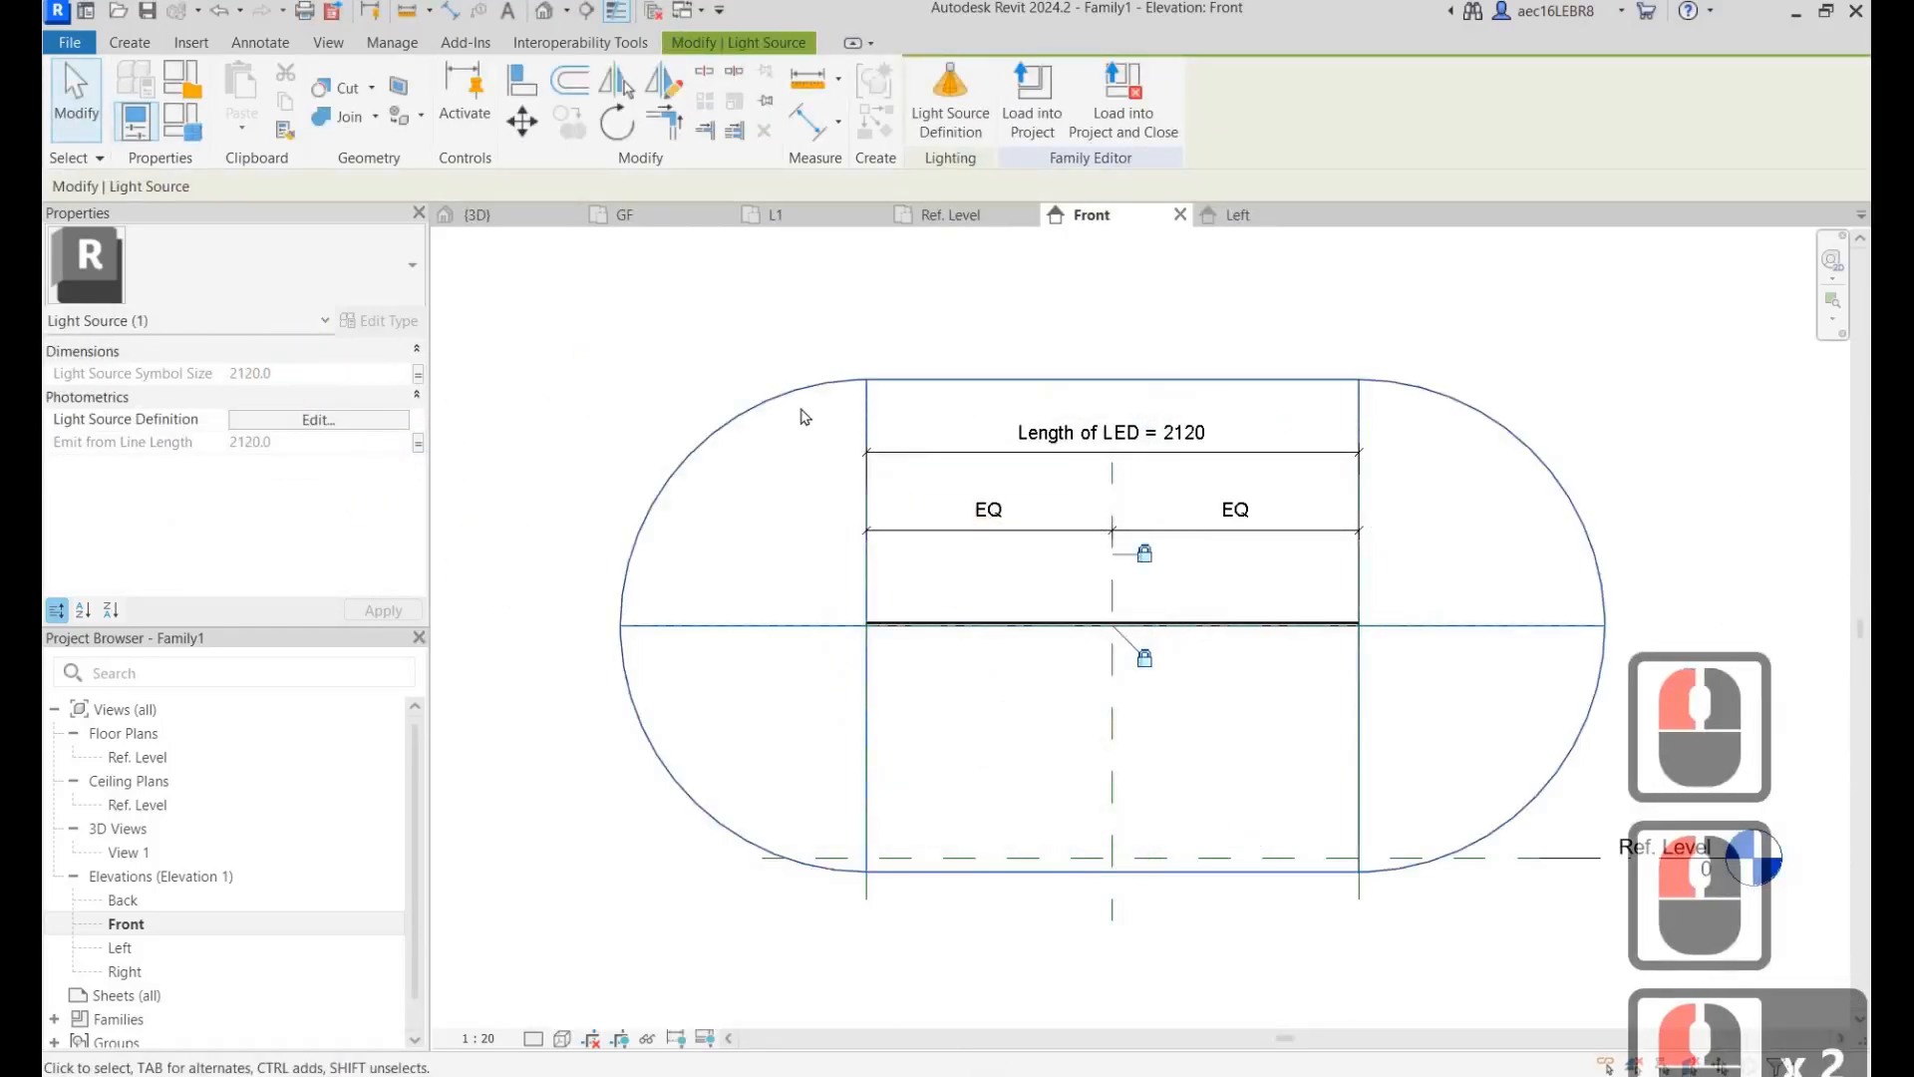
Step: Move the left reference plane inward to flex the fixture and its light source to a Length of LED of 1560
click(573, 351)
click(808, 389)
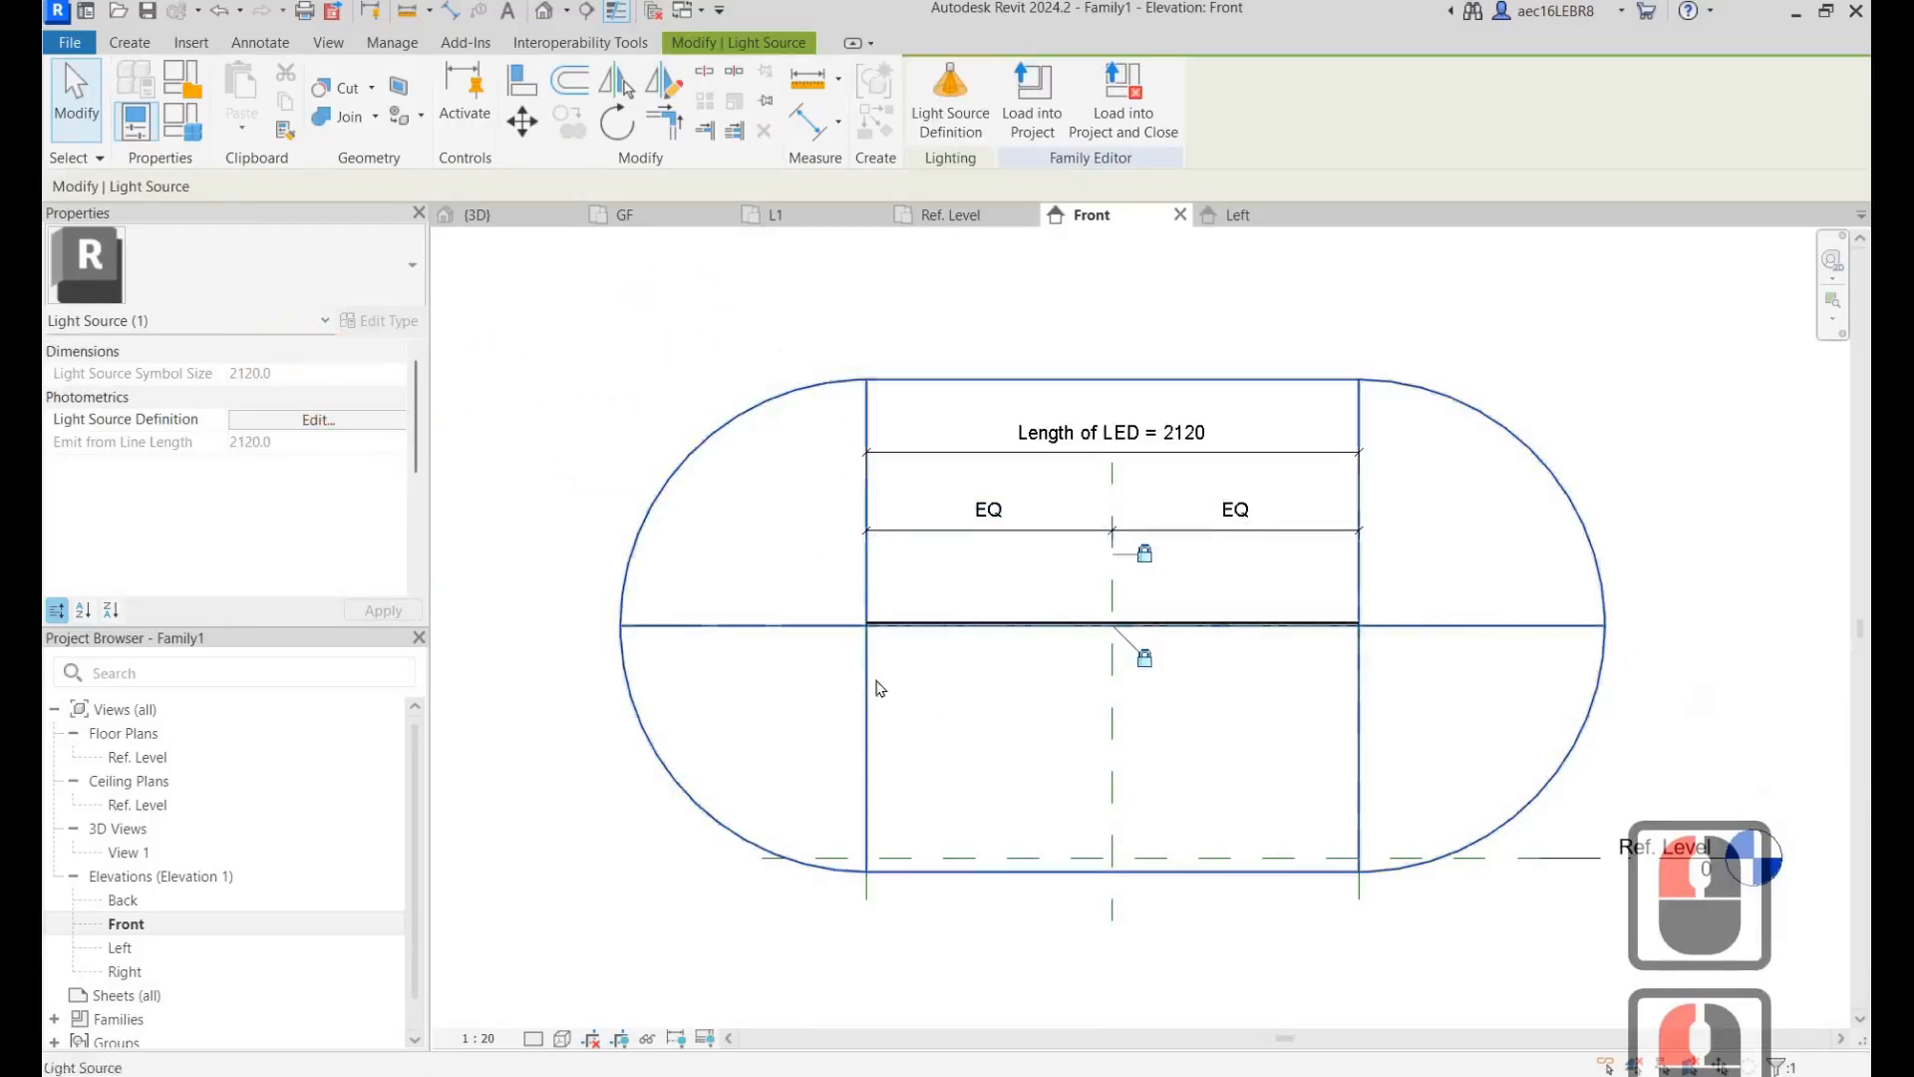
click(876, 695)
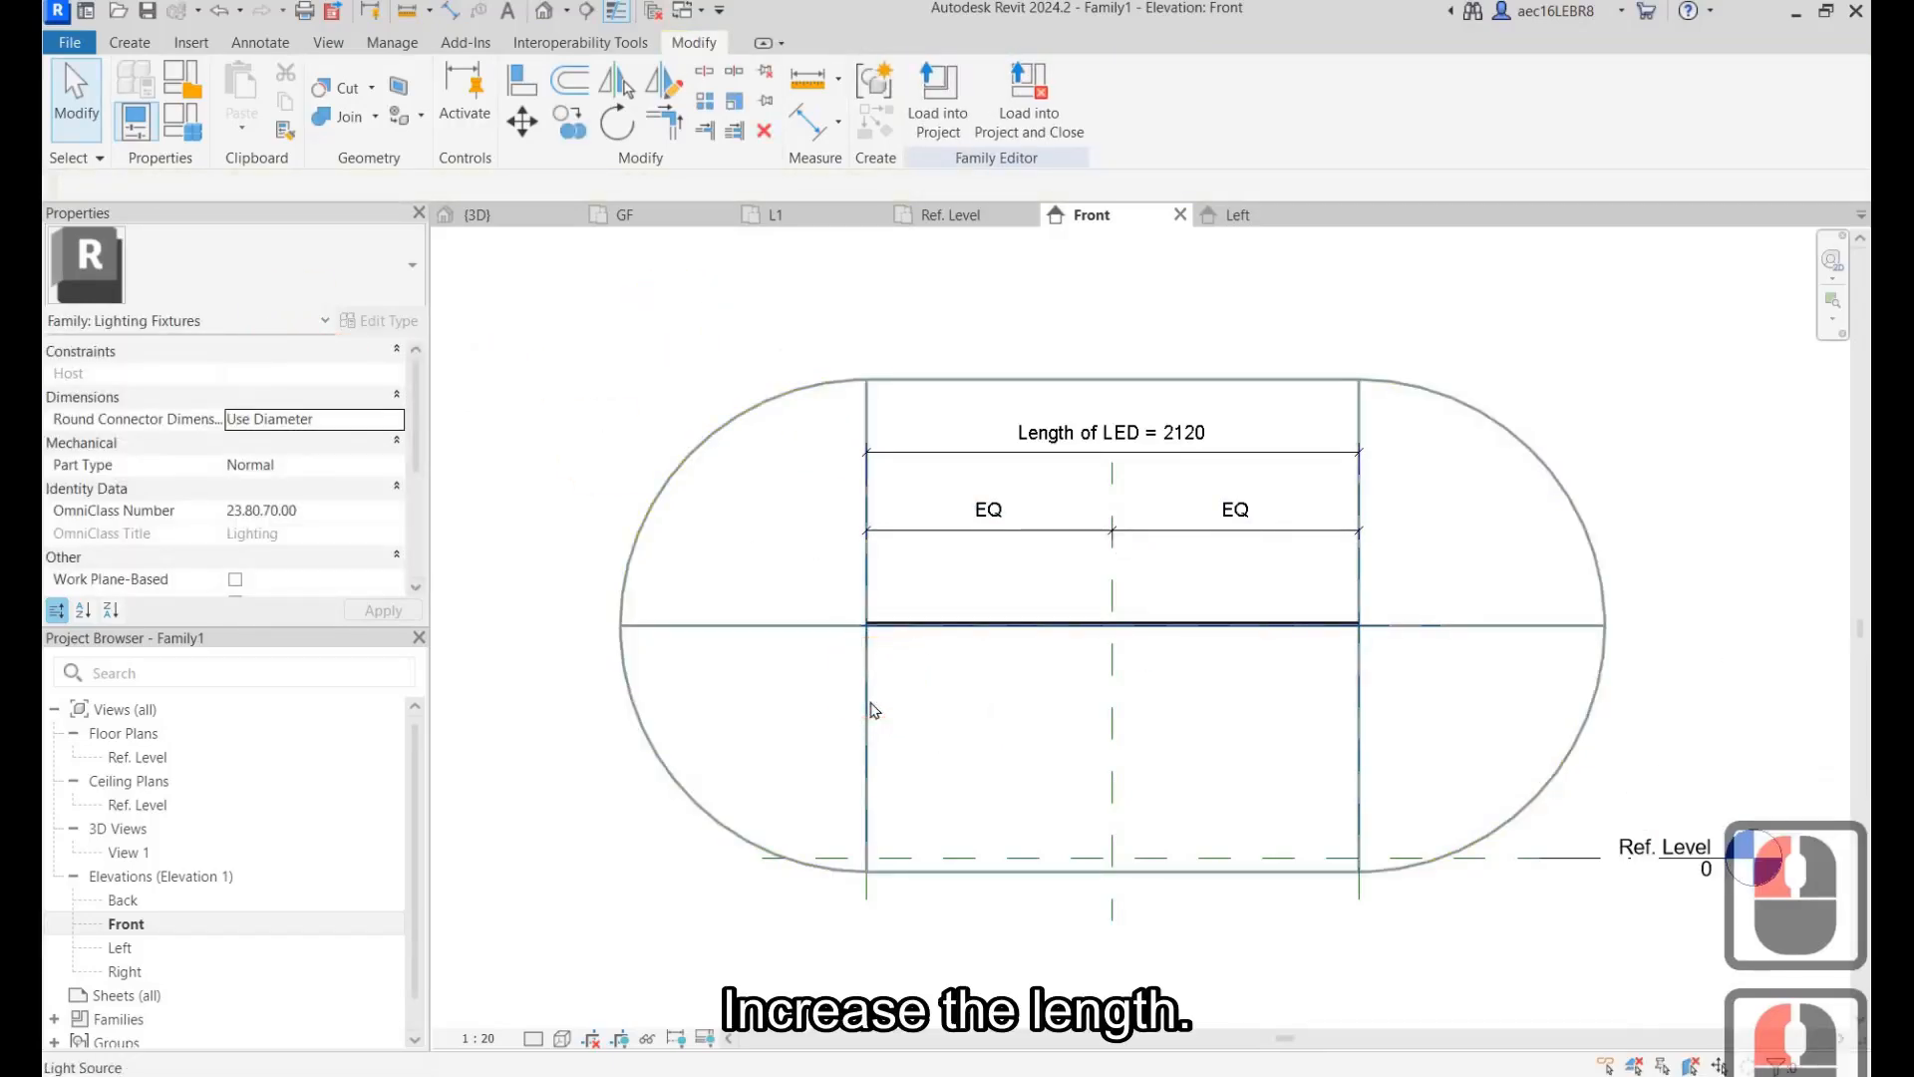
click(871, 702)
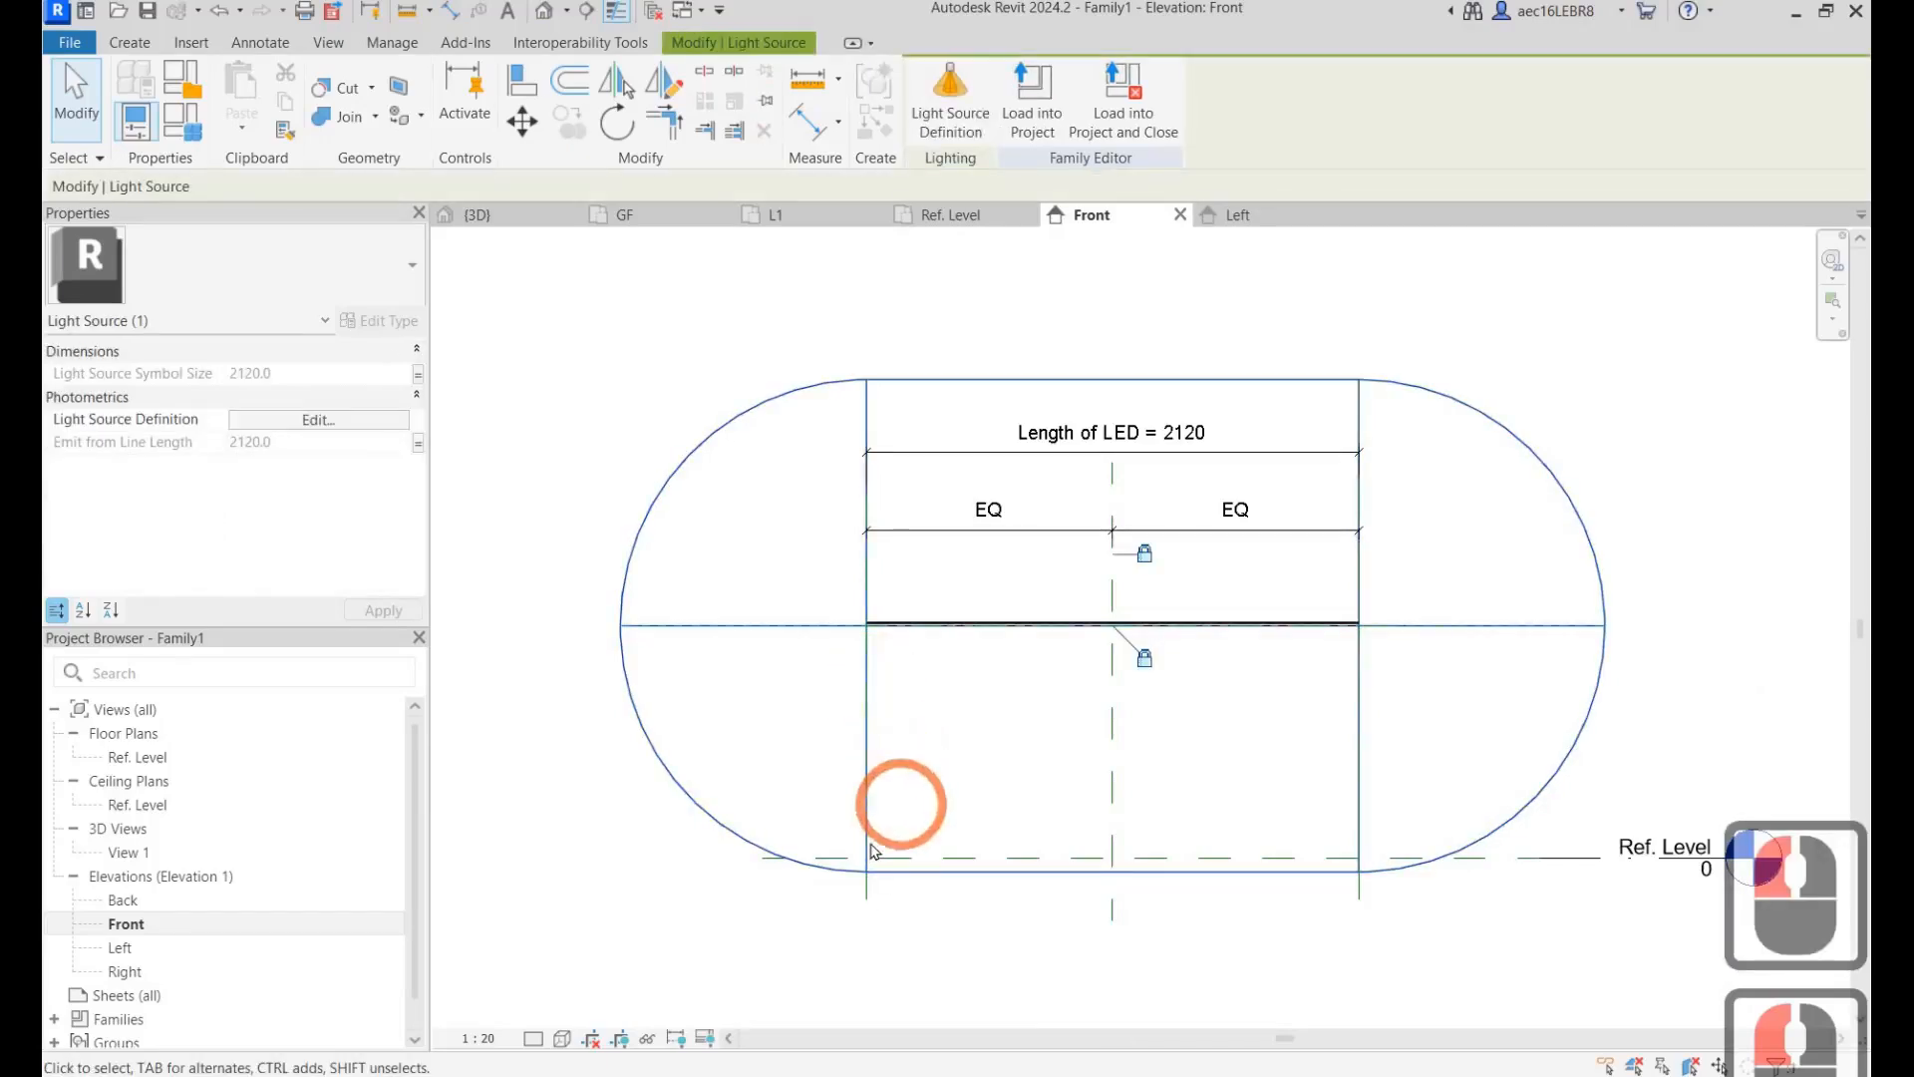
click(884, 914)
drag(864, 783, 902, 777)
click(649, 385)
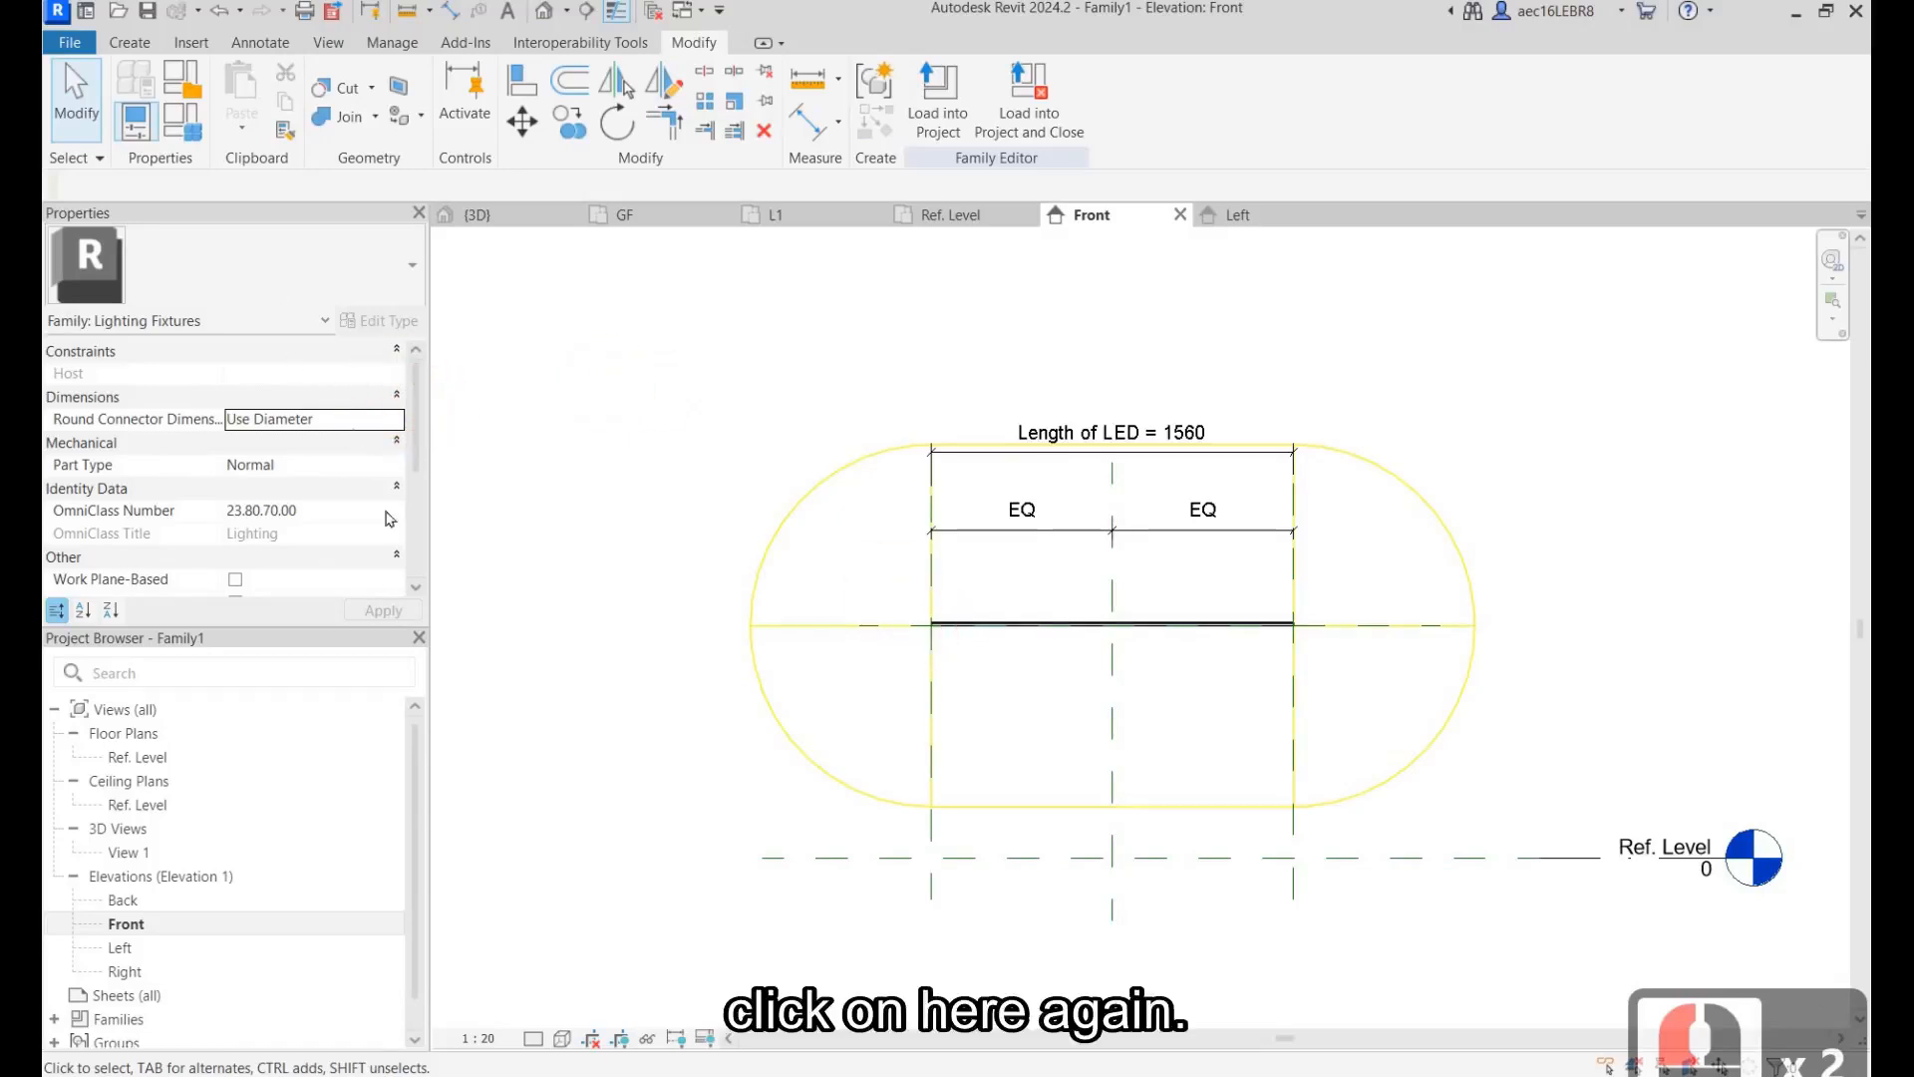
Step: Remove the parameter association from the light source's Light Source Symbol Size and set its value to 300
click(814, 473)
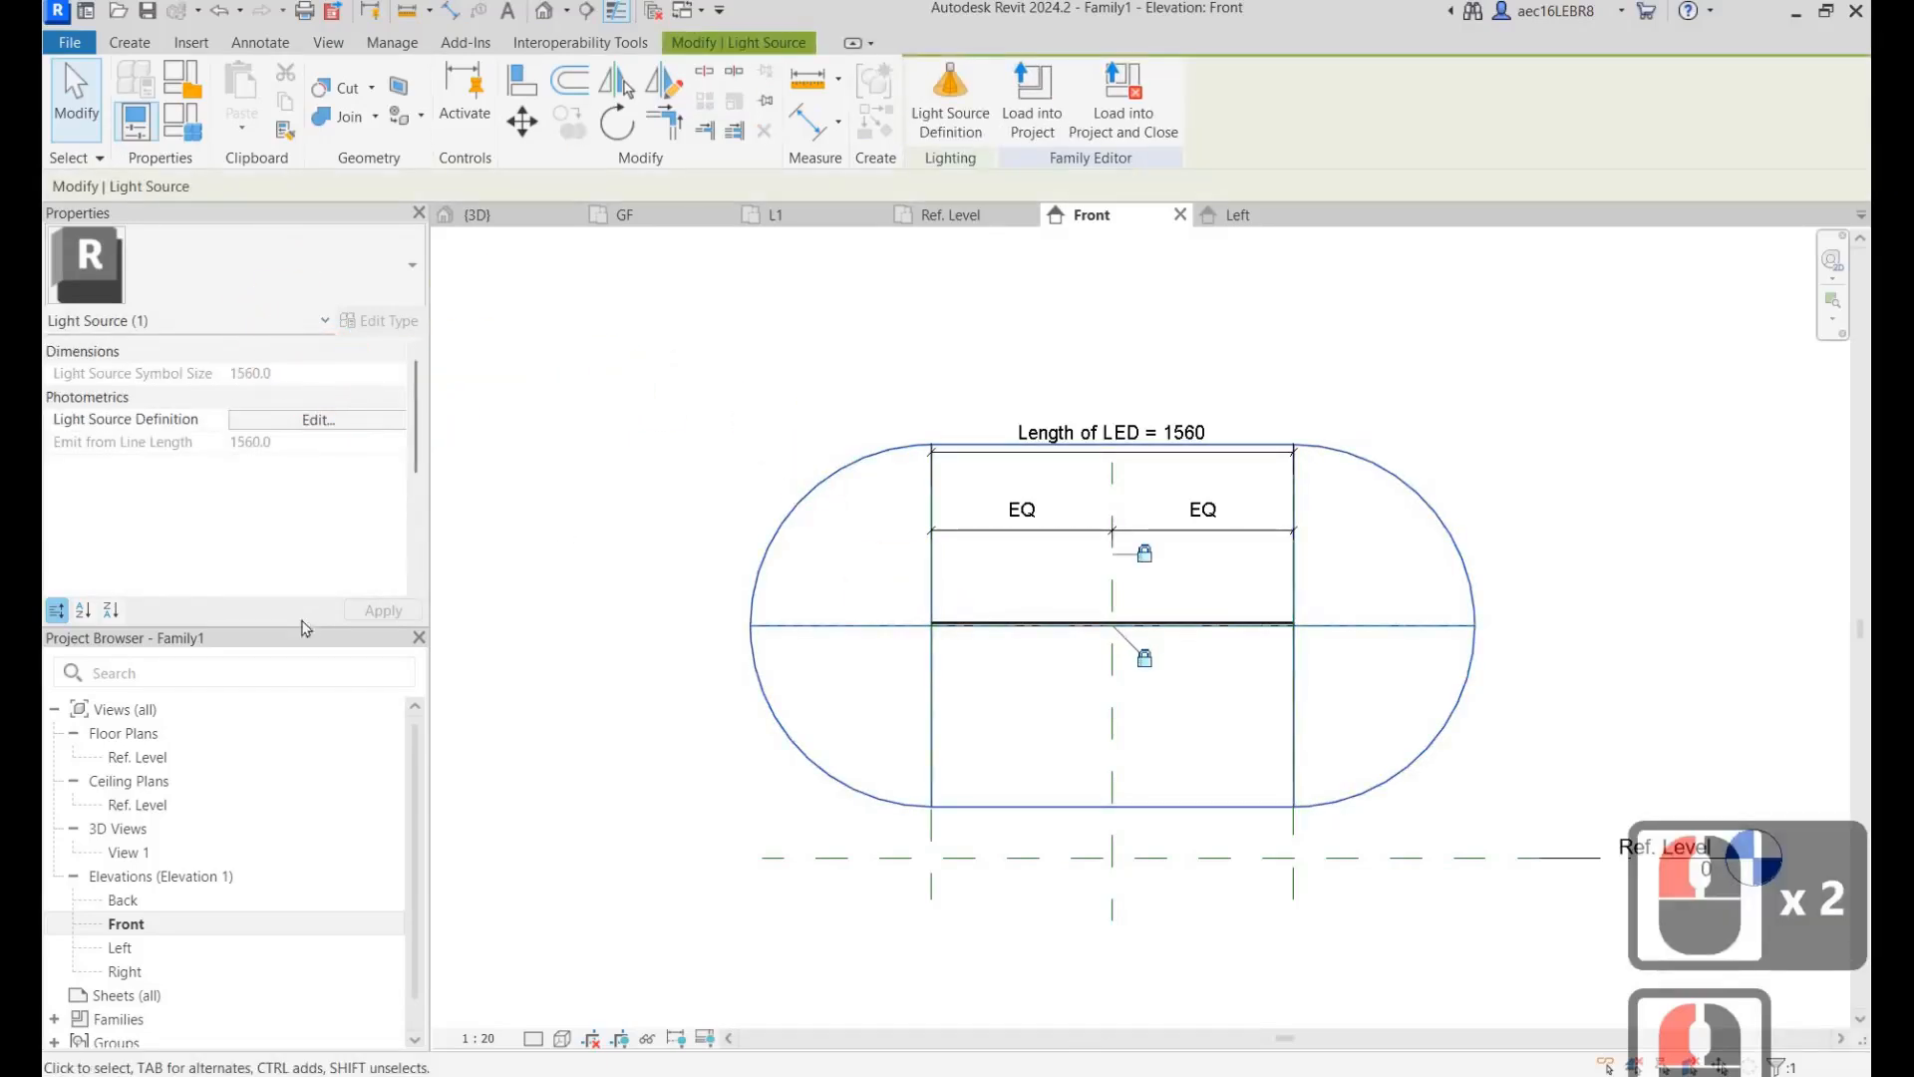
click(829, 482)
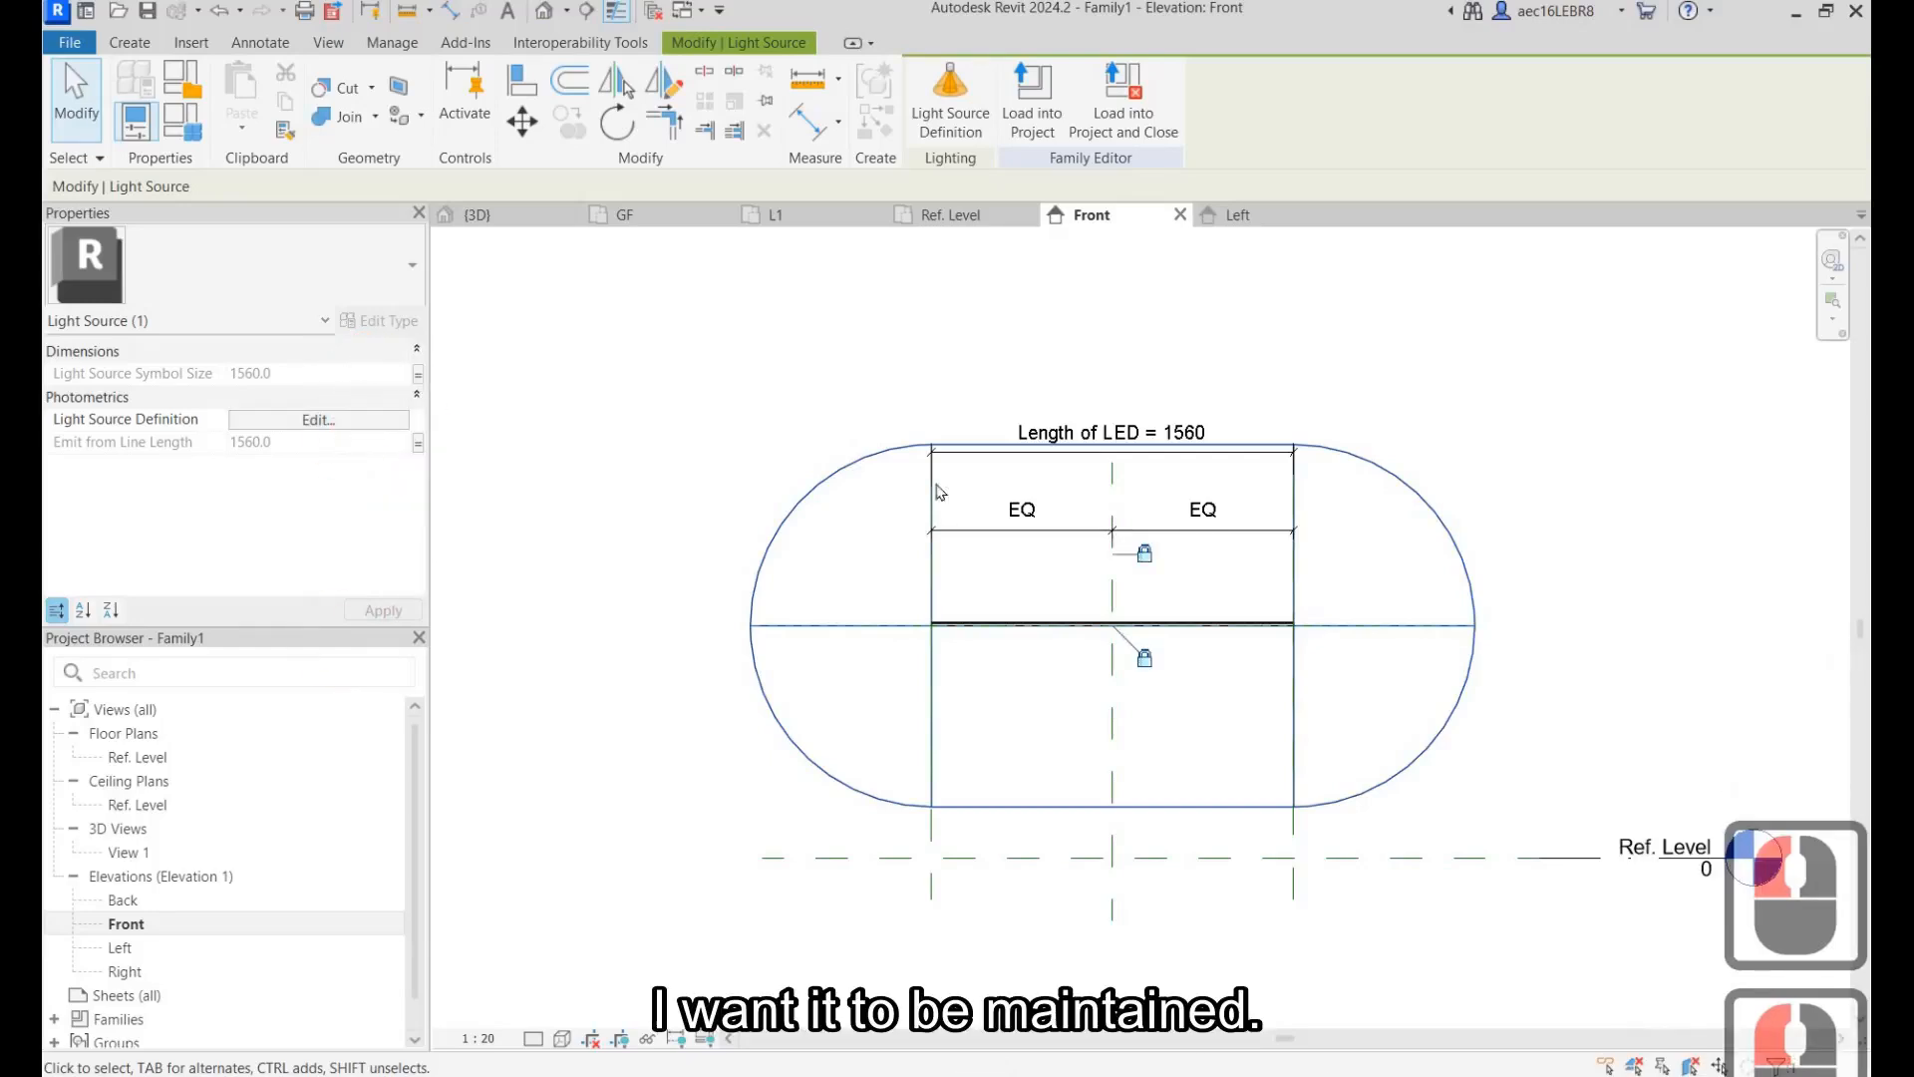
click(417, 373)
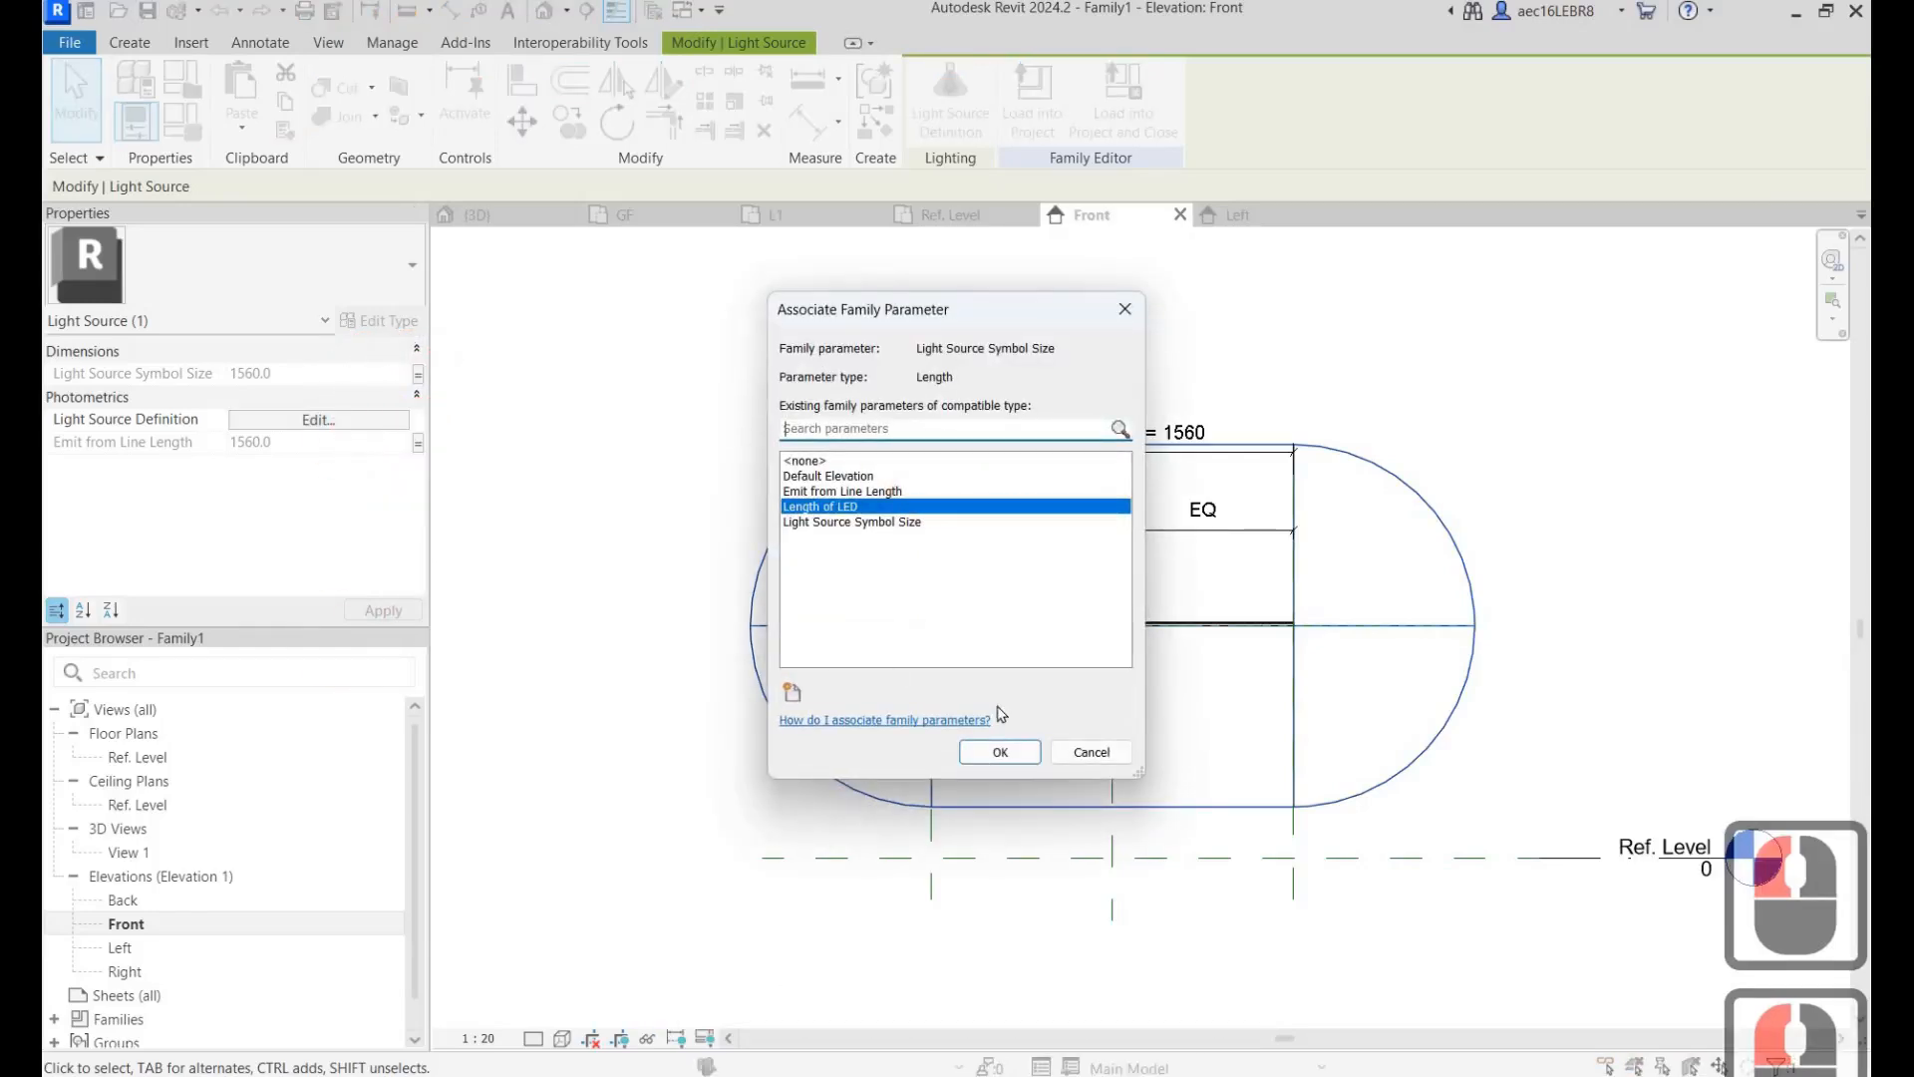
click(804, 461)
click(993, 758)
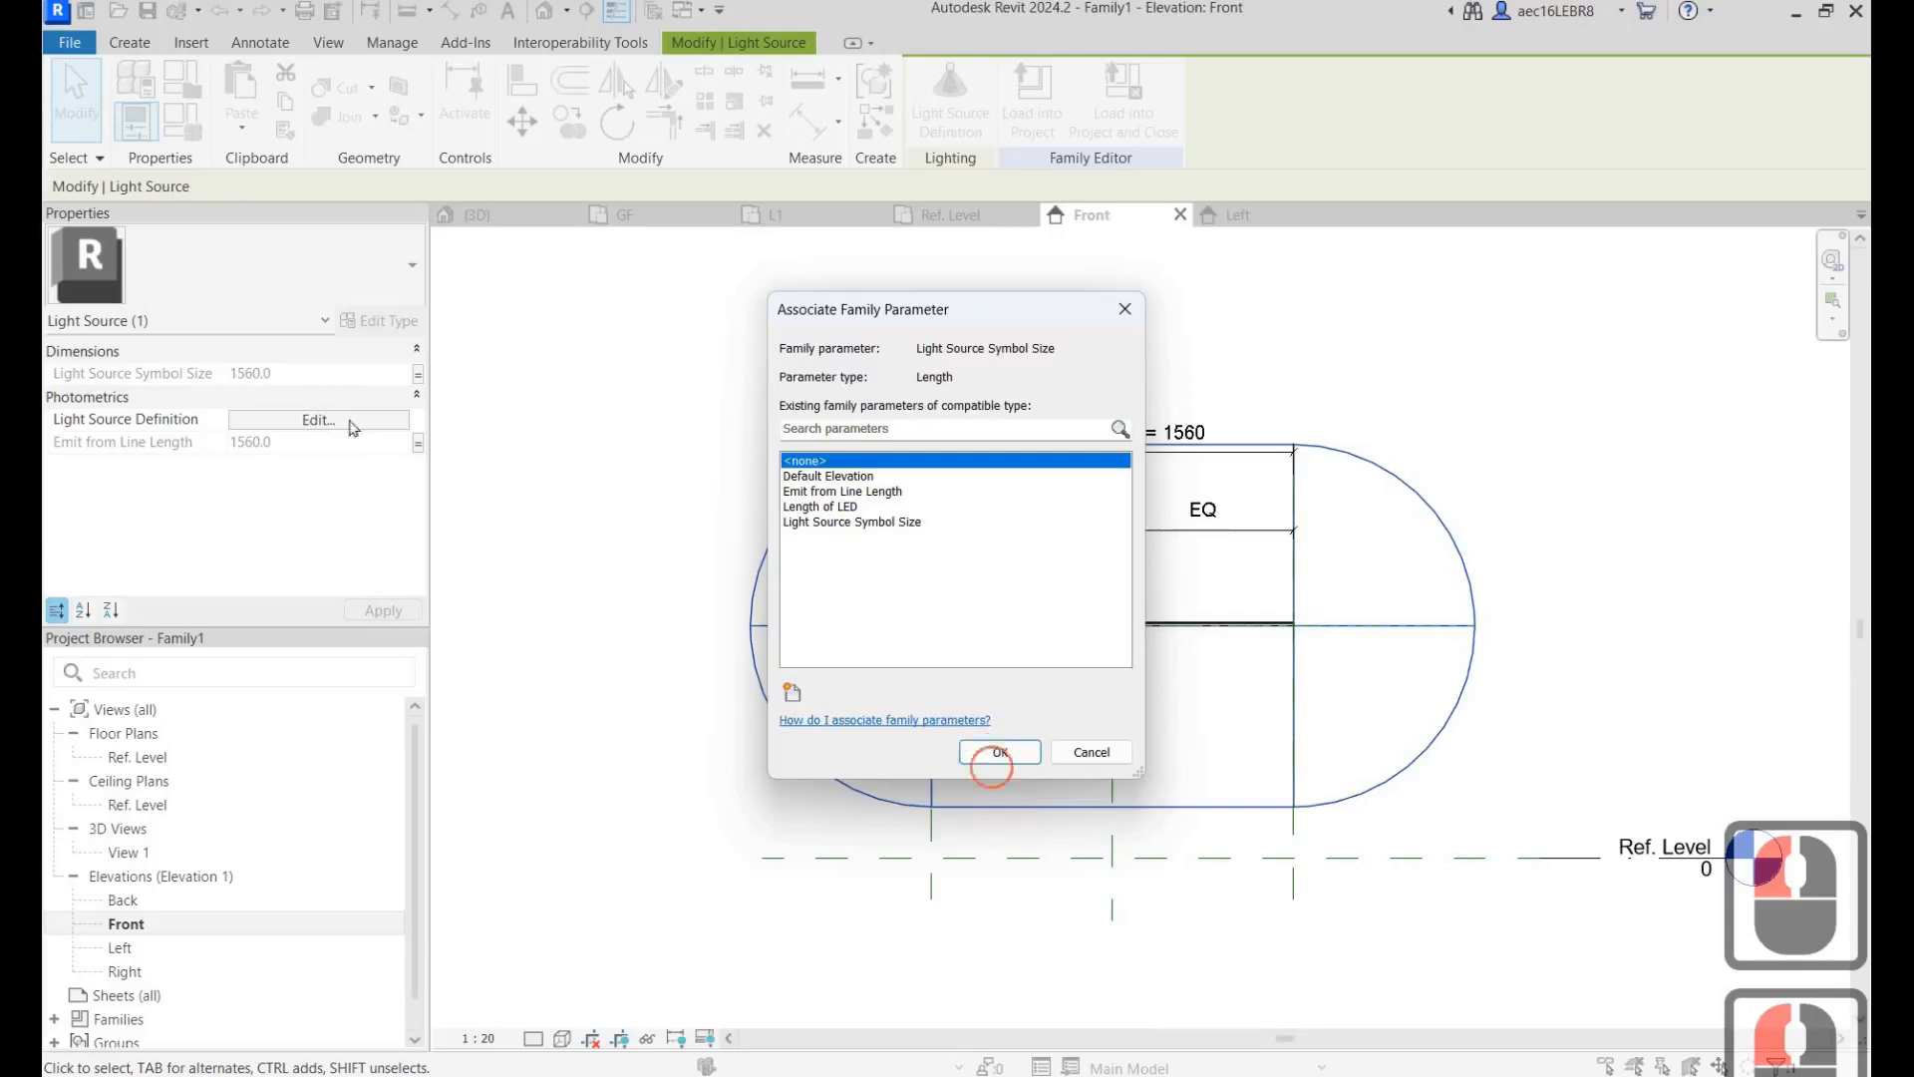
double_click(327, 377)
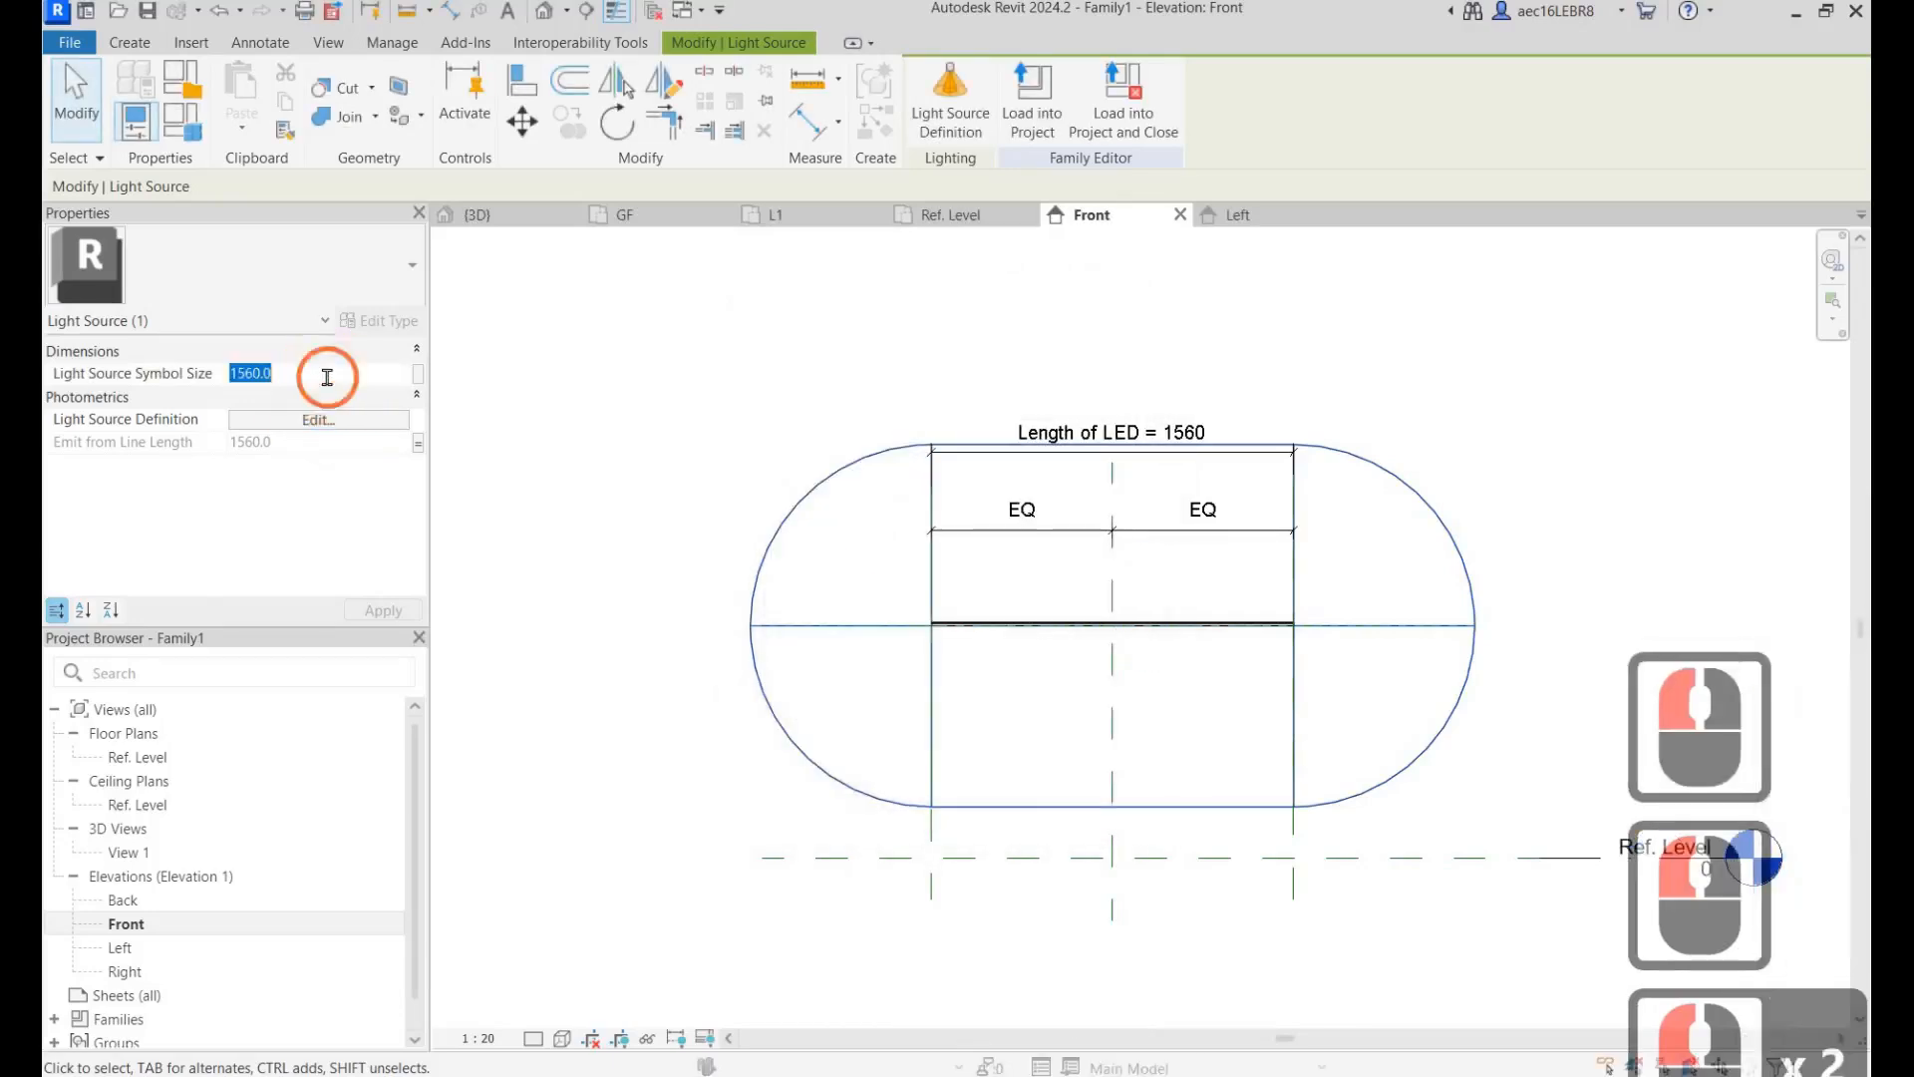
text(300)
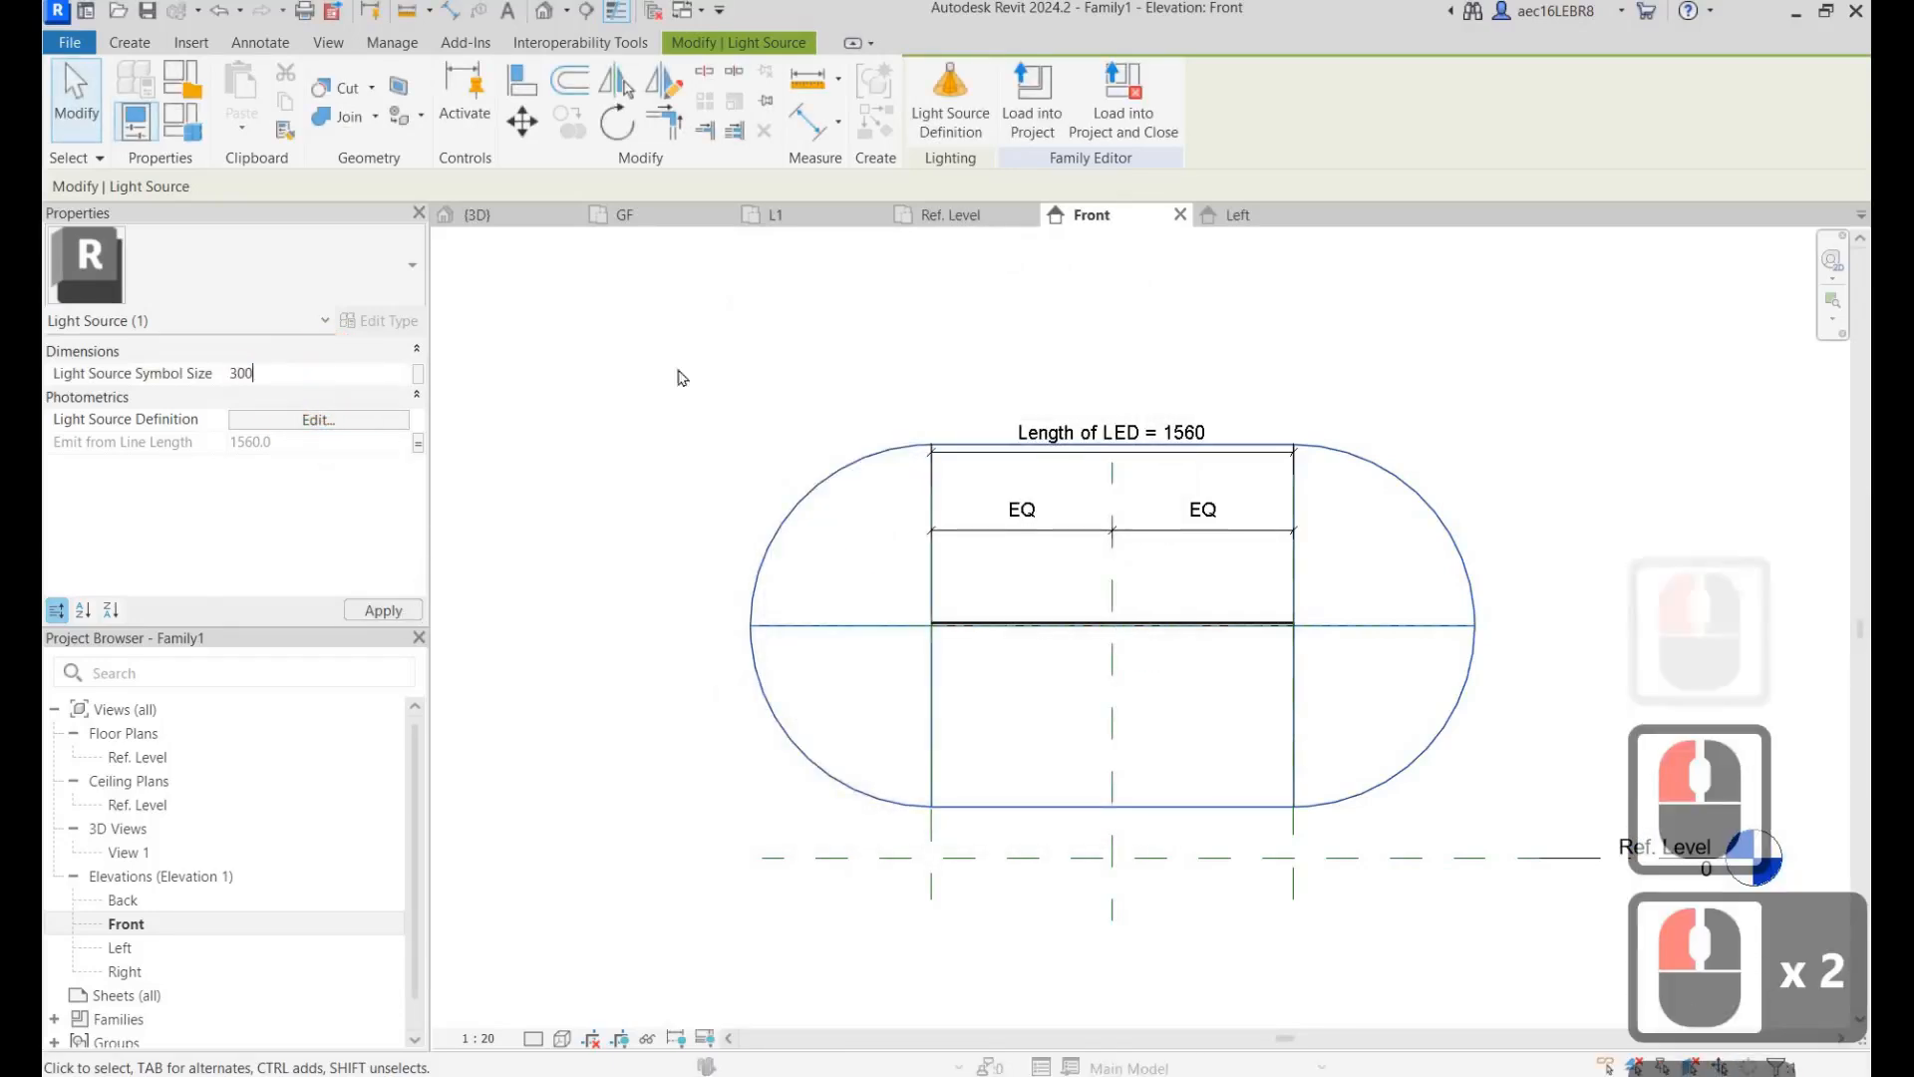
click(383, 611)
click(692, 372)
click(1125, 621)
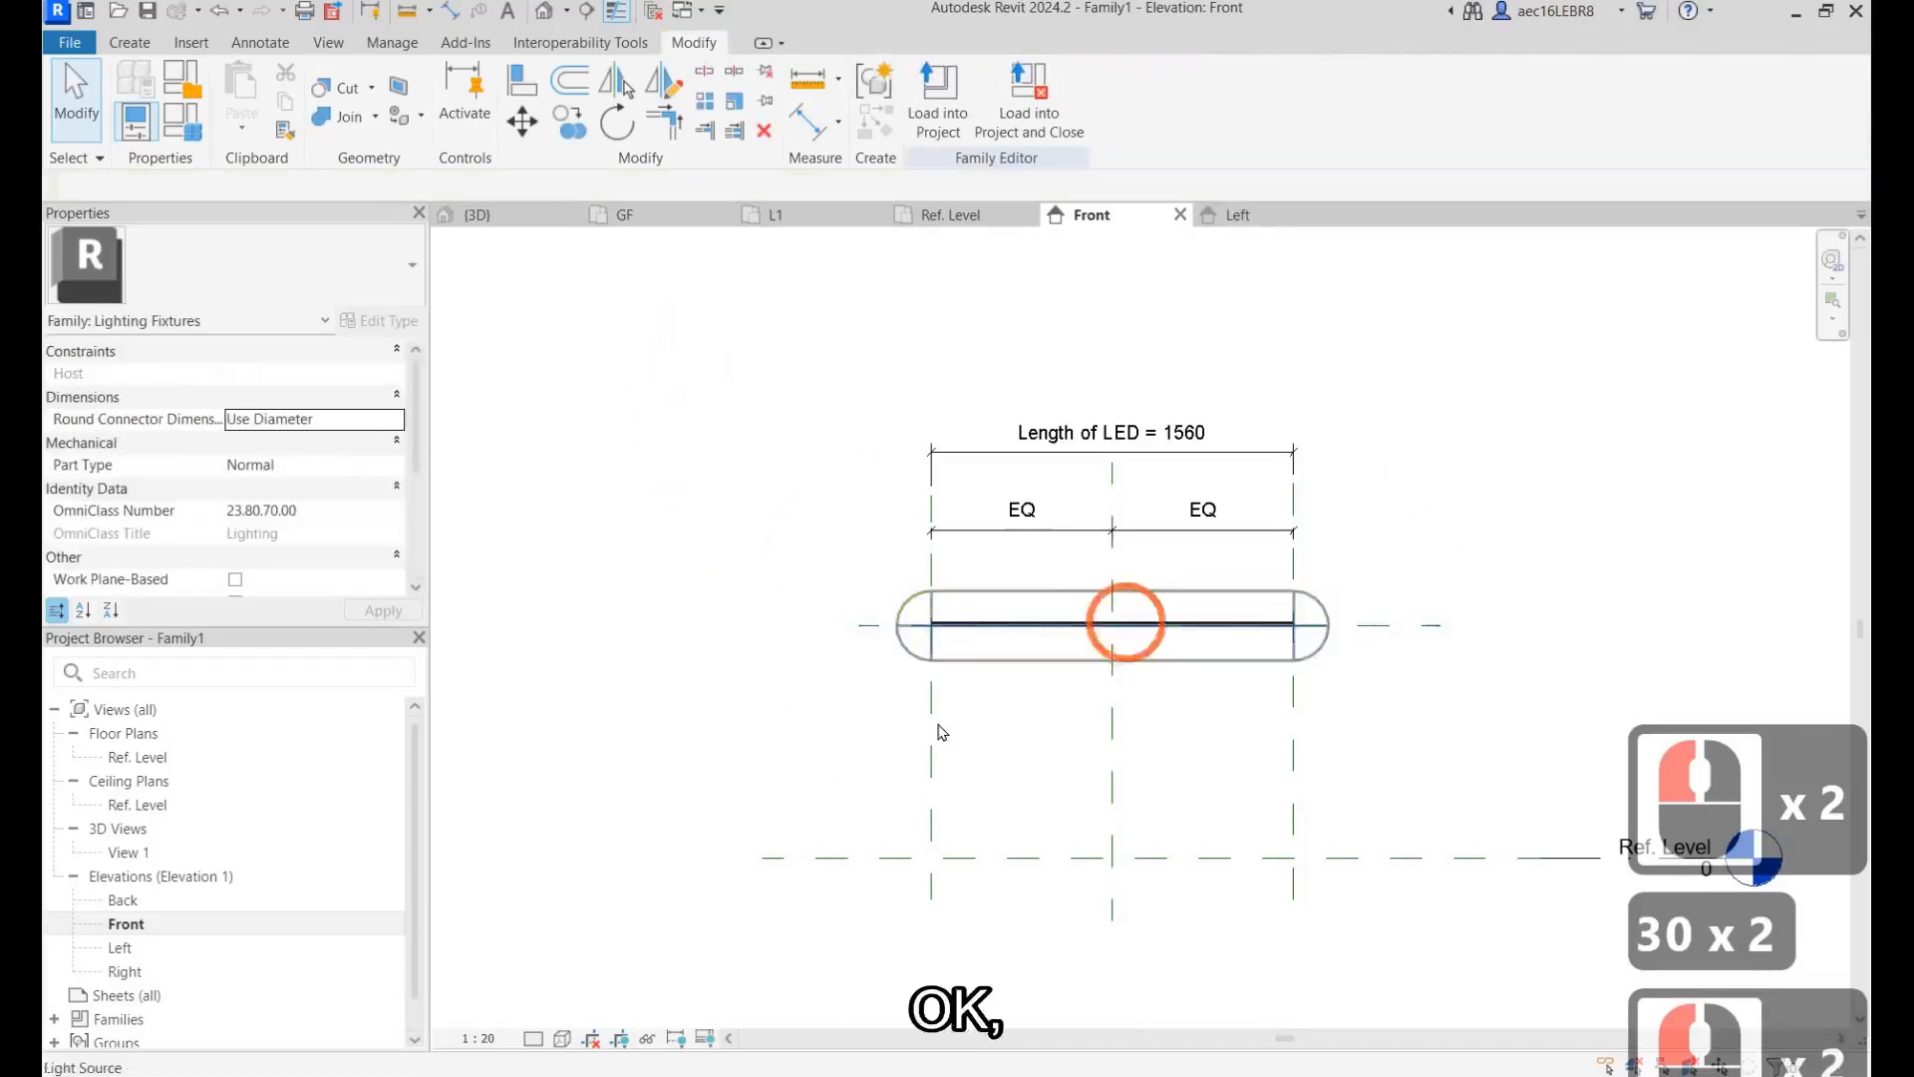
Step: Move the left reference plane outward to flex the fixture to a Length of LED of 2920
click(931, 734)
drag(864, 740, 774, 698)
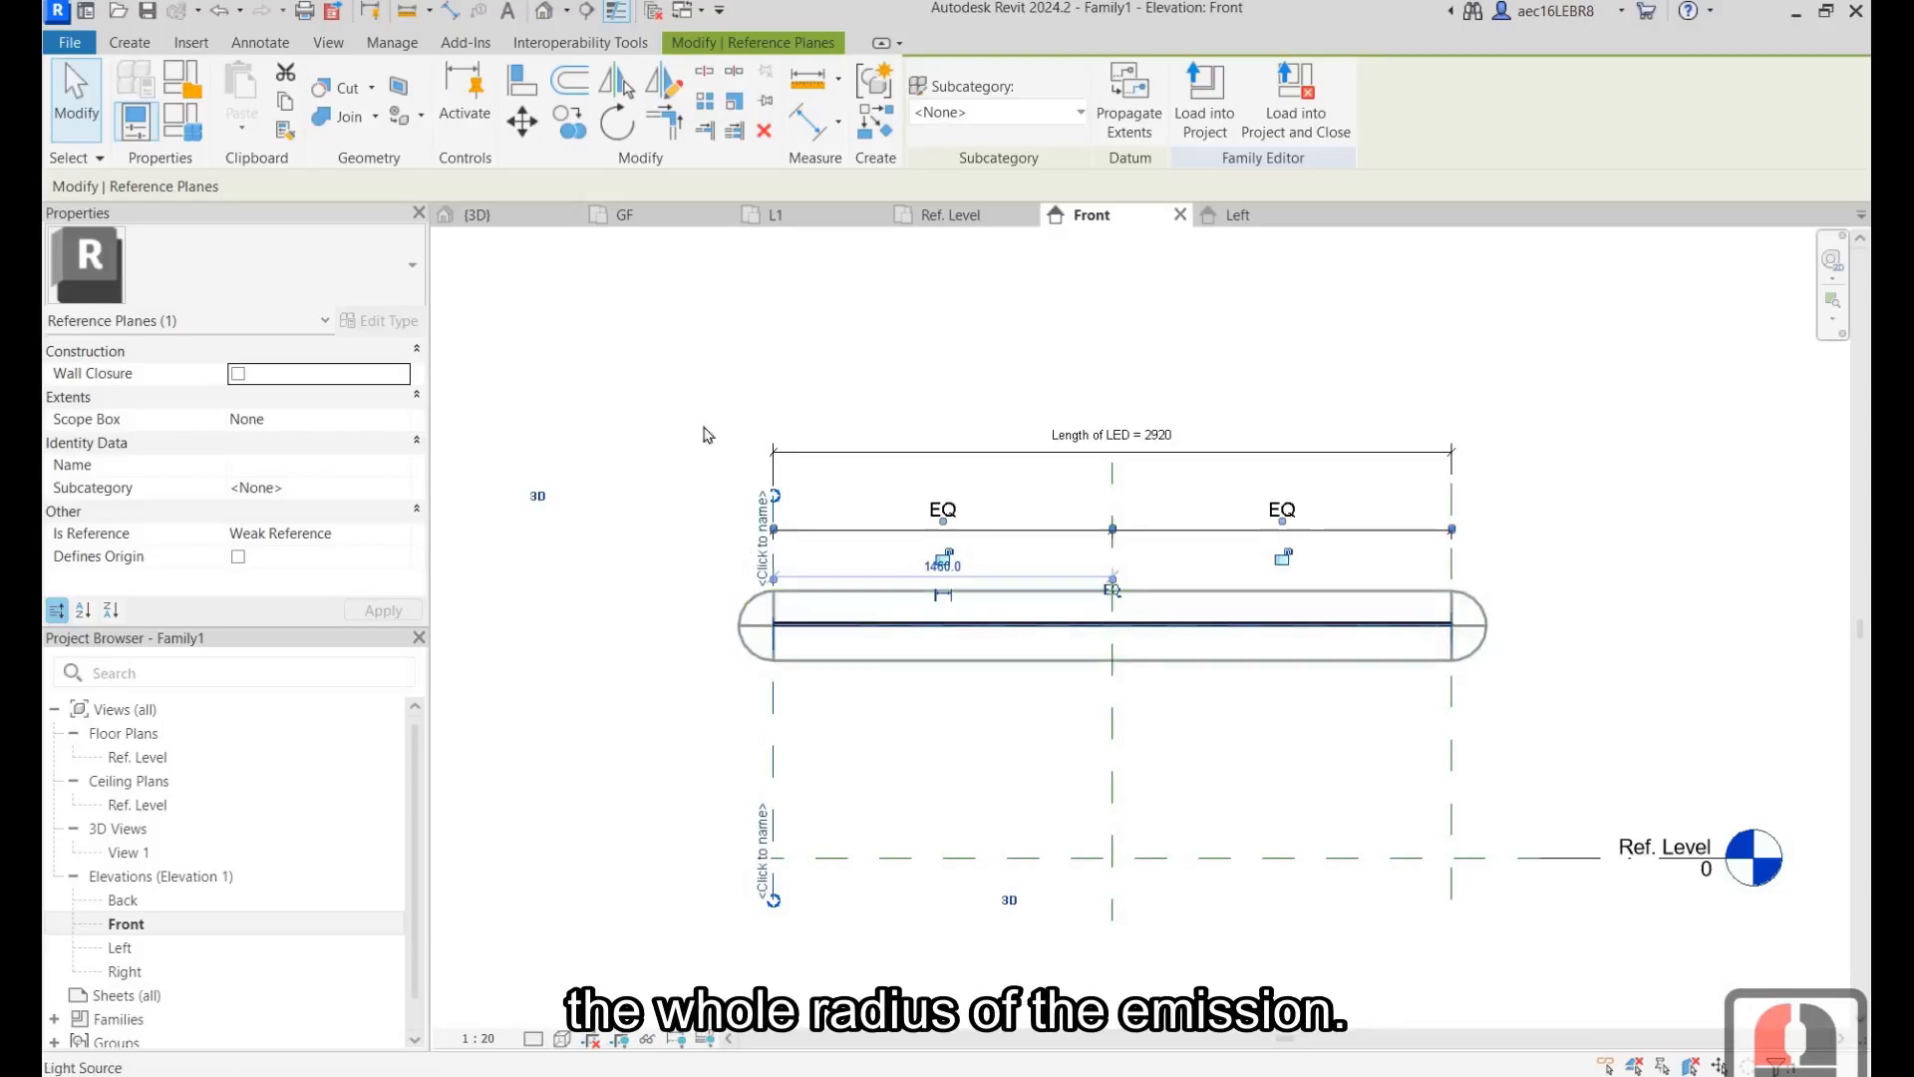
click(676, 425)
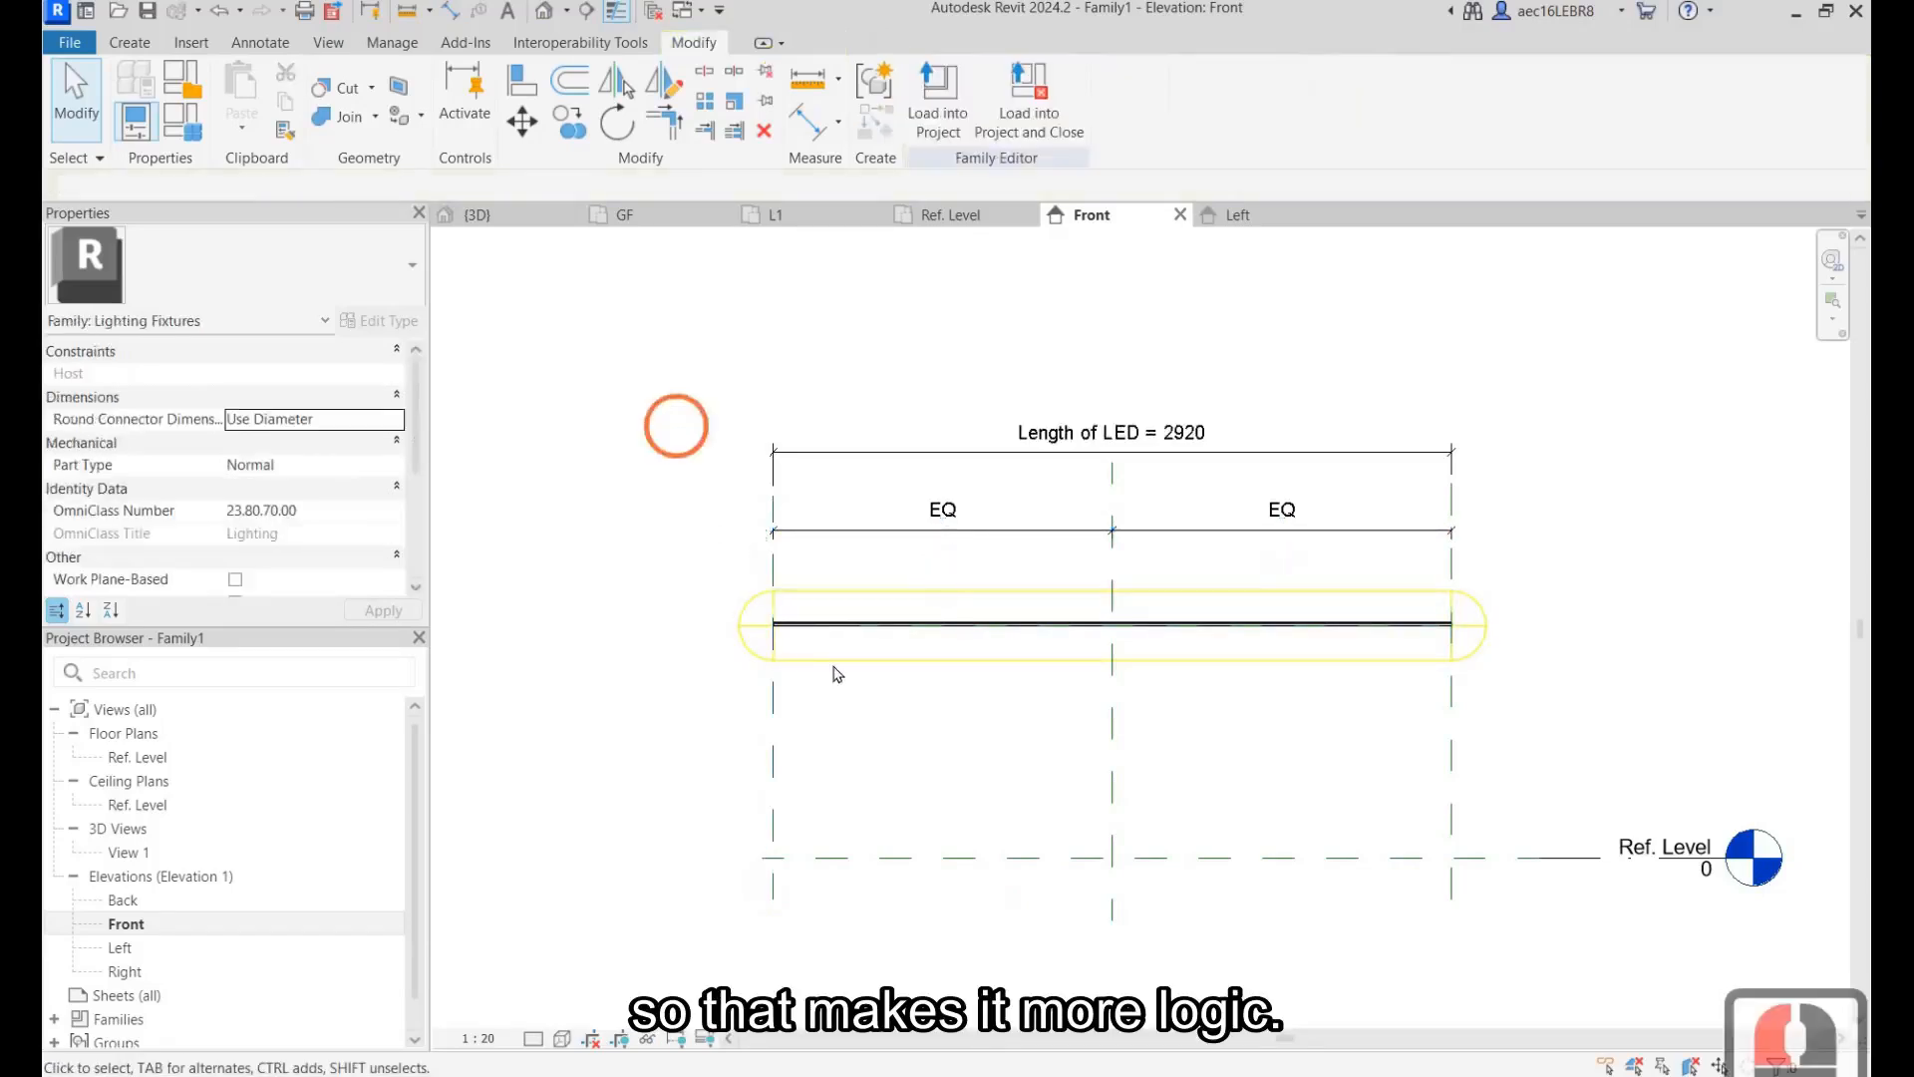
Step: Open the family's photometric parameters and consult the lighting colour temperature charts in the browser, and return to Revit
click(834, 666)
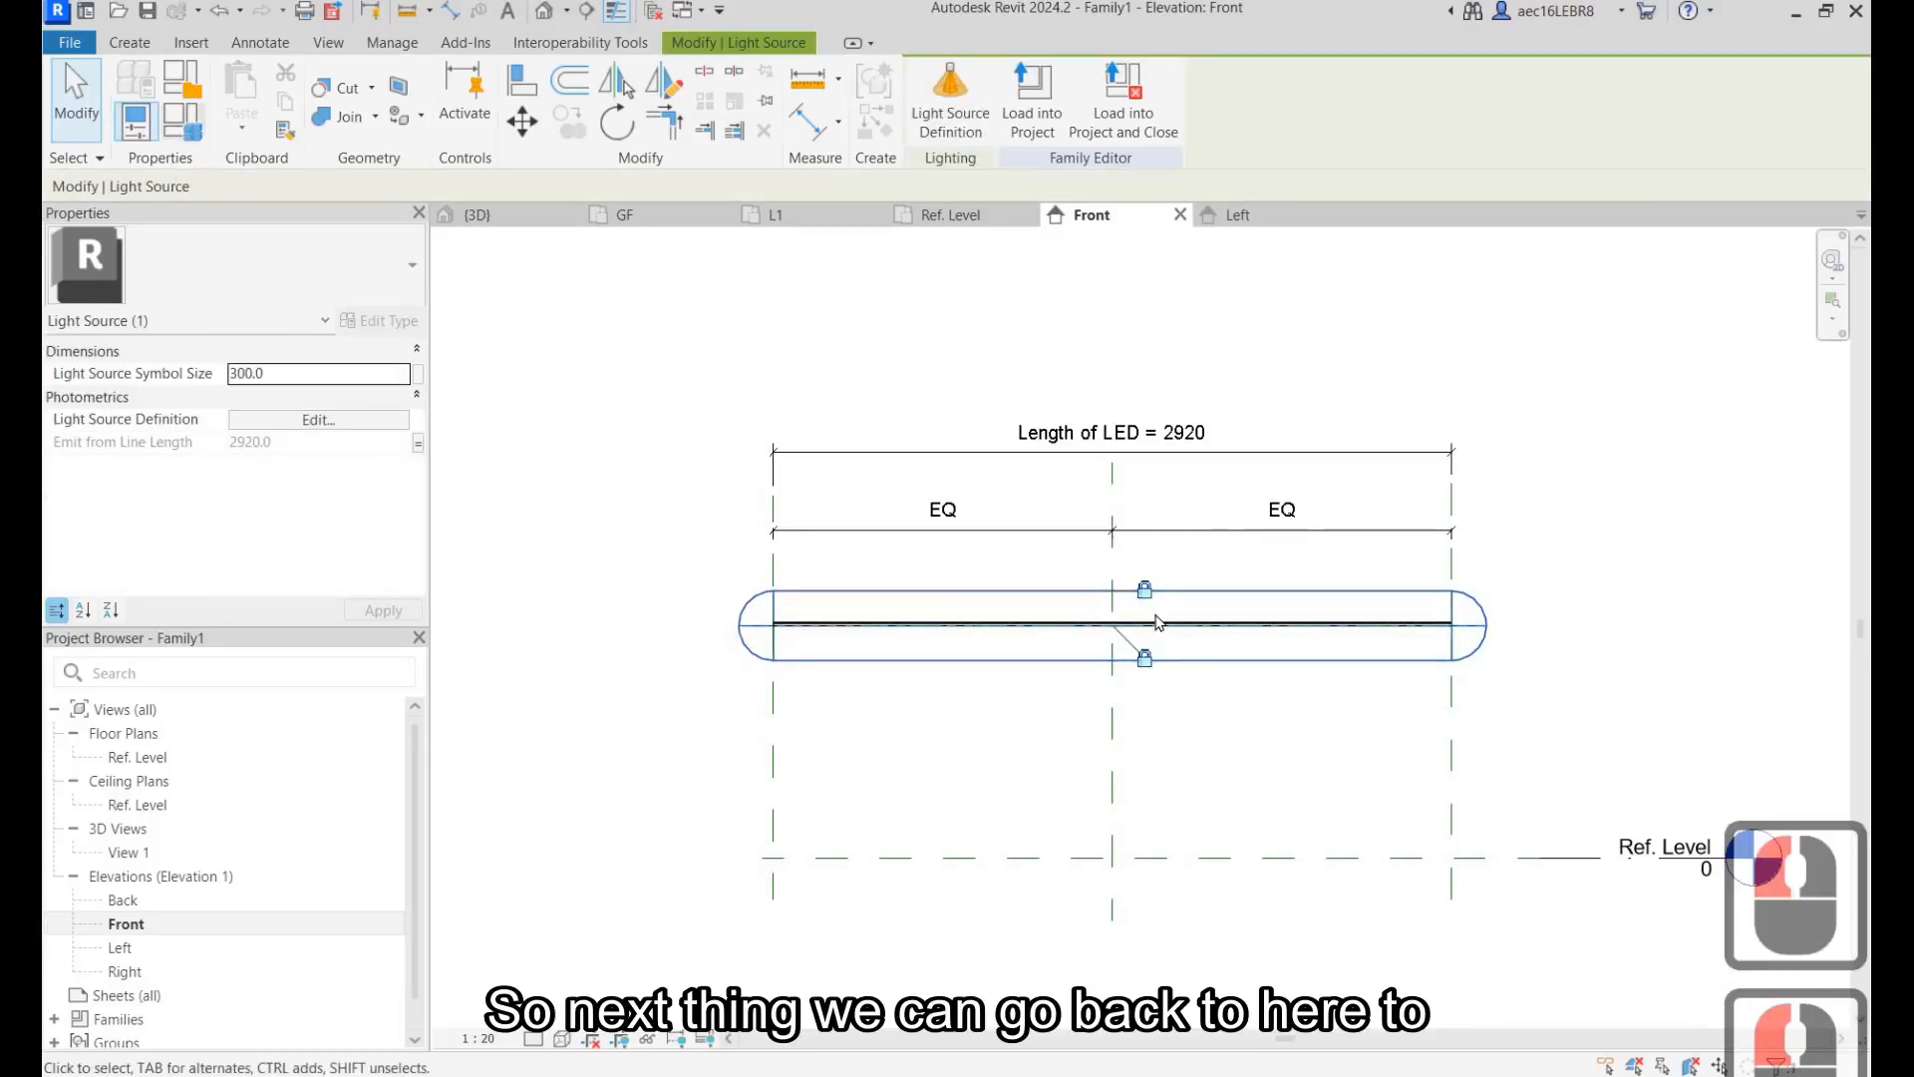
click(182, 119)
scroll(957, 558, down, 4)
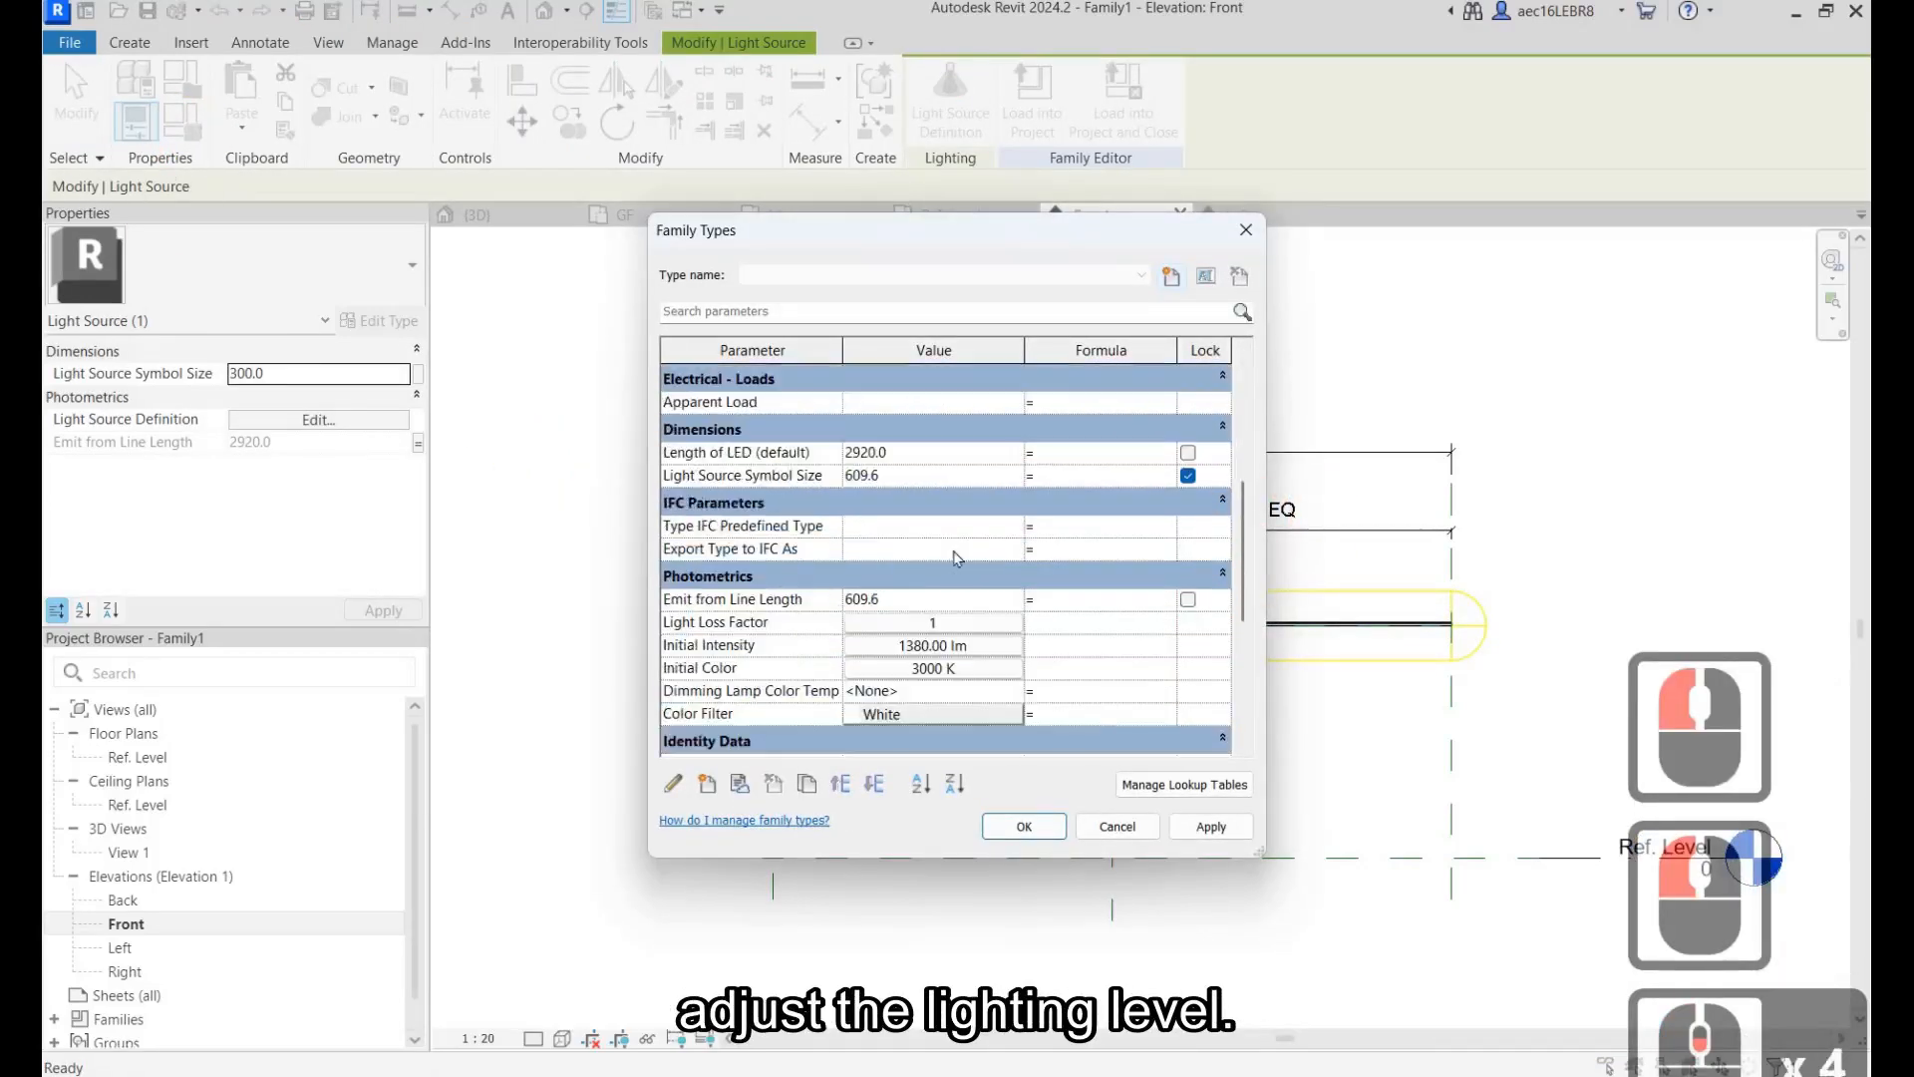
scroll(957, 559, down, 2)
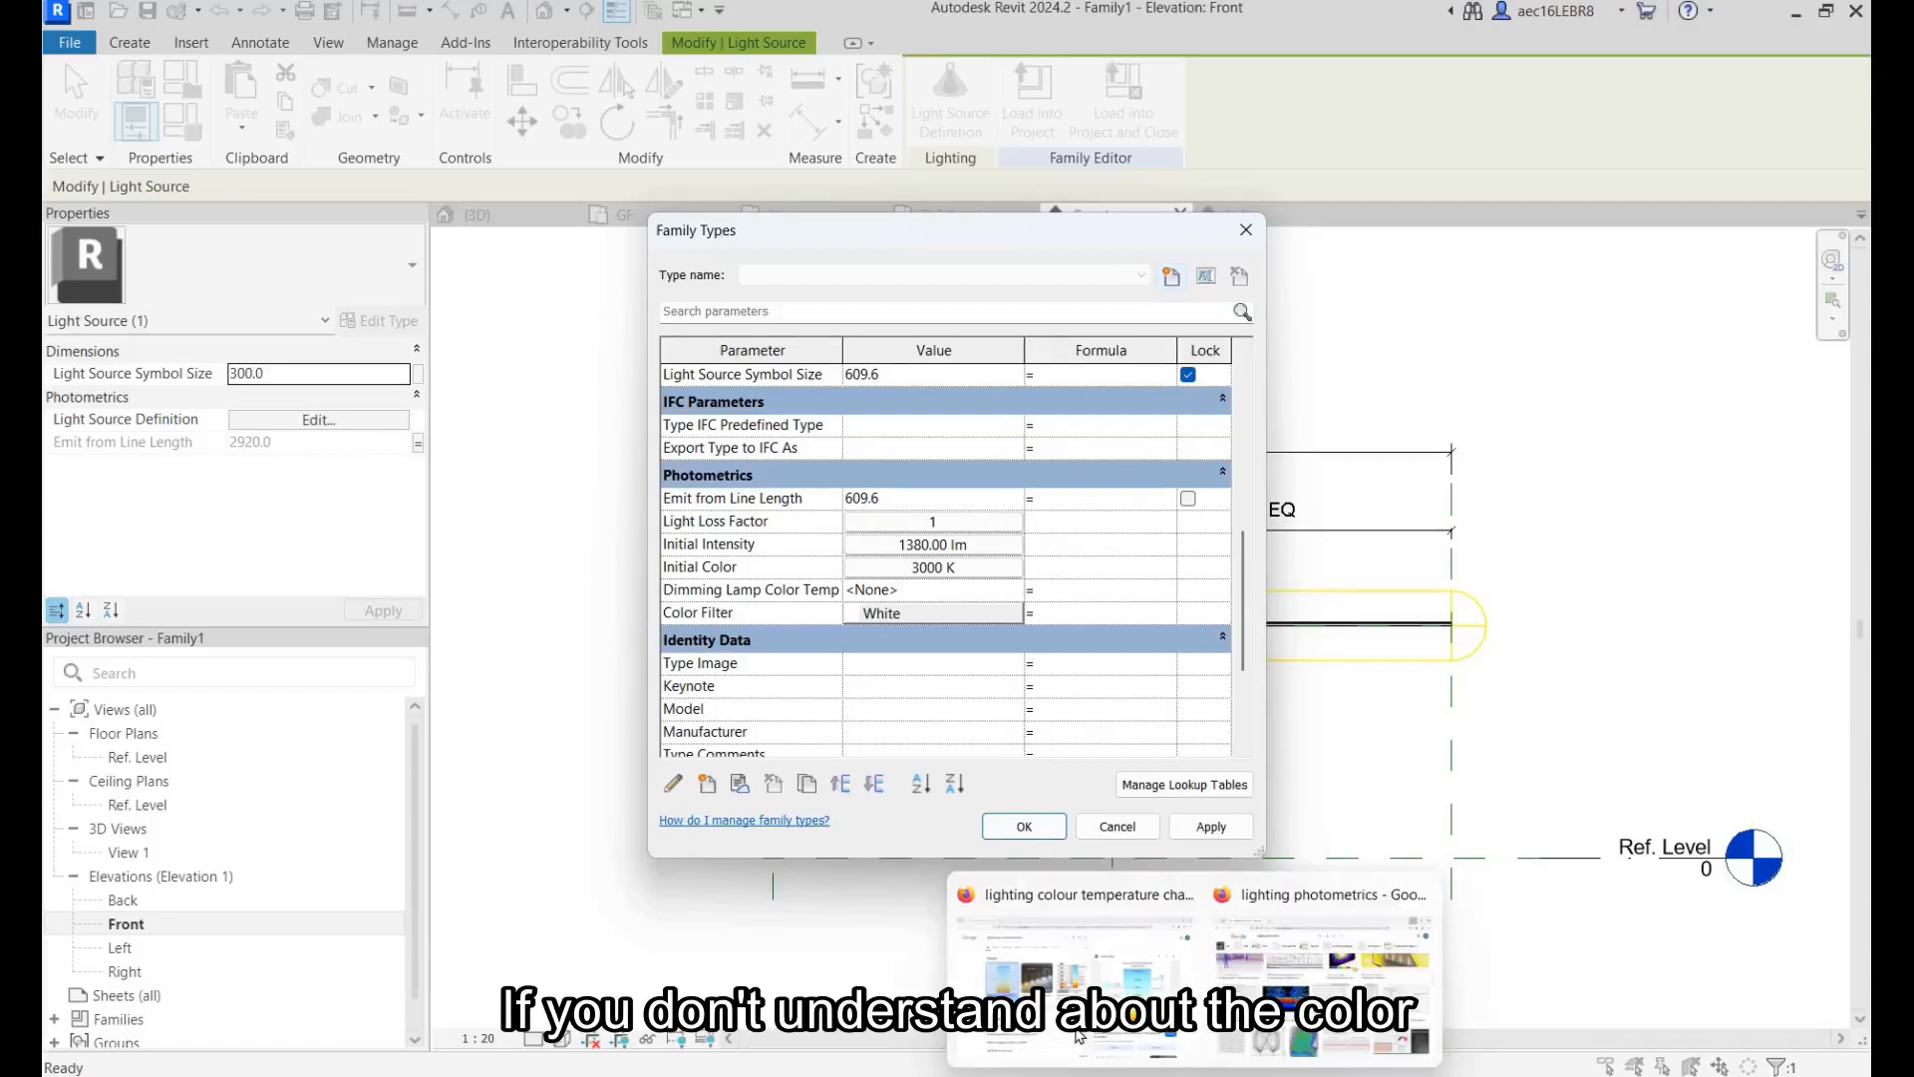
click(1077, 1036)
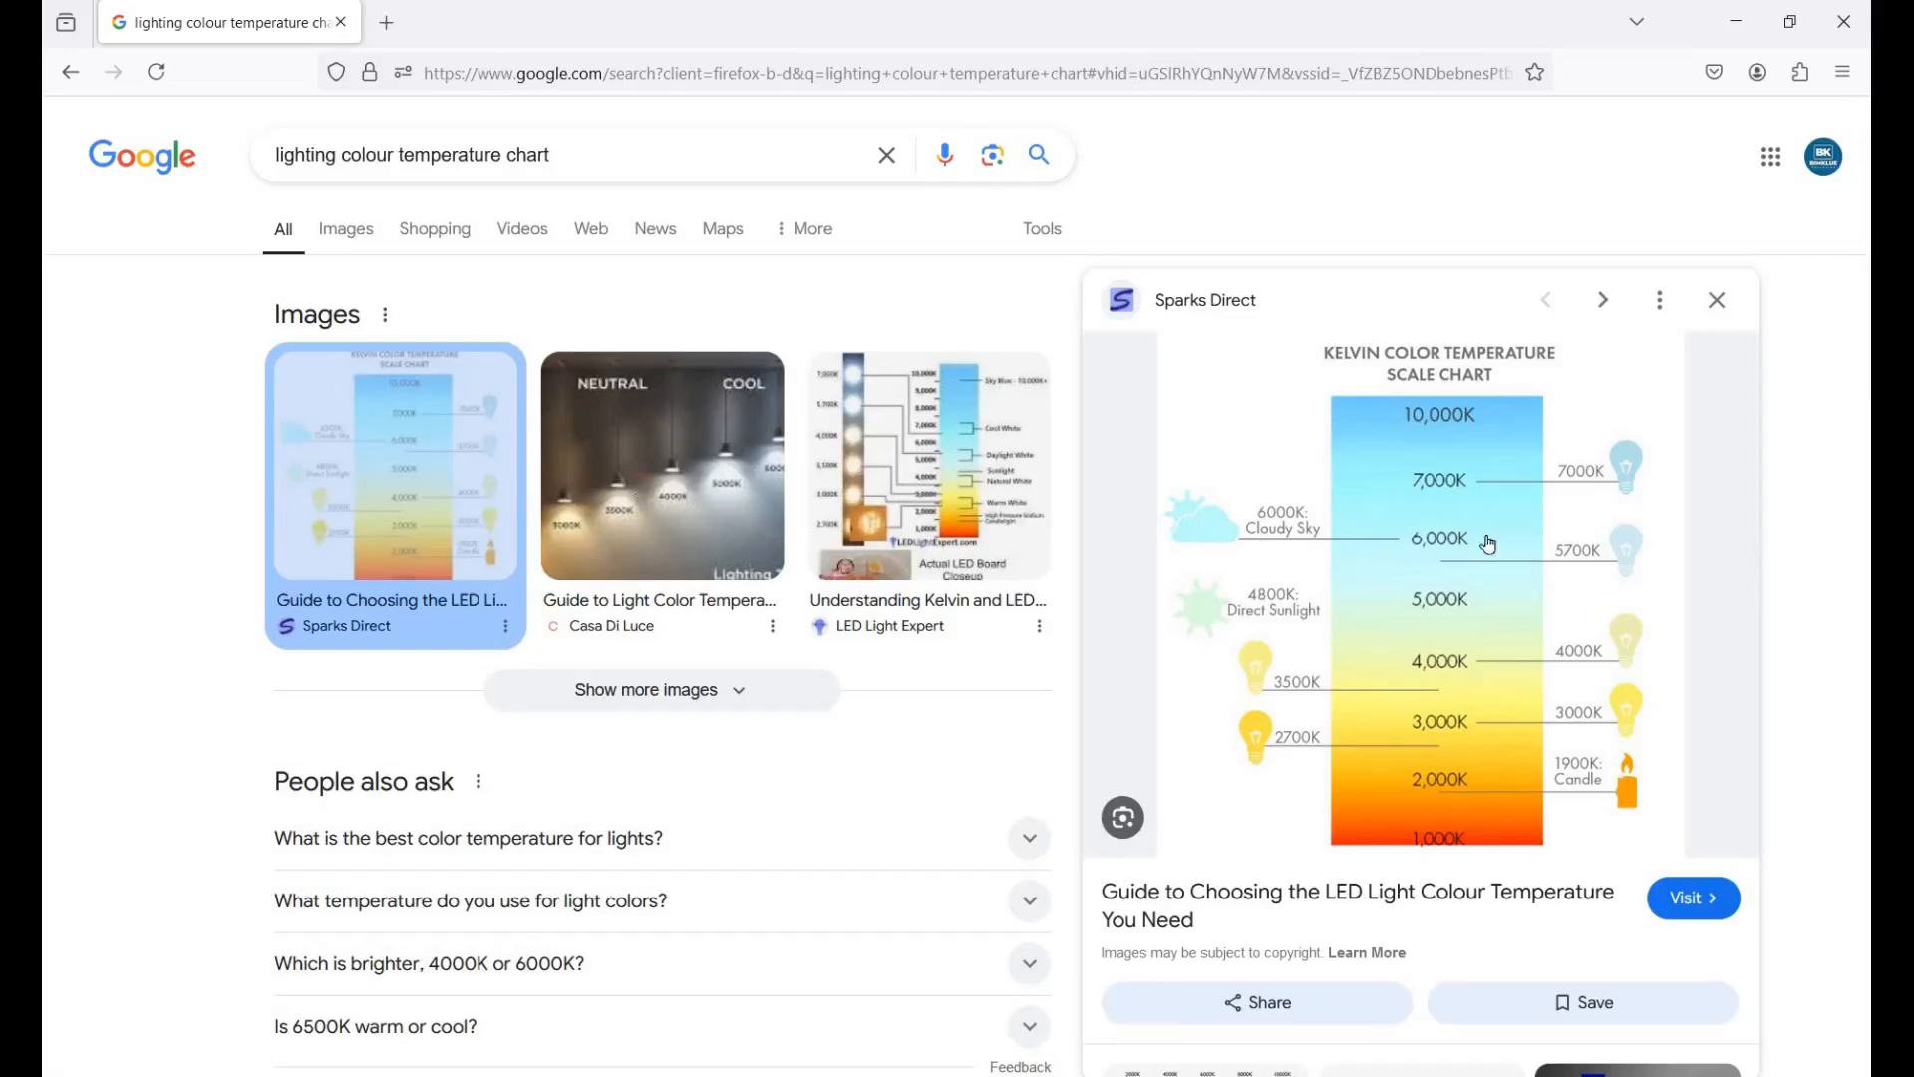
click(640, 488)
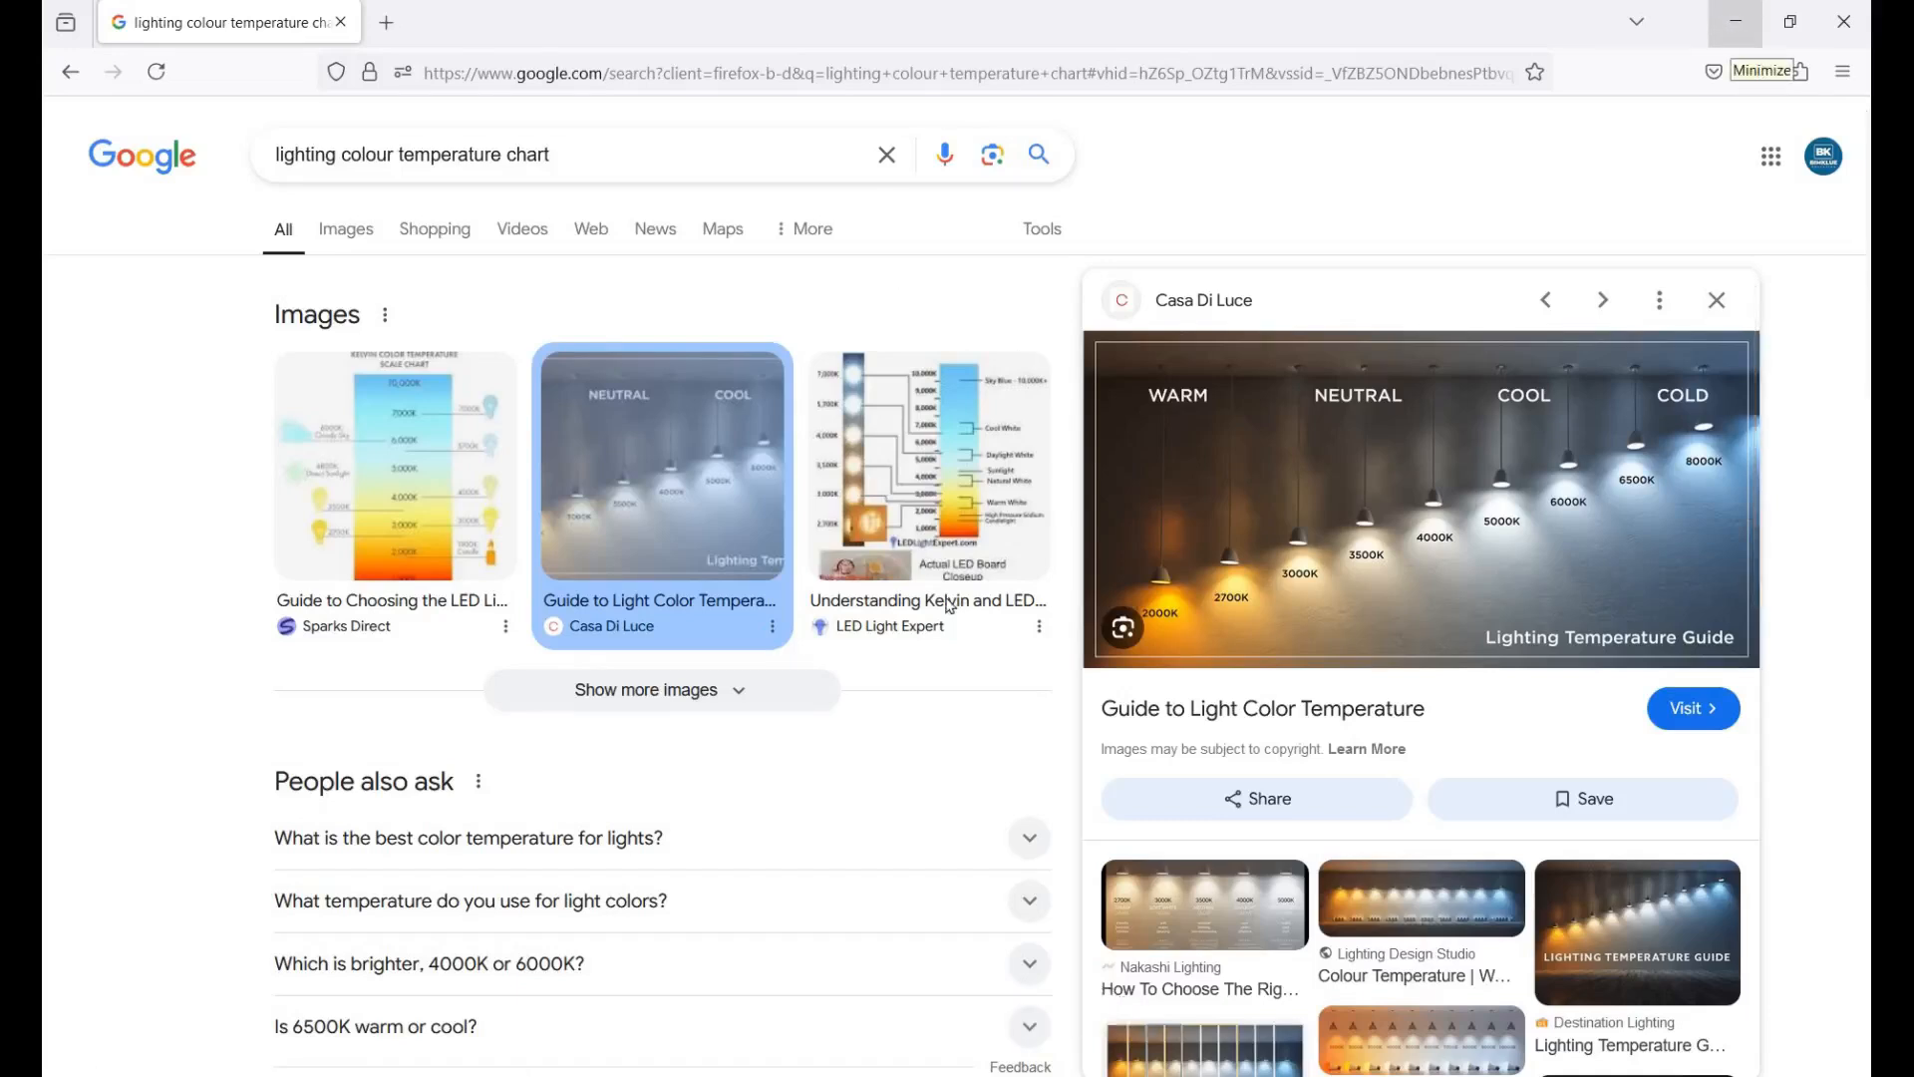
click(1736, 21)
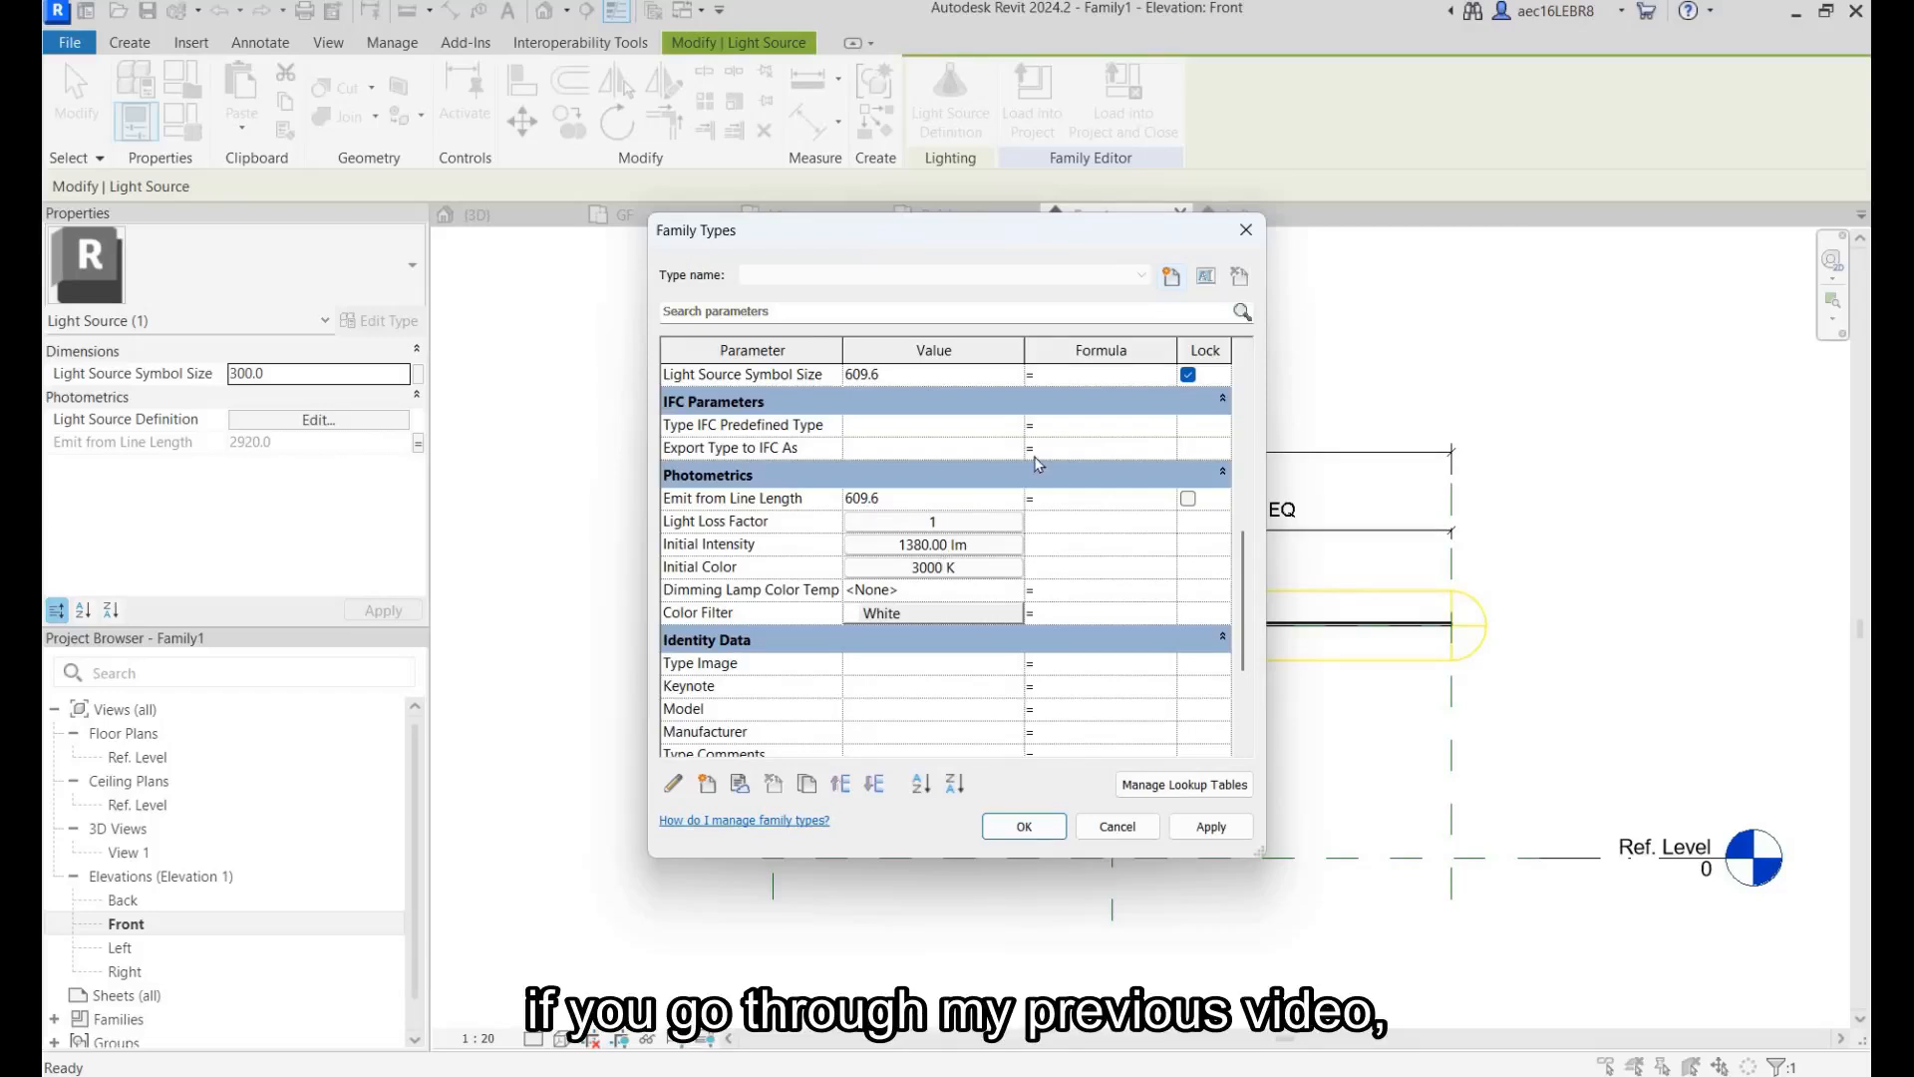
Step: Define the fixture's Initial Intensity by wattage, set it to 3 W, and apply the family type changes
click(932, 544)
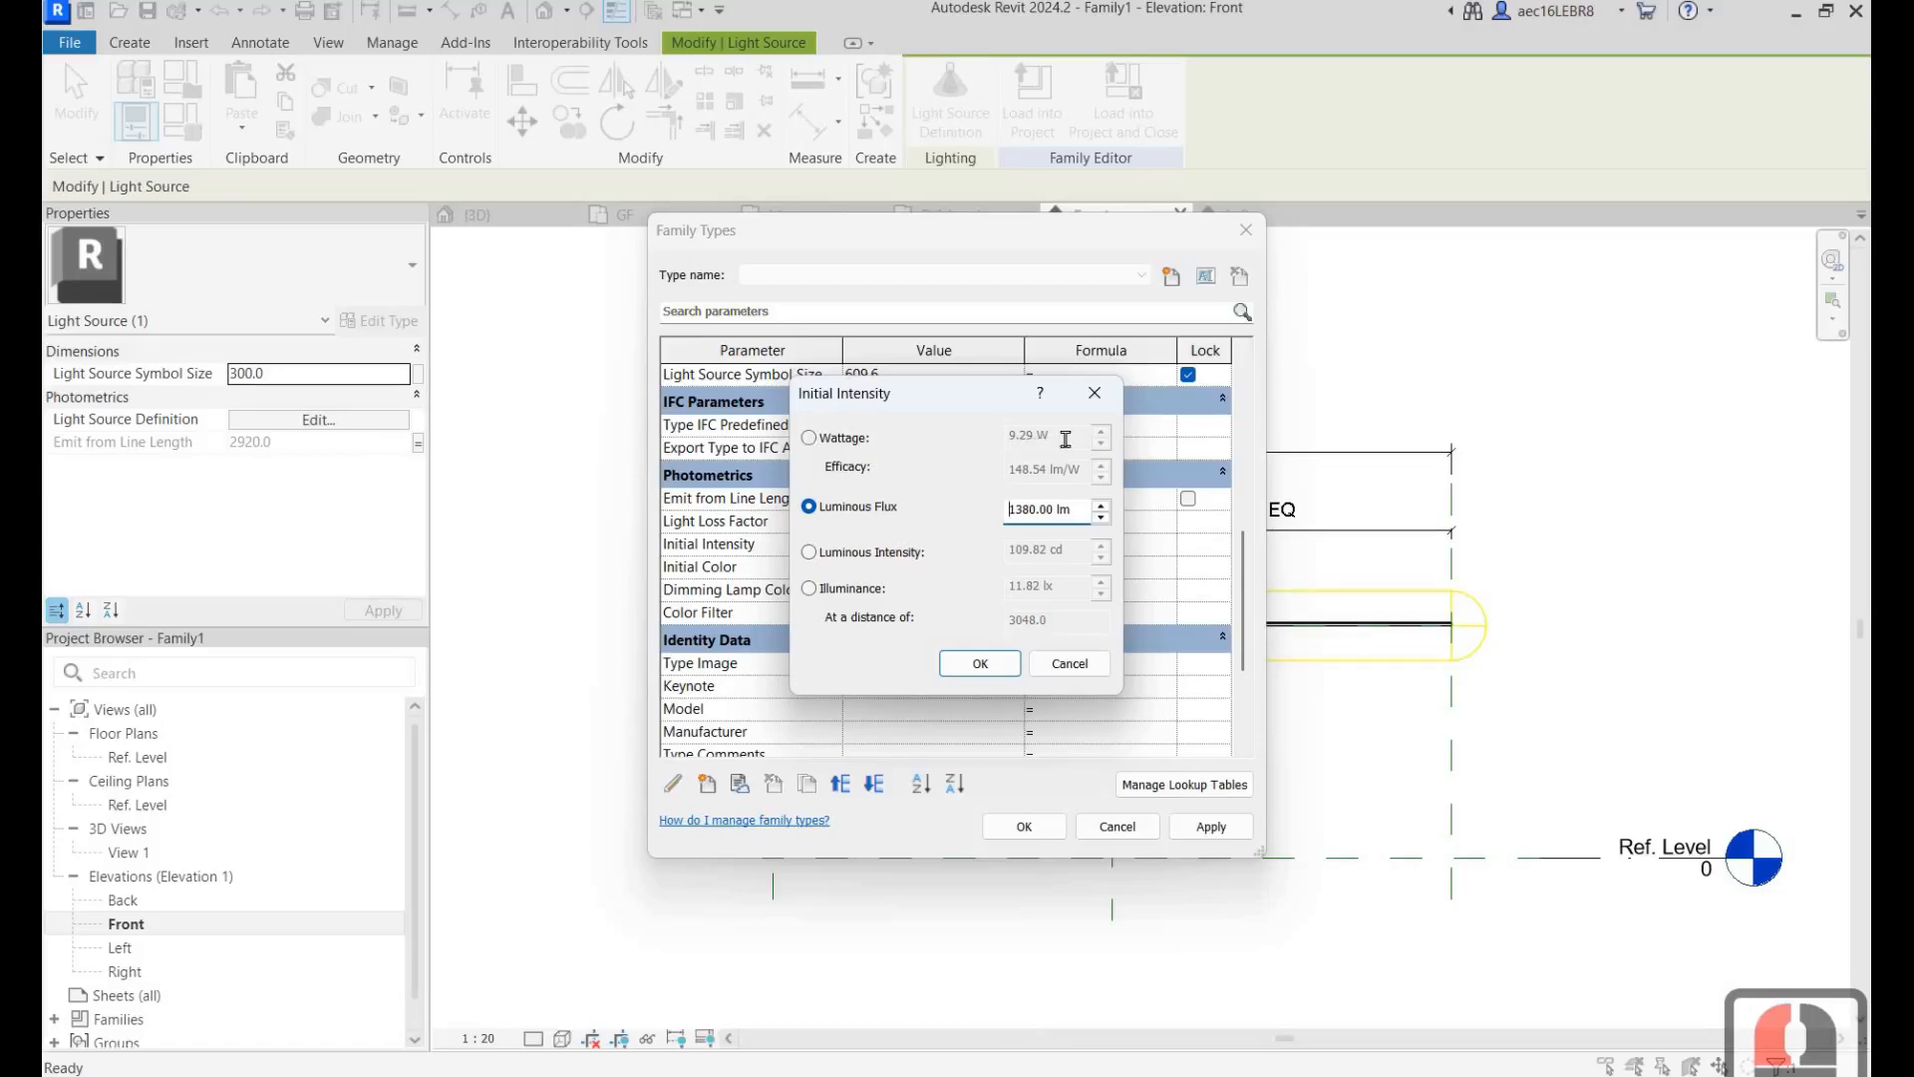
click(808, 438)
click(899, 444)
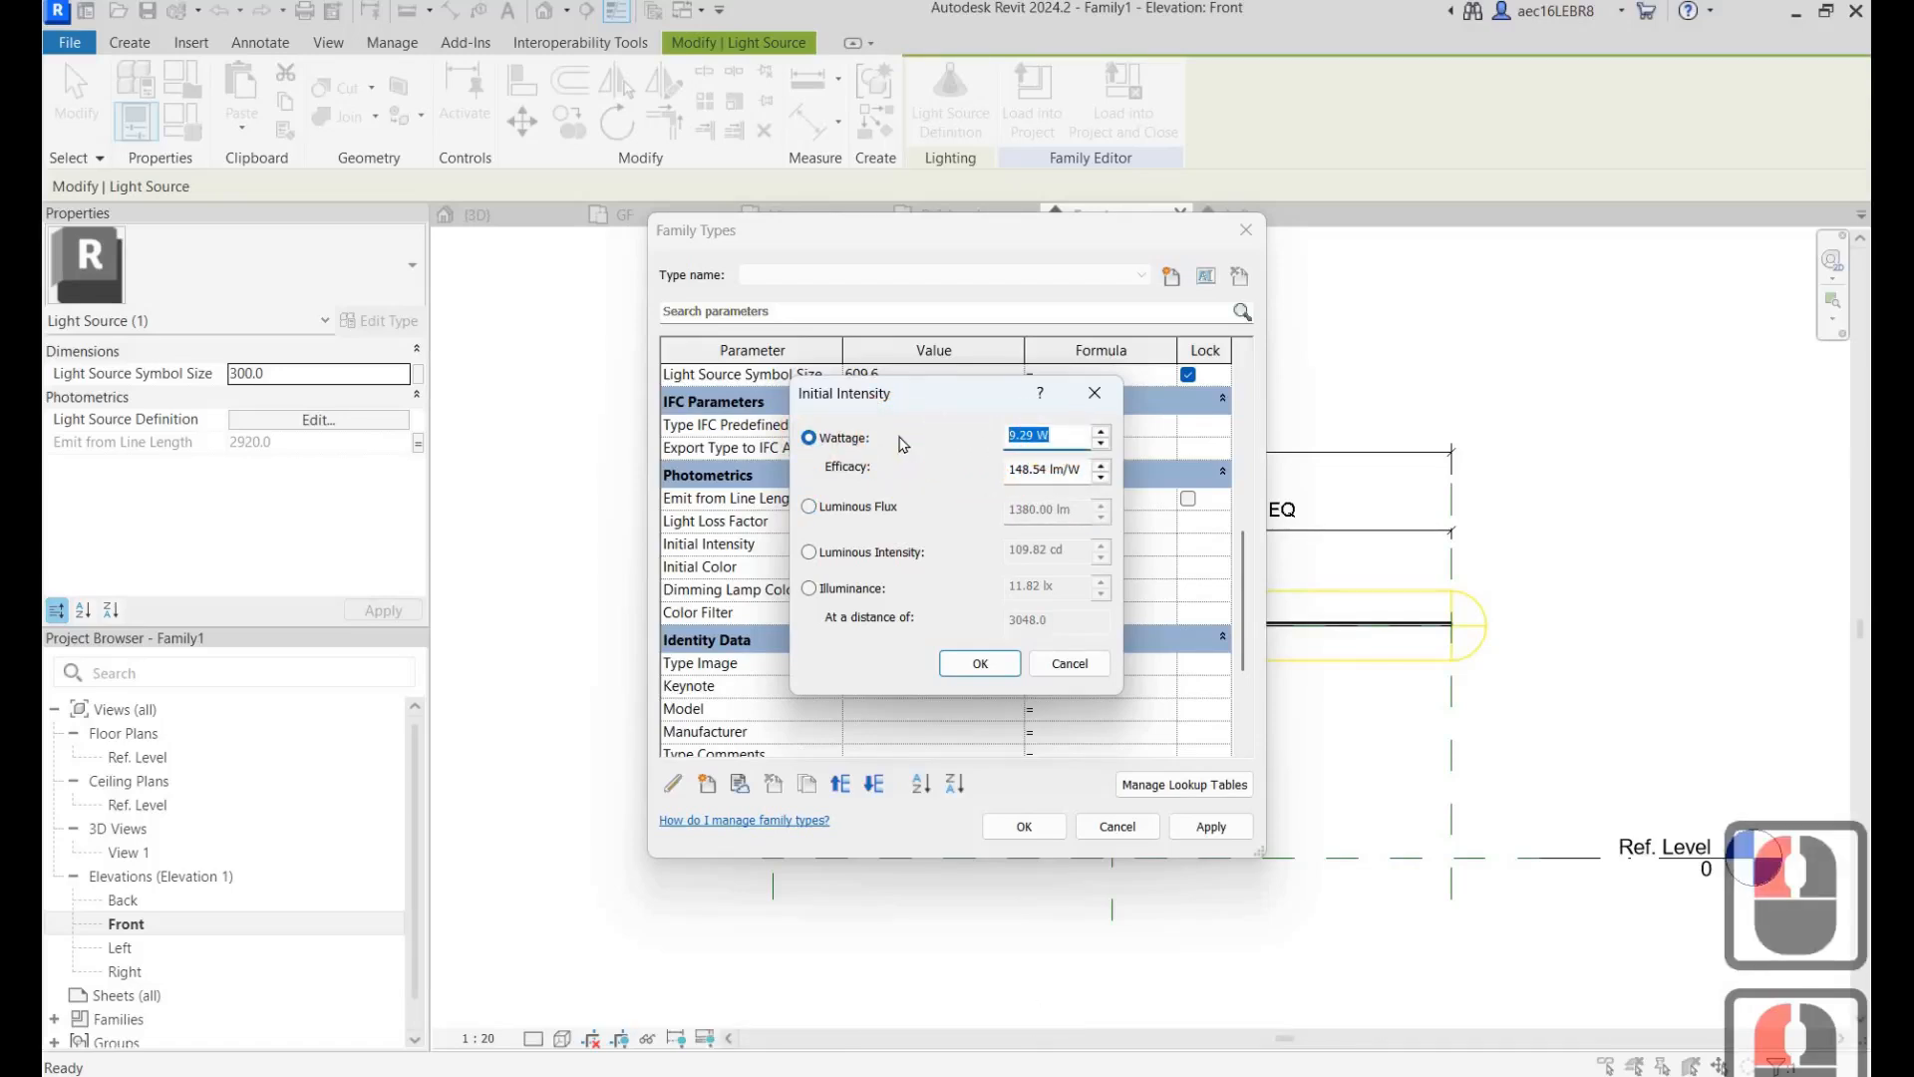
text(3)
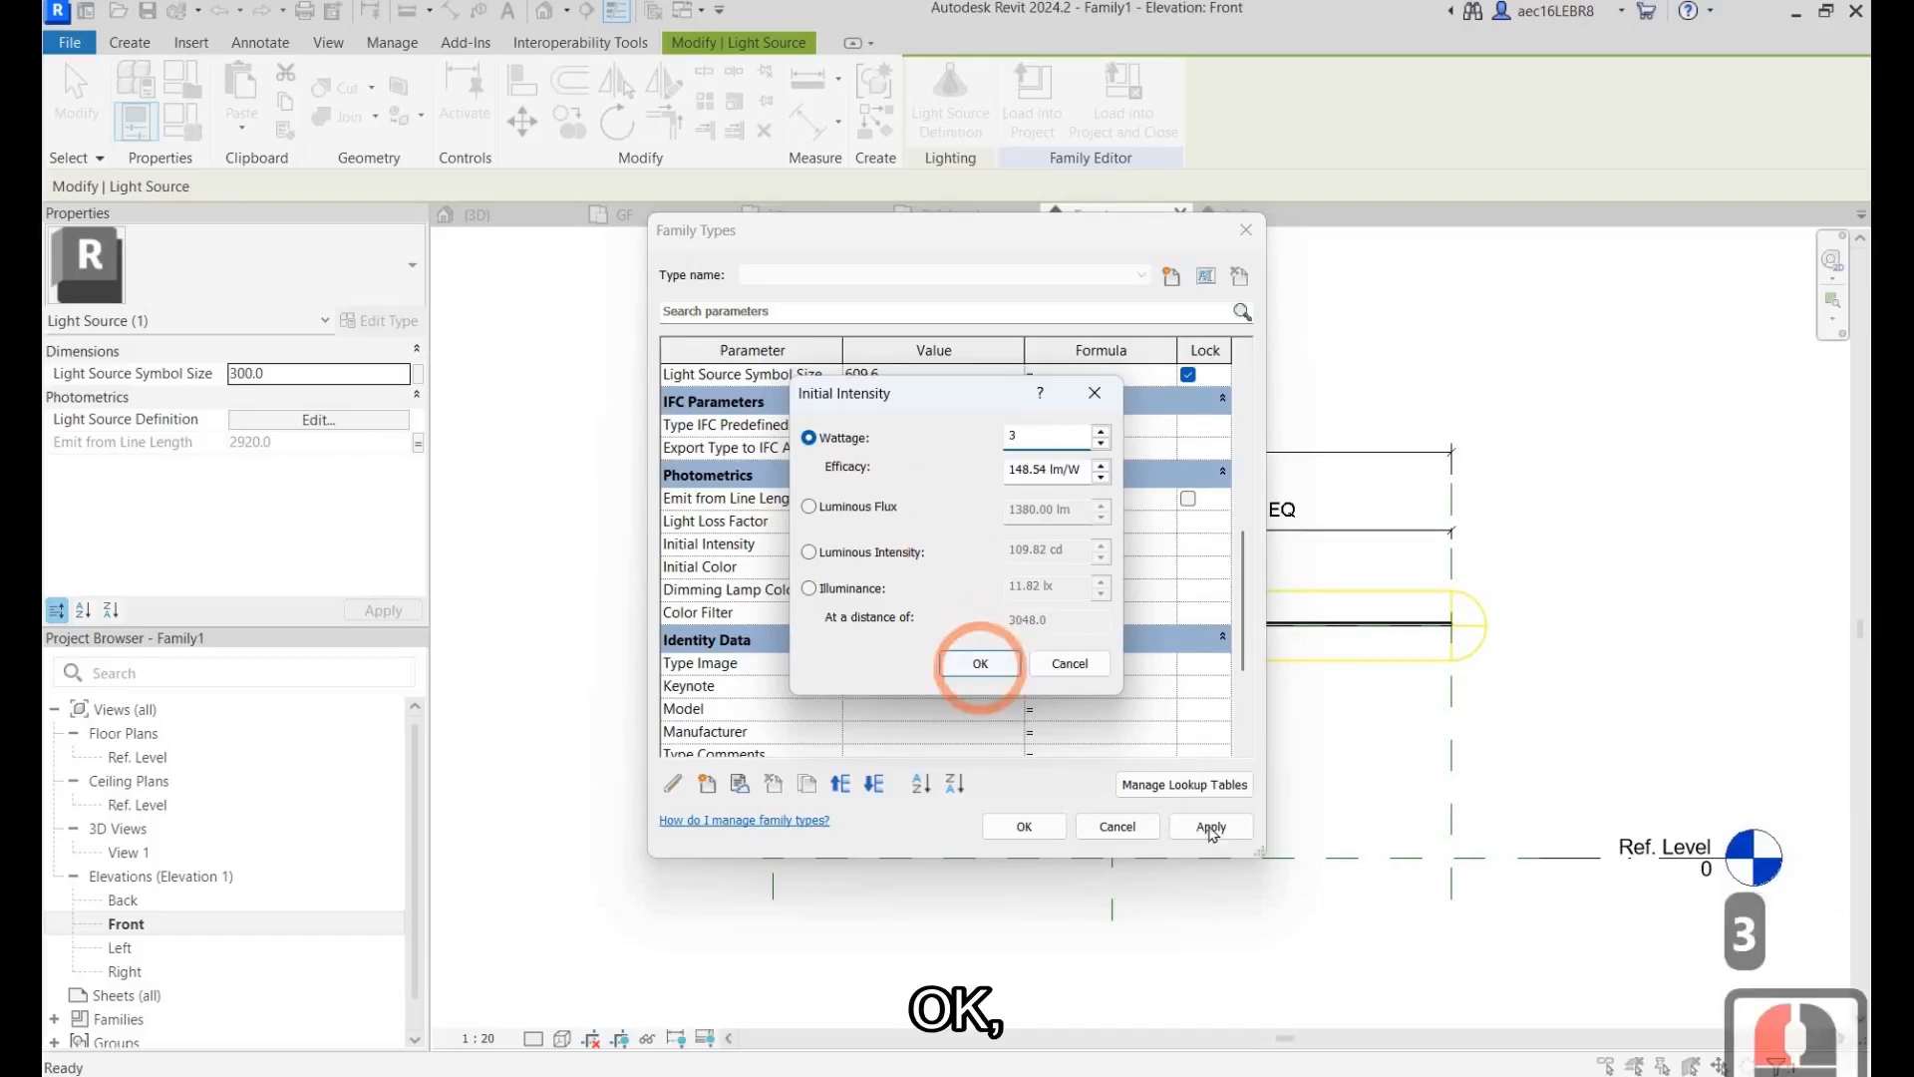
click(1214, 830)
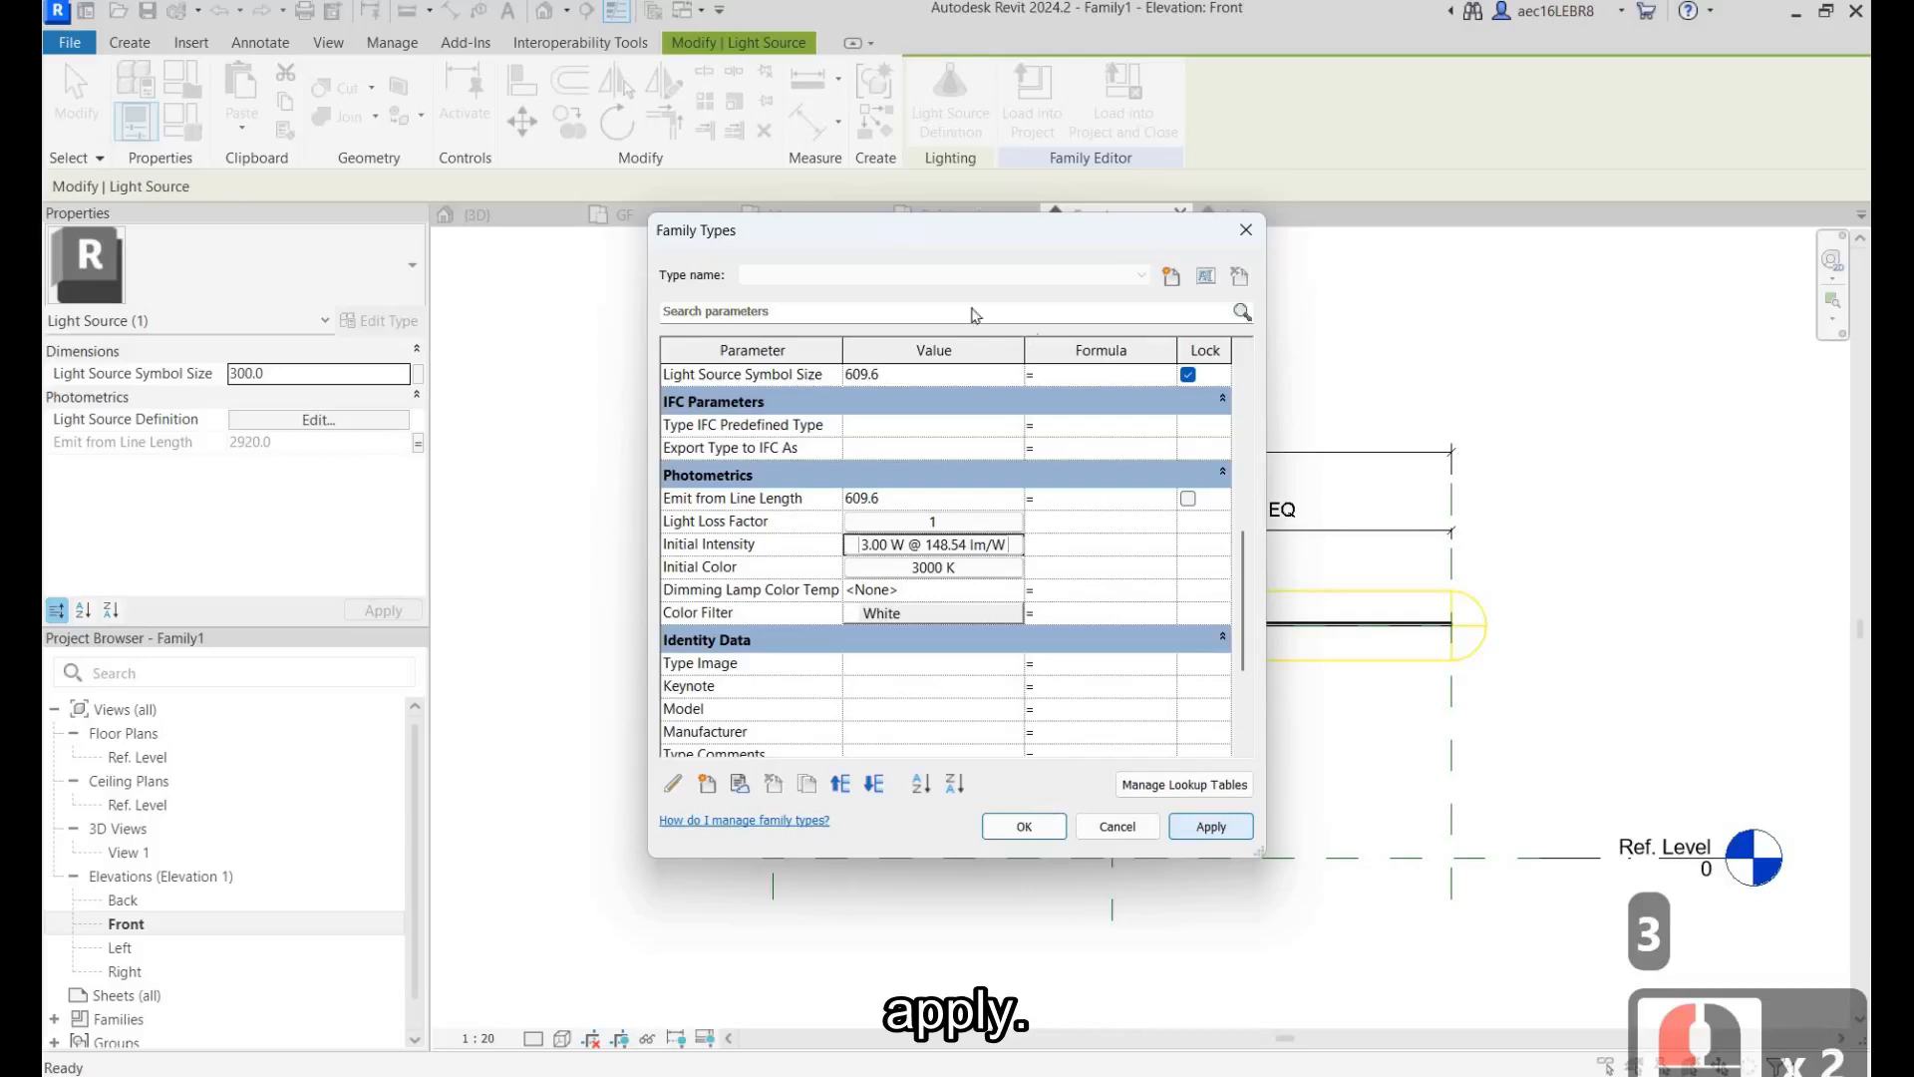
click(1022, 826)
click(974, 308)
Step: Load the family into the project and close it, saving it as LED Strip 1 in the Eco Wellington folder
click(1032, 90)
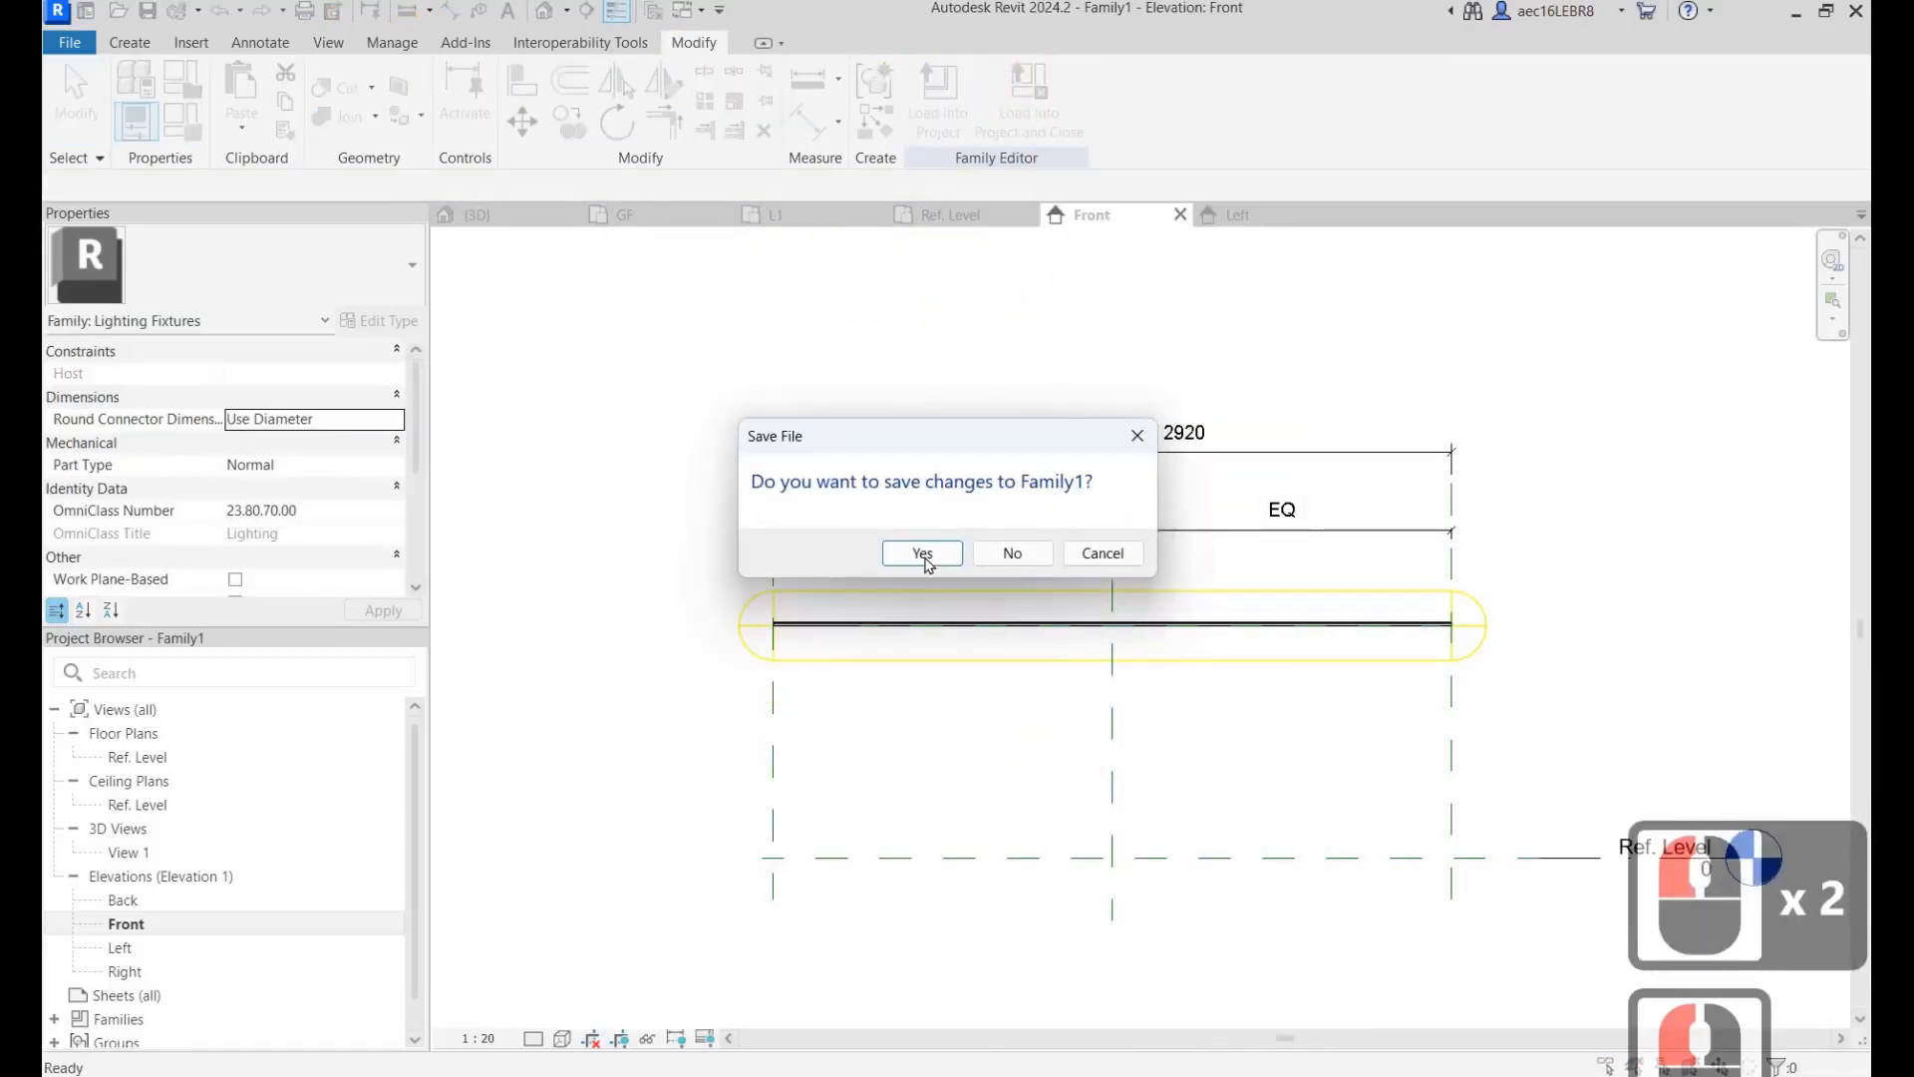
click(923, 554)
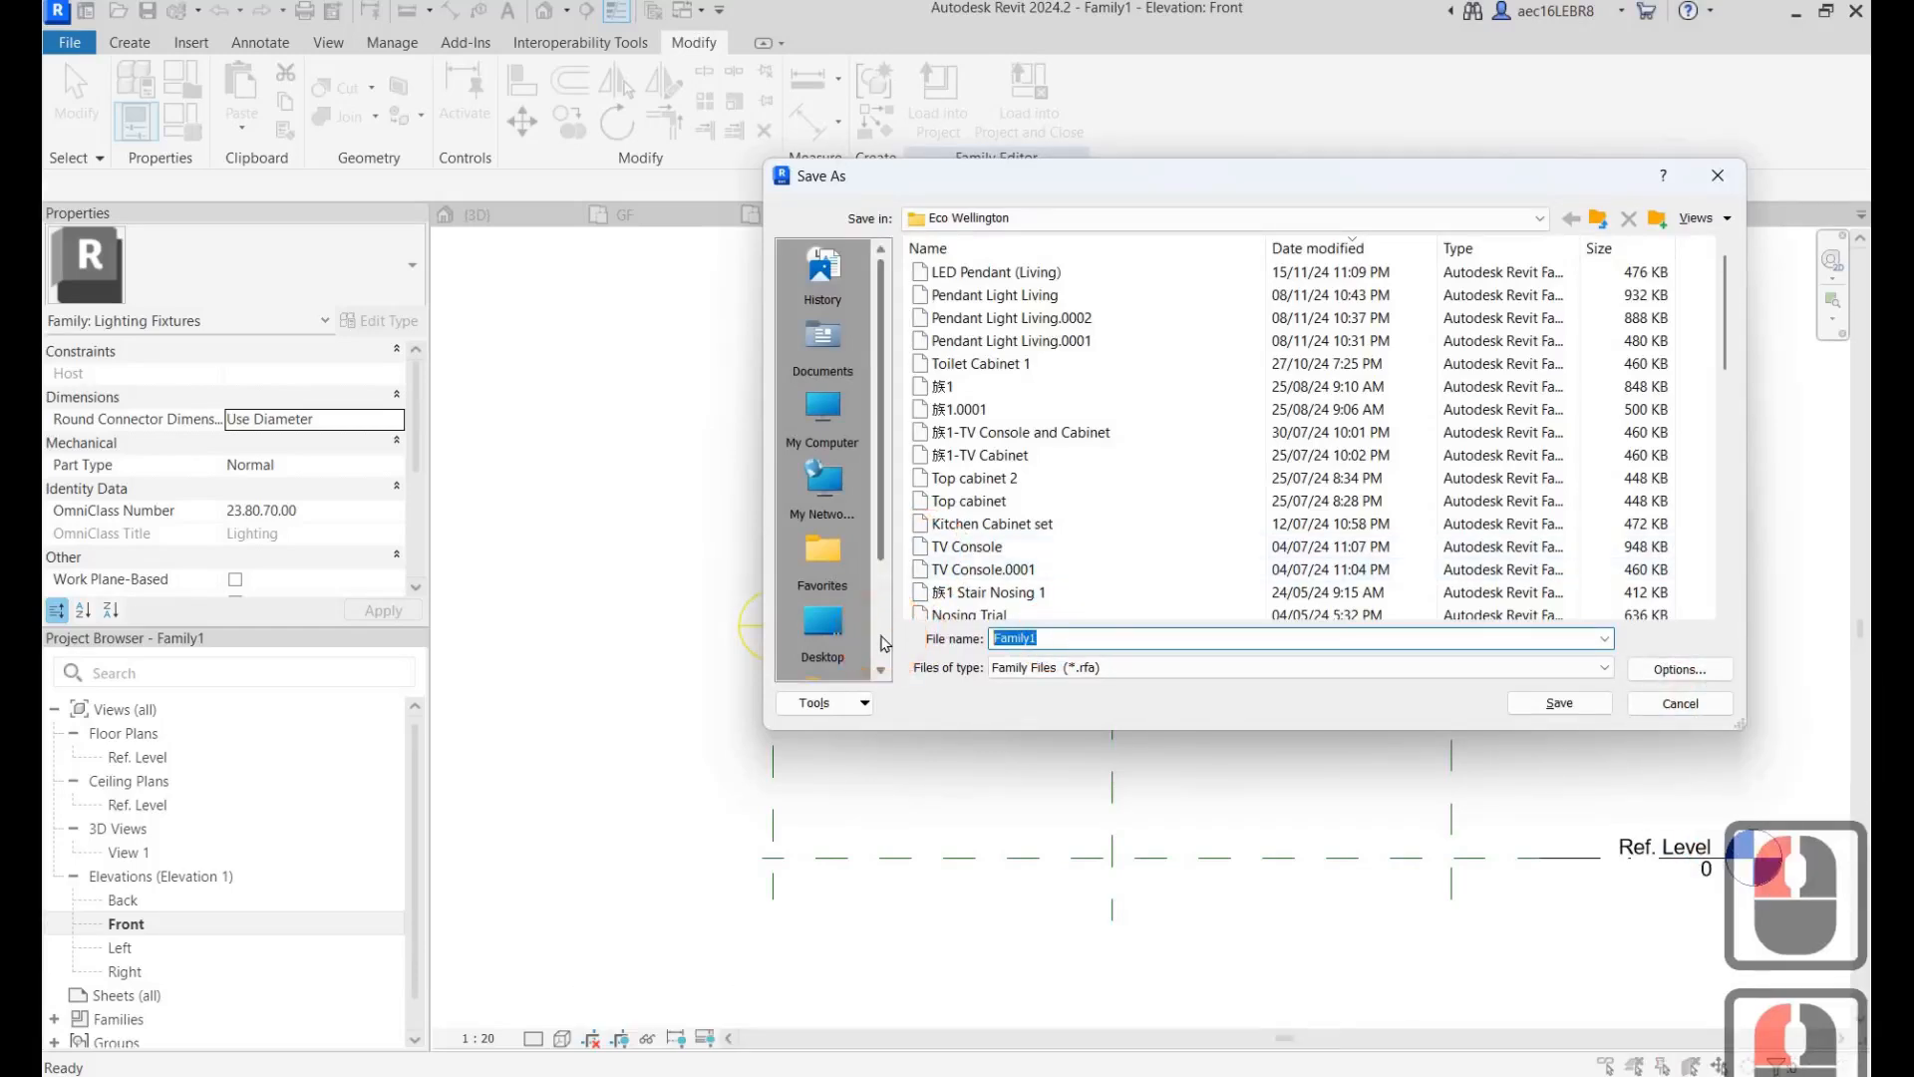
text(LED St)
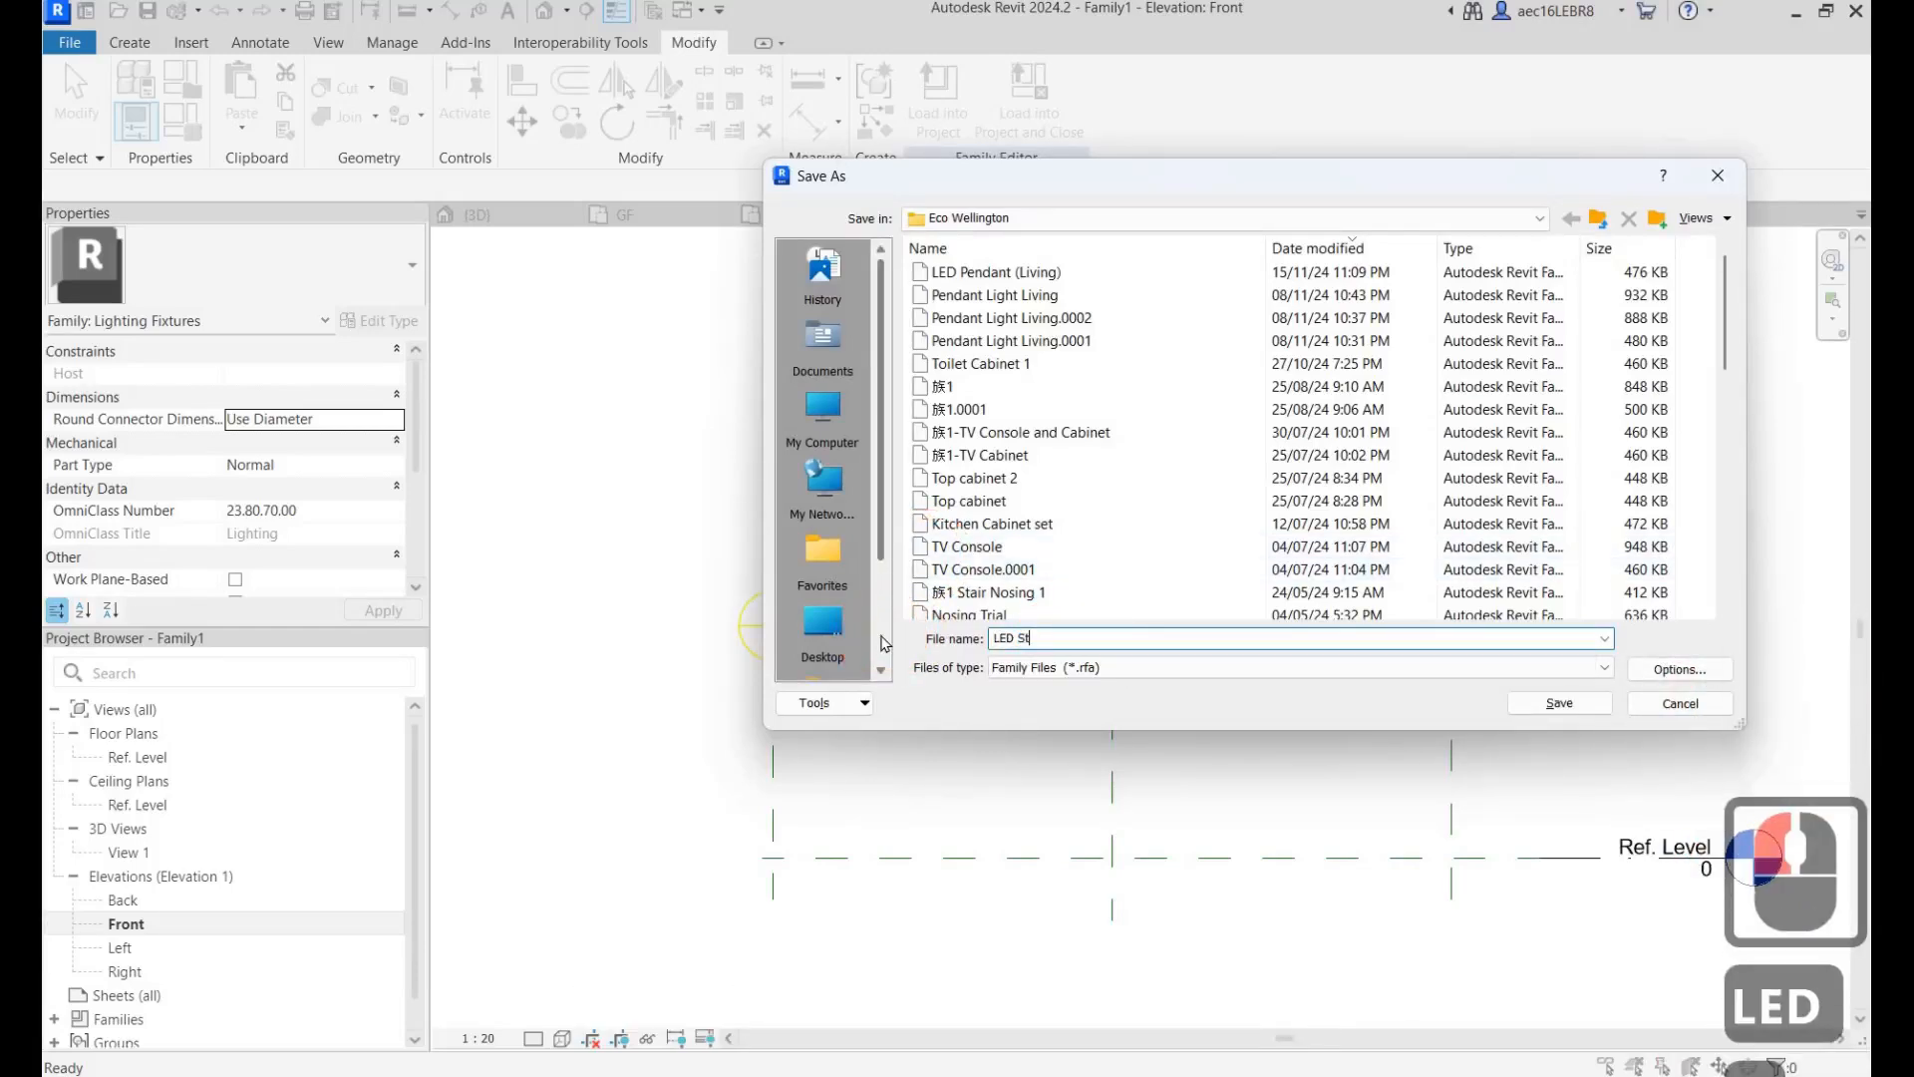
text(rip)
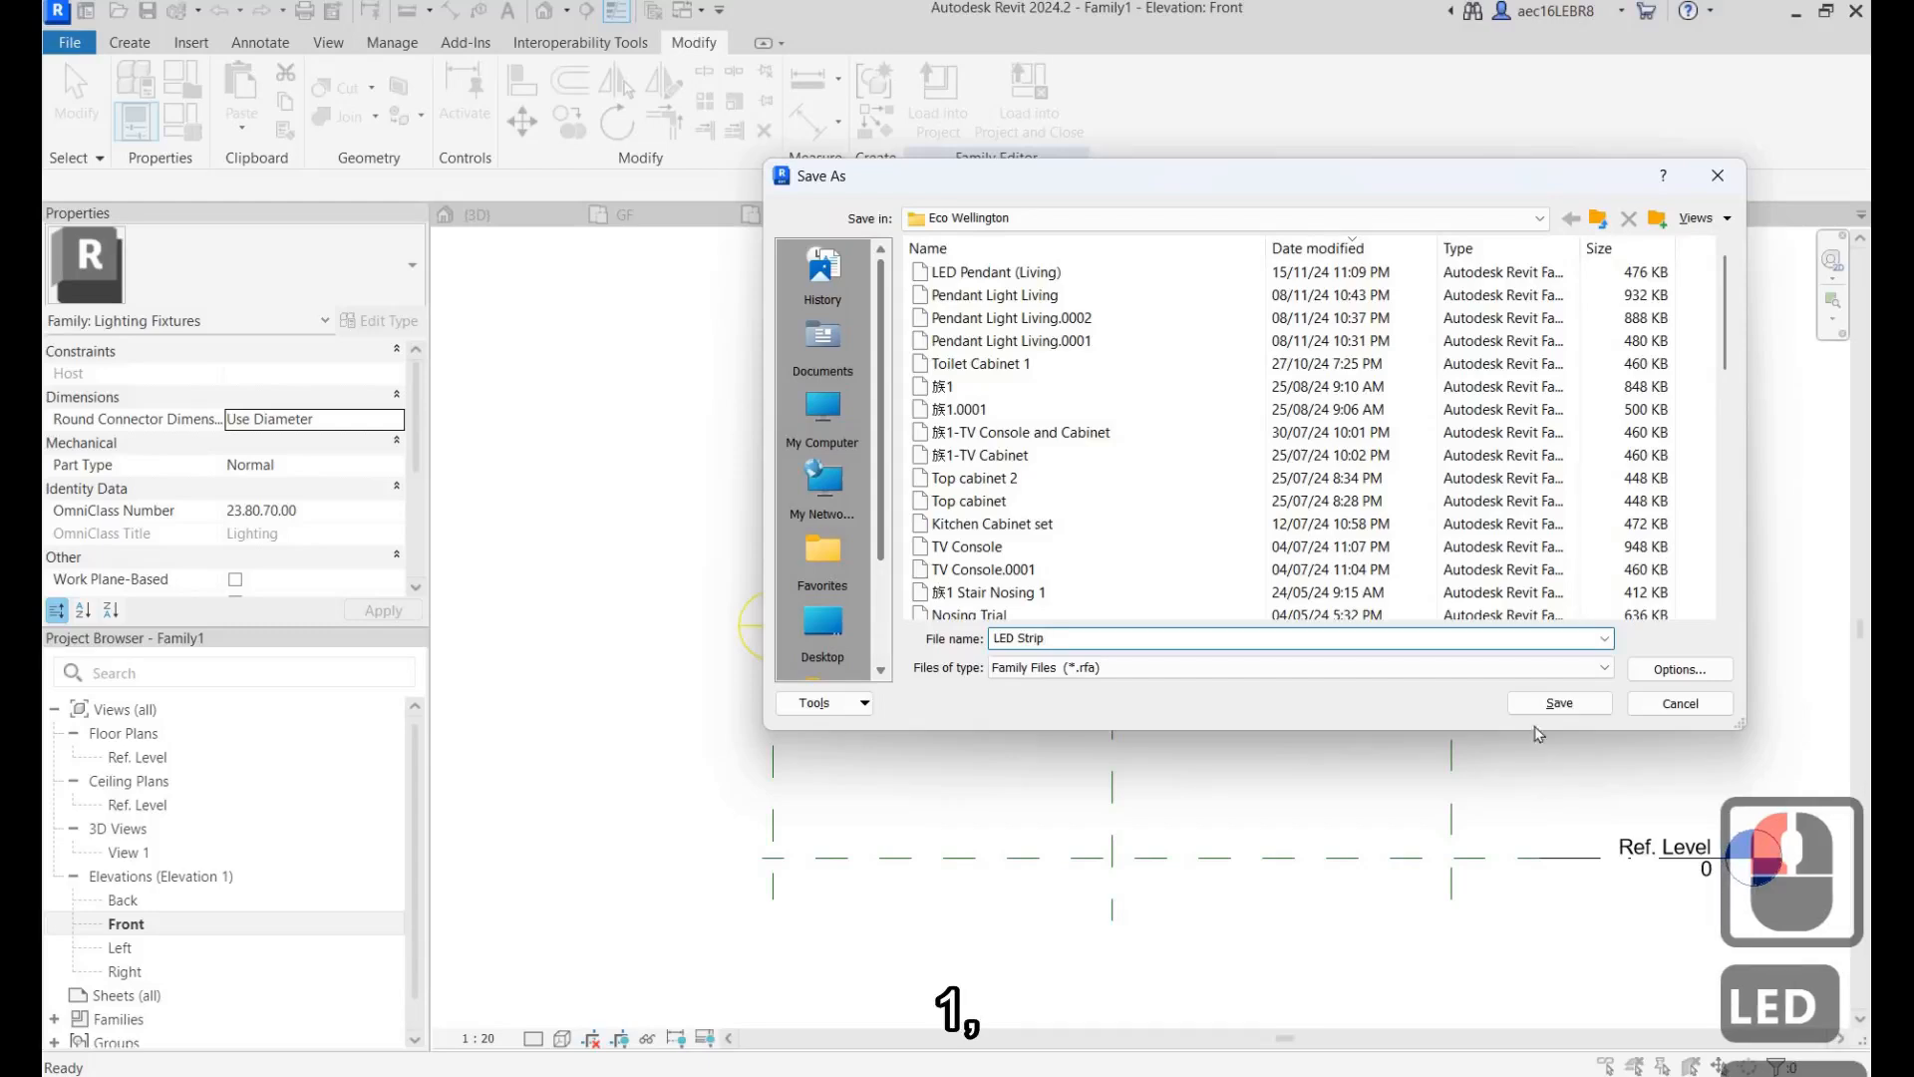
text( 1)
click(1530, 703)
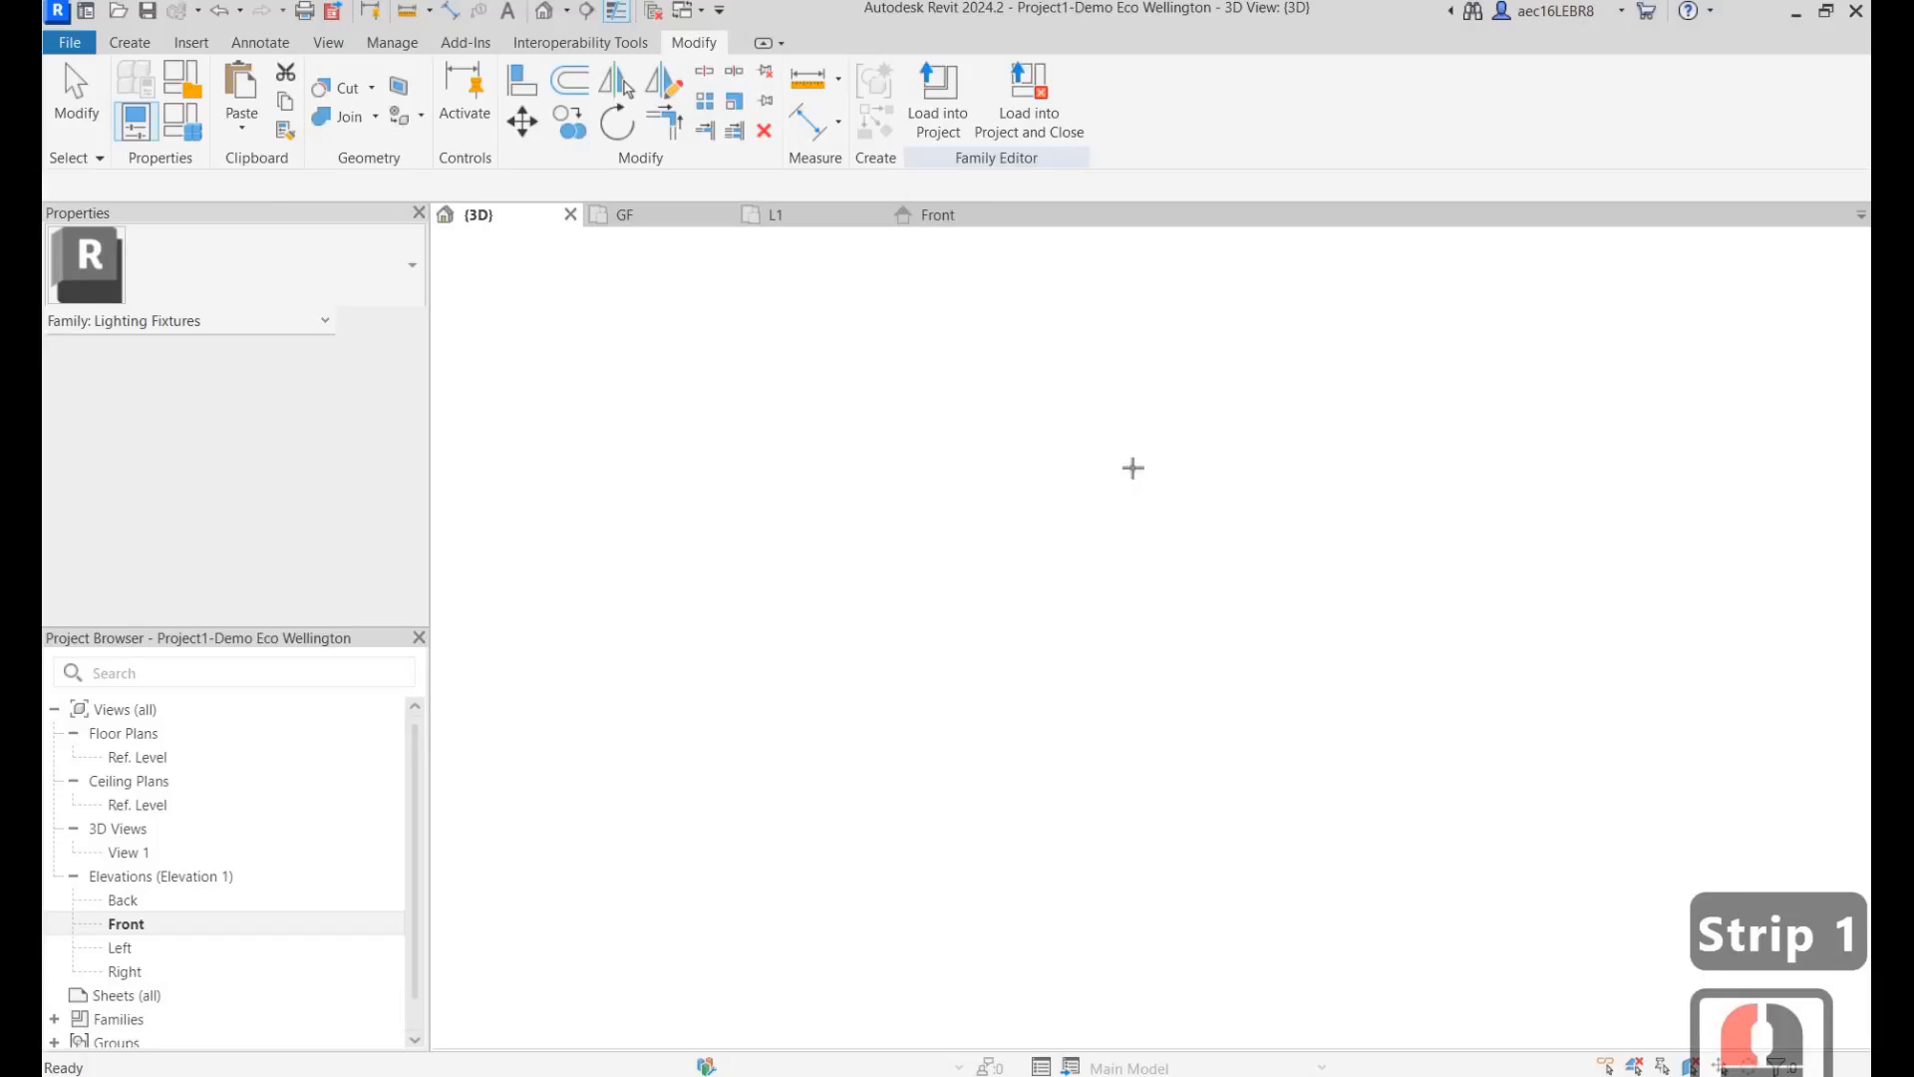
Step: Place one LED Strip 1 fixture in Bath 2 on the L1 floor plan
click(778, 214)
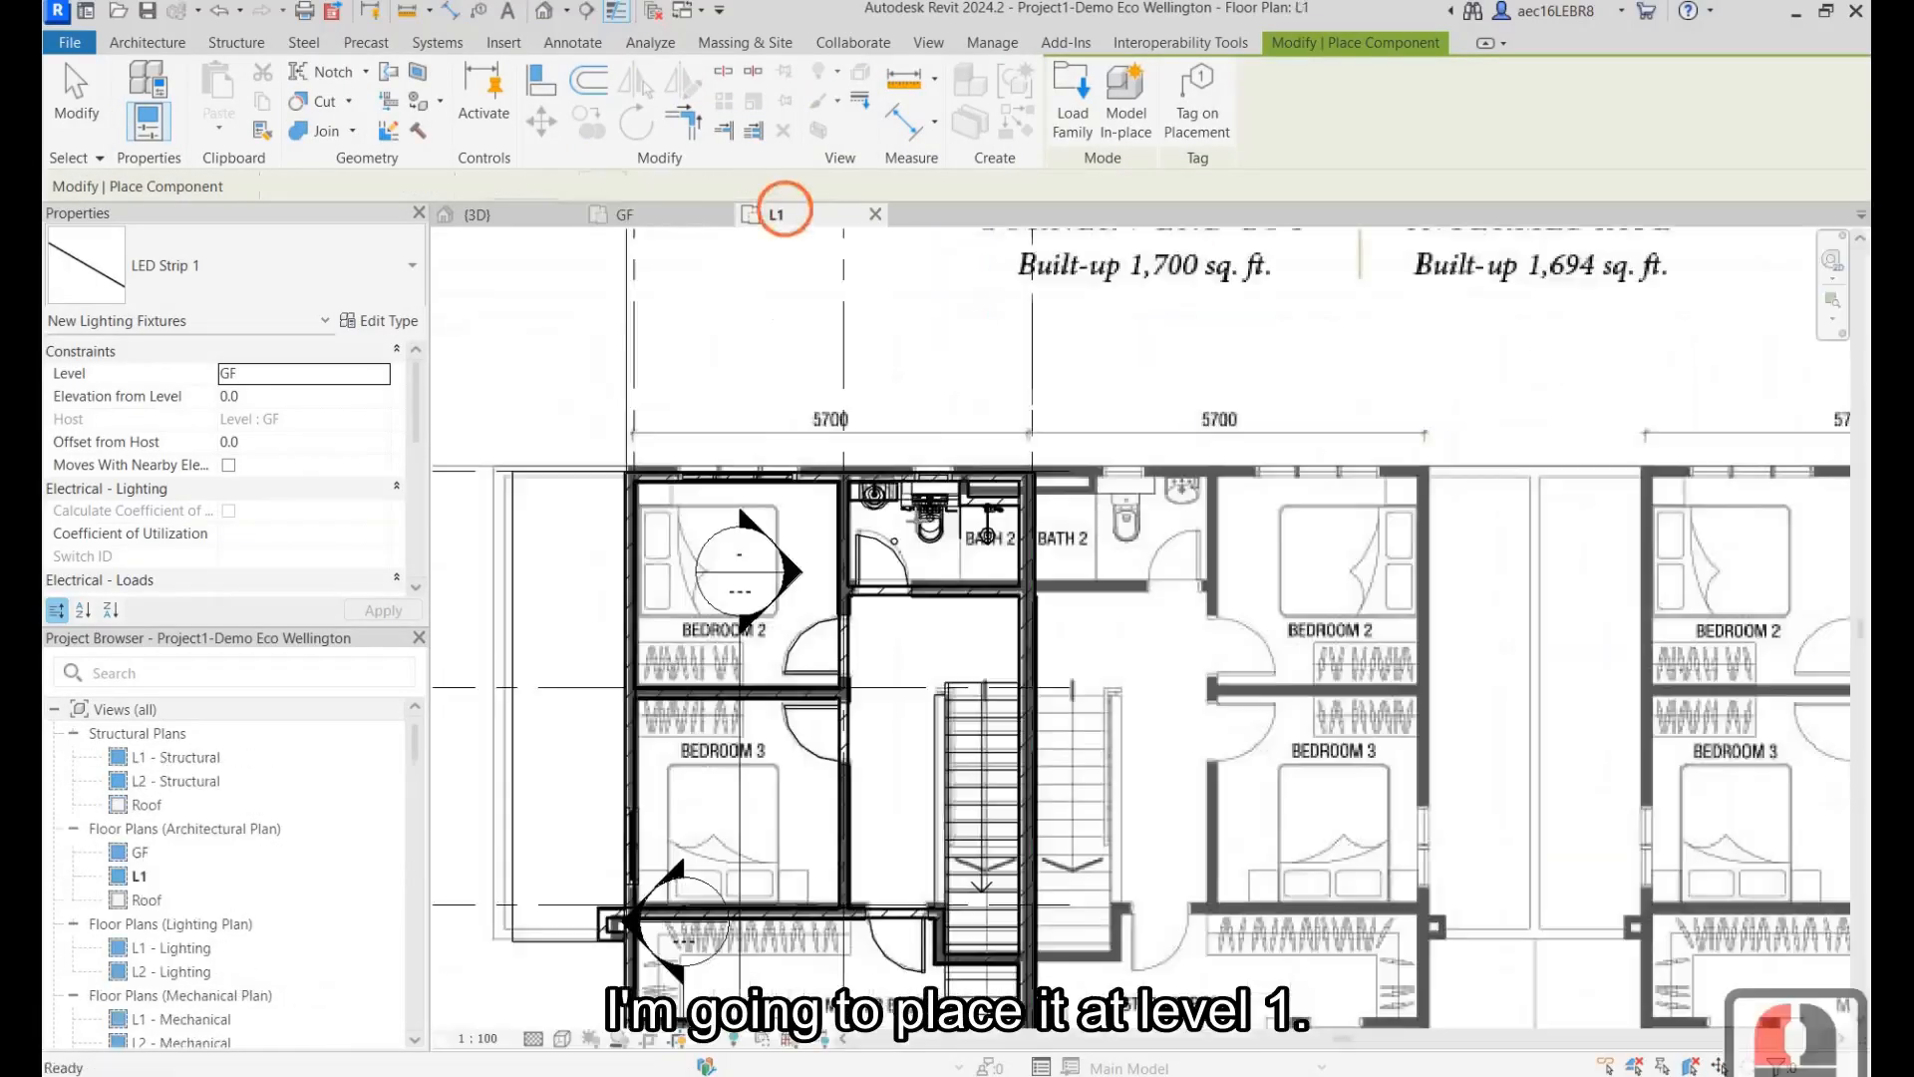
scroll(879, 522, up, 7)
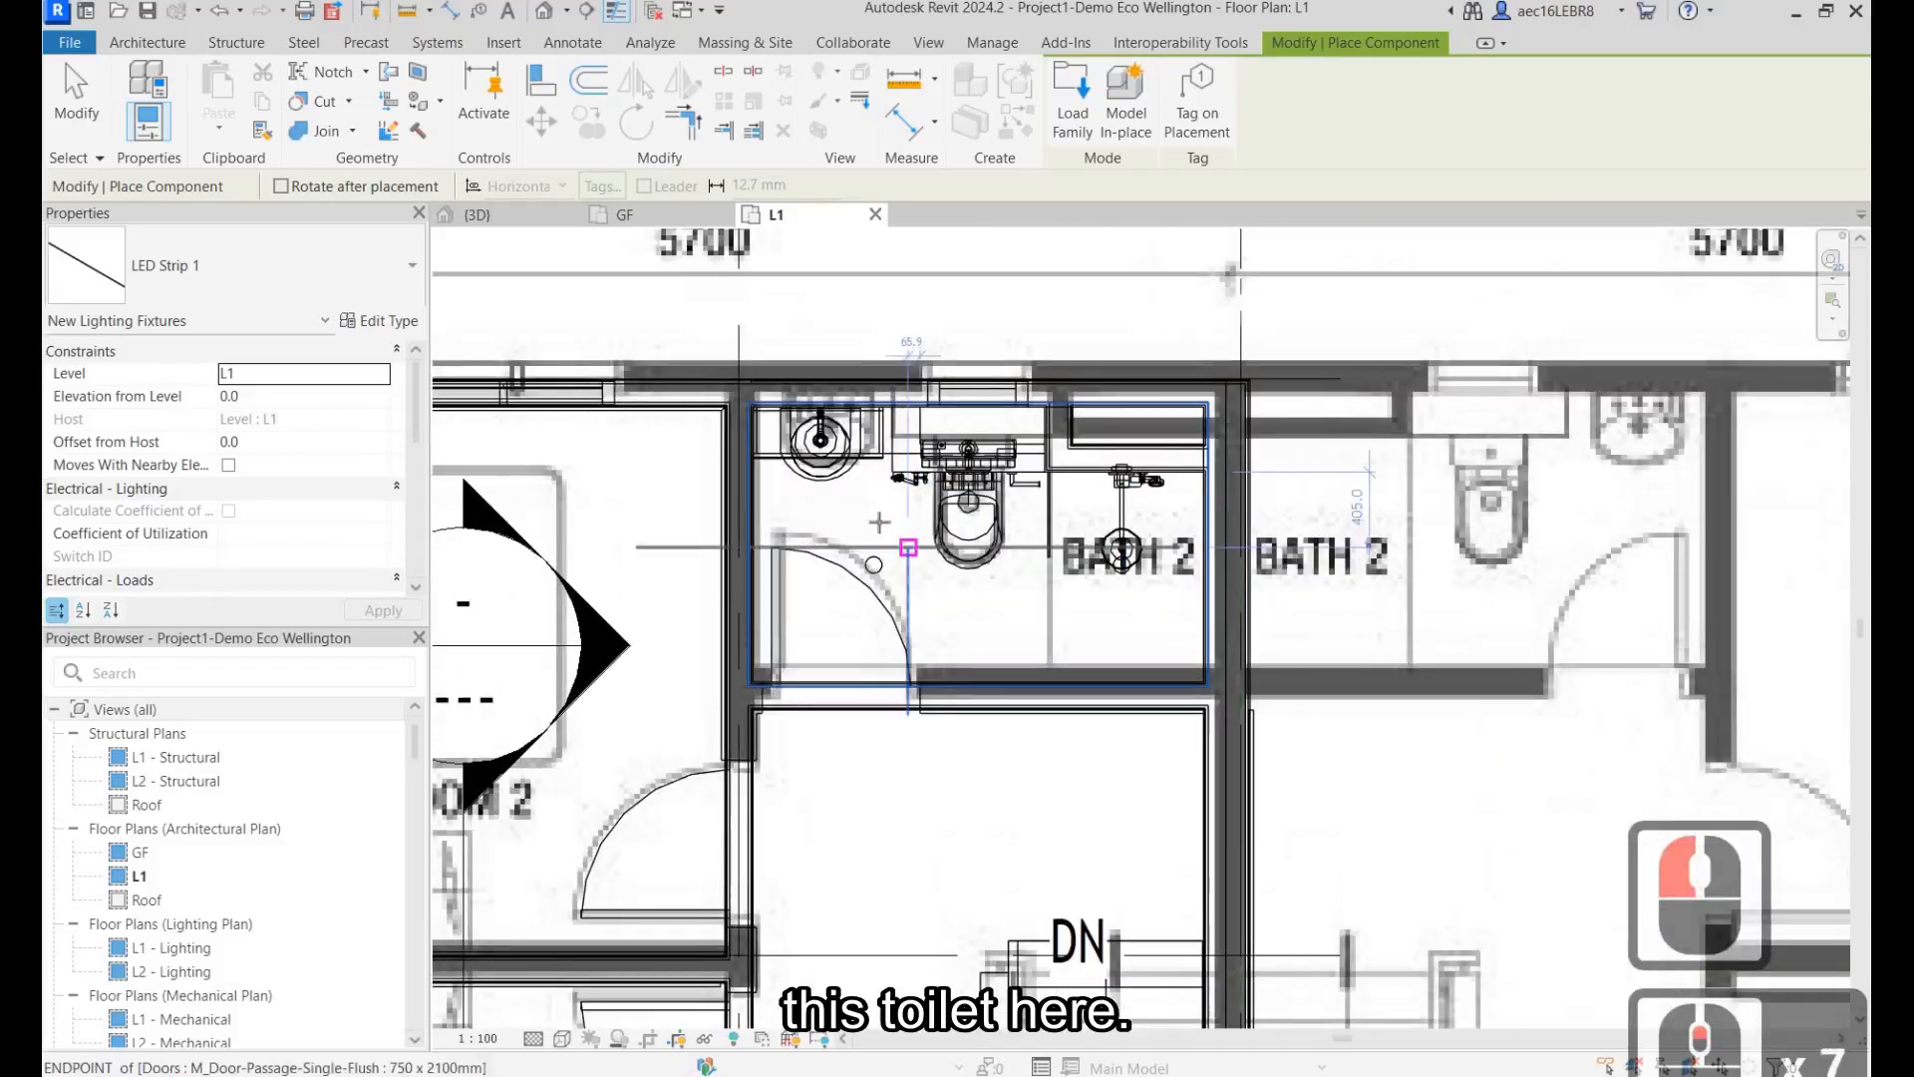
click(881, 511)
key(Escape)
key(Escape)
Step: Move the LED strip onto the ledge behind the toilet in Bath 2 and shorten it to the ledge's width
click(1095, 511)
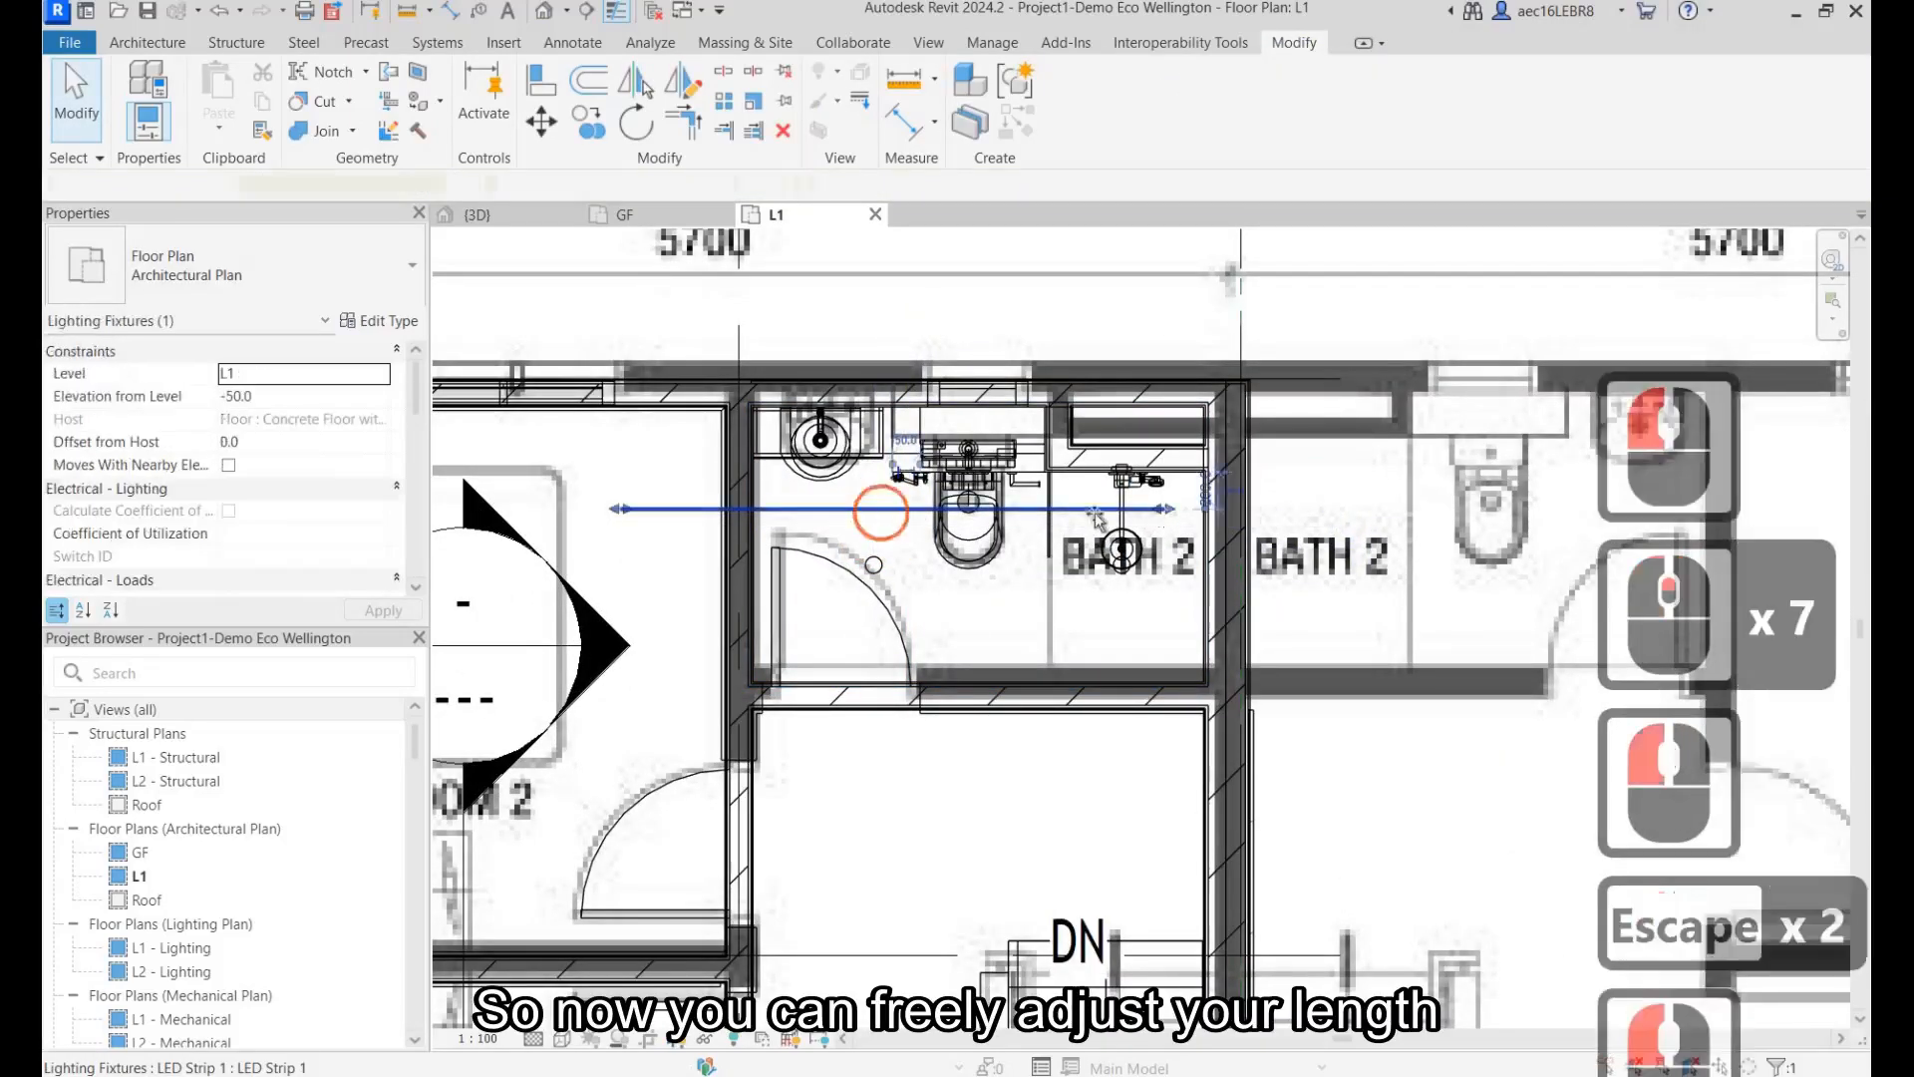
drag(1042, 509, 1090, 419)
scroll(801, 510, up, 4)
scroll(927, 361, up, 4)
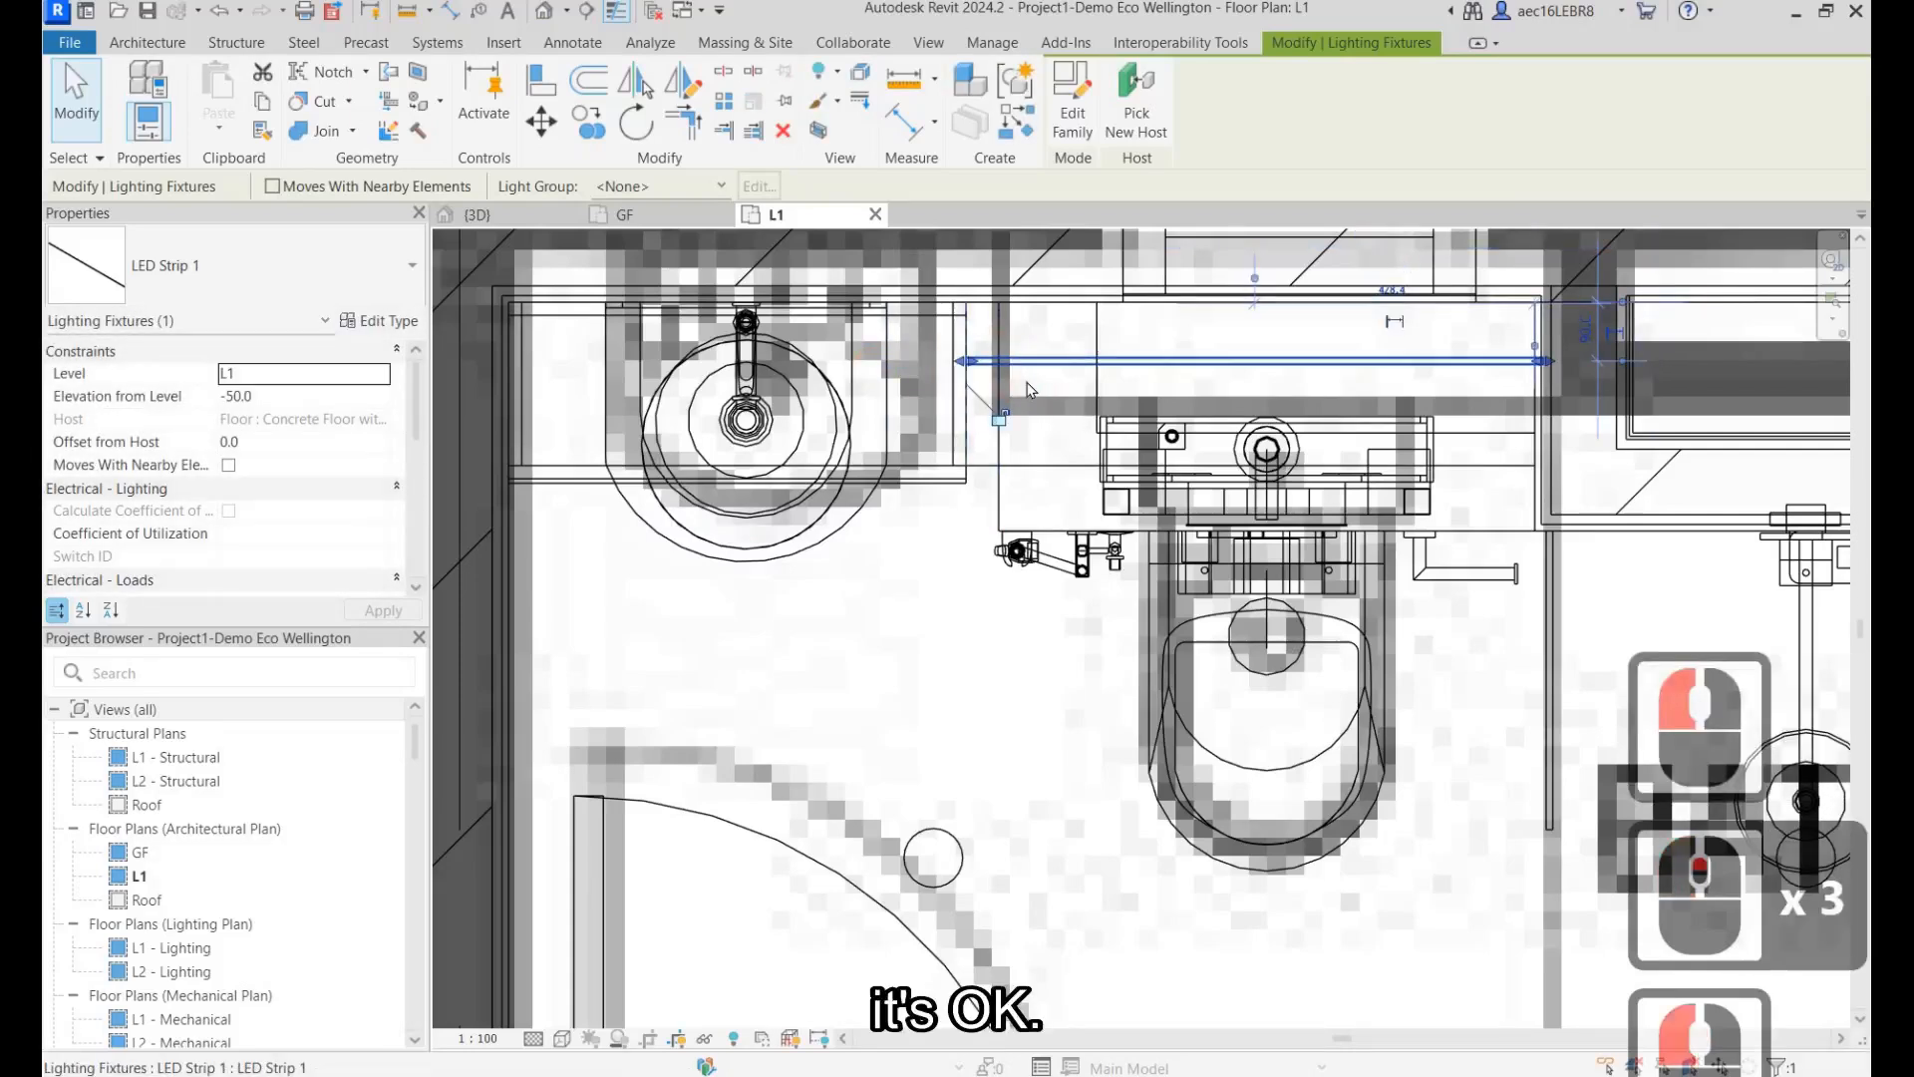
scroll(1090, 419, down, 2)
scroll(836, 342, down, 3)
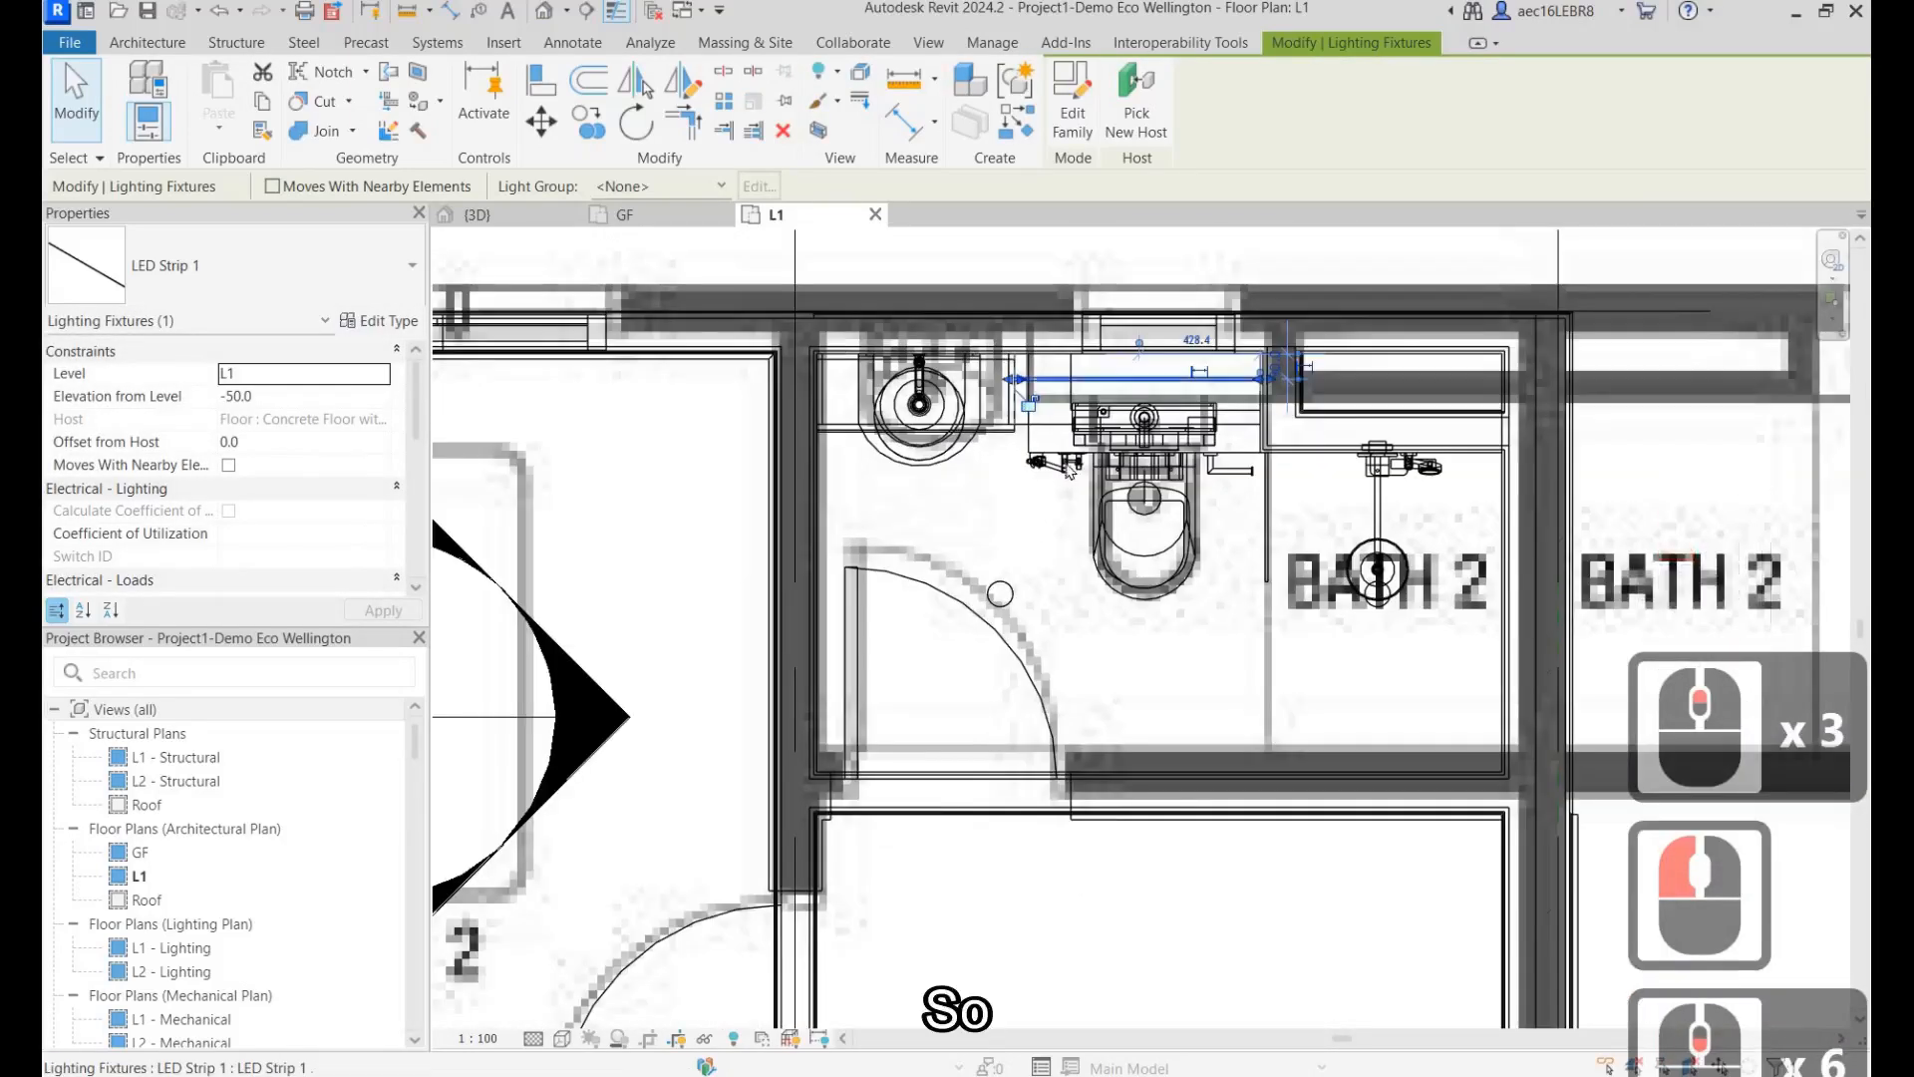
scroll(855, 683, down, 6)
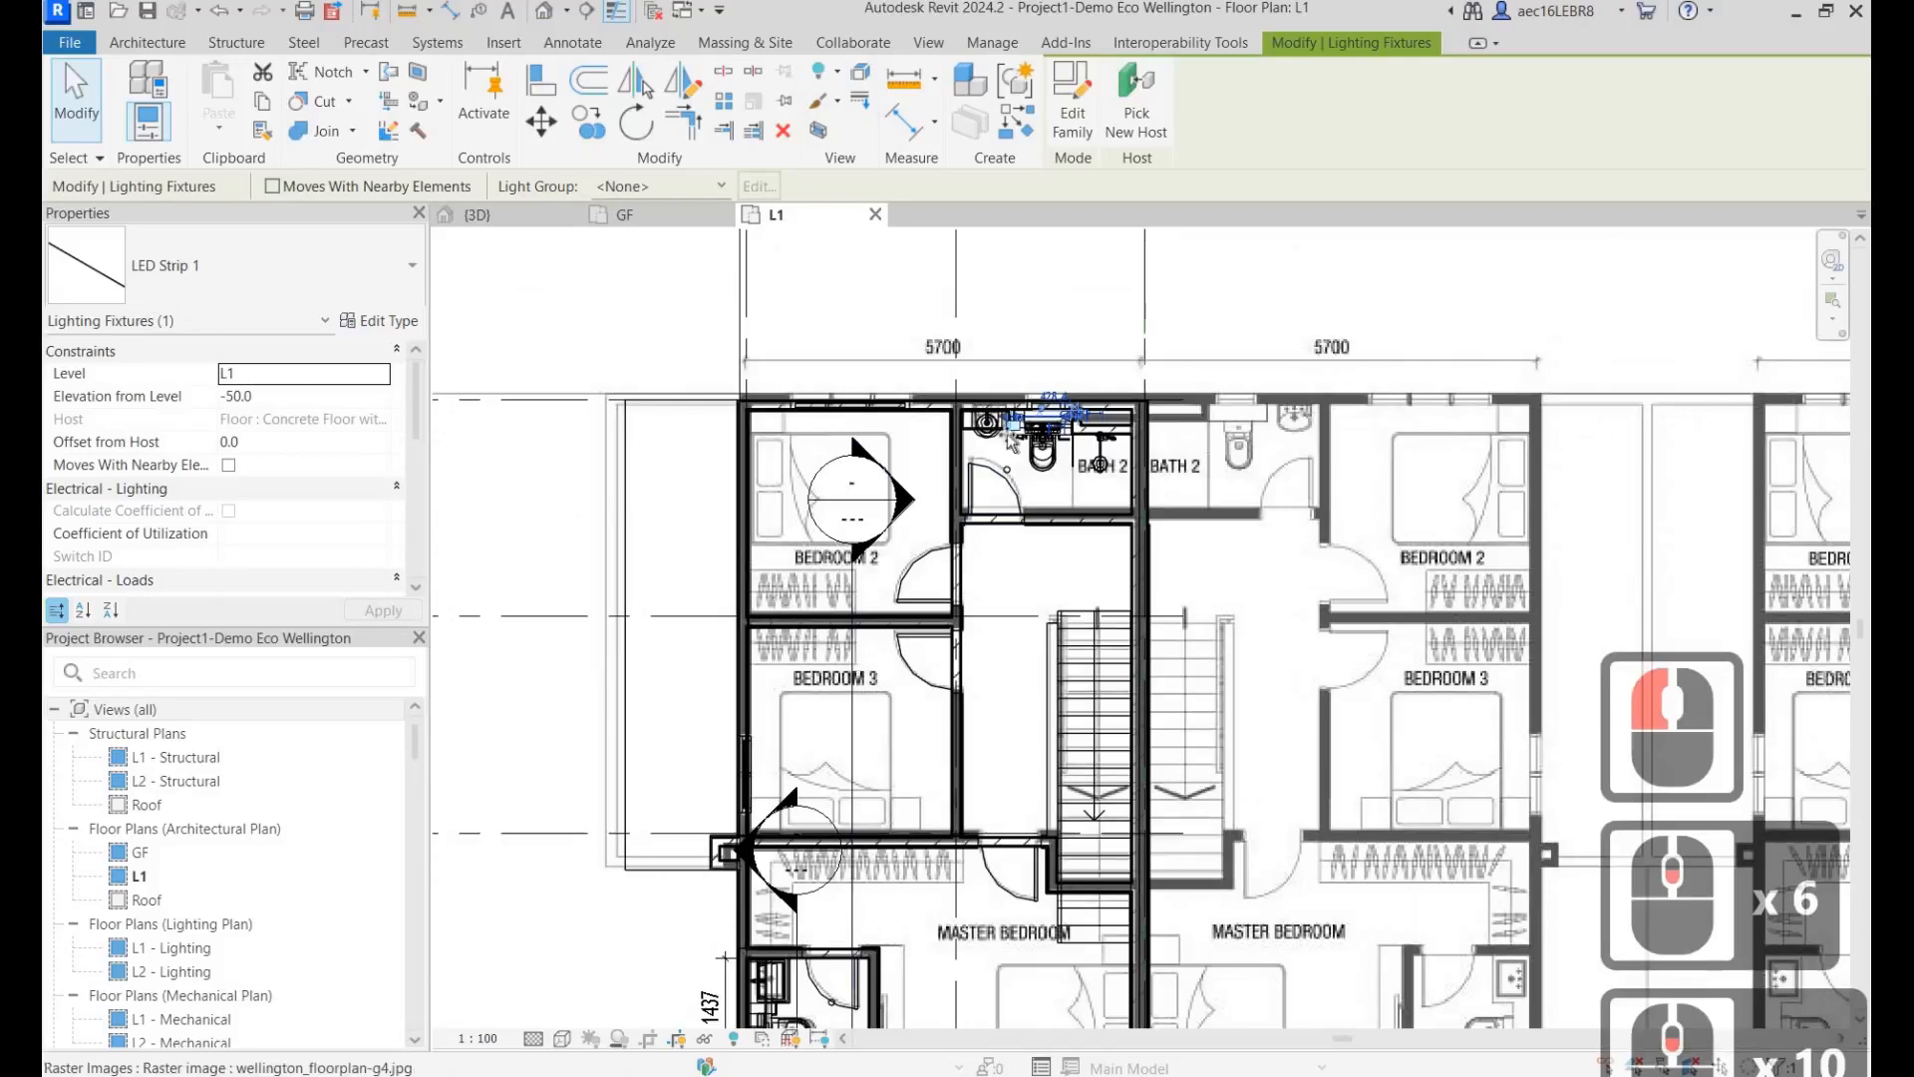
Step: Move the building section line so it cuts through the Bath 2 toilet, reduce its view depth, and open the section view
click(852, 678)
drag(1008, 436, 1021, 384)
drag(1145, 602, 1066, 600)
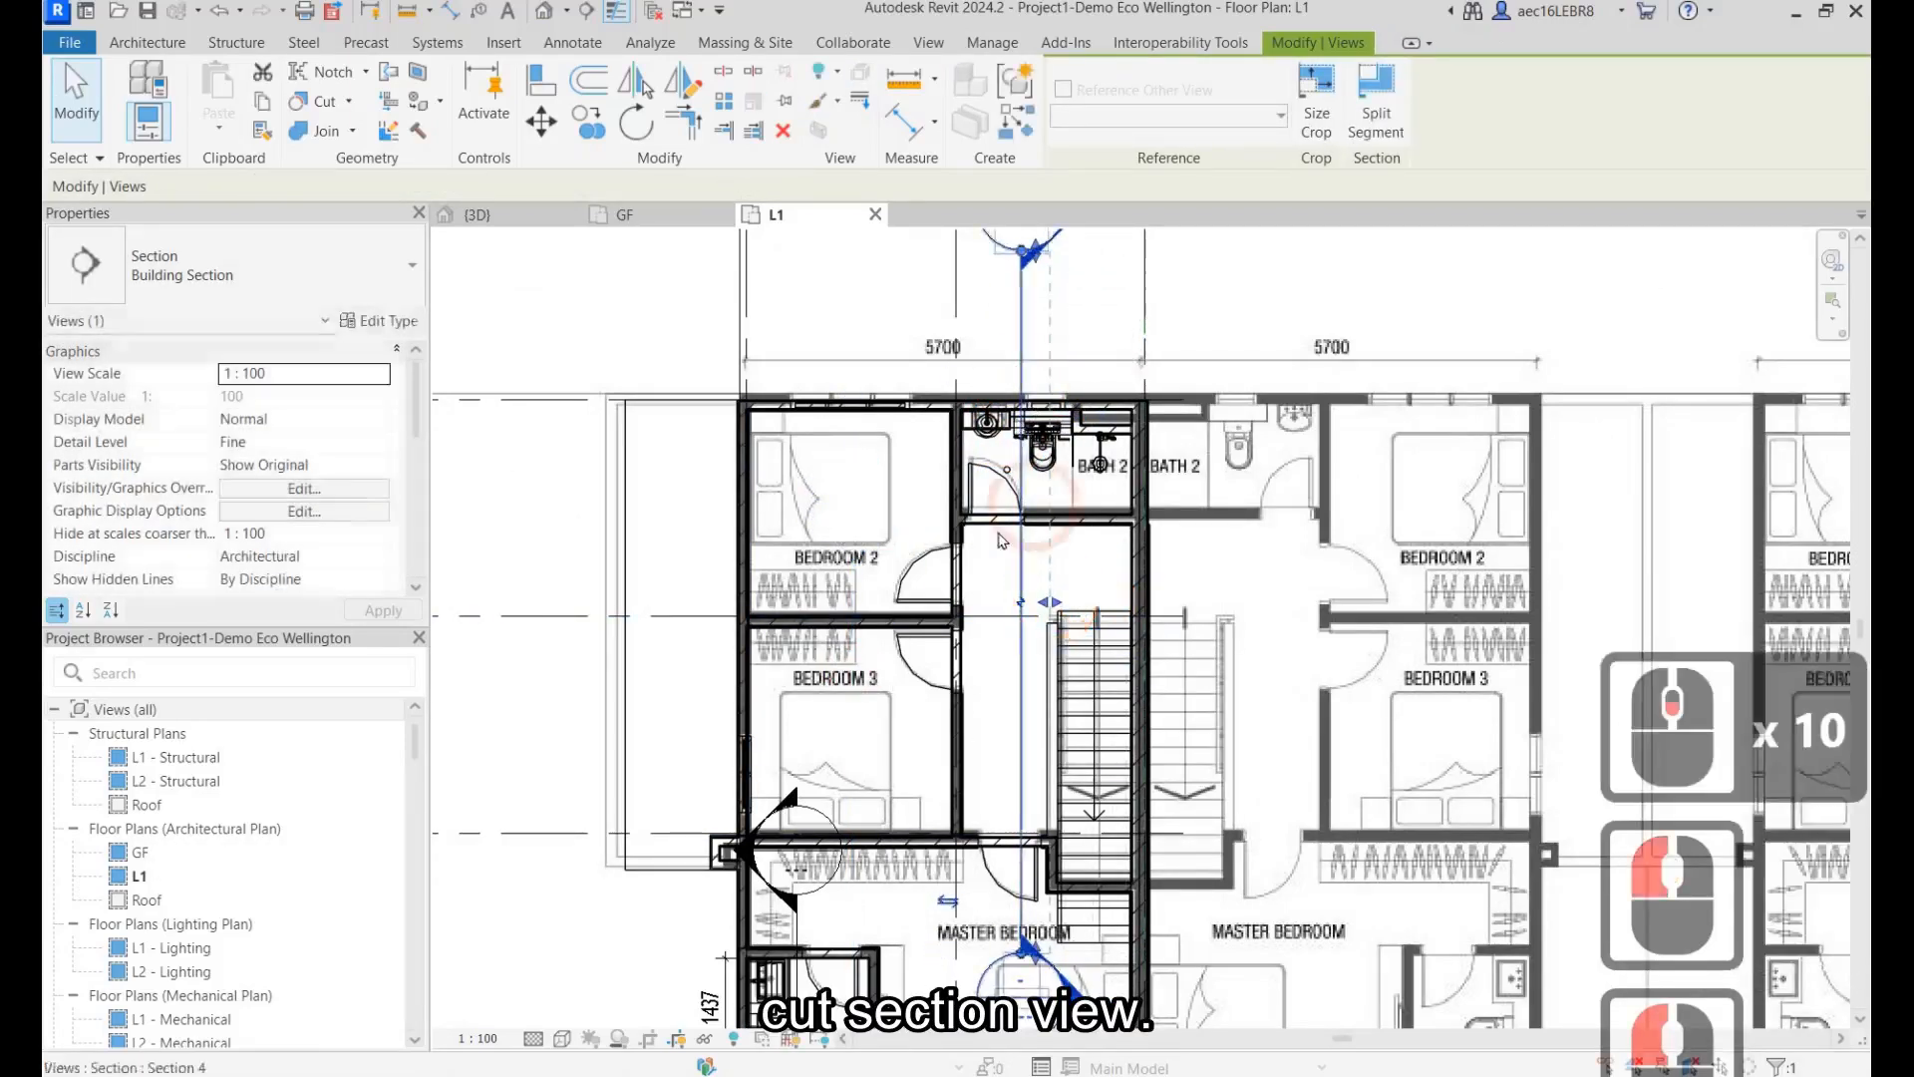
scroll(1008, 341, up, 3)
right_click(1017, 561)
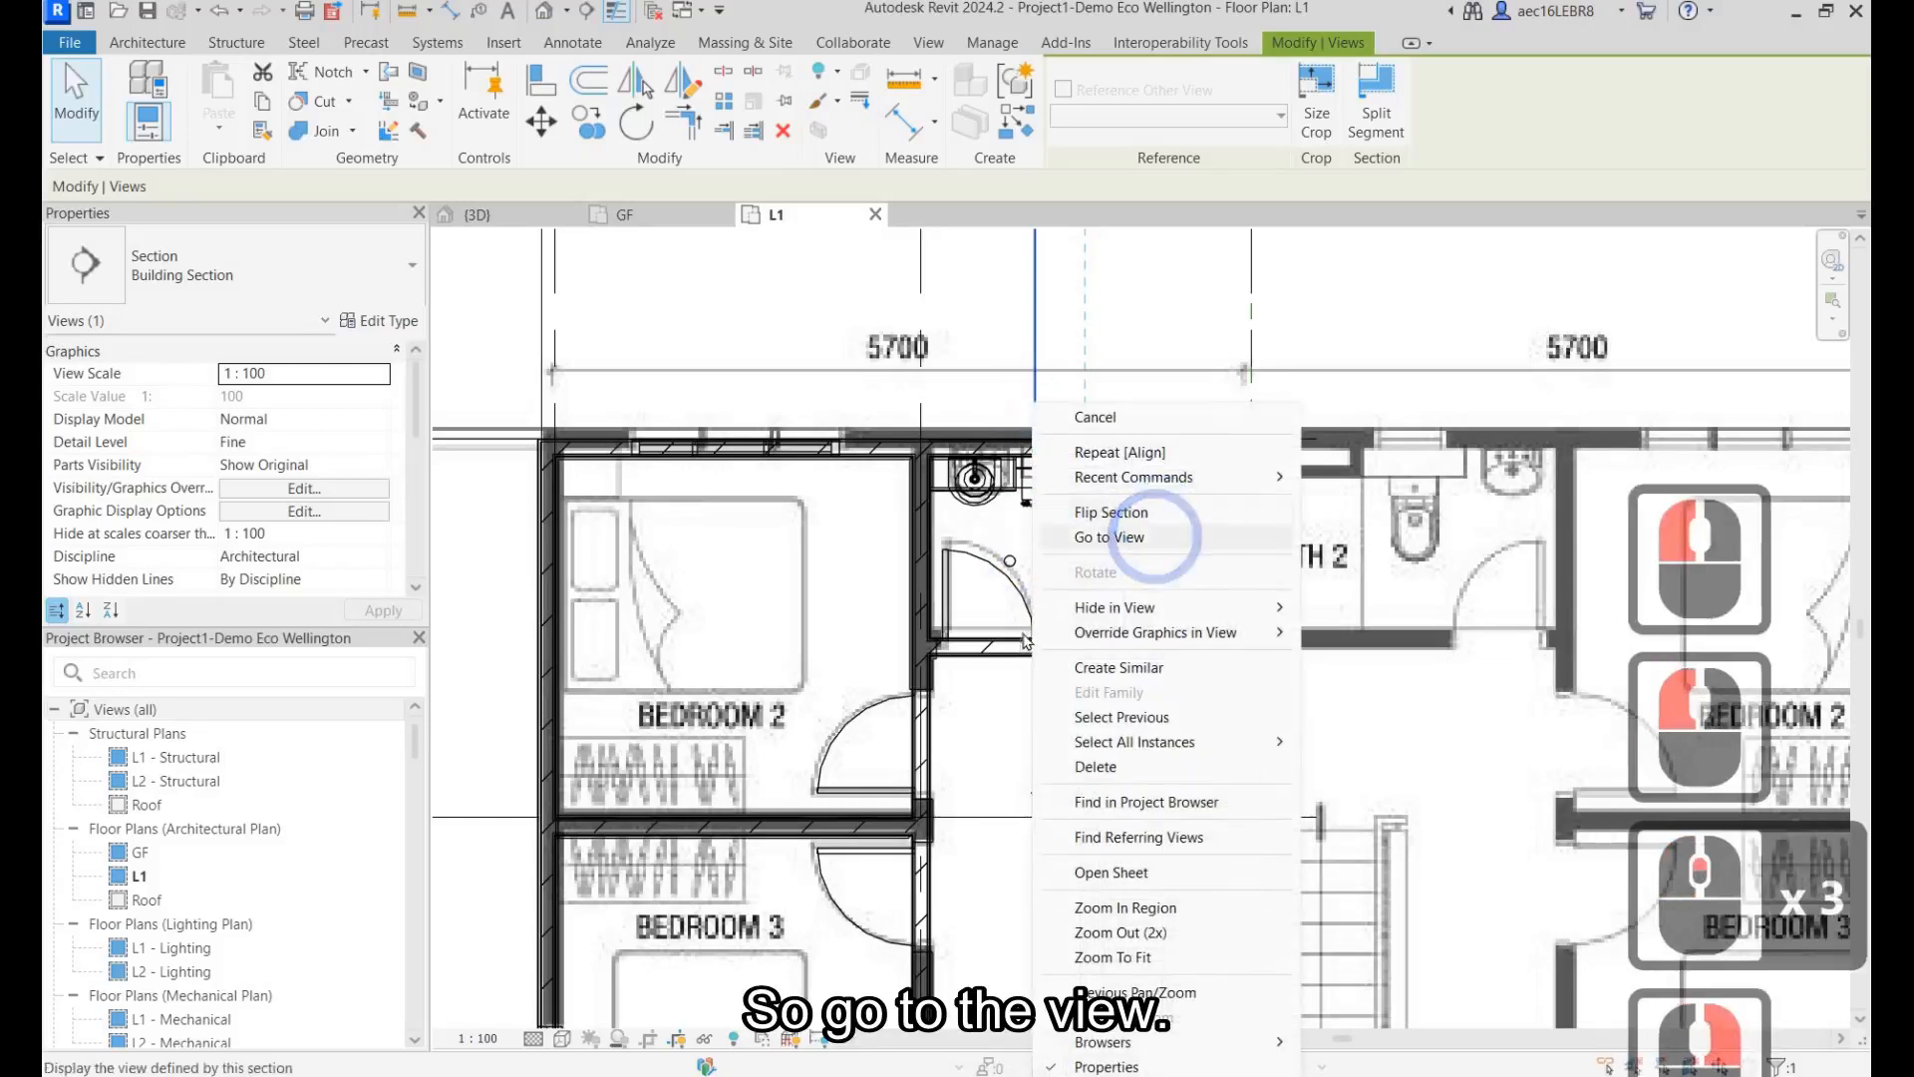
click(1145, 536)
scroll(1002, 618, up, 3)
scroll(1002, 619, up, 4)
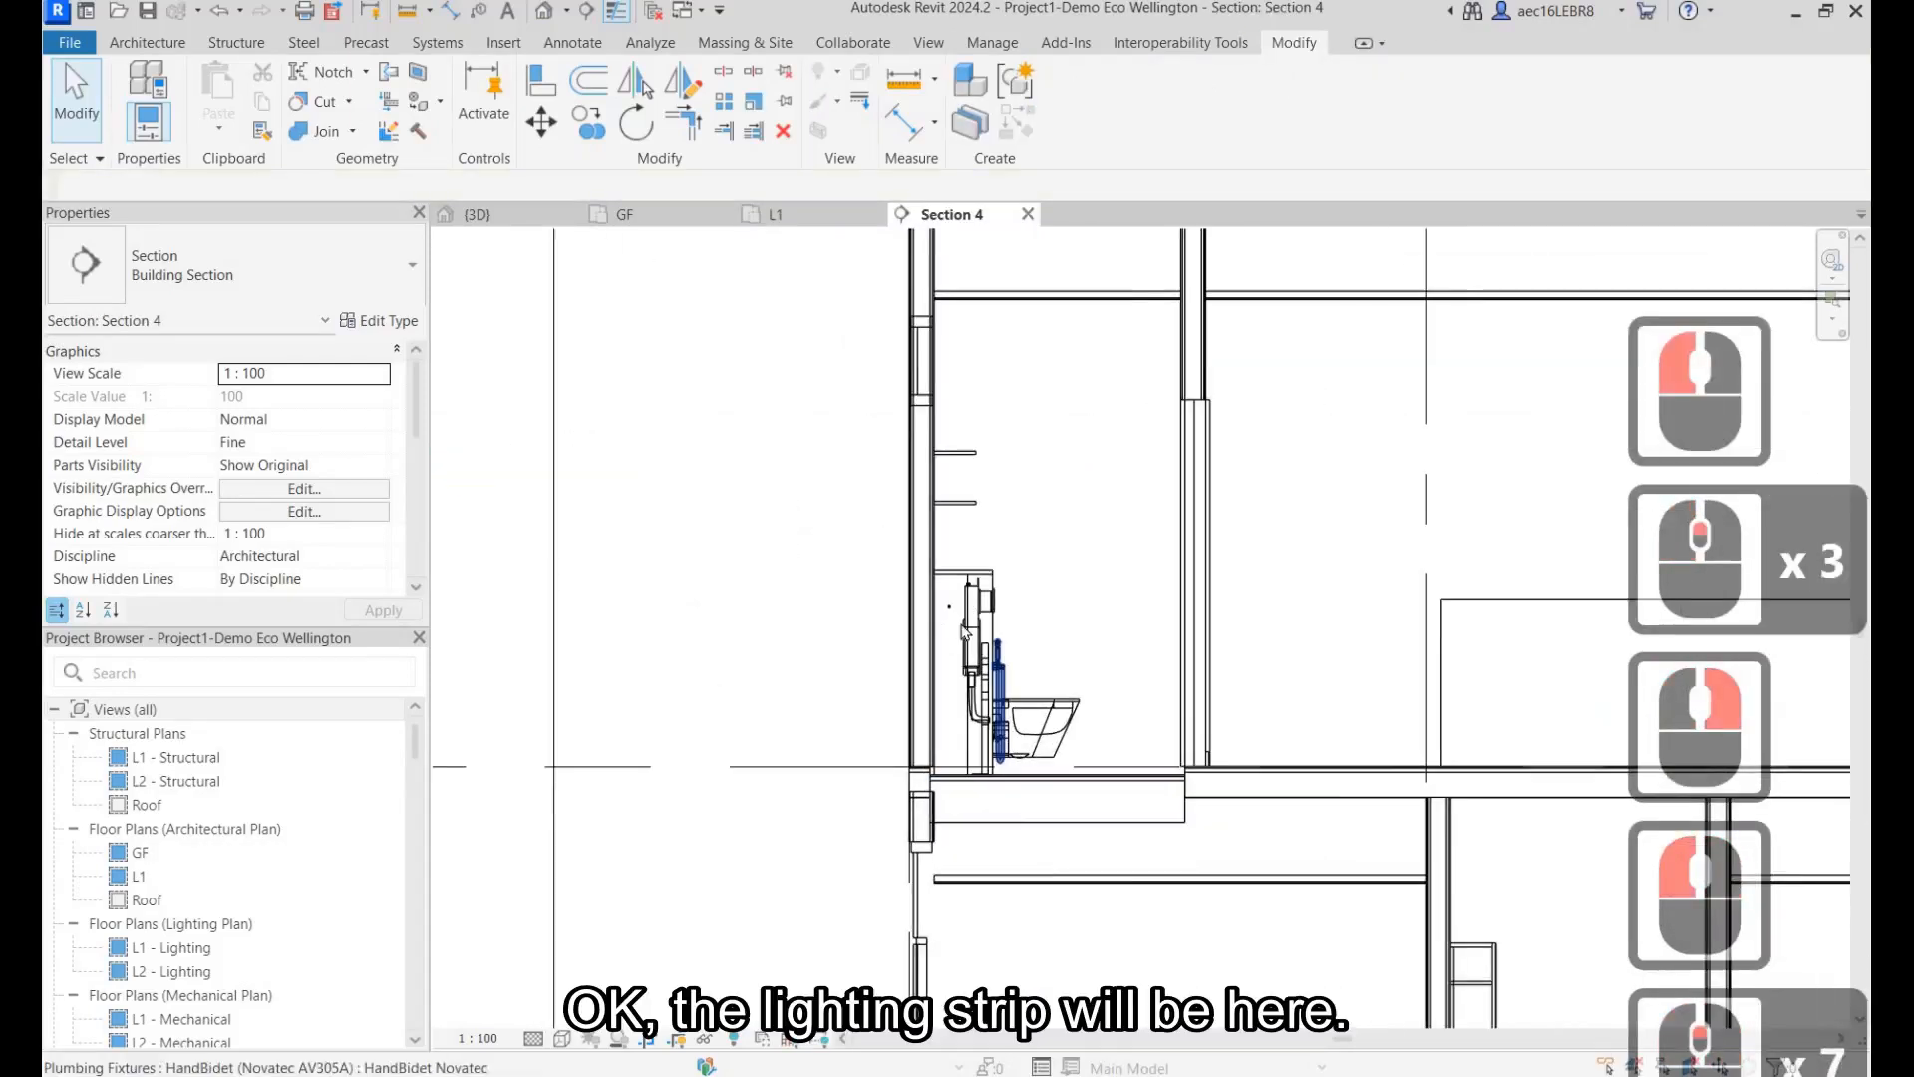
Step: Move the LED strip from behind the toilet to the underside of the lower wall shelf, against the wall
click(974, 598)
scroll(961, 614, up, 8)
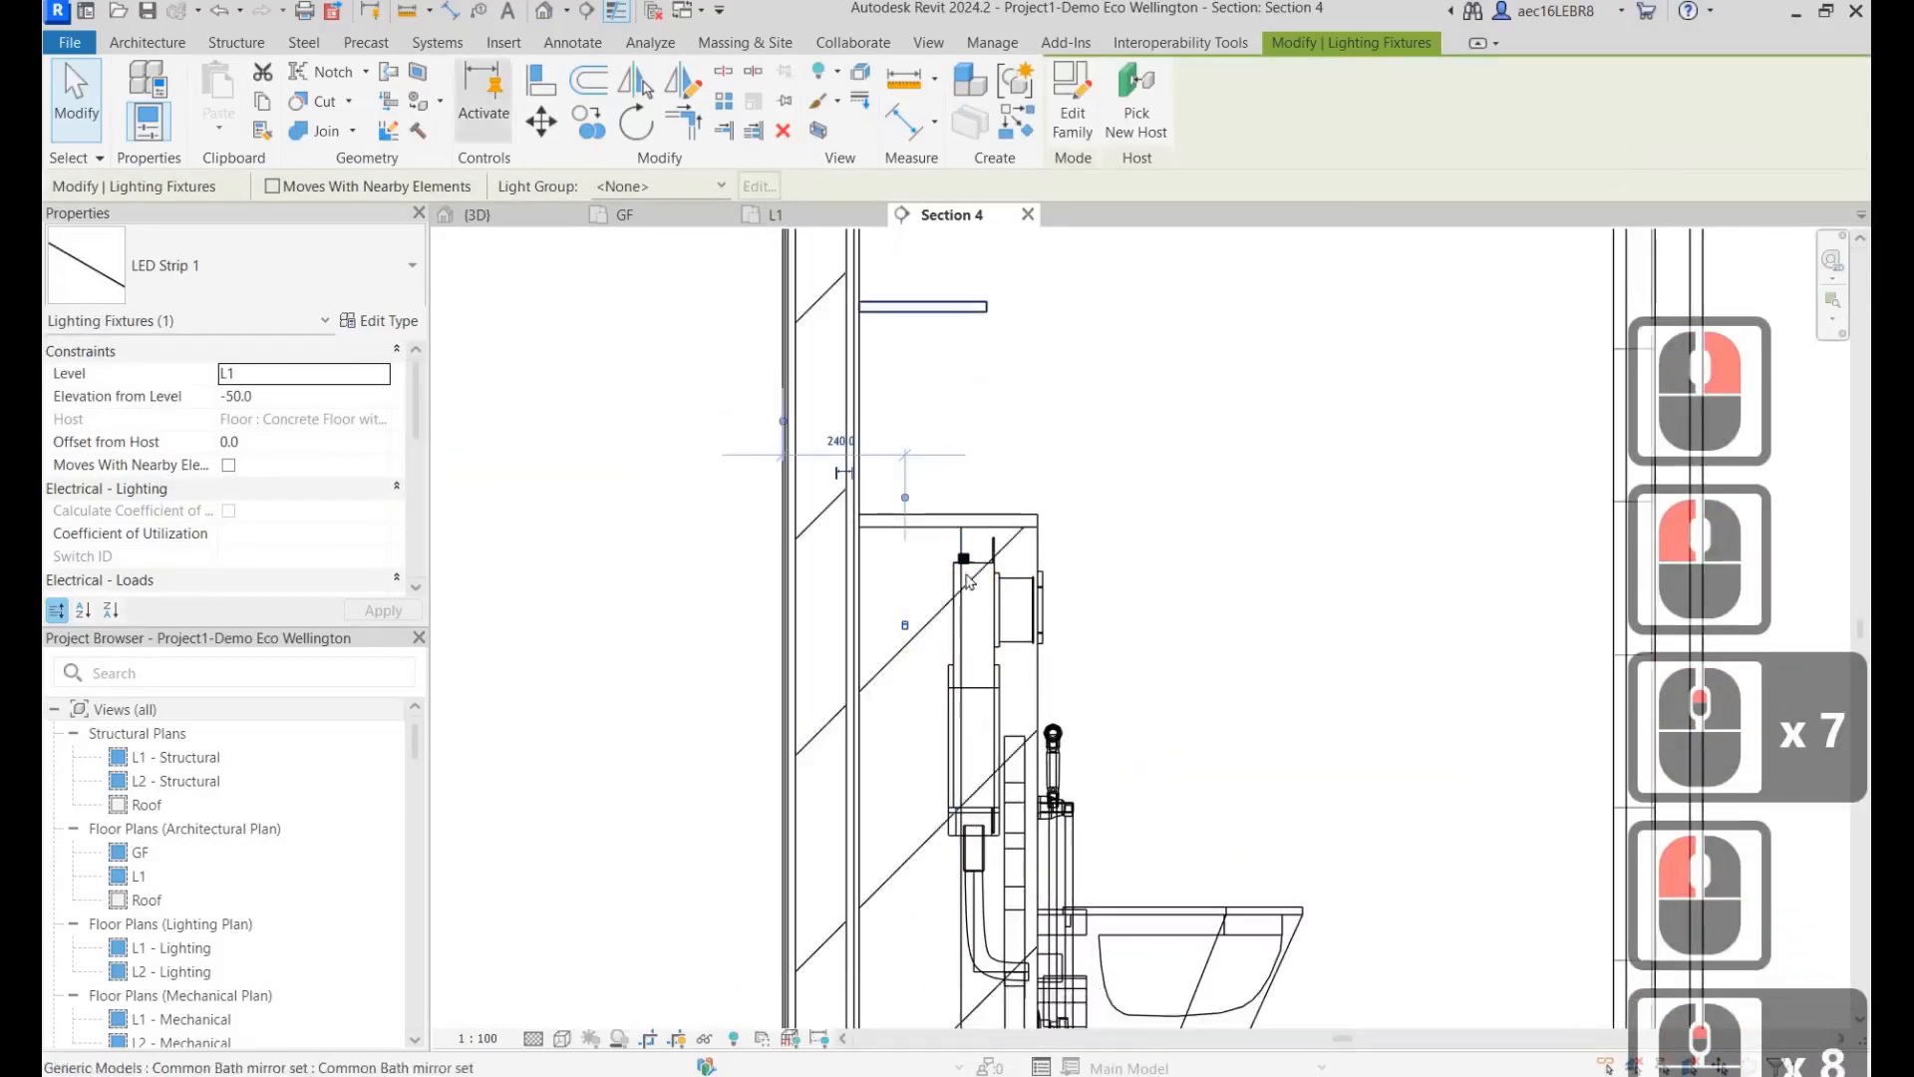
scroll(911, 563, down, 4)
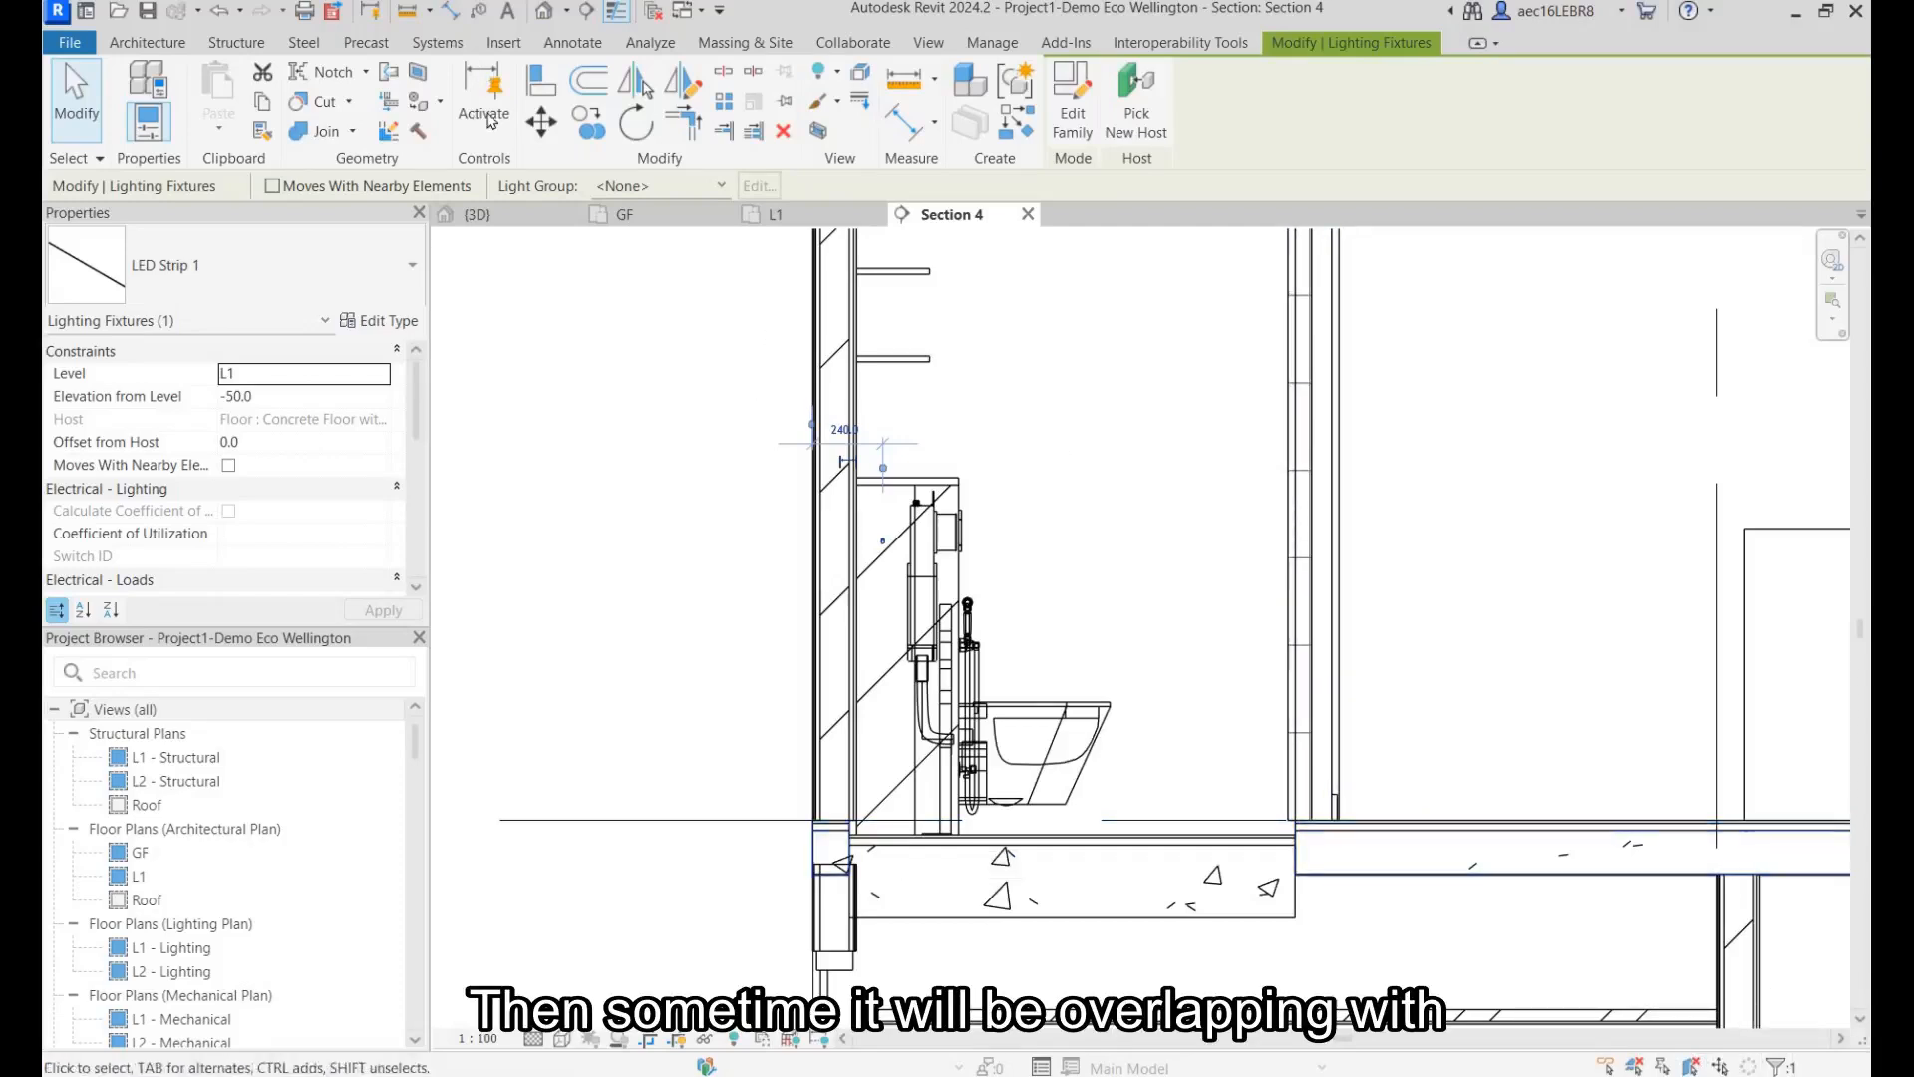
key(m)
key(v)
click(863, 504)
scroll(895, 543, up, 5)
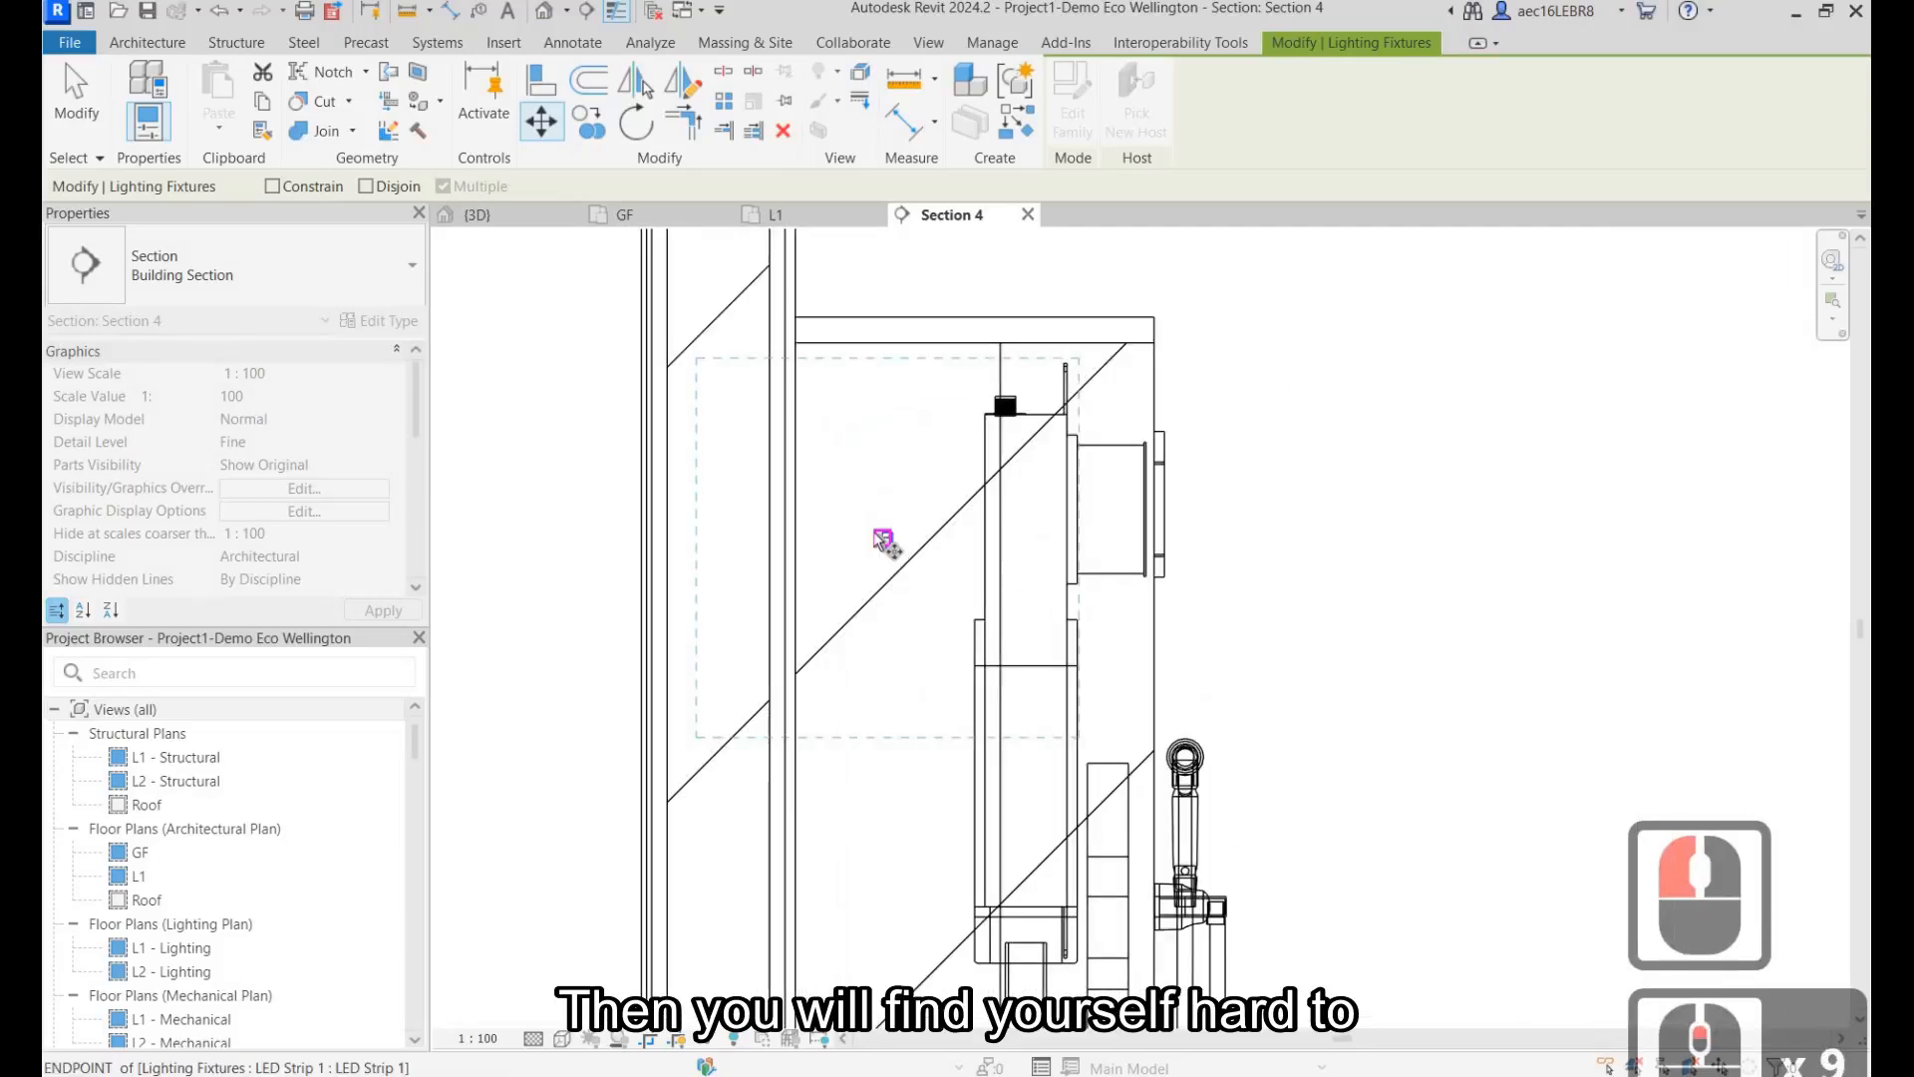
click(882, 535)
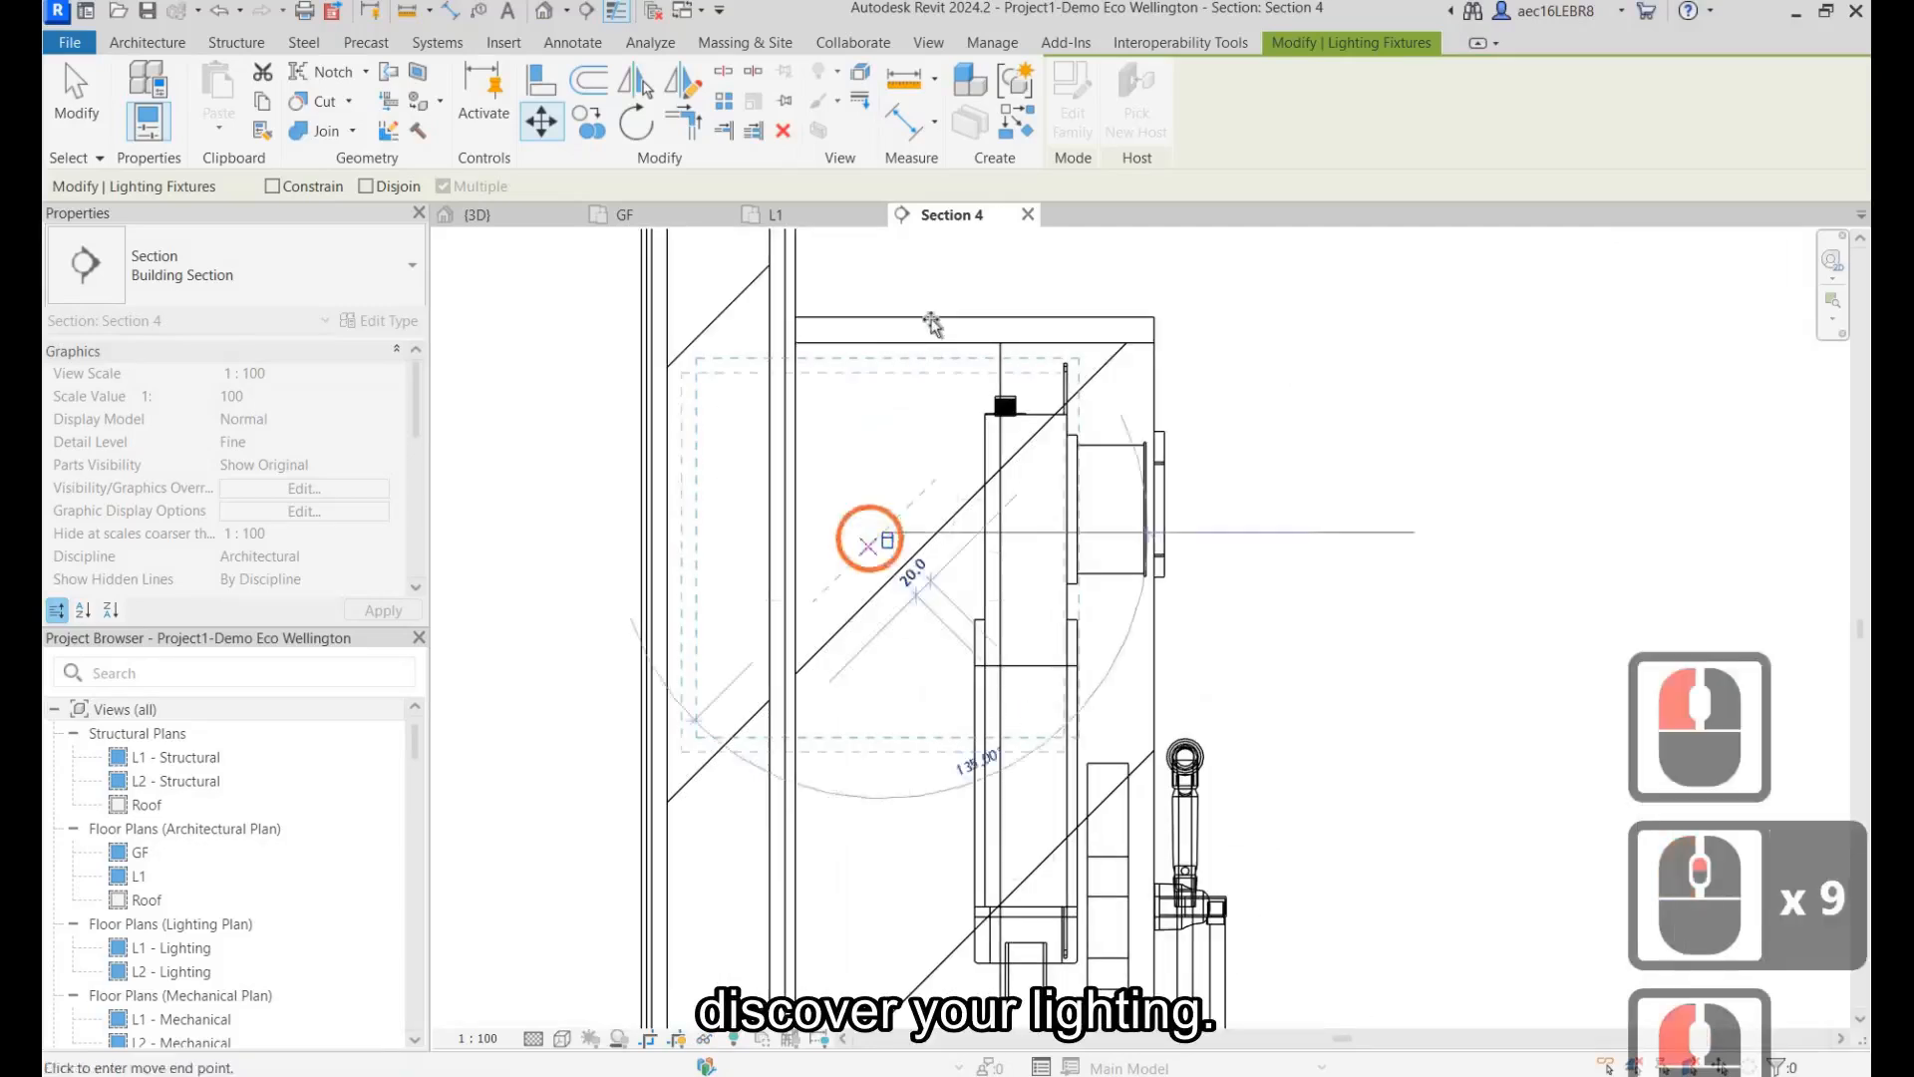
scroll(1027, 706, down, 4)
scroll(953, 542, up, 7)
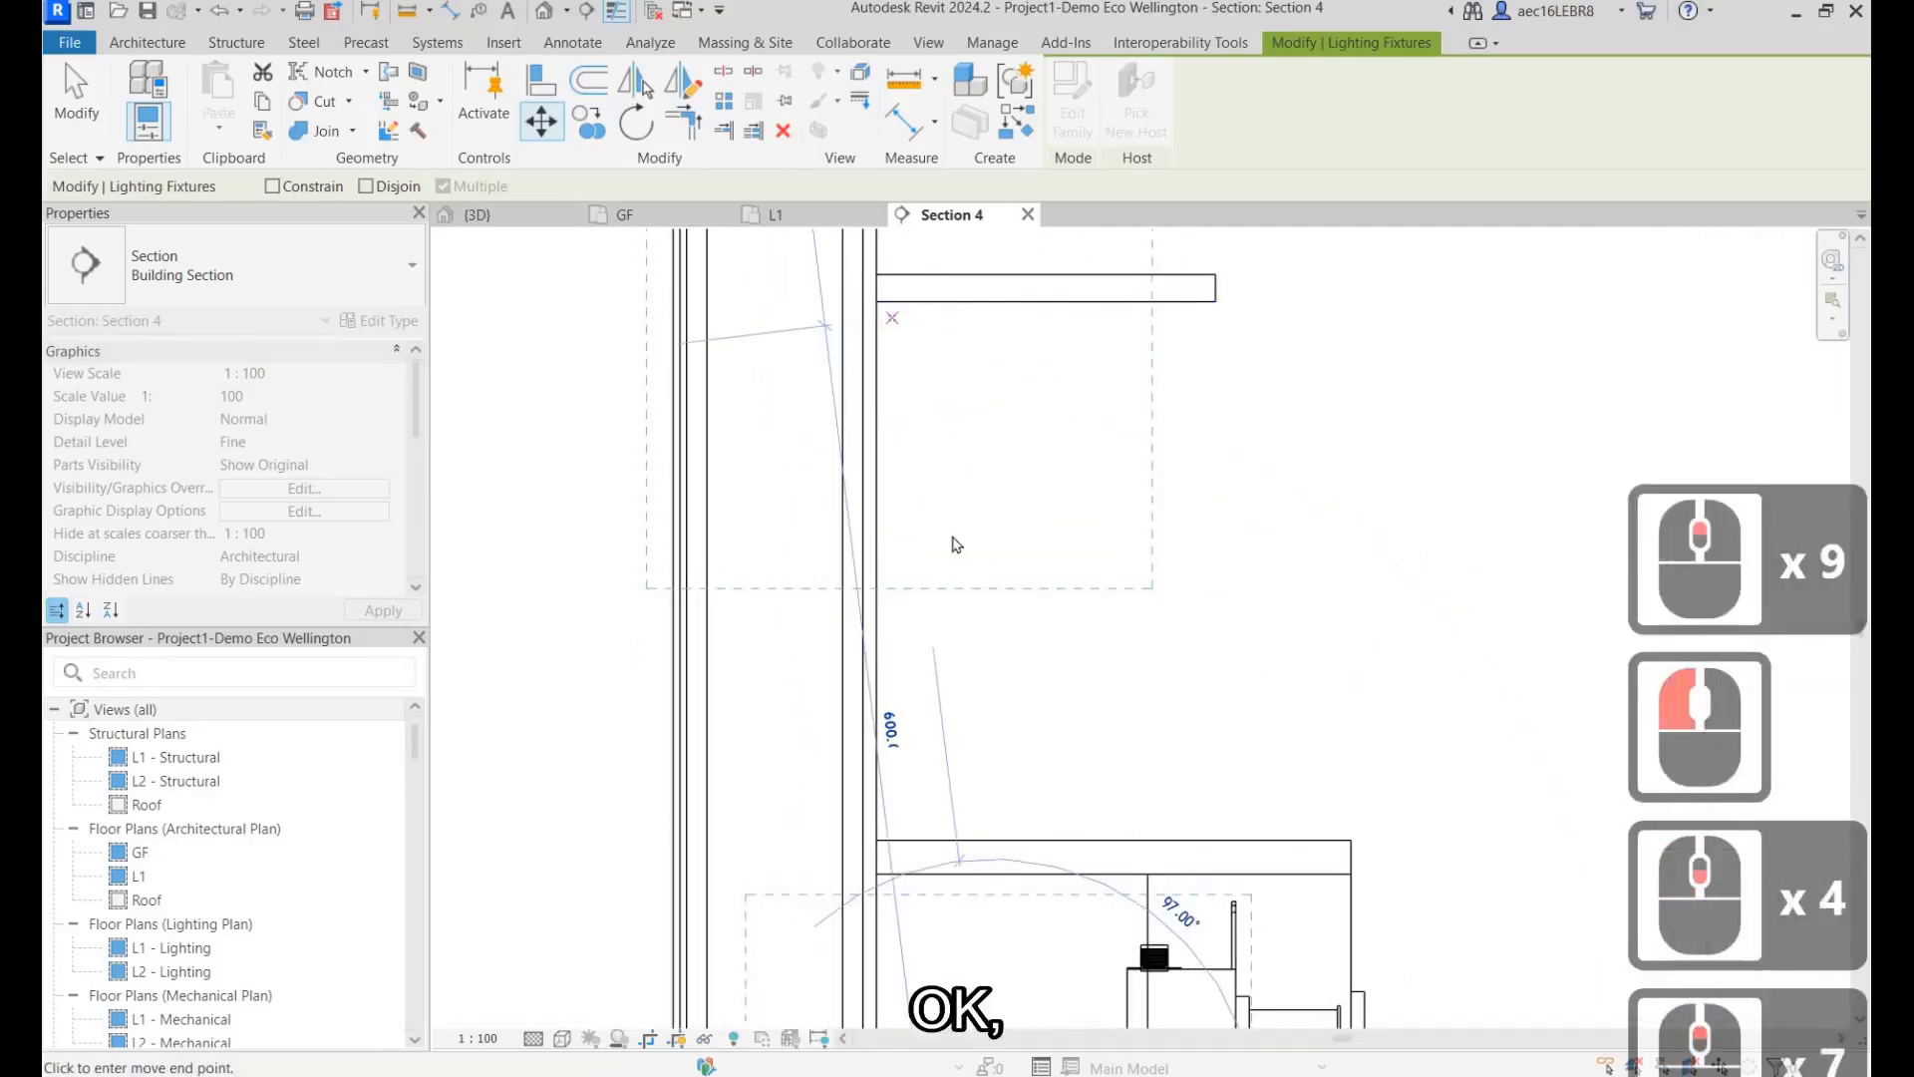
click(876, 299)
scroll(949, 549, down, 5)
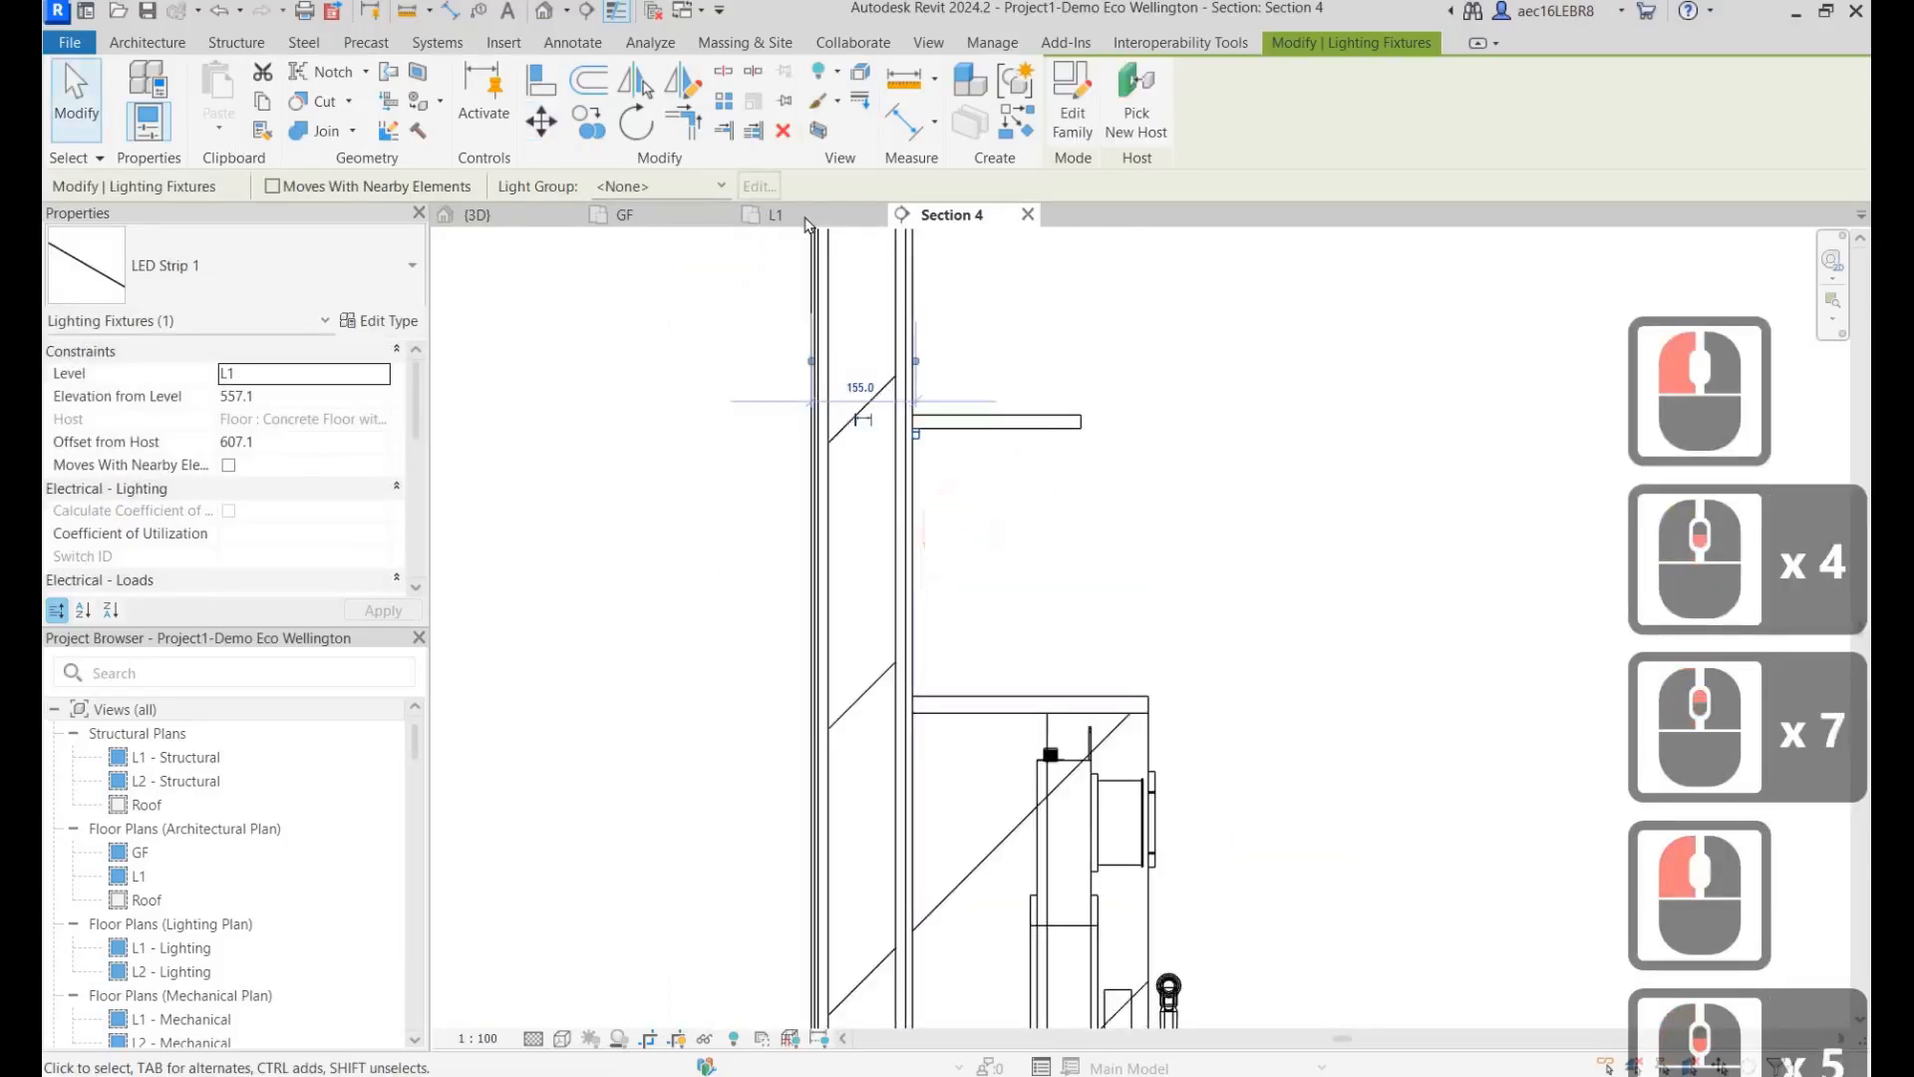
Step: Rotate the building section line on the L1 floor plan by 90 degrees
click(774, 214)
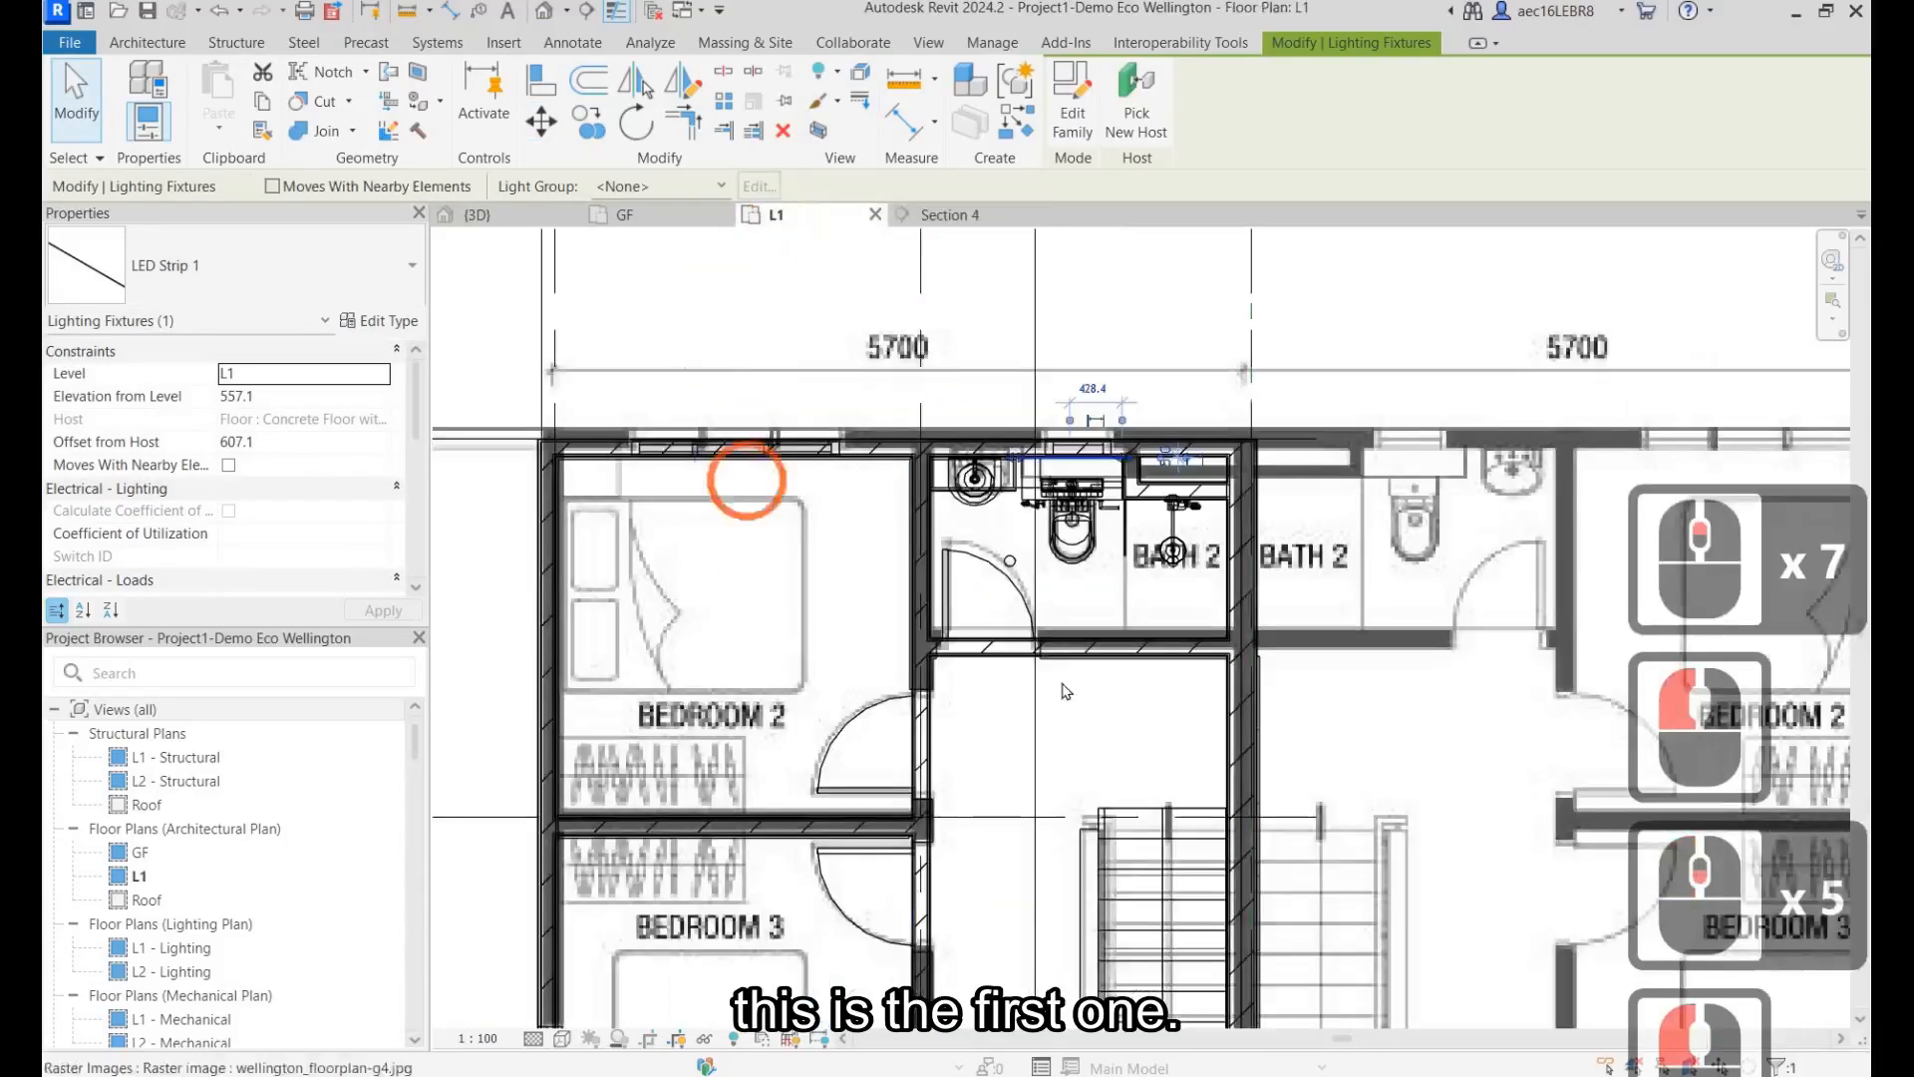
key(Escape)
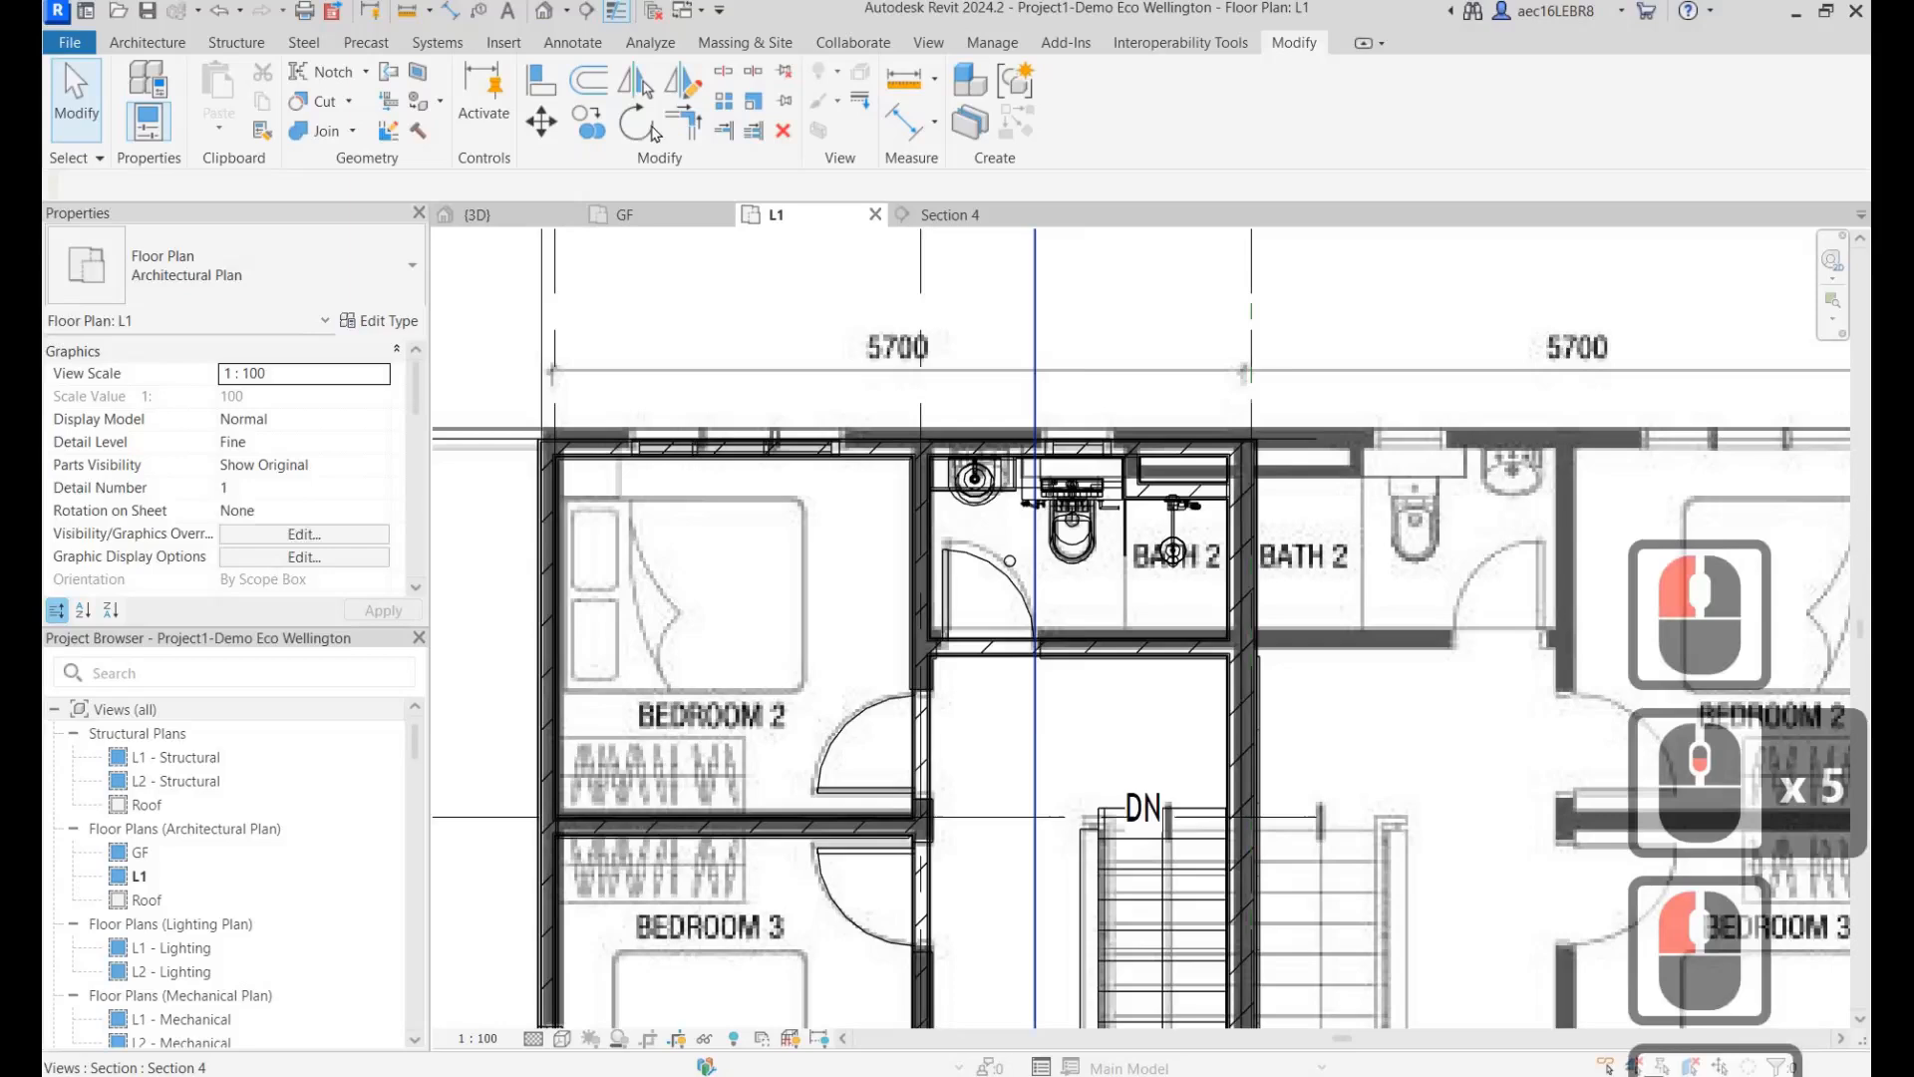
click(1037, 735)
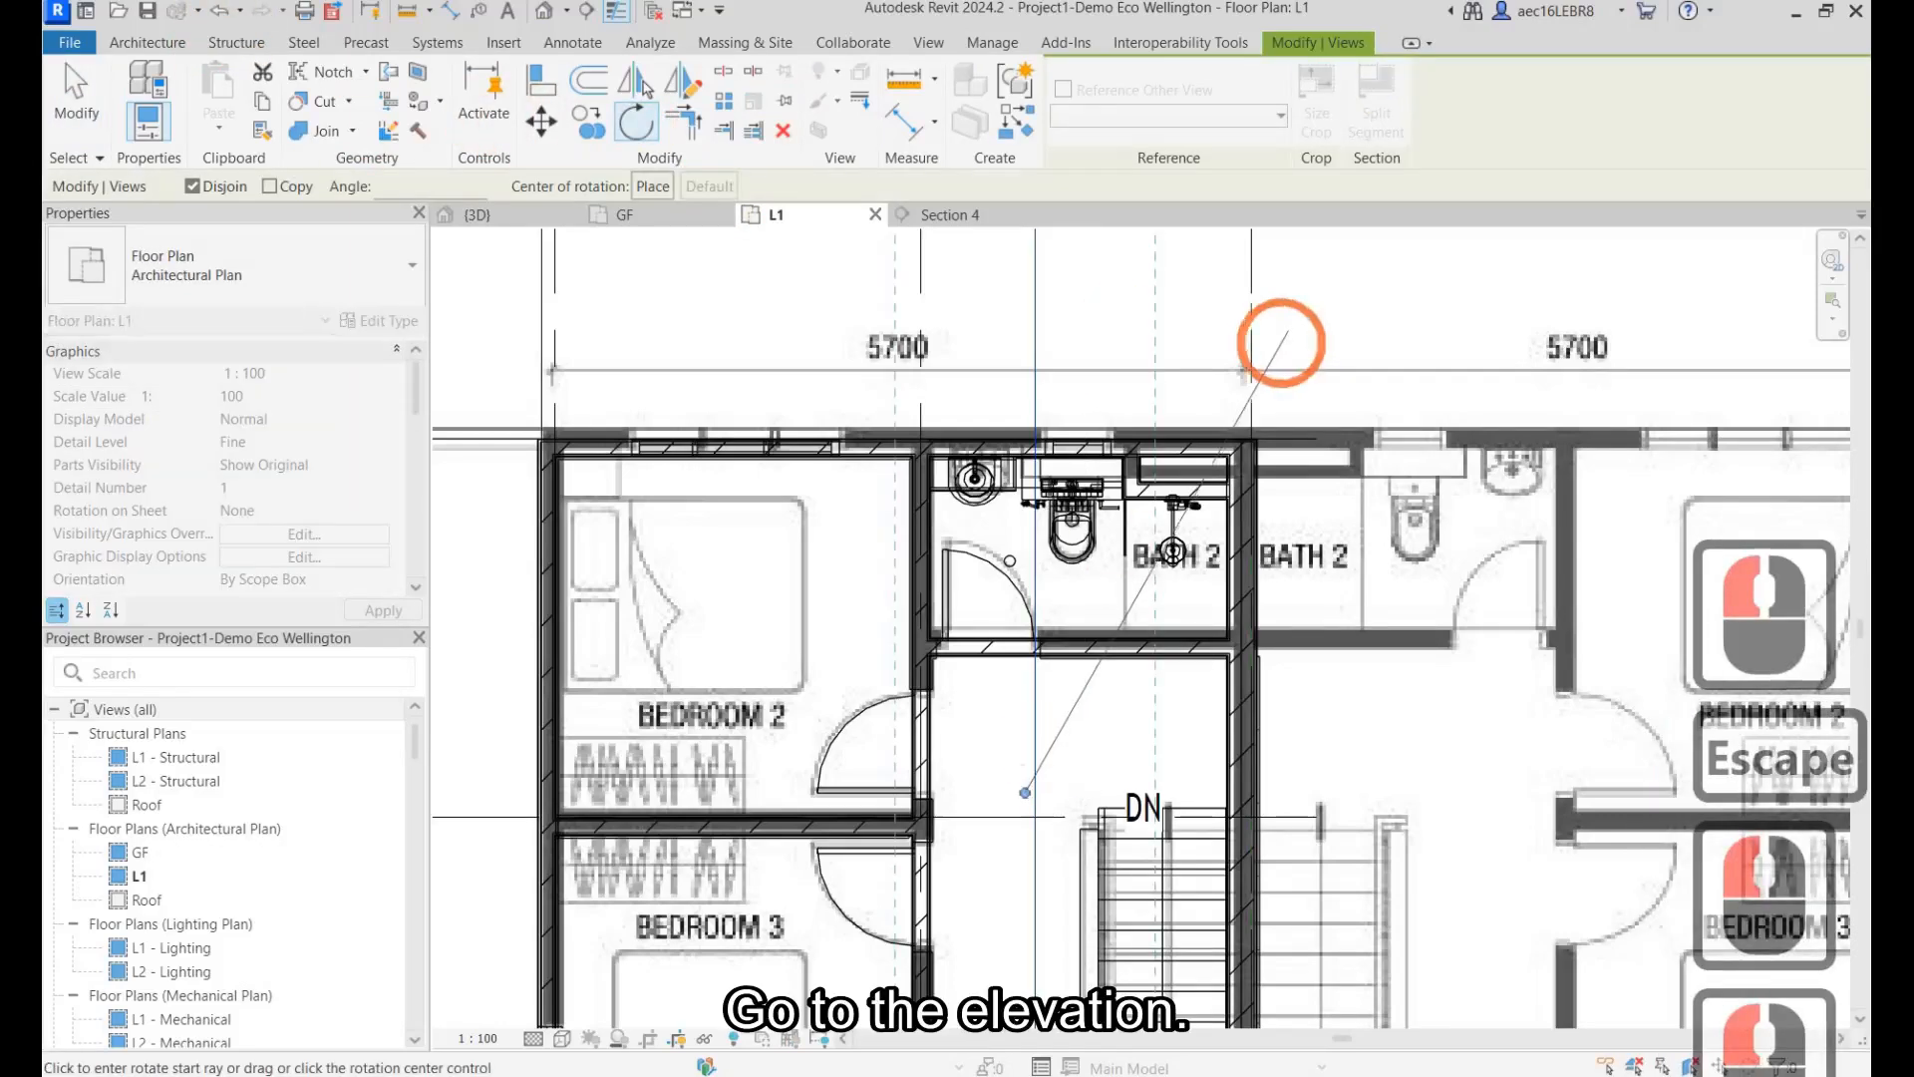
click(1239, 322)
text(90)
key(Return)
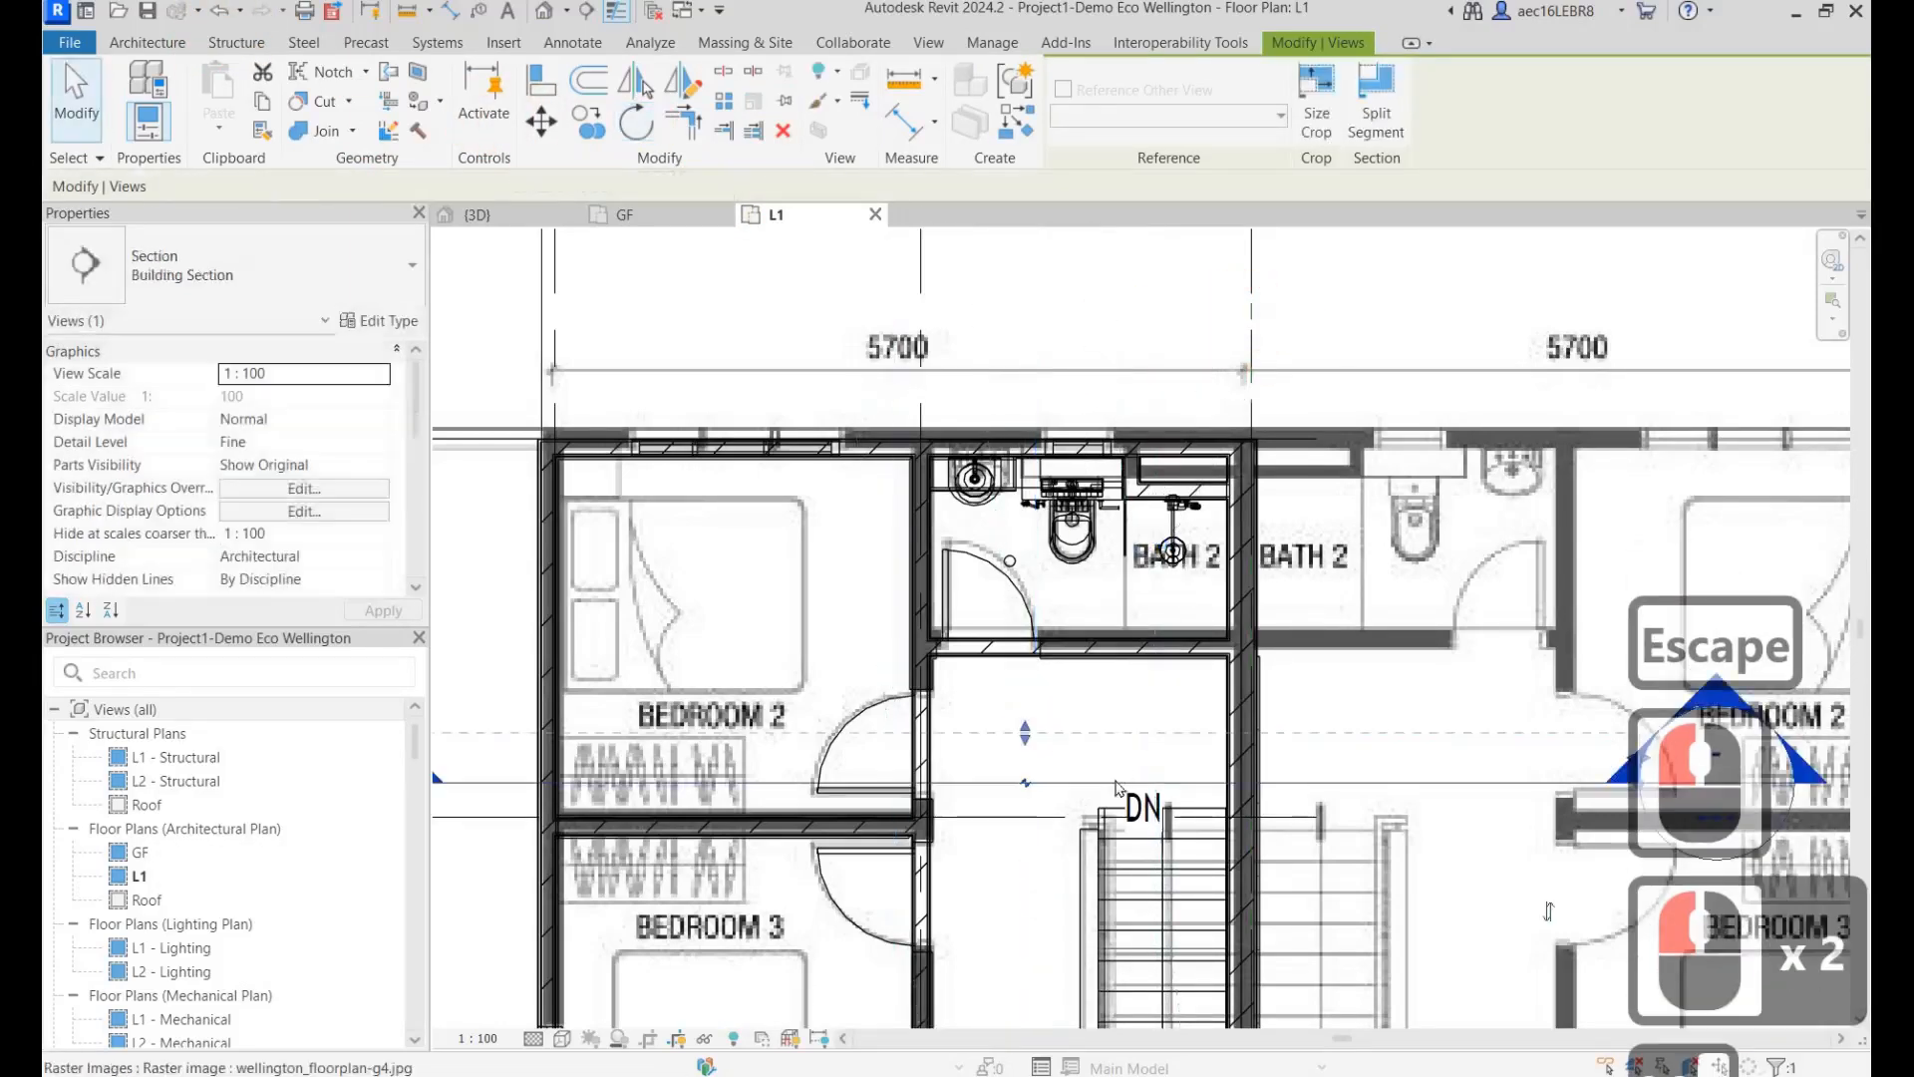
Step: Move the section line across Bath 2 in front of the toilet, adjust its view depth to the outer wall, and open the section view
drag(1092, 782, 1082, 541)
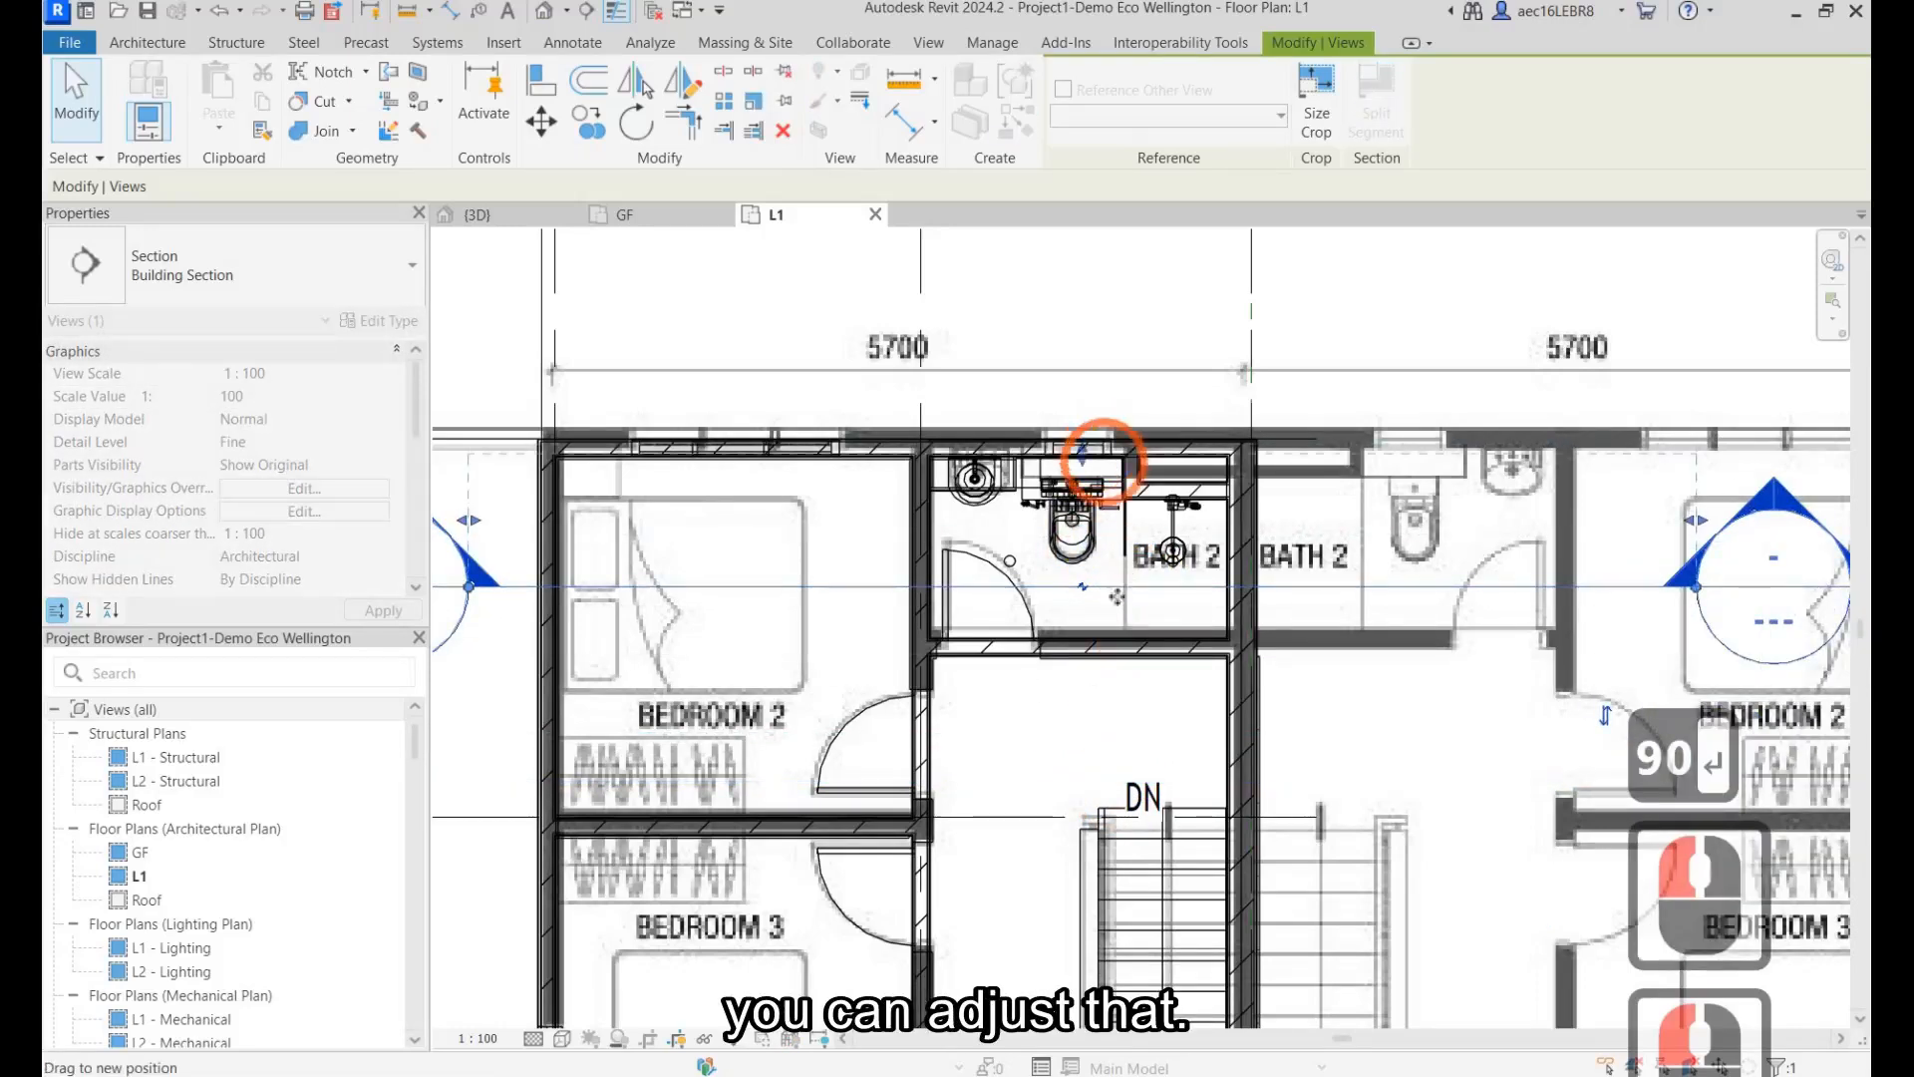
drag(1104, 461, 1104, 460)
right_click(1123, 588)
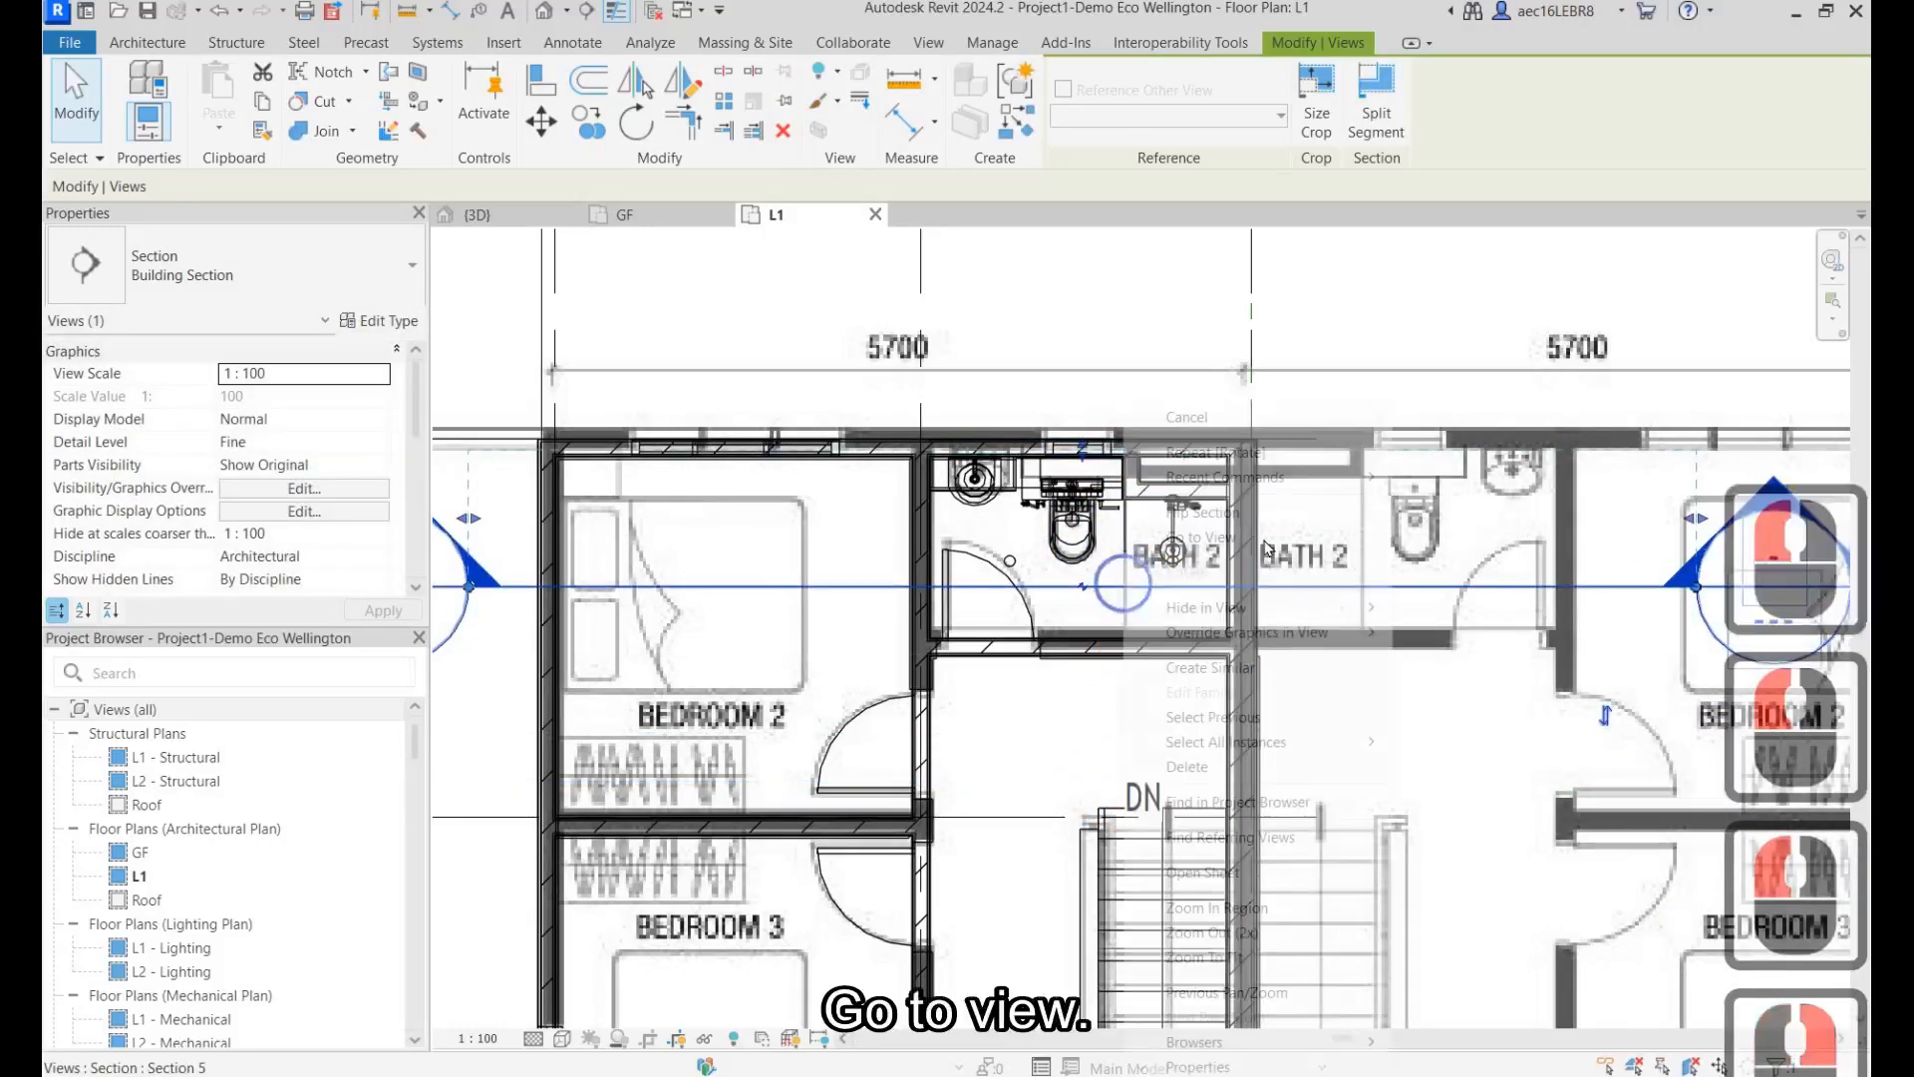
click(1262, 536)
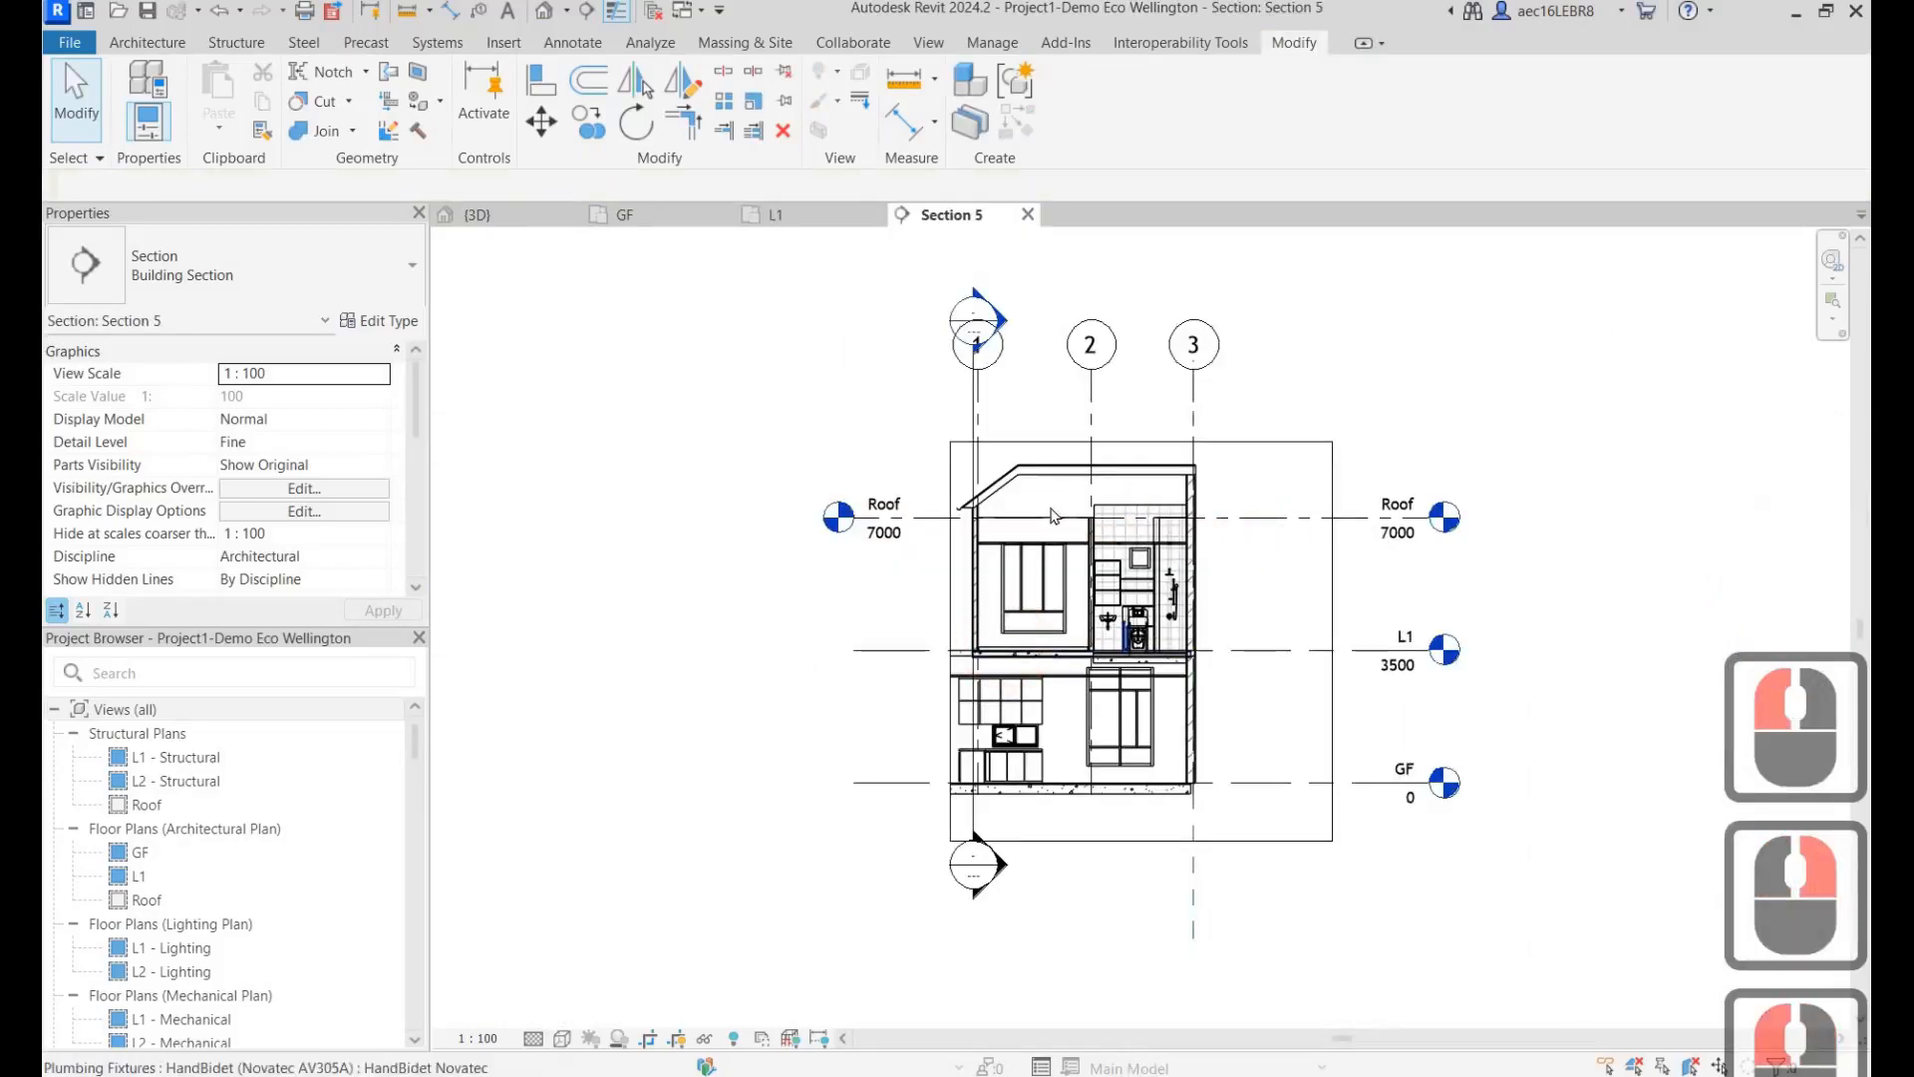
Step: Copy the LED strip under the lower shelf up to the underside of the upper shelf, with multiple copies enabled
scroll(1156, 617, up, 13)
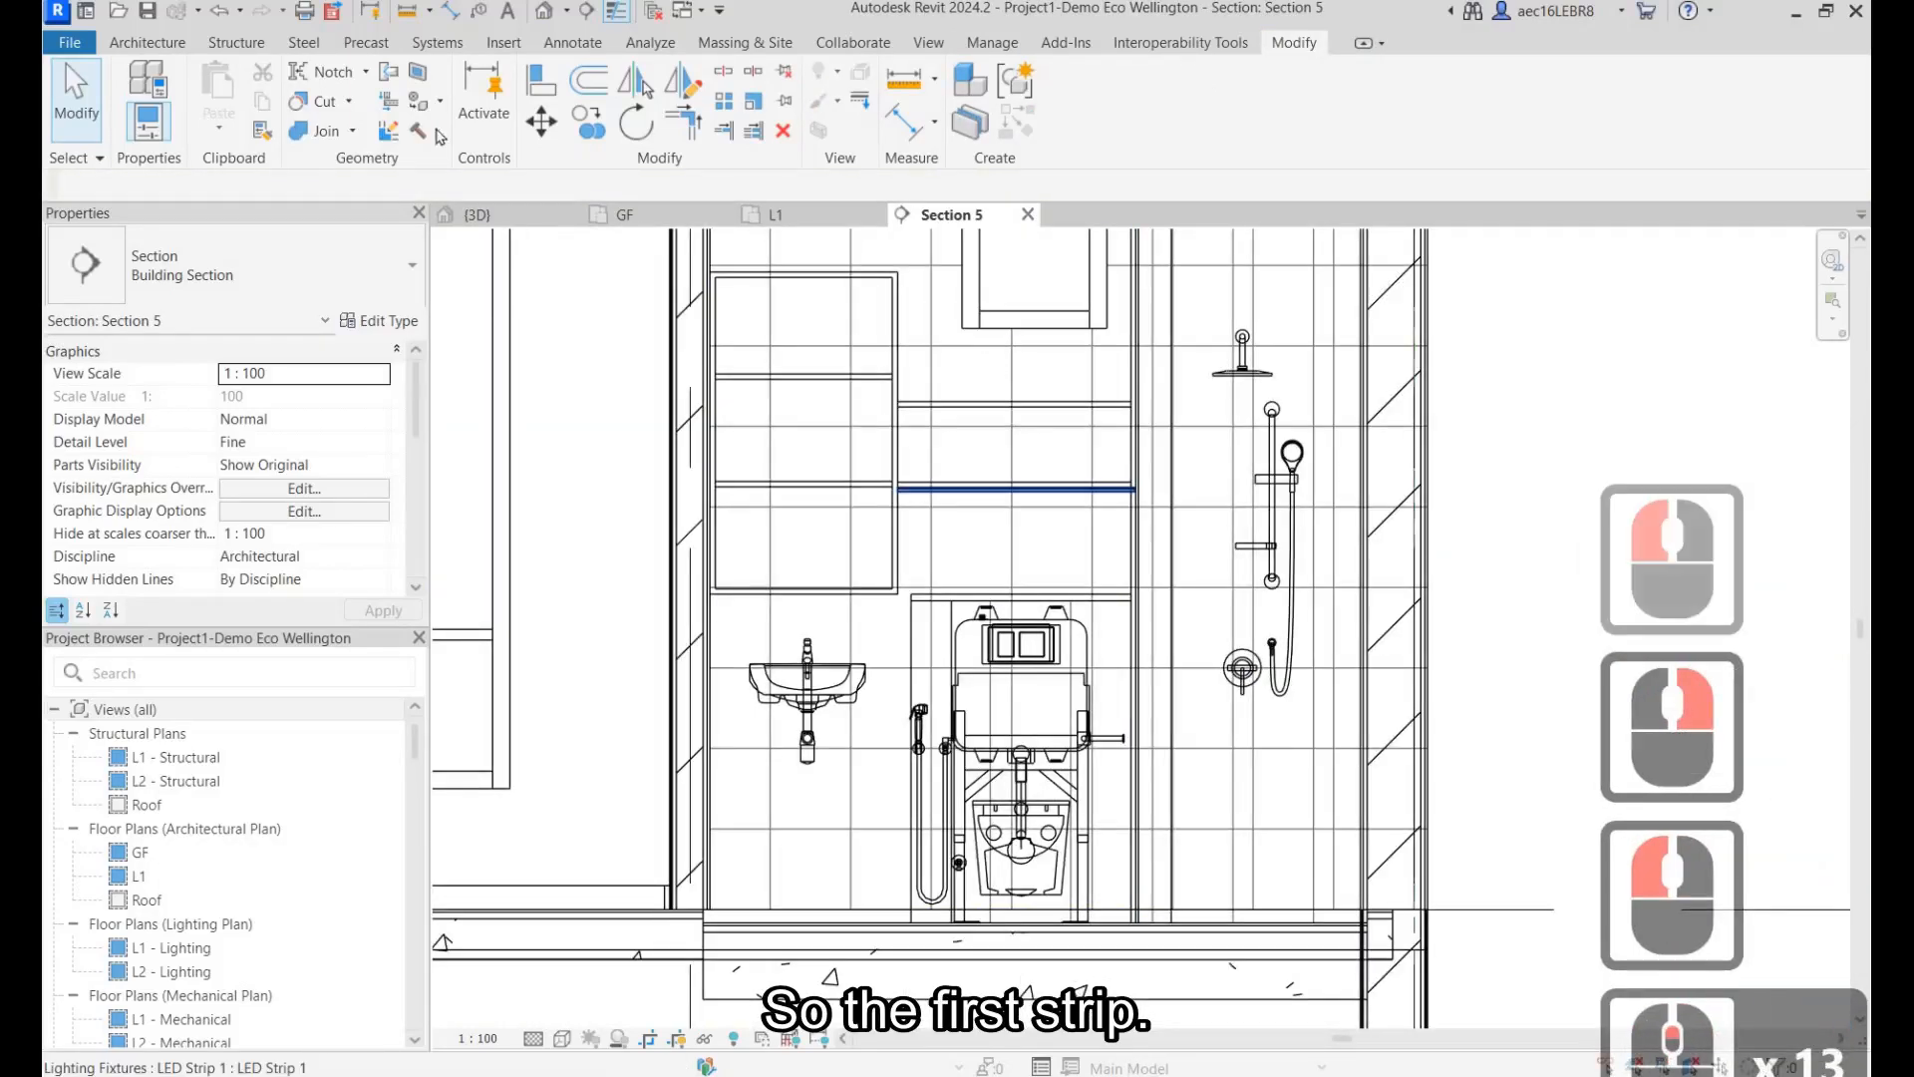
click(997, 489)
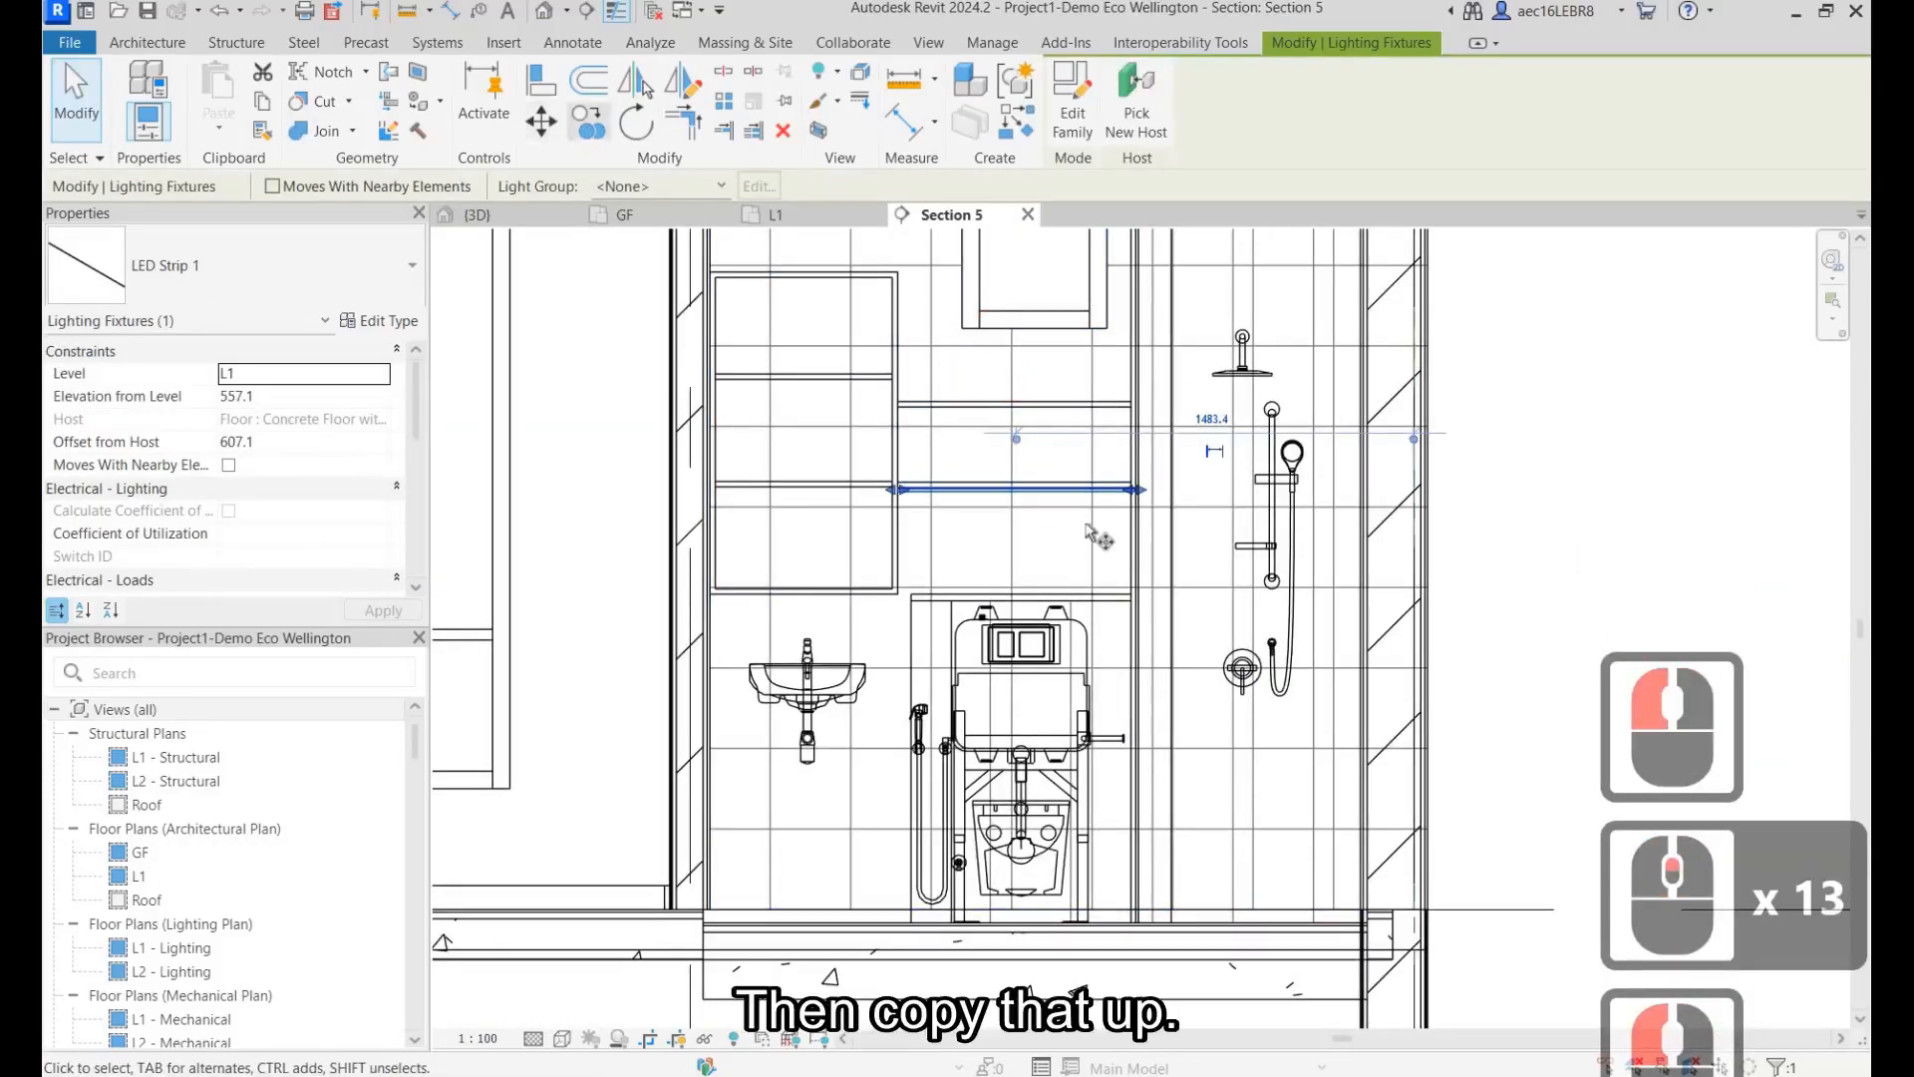
click(588, 122)
scroll(1047, 430, up, 4)
click(1082, 523)
click(1090, 389)
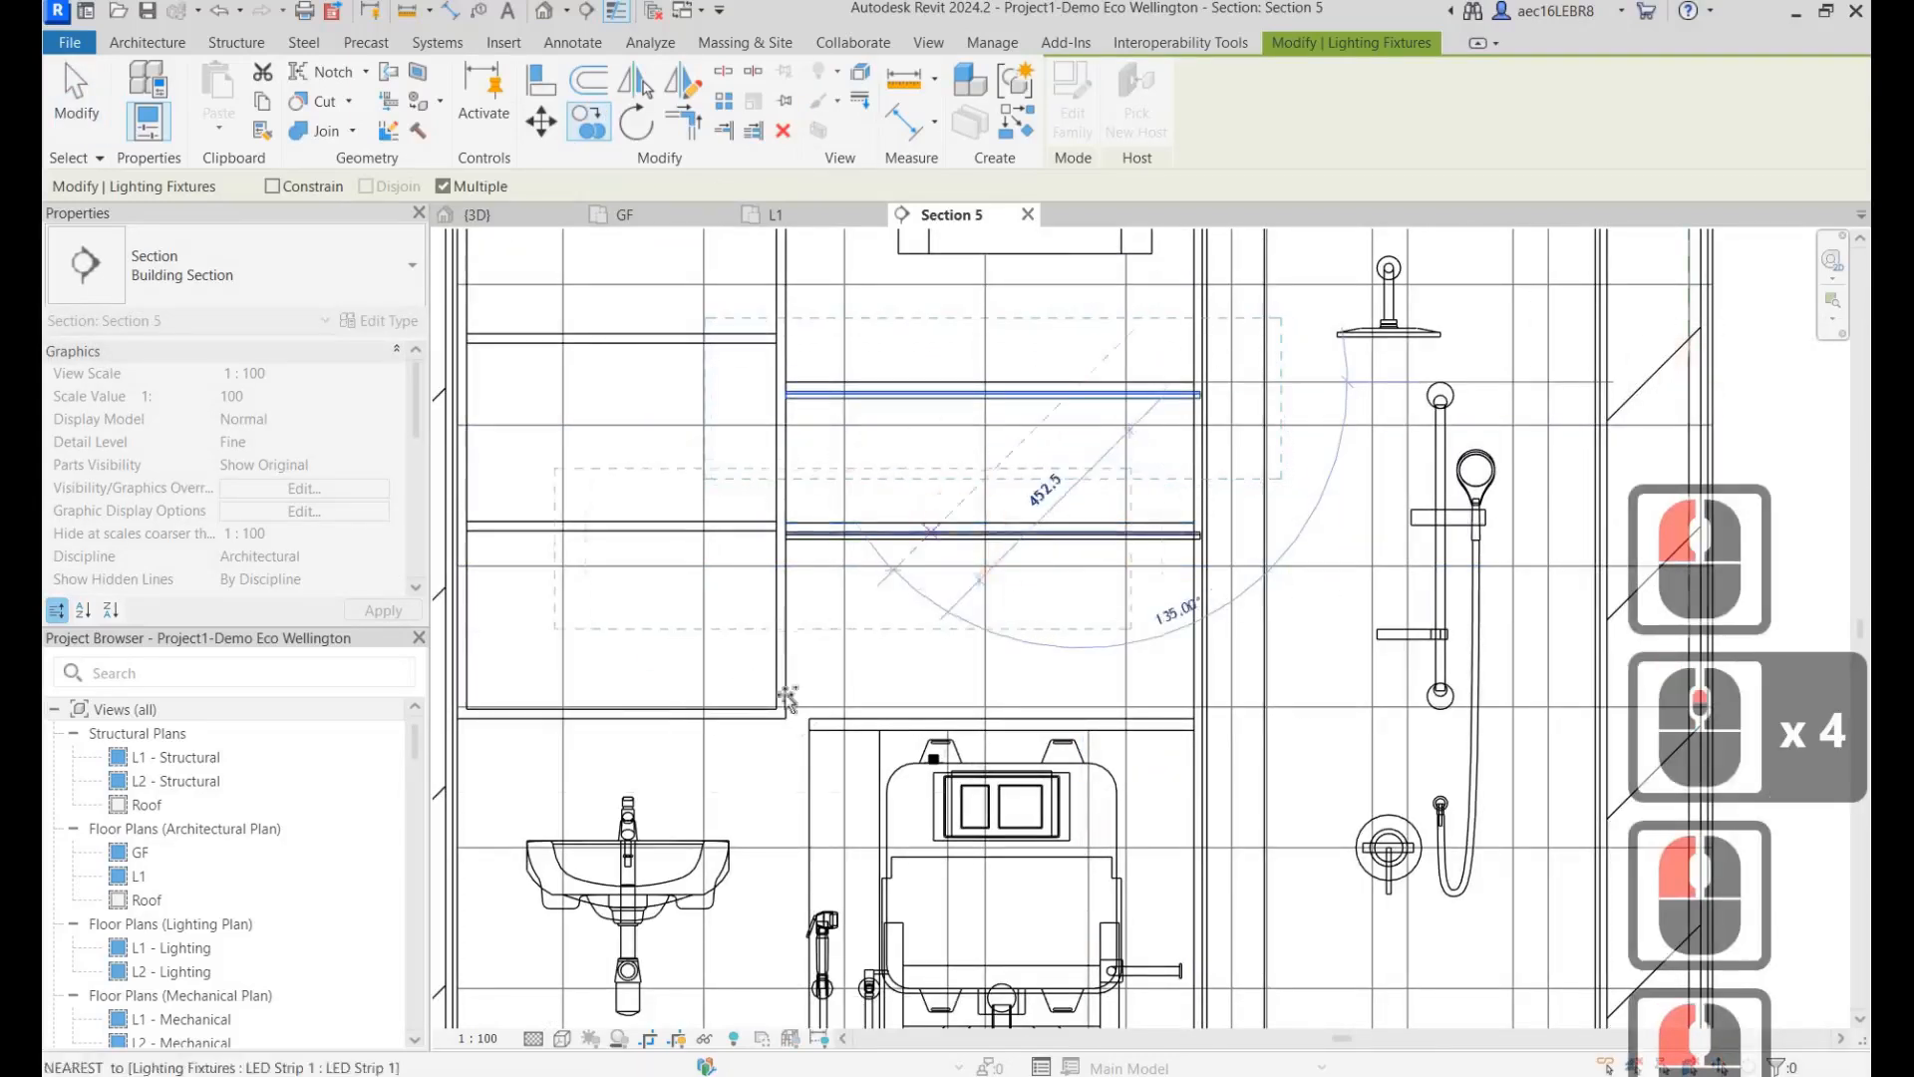
Step: Place another copy of the LED strip below the cabinet above the washbasin and finish copying
click(652, 711)
scroll(1094, 634, down, 3)
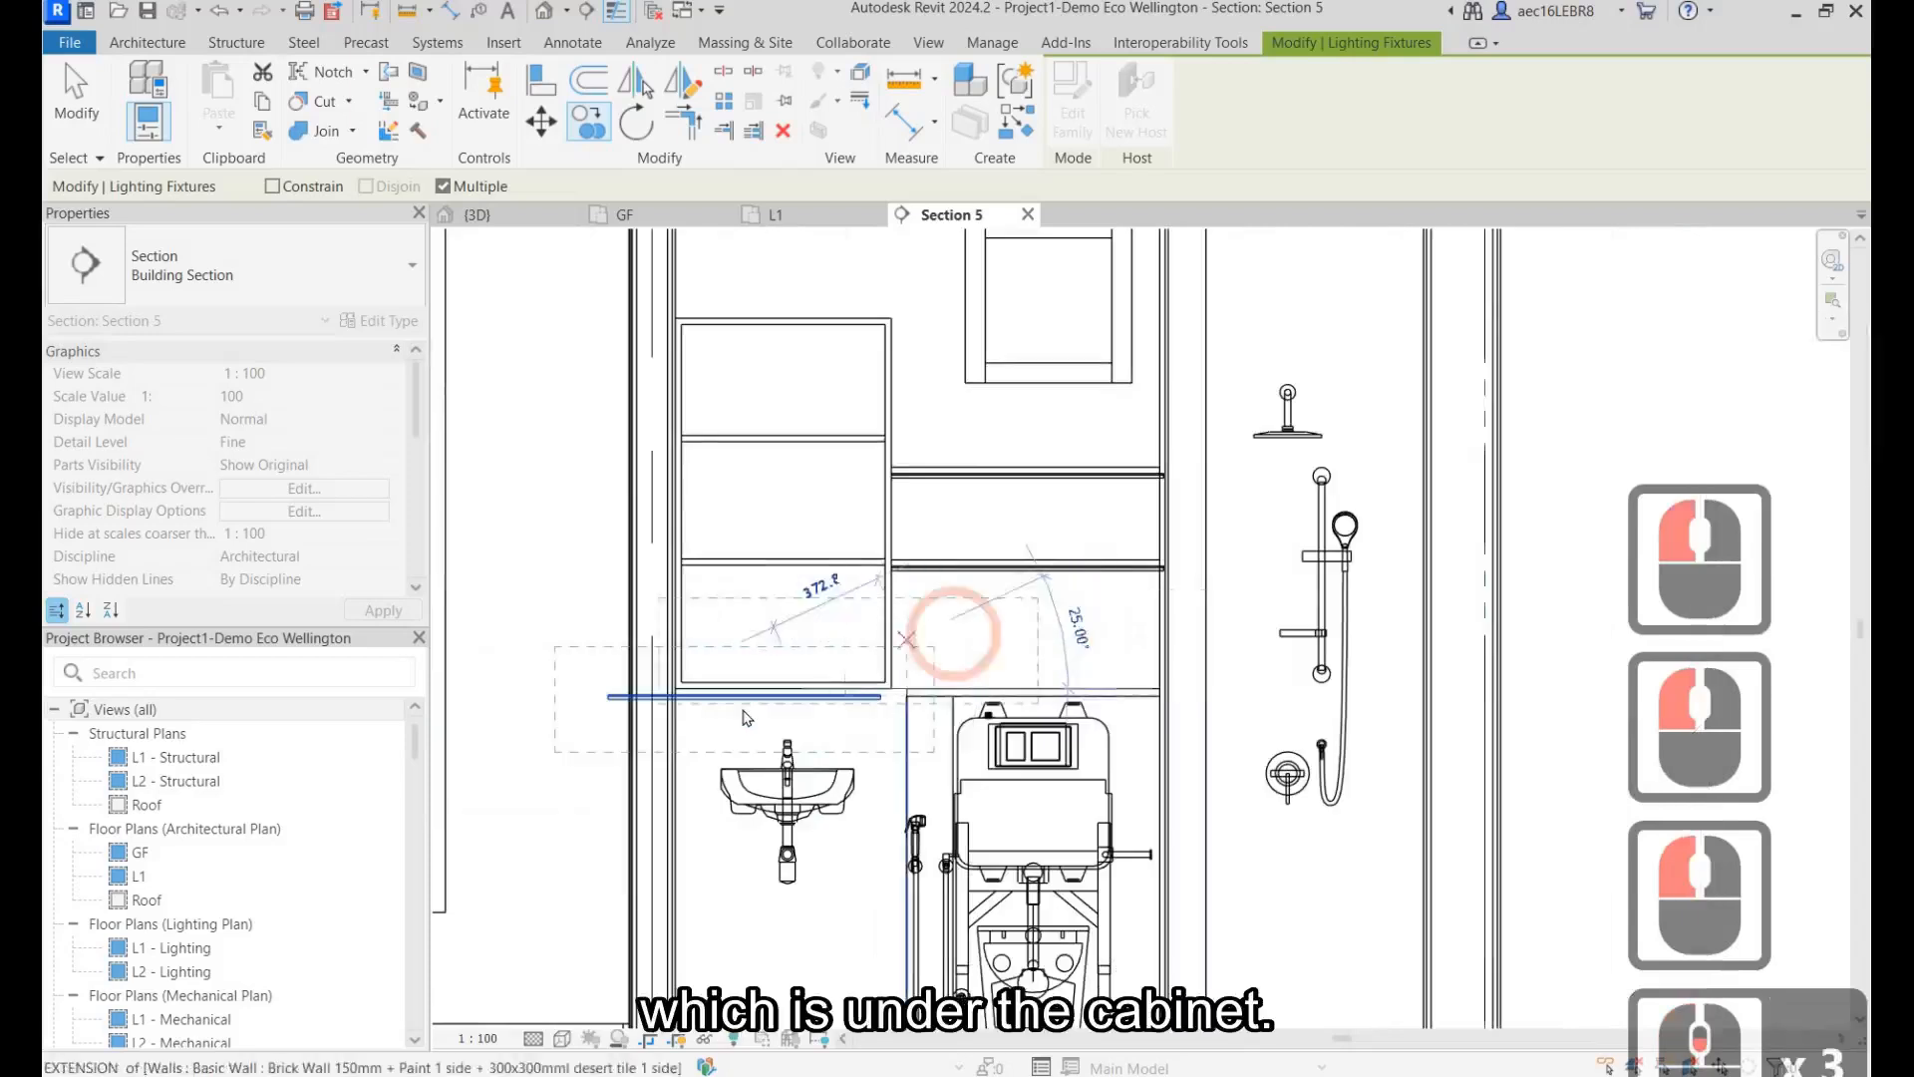
key(Escape)
key(Escape)
key(Escape)
Step: Adjust both ends of the LED strip below the cabinet to match the cabinet's width
click(698, 688)
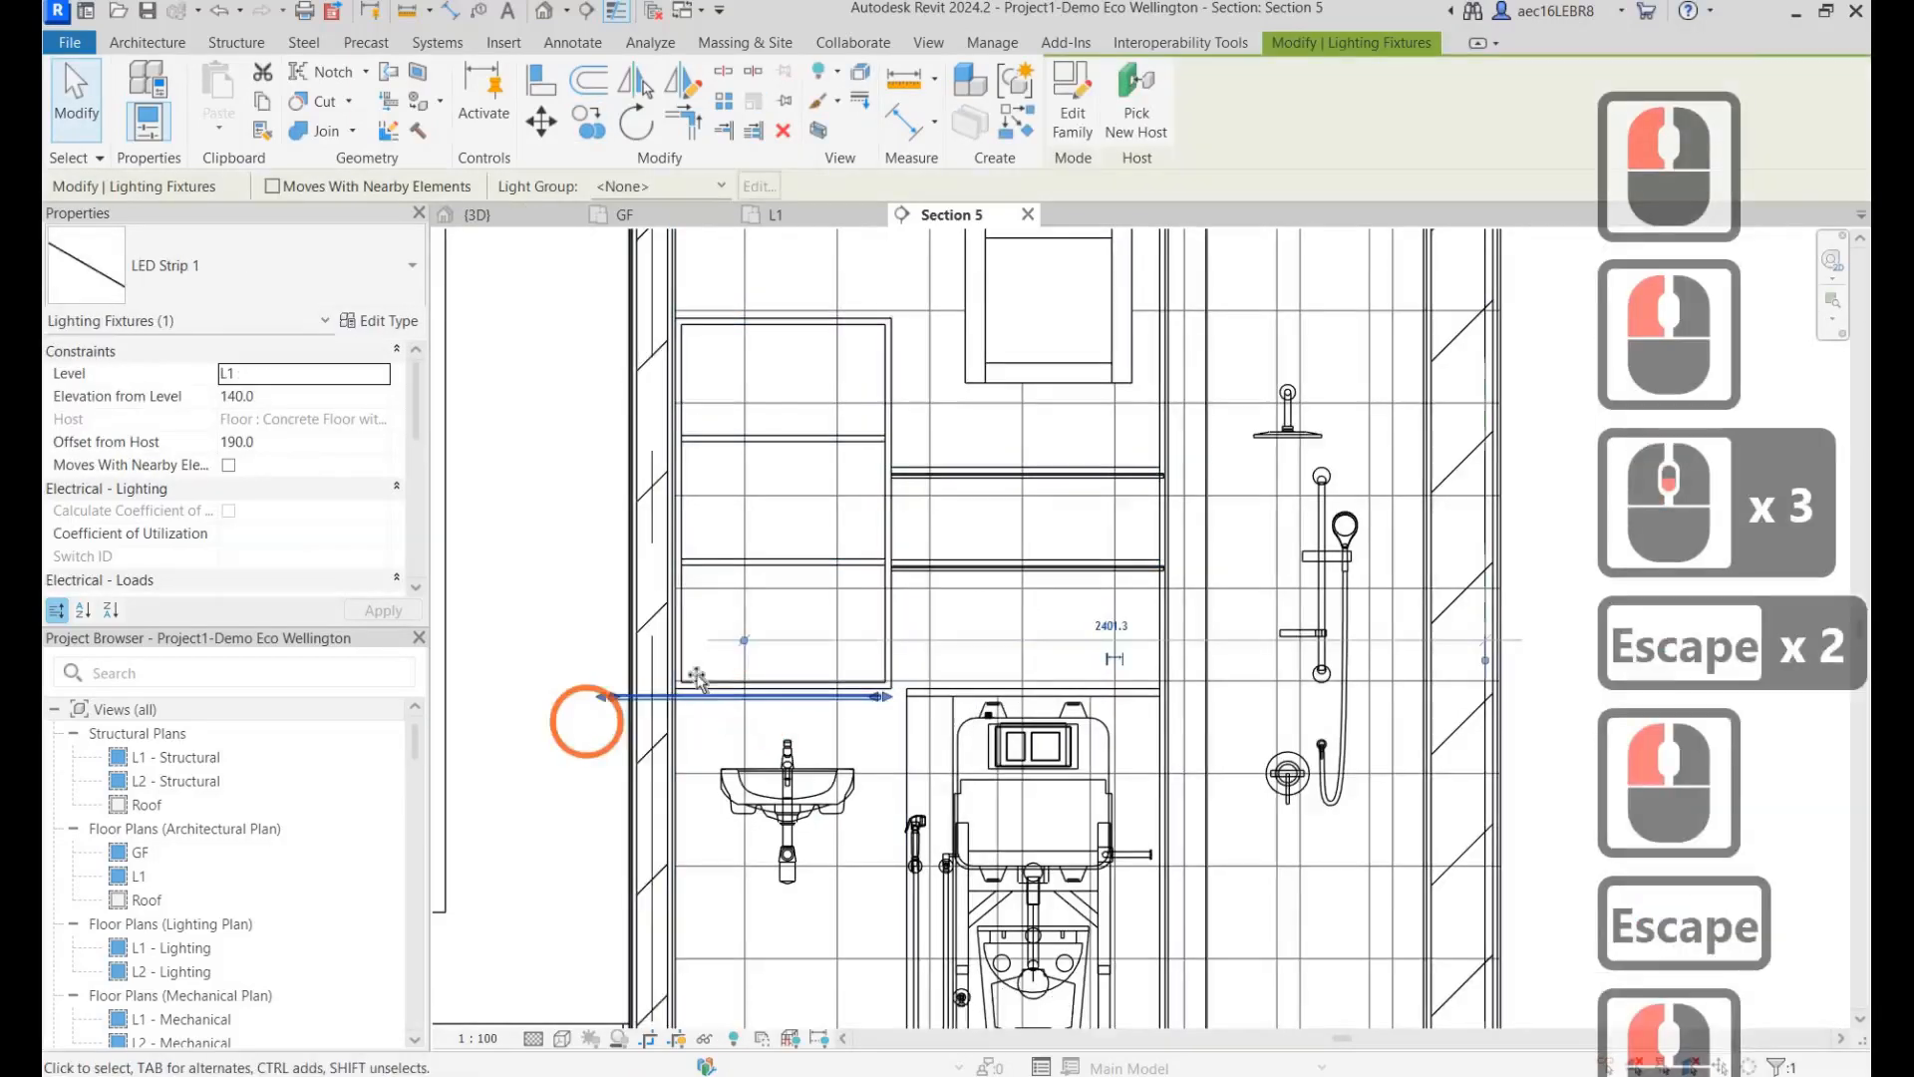
scroll(586, 721, up, 5)
drag(621, 673, 773, 678)
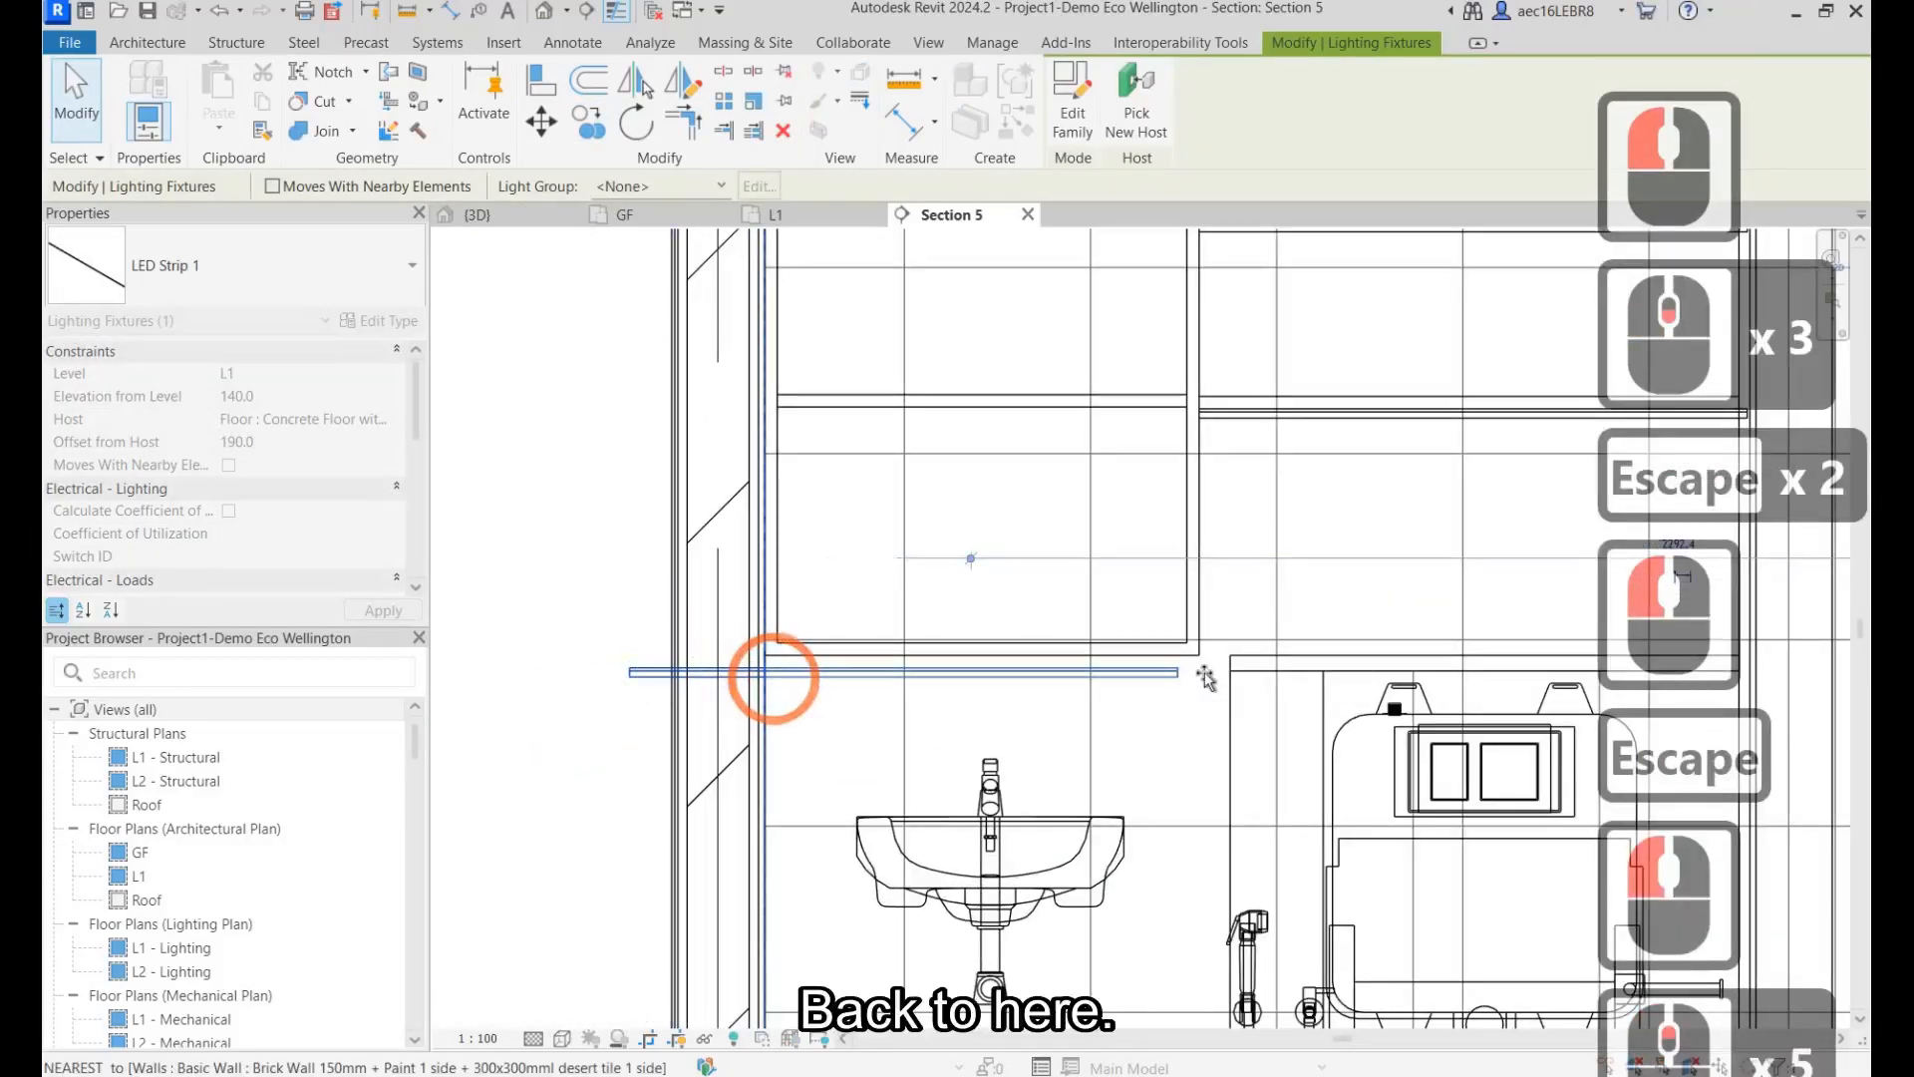
drag(1180, 674, 1205, 674)
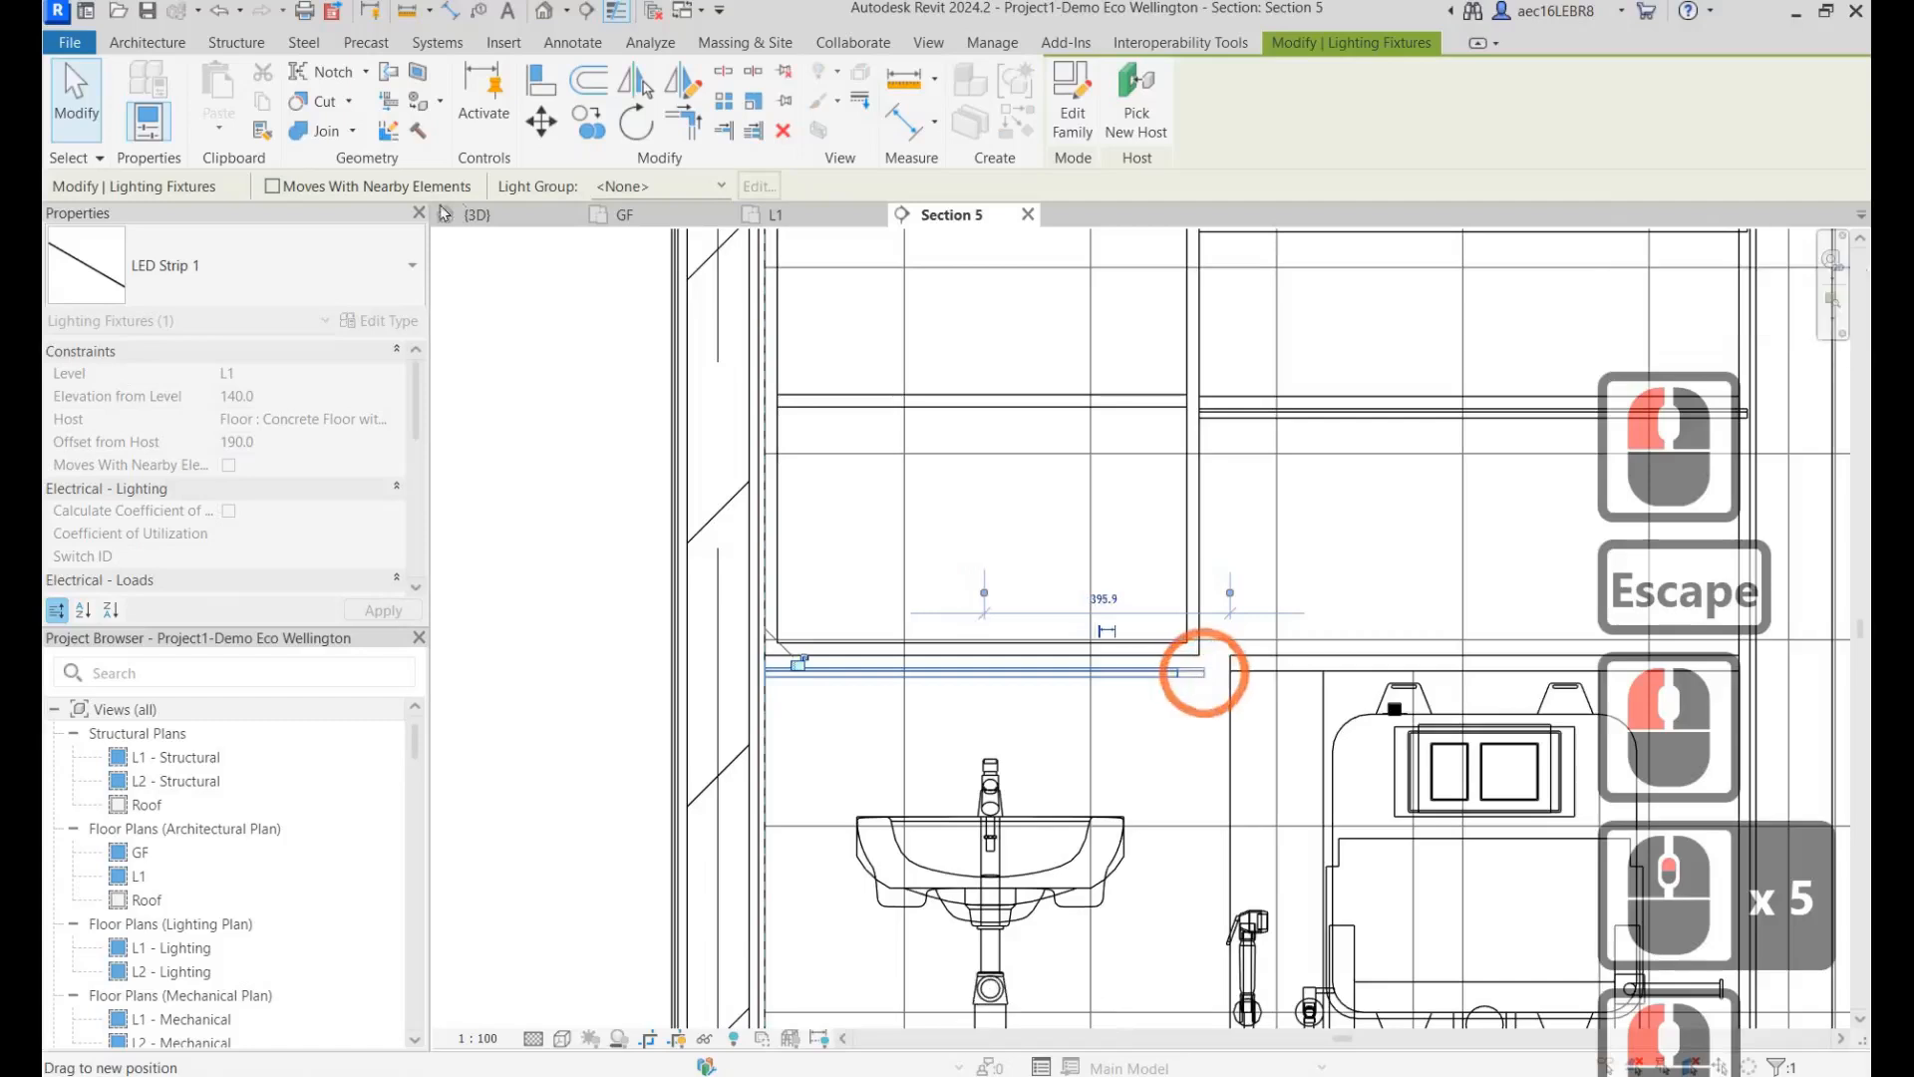
Step: Move the LED strip above the washbasin up against the underside of the cabinet
click(539, 122)
click(1049, 680)
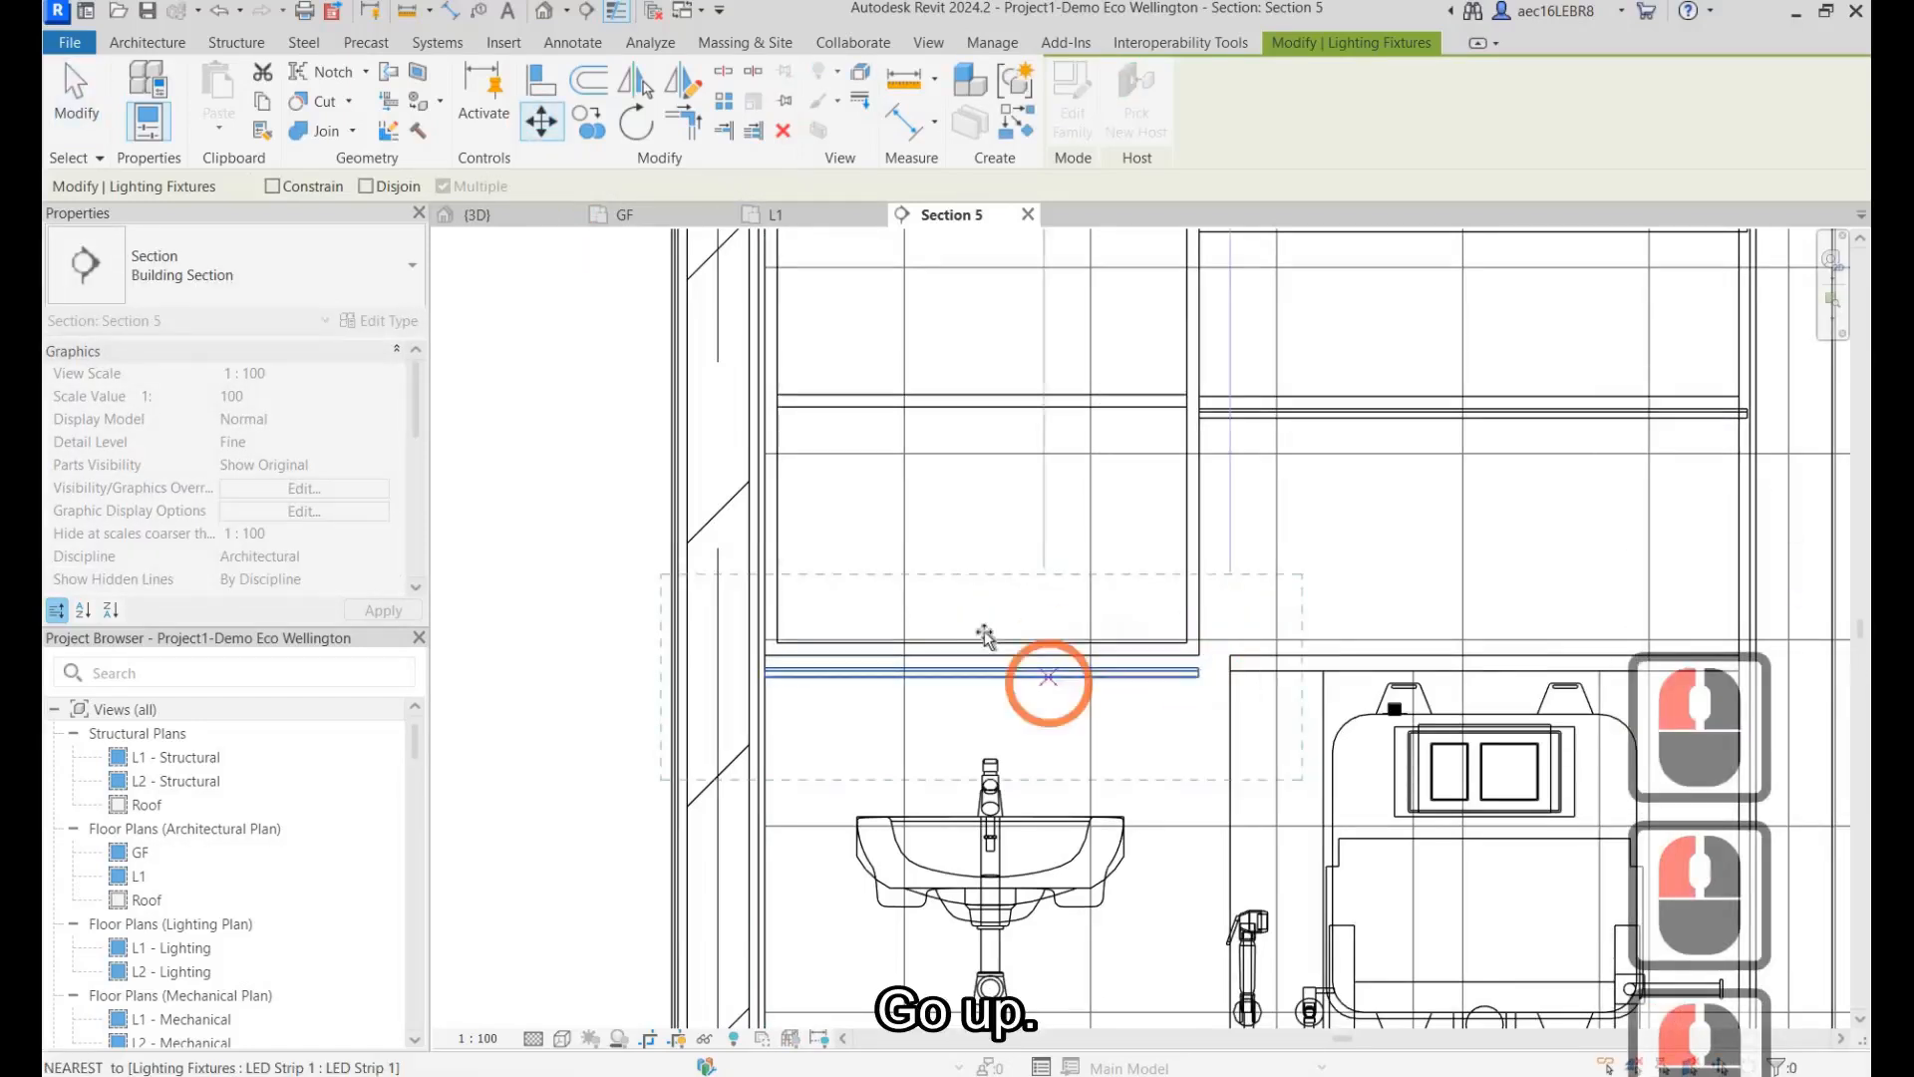
scroll(985, 628, up, 7)
click(979, 614)
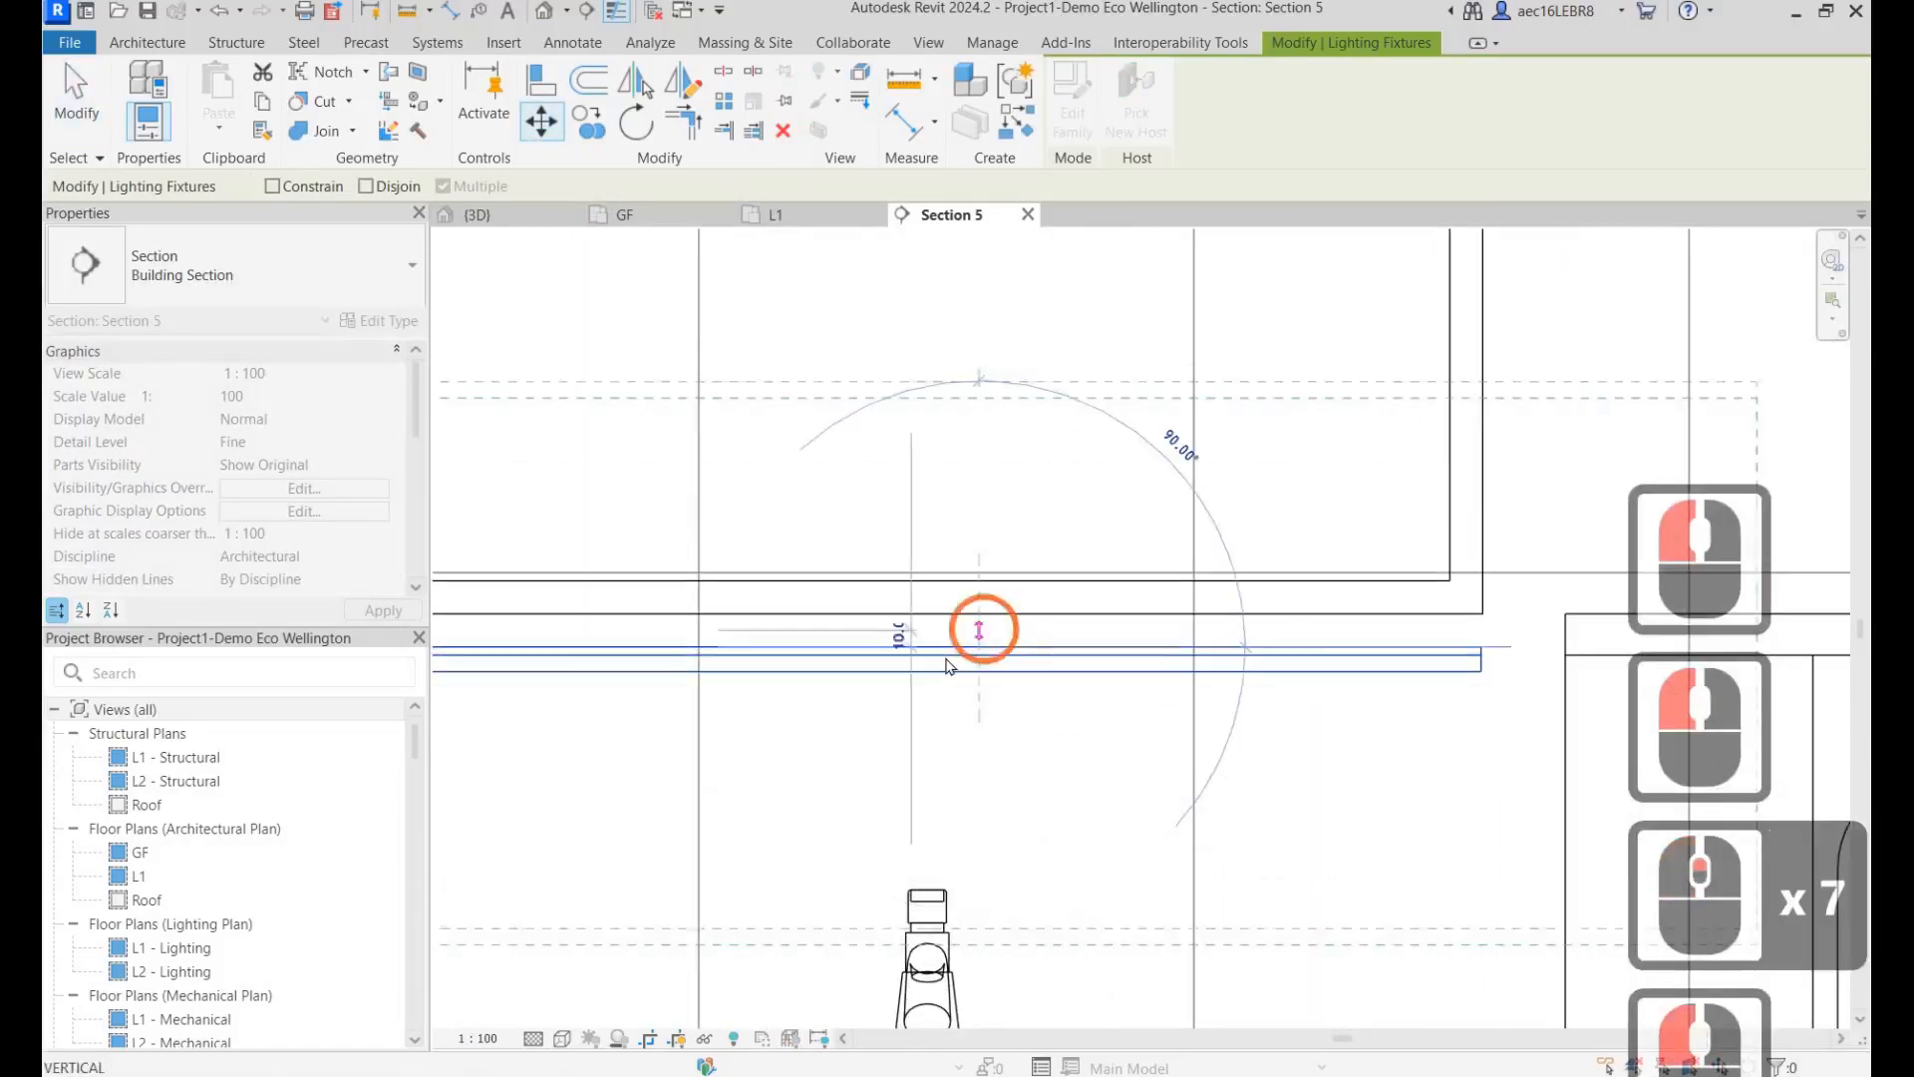
click(979, 614)
scroll(946, 657, down, 6)
key(Escape)
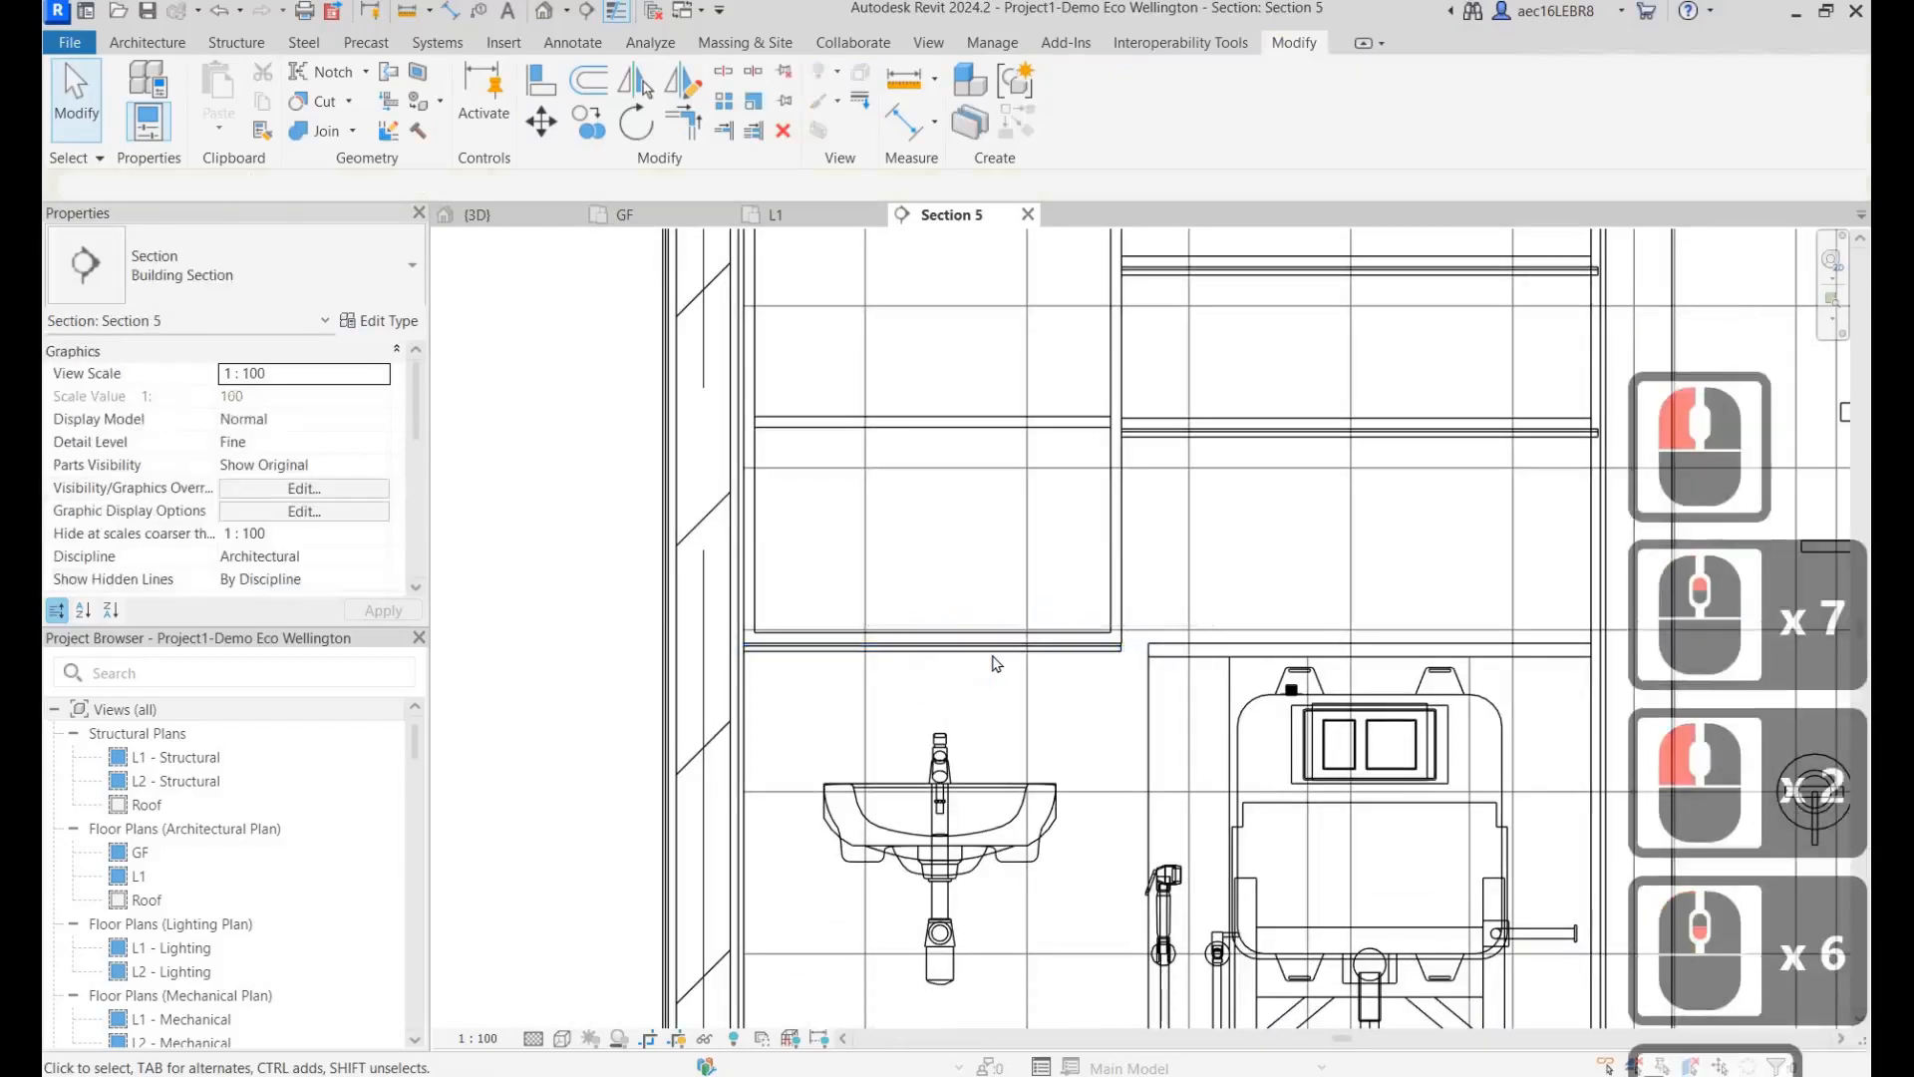
Step: Create a perspective camera view on the L1 floor plan from Bath 2's door corner, looking past the toilet toward the outer wall
scroll(993, 656, down, 4)
scroll(993, 656, up, 1)
scroll(993, 656, down, 2)
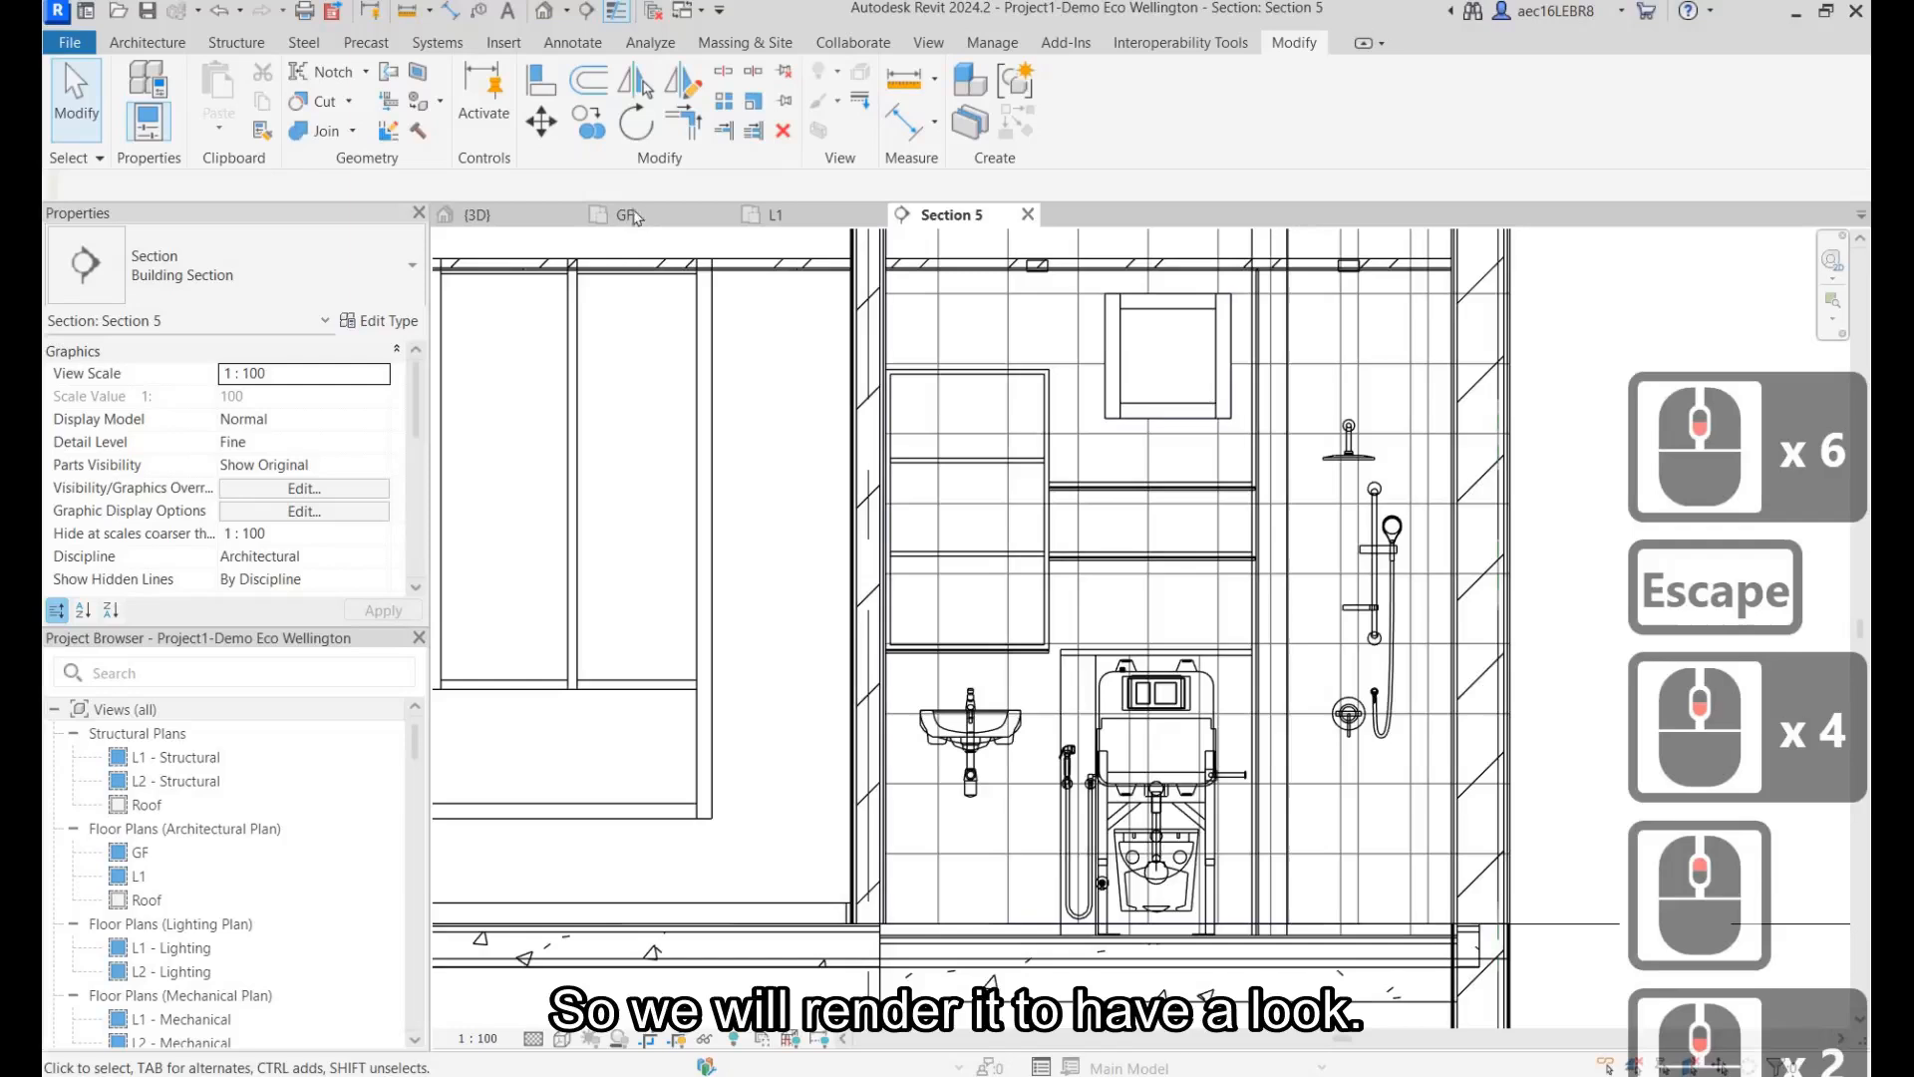
click(820, 215)
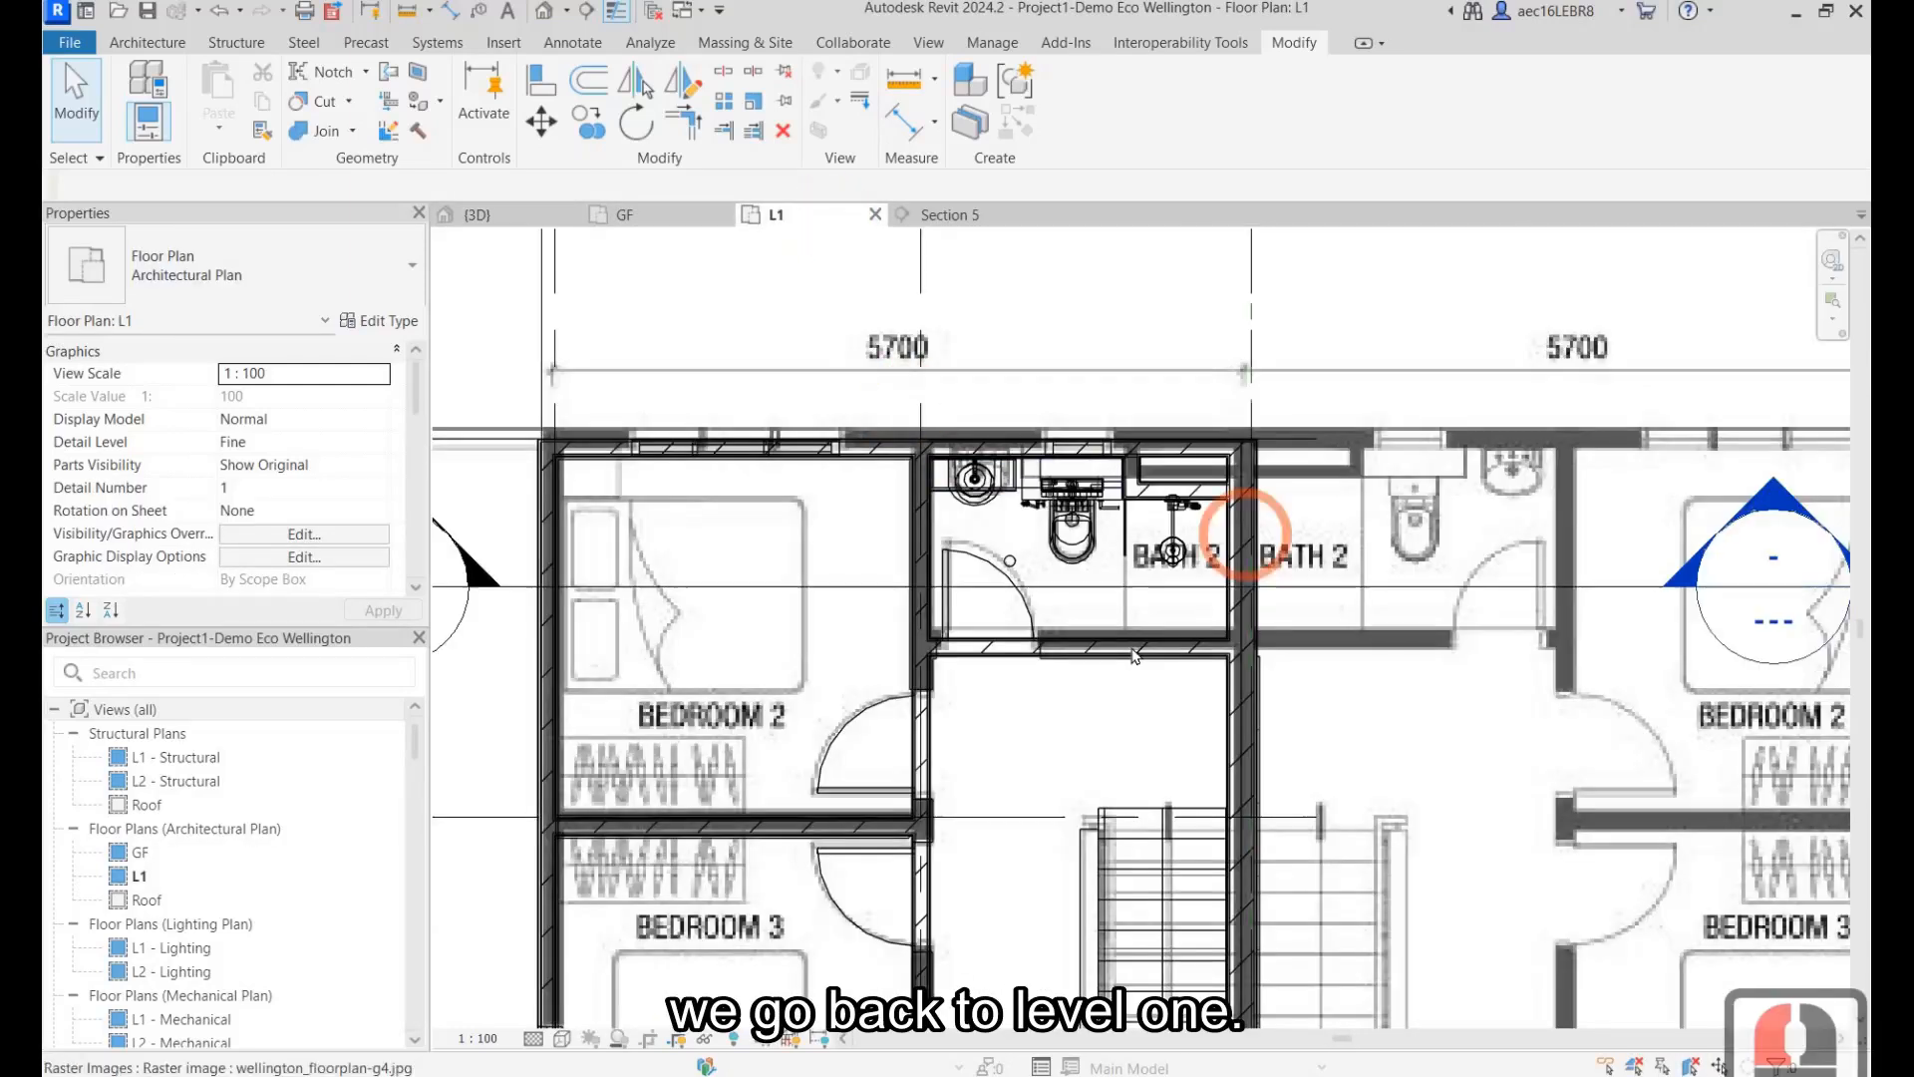
click(566, 10)
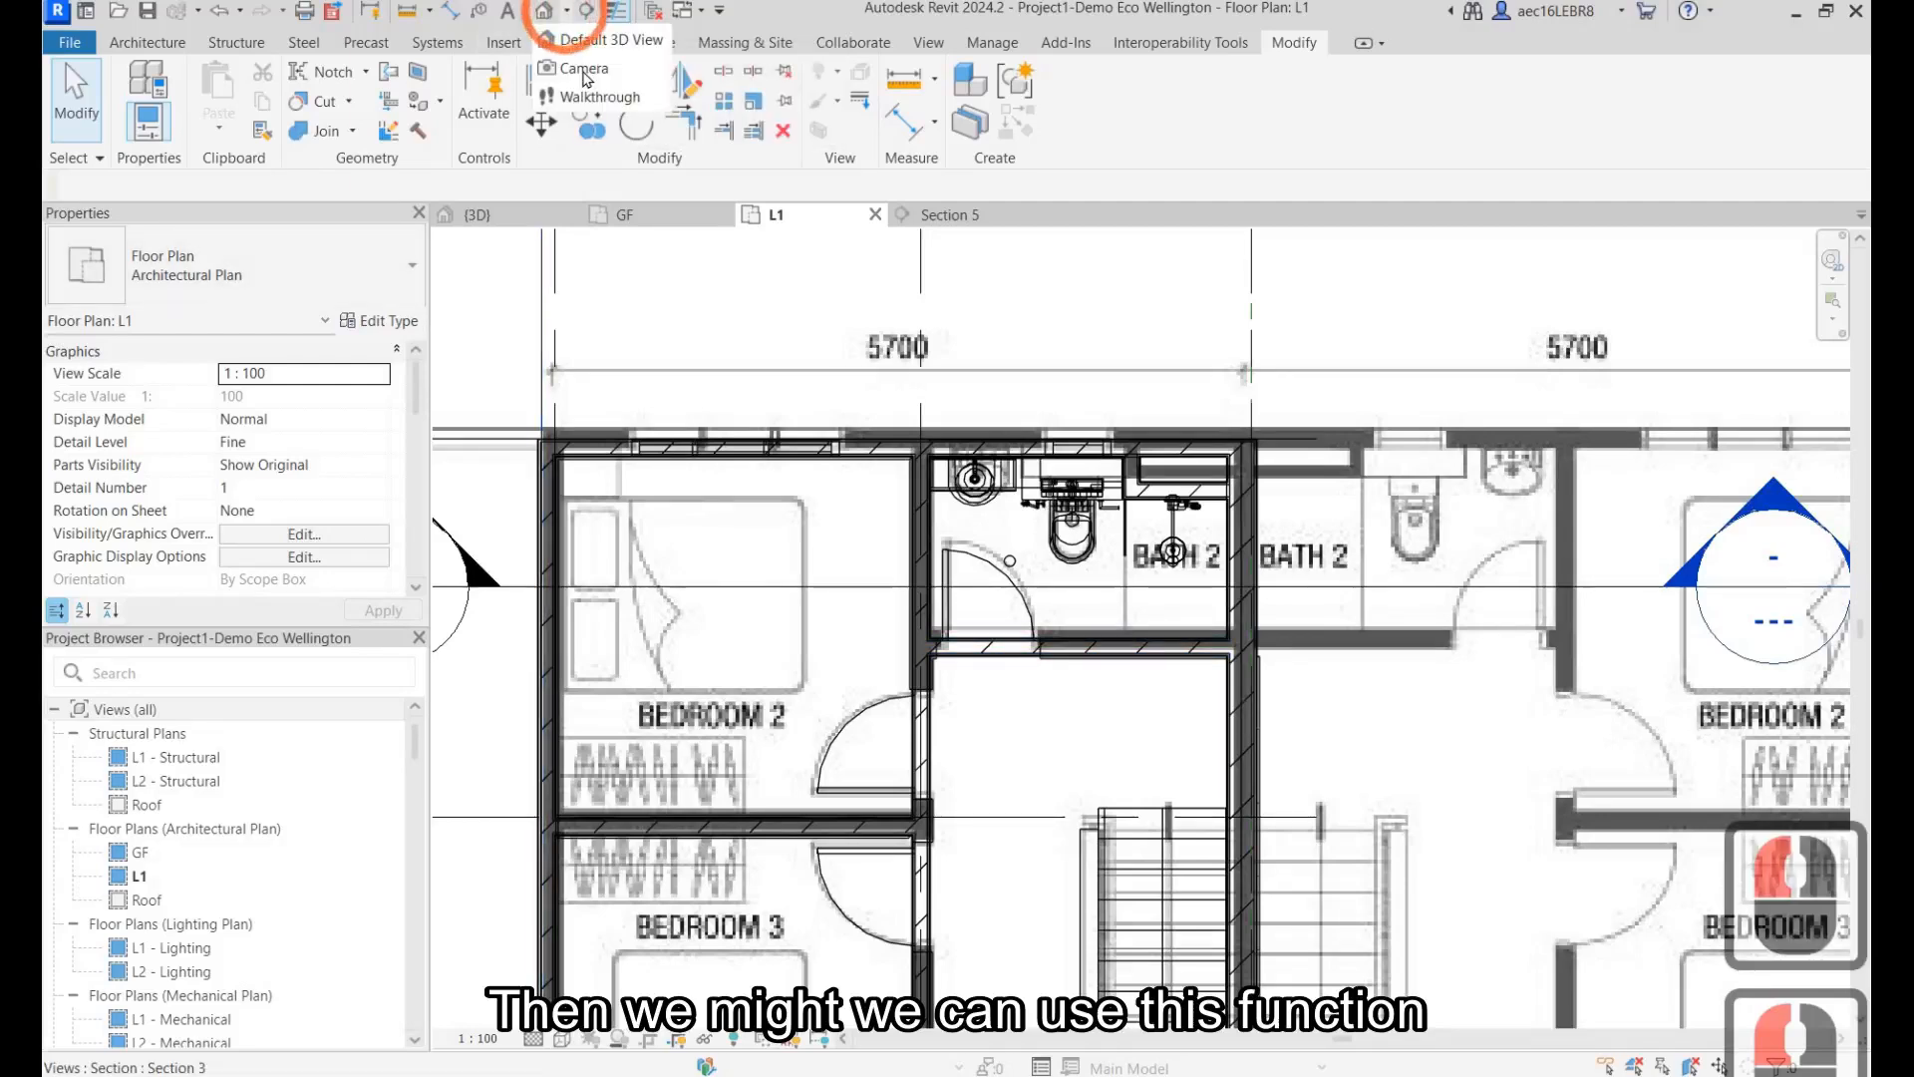
click(598, 68)
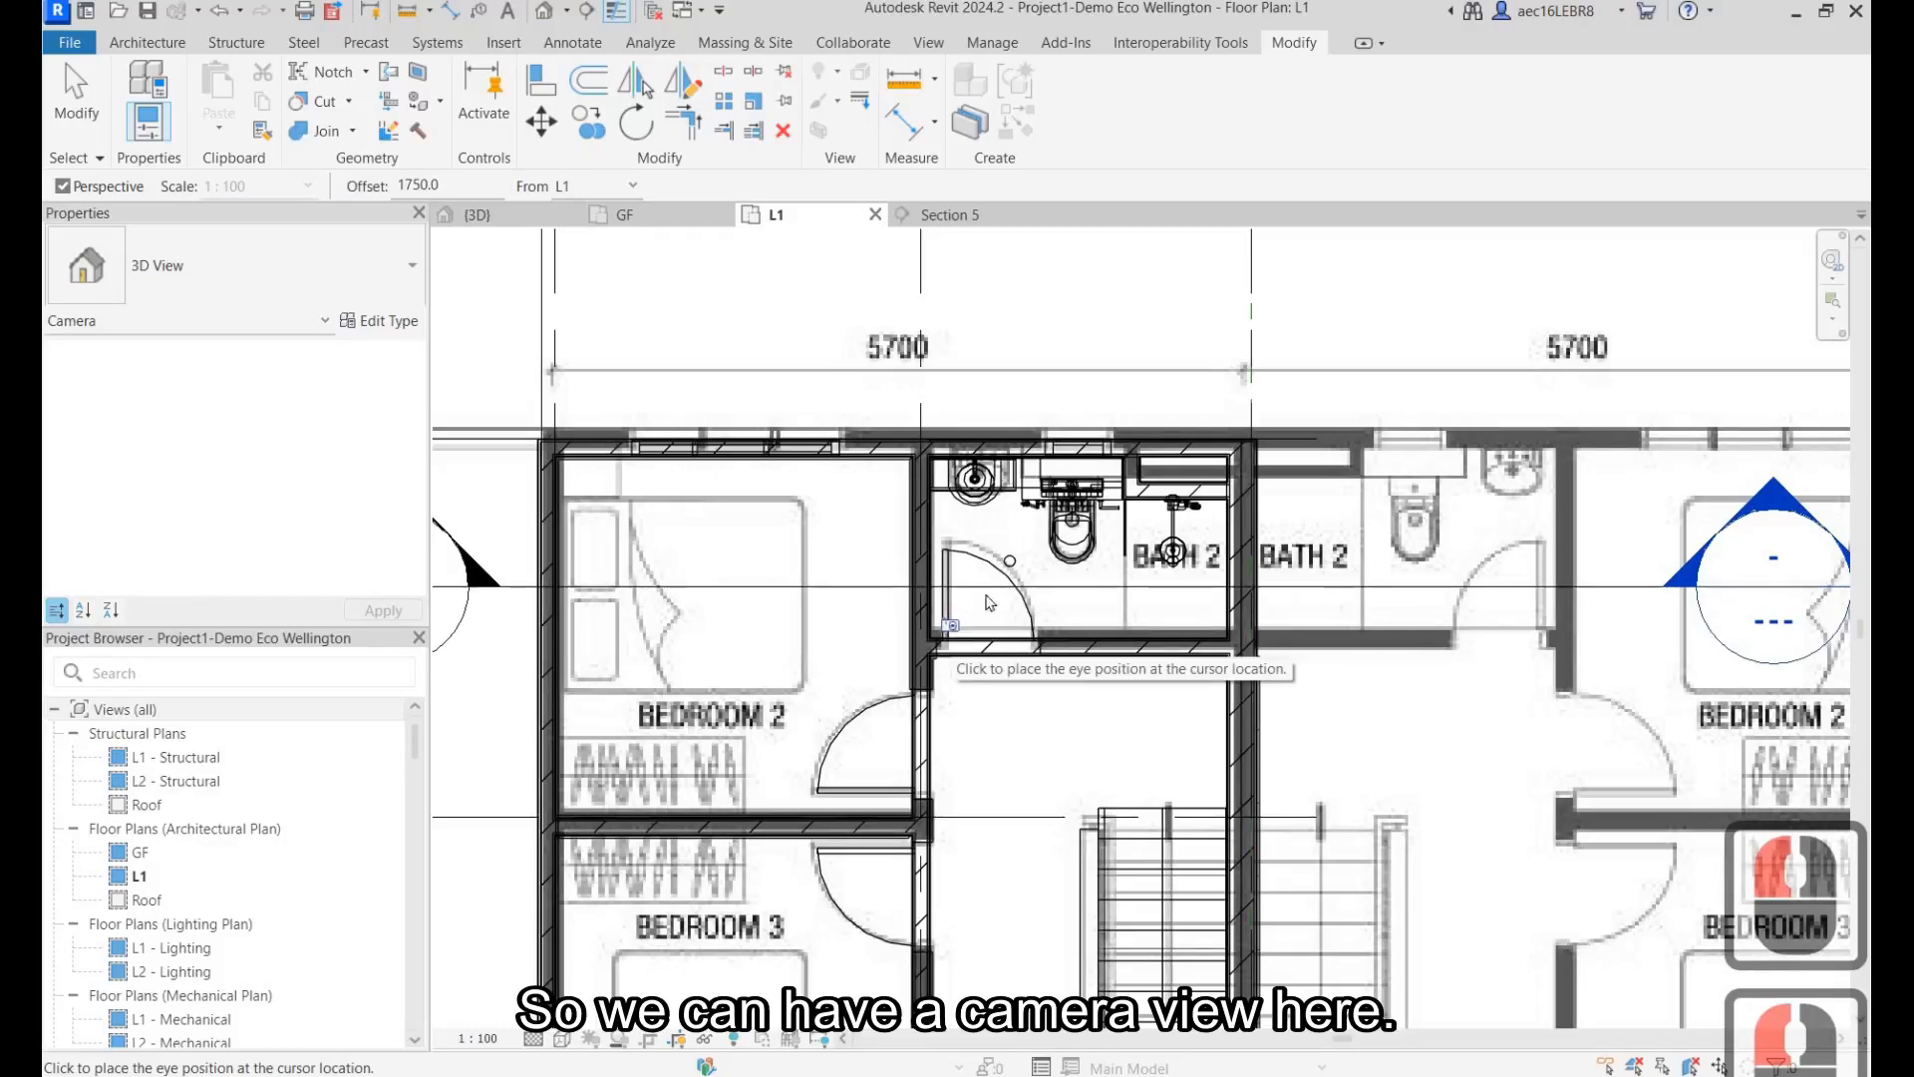
click(1010, 563)
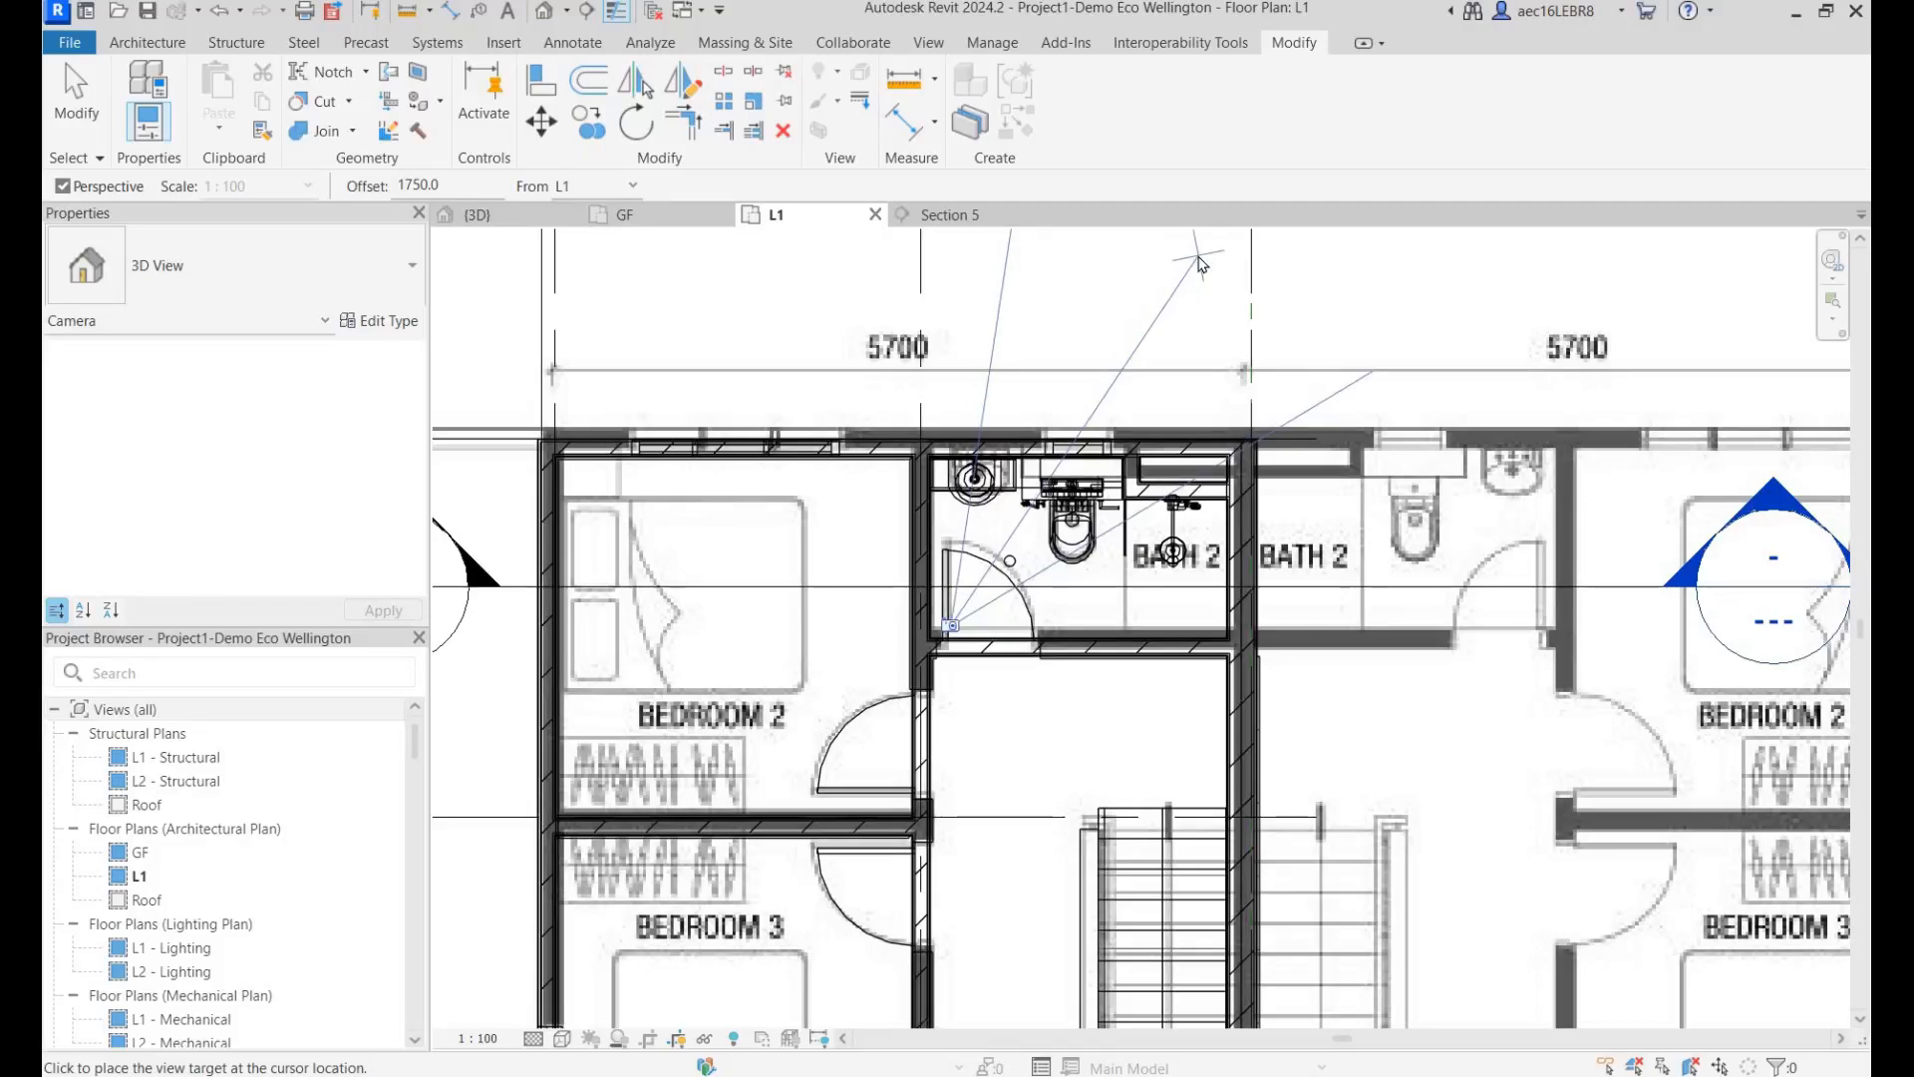
click(1001, 599)
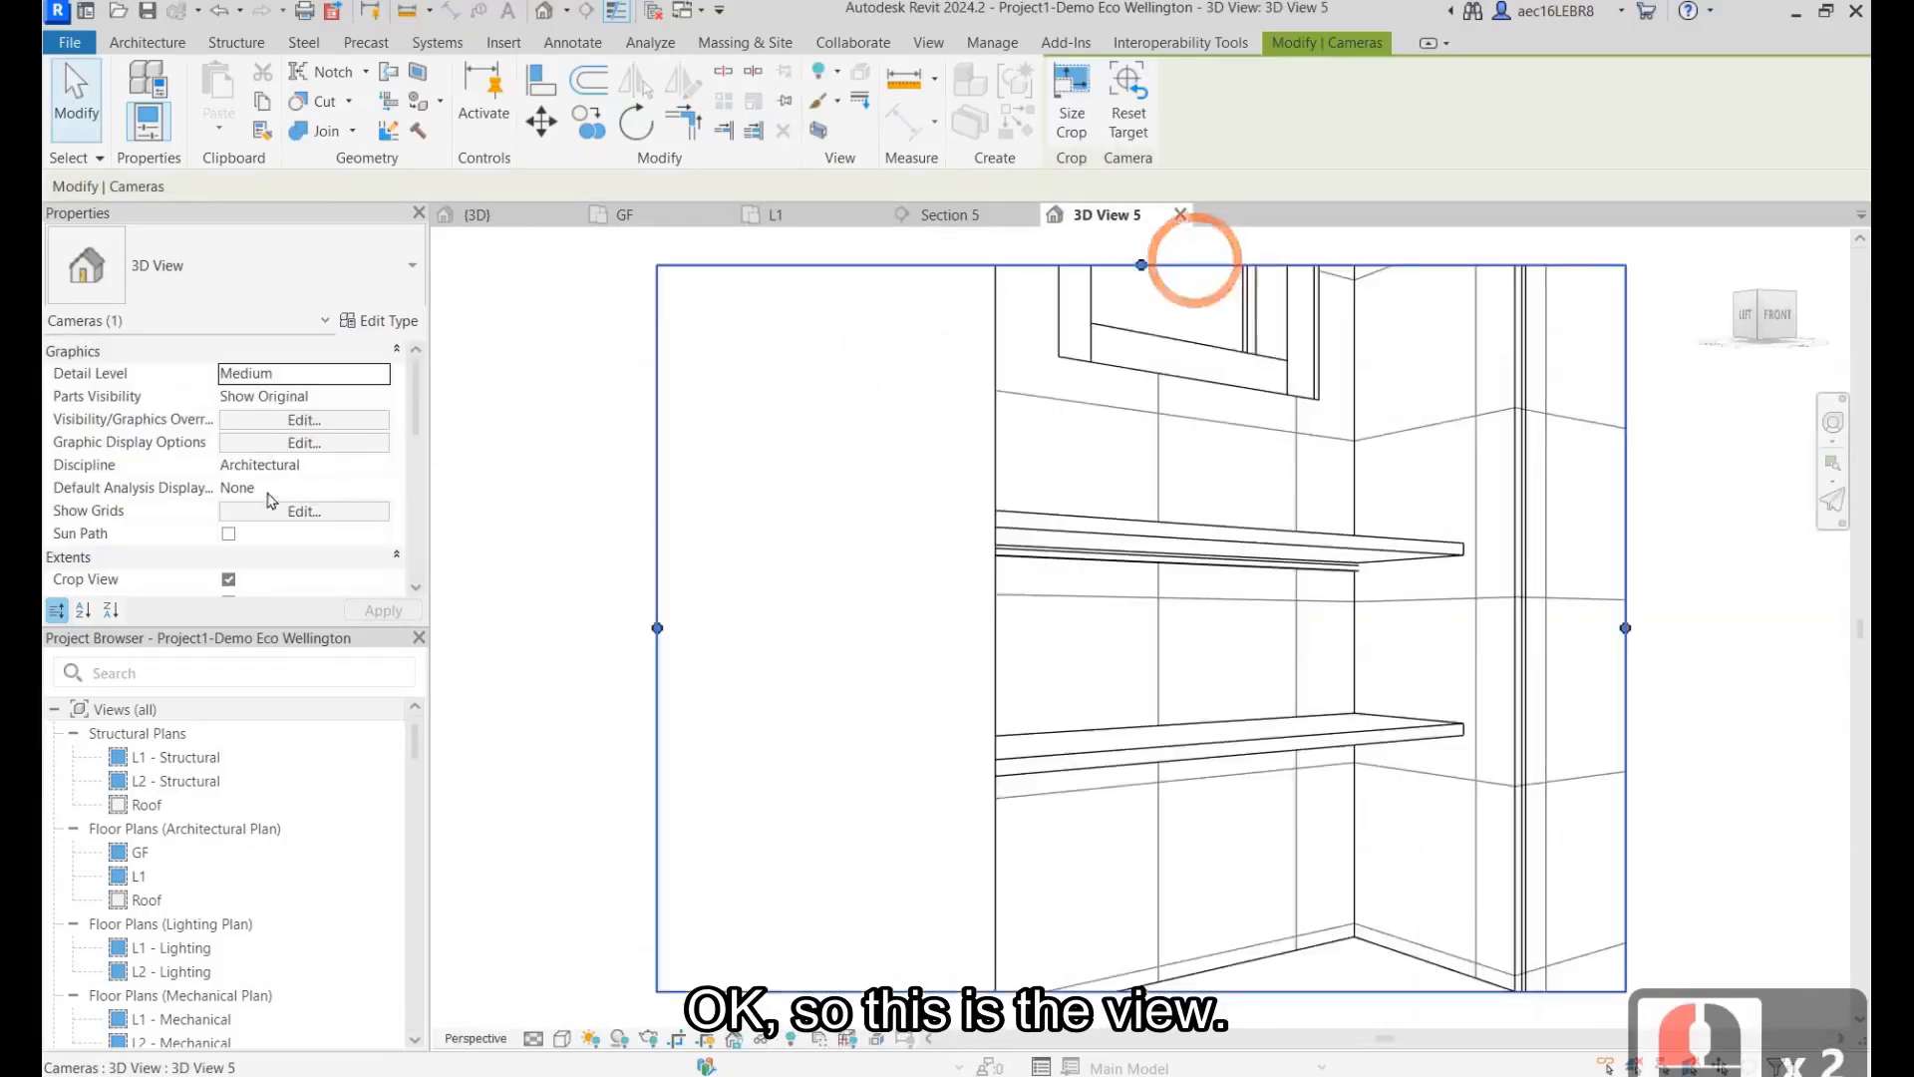
Step: Set the camera's eye elevation to 5750
scroll(1001, 599, down, 5)
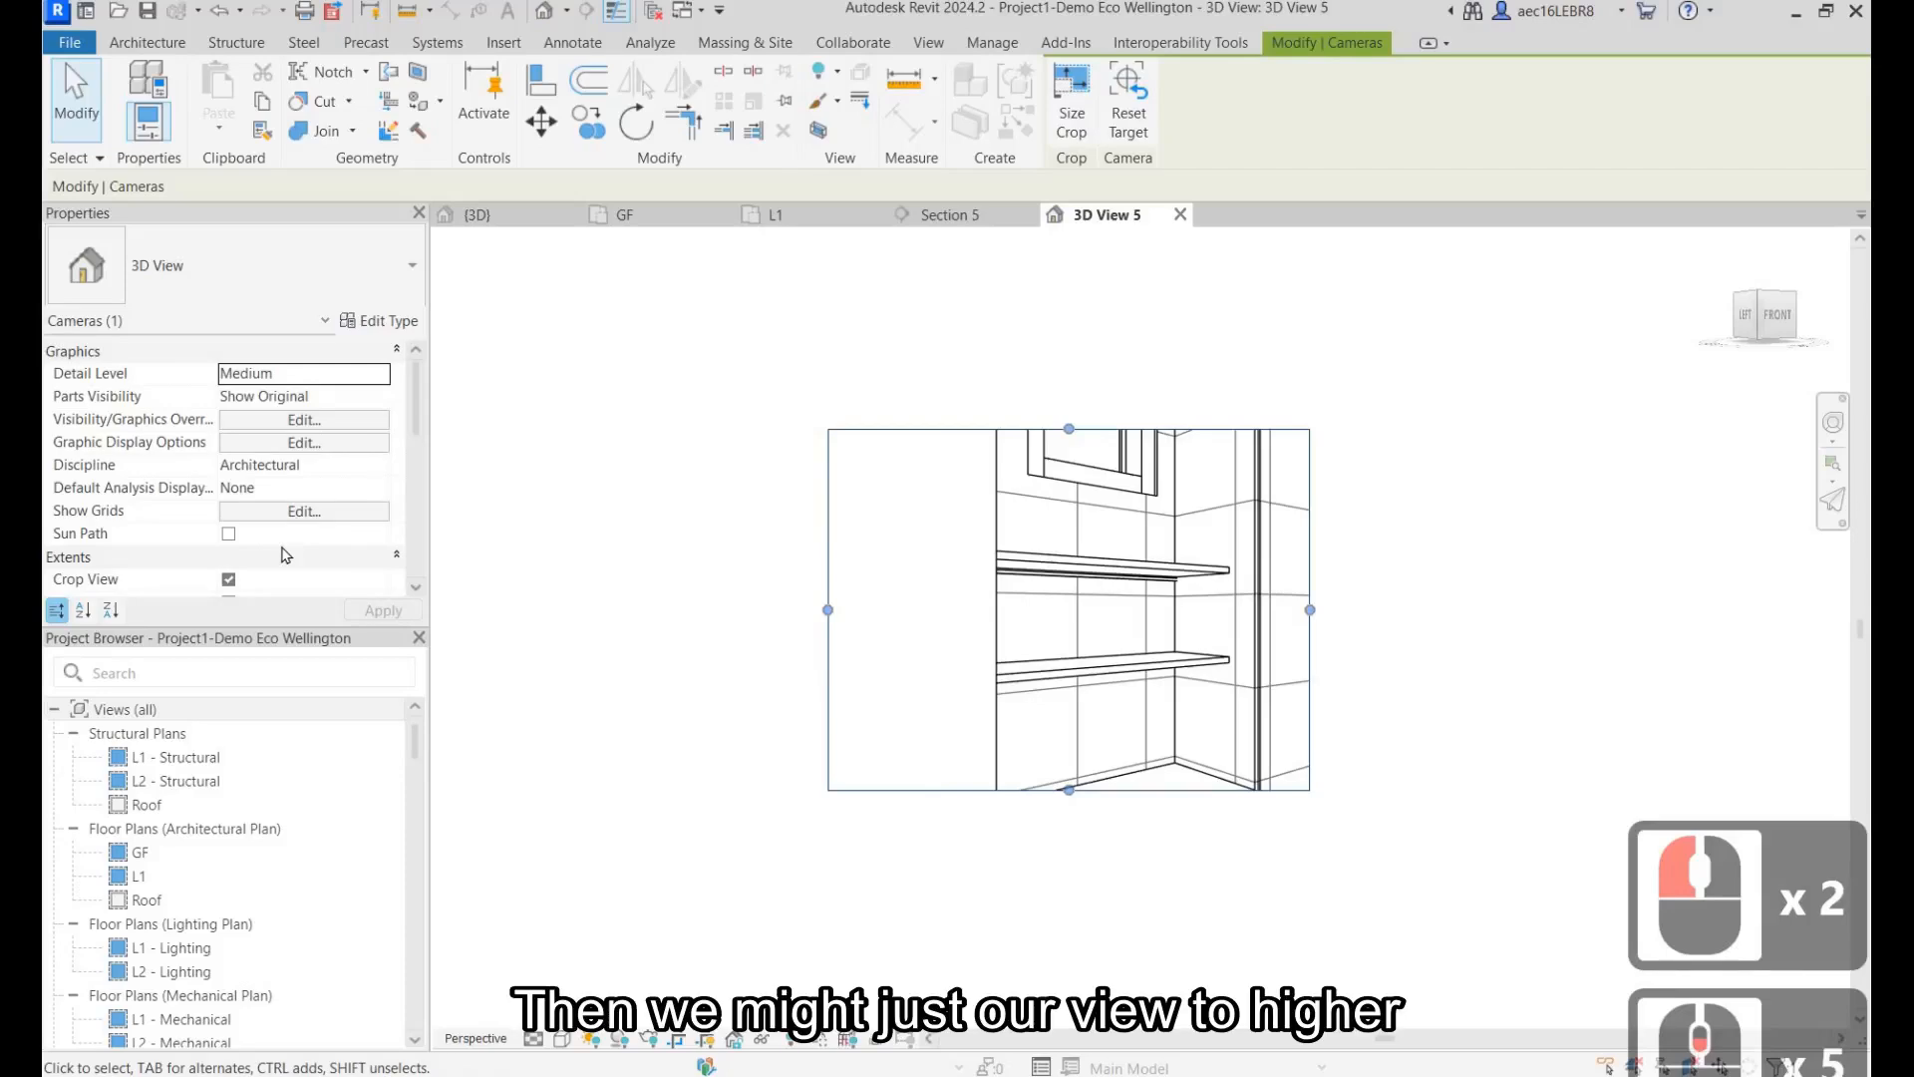
scroll(282, 552, down, 3)
scroll(273, 541, down, 1)
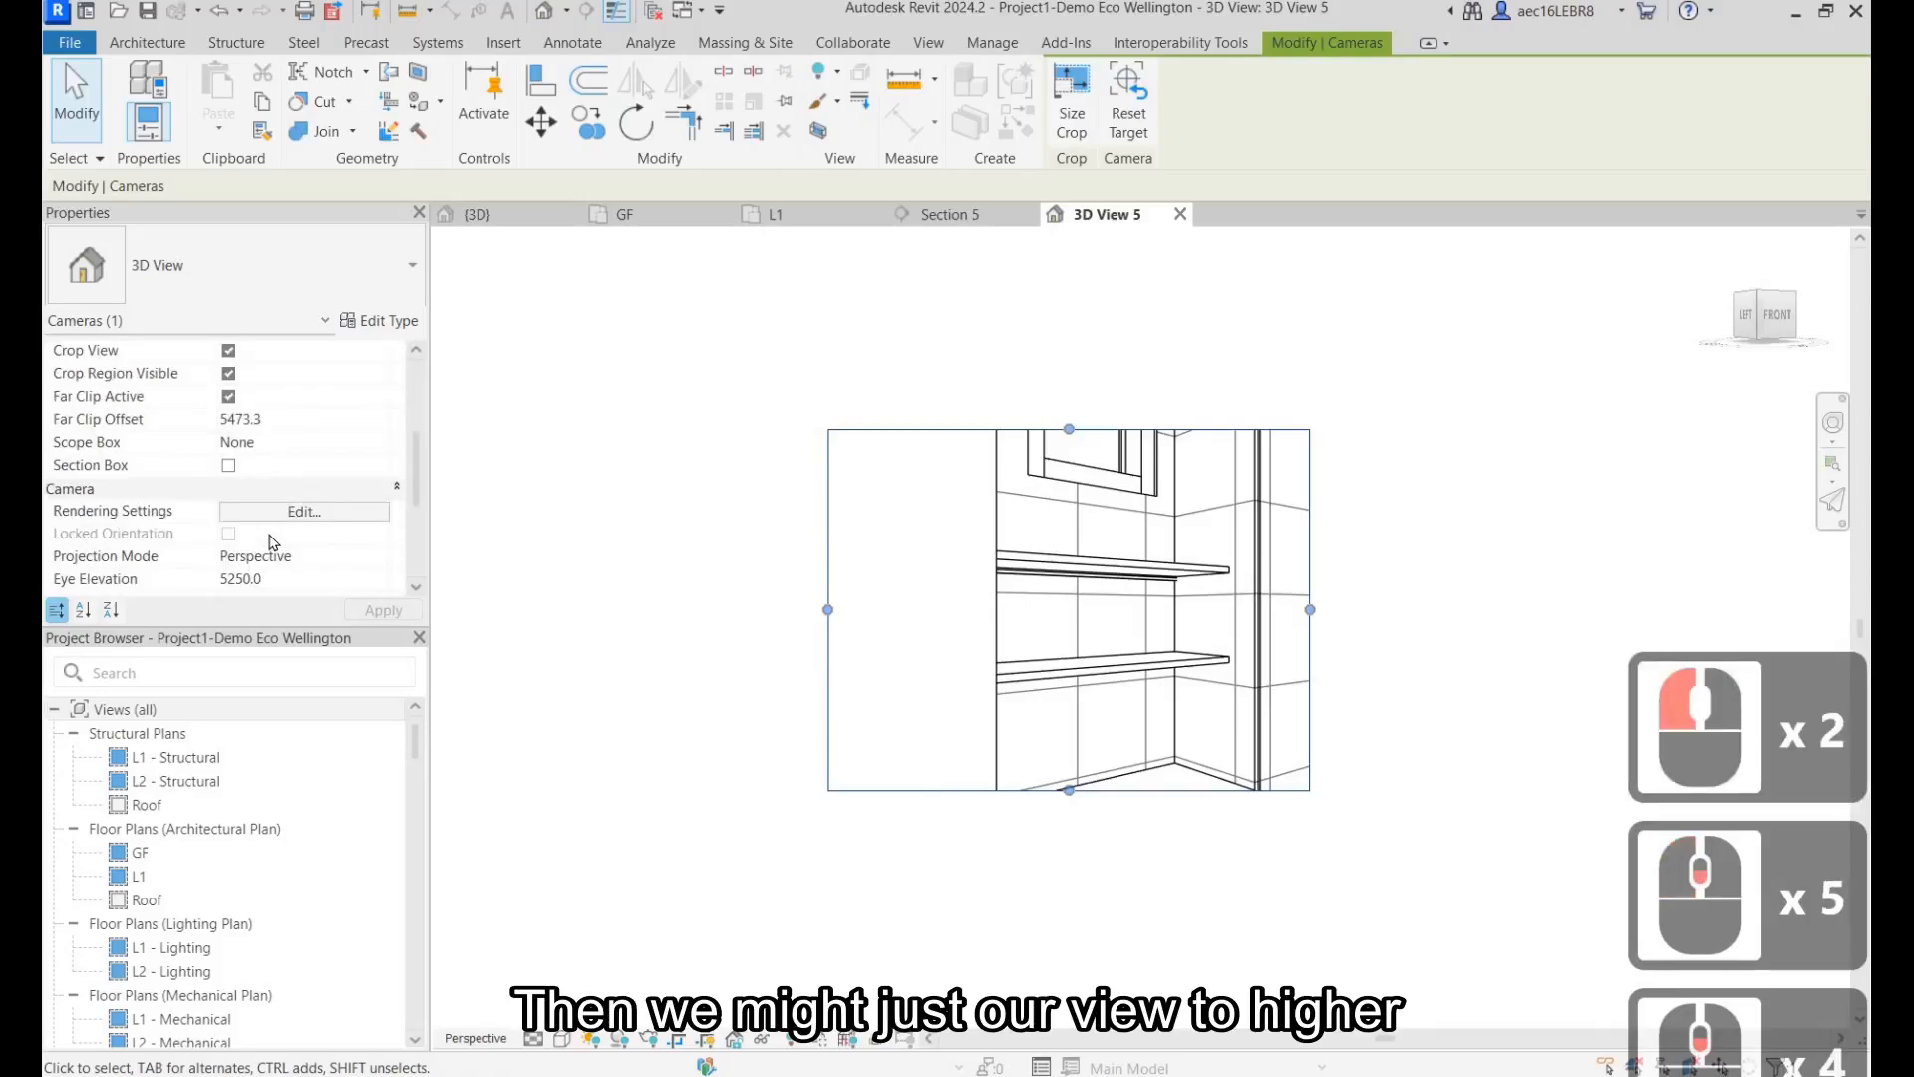
scroll(284, 457, down, 4)
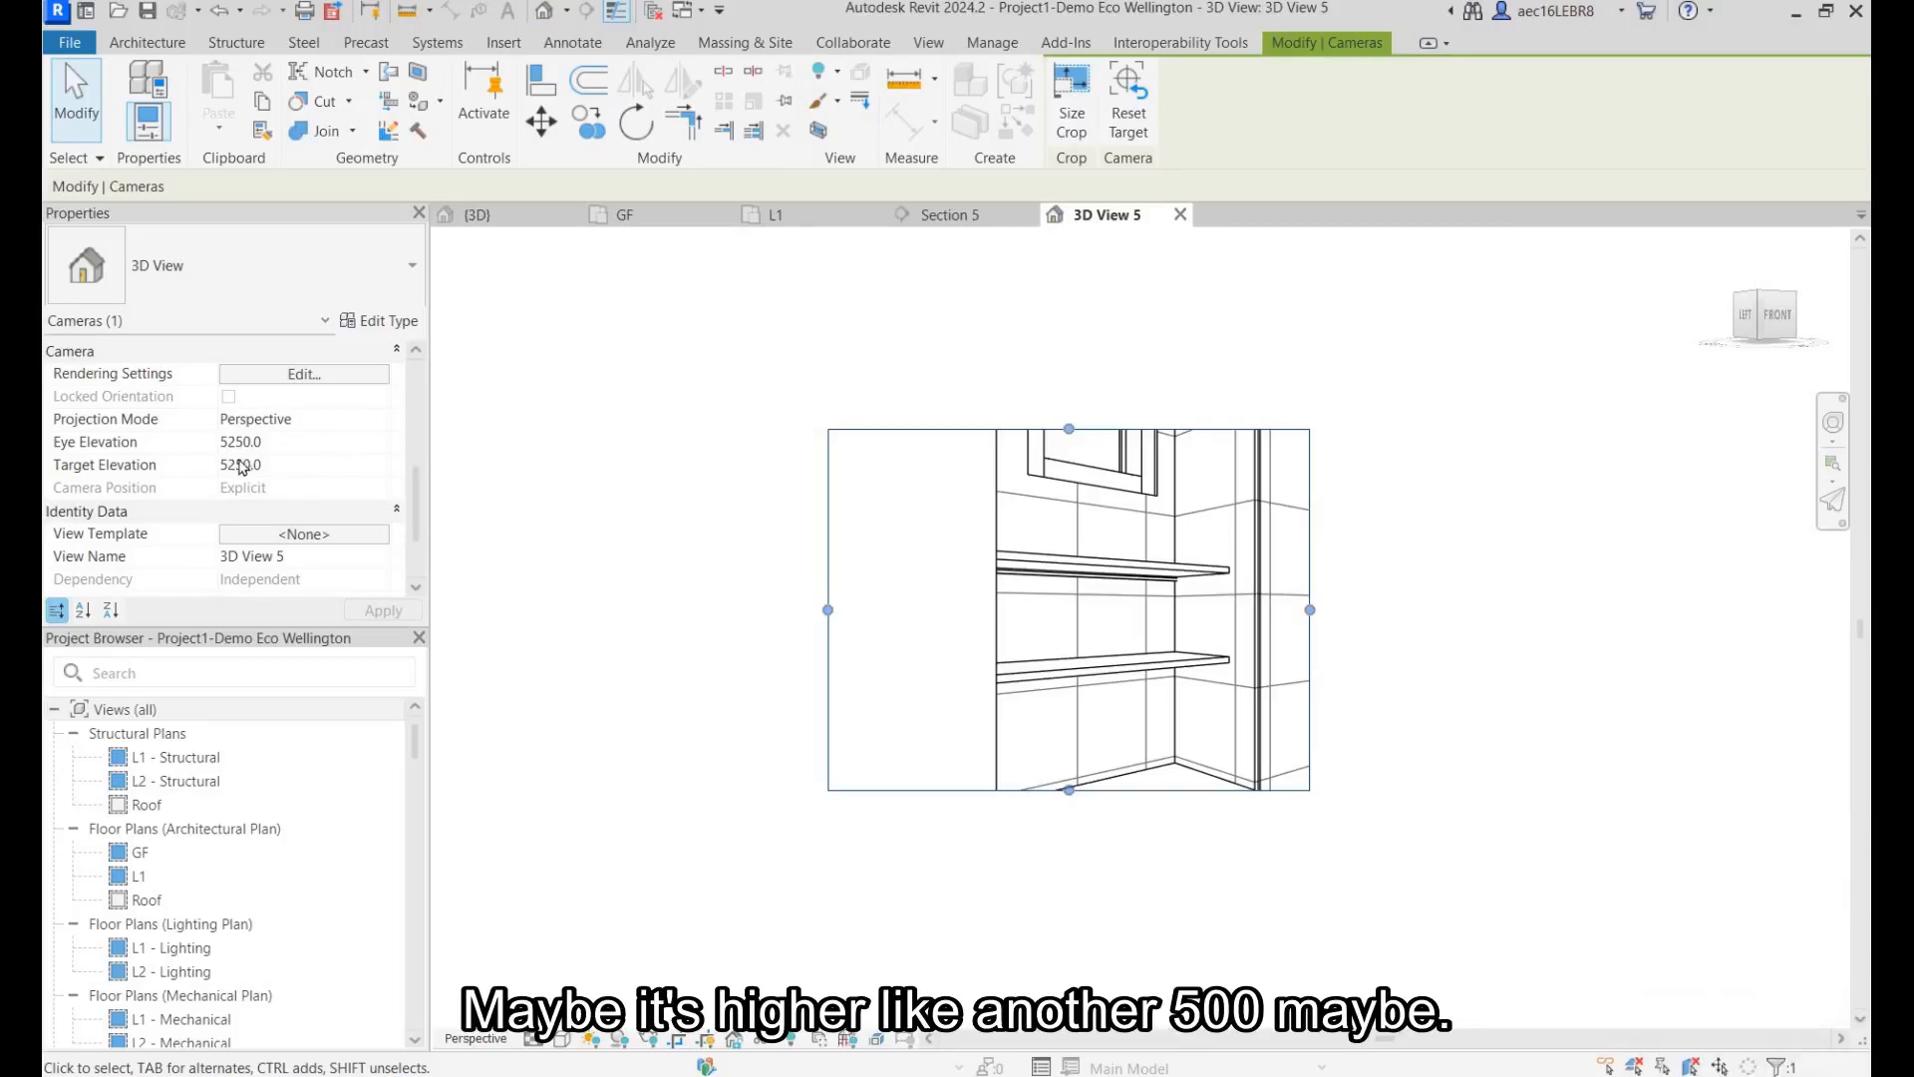
click(229, 443)
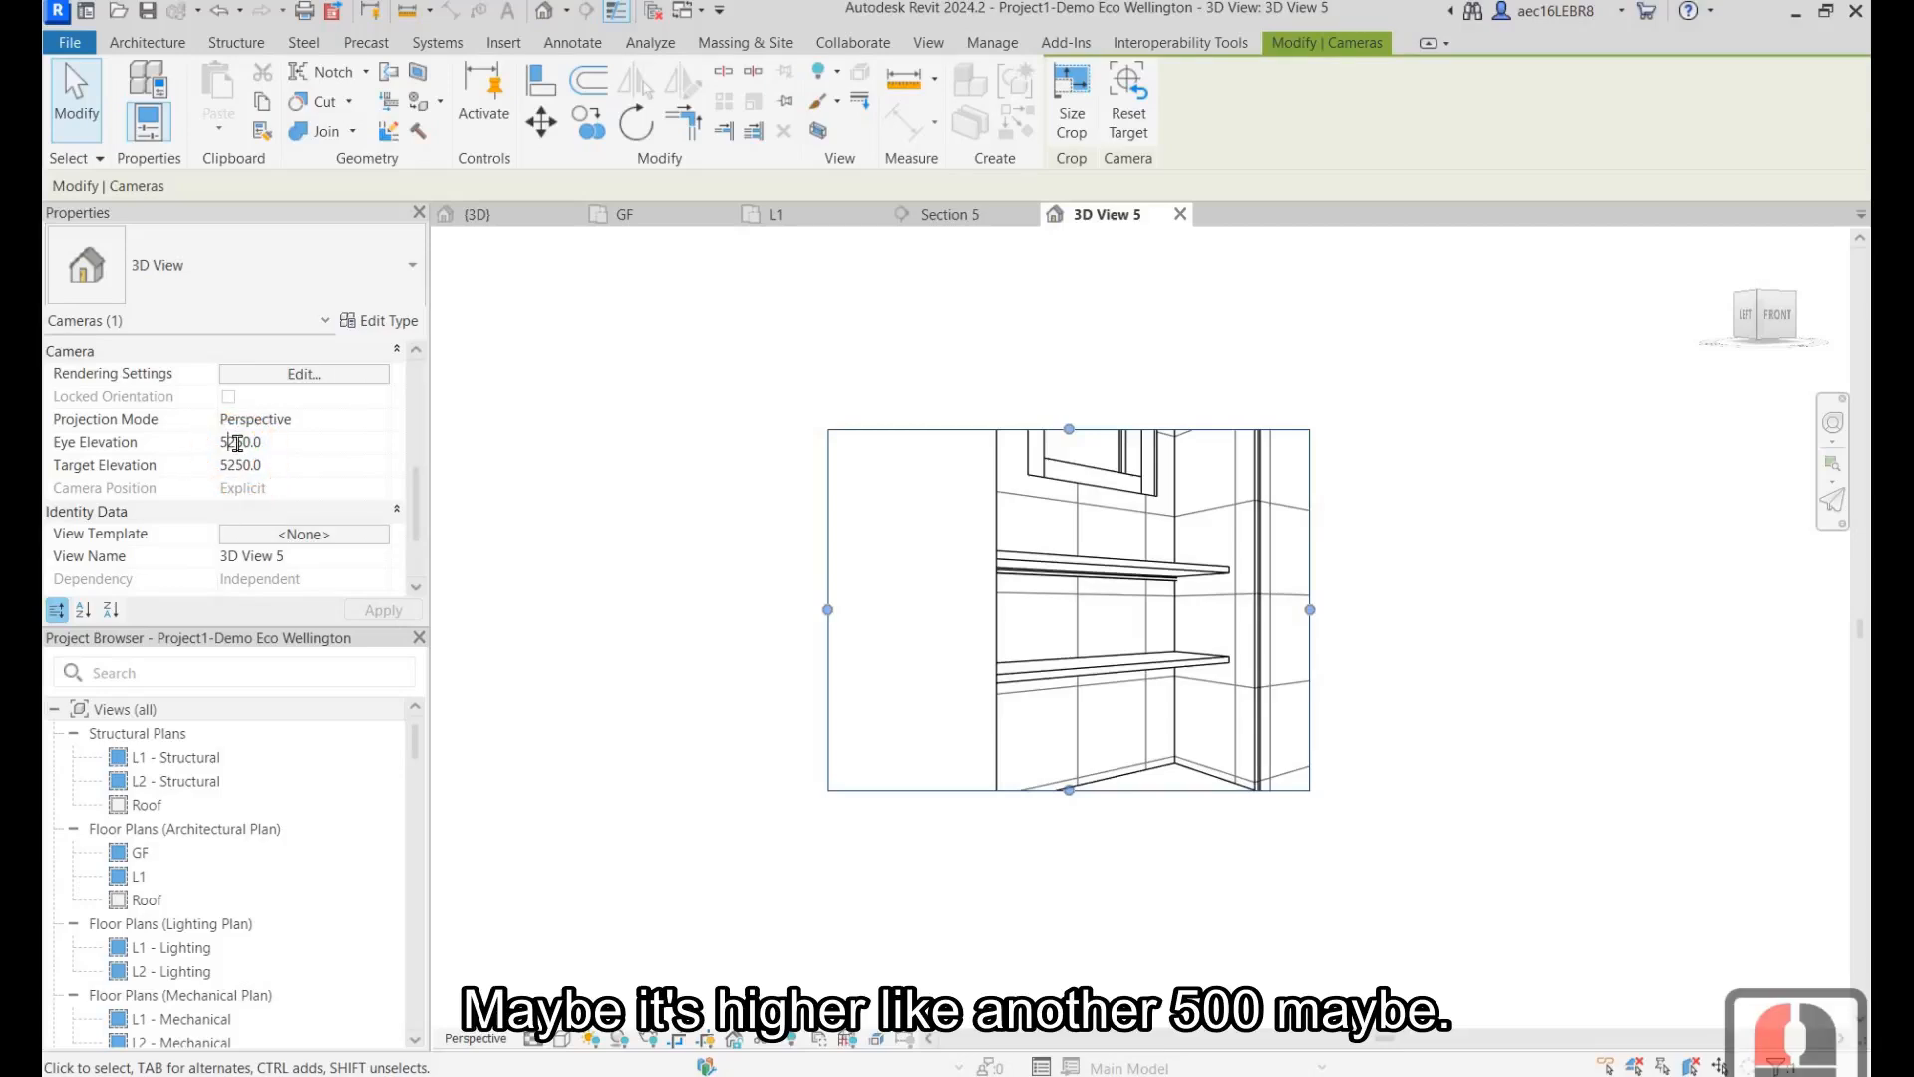
click(237, 442)
key(BackSpace)
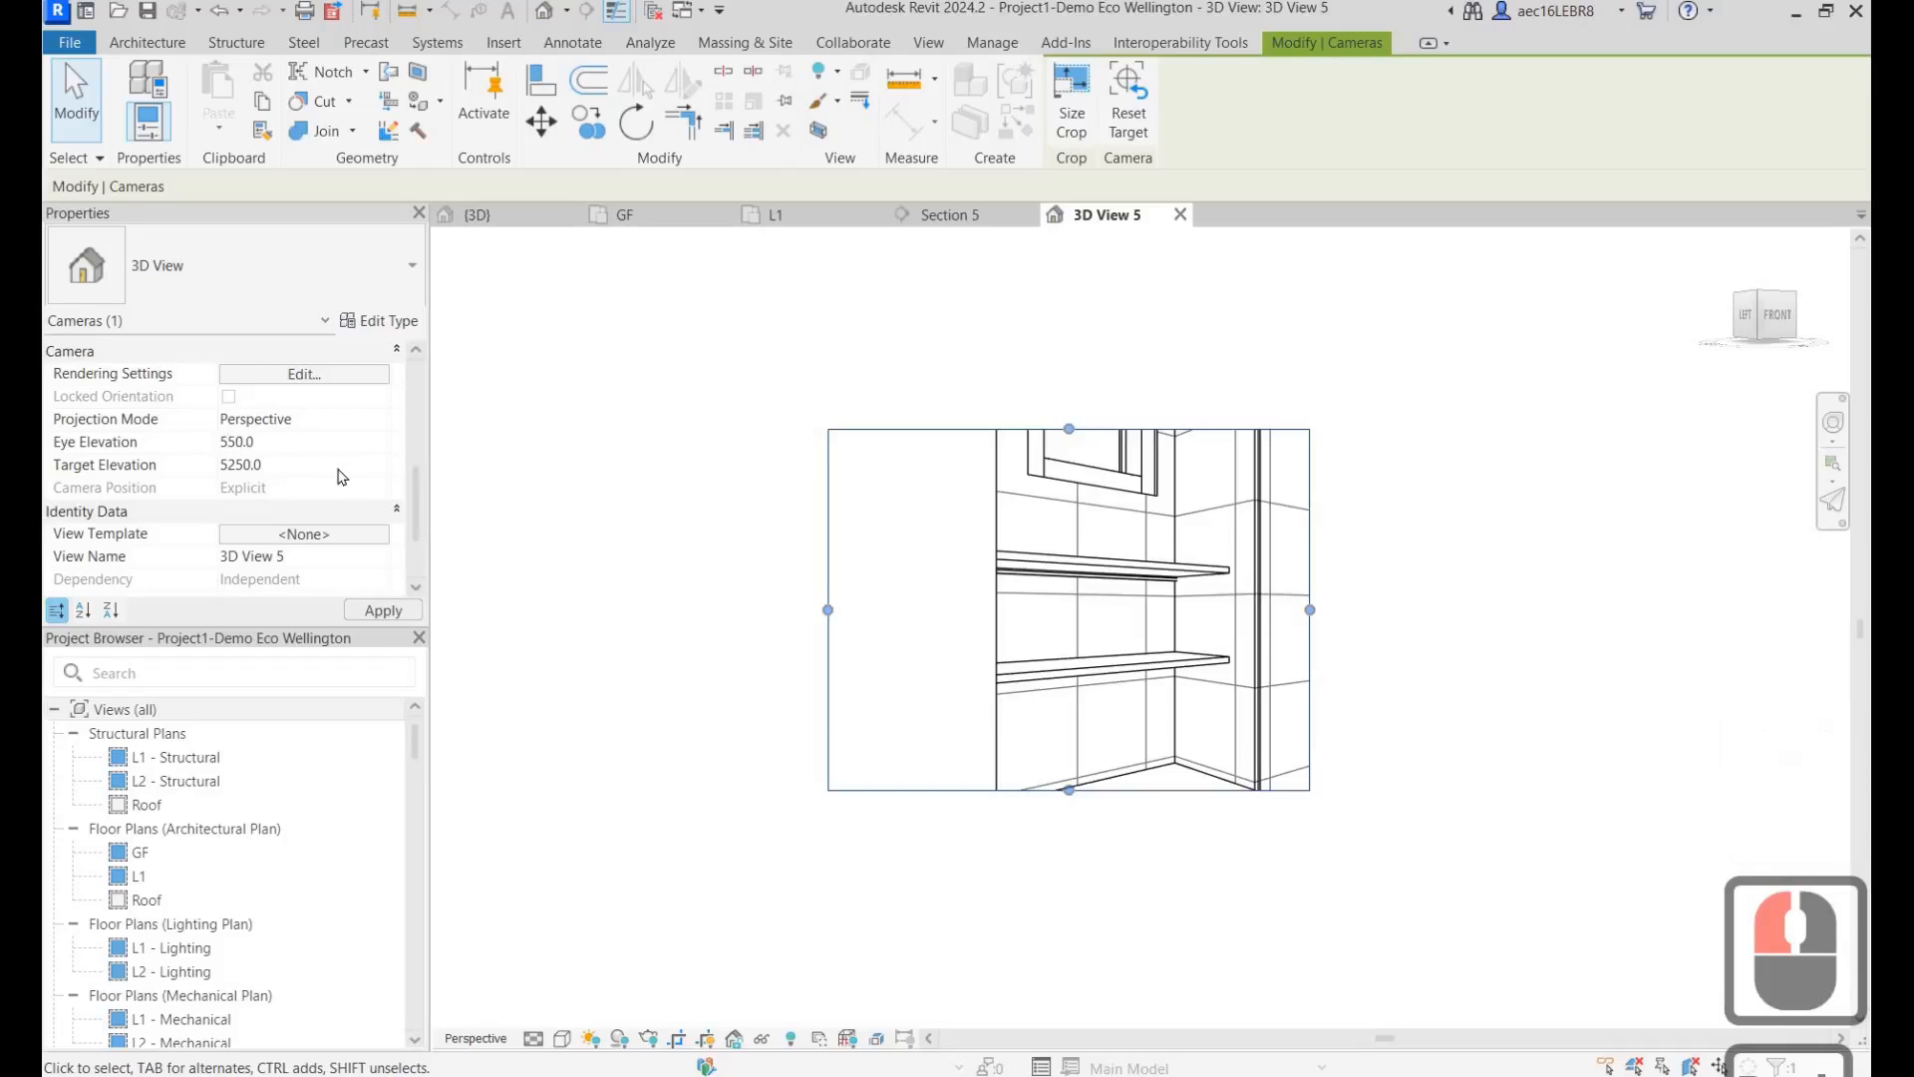
text(7)
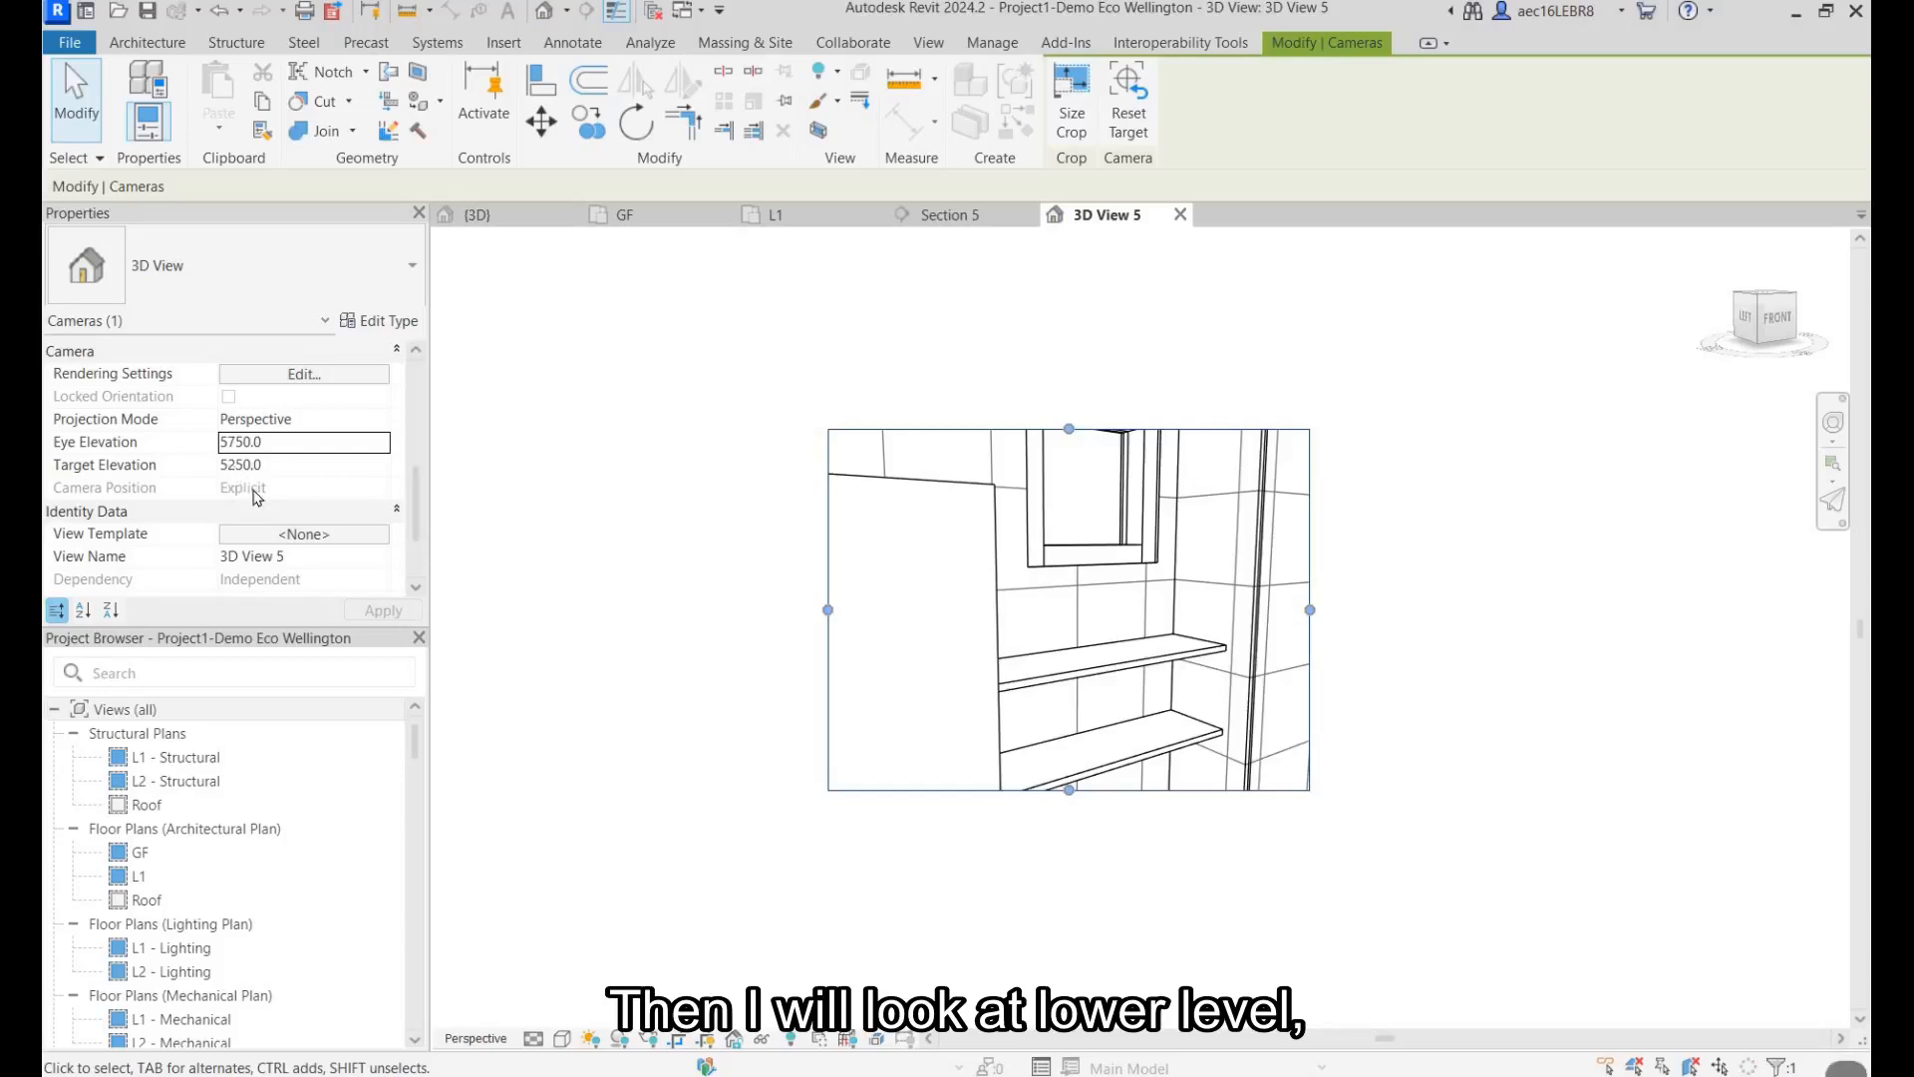
Step: Set the camera's target elevation to 4950
click(235, 464)
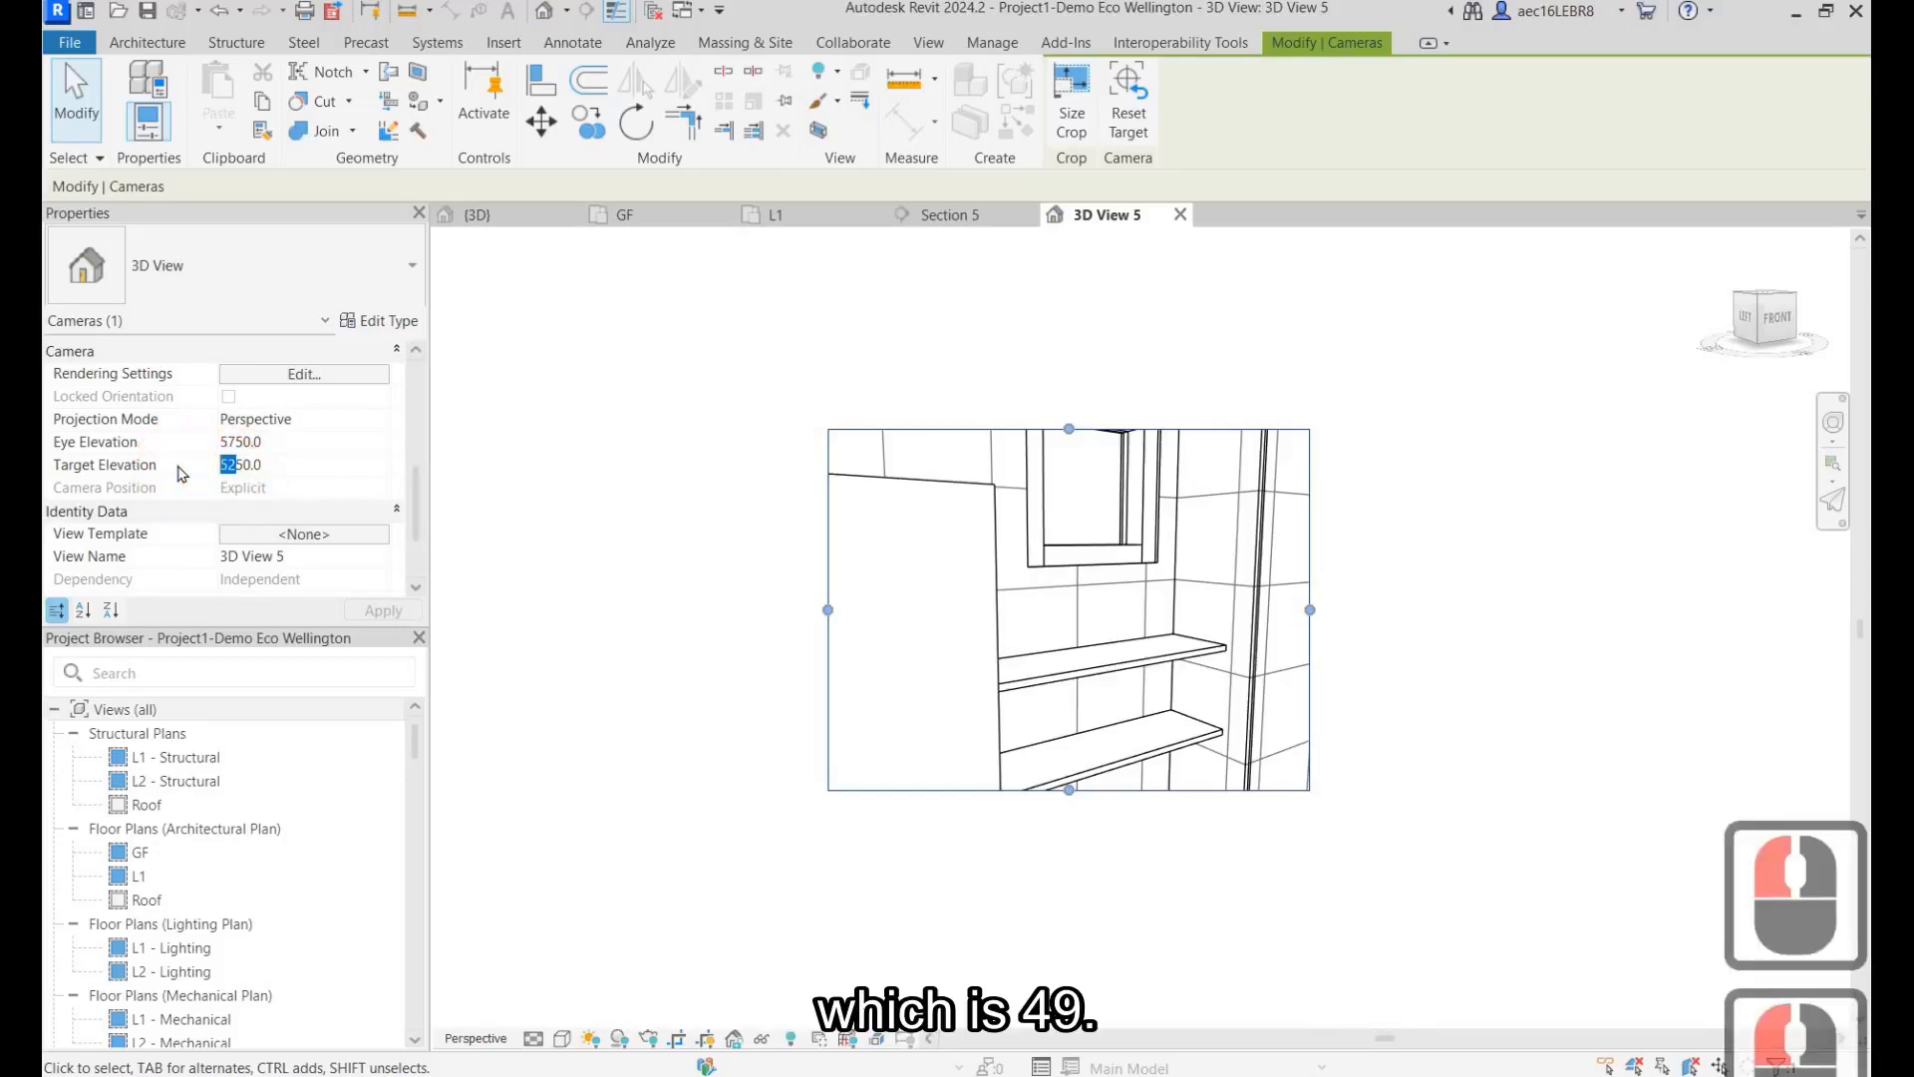
text(2)
key(BackSpace)
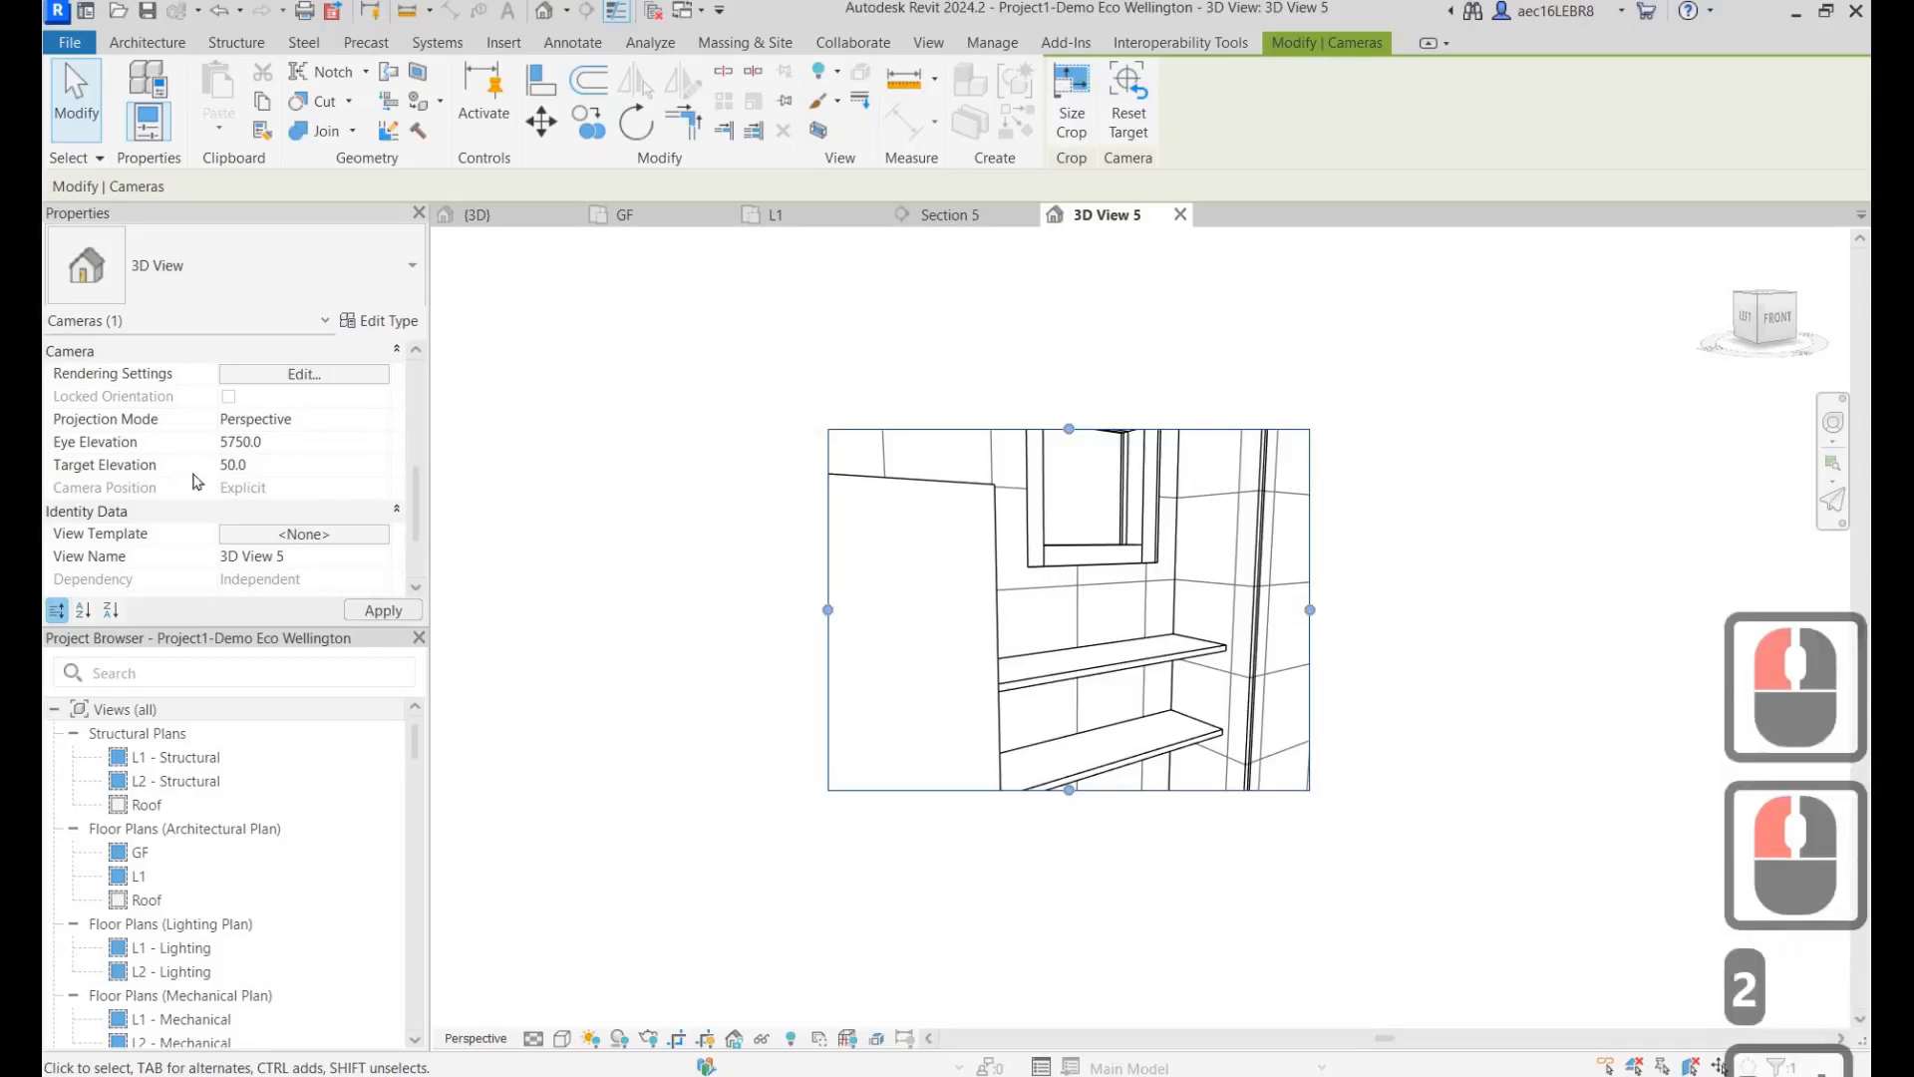
text(49)
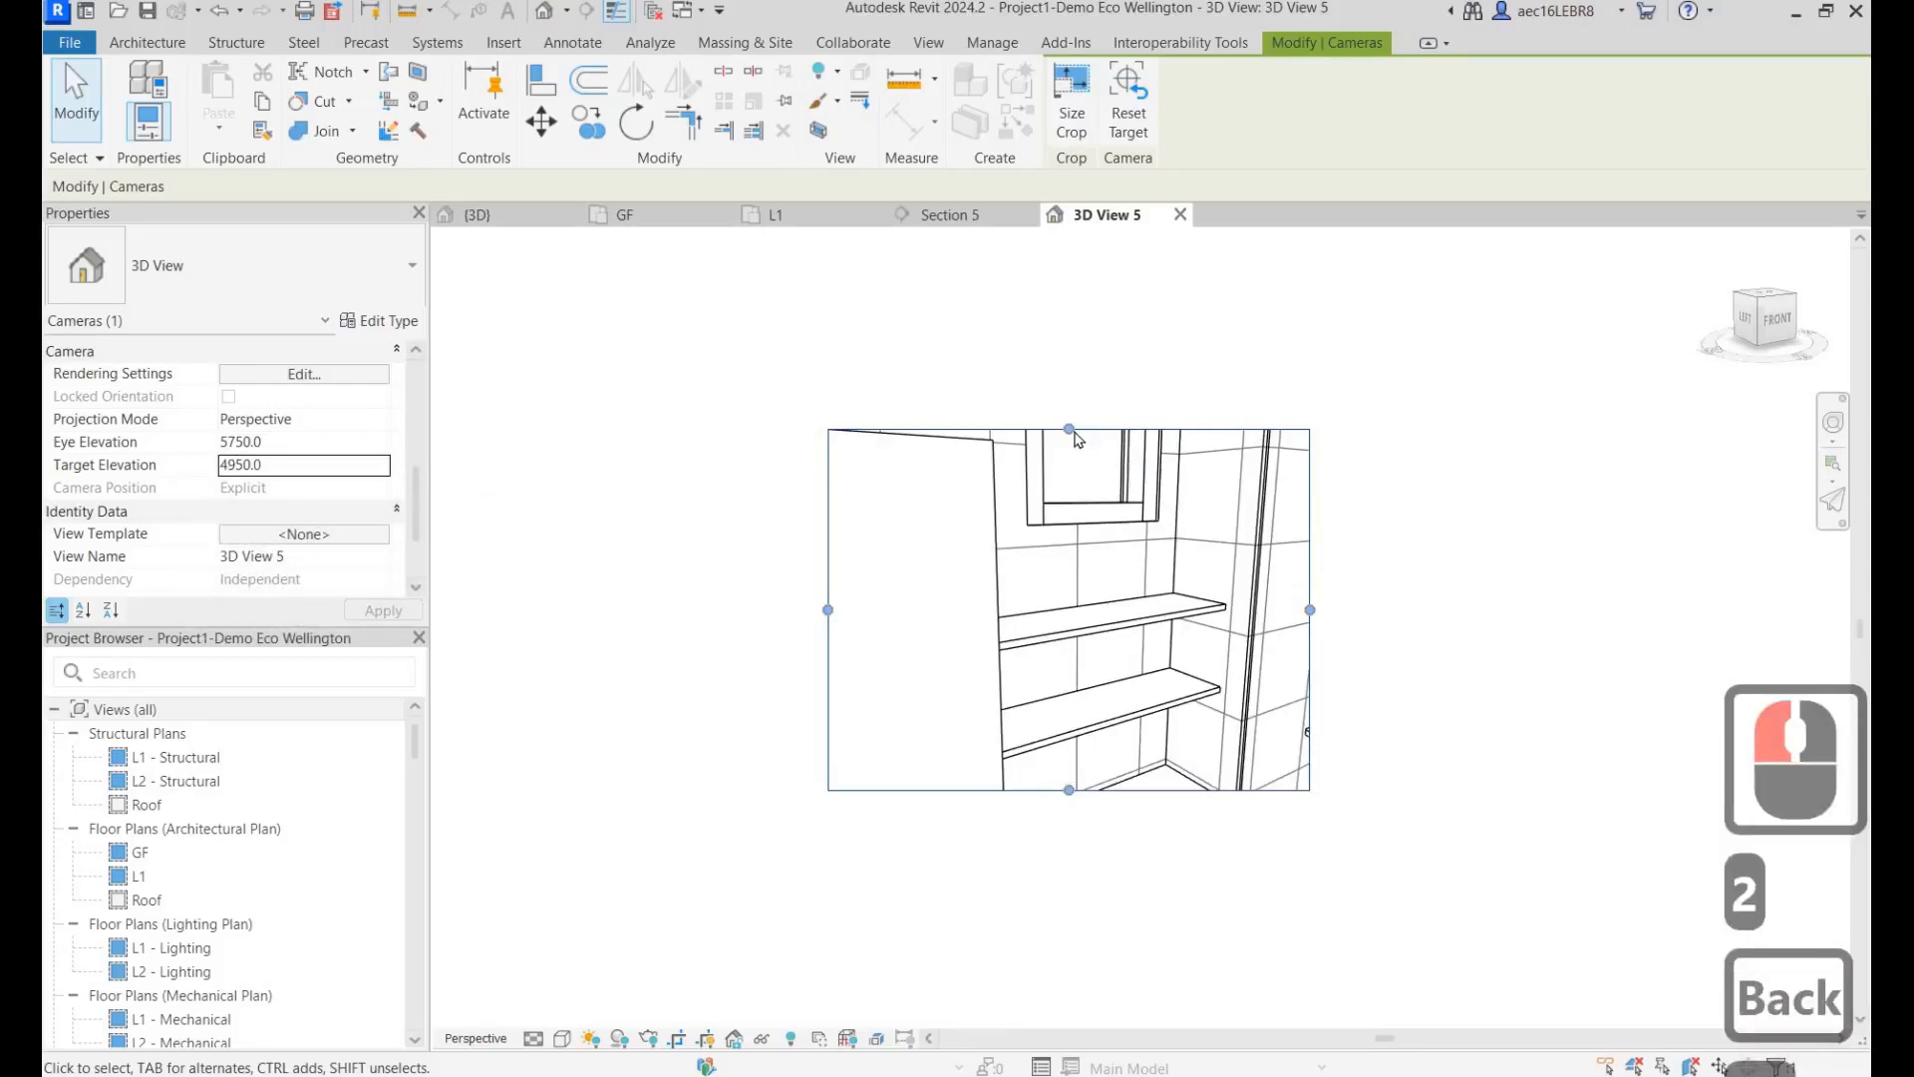
Step: Enlarge the camera view's crop region on all four sides to take in the washbasin, cabinet, shelves and shower
drag(1068, 429, 1069, 325)
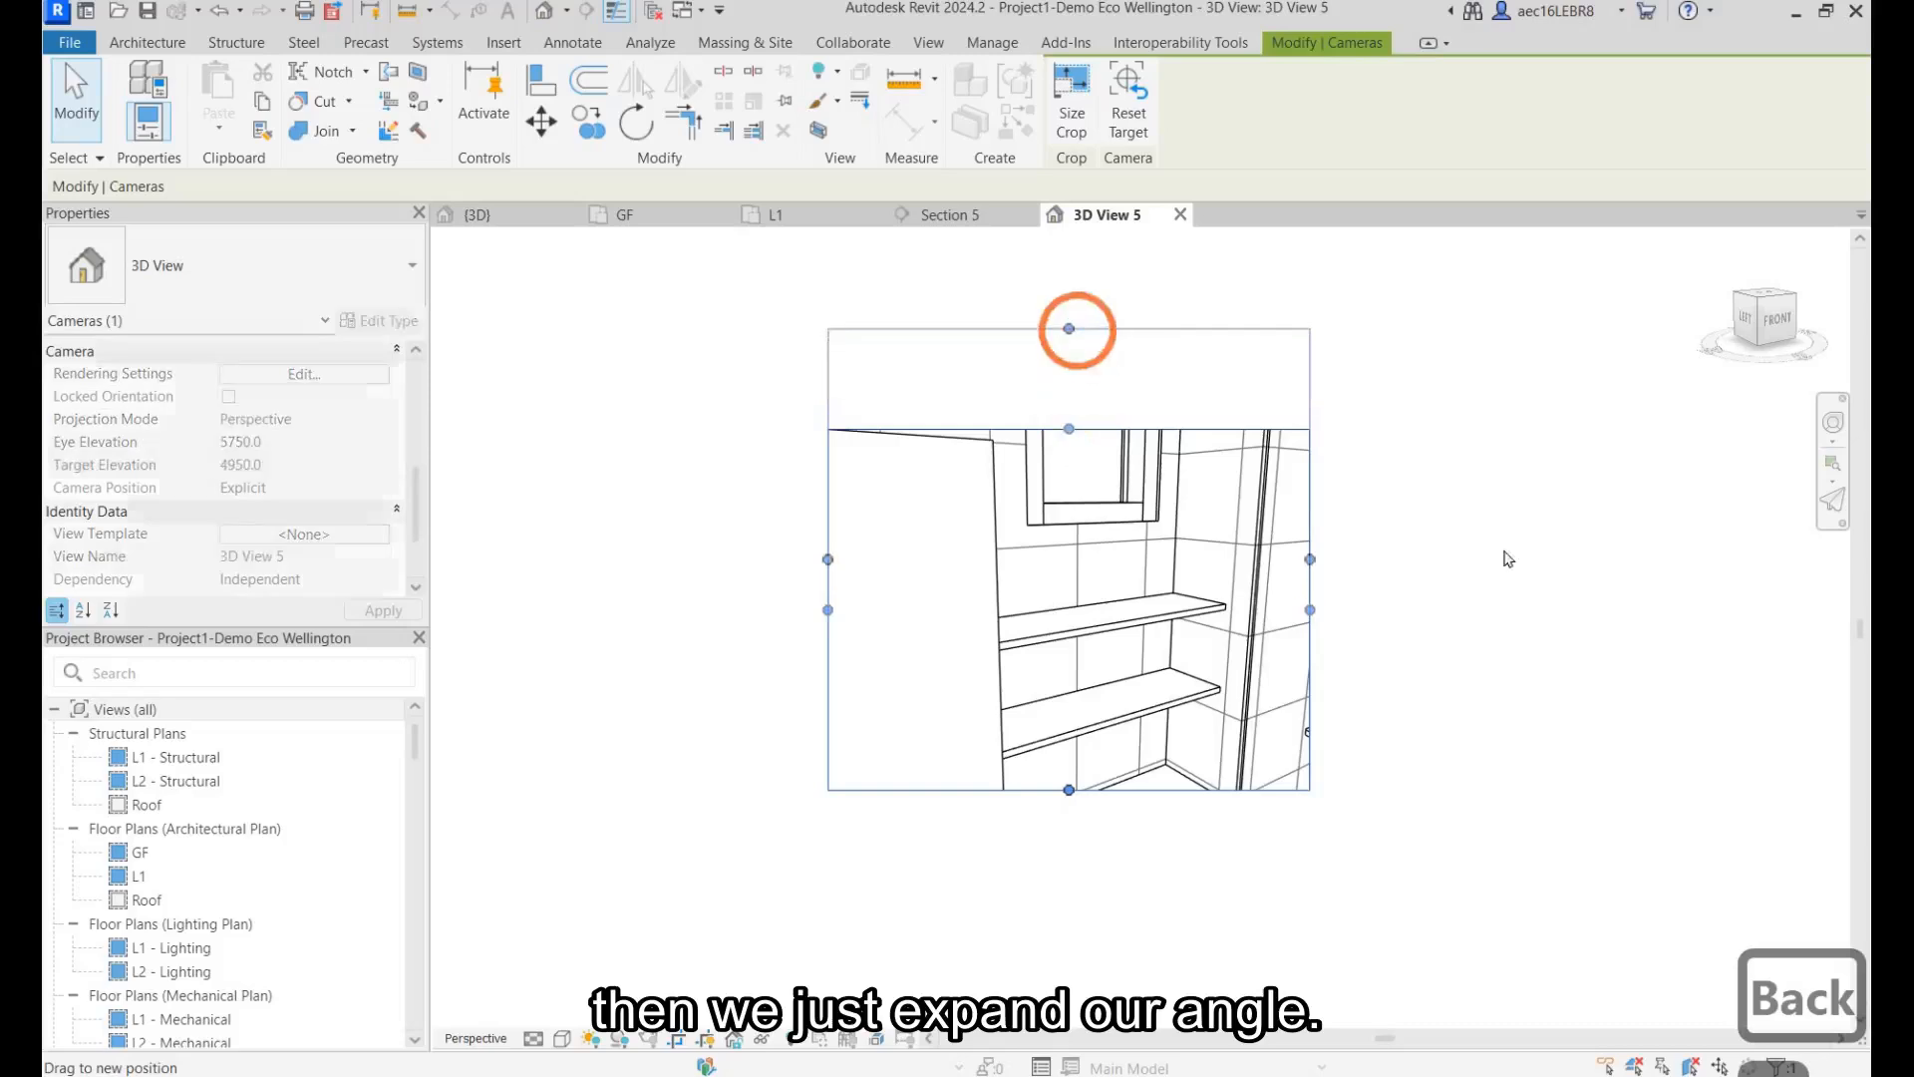
drag(1310, 558, 1519, 558)
drag(1173, 790, 1174, 922)
drag(828, 624, 702, 626)
scroll(940, 551, down, 3)
drag(1051, 763, 1057, 892)
drag(777, 631, 698, 631)
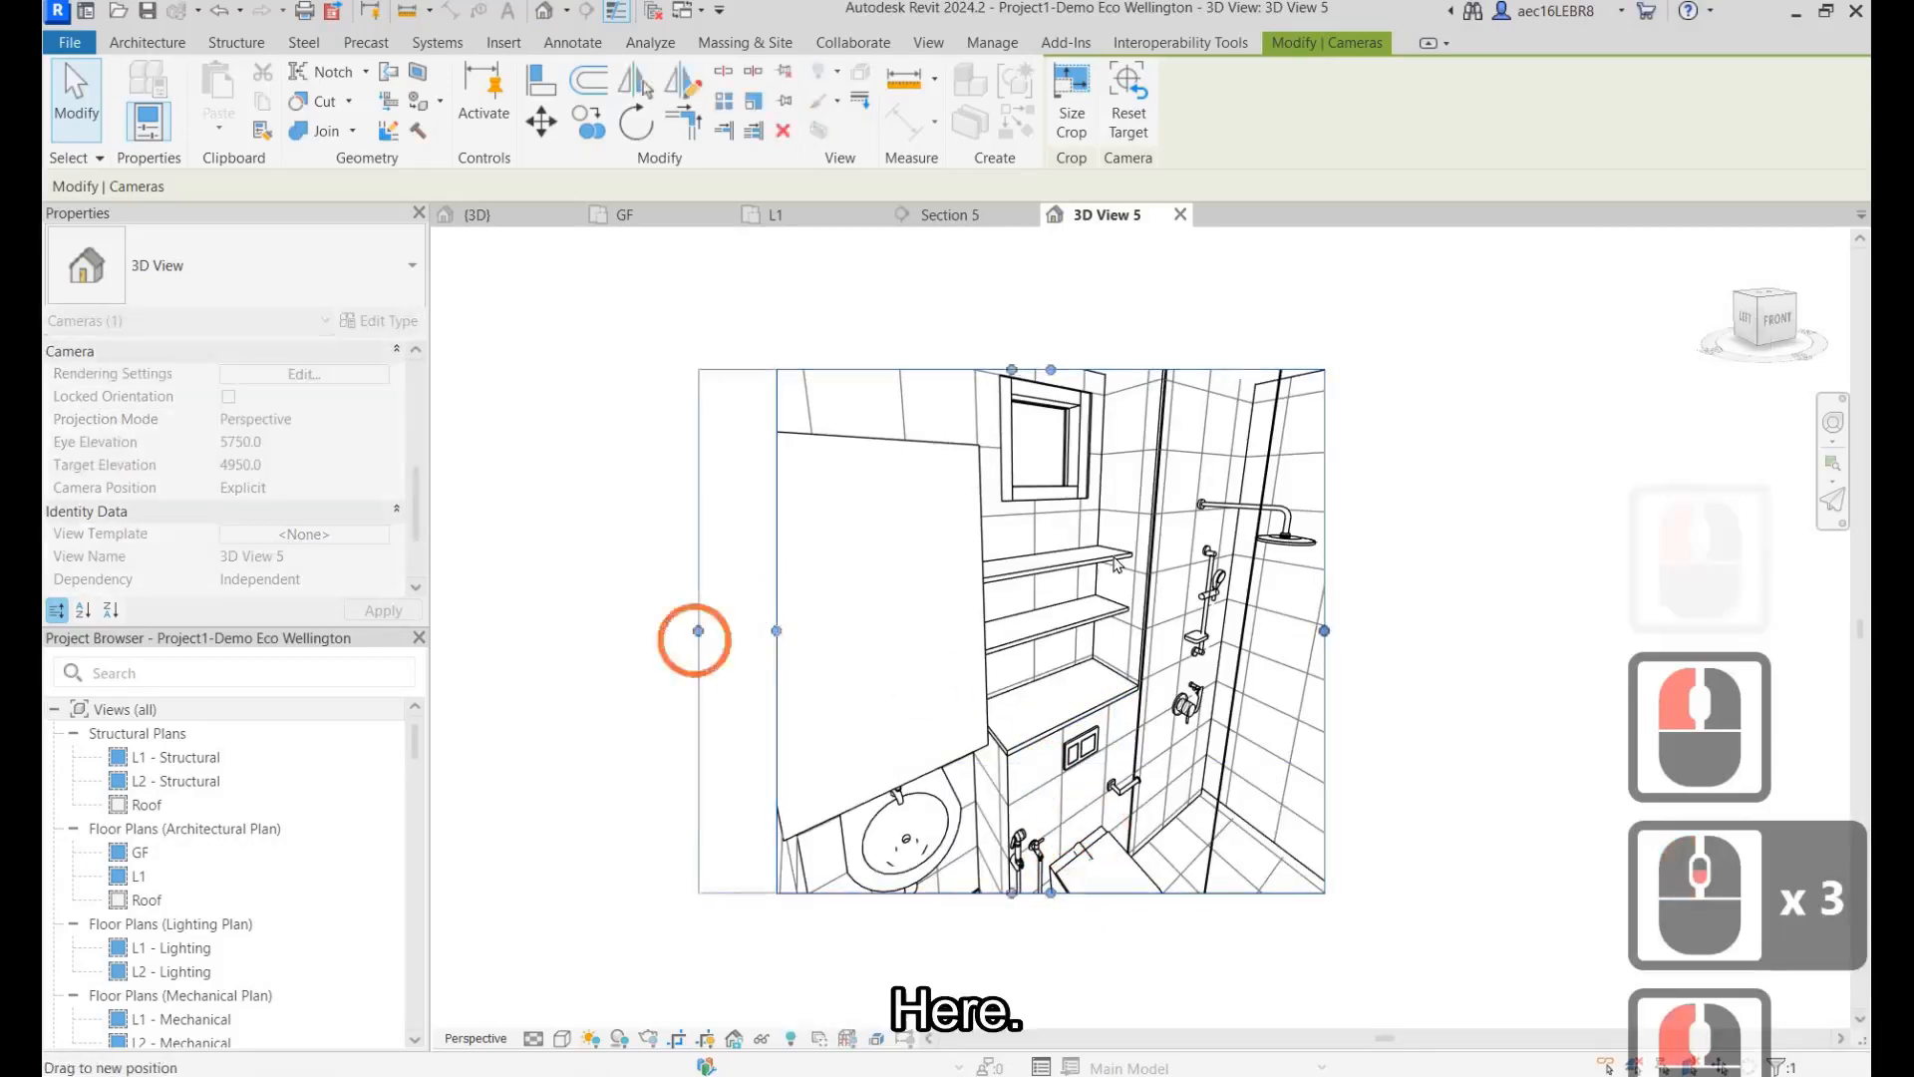
drag(1325, 630, 1368, 630)
click(698, 630)
drag(698, 630, 639, 630)
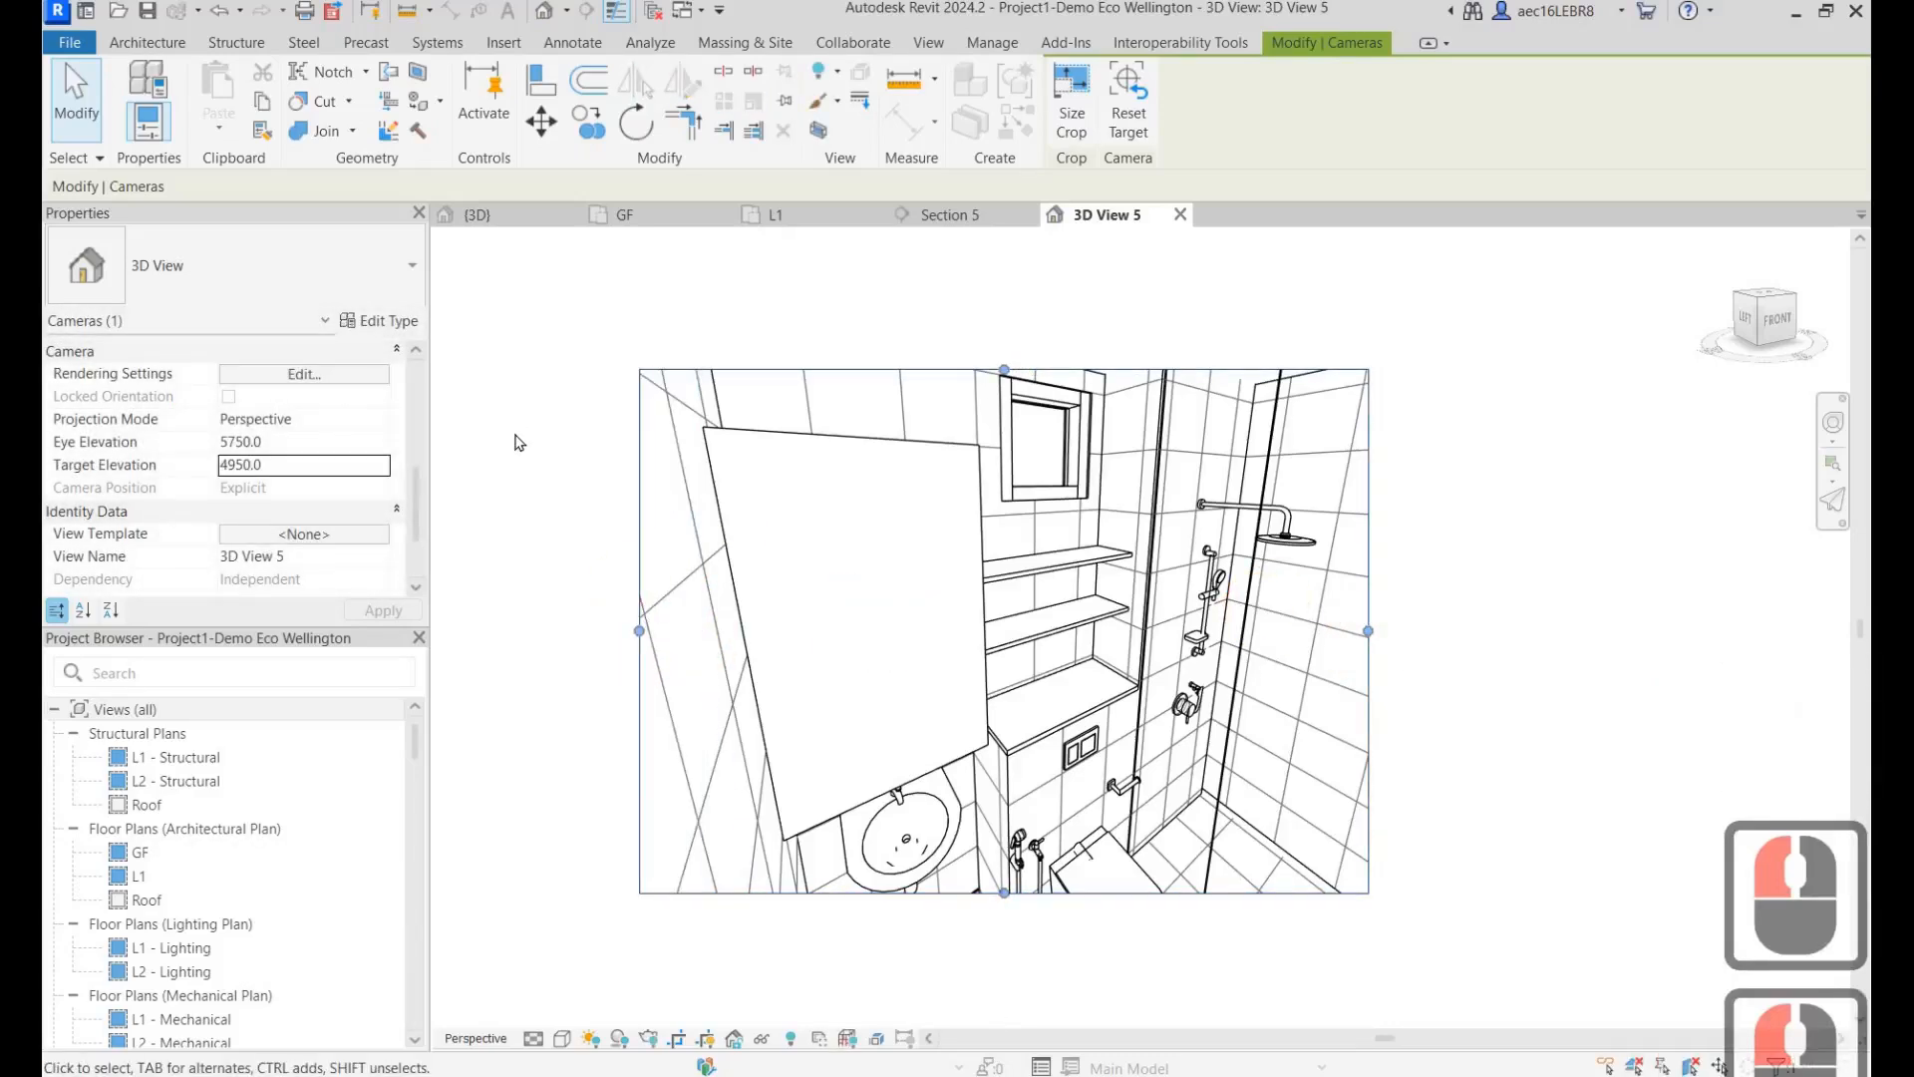
click(518, 442)
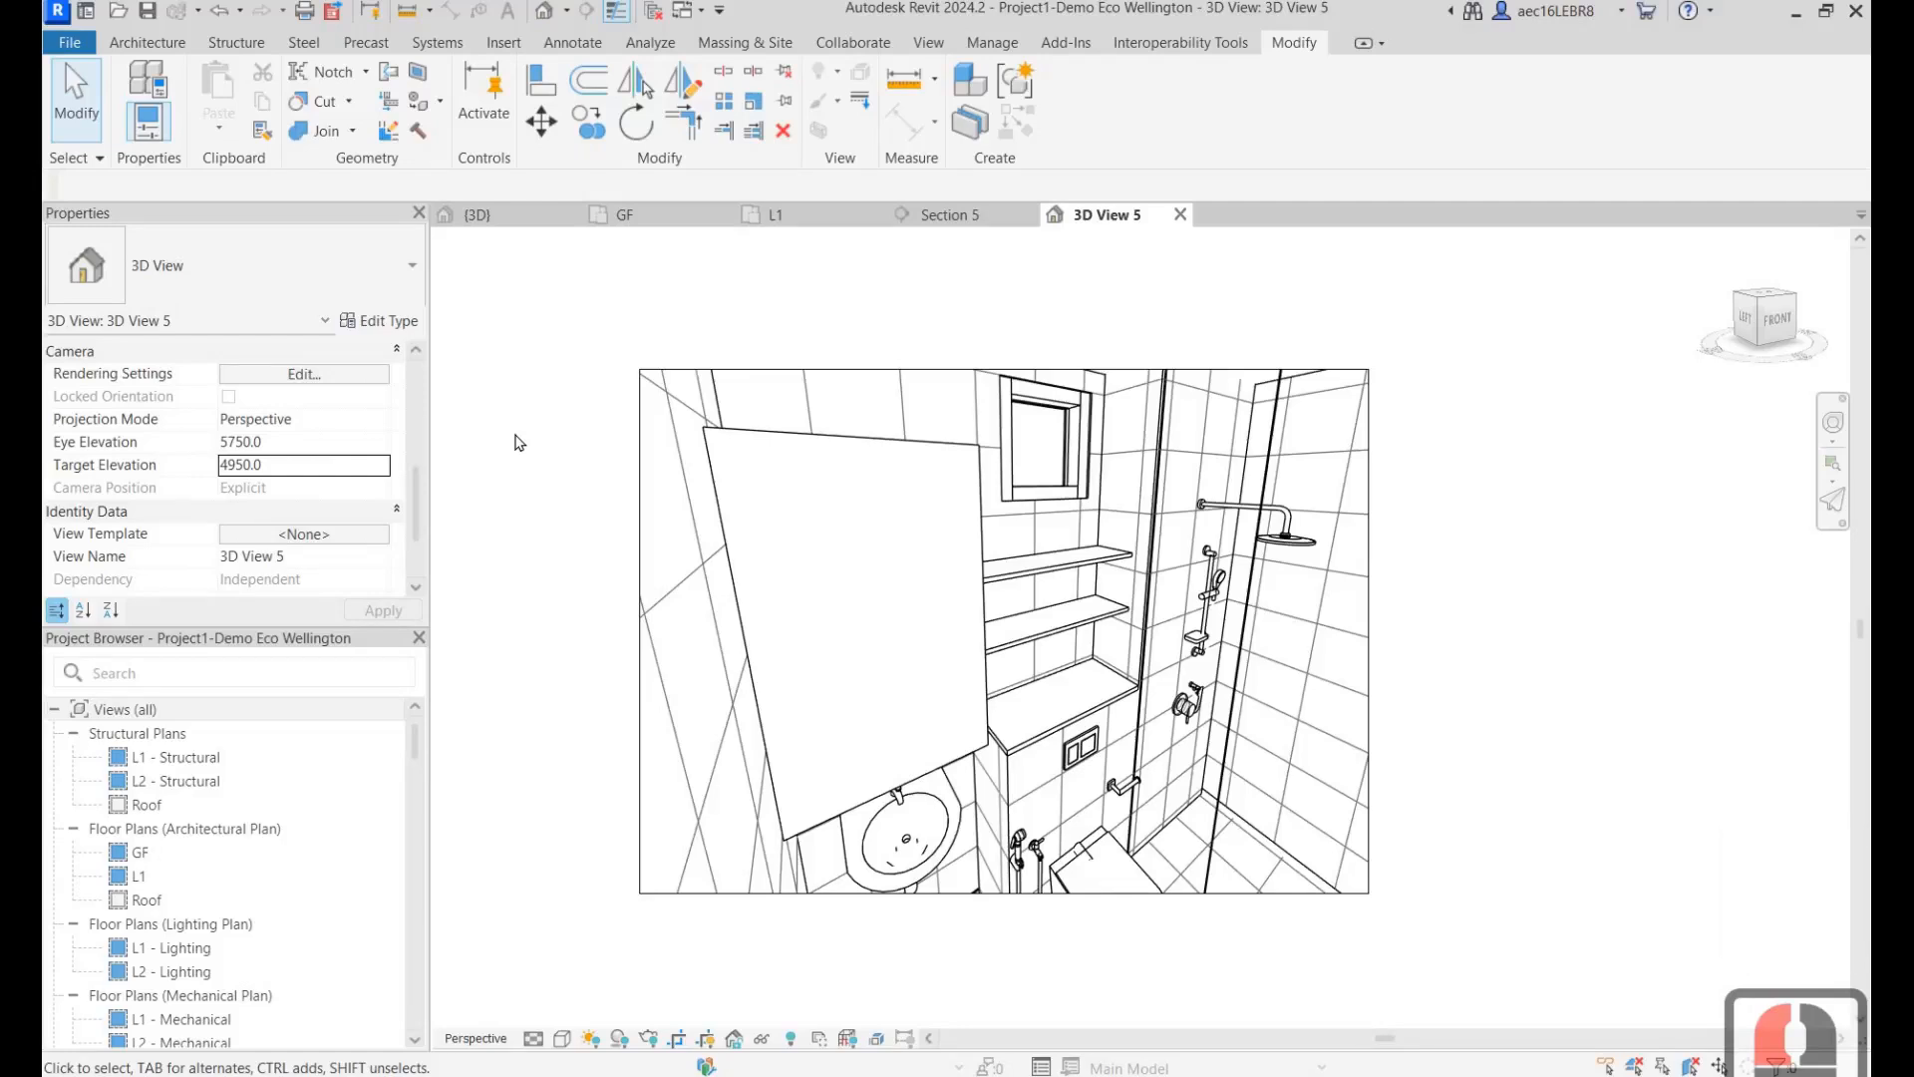
scroll(515, 435, down, 2)
scroll(988, 902, up, 2)
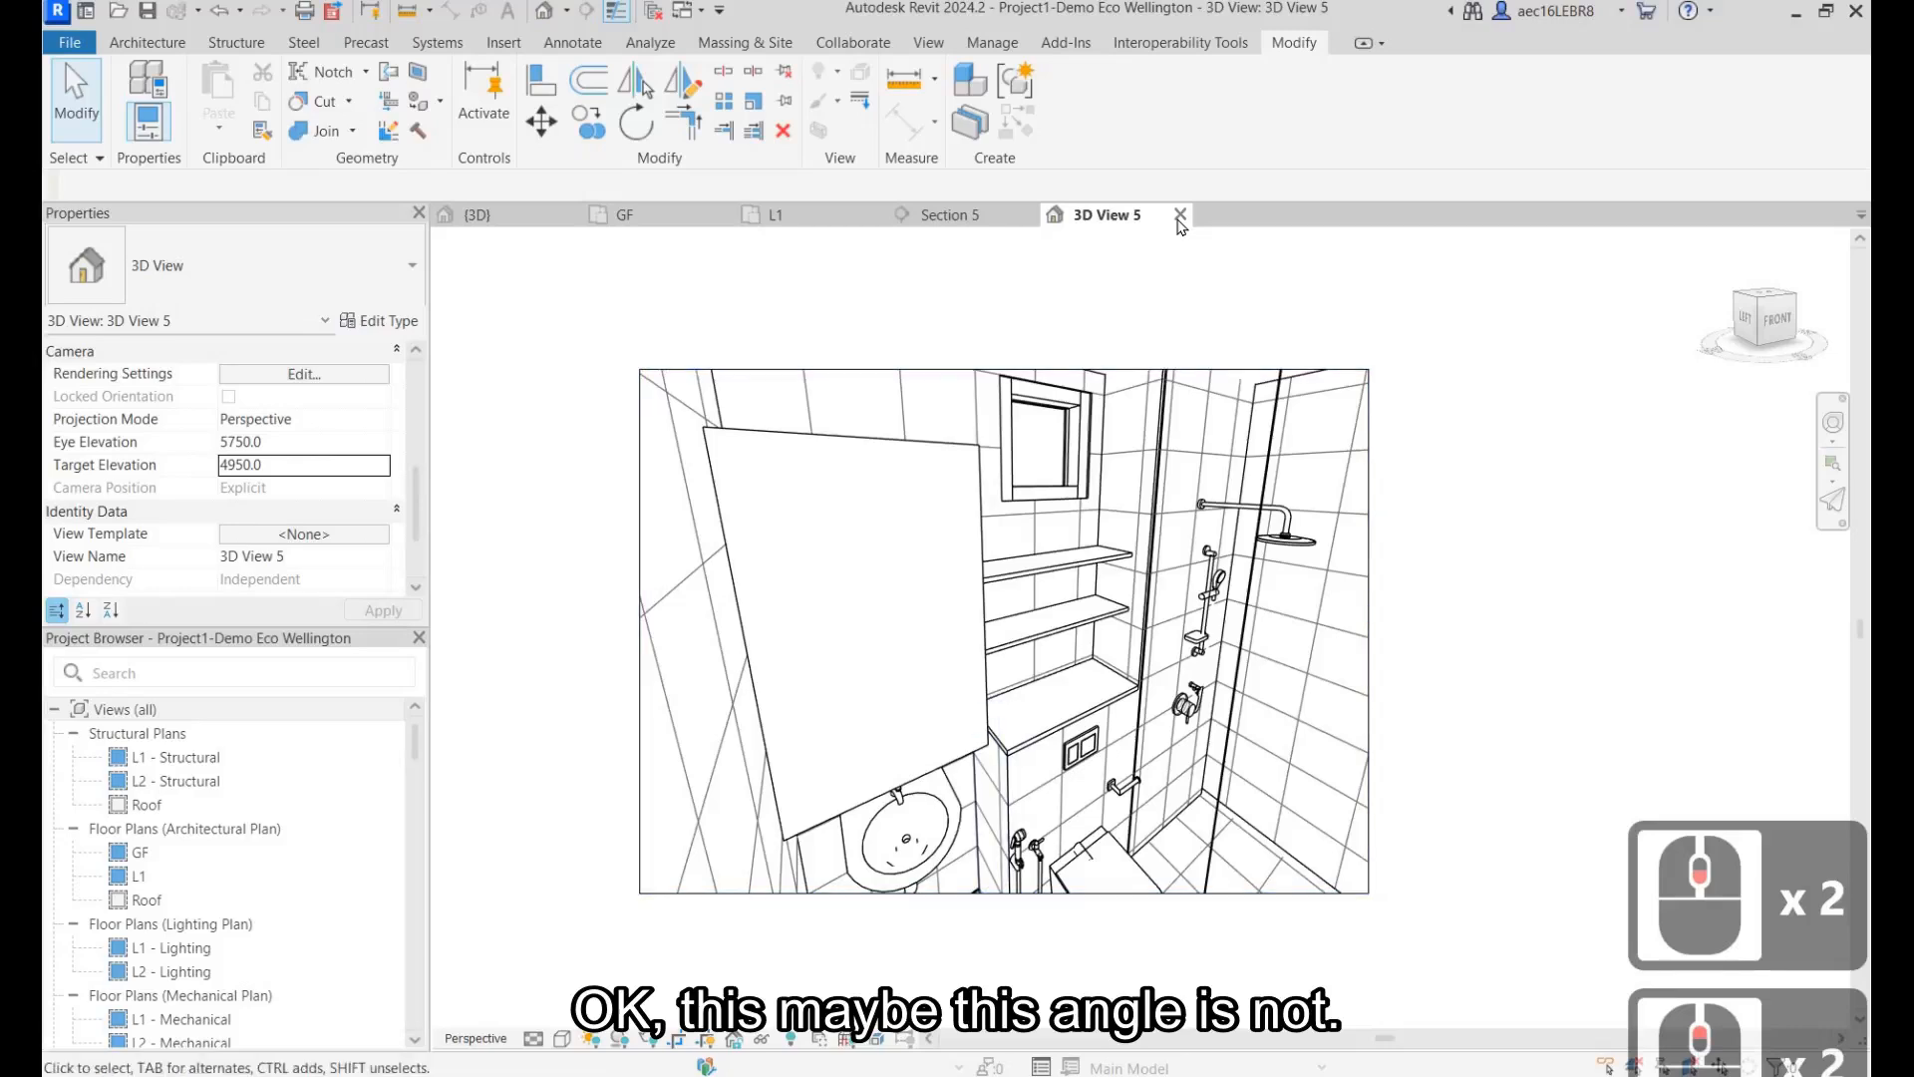
Step: Close the current camera view and create another on the L1 plan from just outside Bath 2, looking straight past the toilet beyond the outer wall
click(1180, 214)
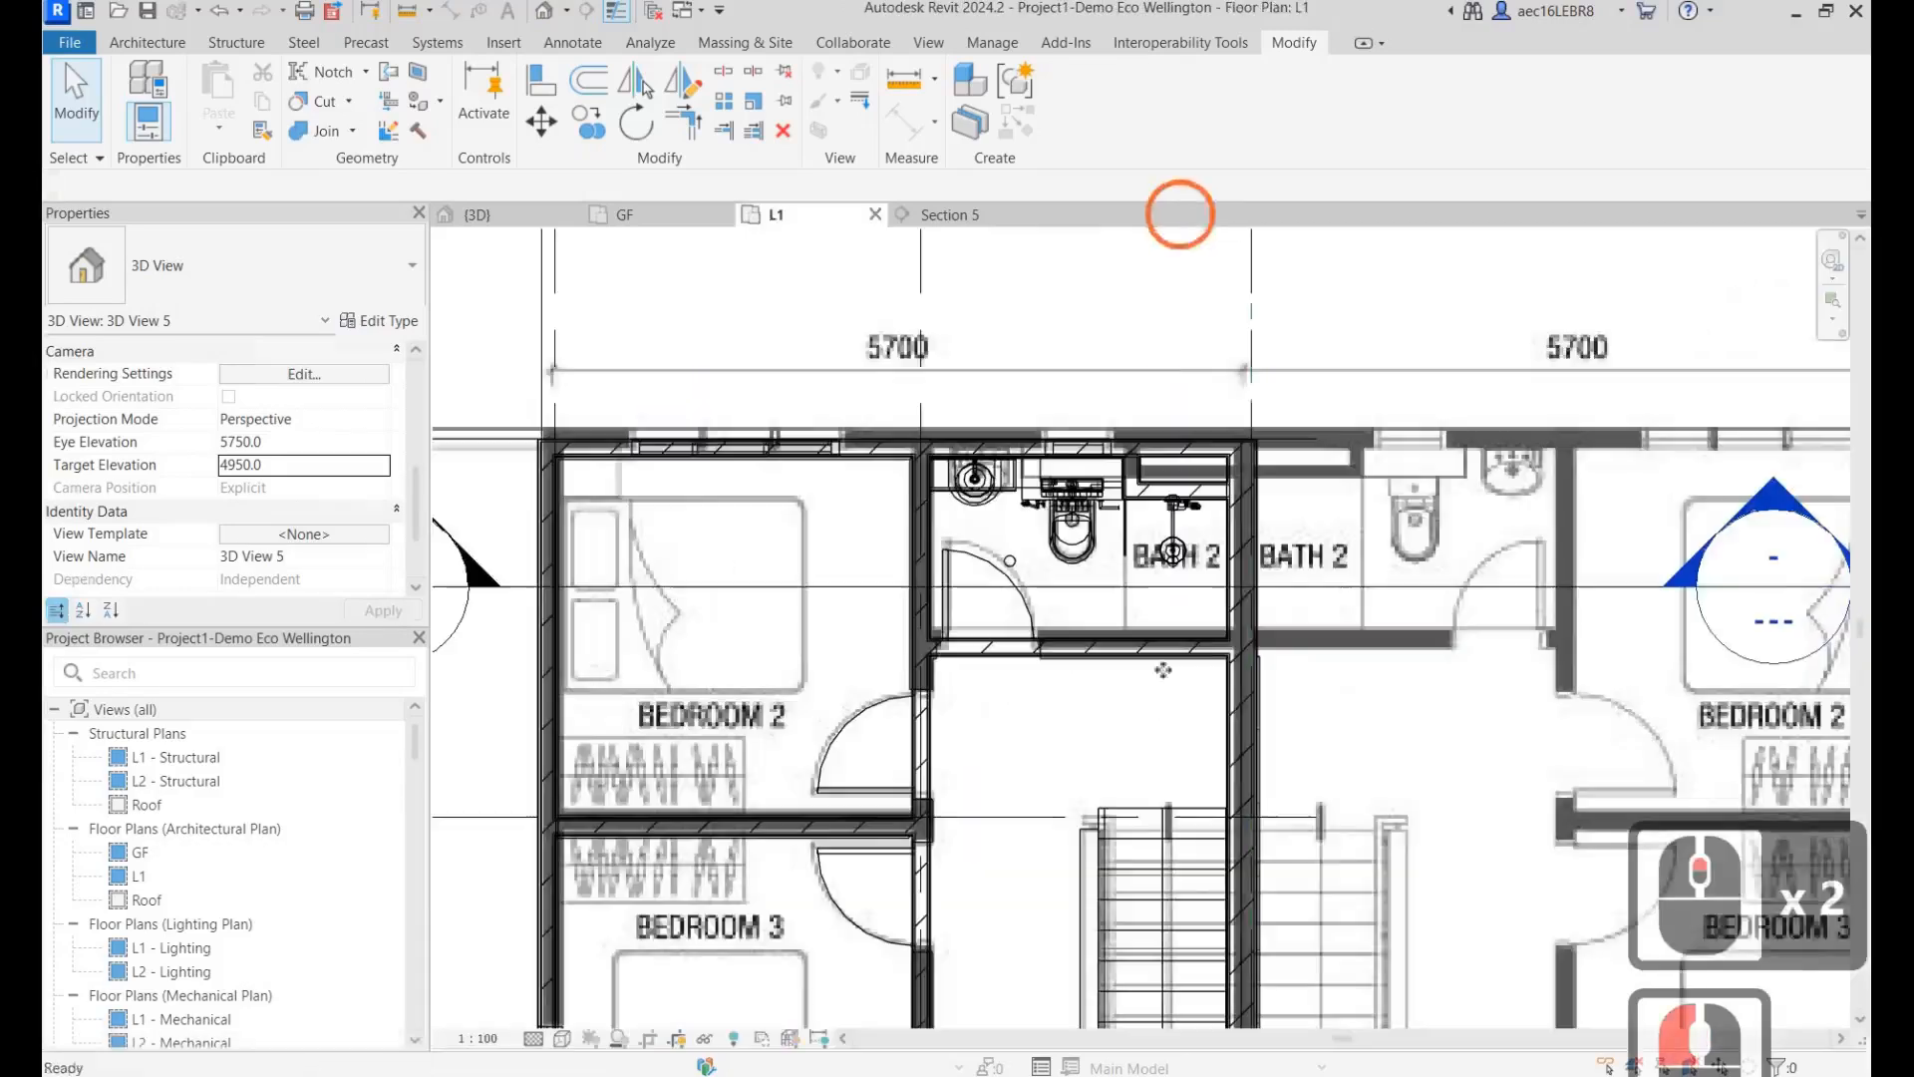
click(1157, 638)
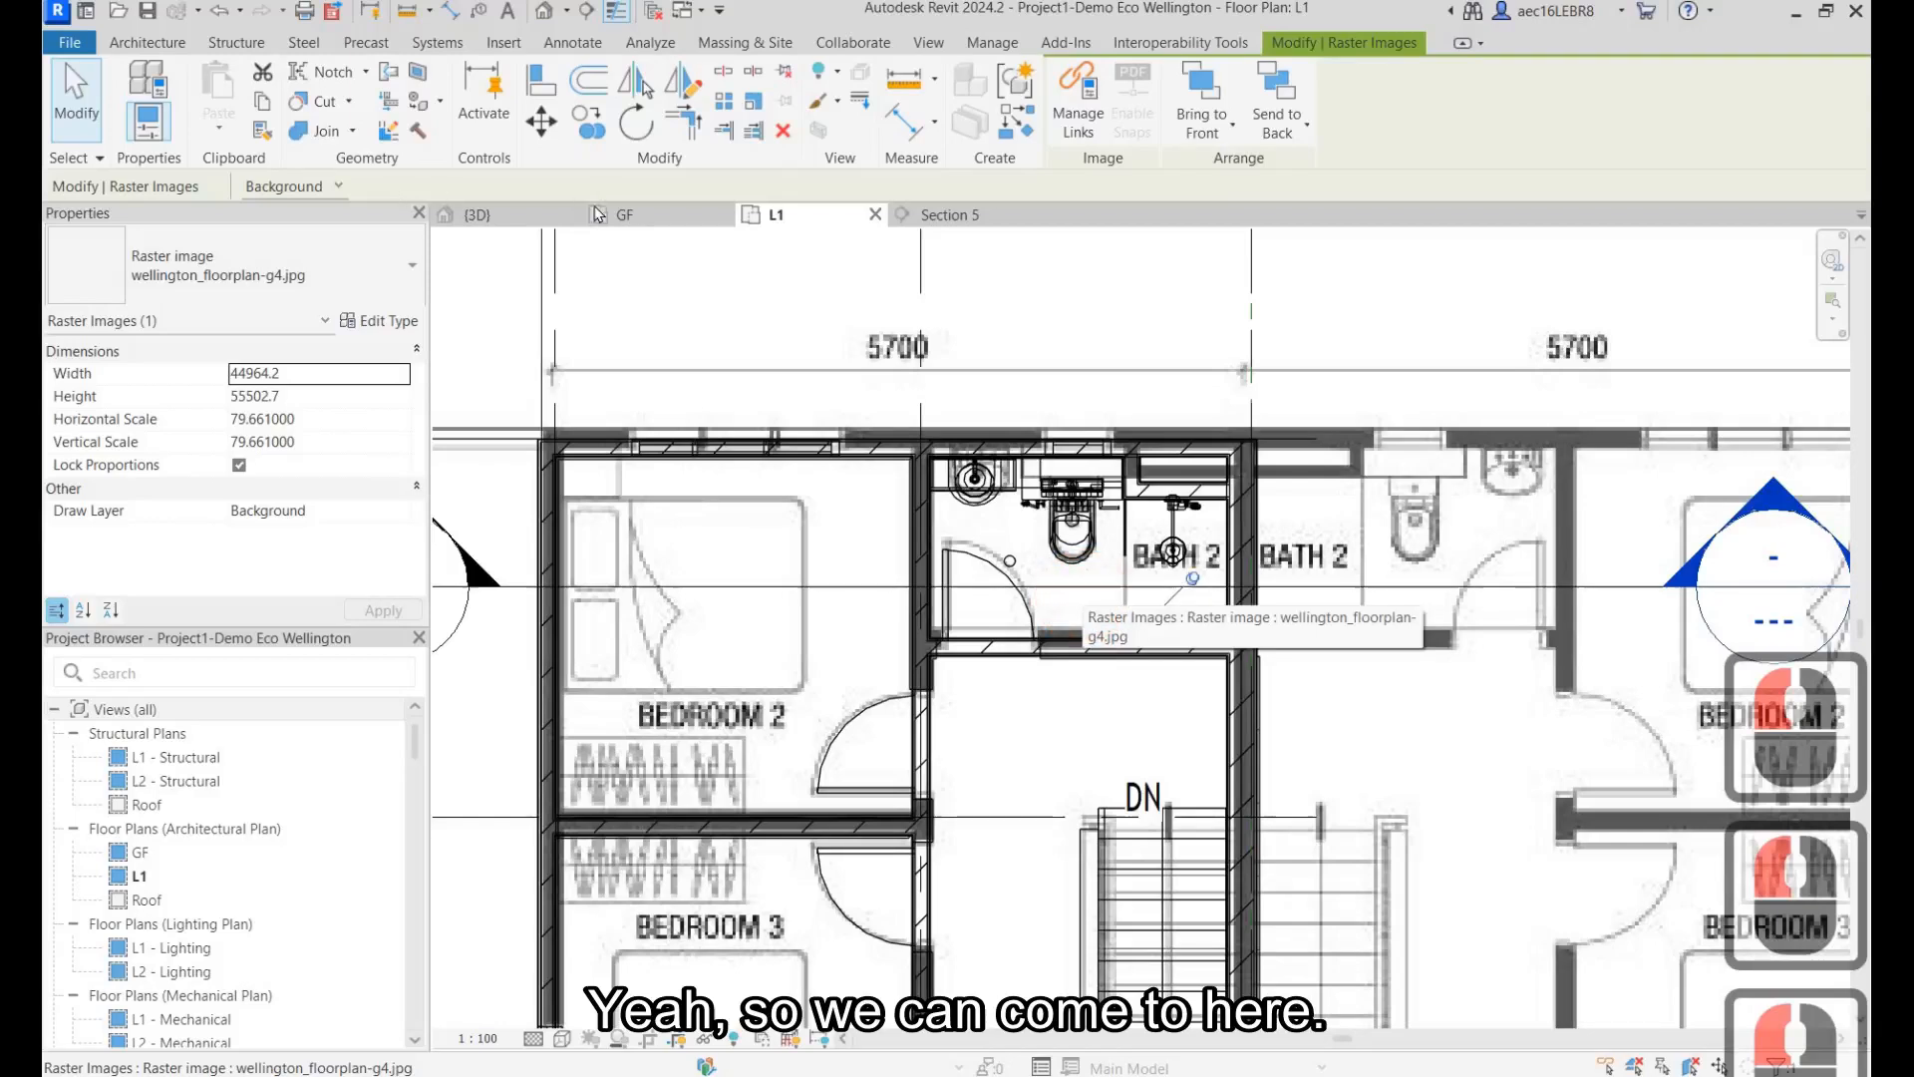
click(467, 229)
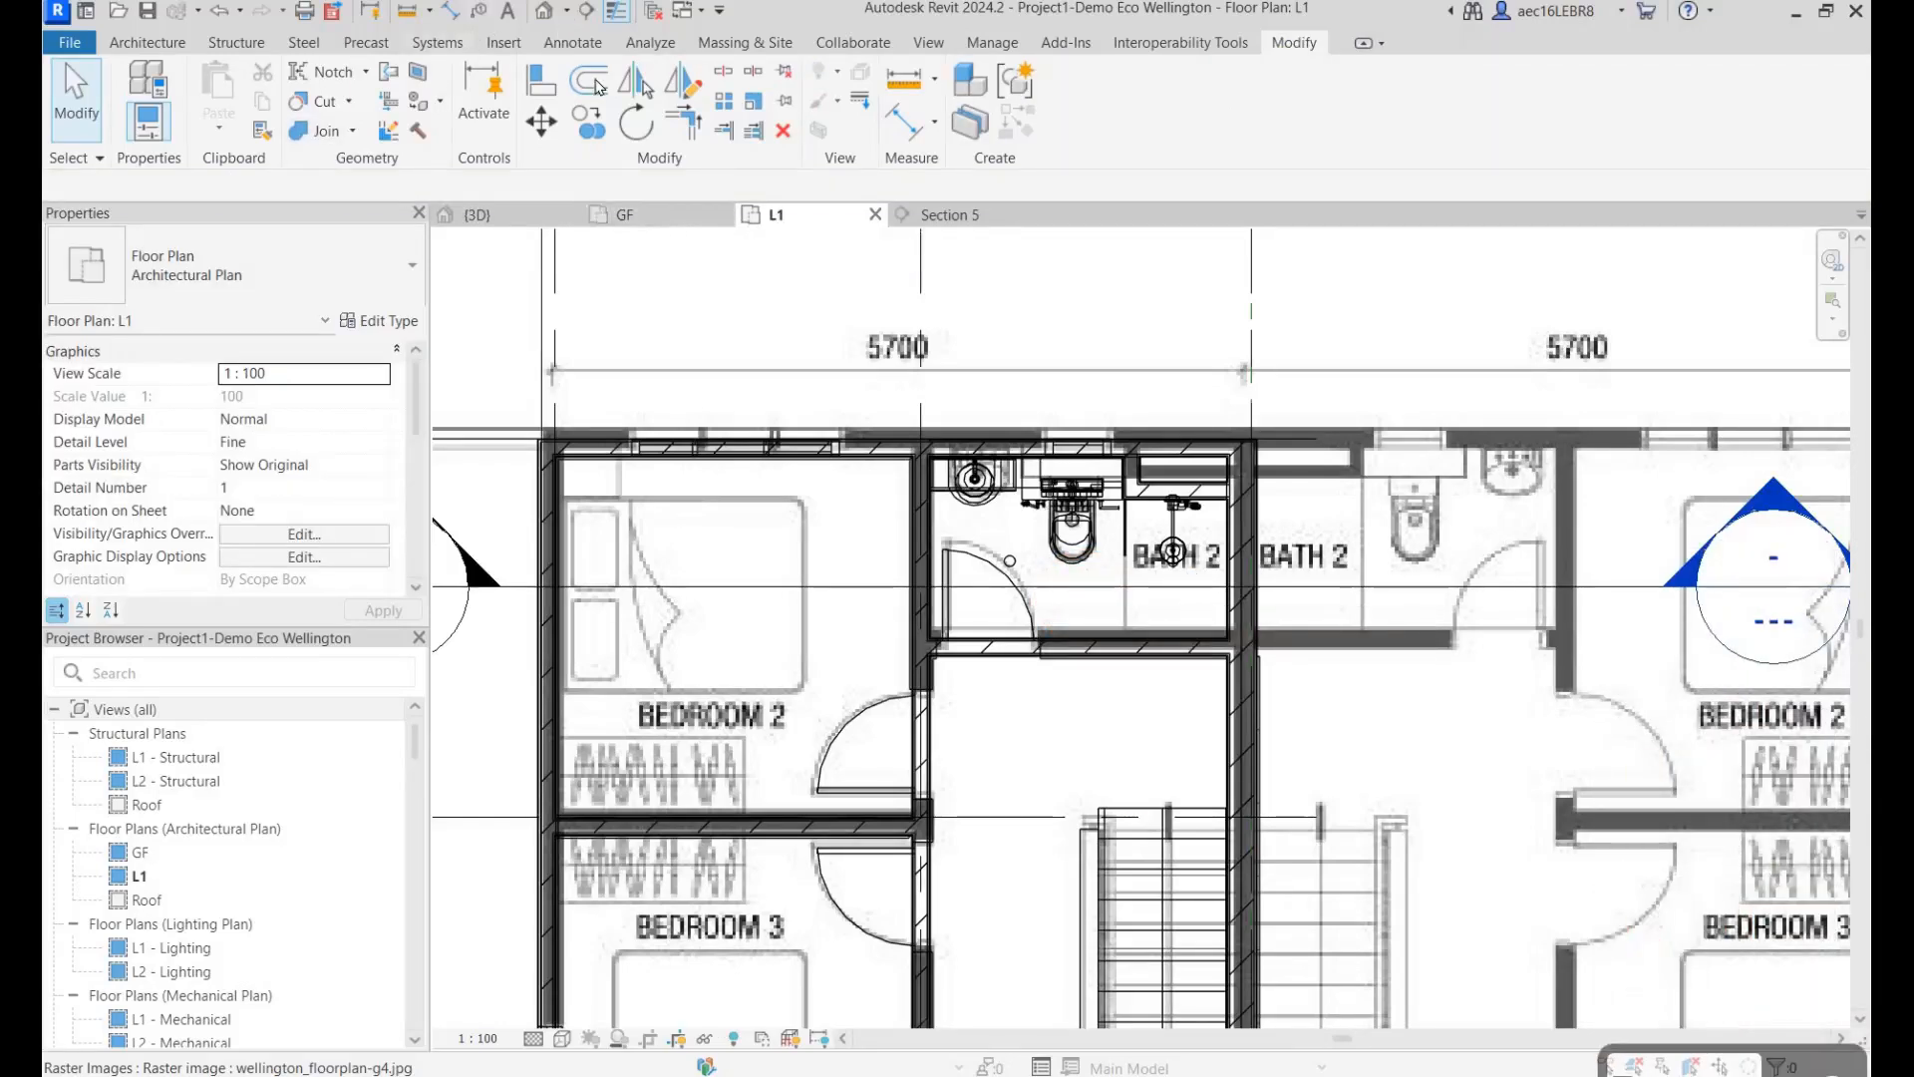
click(564, 10)
click(578, 64)
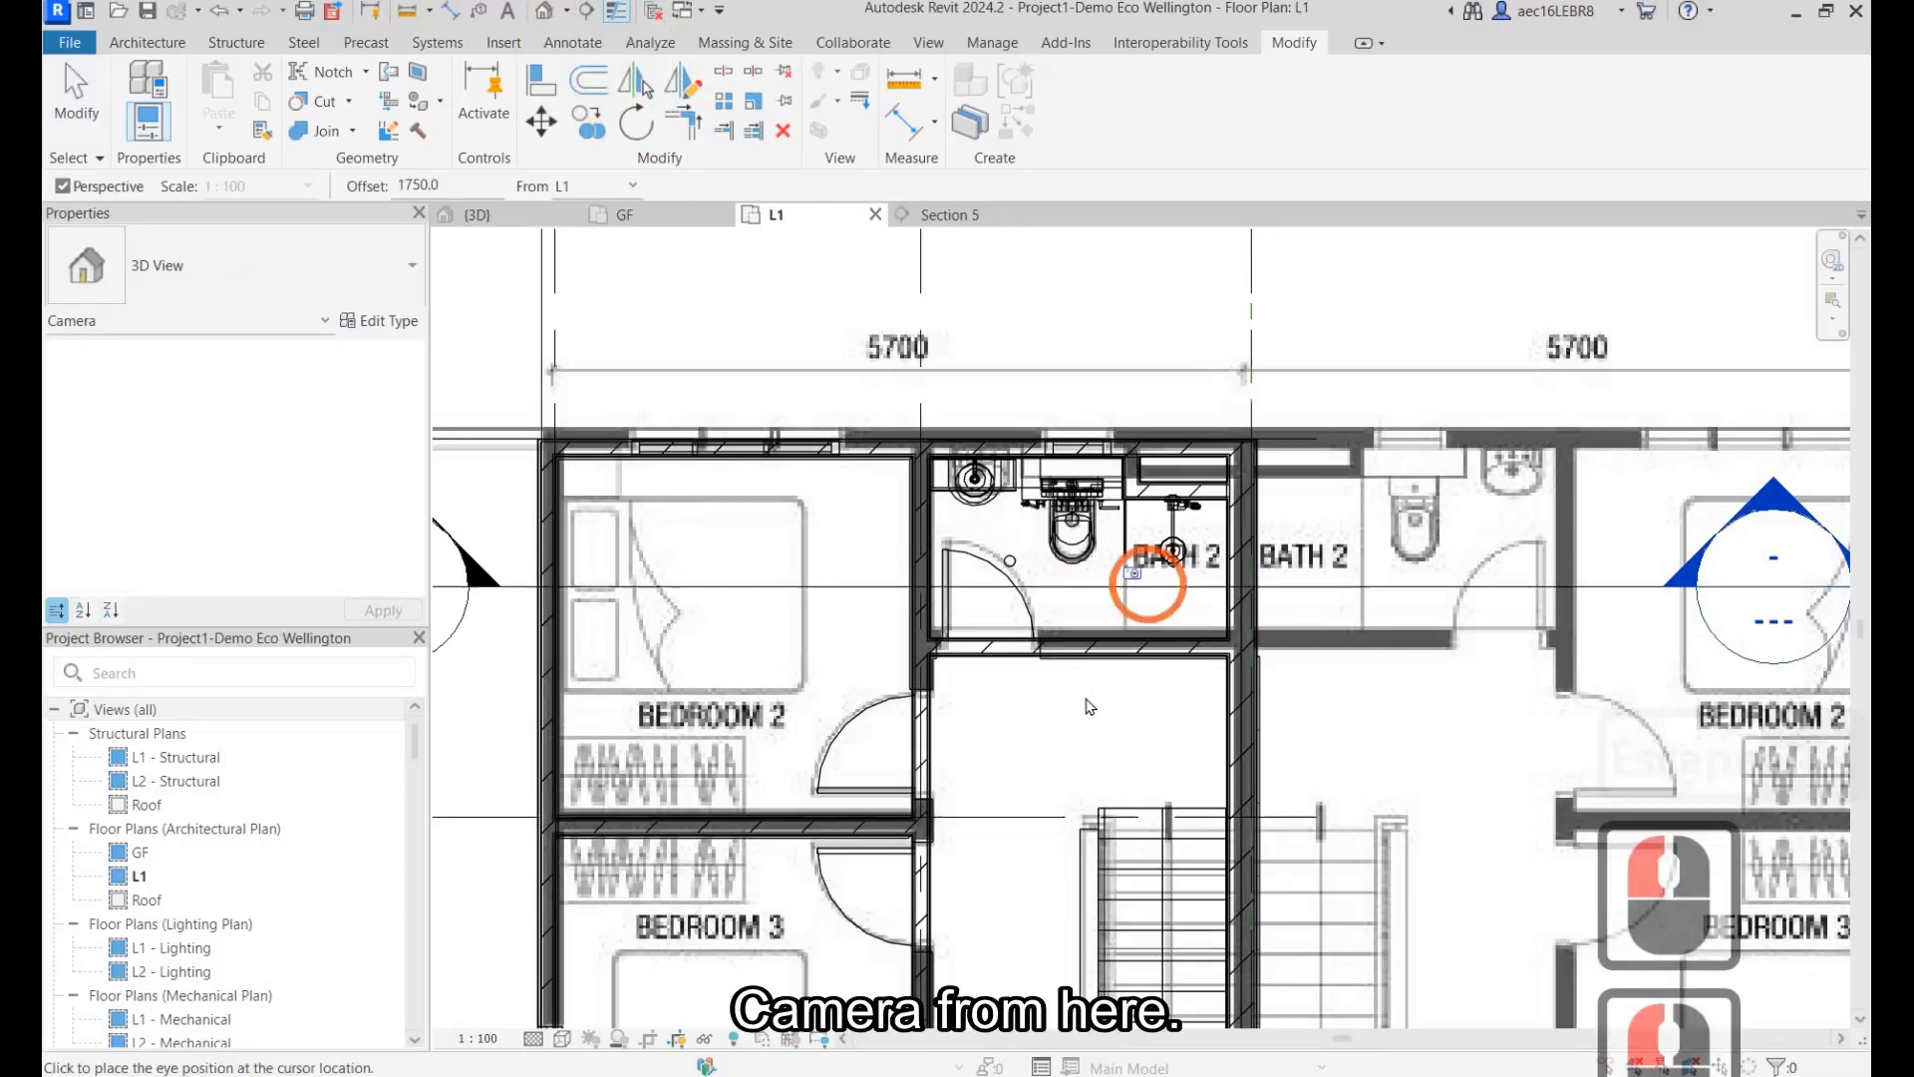
click(1086, 700)
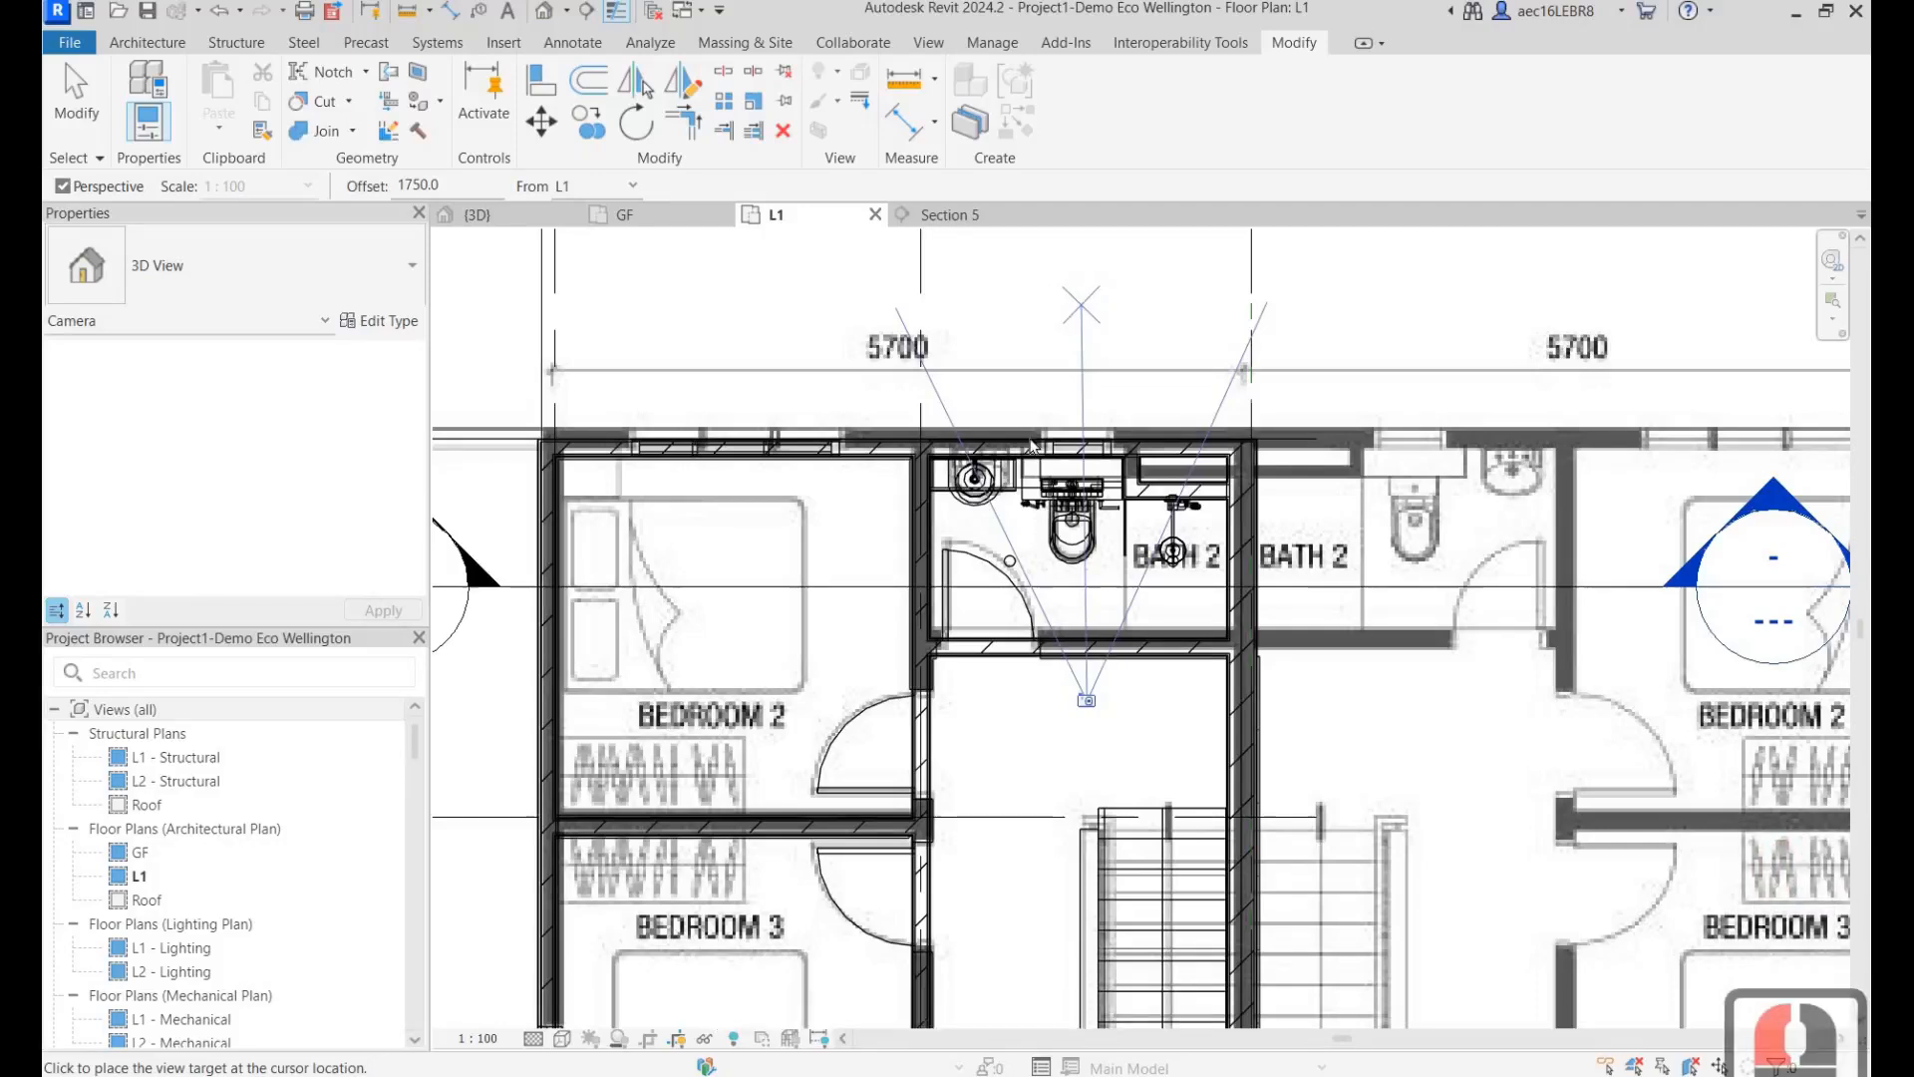
click(1081, 280)
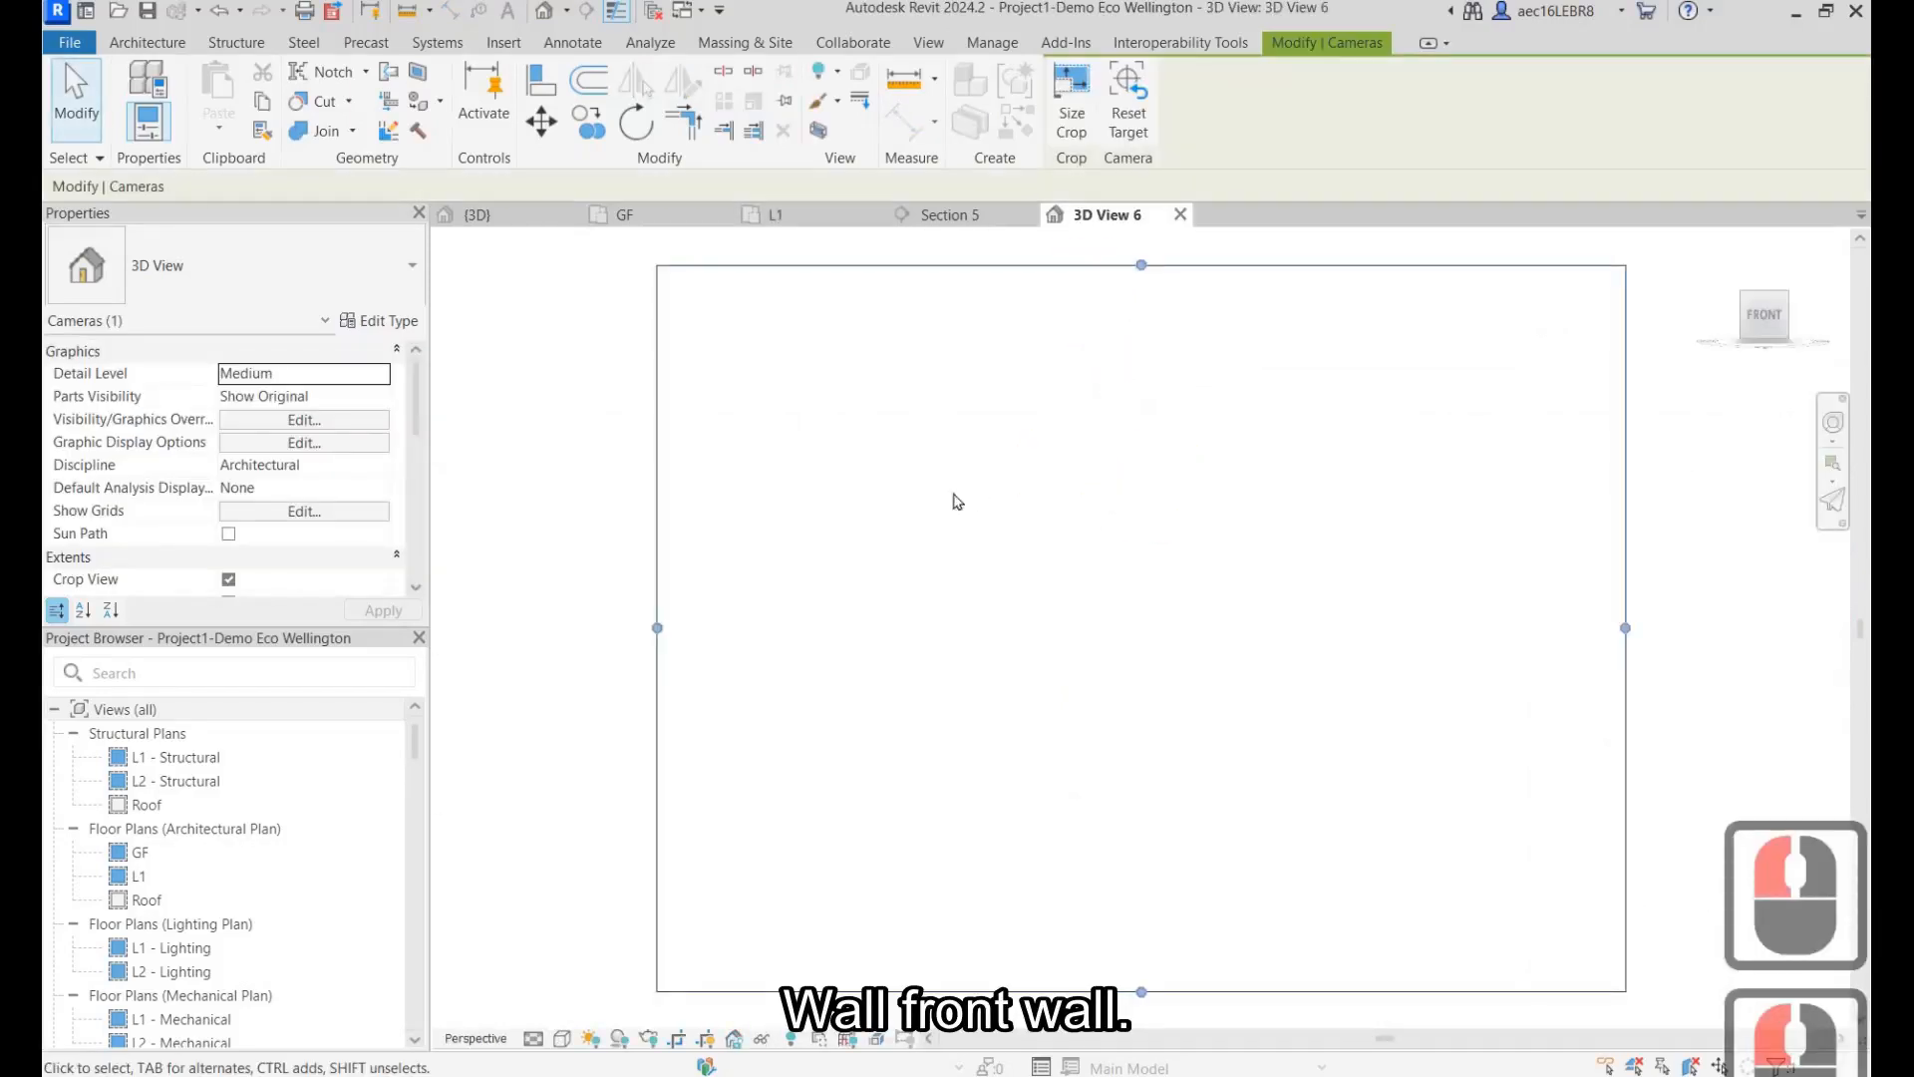
Step: Extend the crop region of the new camera view outward on all four sides
drag(1110, 365, 1110, 292)
drag(869, 508, 718, 509)
drag(1351, 510, 1507, 509)
drag(1112, 725, 1112, 810)
click(1303, 480)
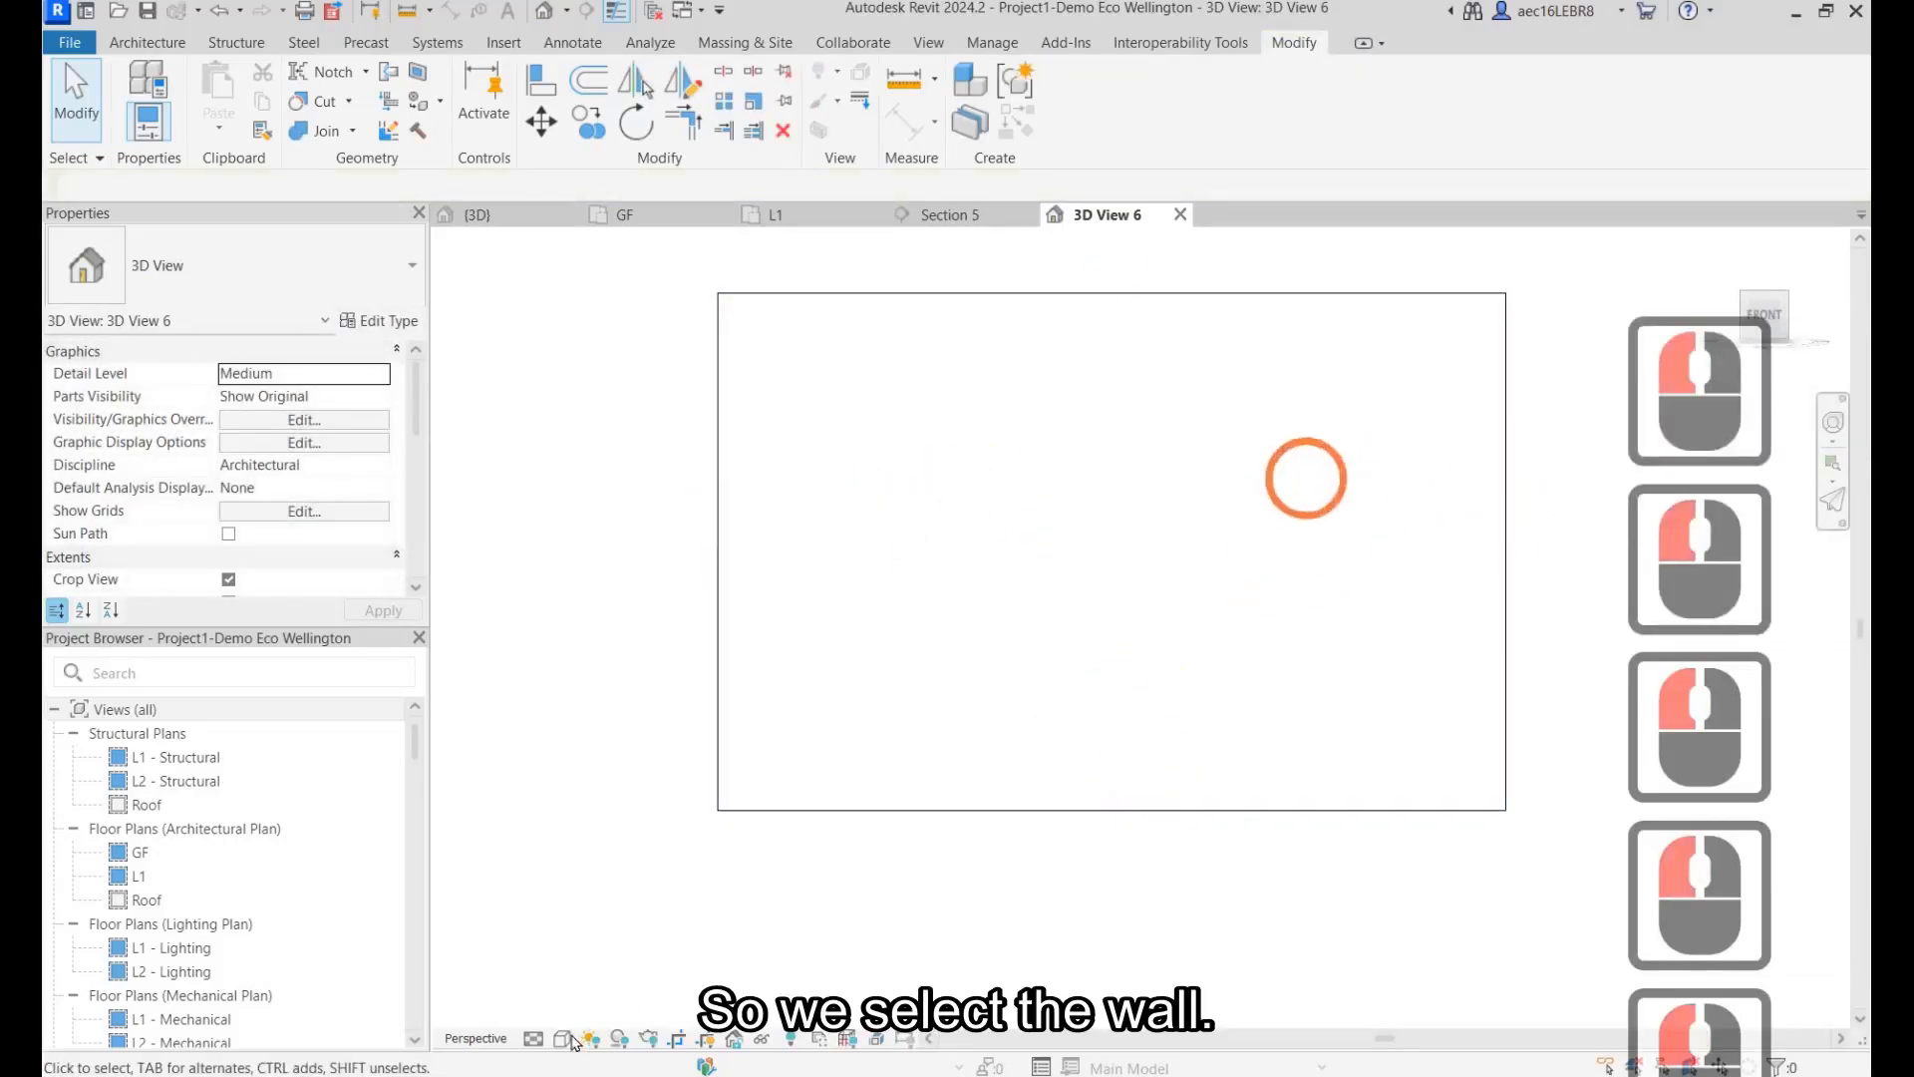
click(1041, 408)
click(1236, 308)
click(1238, 353)
click(97, 141)
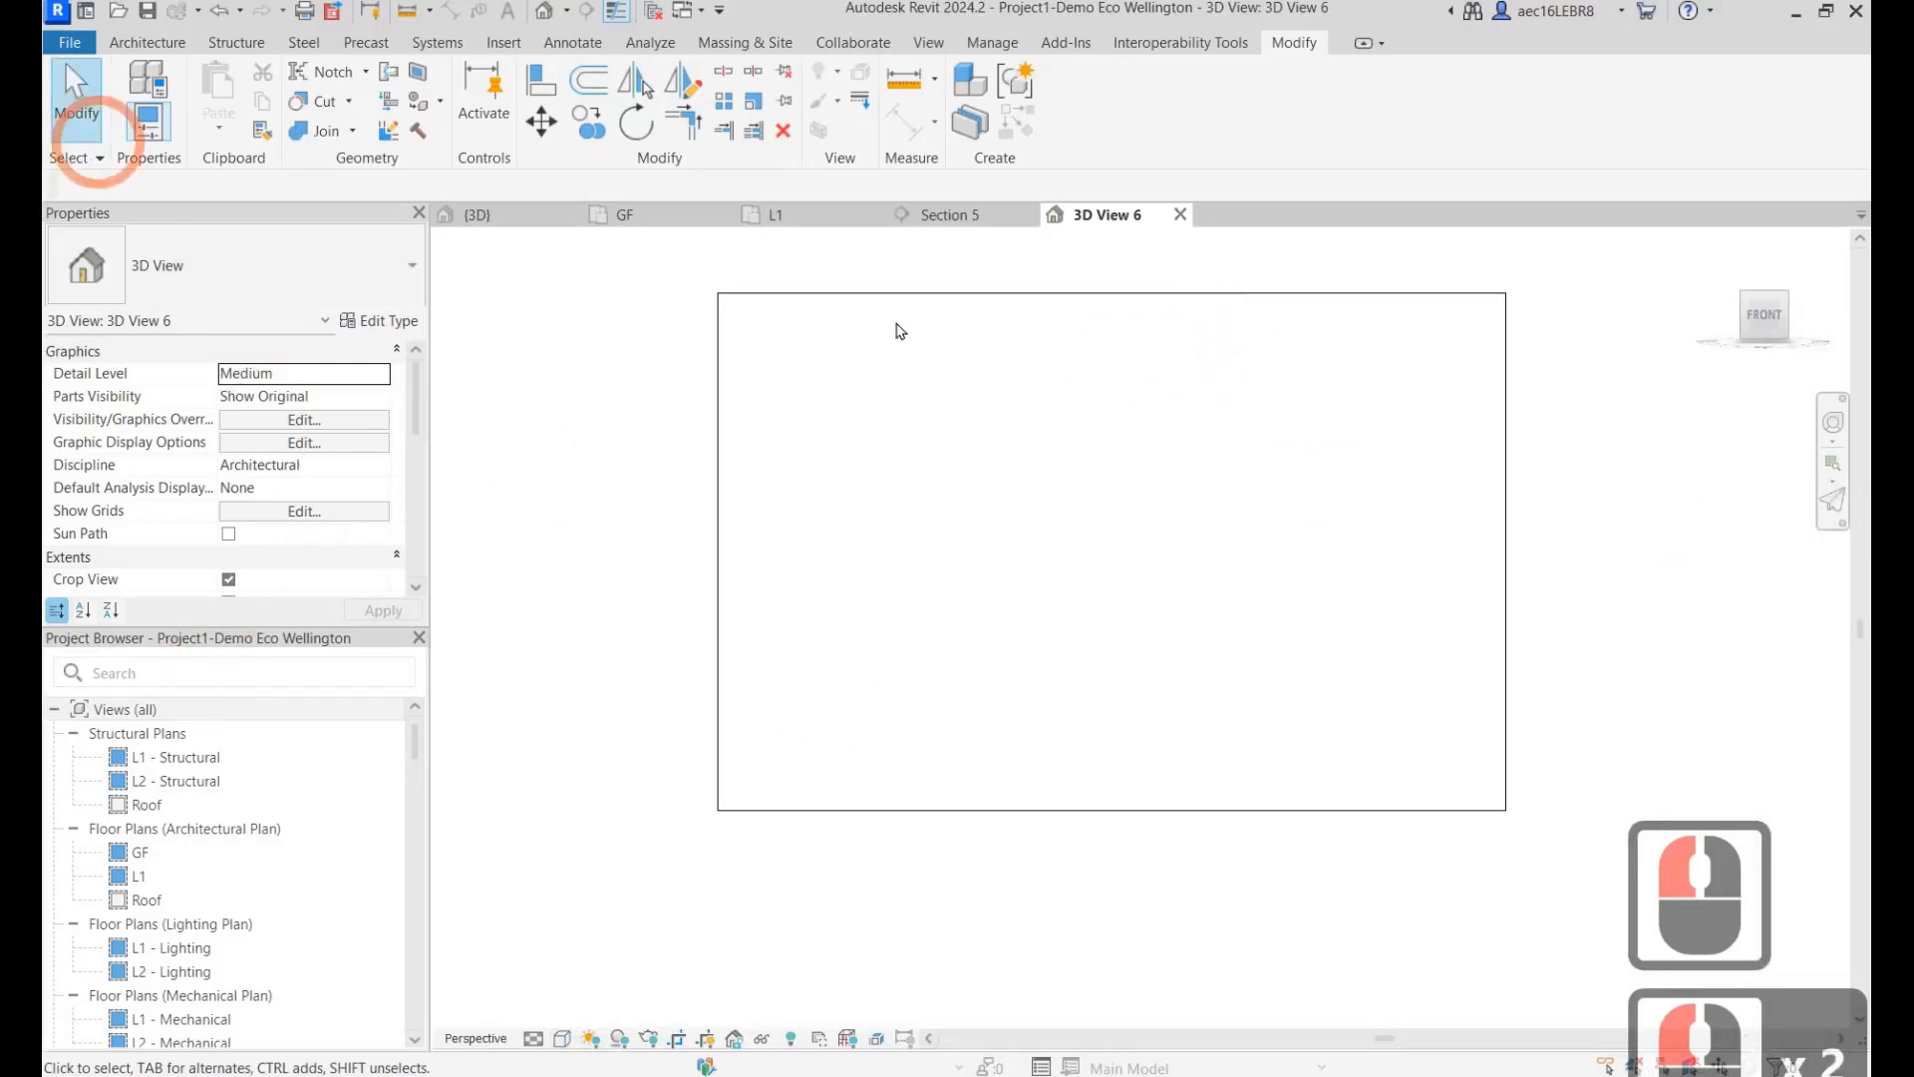
click(80, 157)
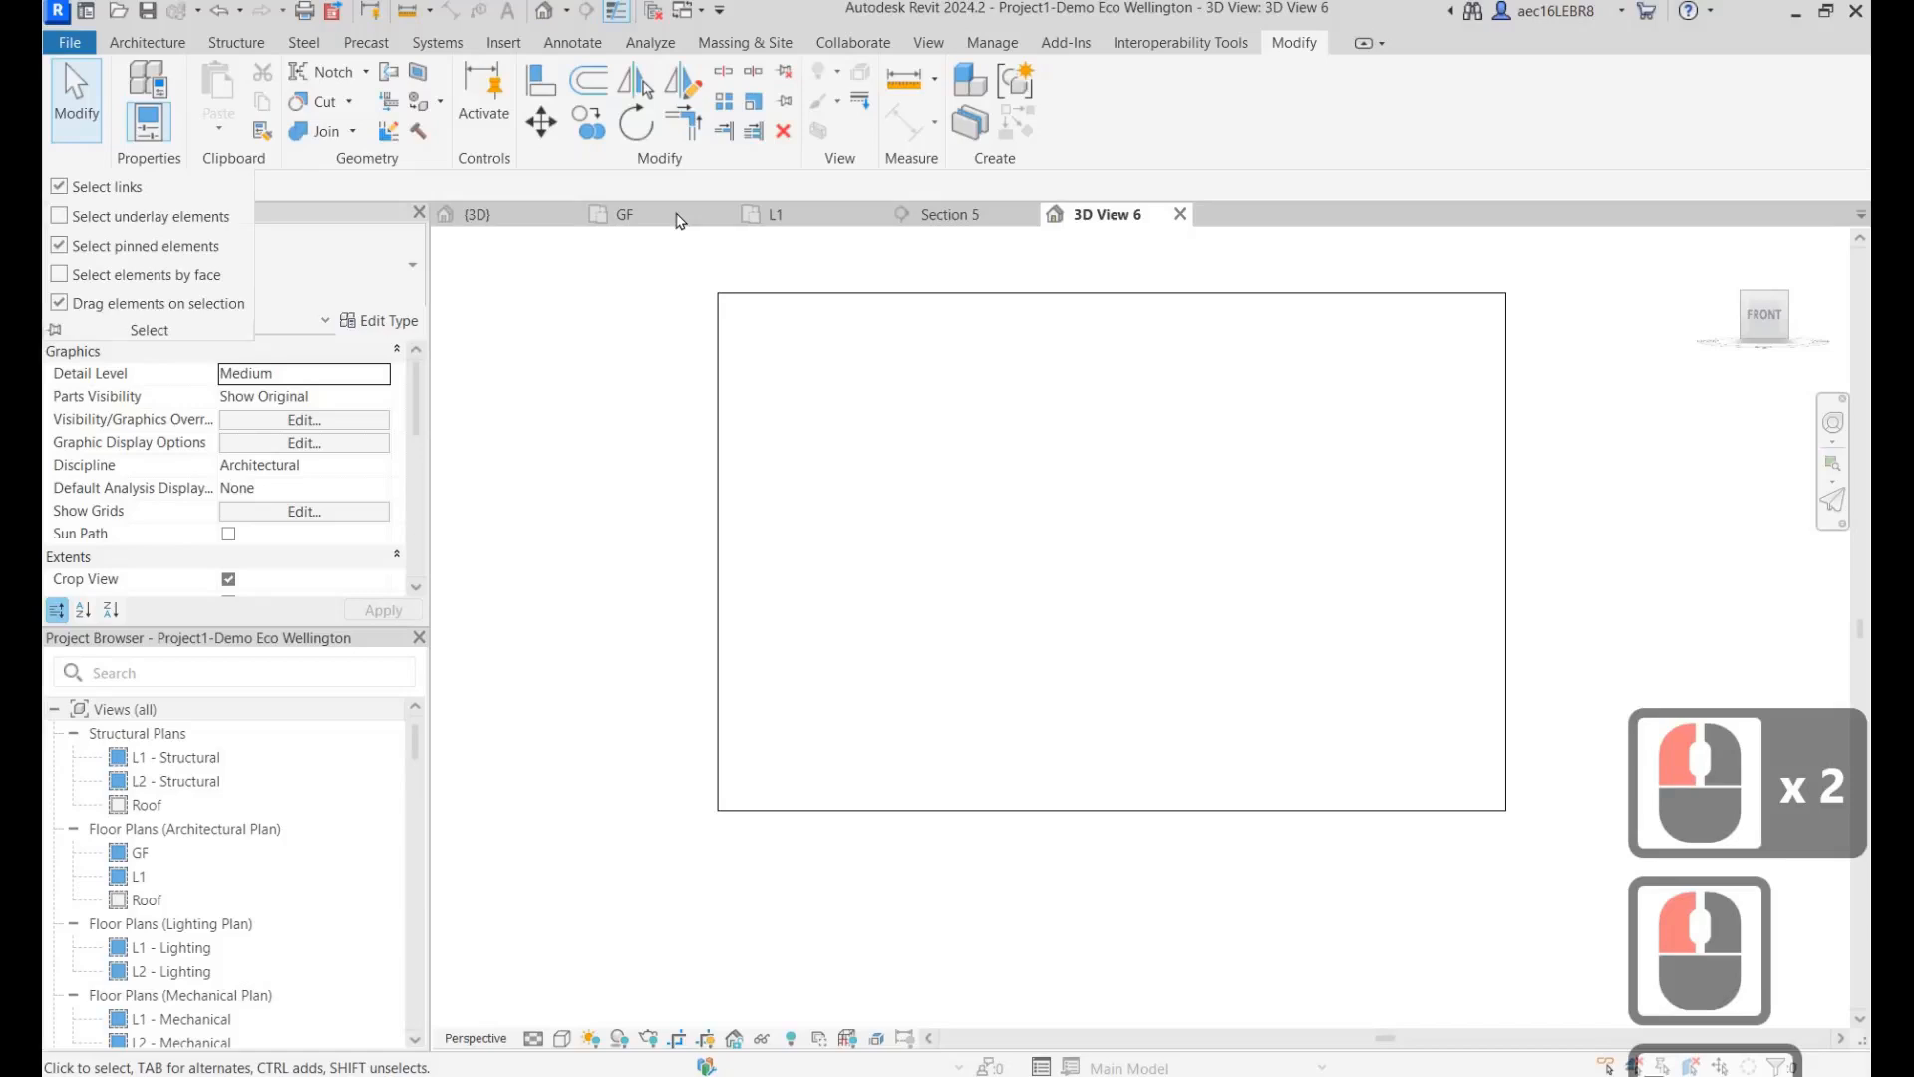
key(Escape)
key(Escape)
Step: Select Bath 2's door-side wall on the L1 plan and hide that element in the 3D View 6 camera view
click(698, 215)
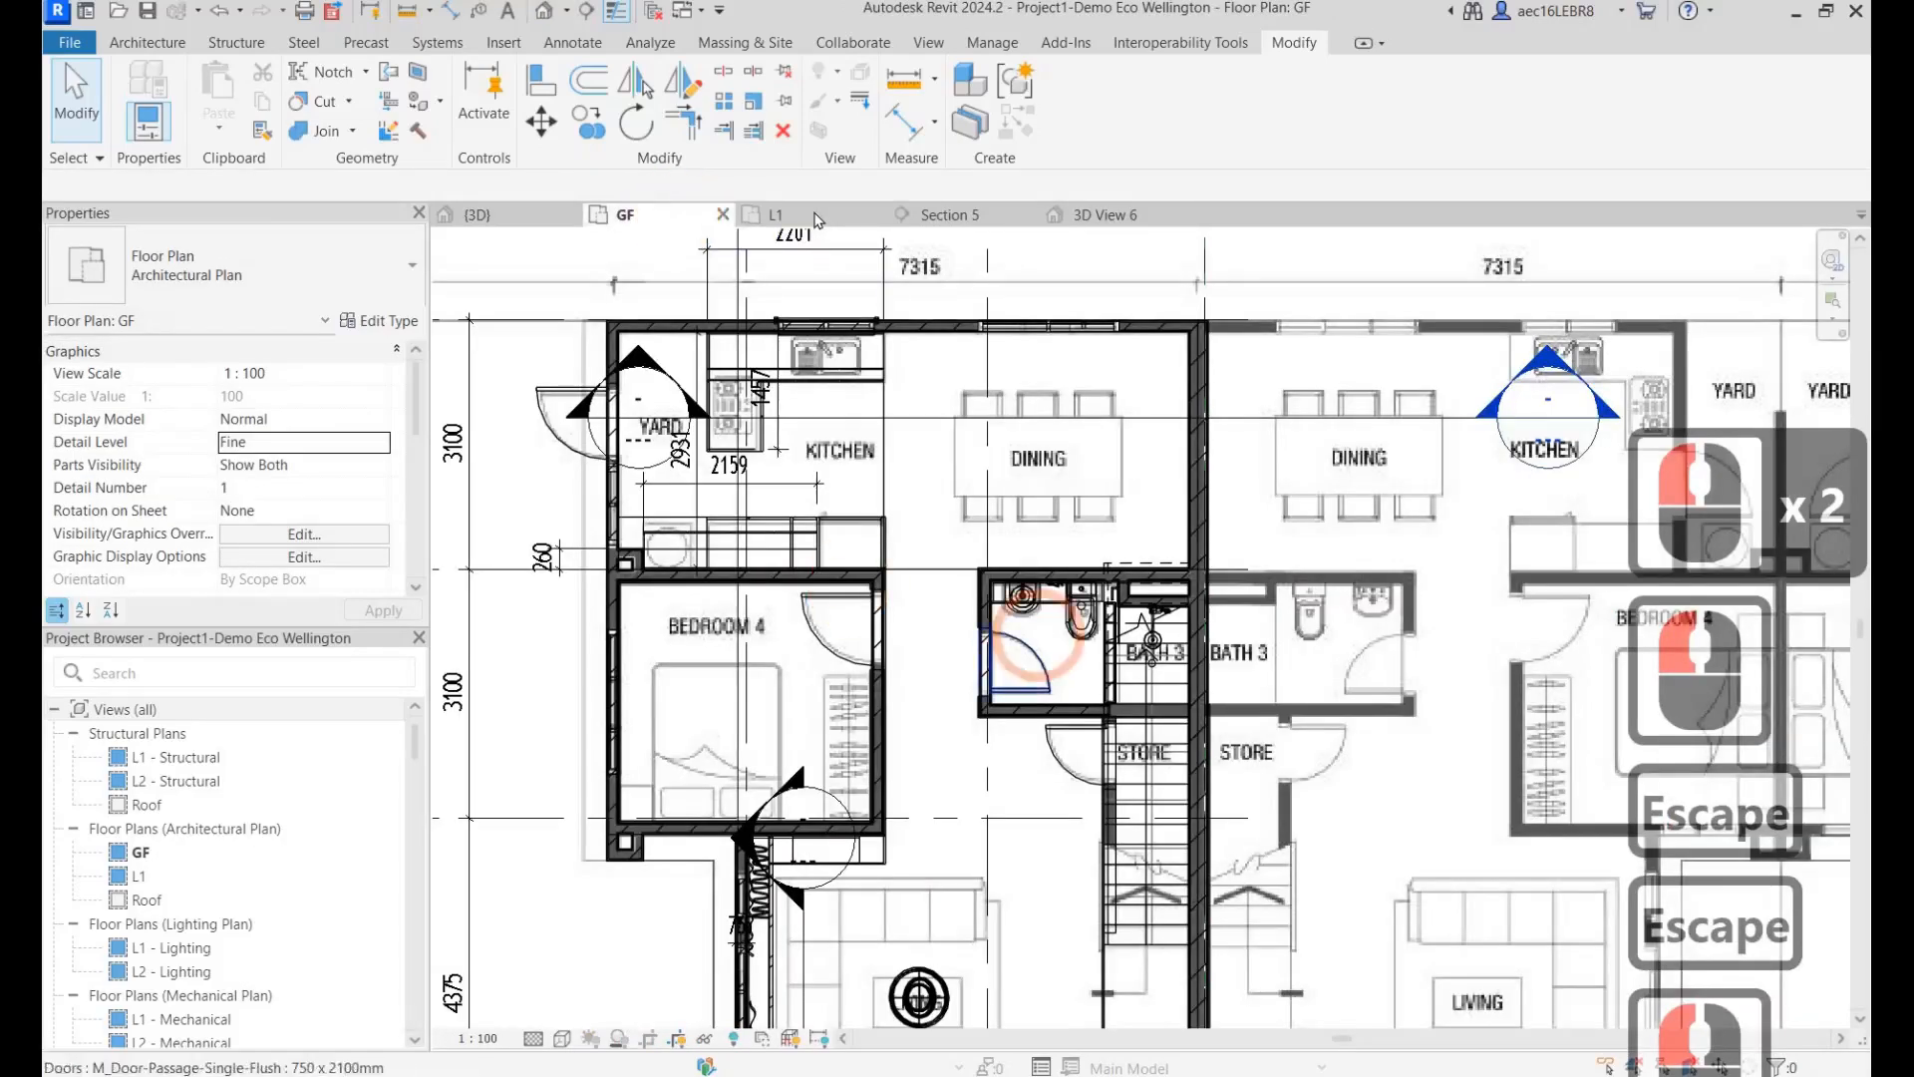
click(816, 214)
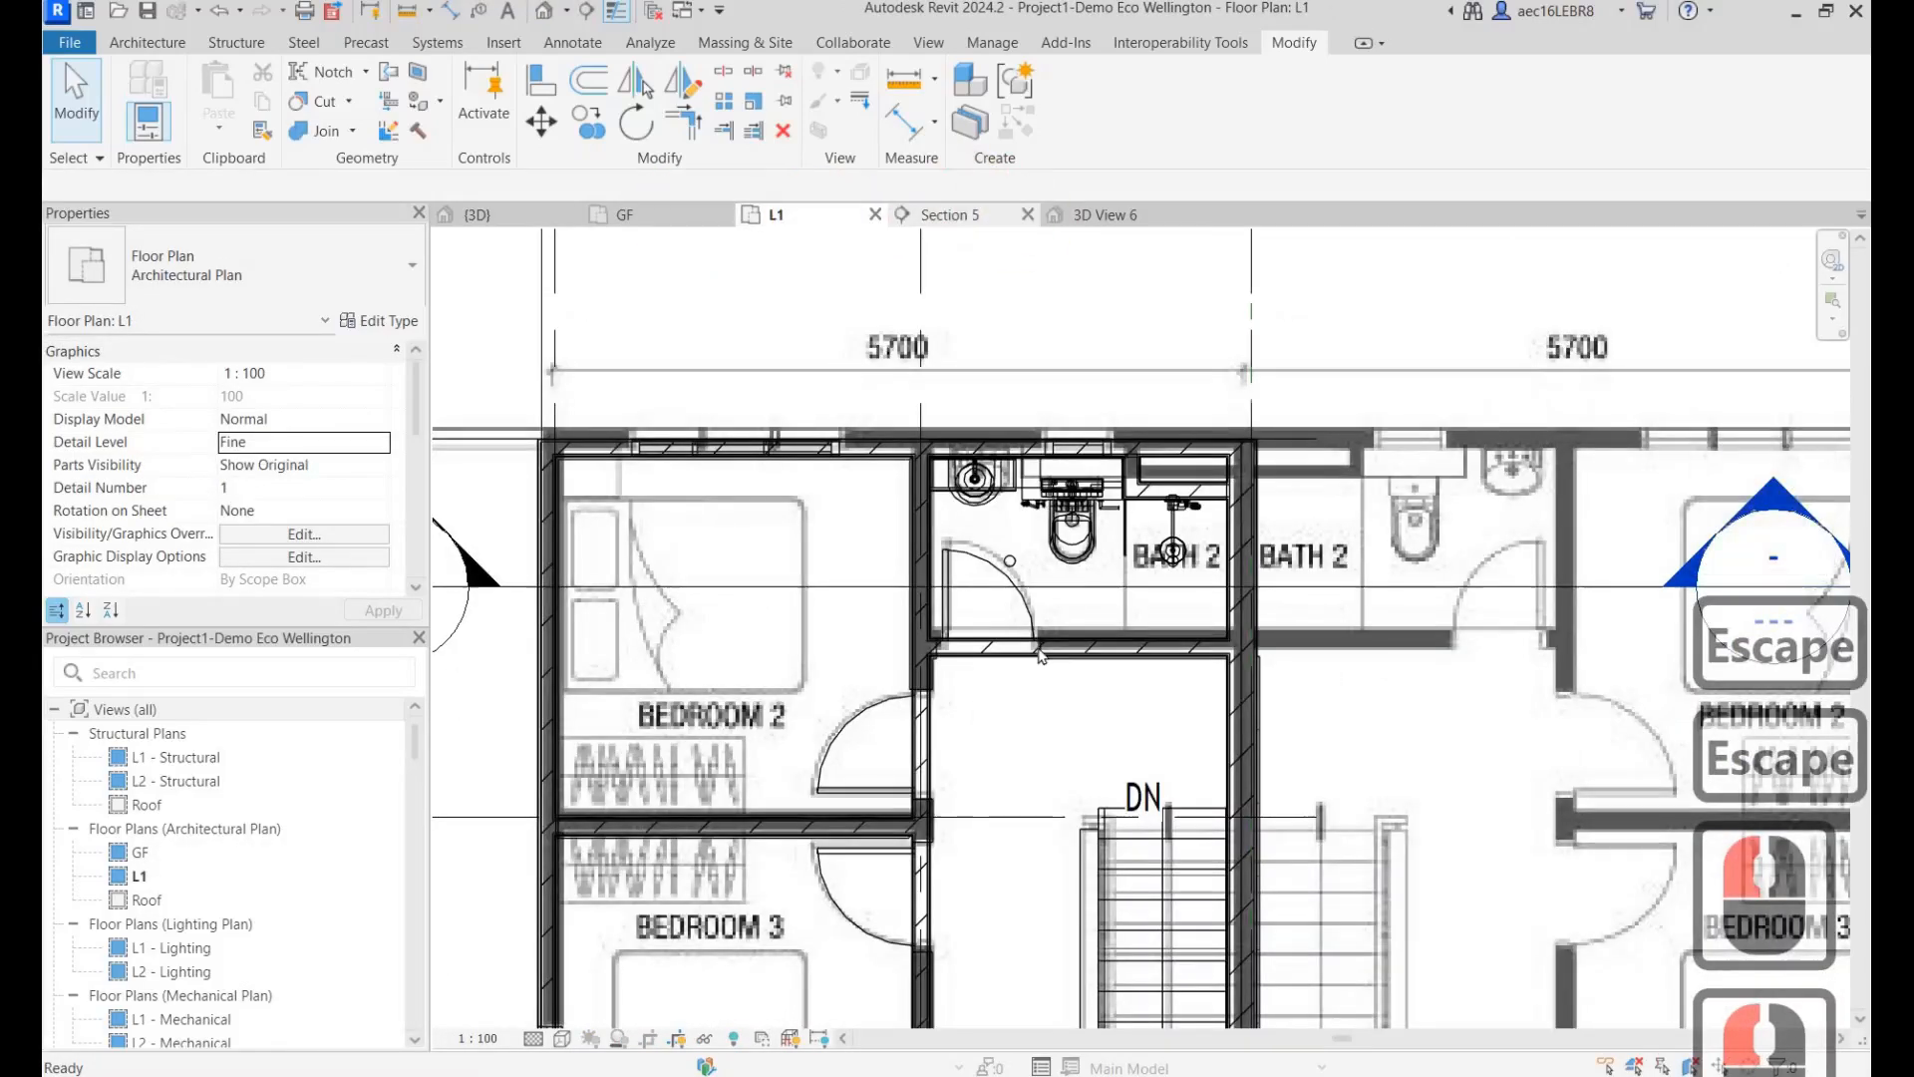
click(1035, 650)
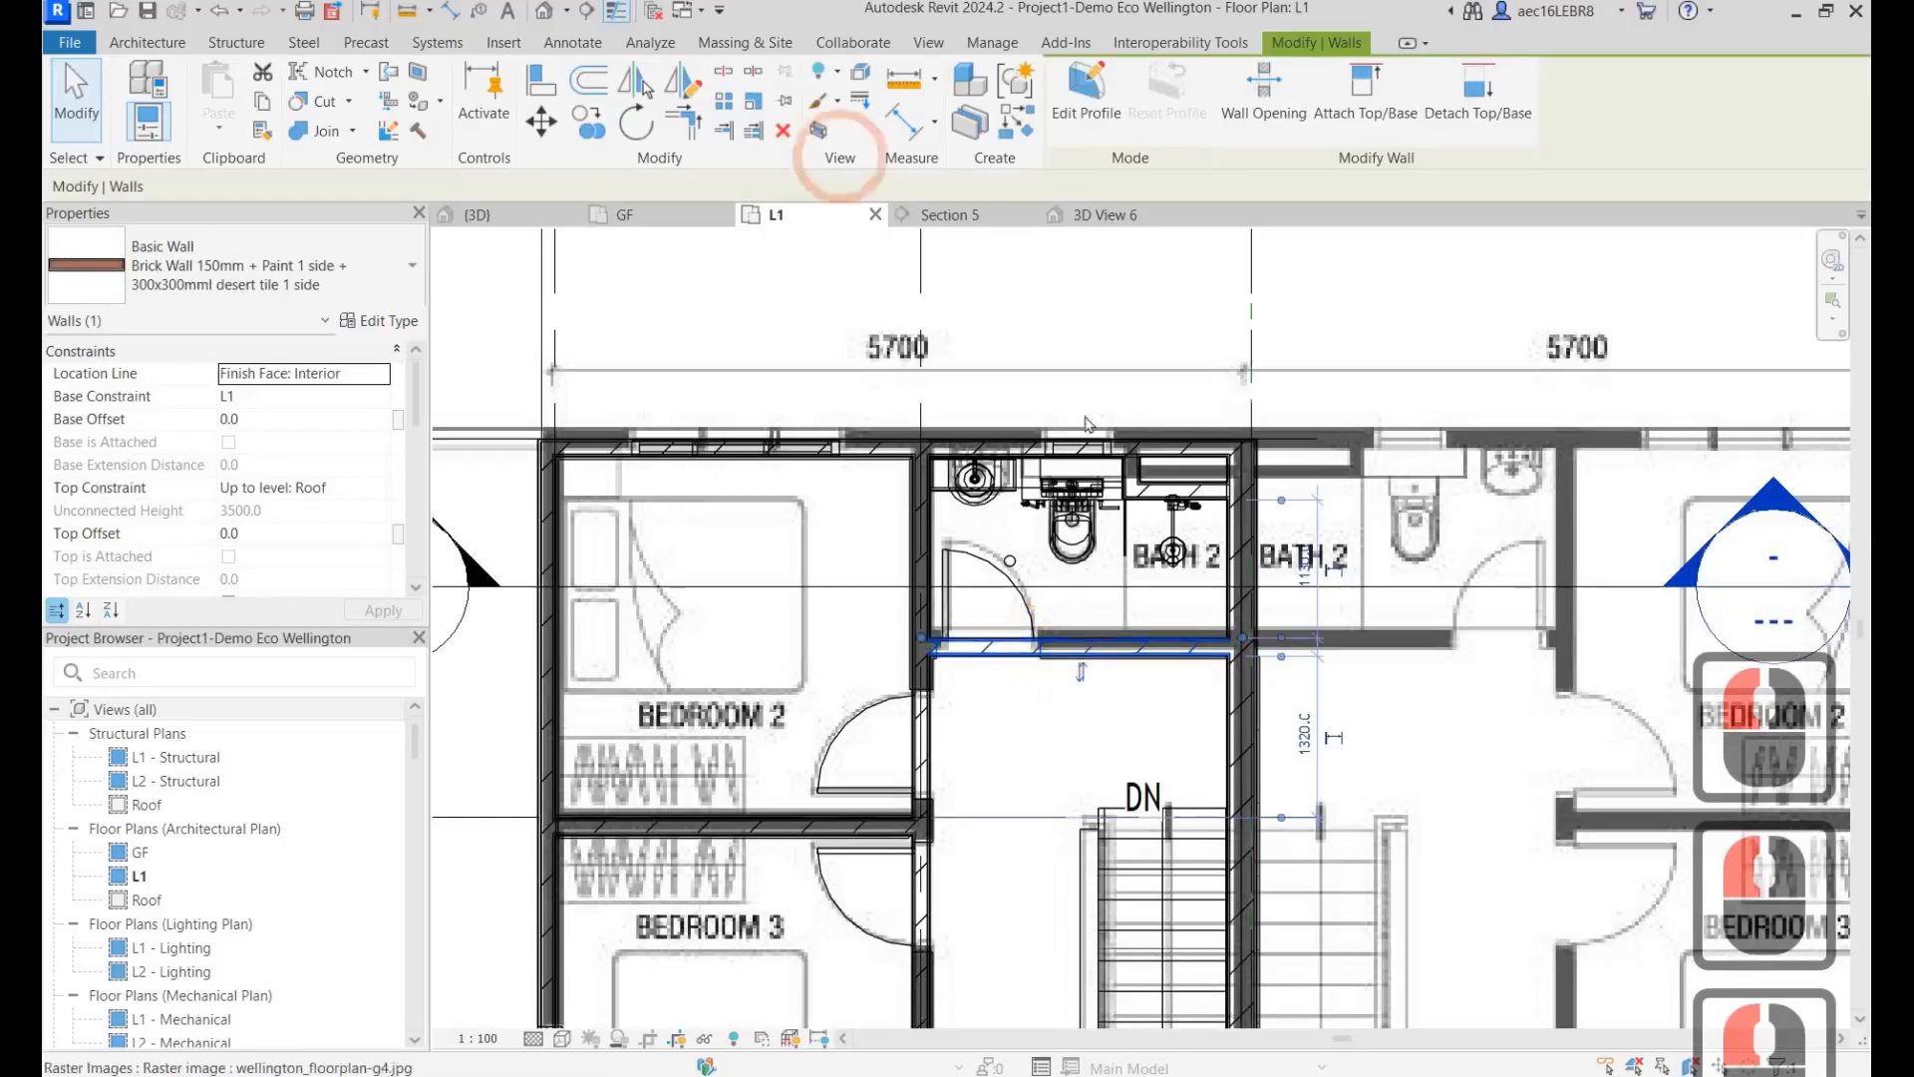
click(1105, 214)
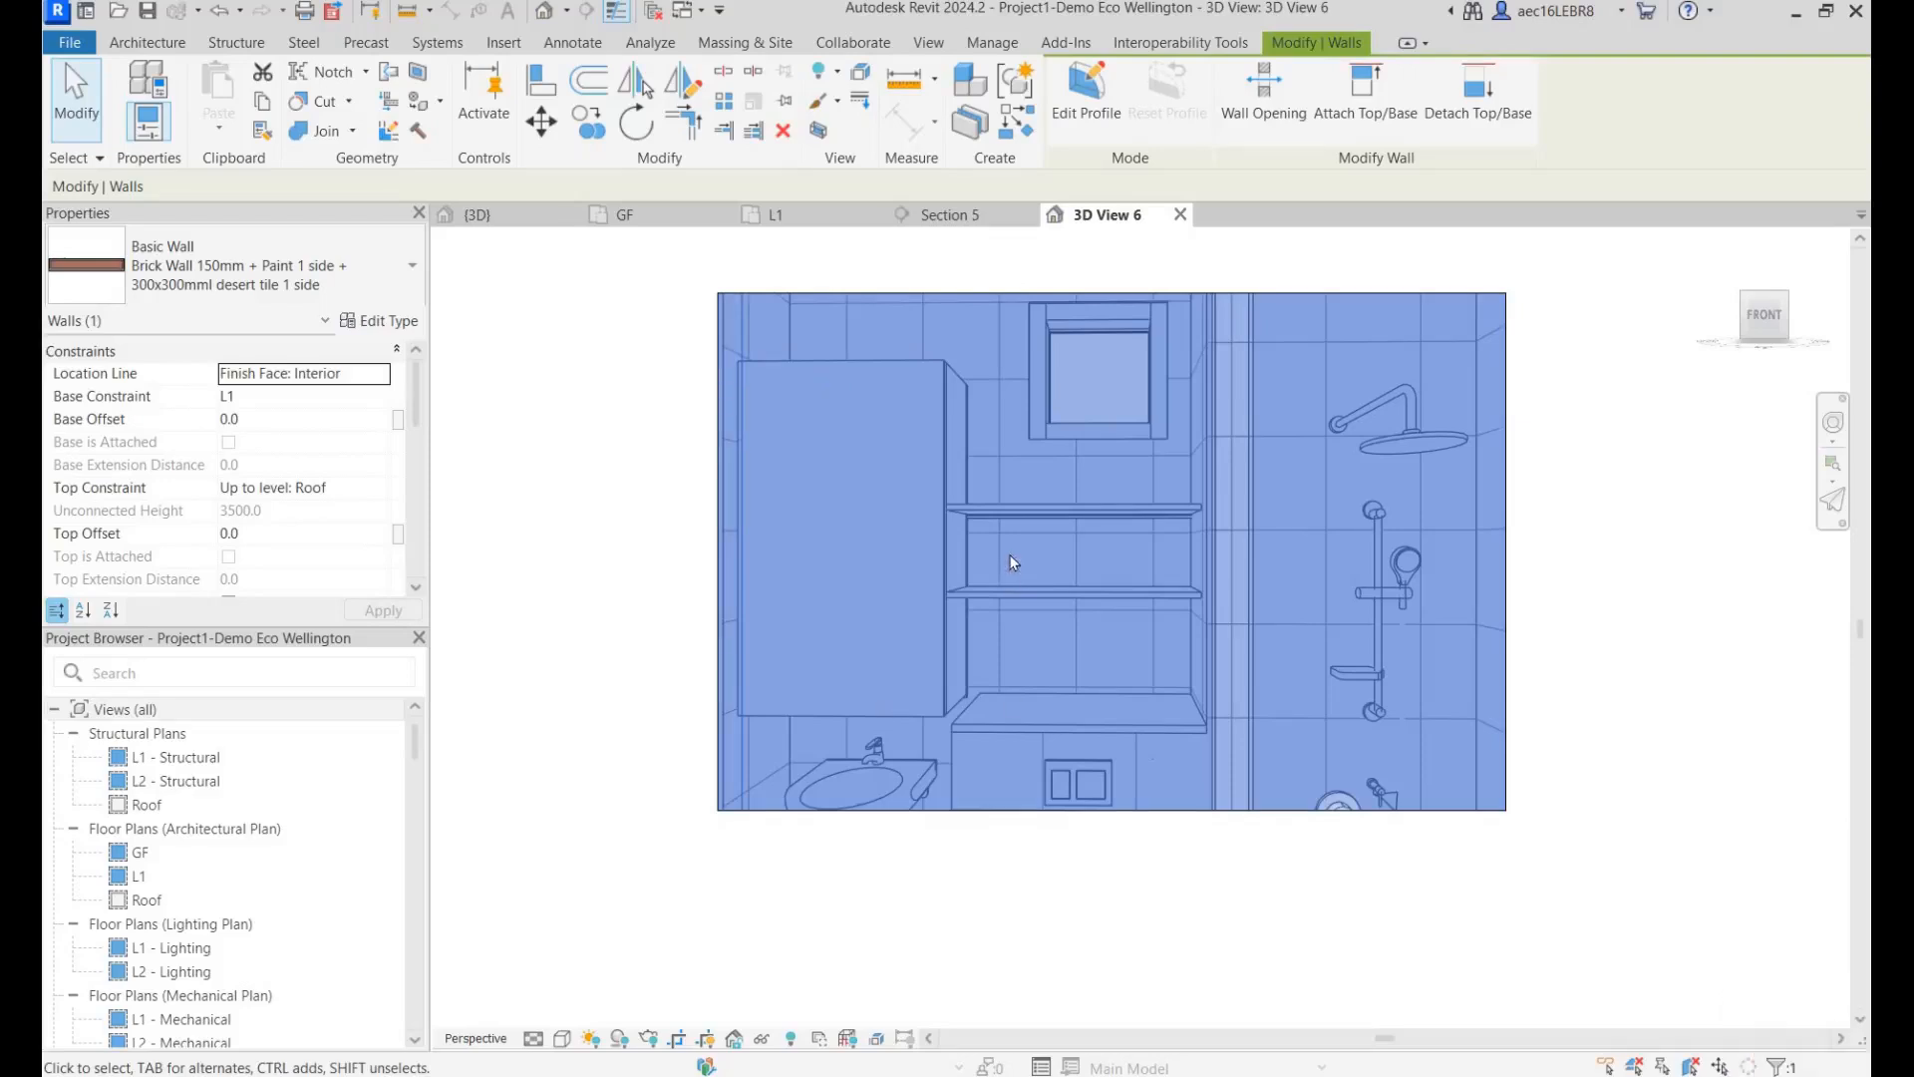
right_click(833, 368)
mouse_move(1097, 547)
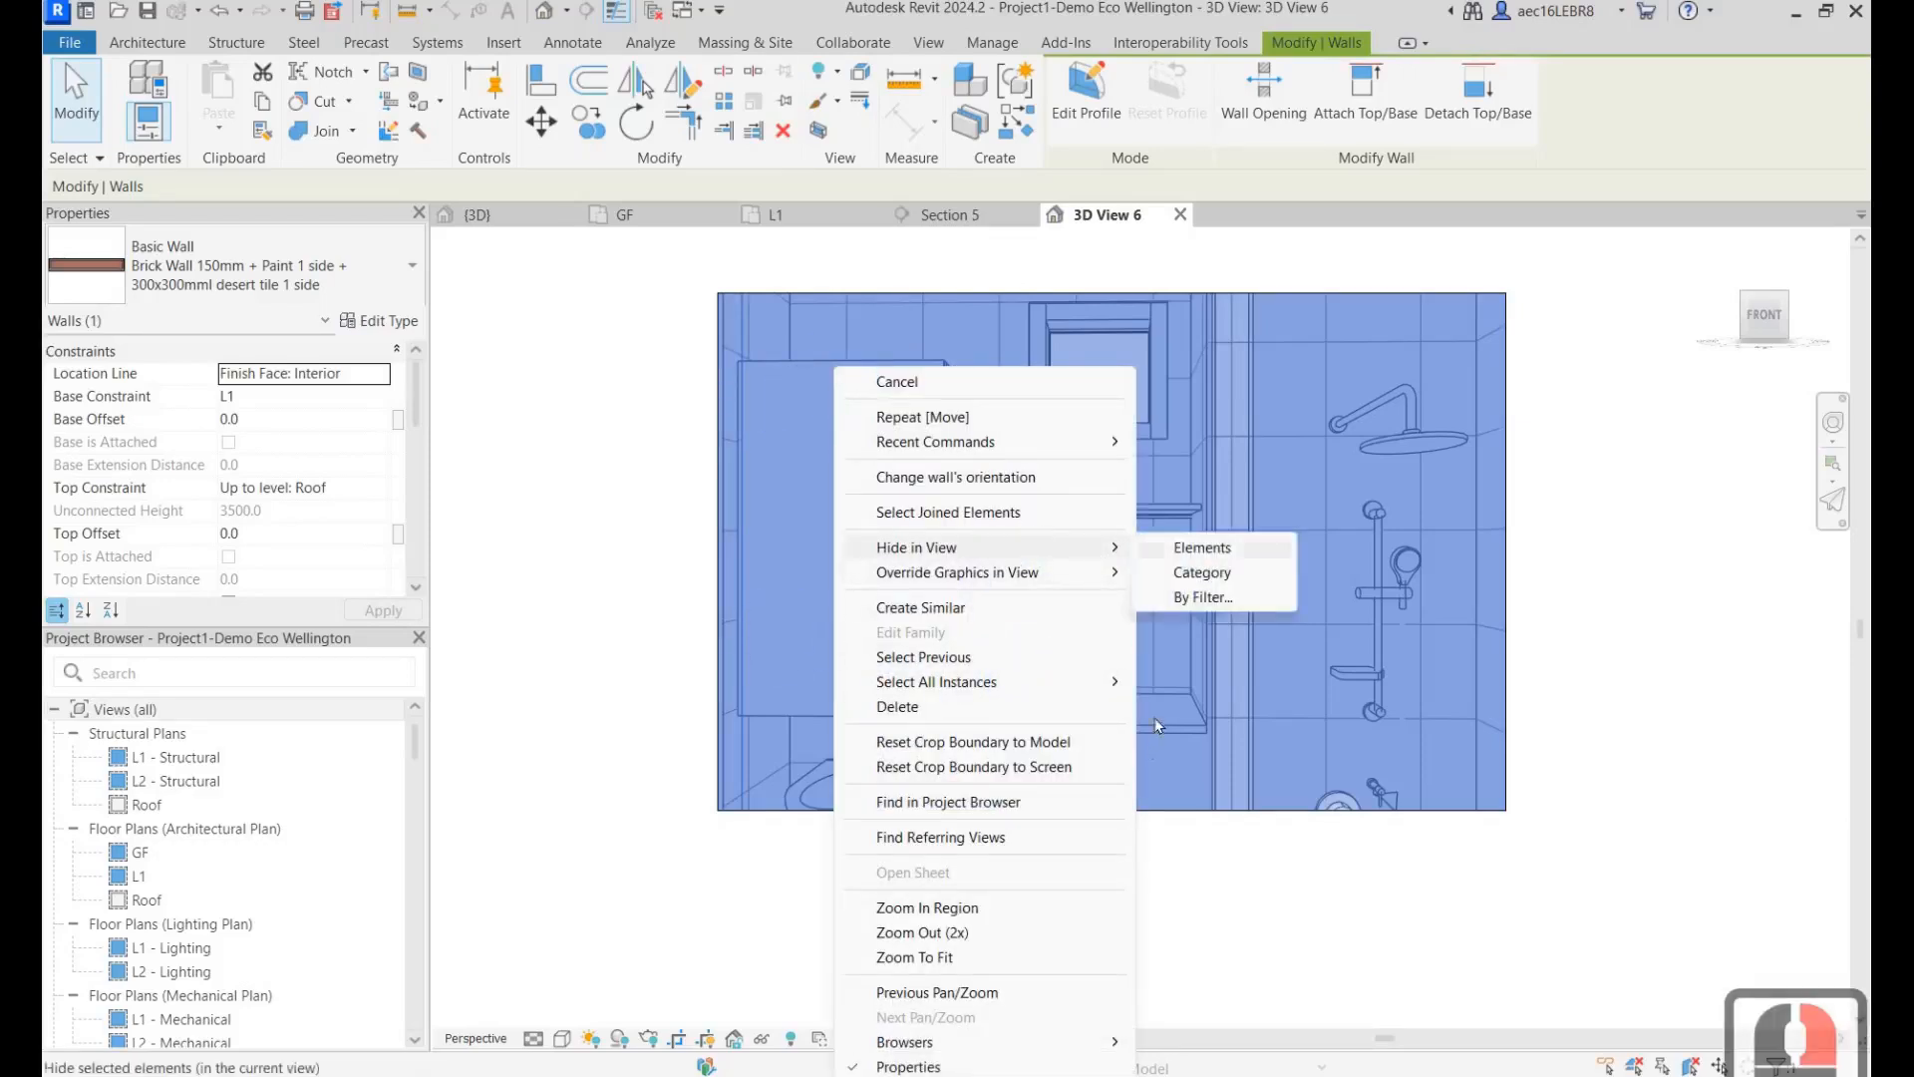
click(1207, 544)
Step: Enlarge the crop region on all sides to take in the toilet, the floor and both side walls of Bath 2
scroll(1032, 531, down, 4)
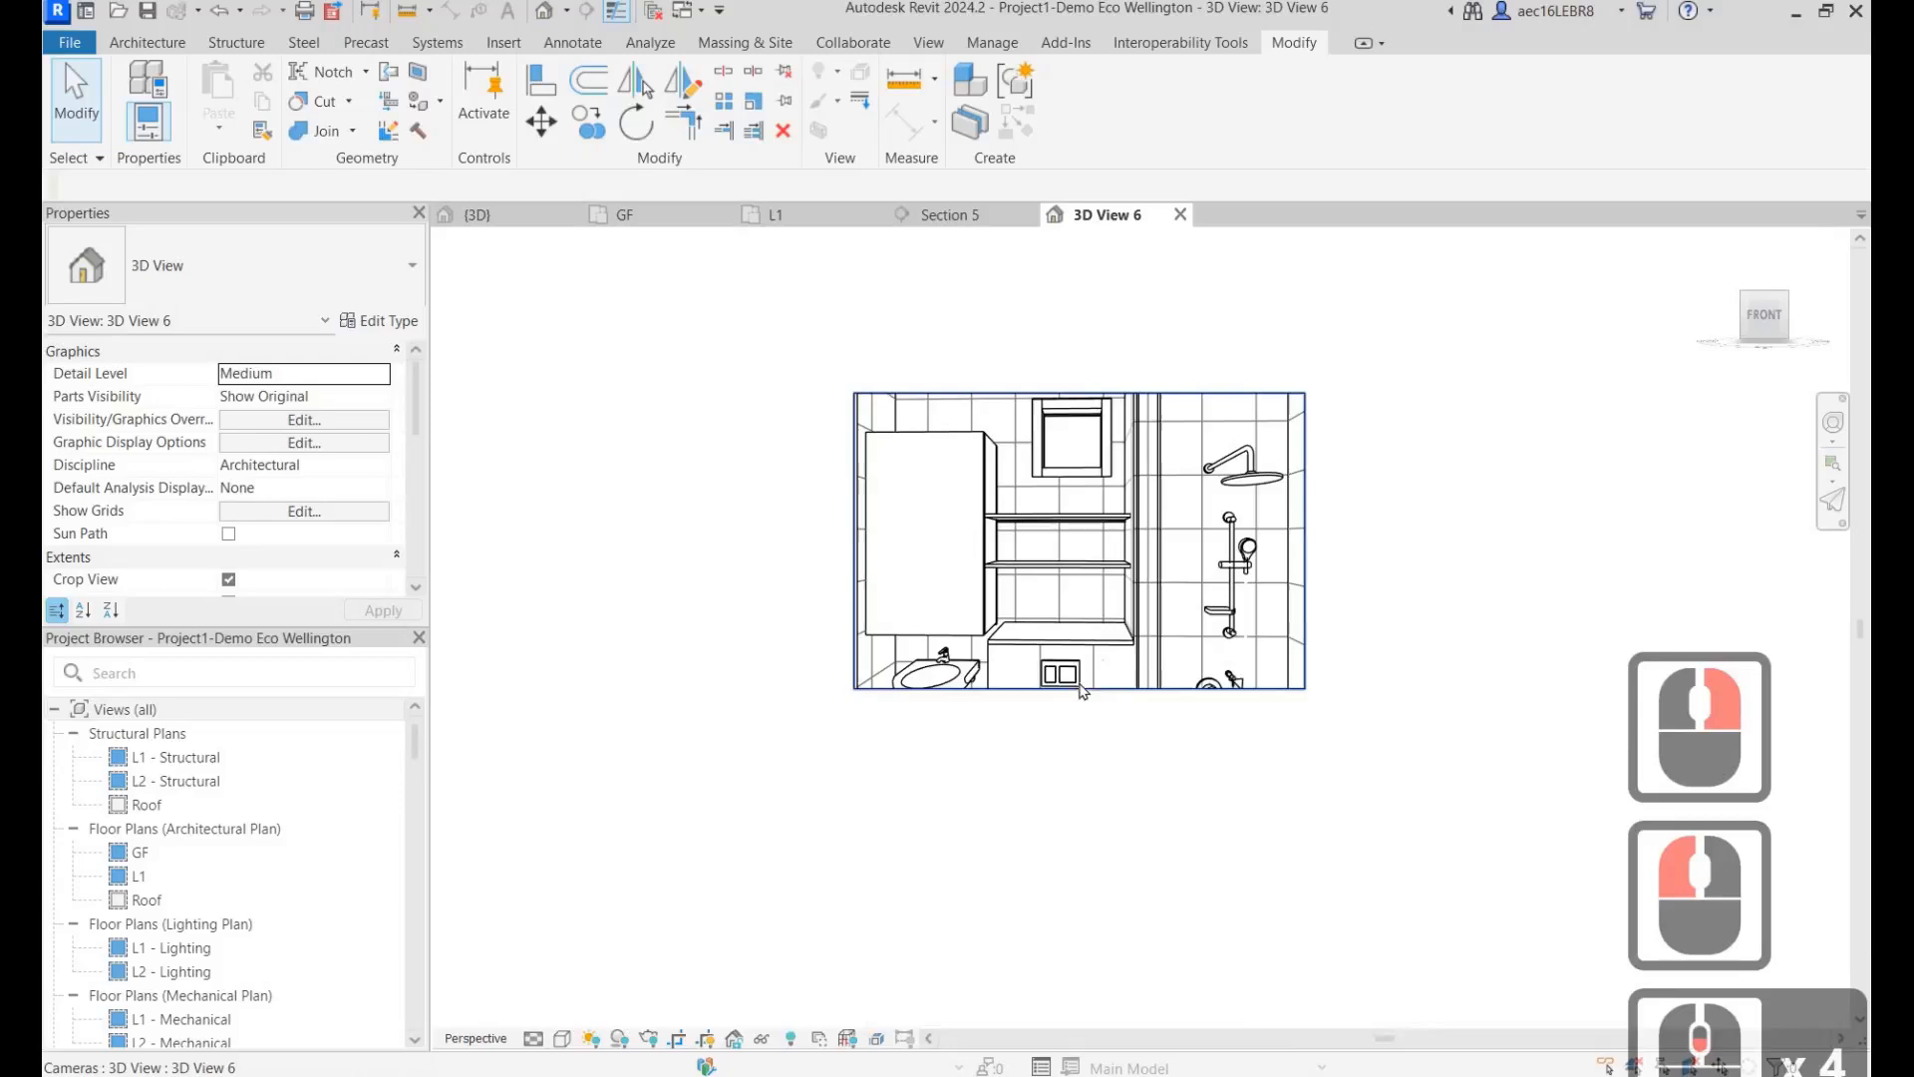
click(1097, 689)
drag(1080, 689, 1078, 800)
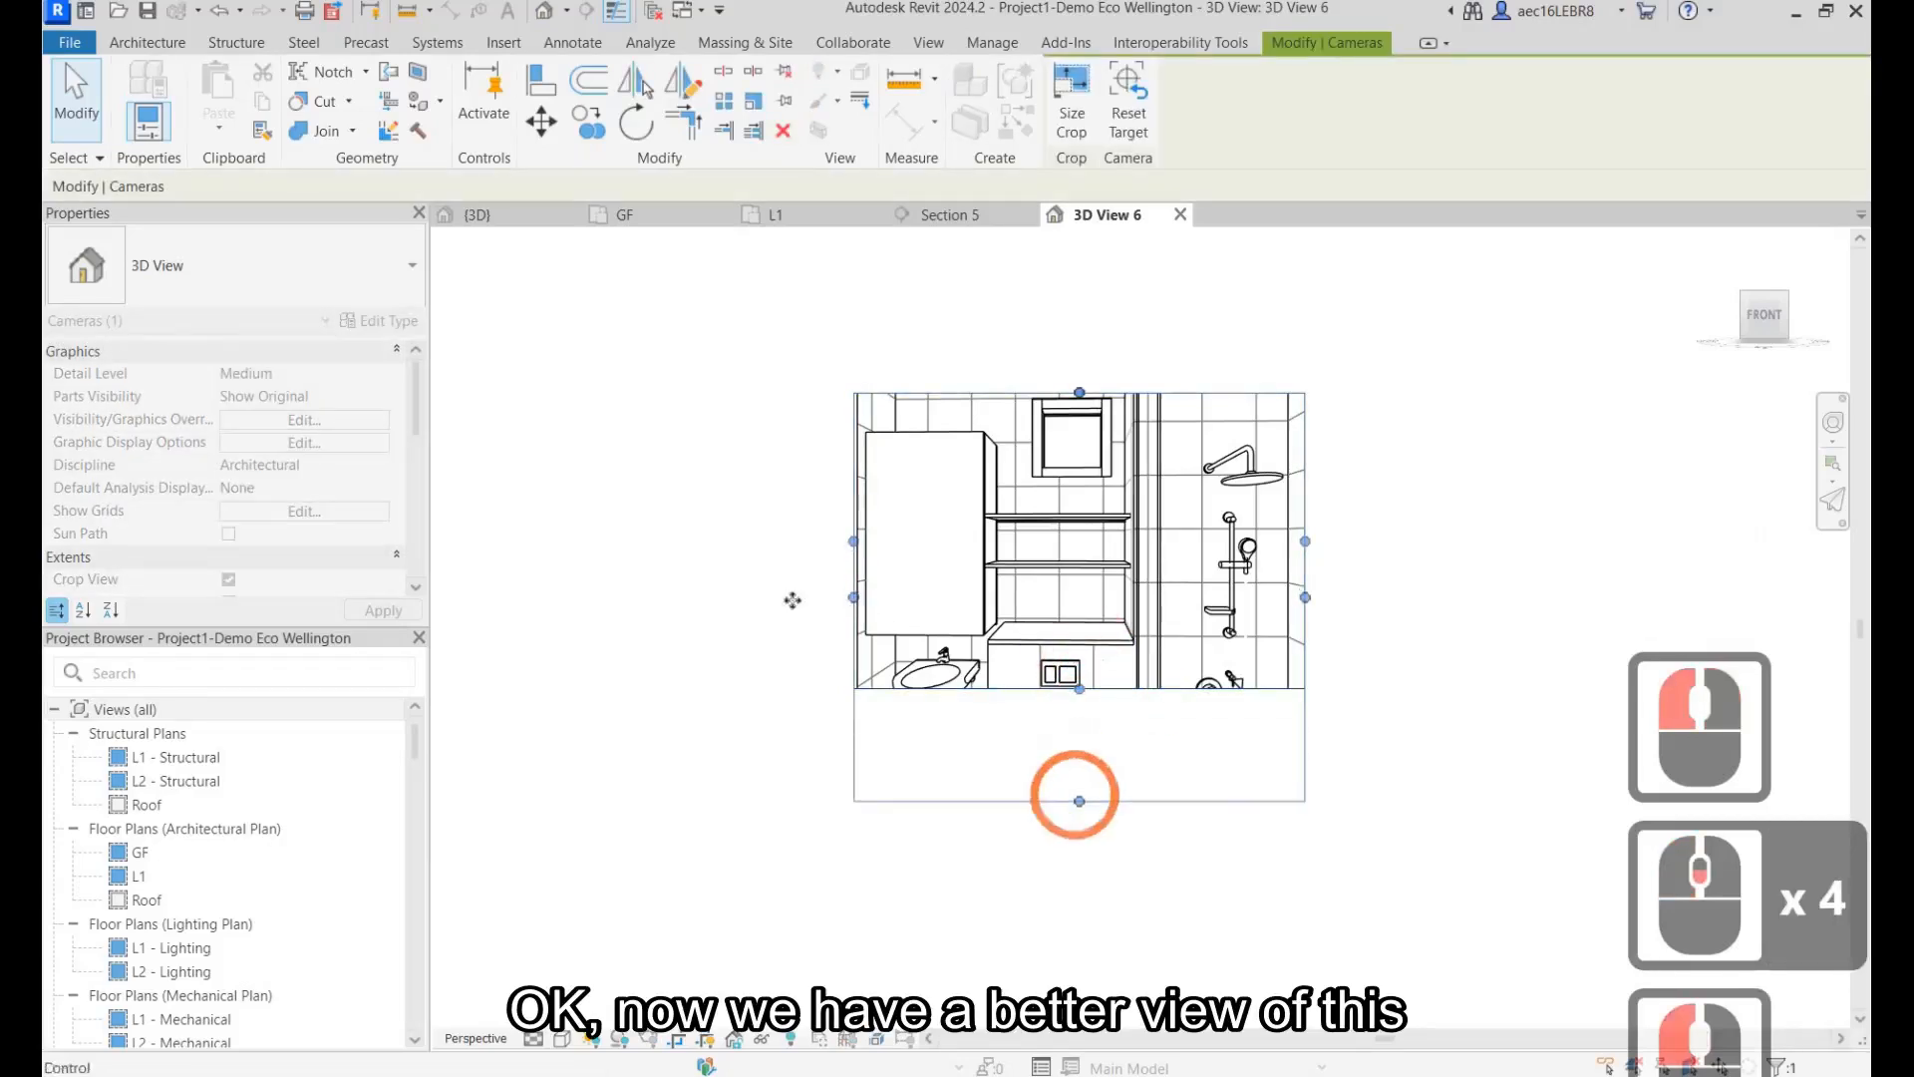
drag(854, 597, 793, 598)
drag(1305, 598, 1342, 598)
drag(1067, 801, 1080, 850)
drag(1067, 393, 1066, 348)
drag(1341, 599, 1372, 600)
drag(794, 603, 763, 602)
drag(1069, 850, 1069, 943)
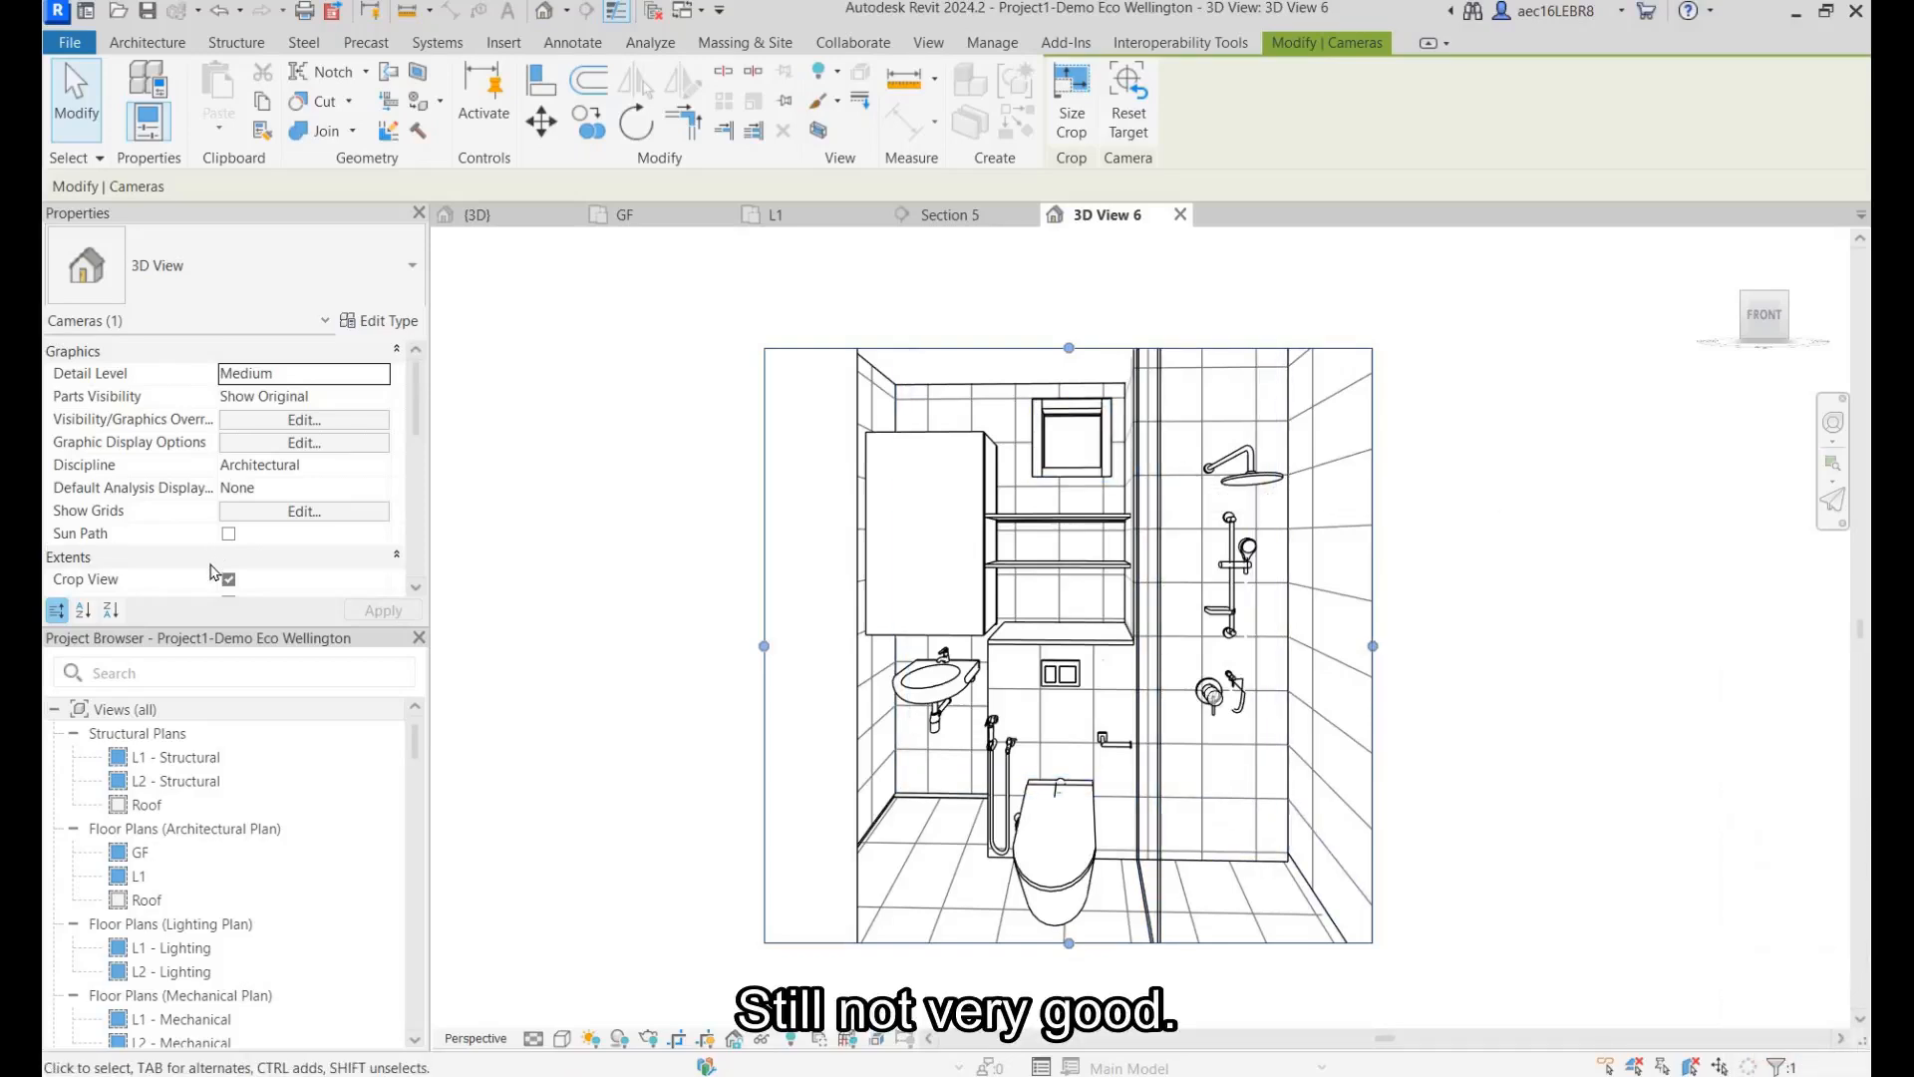
scroll(217, 568, down, 3)
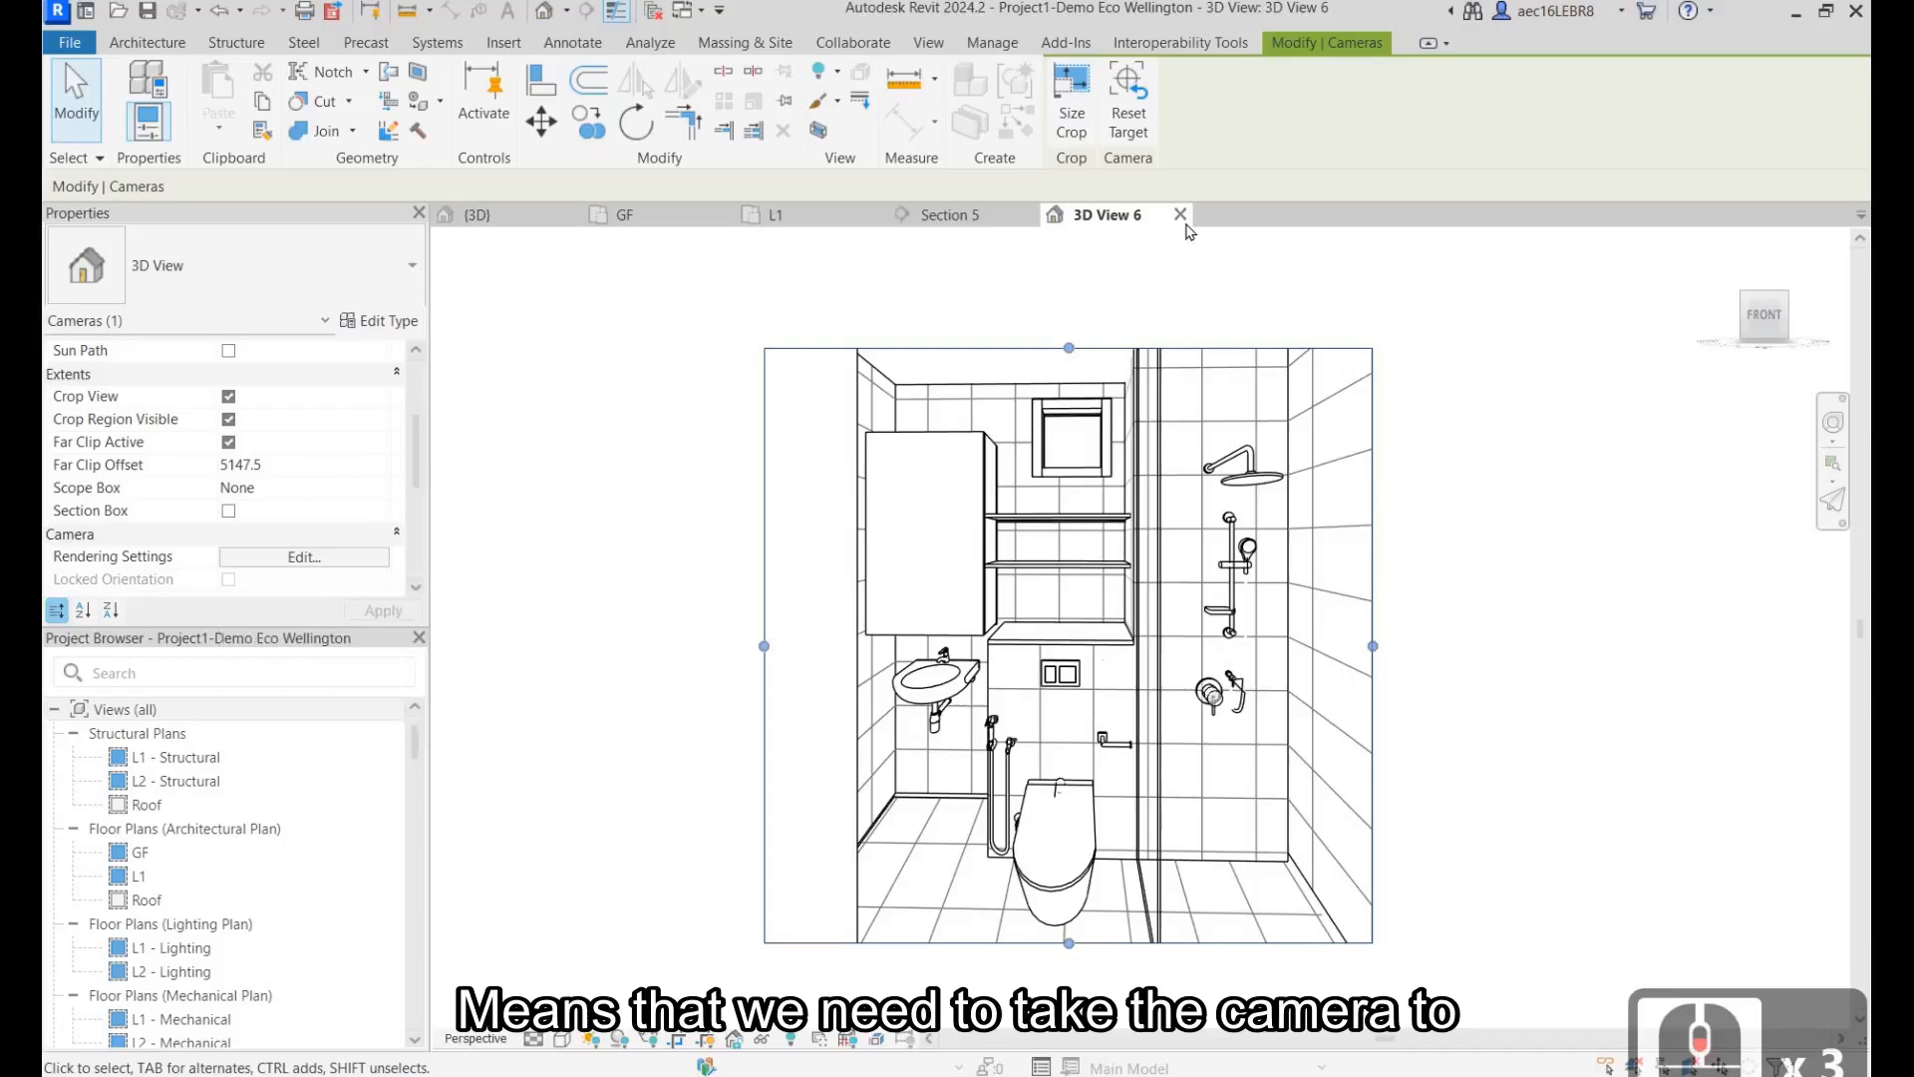
Step: Close the camera view and create another on the L1 plan from farther back beside the stair, looking straight past the toilet beyond the outer wall
click(1180, 214)
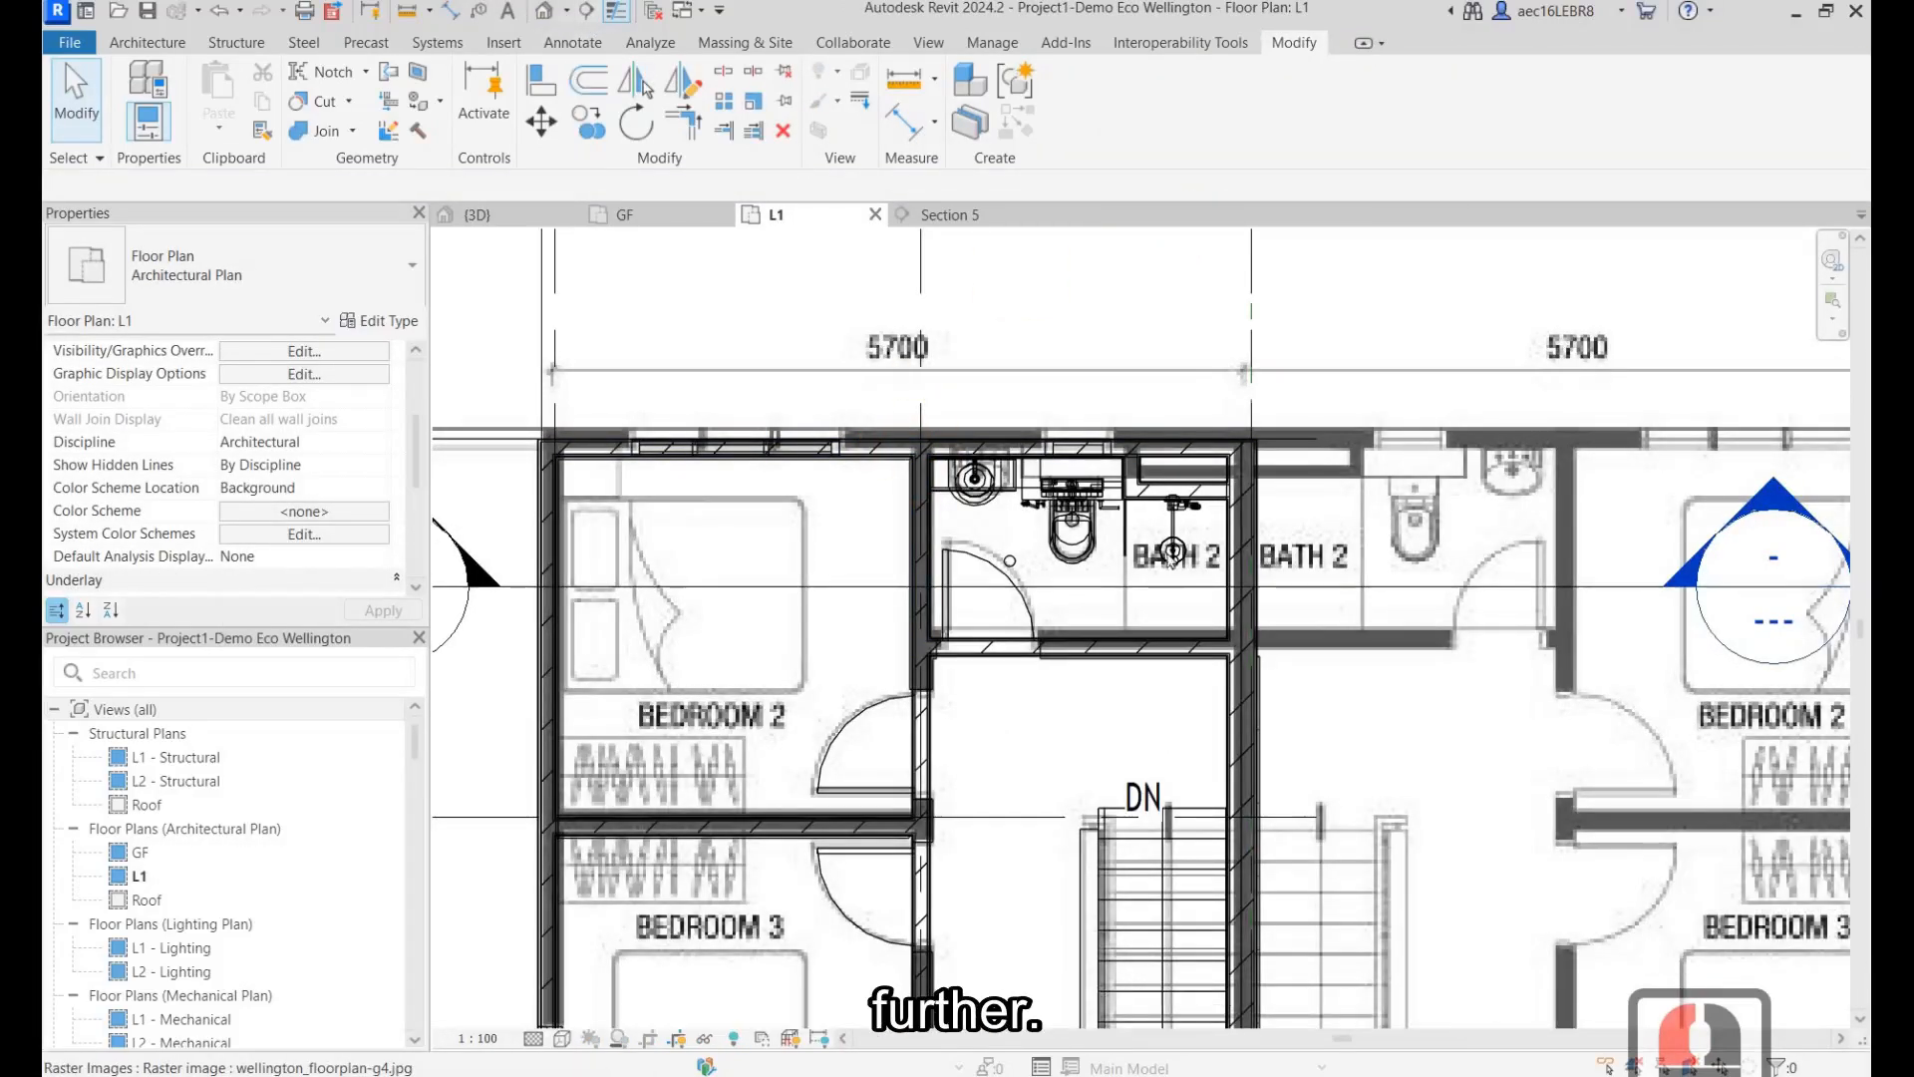
click(566, 10)
click(583, 70)
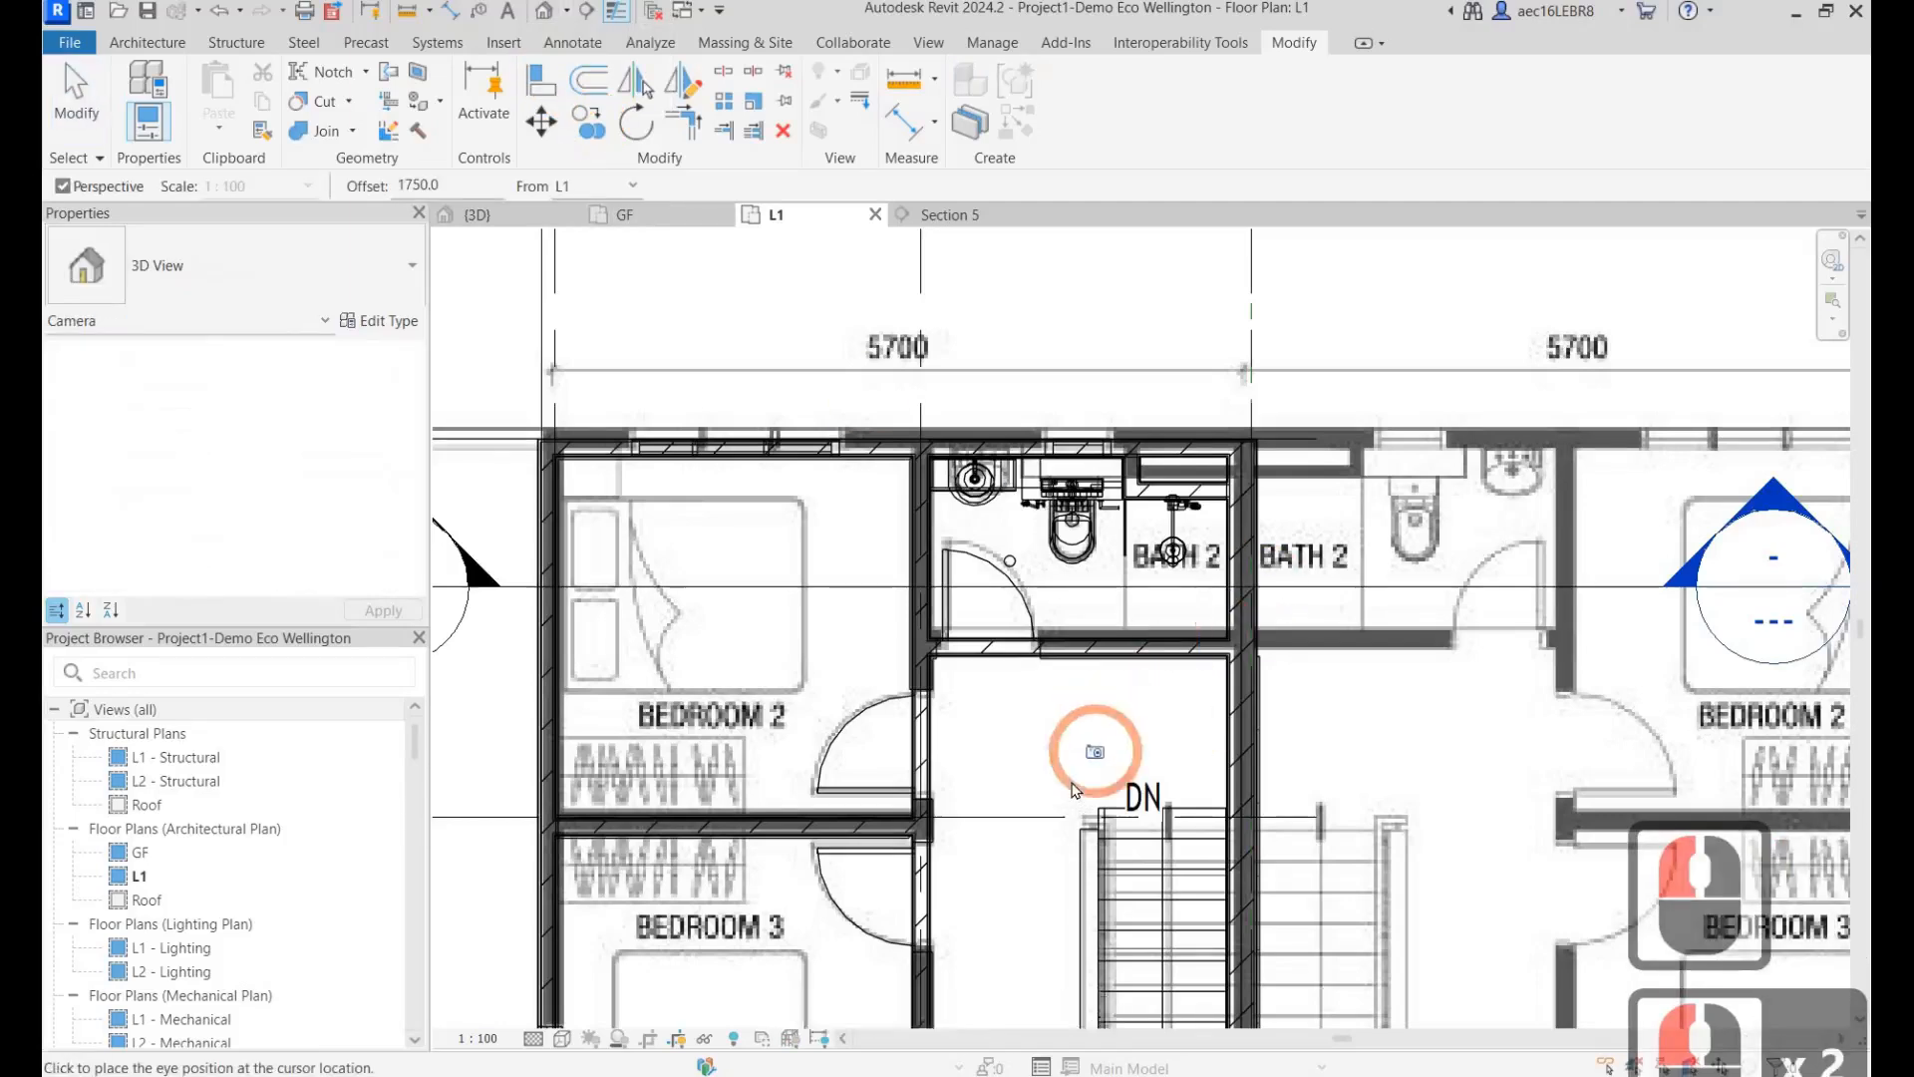
click(1074, 791)
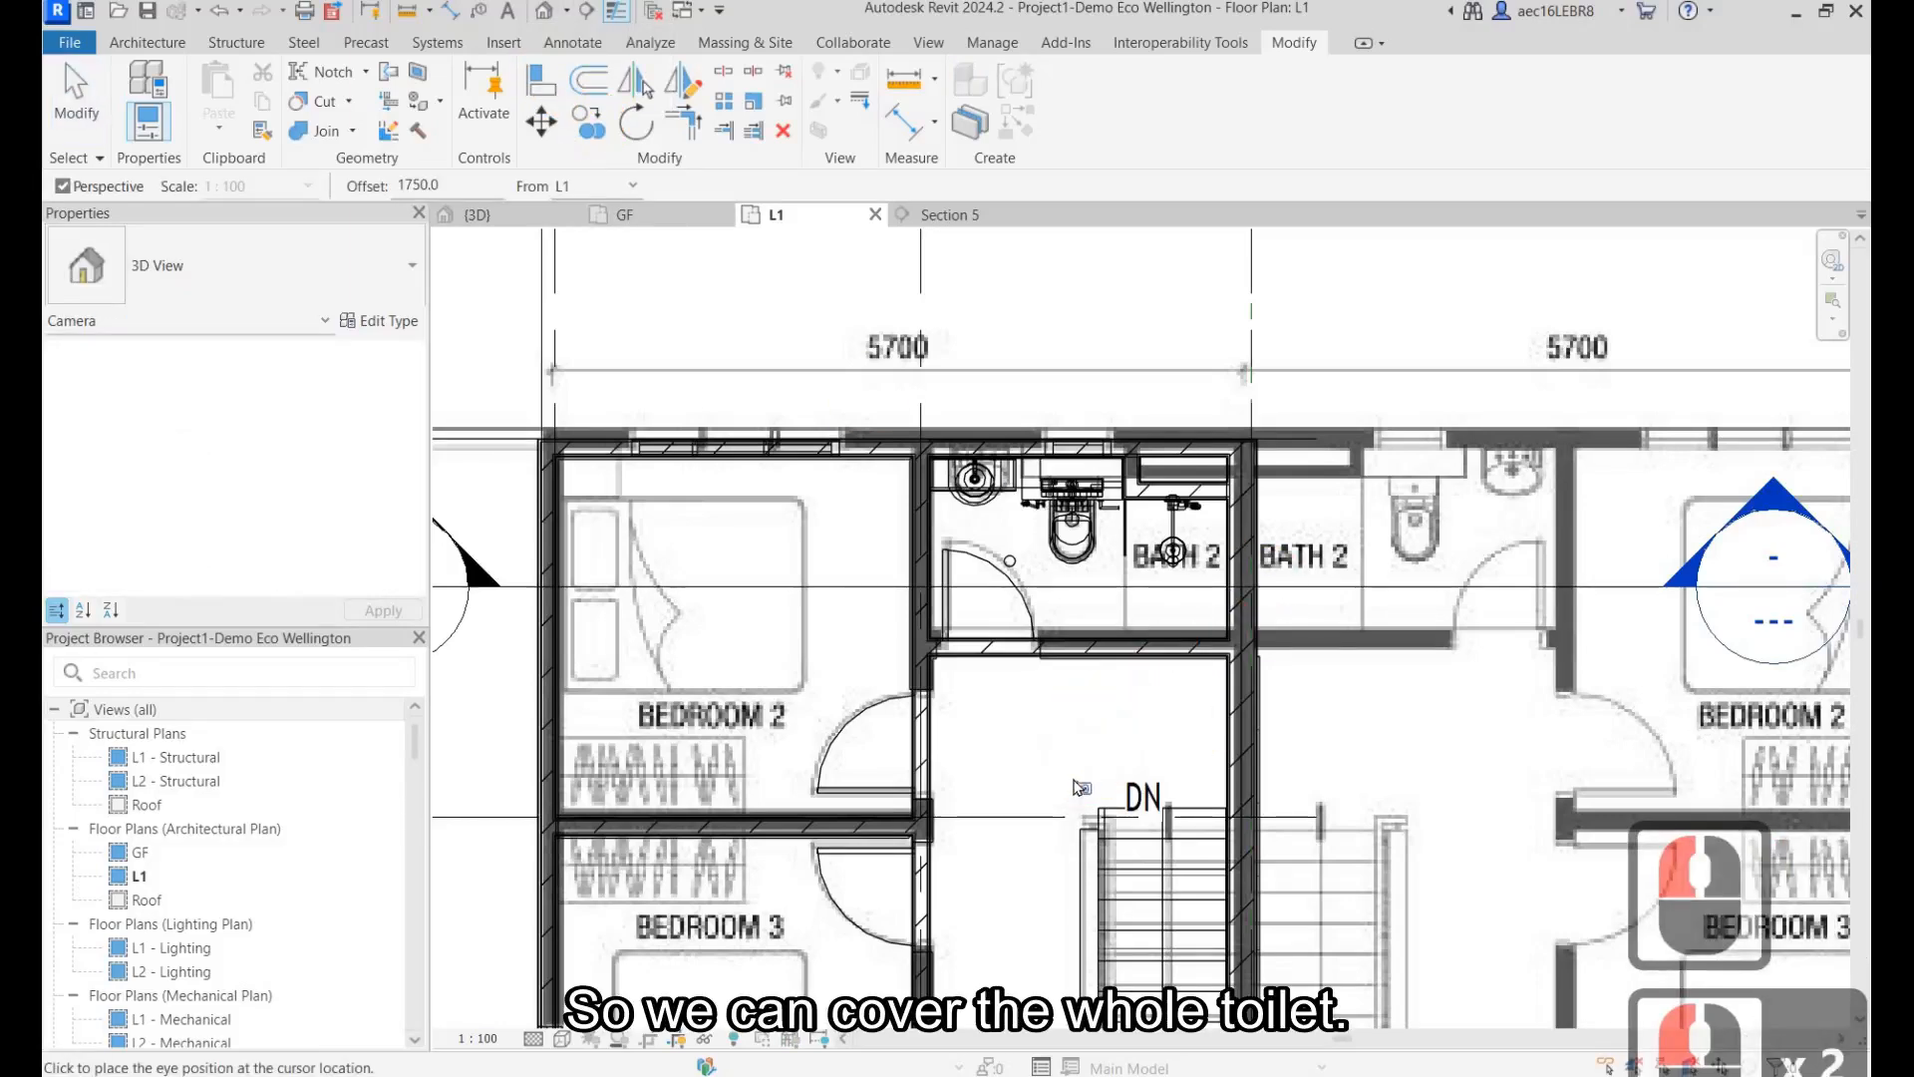
click(1073, 371)
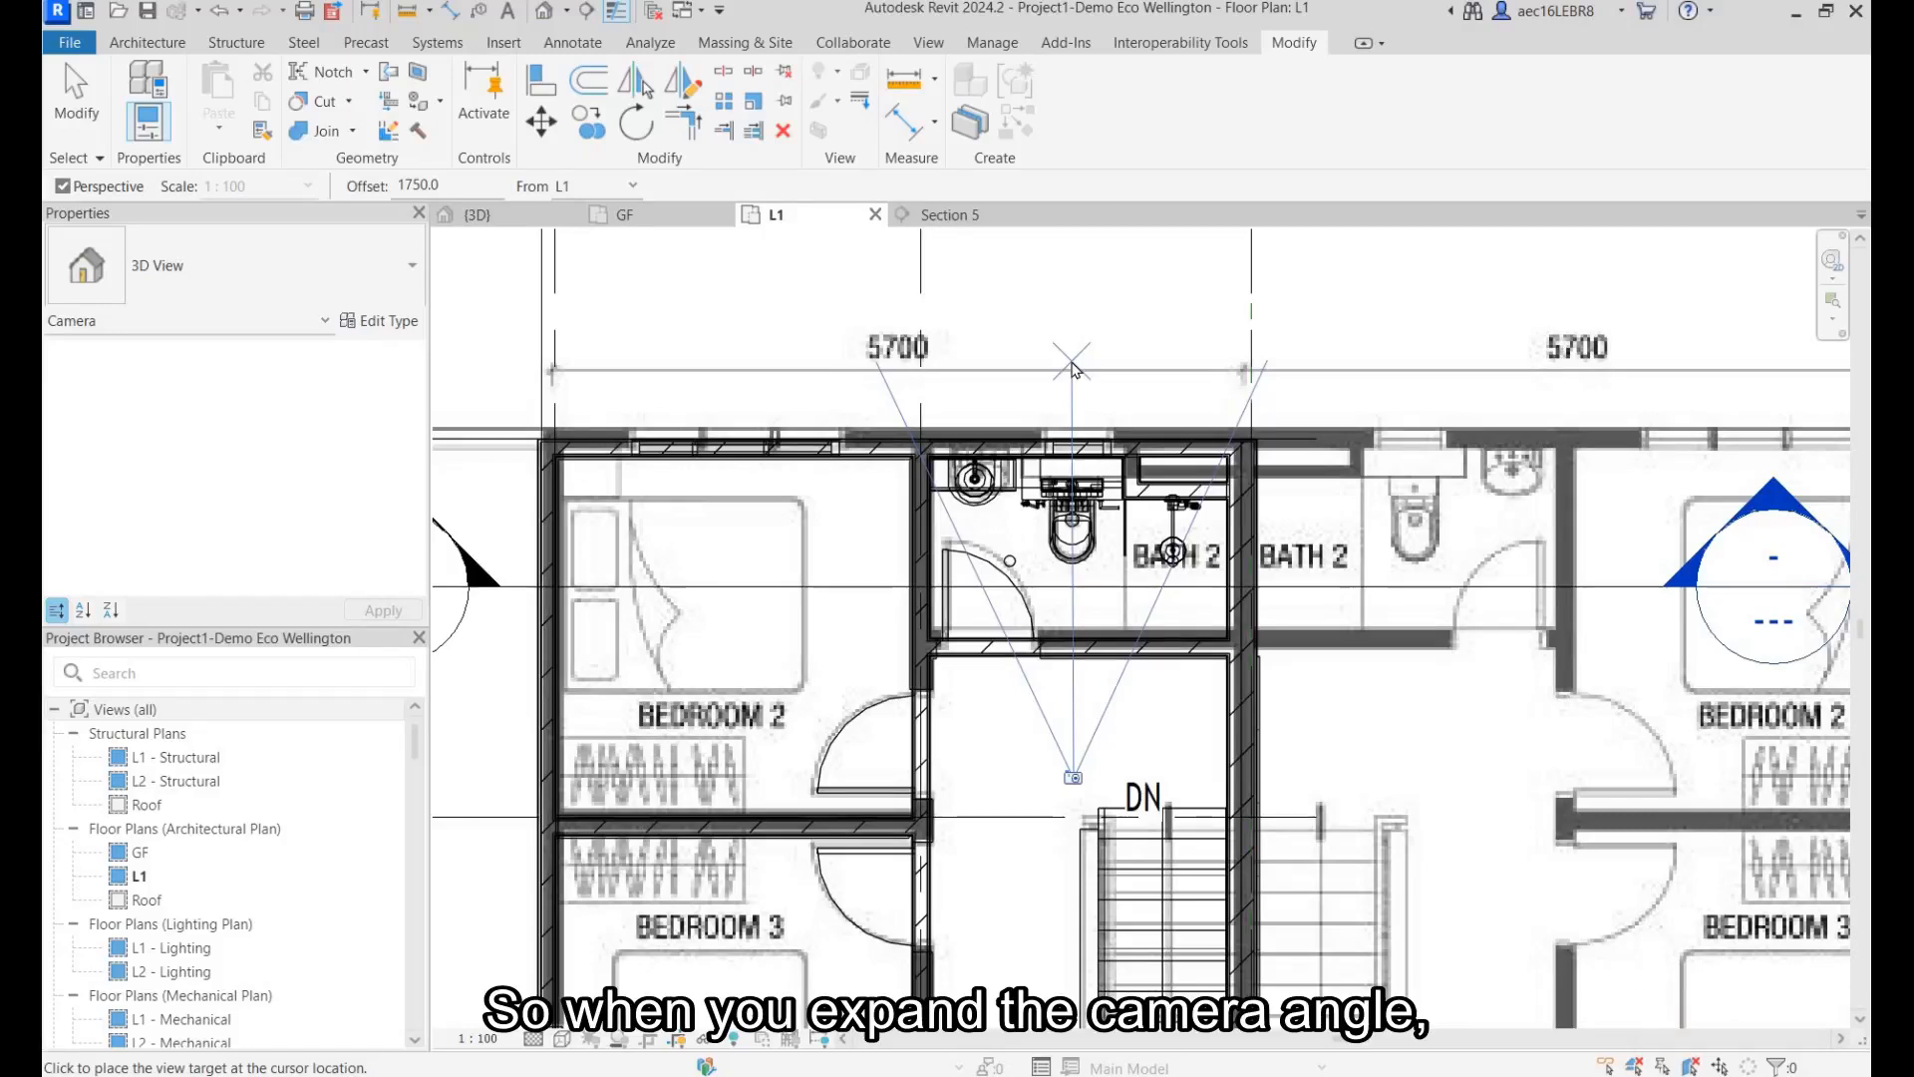
click(1073, 371)
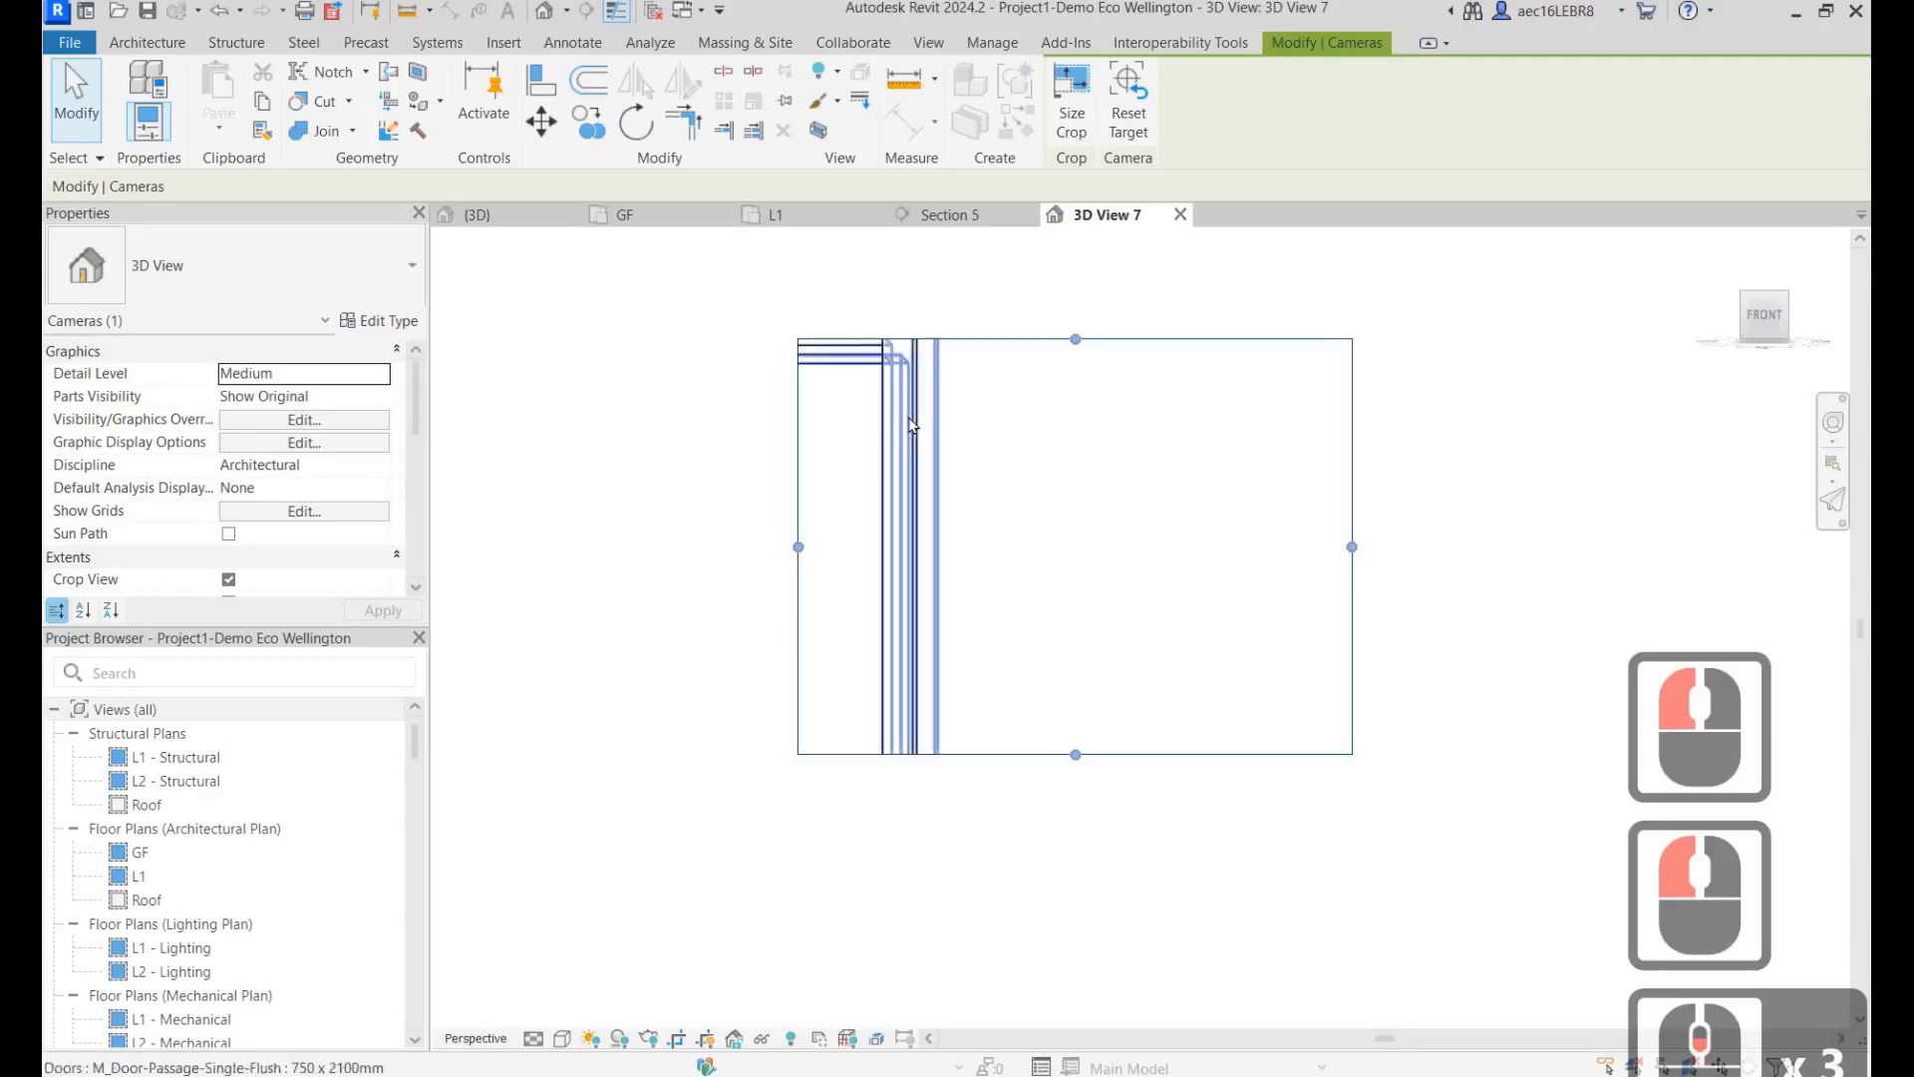
Step: Hide the 750 x 2100mm door and the brick wall in front of the bathroom in this camera view
right_click(906, 406)
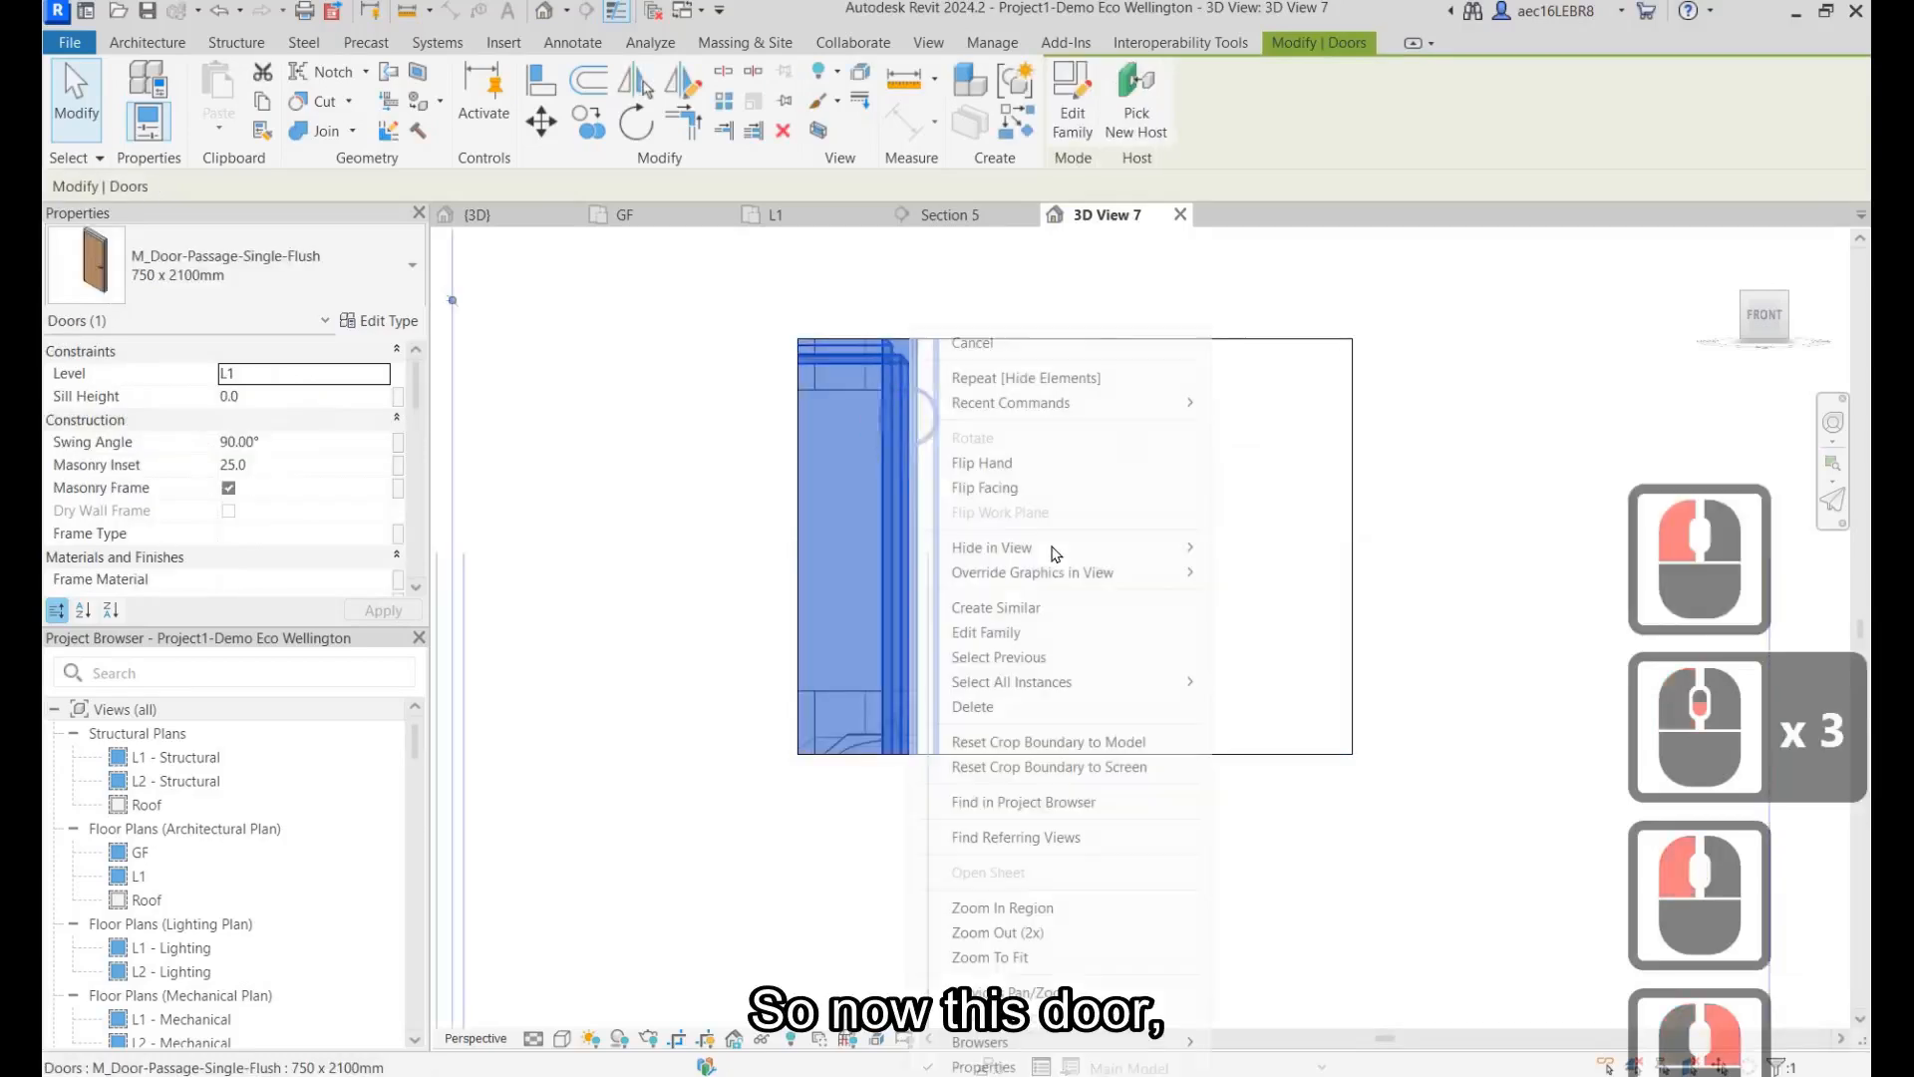
mouse_move(987, 547)
click(1260, 546)
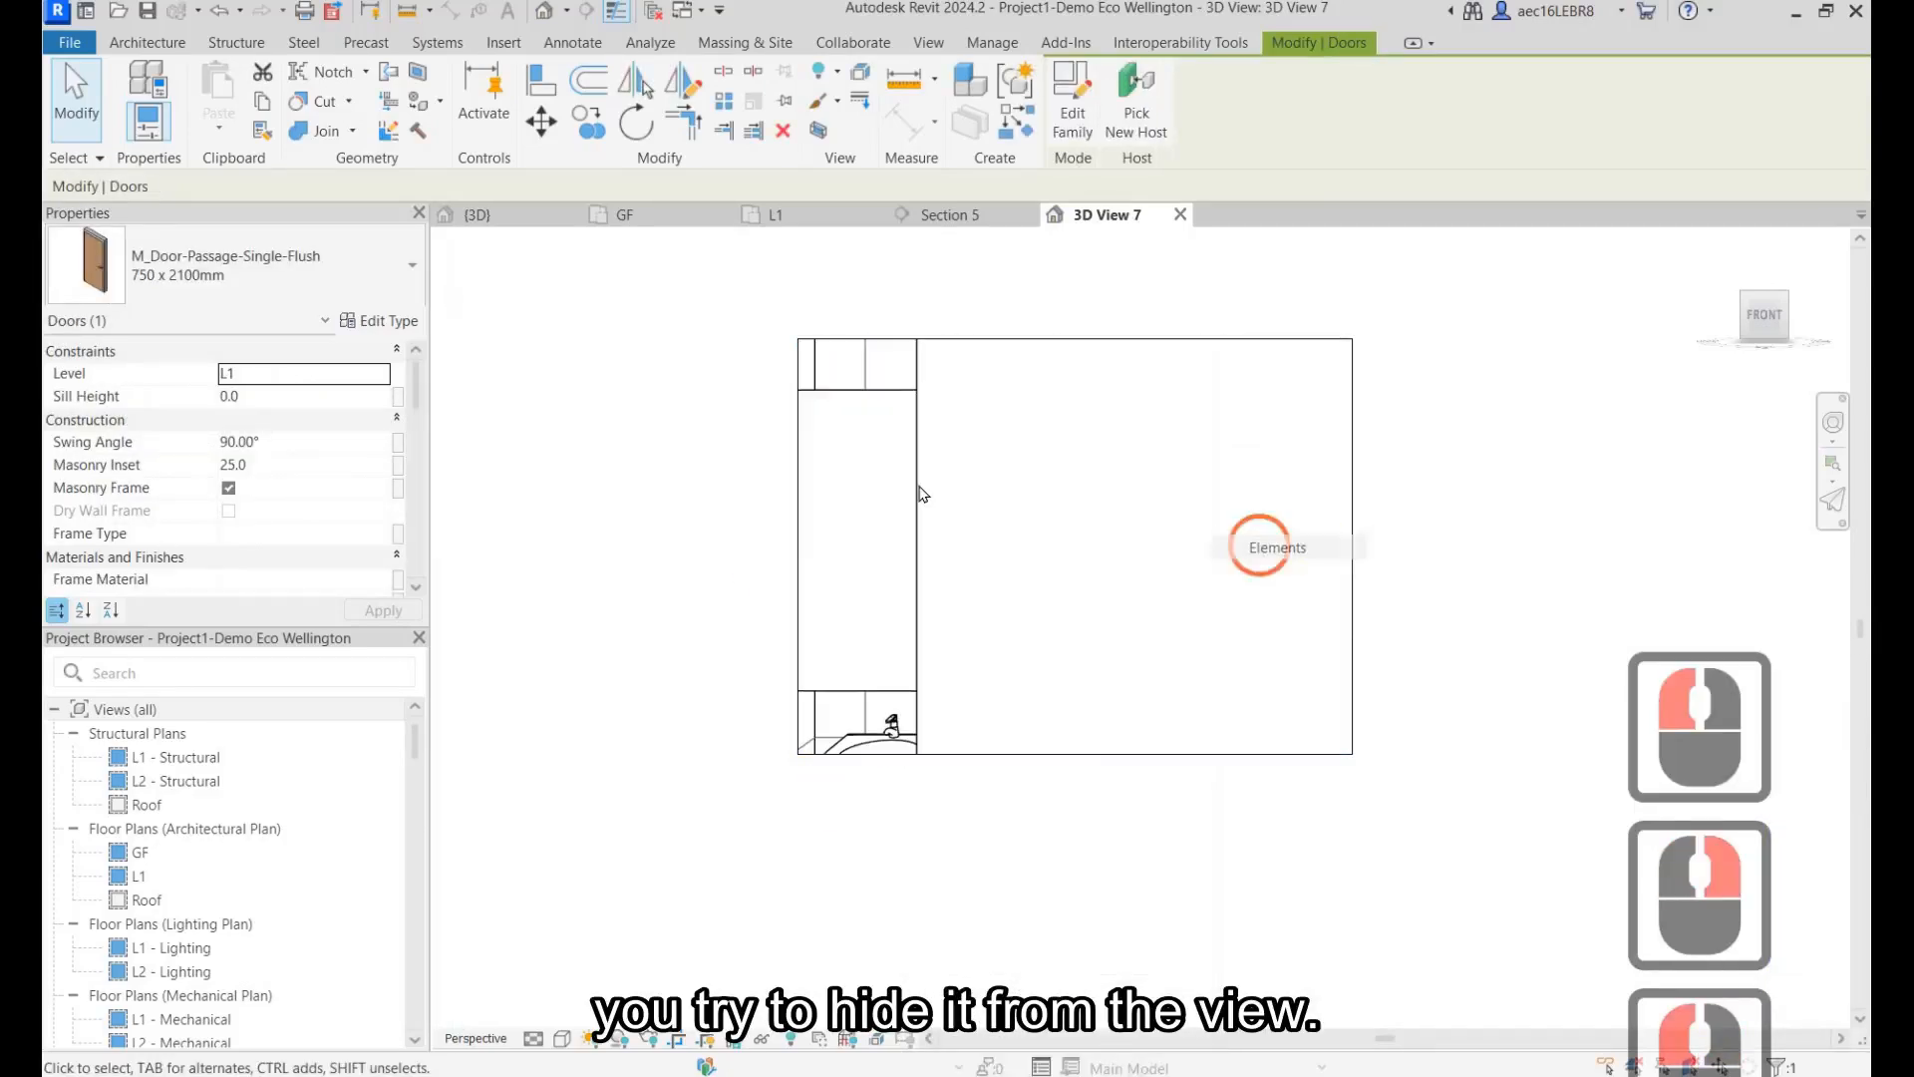
click(918, 485)
right_click(920, 705)
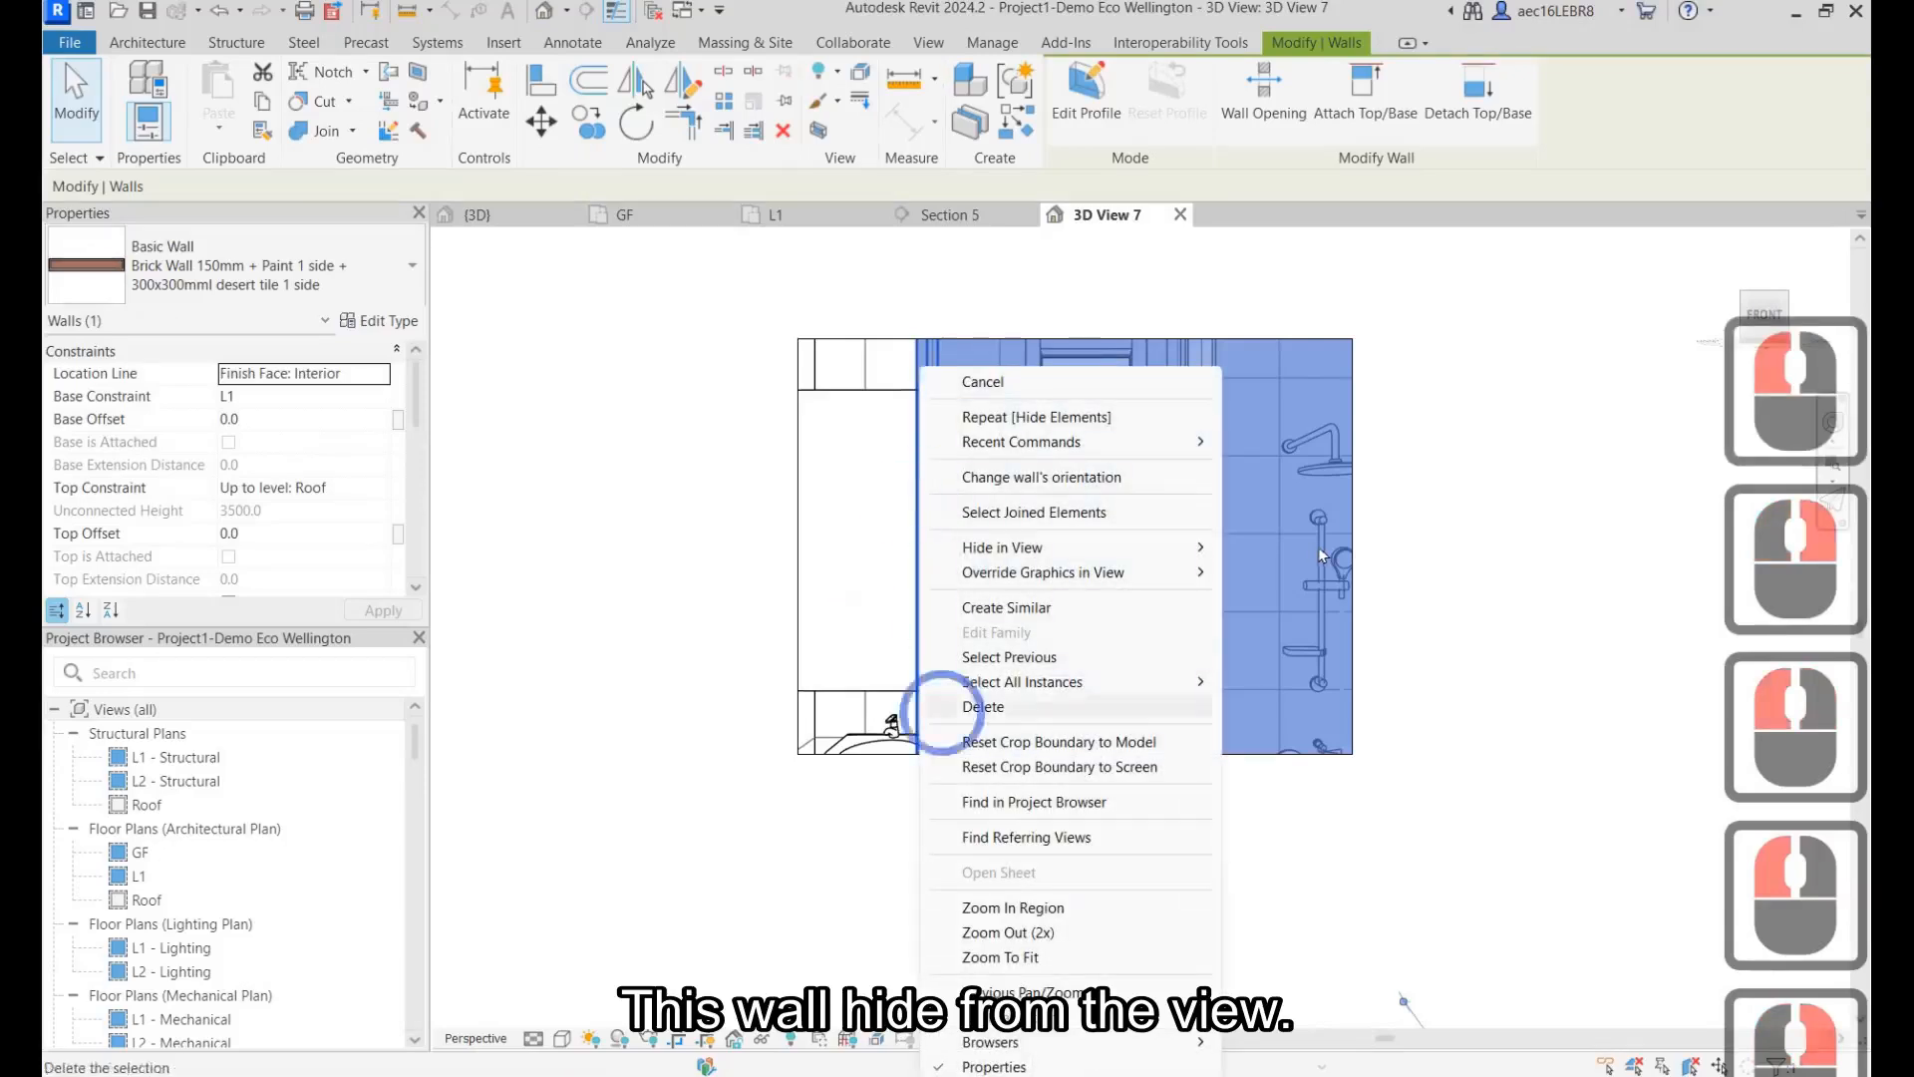
mouse_move(1002, 547)
click(1306, 548)
Step: Enlarge the camera view's crop region sideways to both side walls and downward to take in the toilet and floor of Bath 2
click(1081, 339)
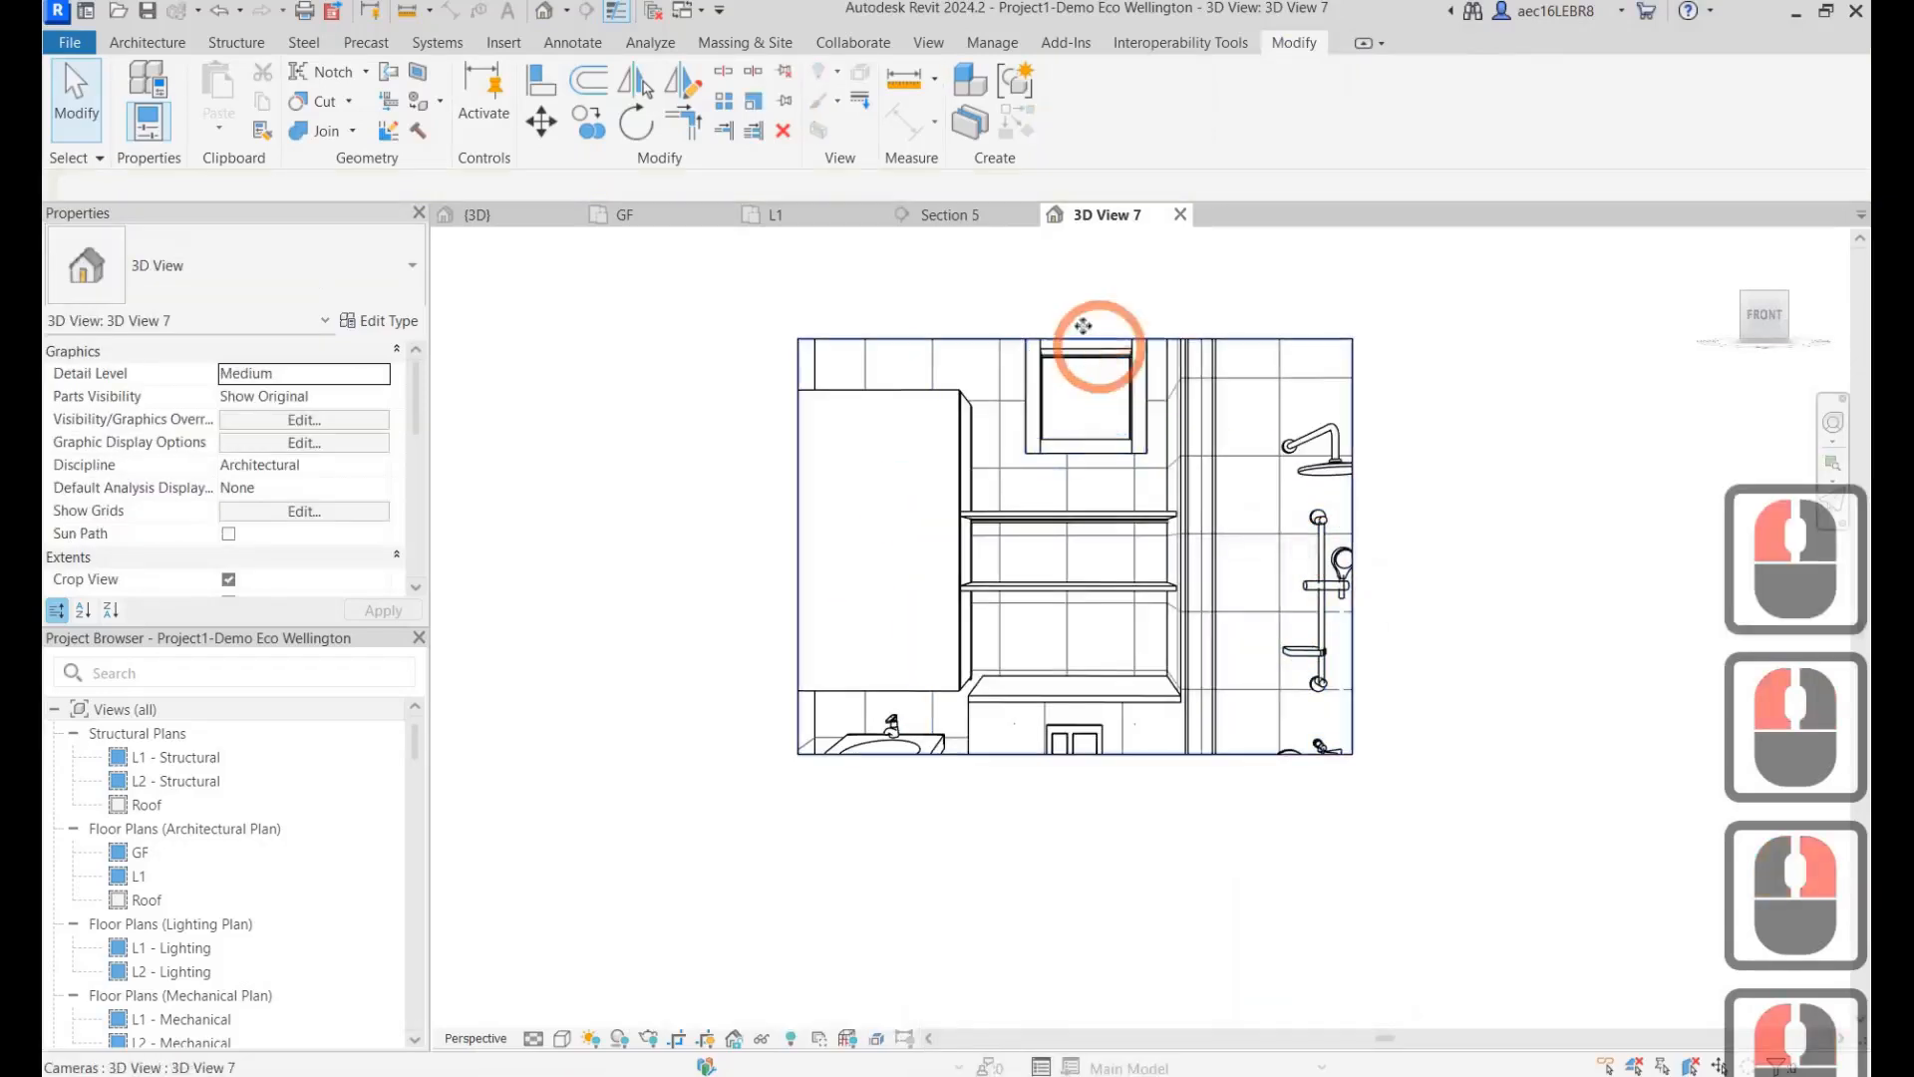
drag(1352, 546, 1497, 546)
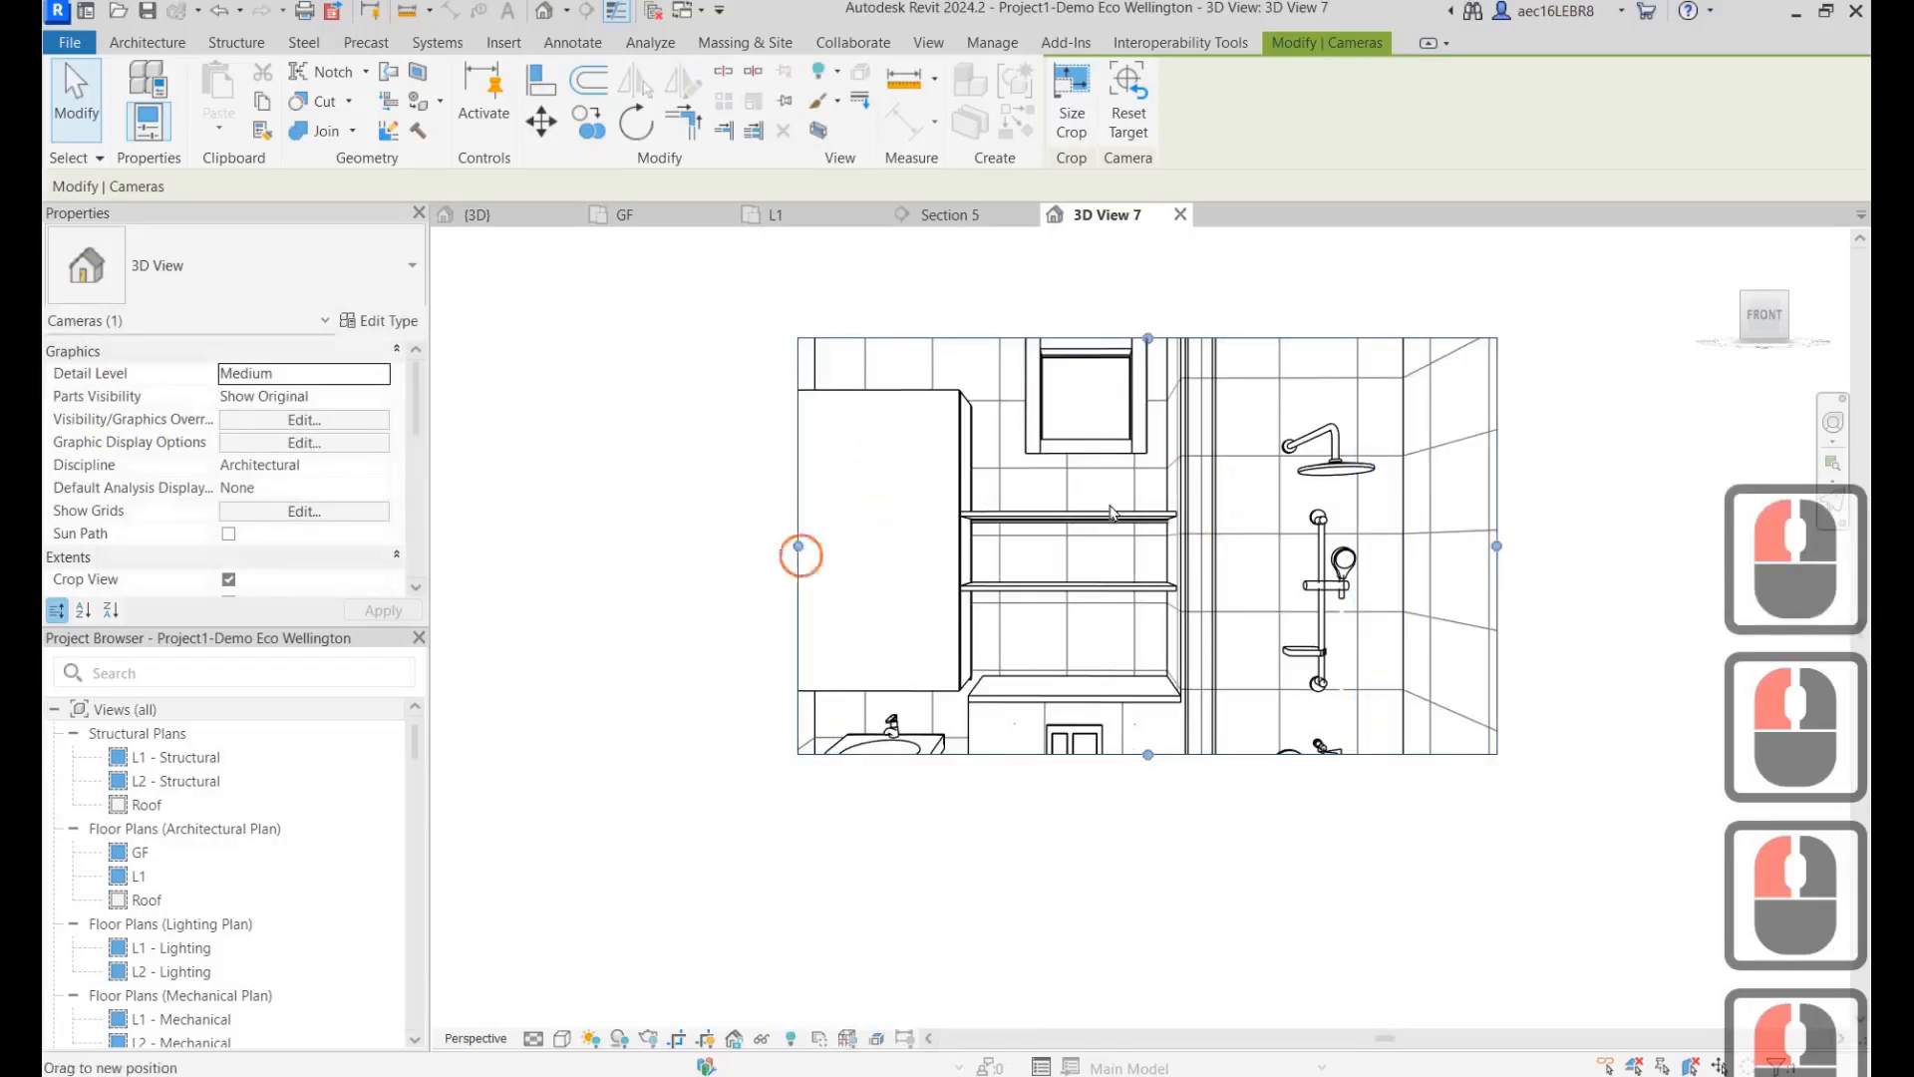
drag(797, 545, 701, 546)
middle_click(1097, 780)
middle_click(1097, 781)
drag(1103, 662, 1102, 838)
click(1103, 409)
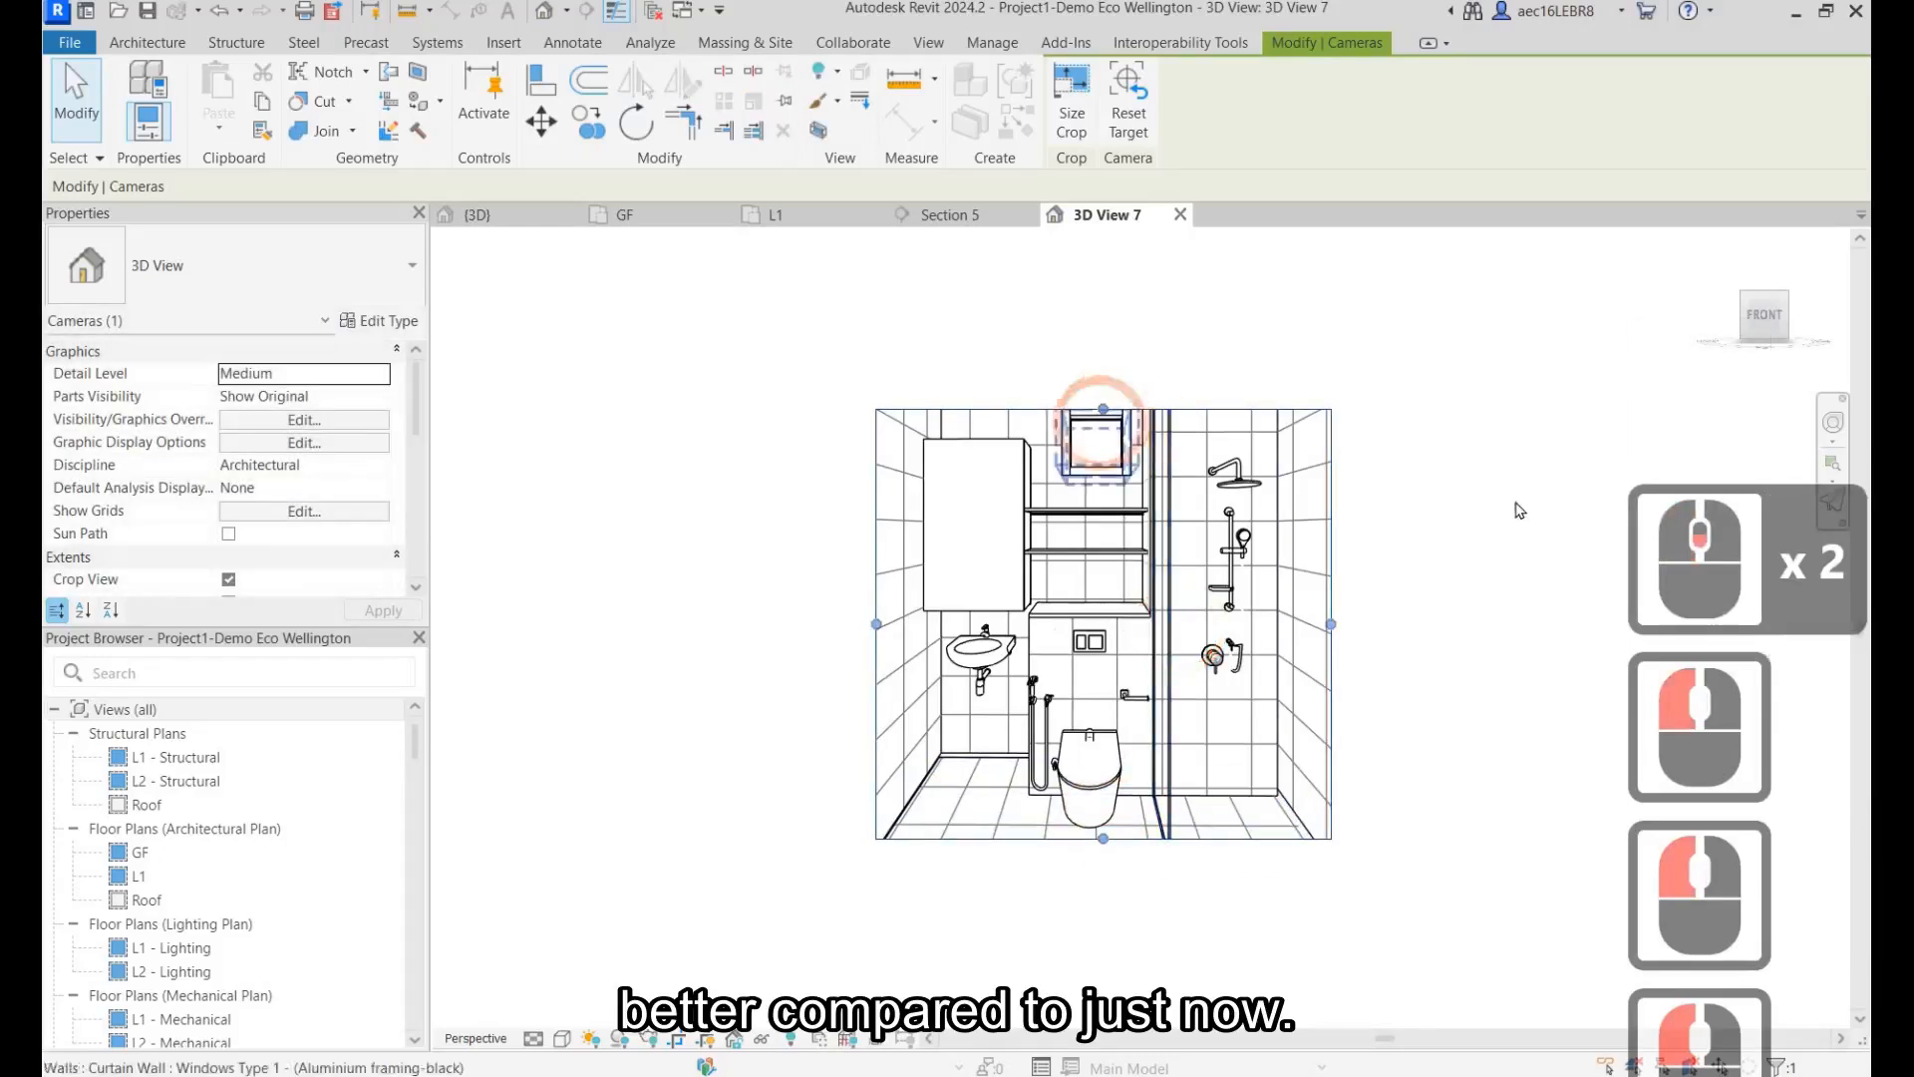
Step: Extend the crop region slightly upward to include the ceiling and slightly downward to show more of the floor
drag(1103, 409, 1117, 383)
click(1469, 545)
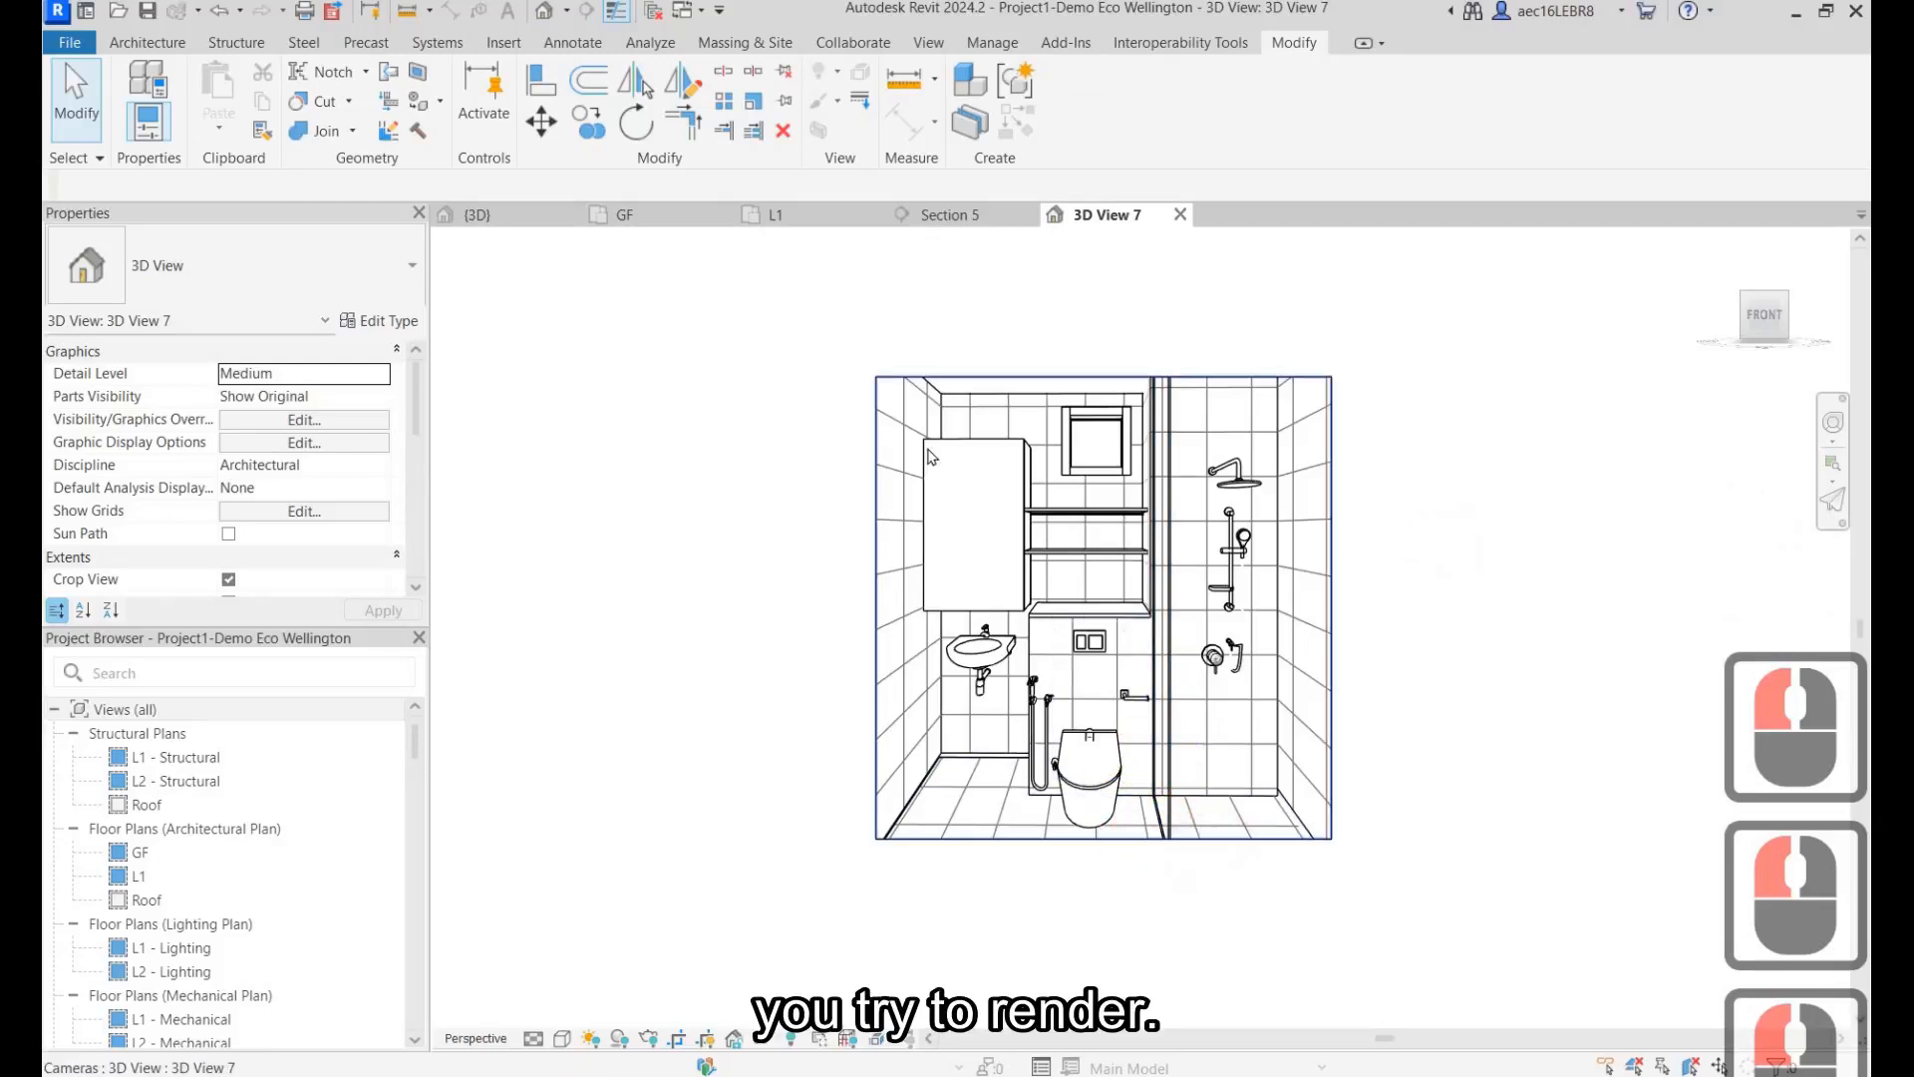
click(1103, 839)
drag(1102, 842, 1105, 863)
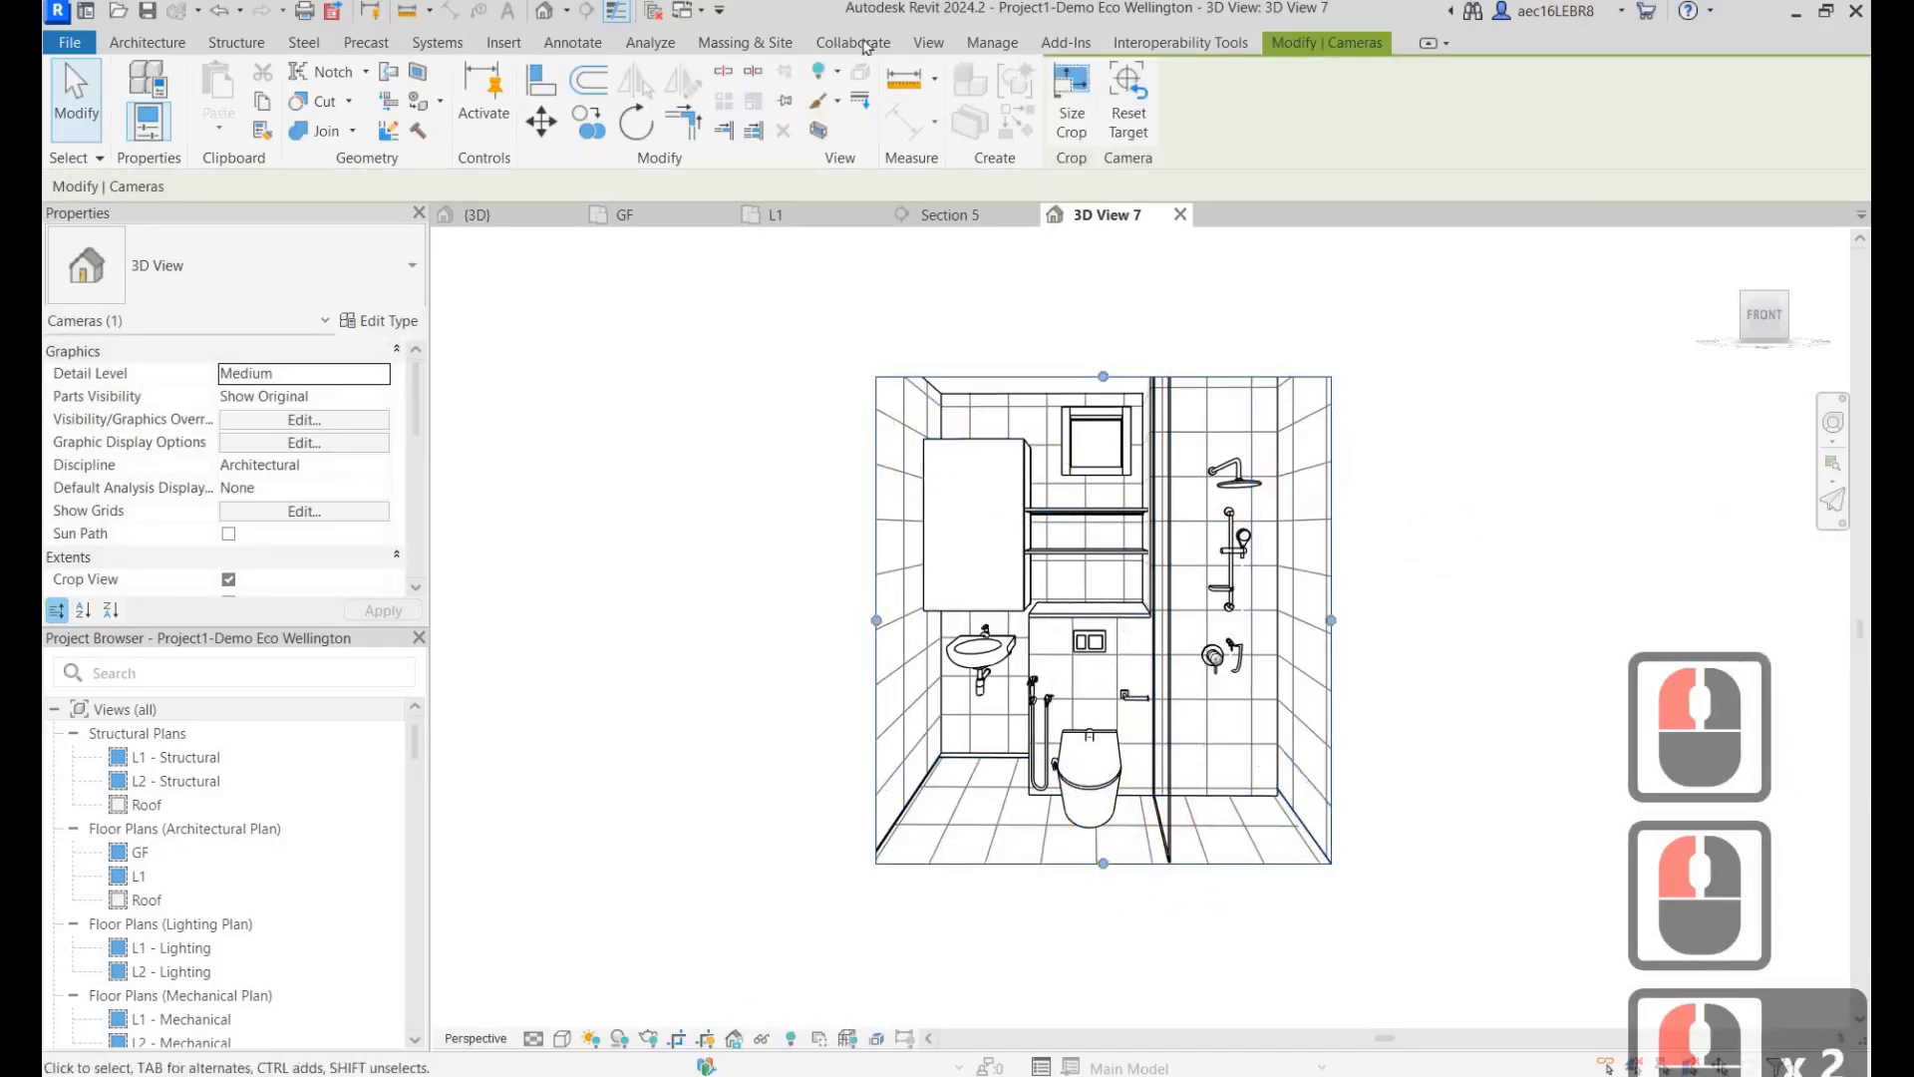
click(1424, 462)
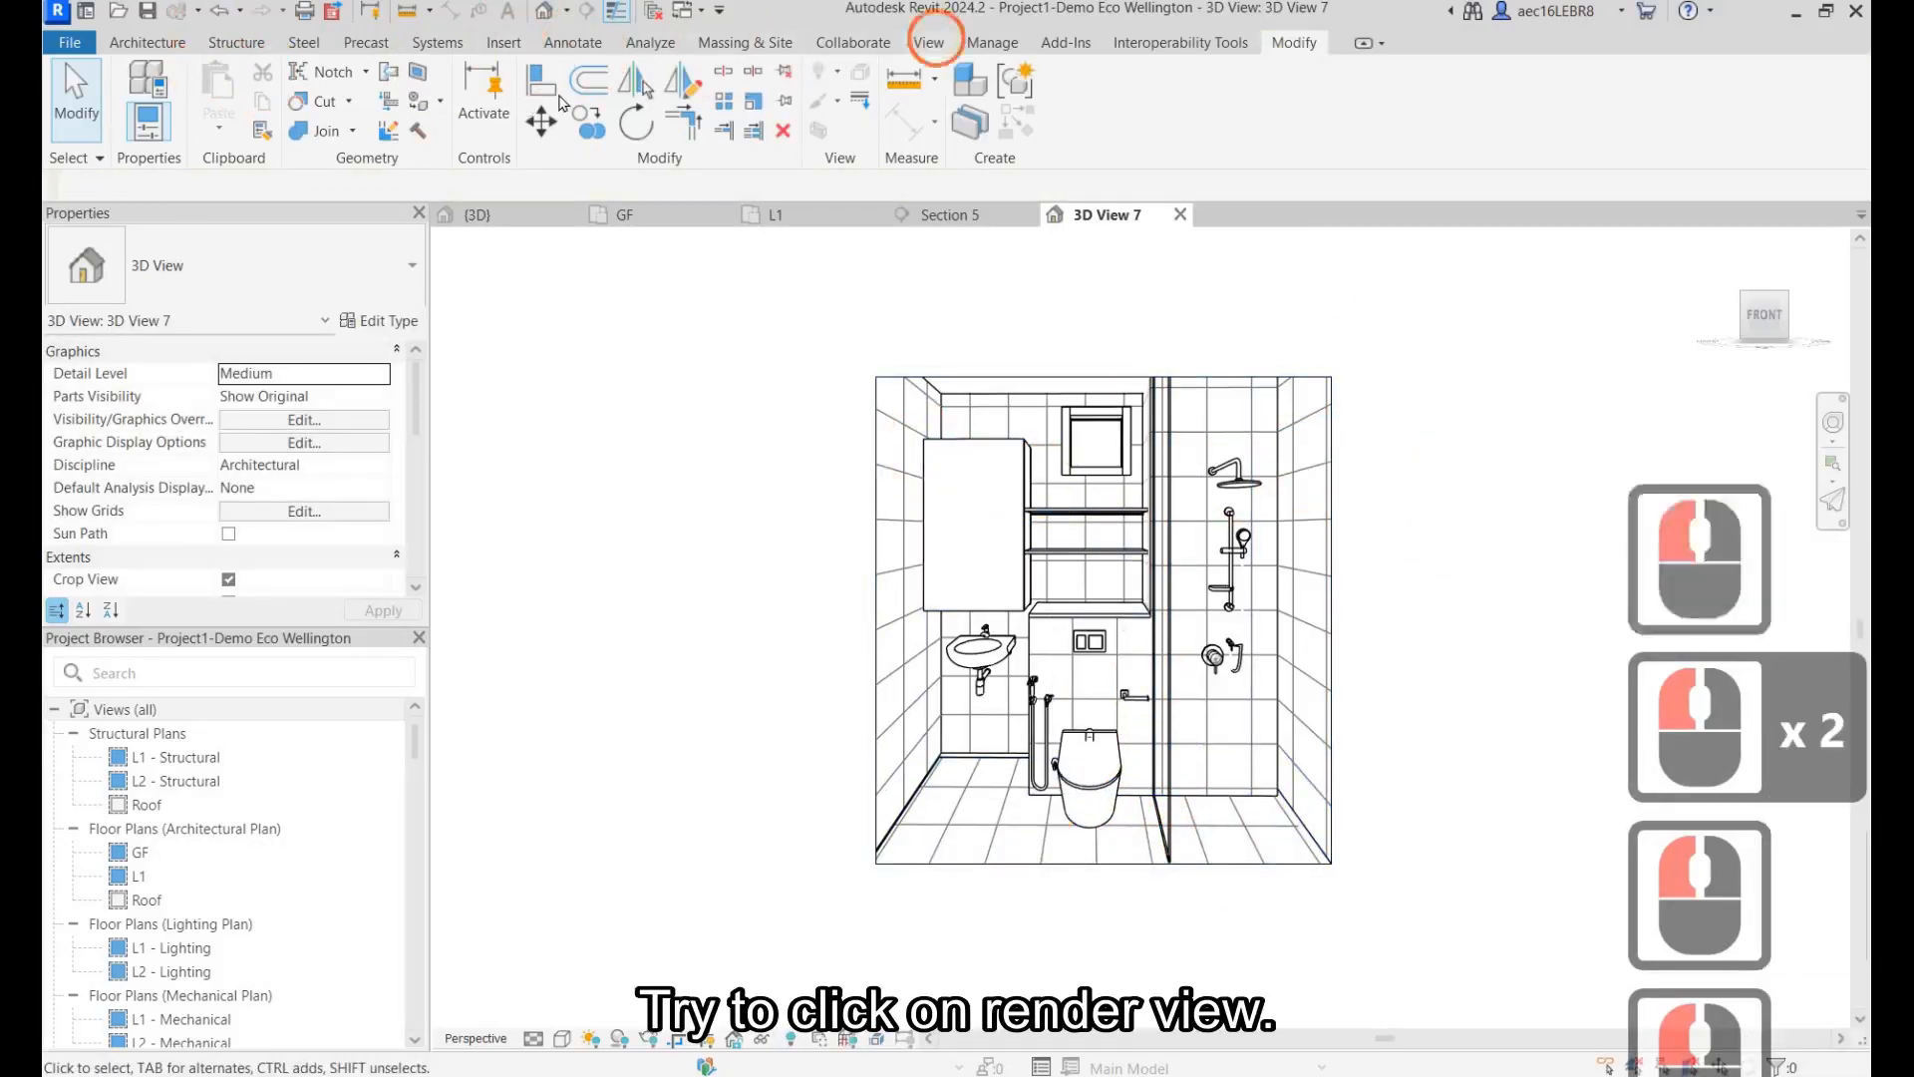
Step: Render the bathroom view at Medium quality and screen resolution with the Interior: Artificial only lighting scheme
click(929, 42)
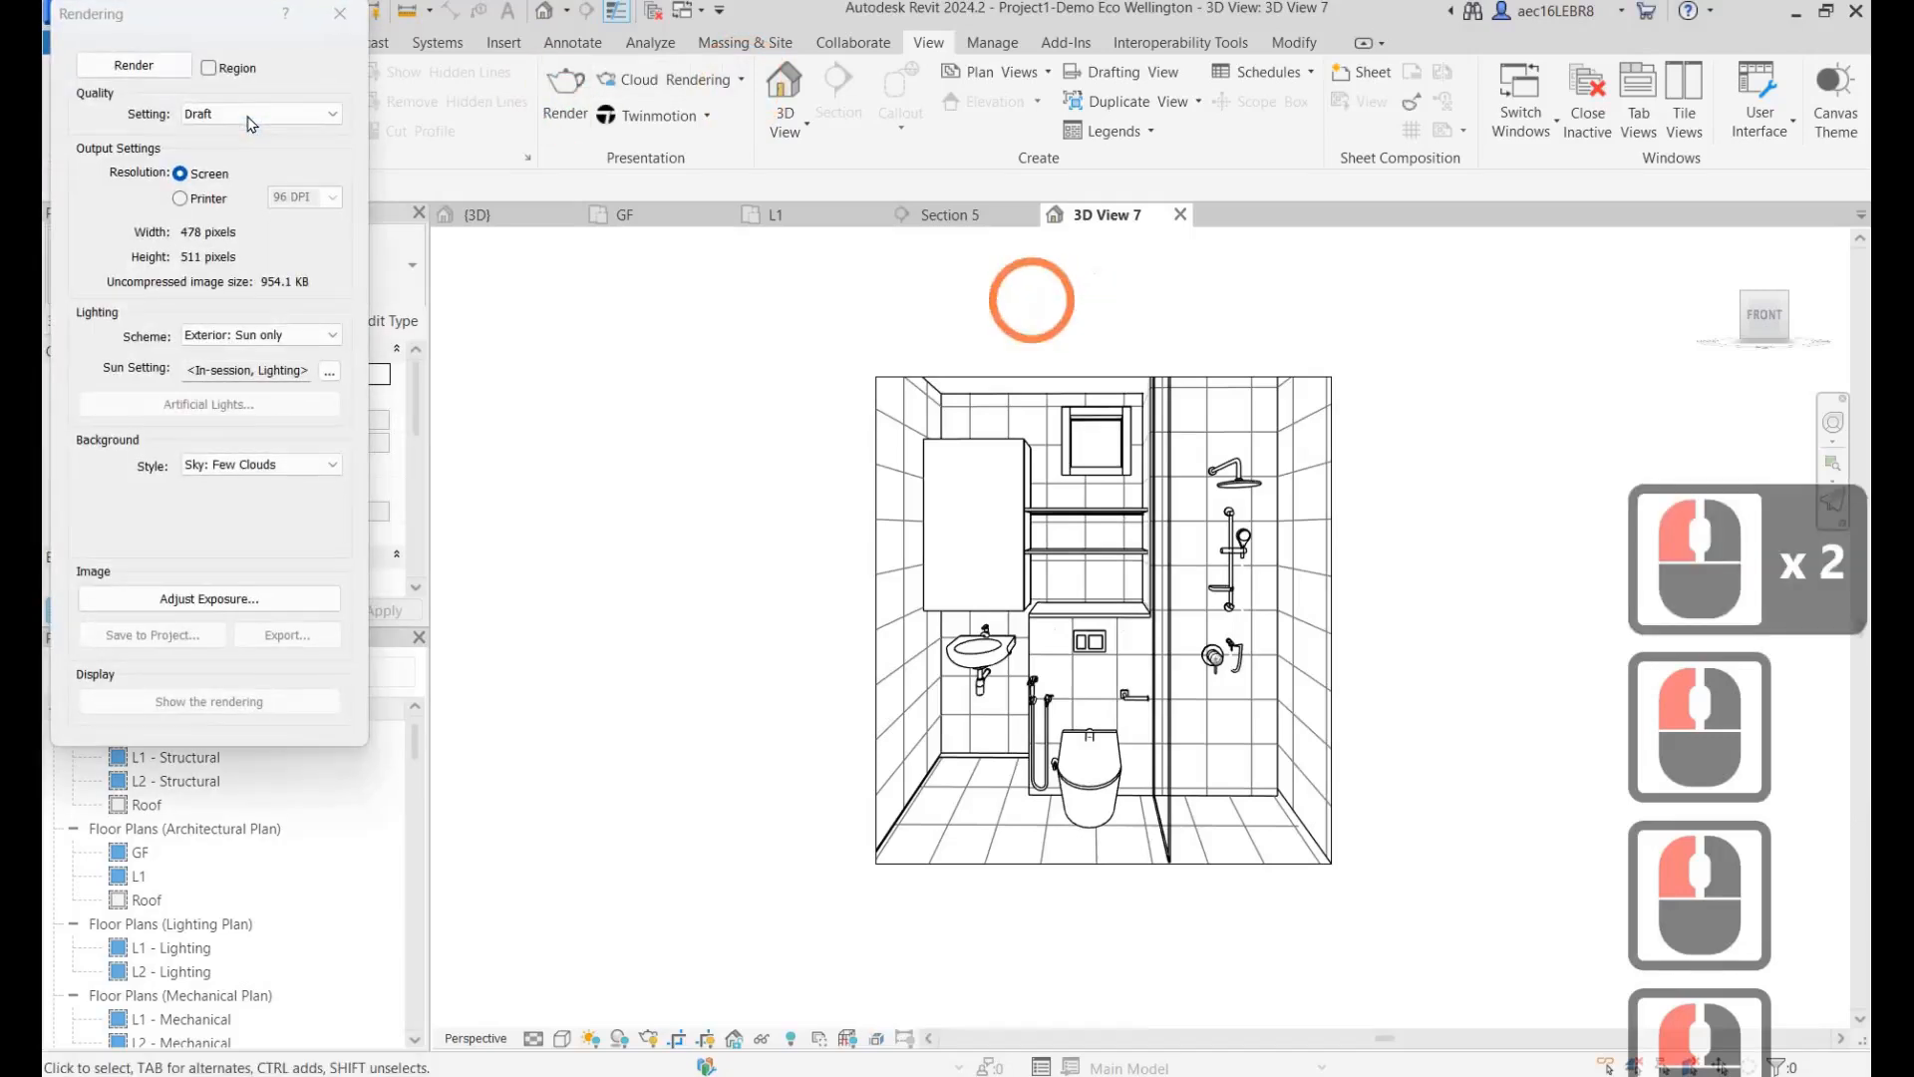
click(248, 113)
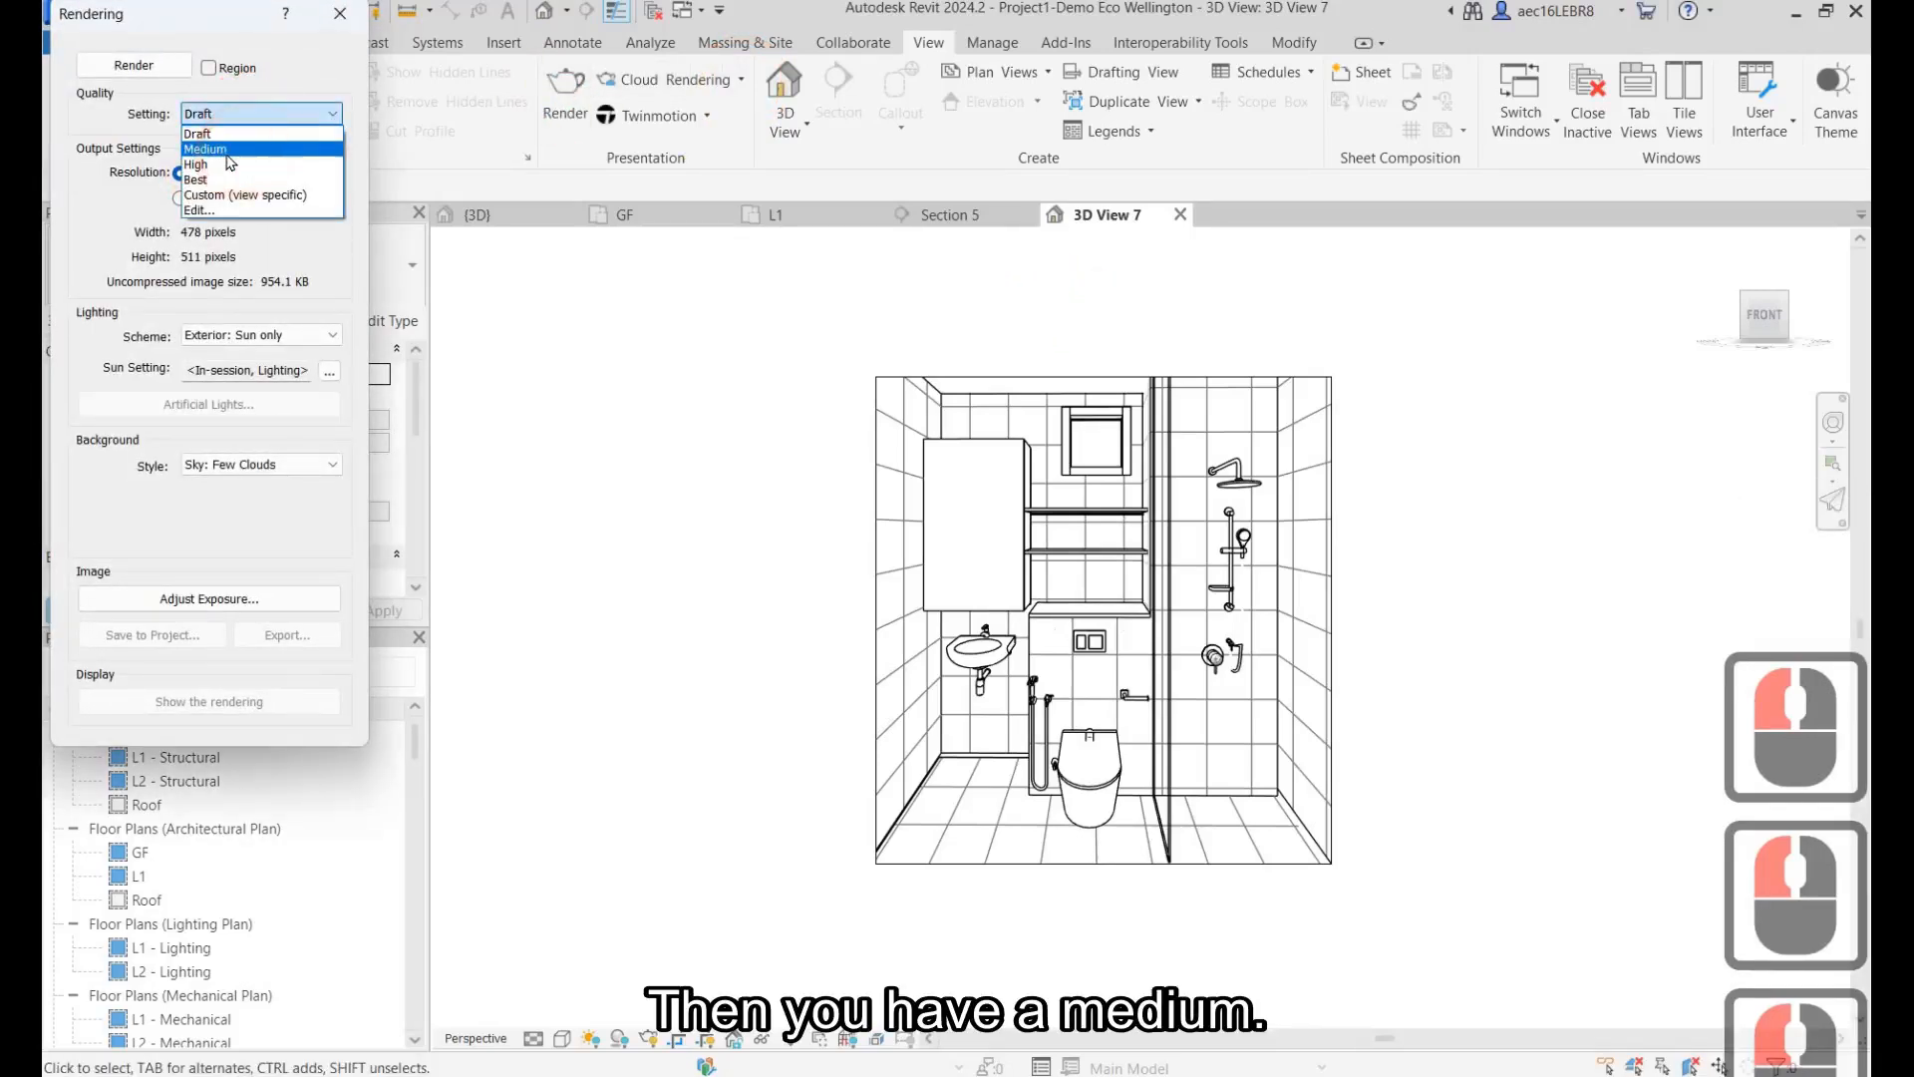
click(177, 201)
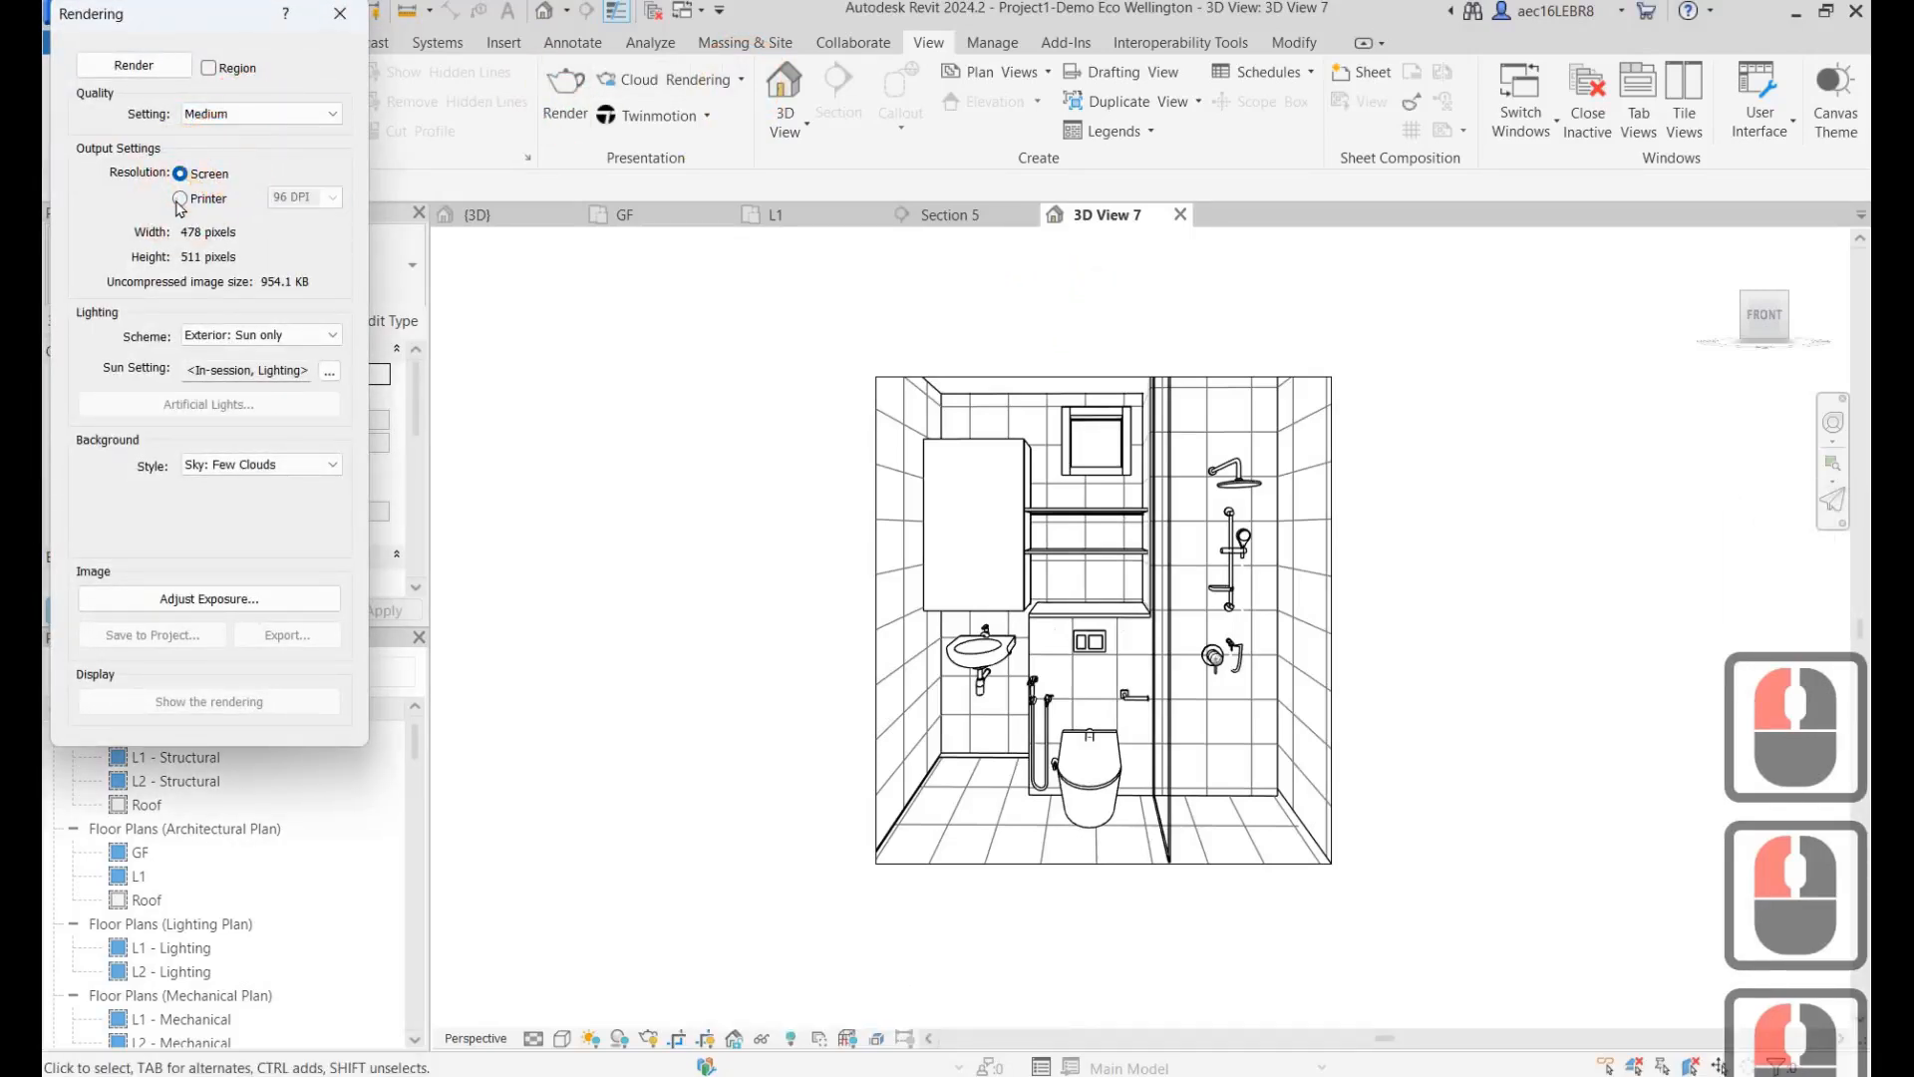
click(180, 199)
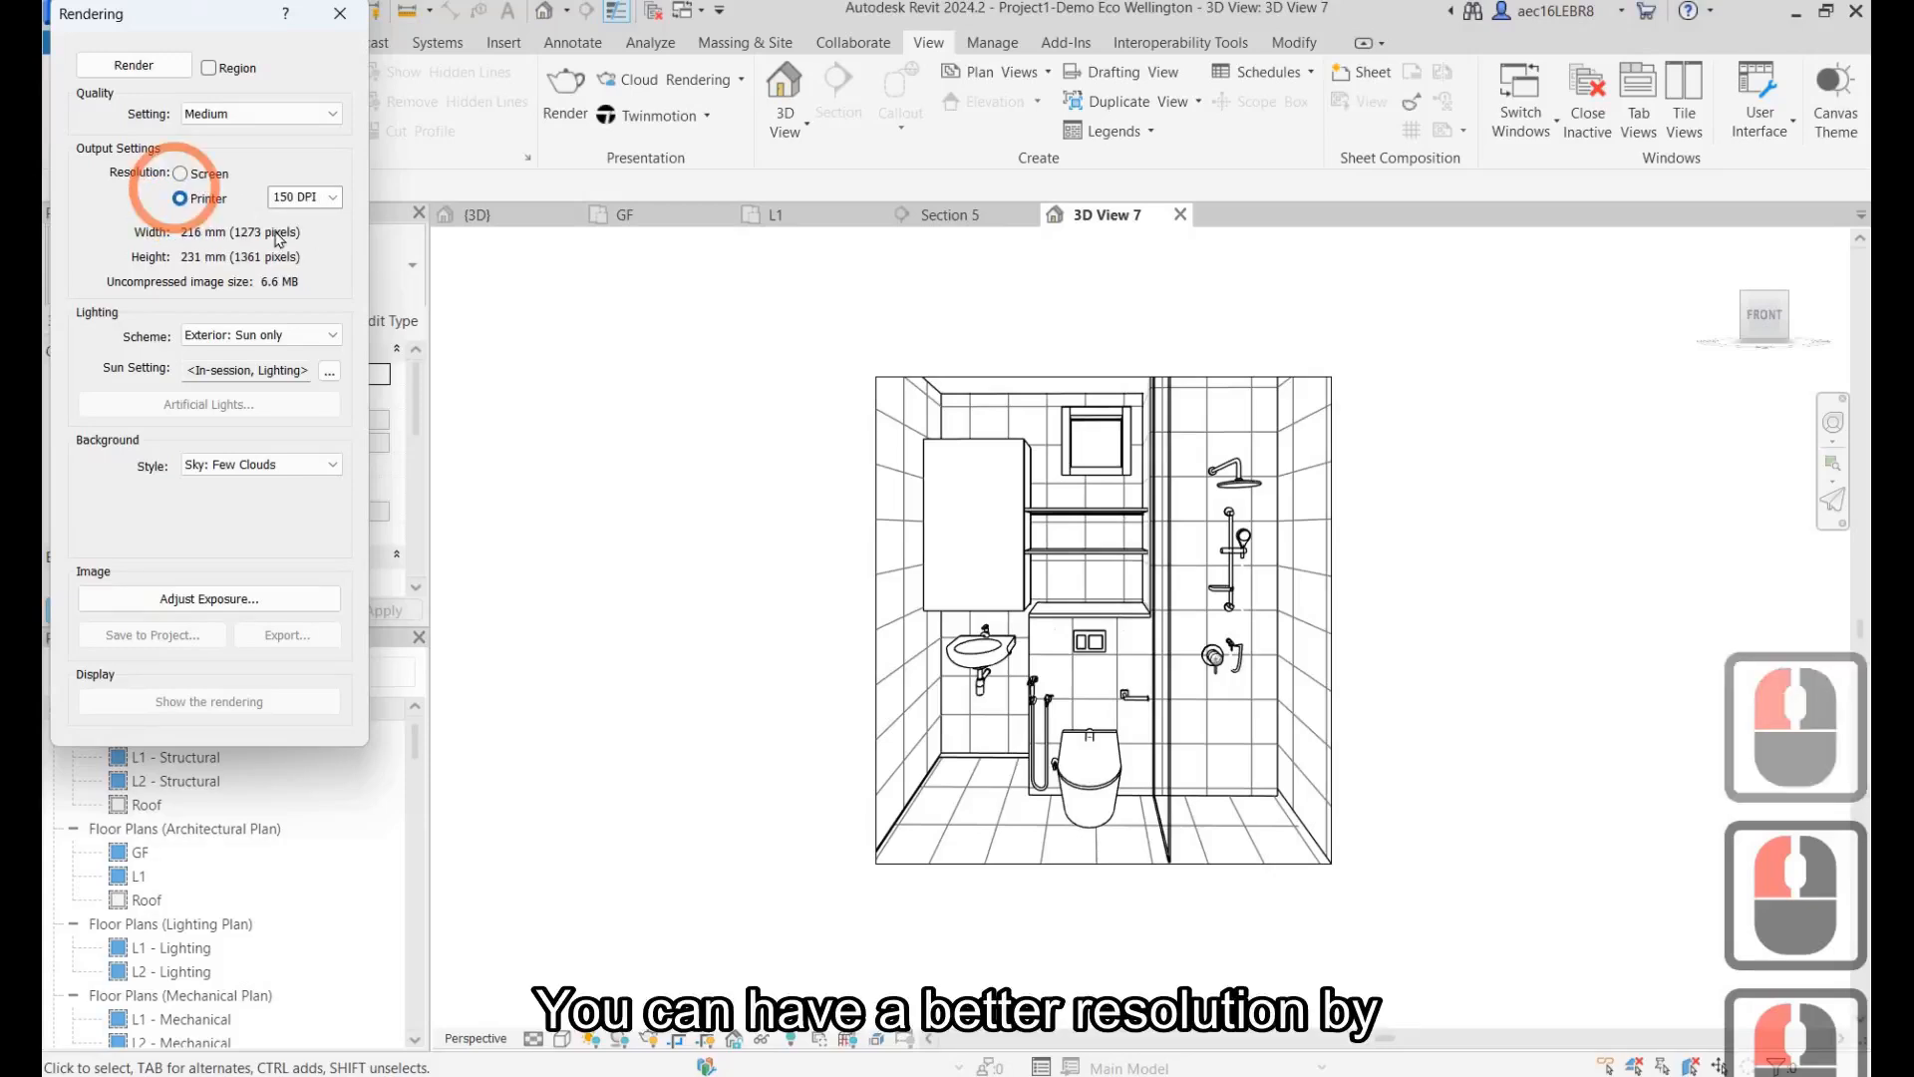
click(181, 174)
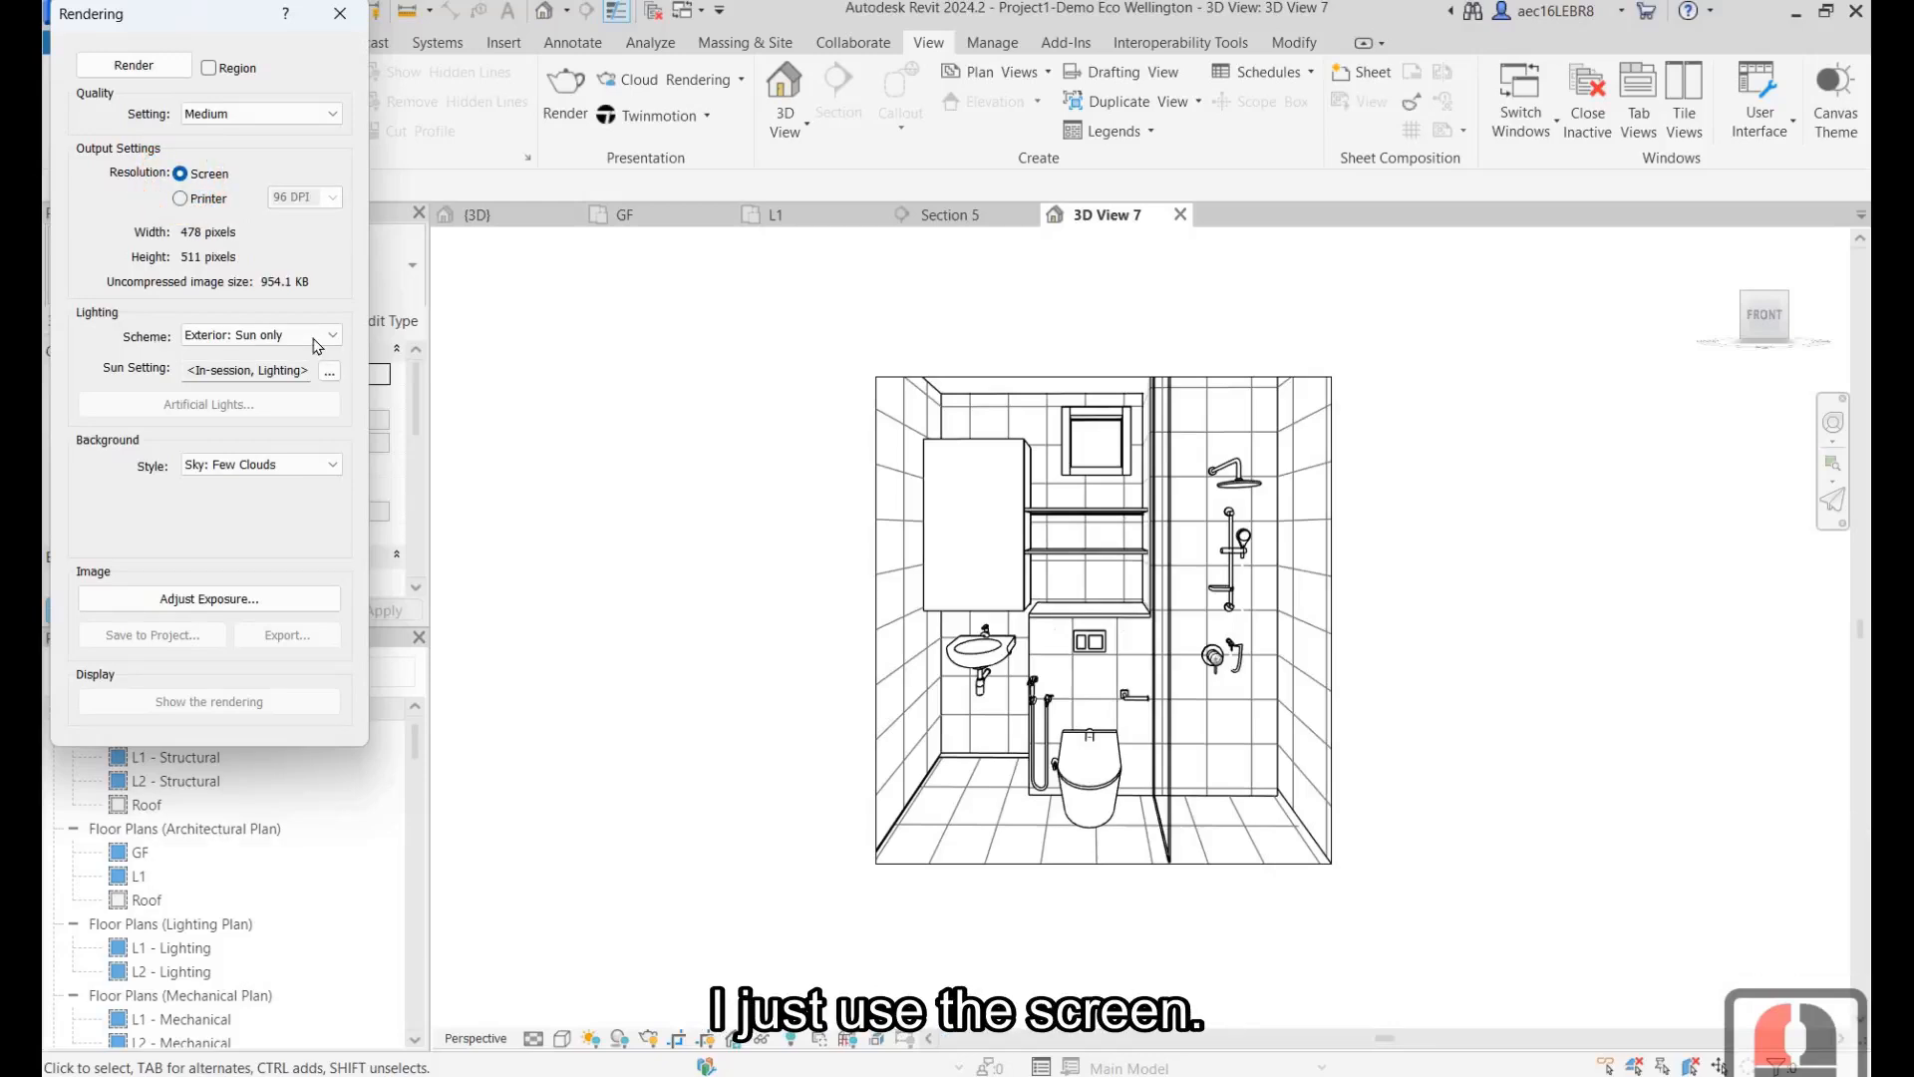
click(317, 345)
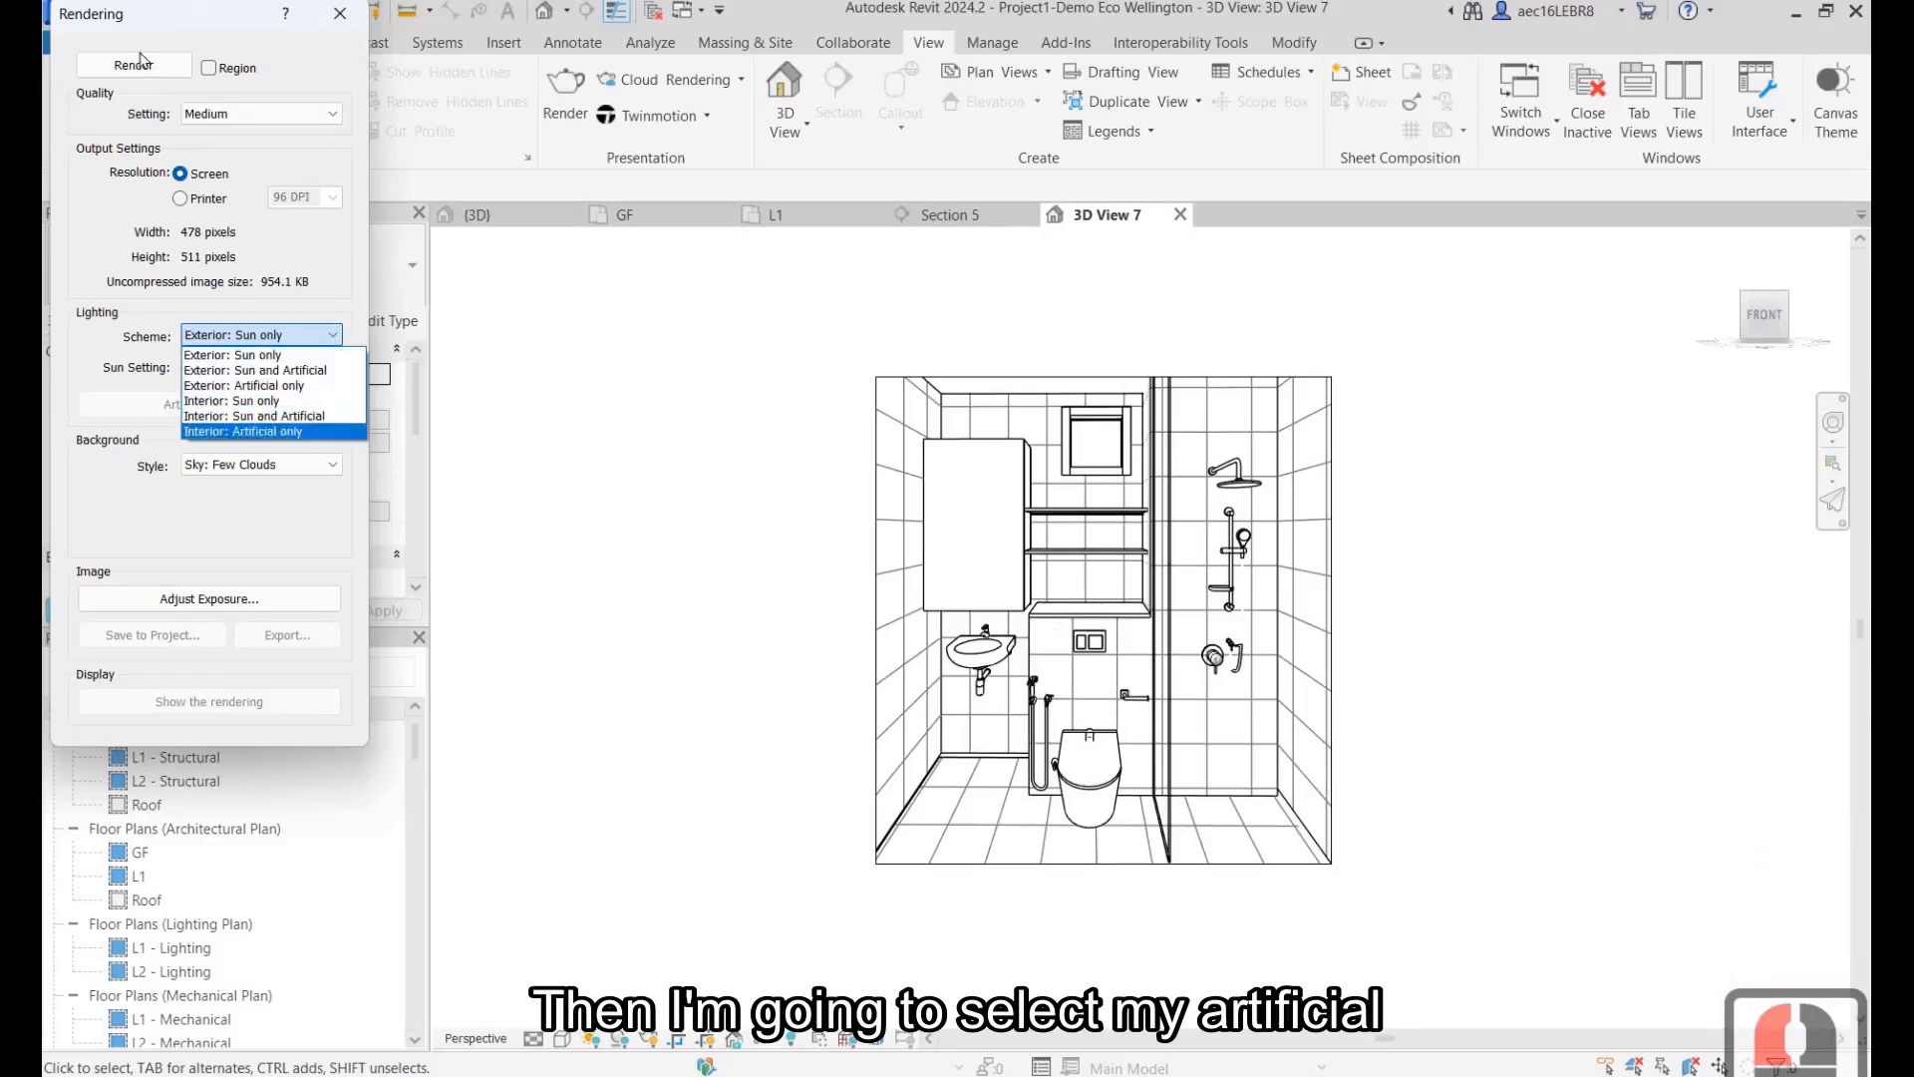
click(309, 431)
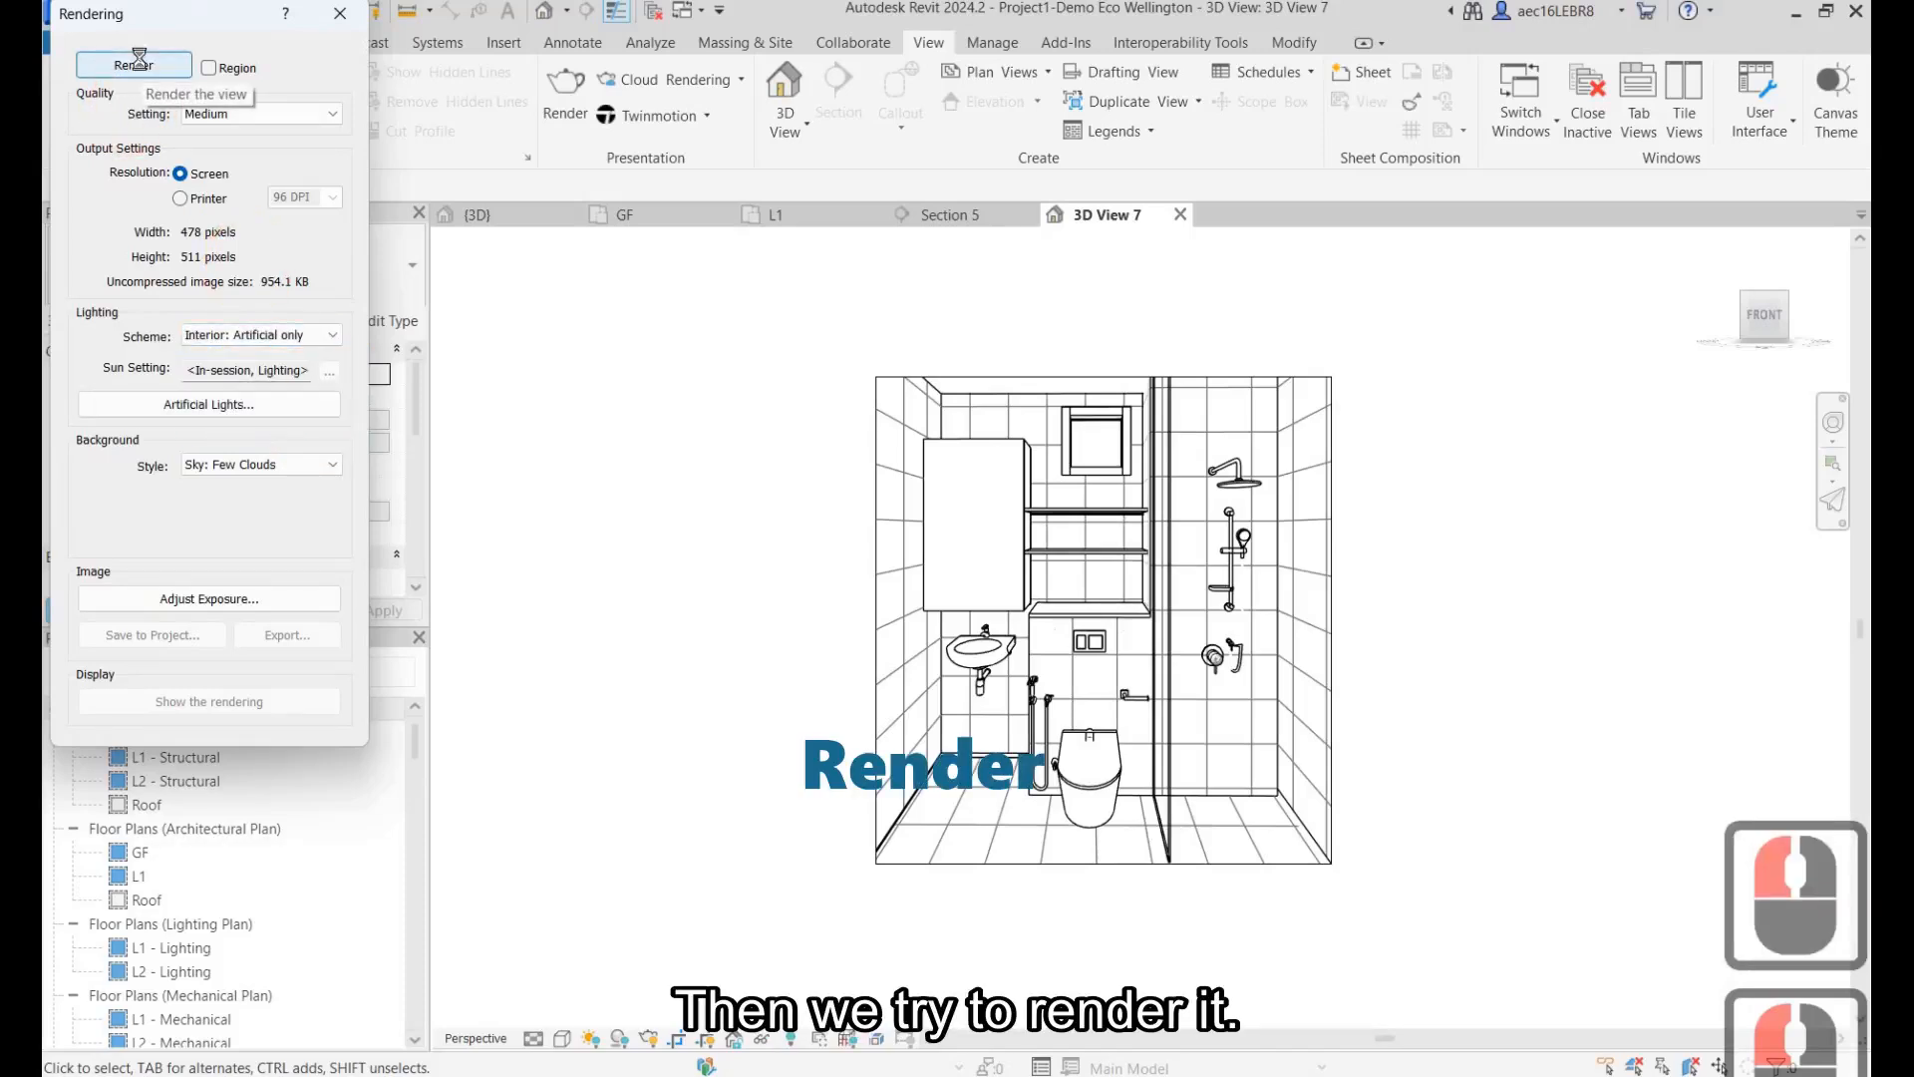
click(134, 64)
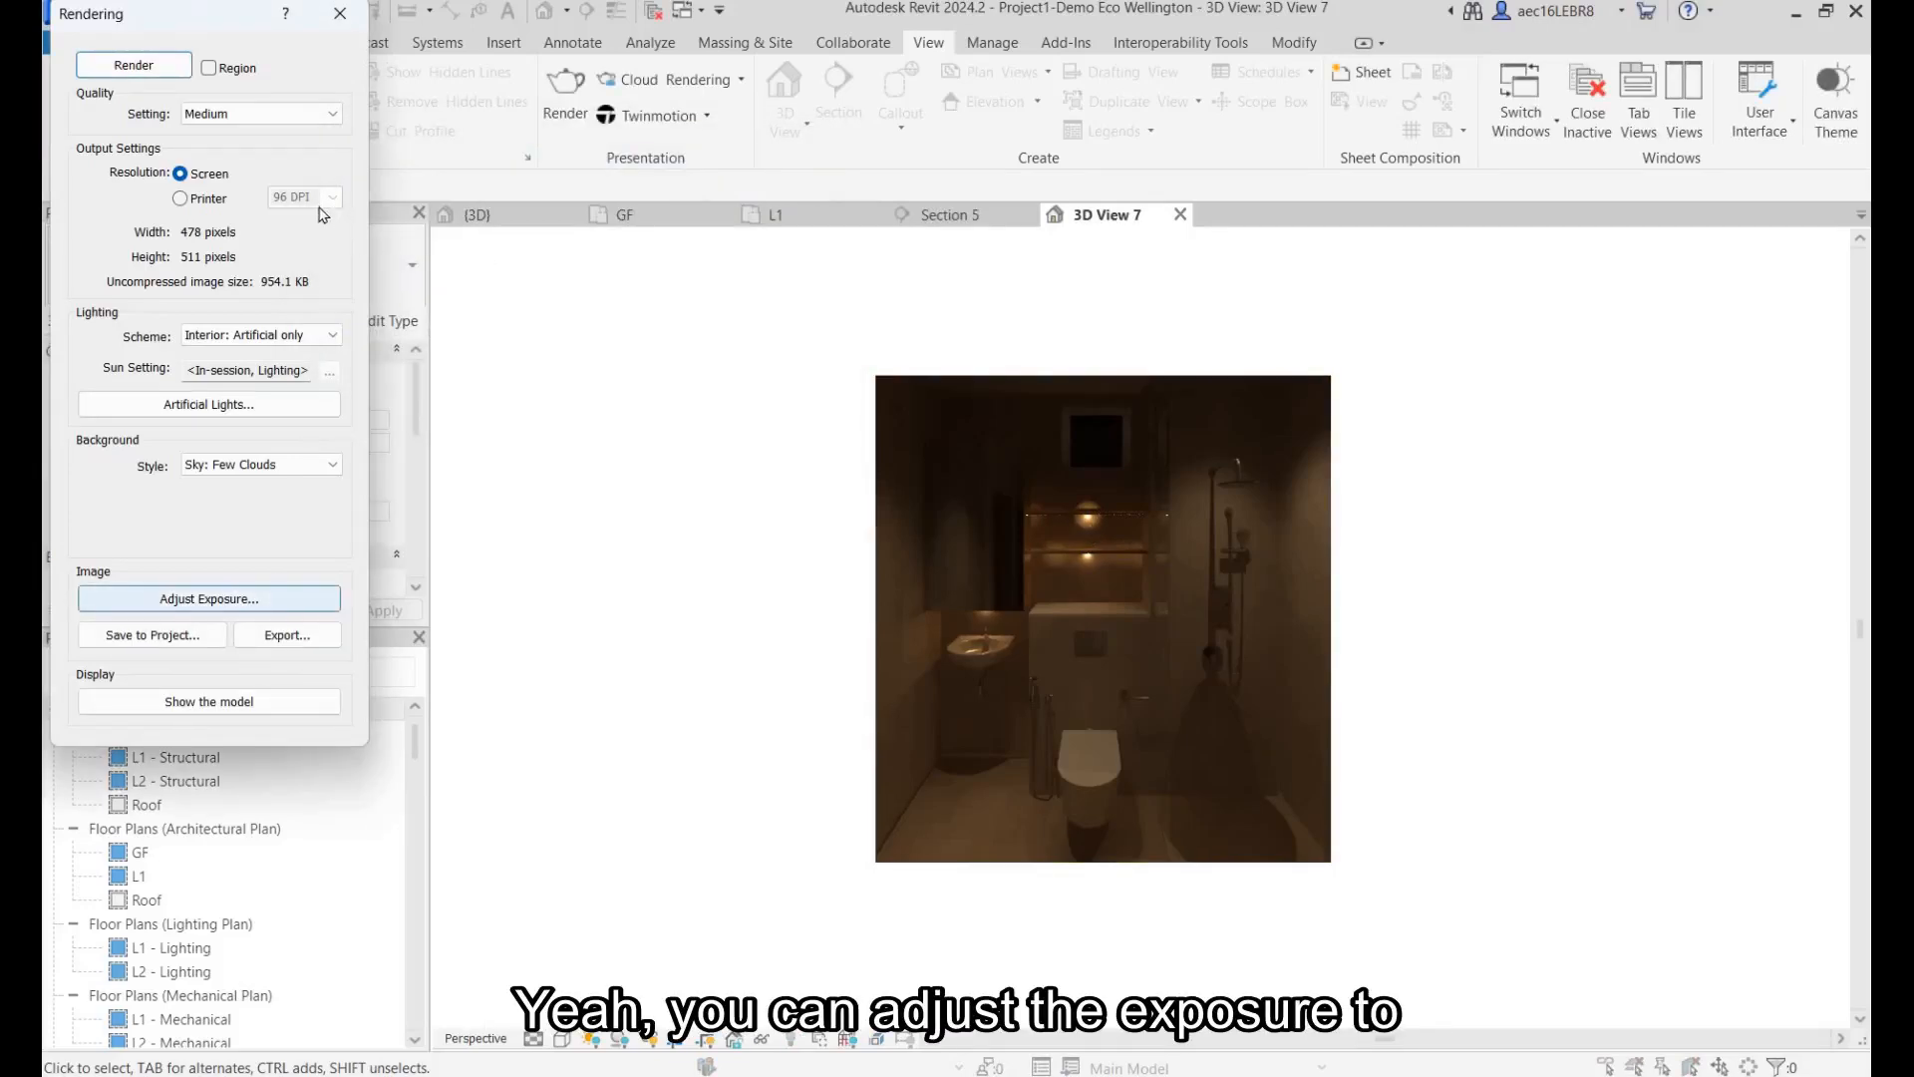
Step: Brighten the rendered image by applying an exposure value of 6.01 and a further reduction to 4.69
click(278, 601)
drag(331, 207, 322, 208)
click(440, 539)
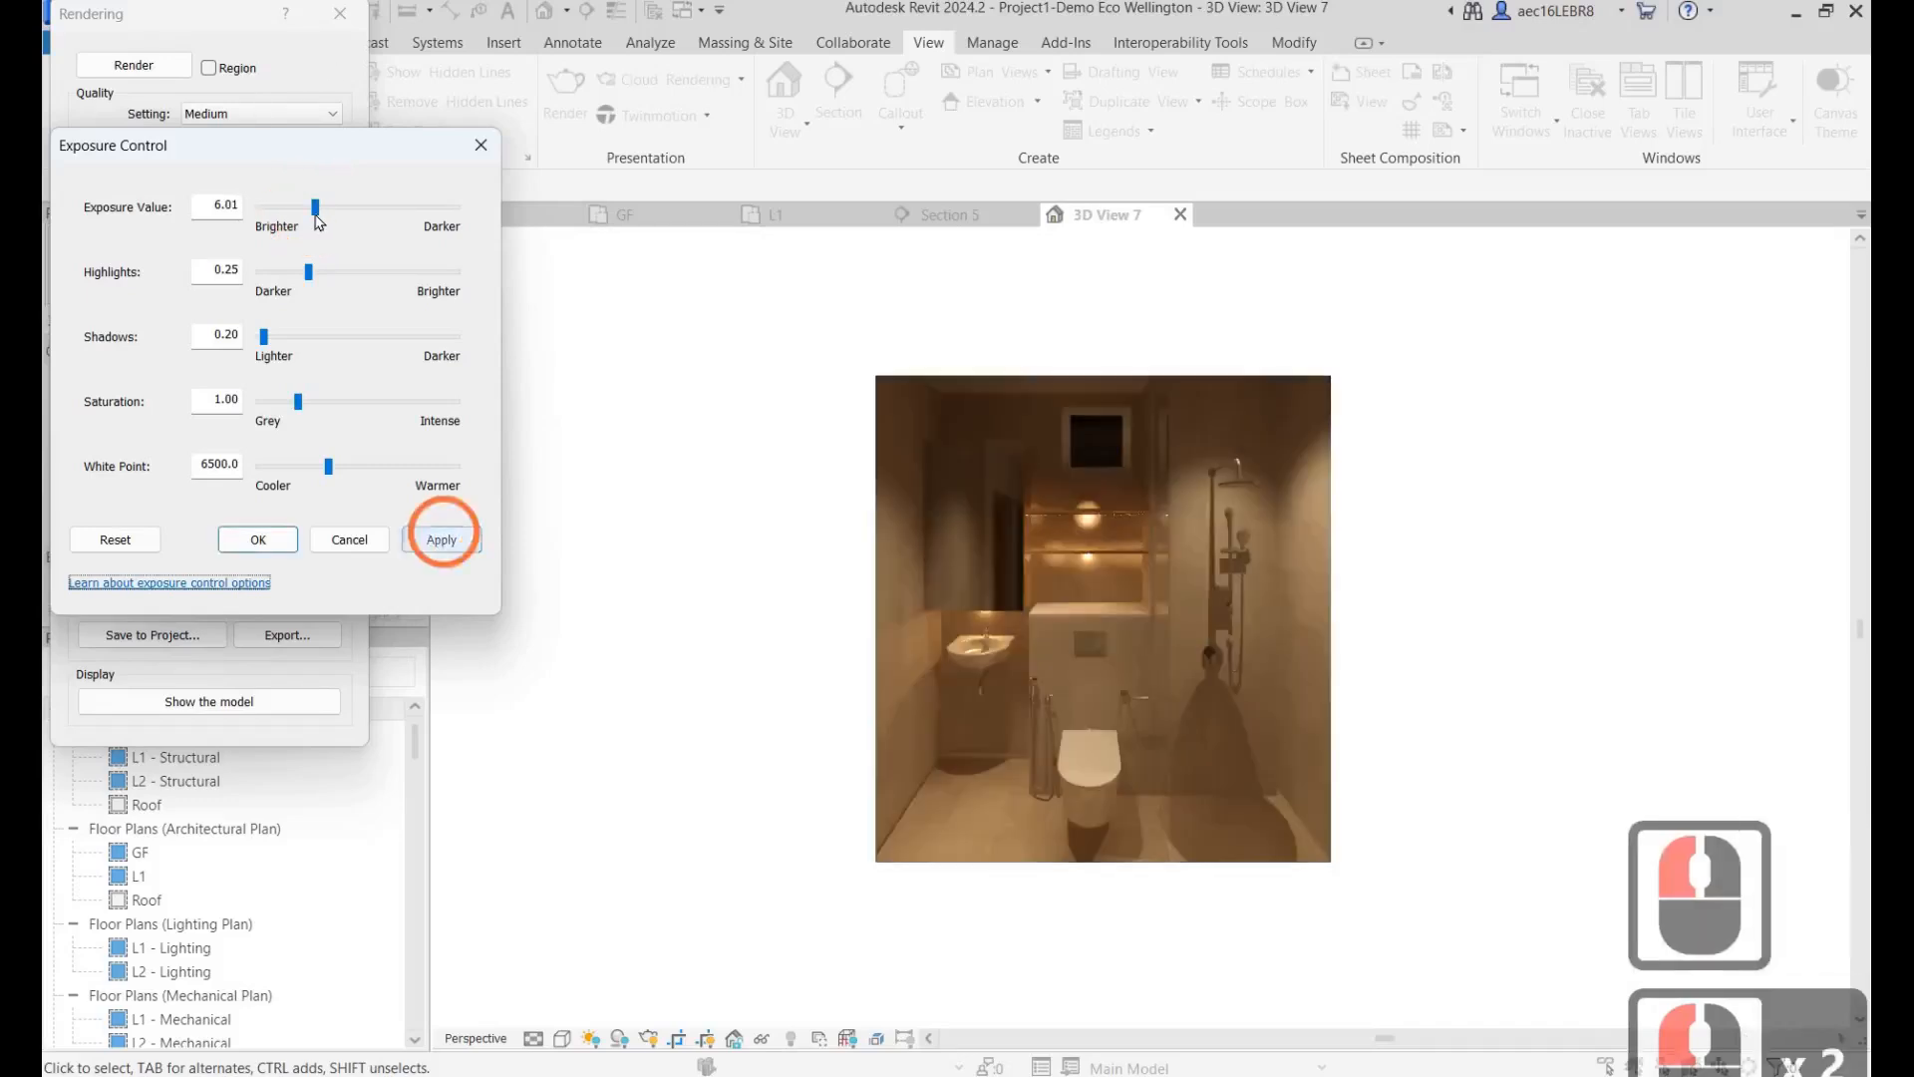
drag(315, 207, 303, 206)
click(441, 539)
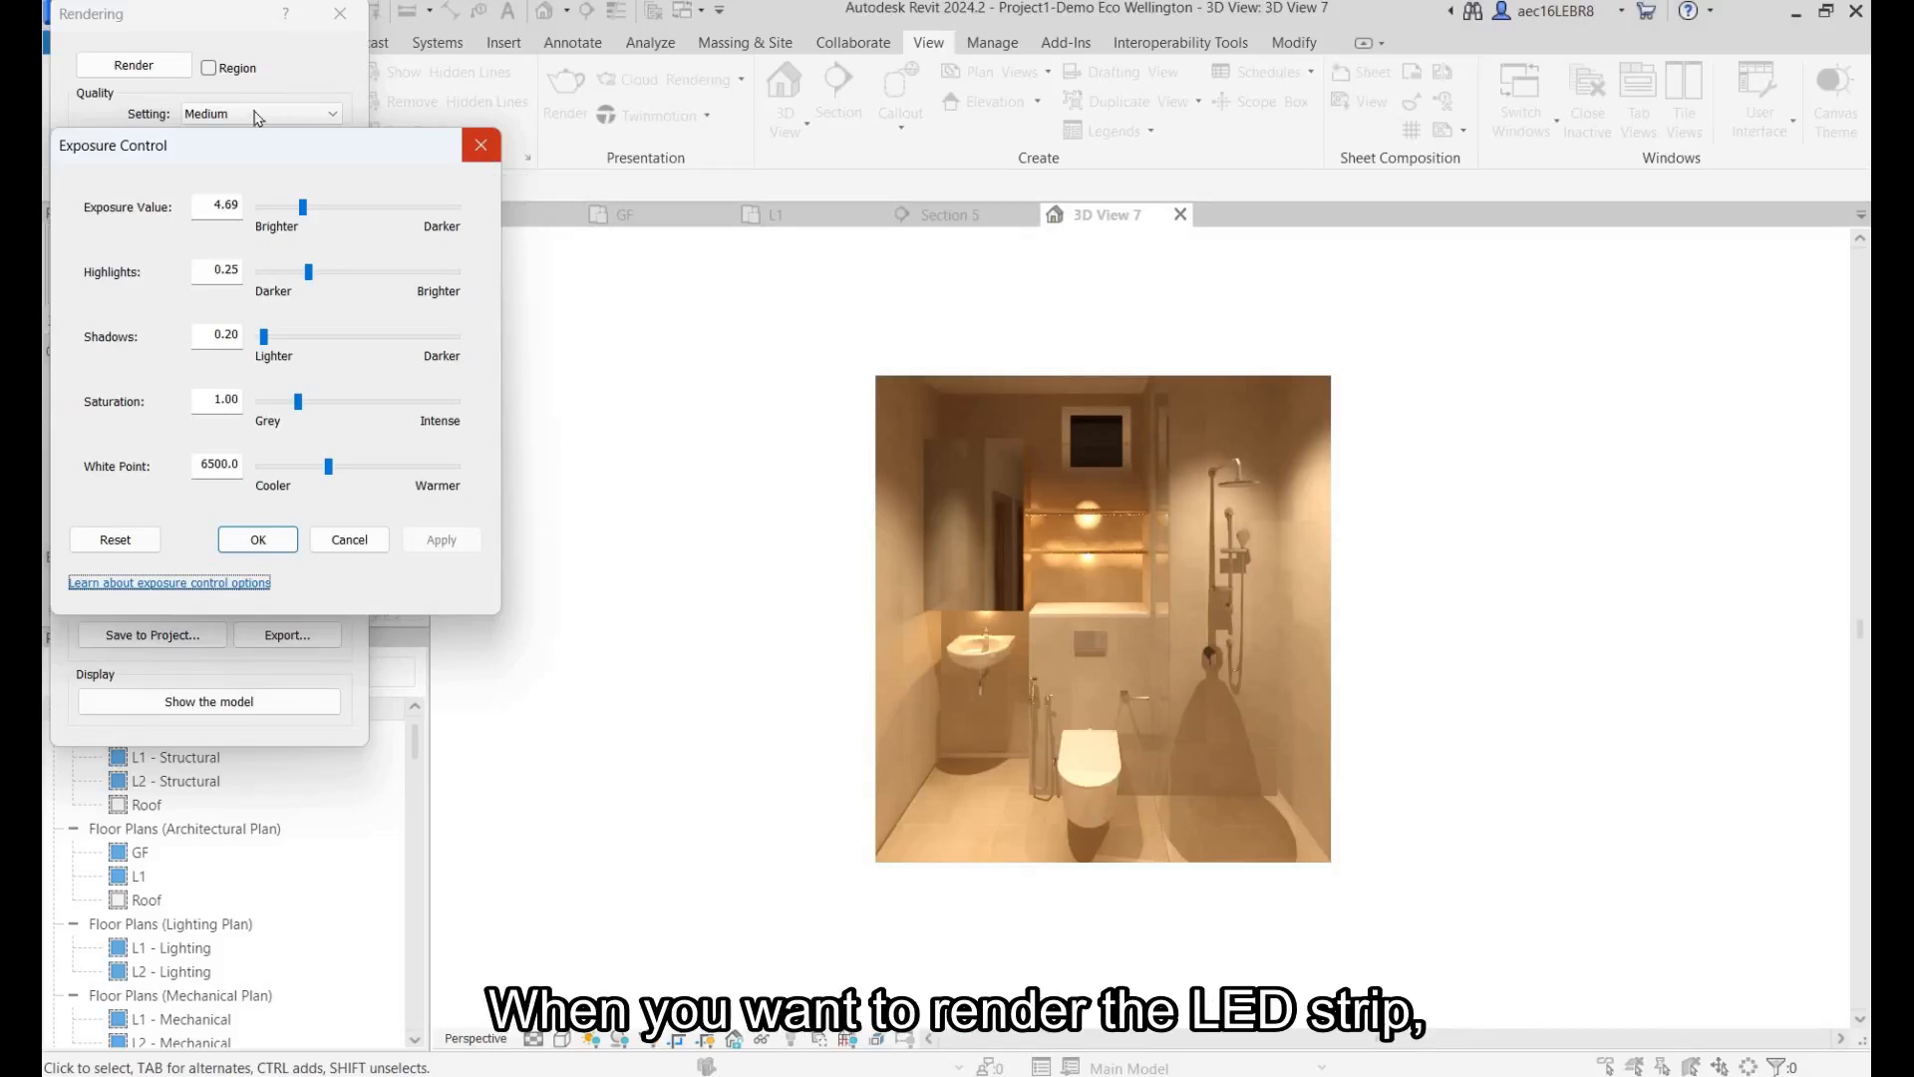
click(481, 145)
Step: Render the view again at High quality, stop the rendering partway and close the rendering settings
click(296, 113)
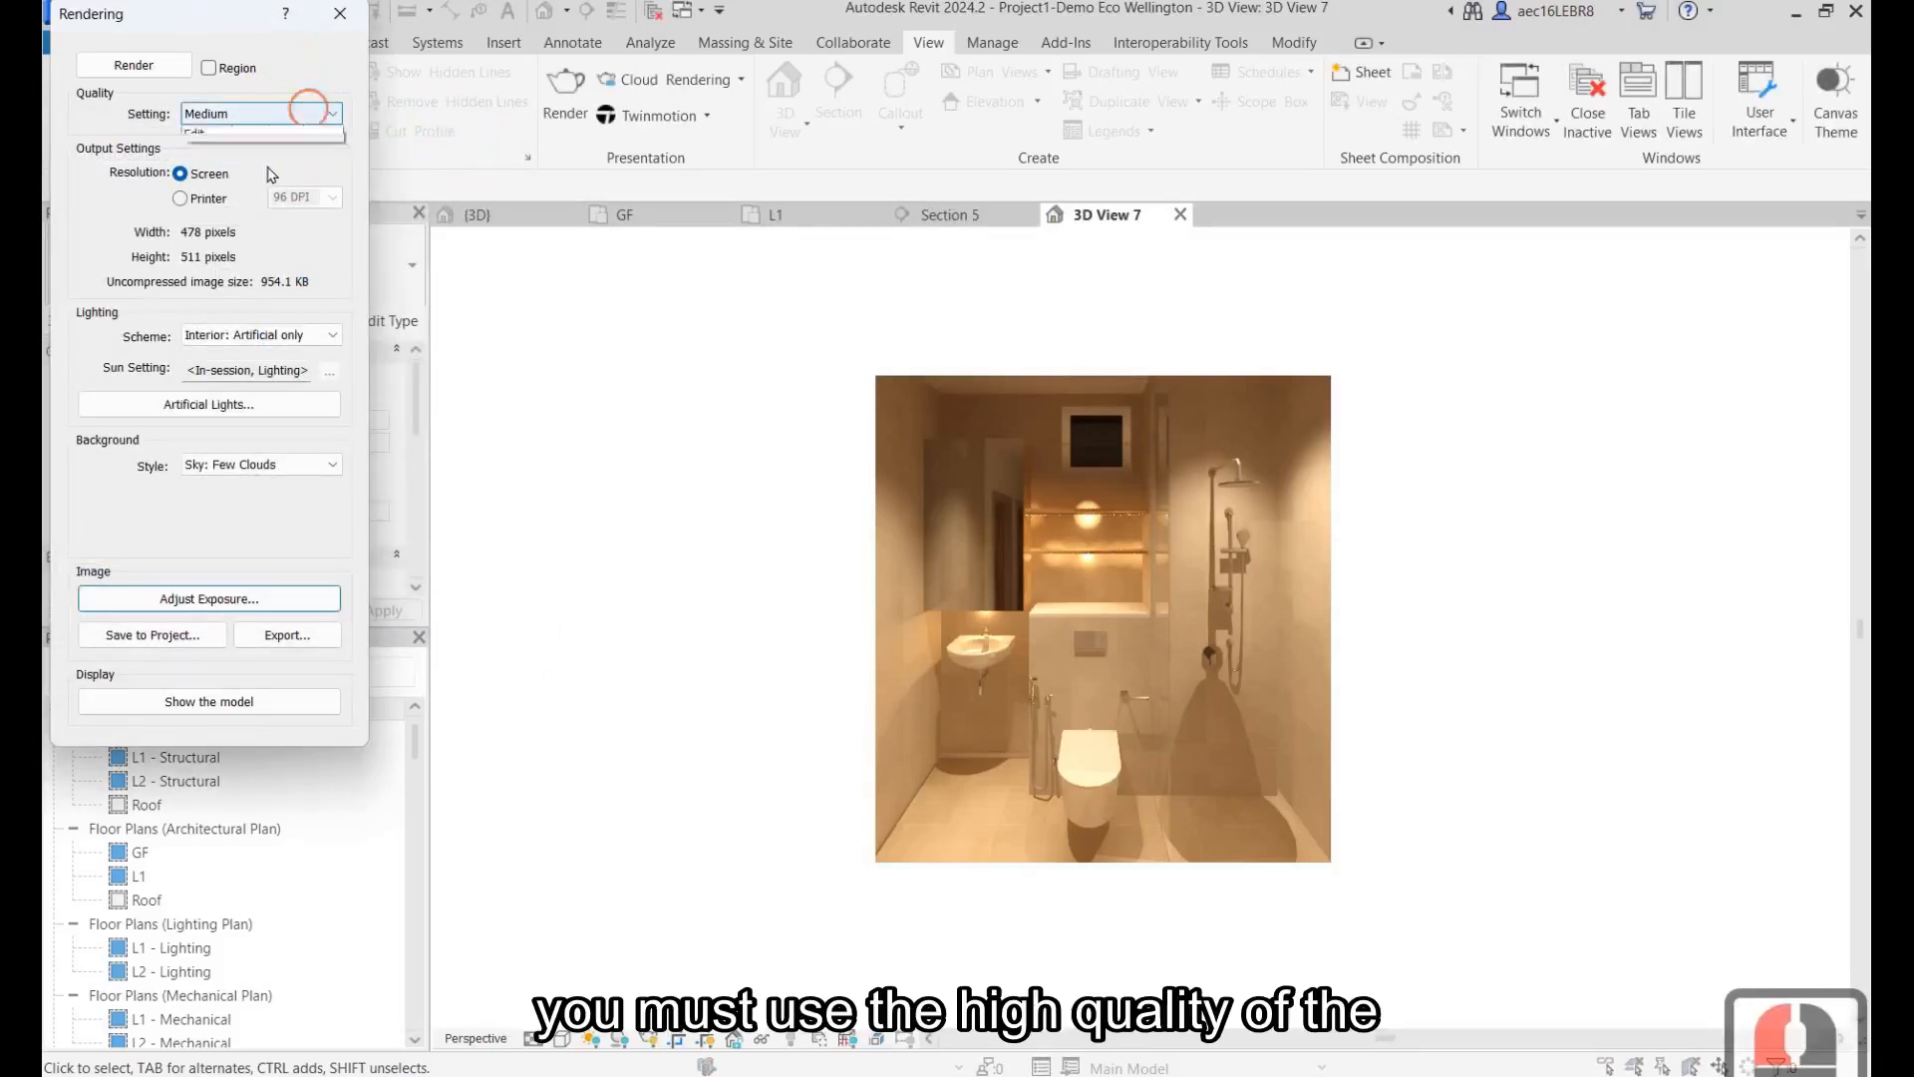
click(267, 166)
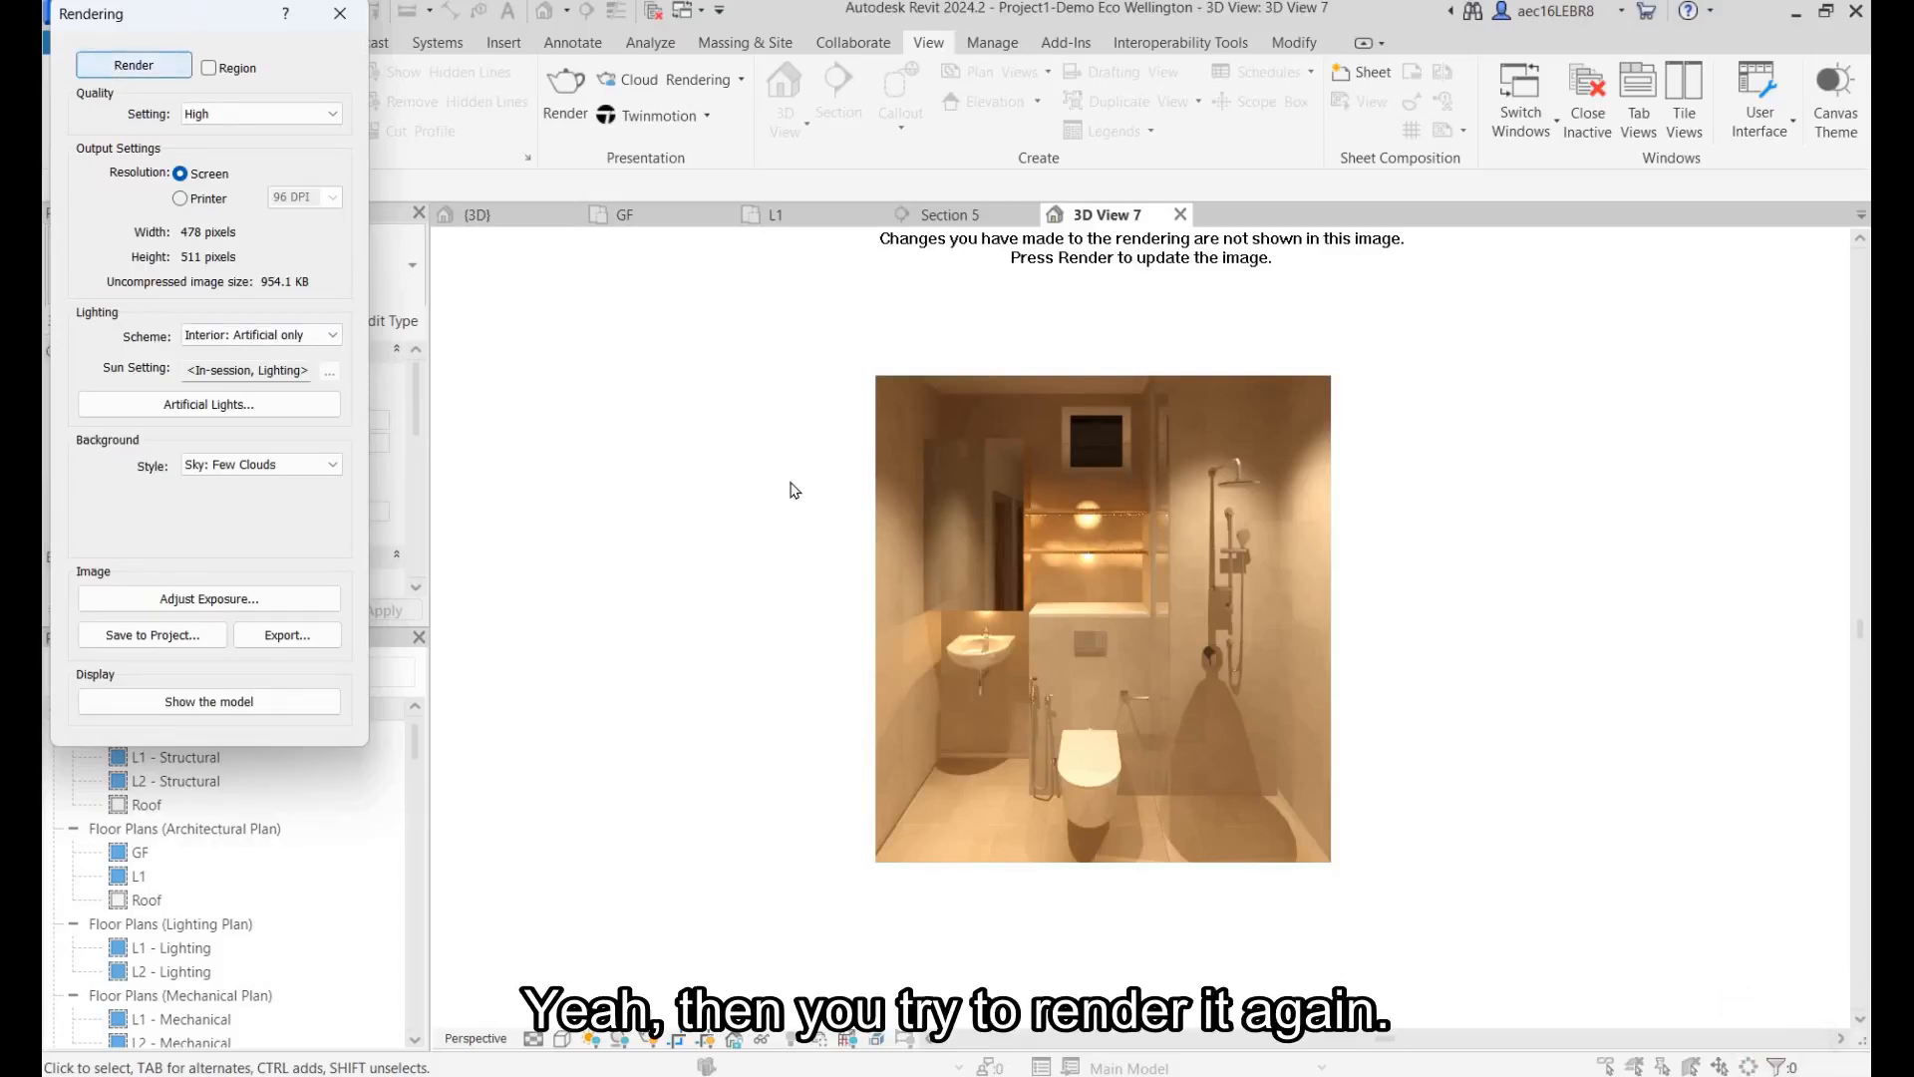
click(134, 65)
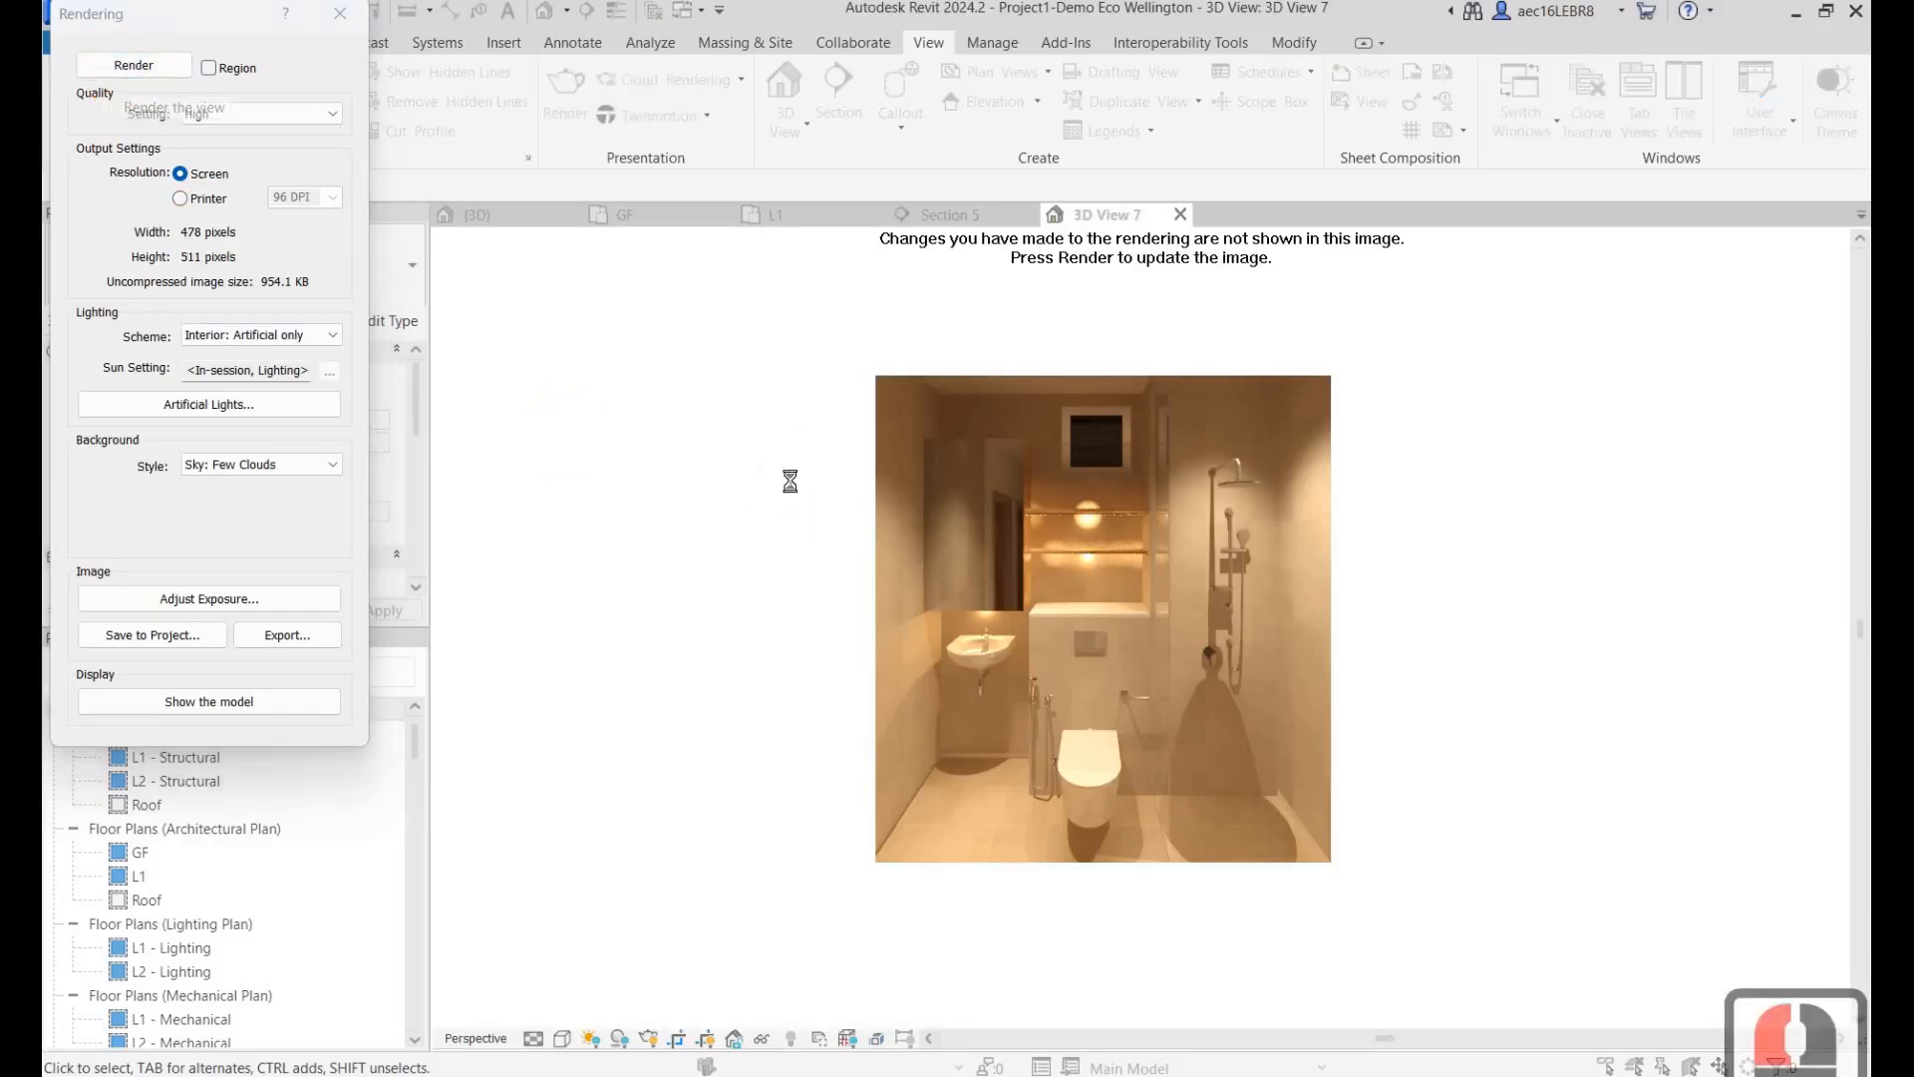
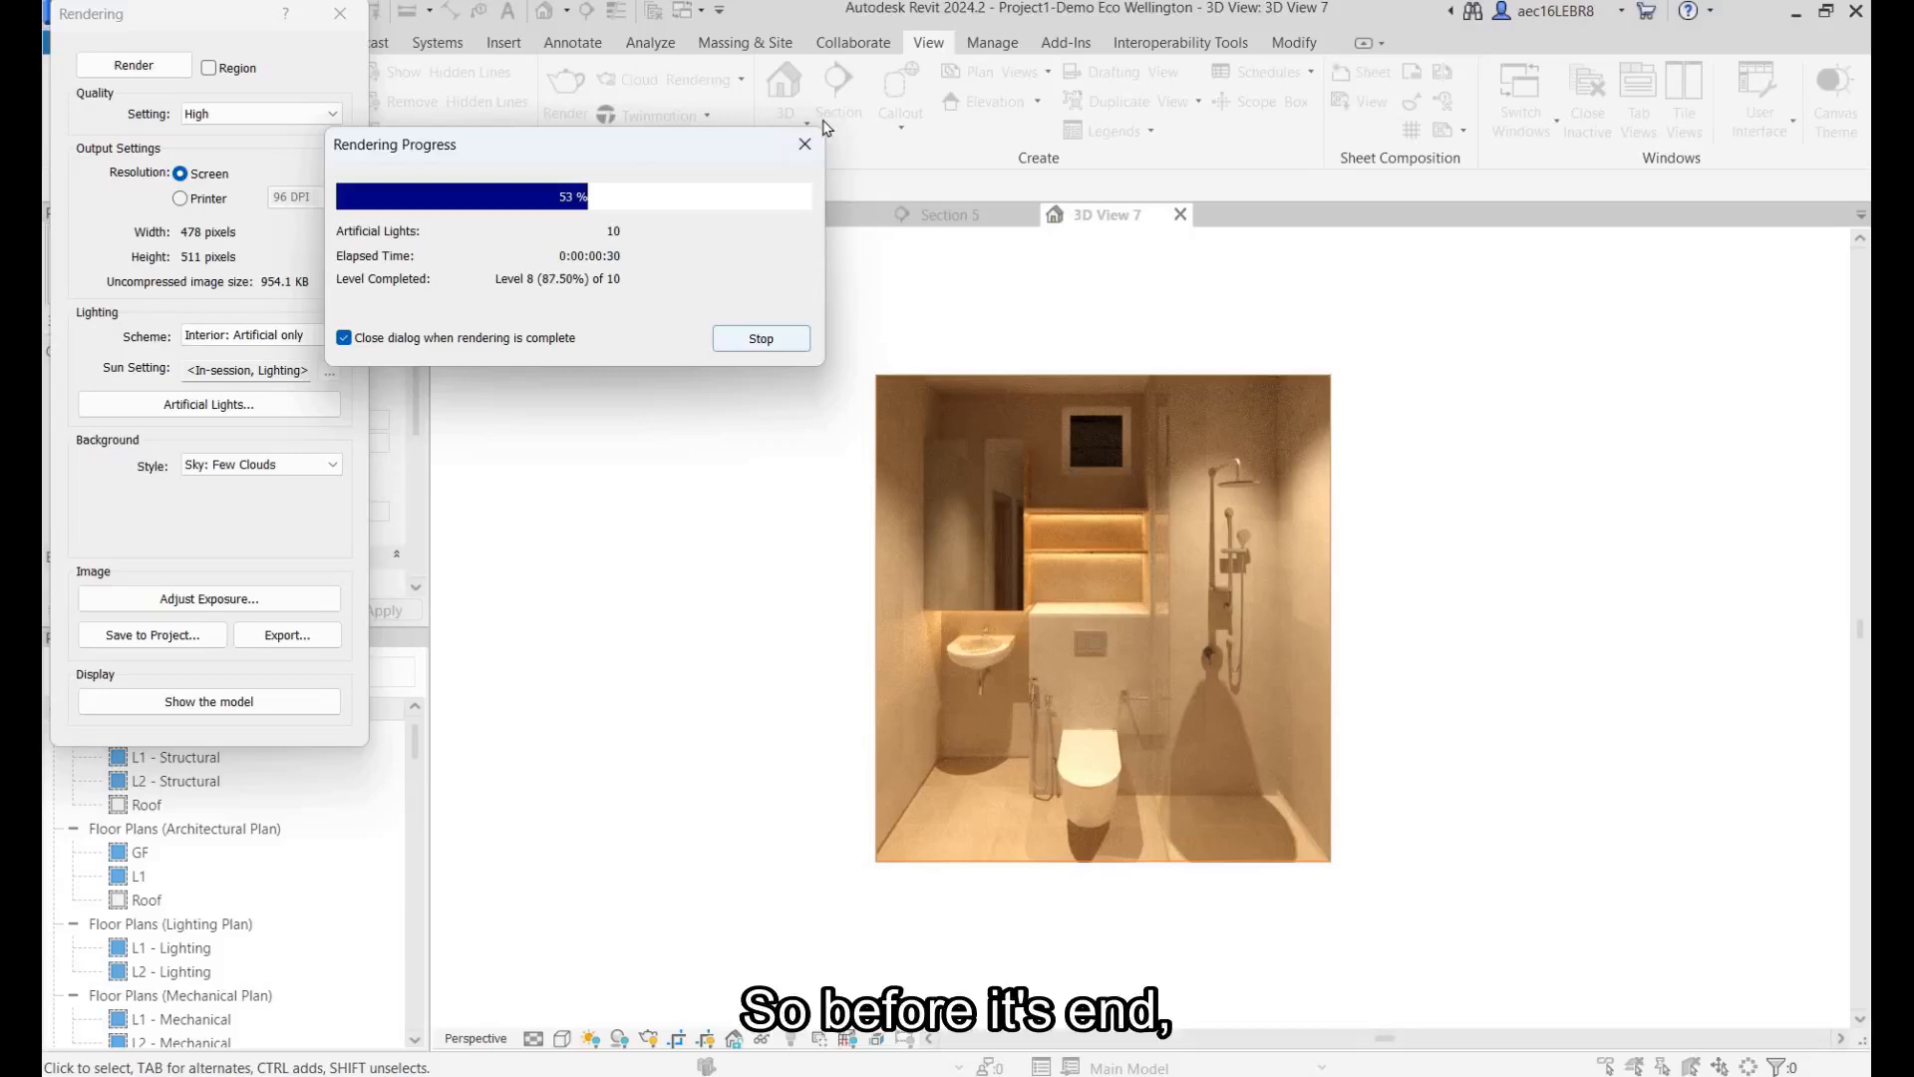
click(788, 338)
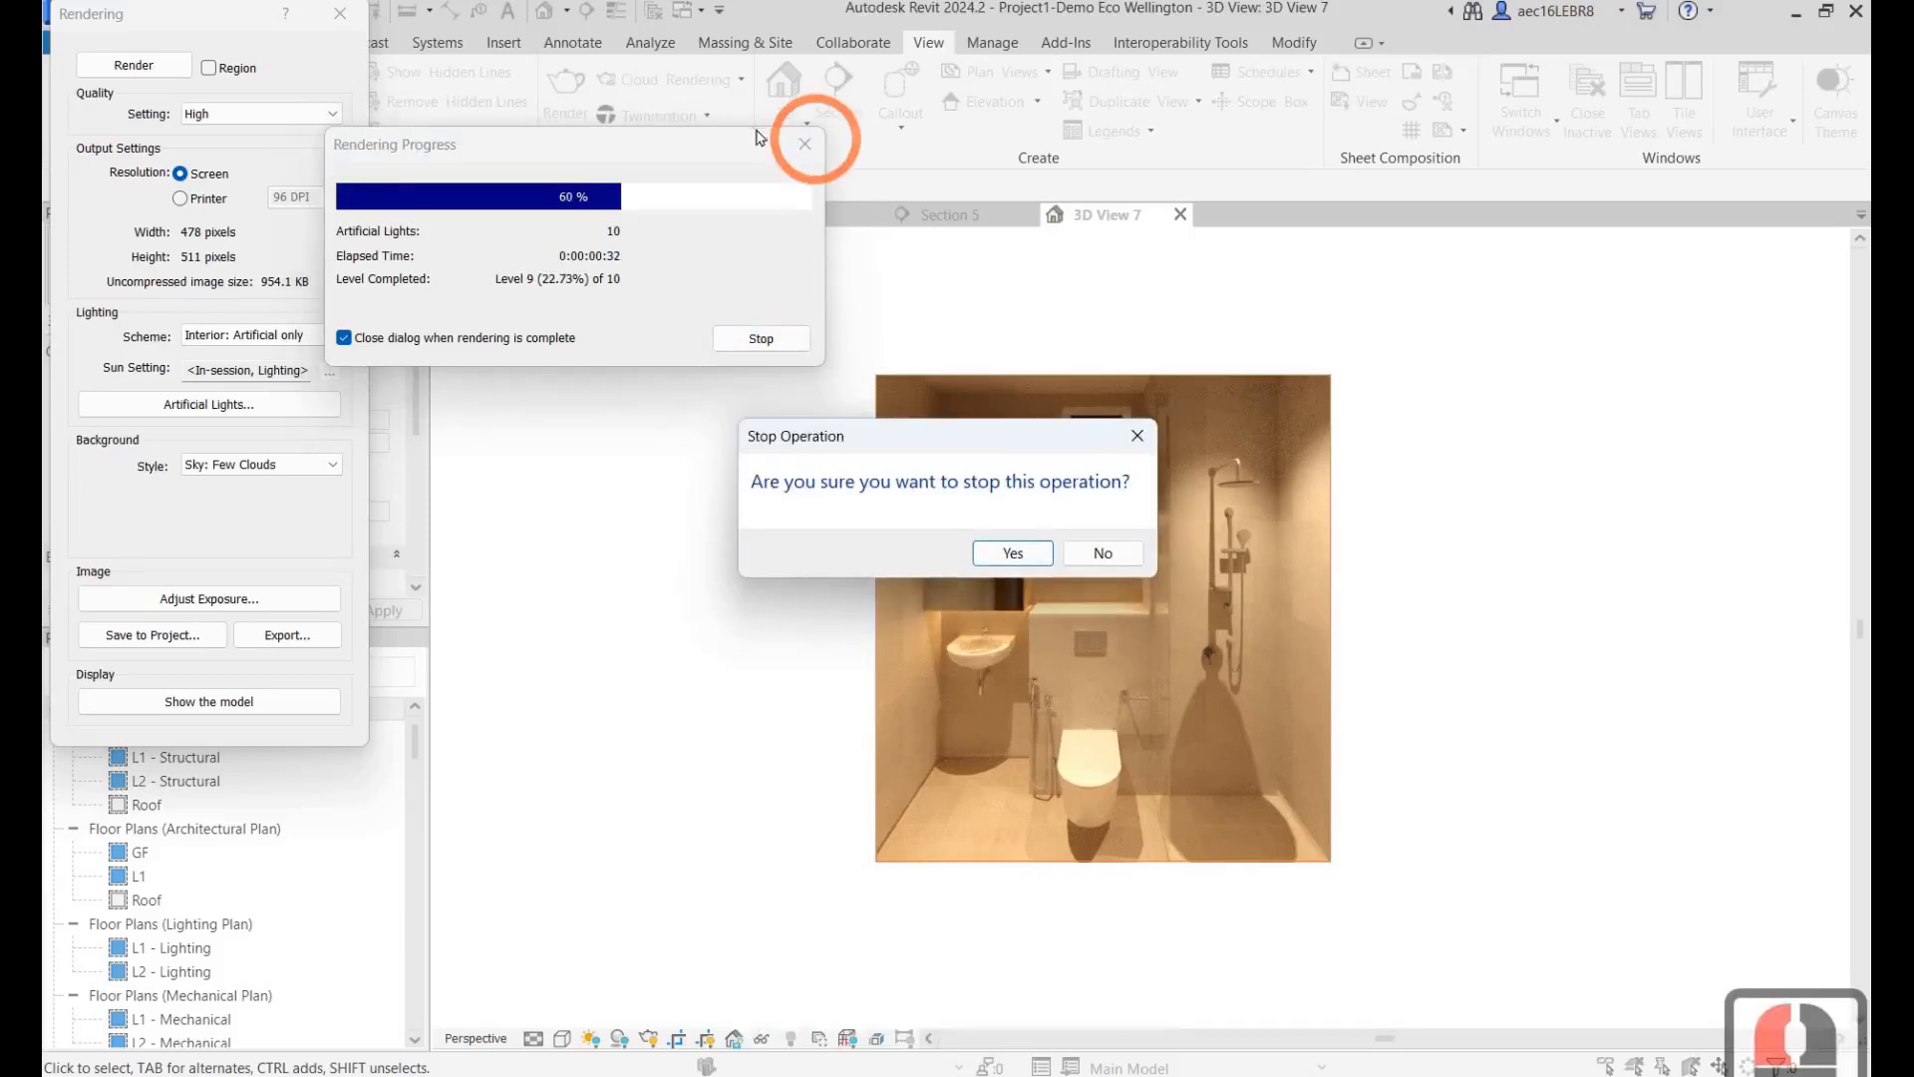
click(1012, 552)
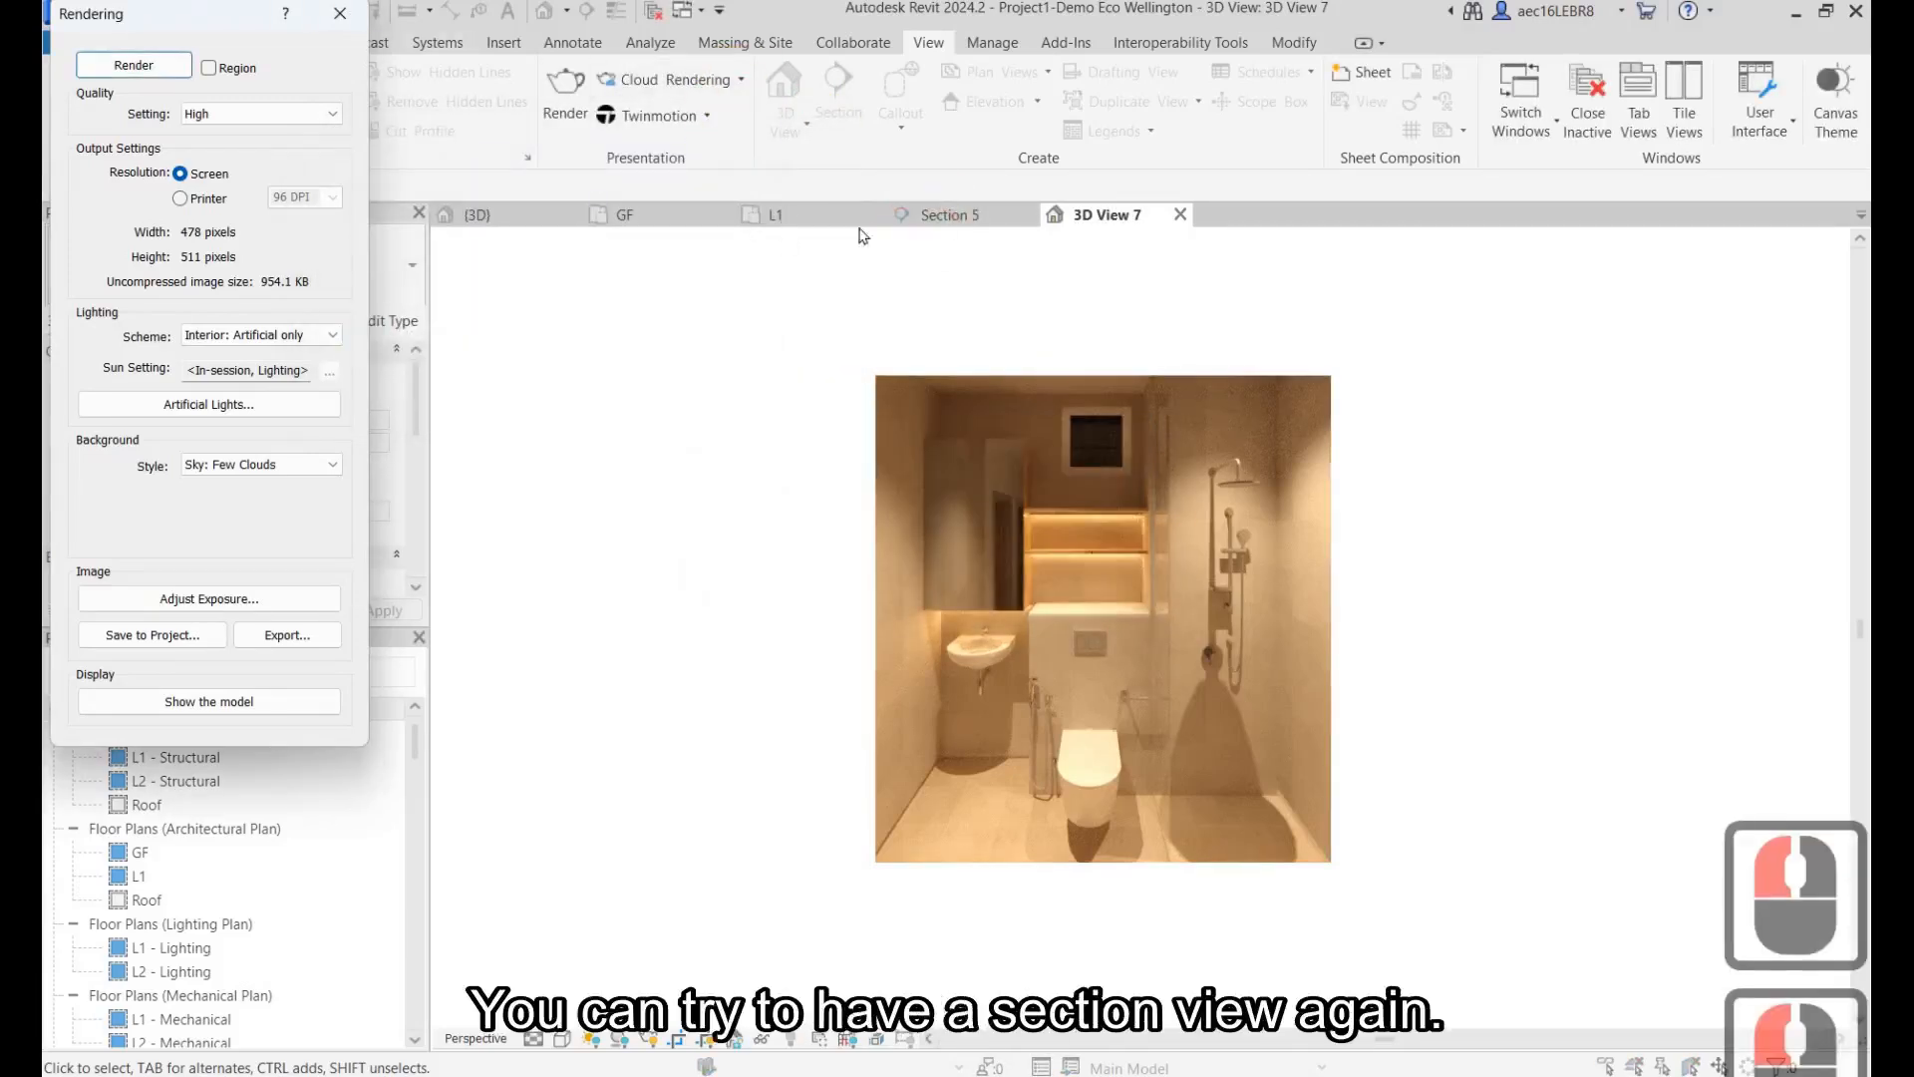
click(340, 12)
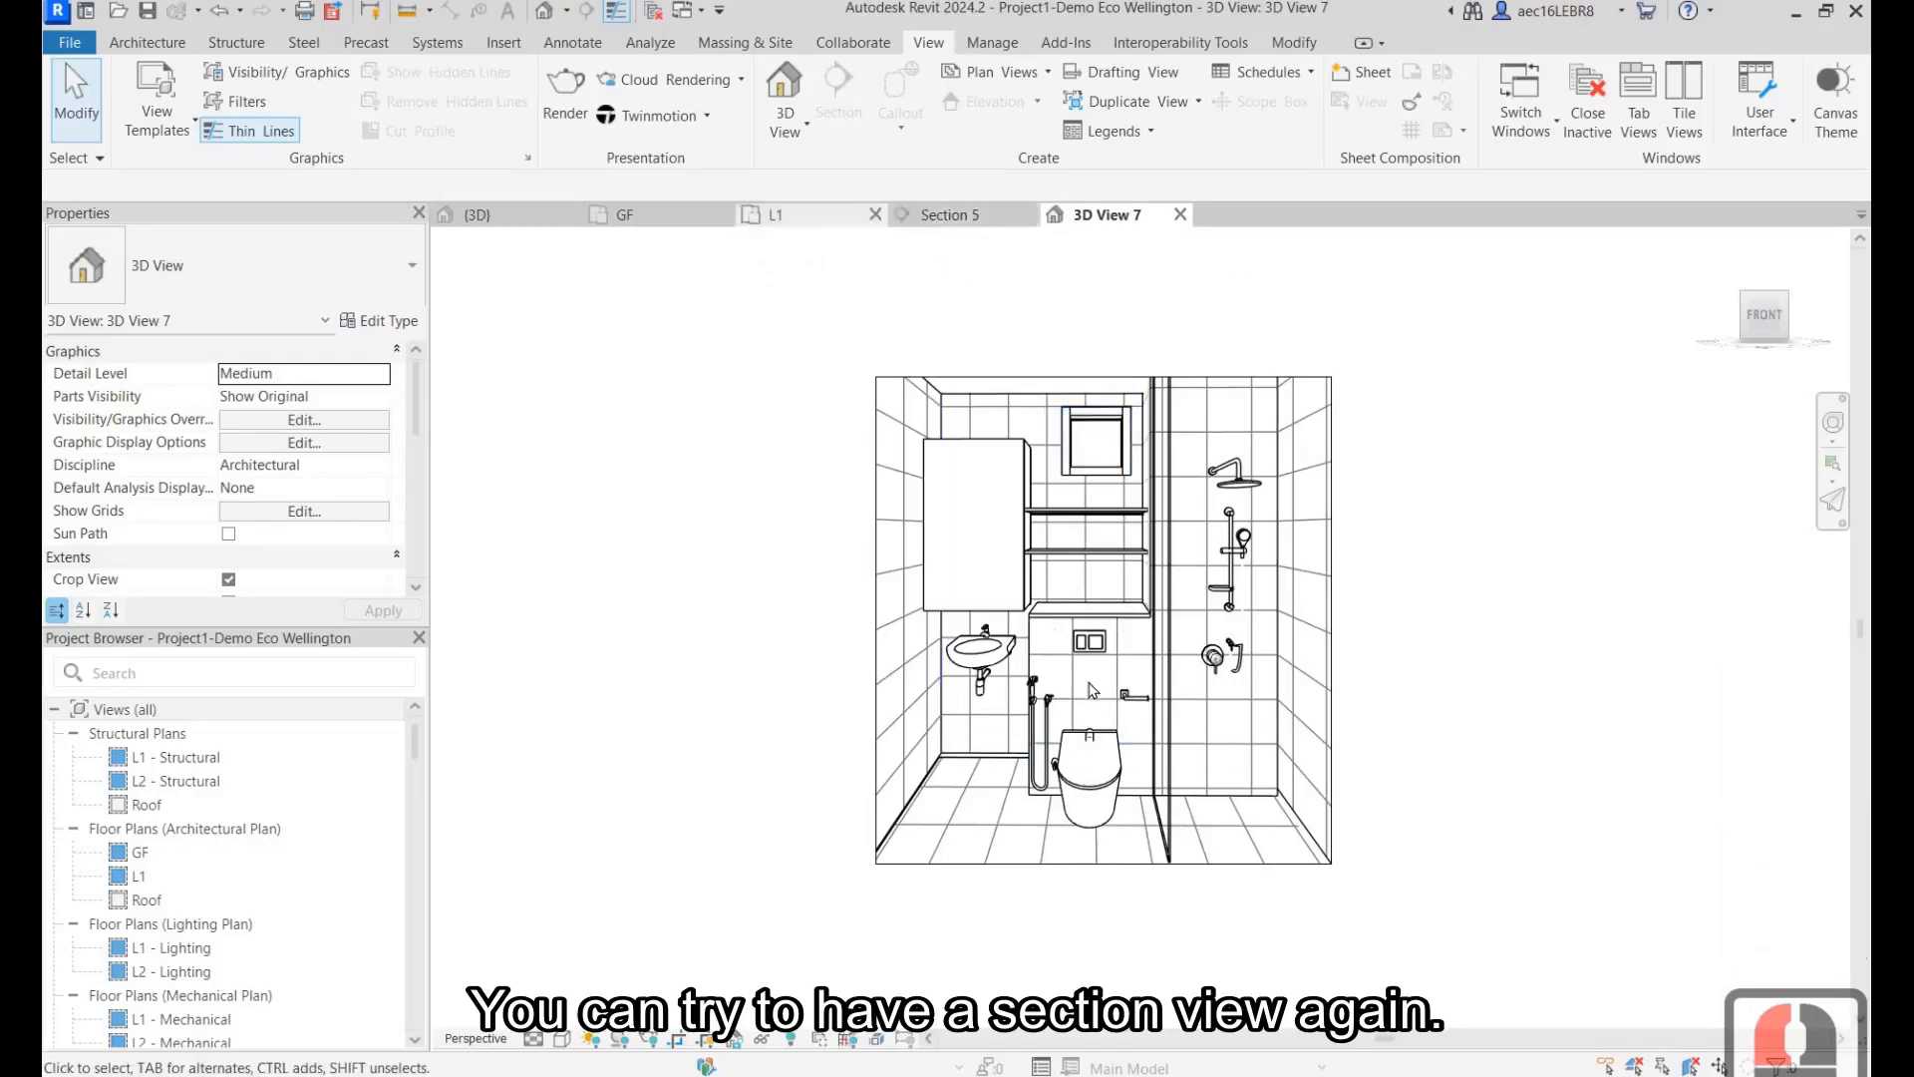
Step: In Section 5, copy the LED strip under the upper shelf straight up to the underside of the plaster ceiling
click(933, 214)
scroll(1120, 684, up, 3)
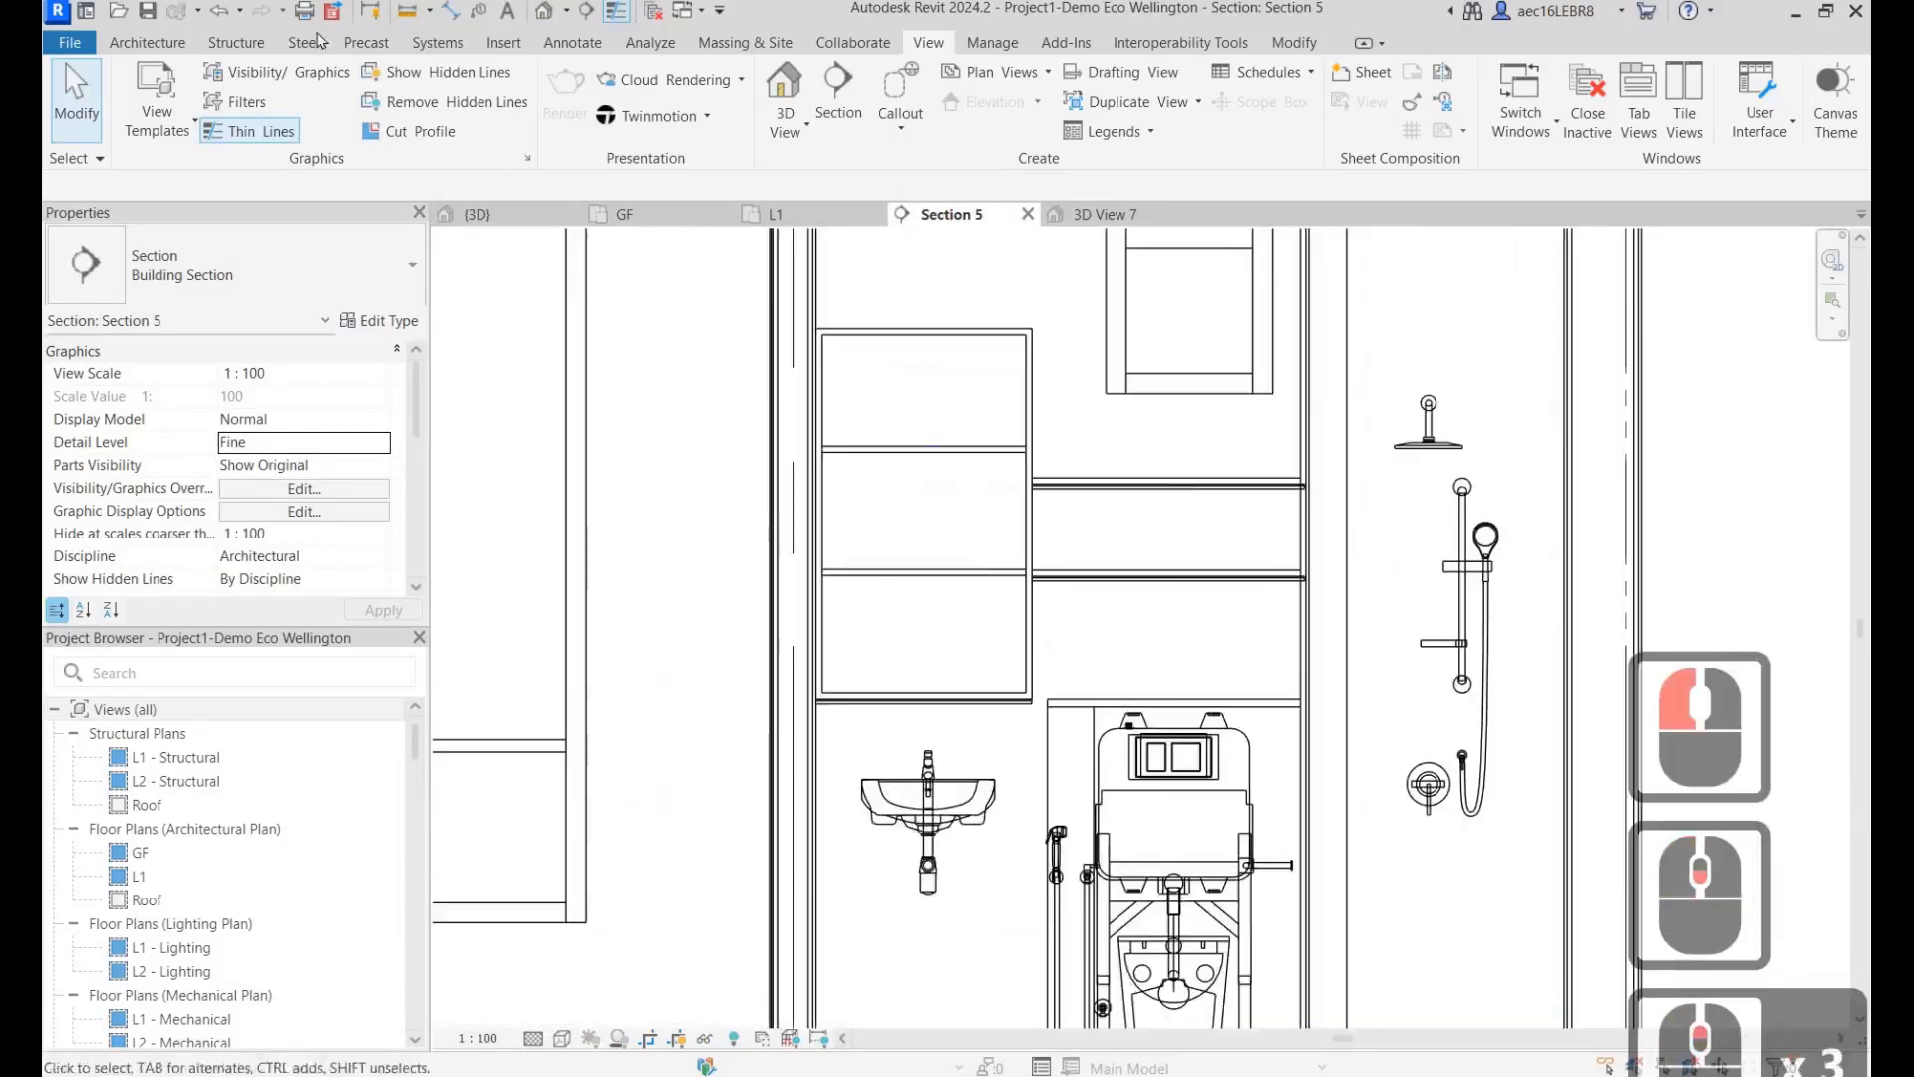
click(1151, 489)
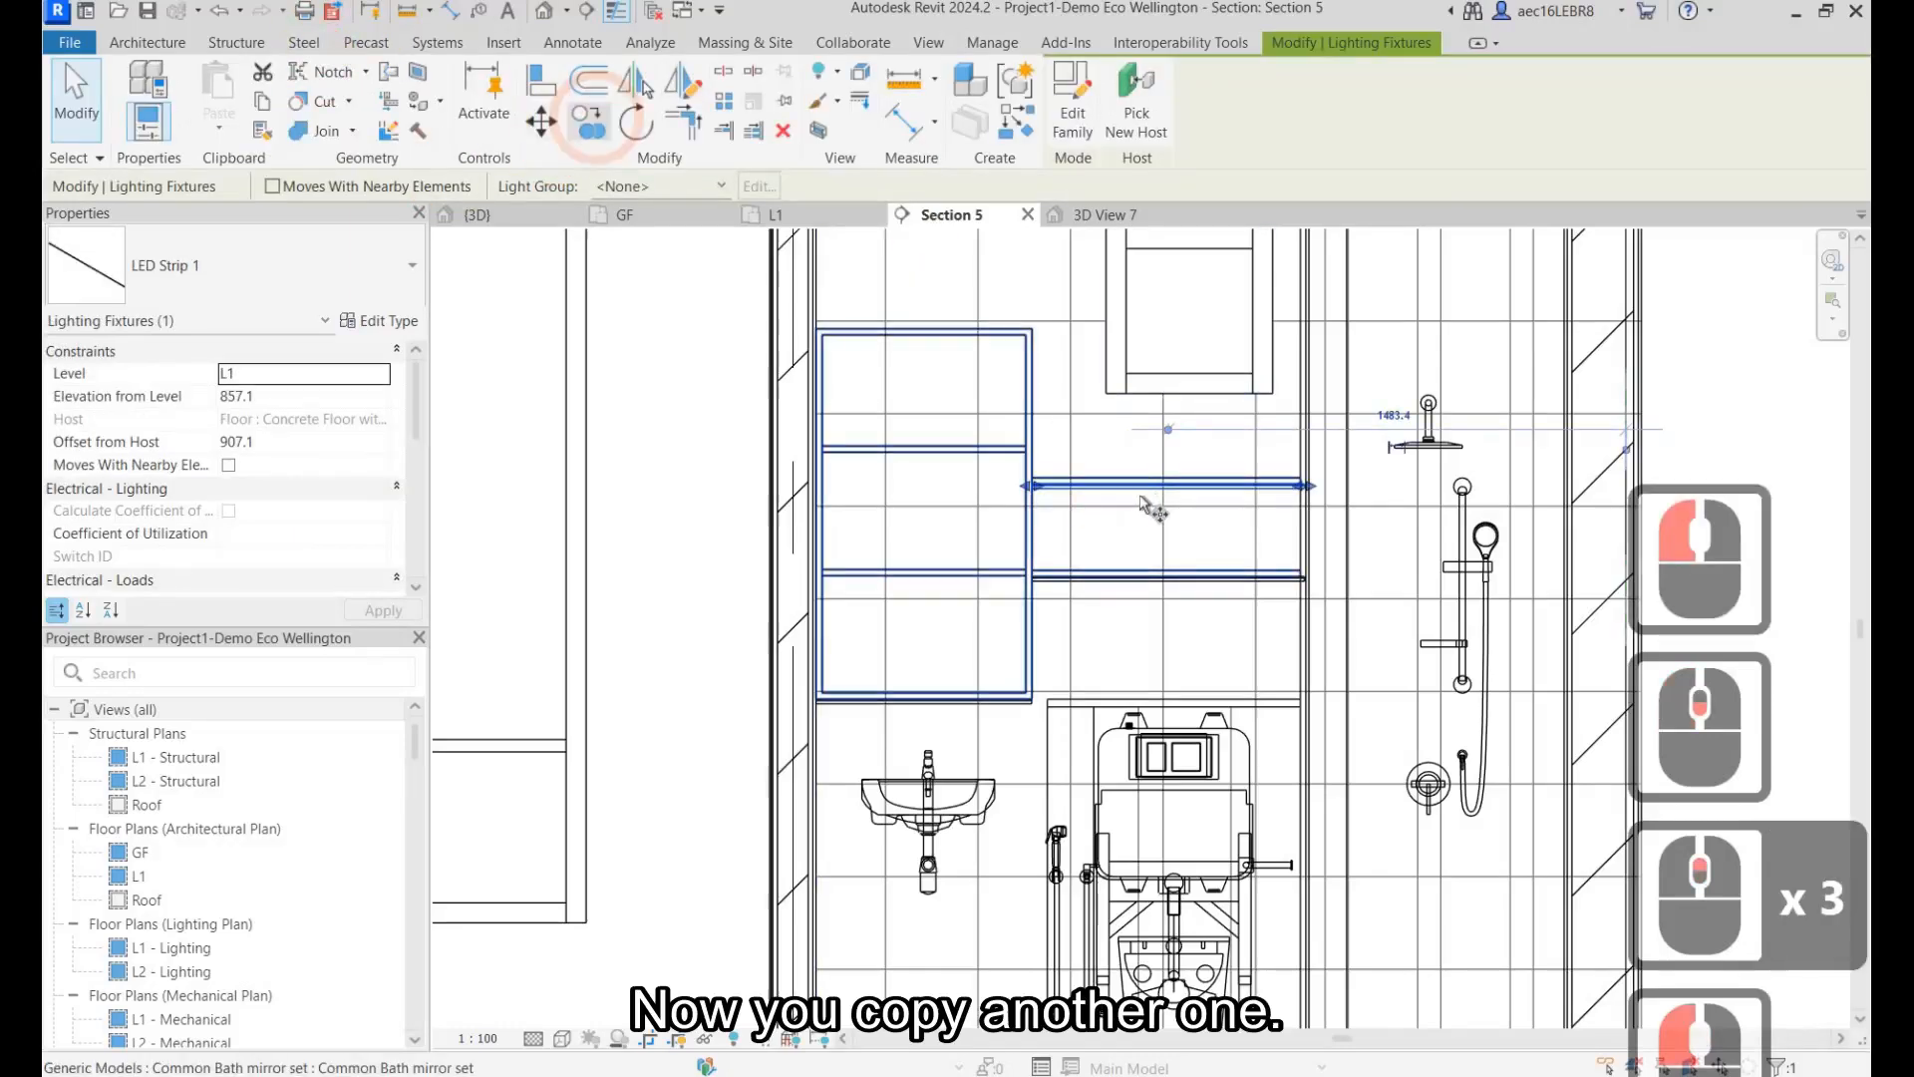
click(589, 121)
scroll(1134, 483, up, 3)
scroll(1150, 503, up, 5)
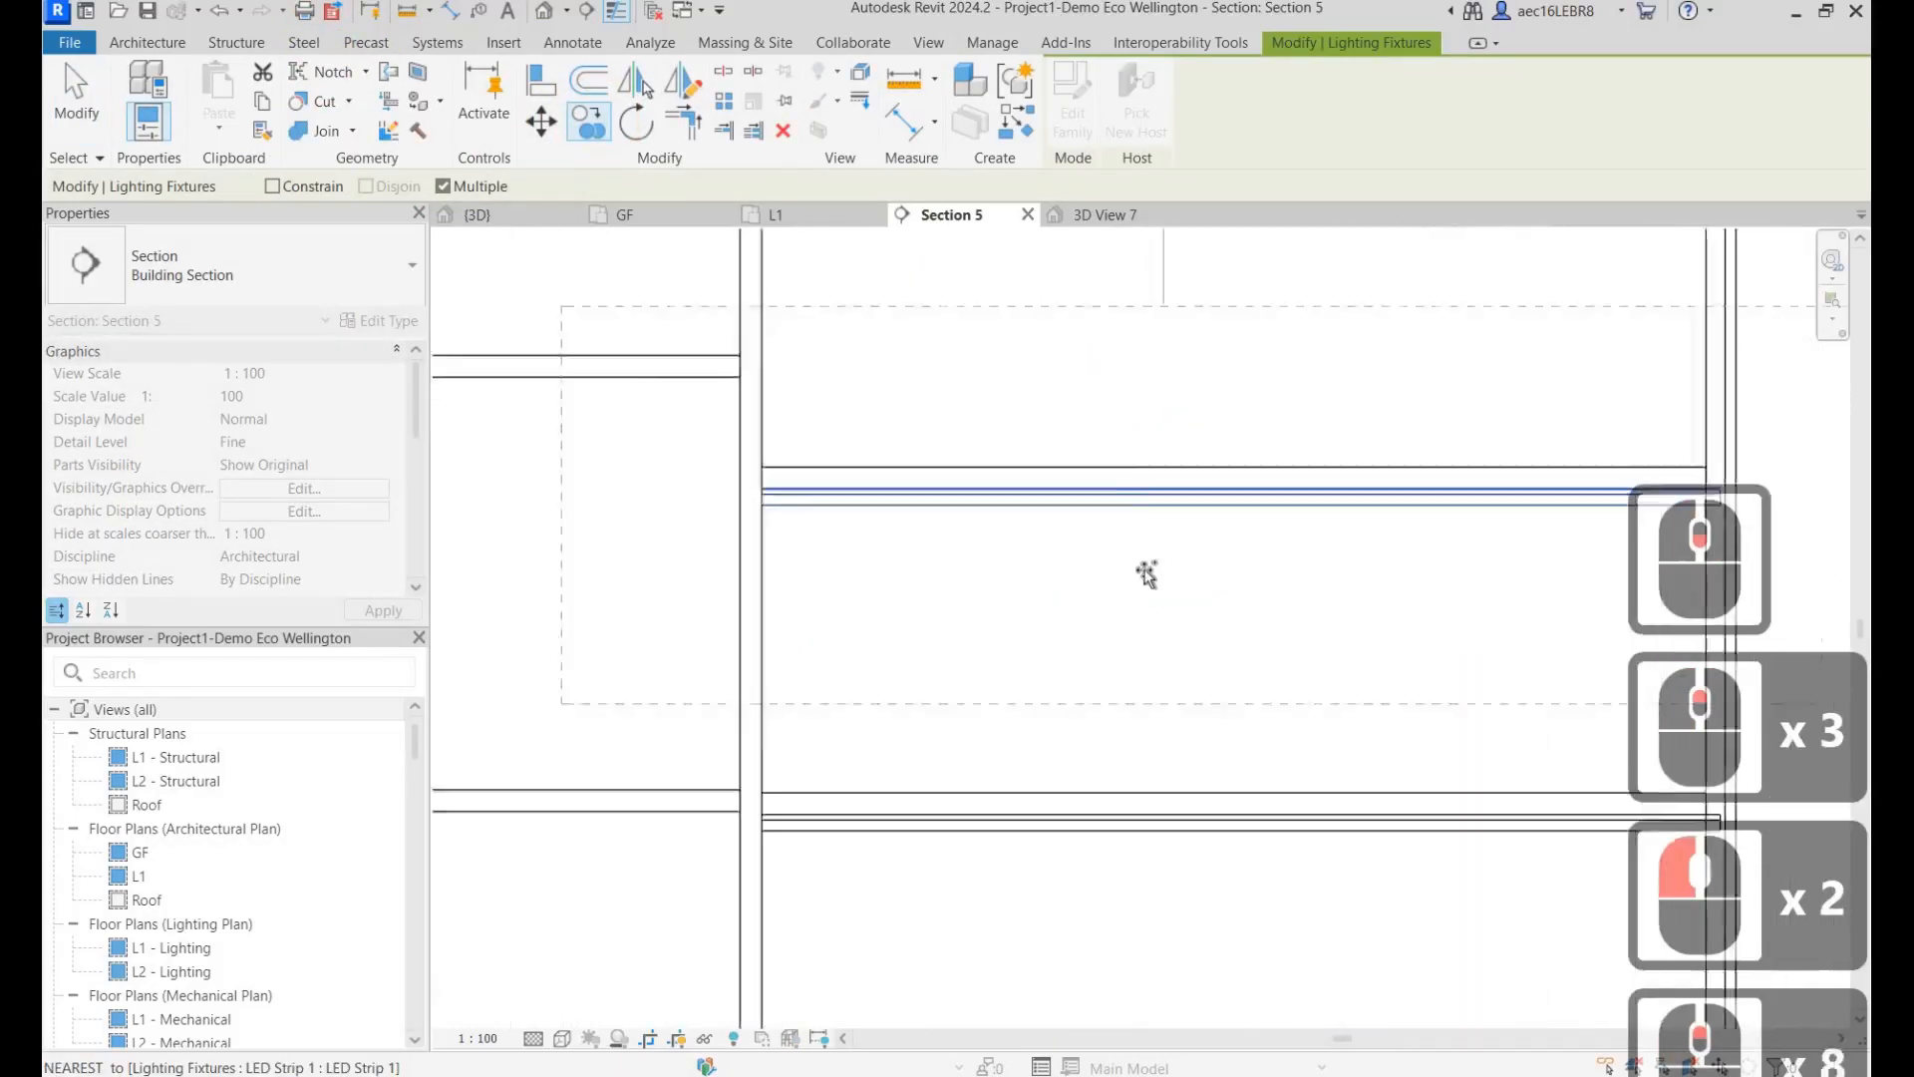
click(1153, 491)
scroll(1137, 289, down, 8)
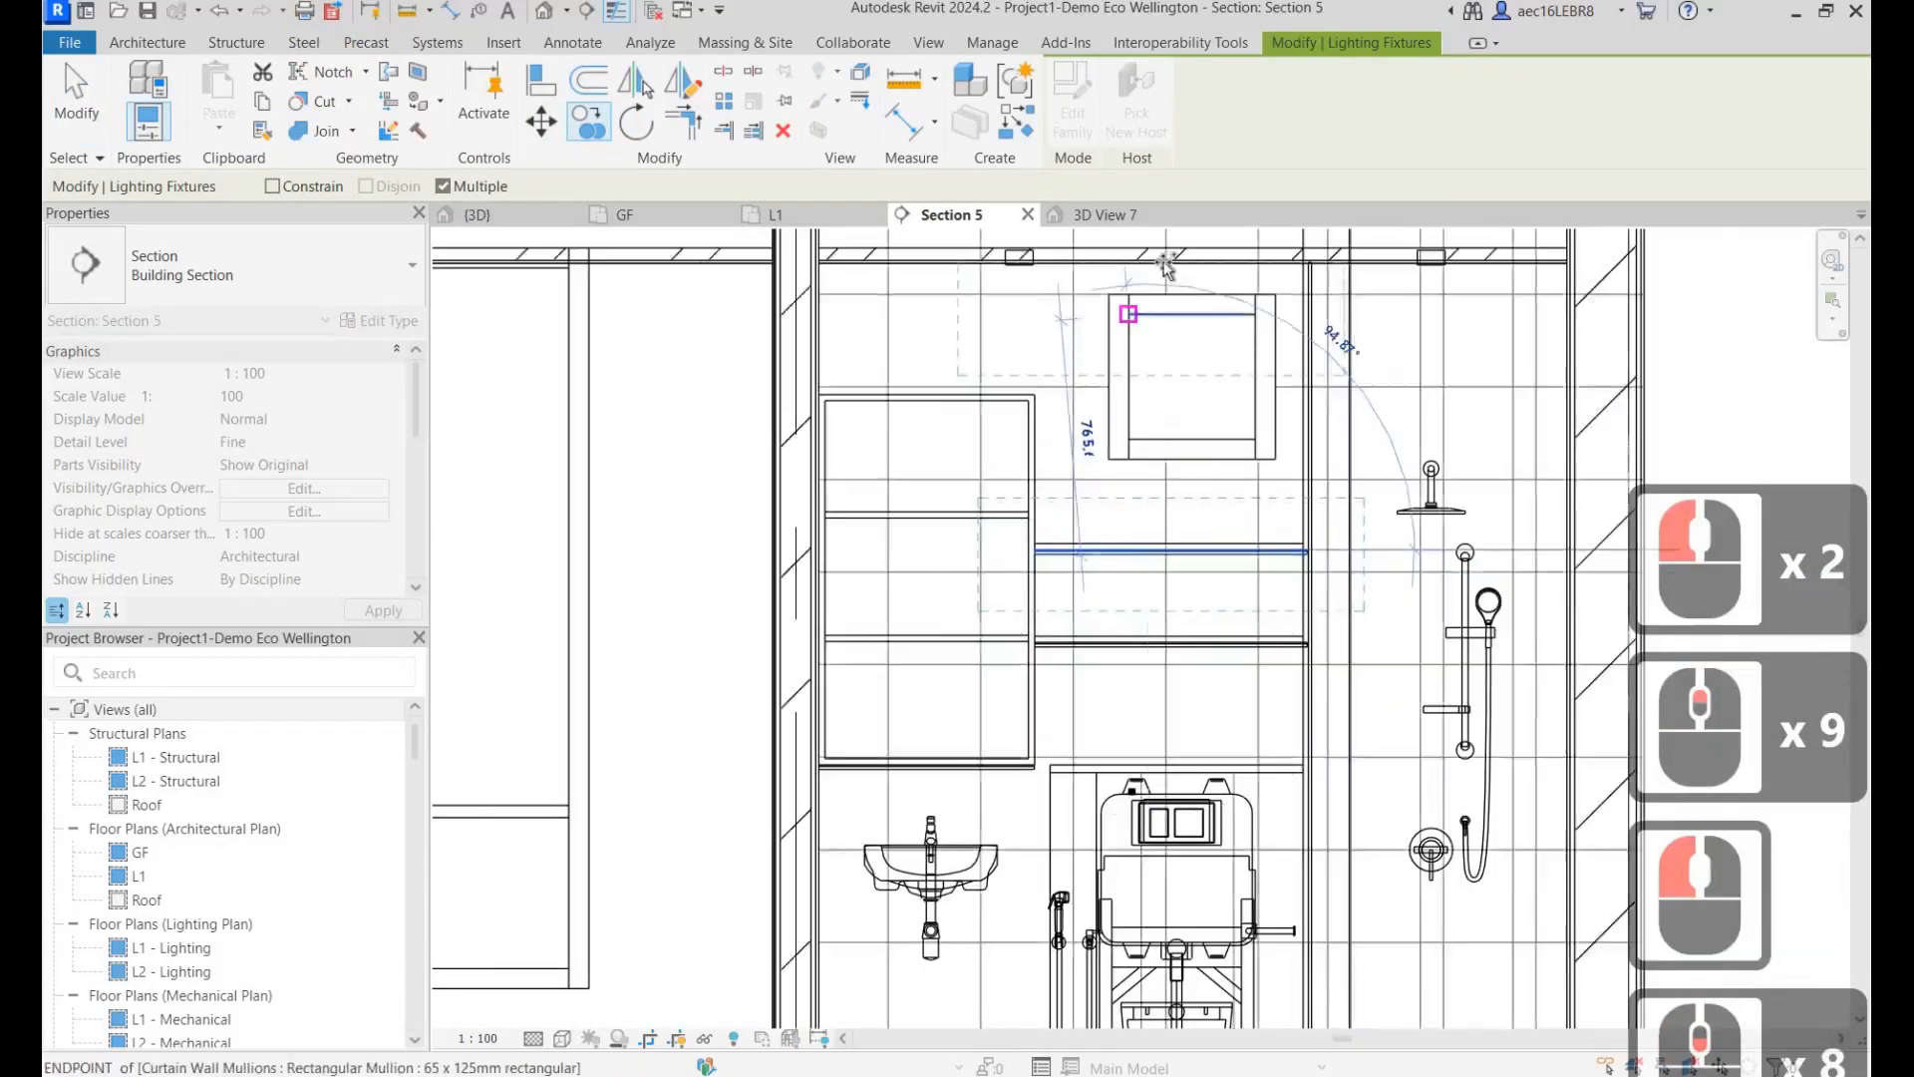
scroll(1167, 267, up, 4)
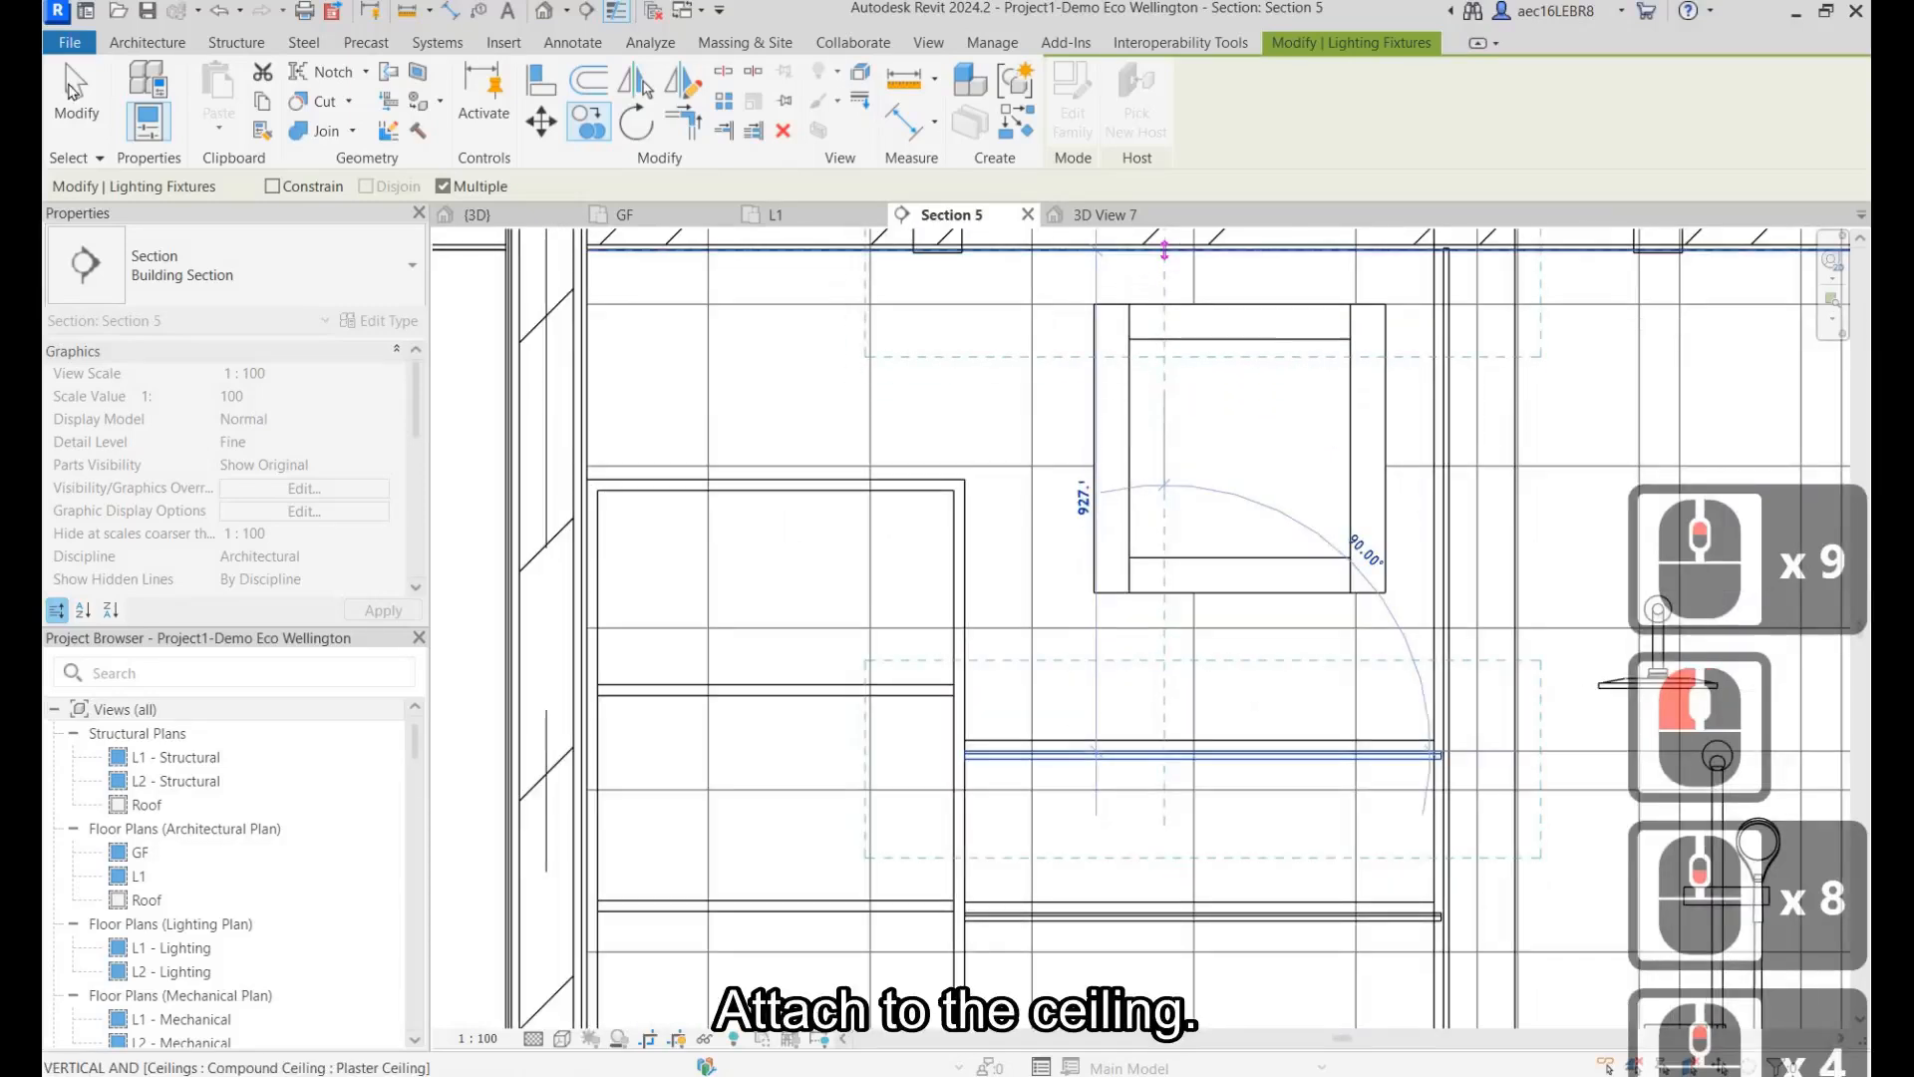
click(1165, 251)
key(Escape)
Step: Stretch the ceiling LED strip at both ends so it runs from the basin-side wall to the shower partition
click(1005, 287)
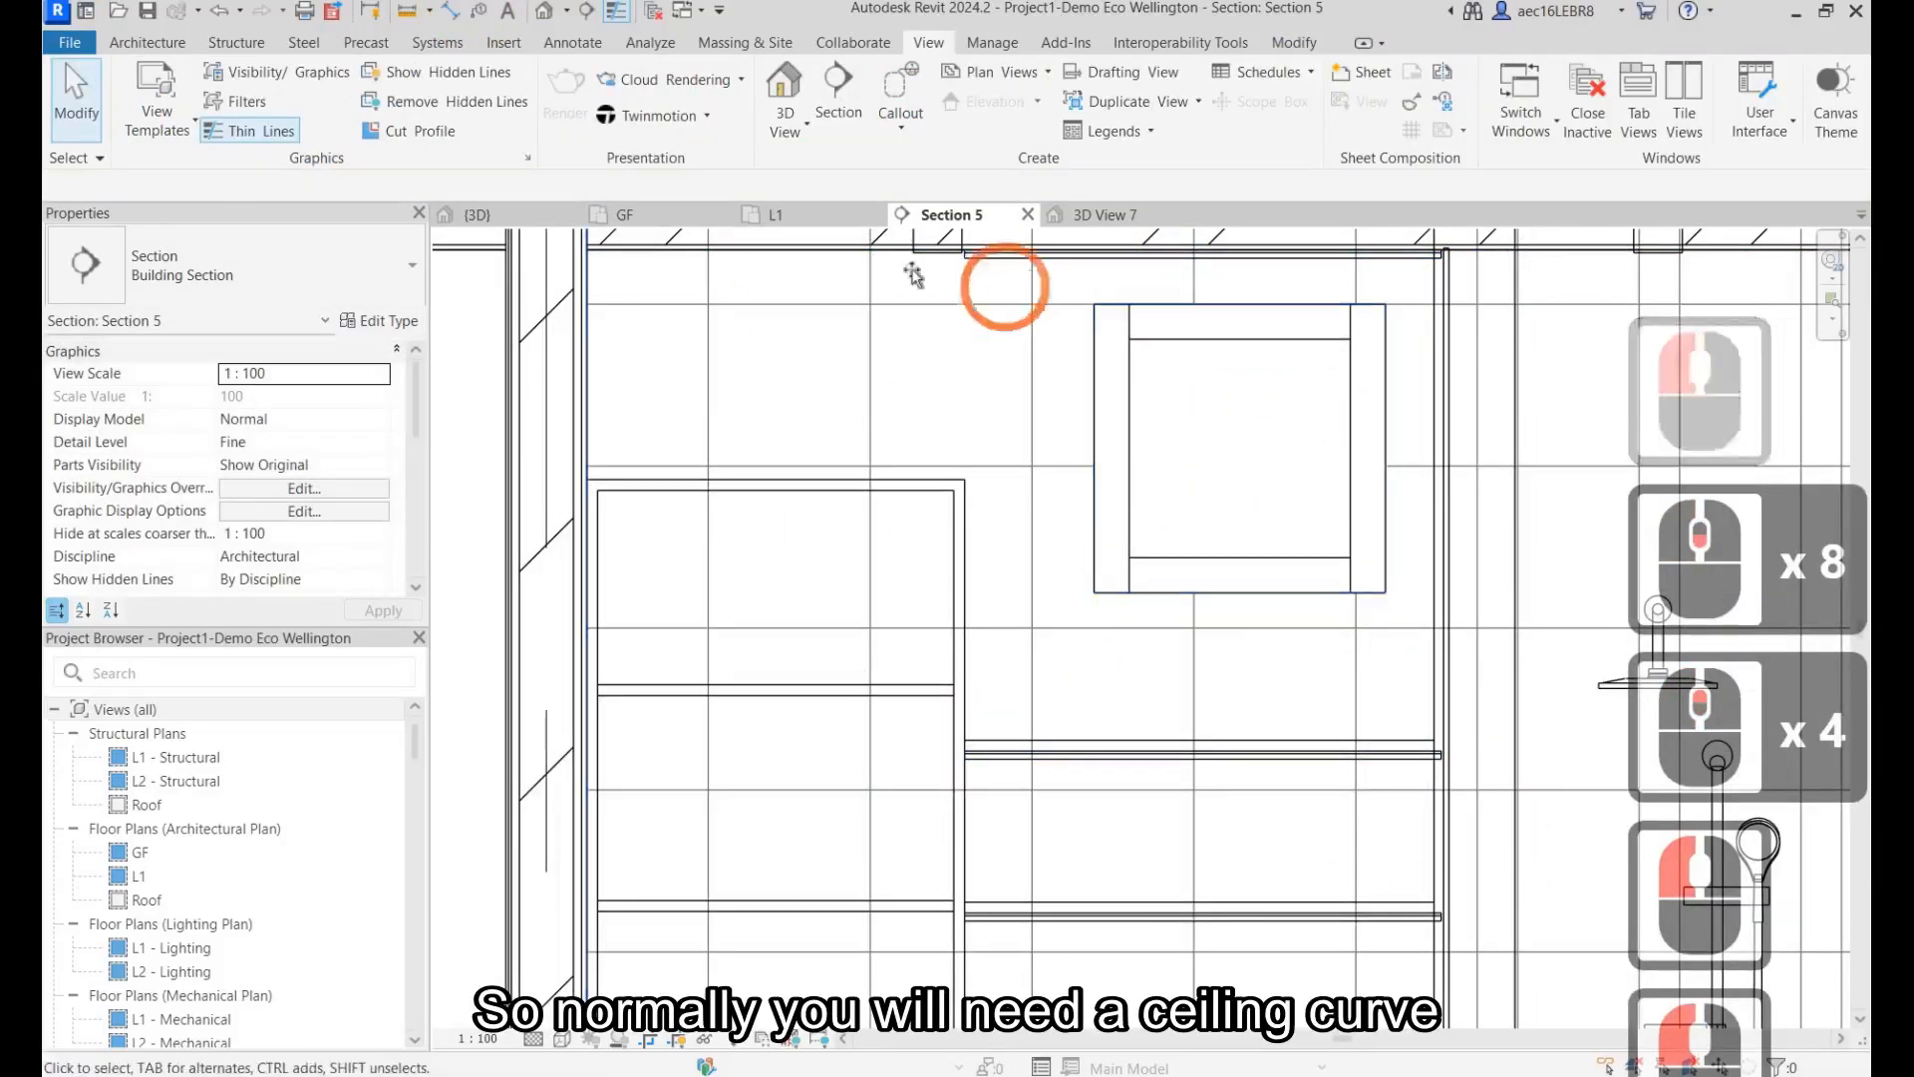
drag(966, 256, 575, 288)
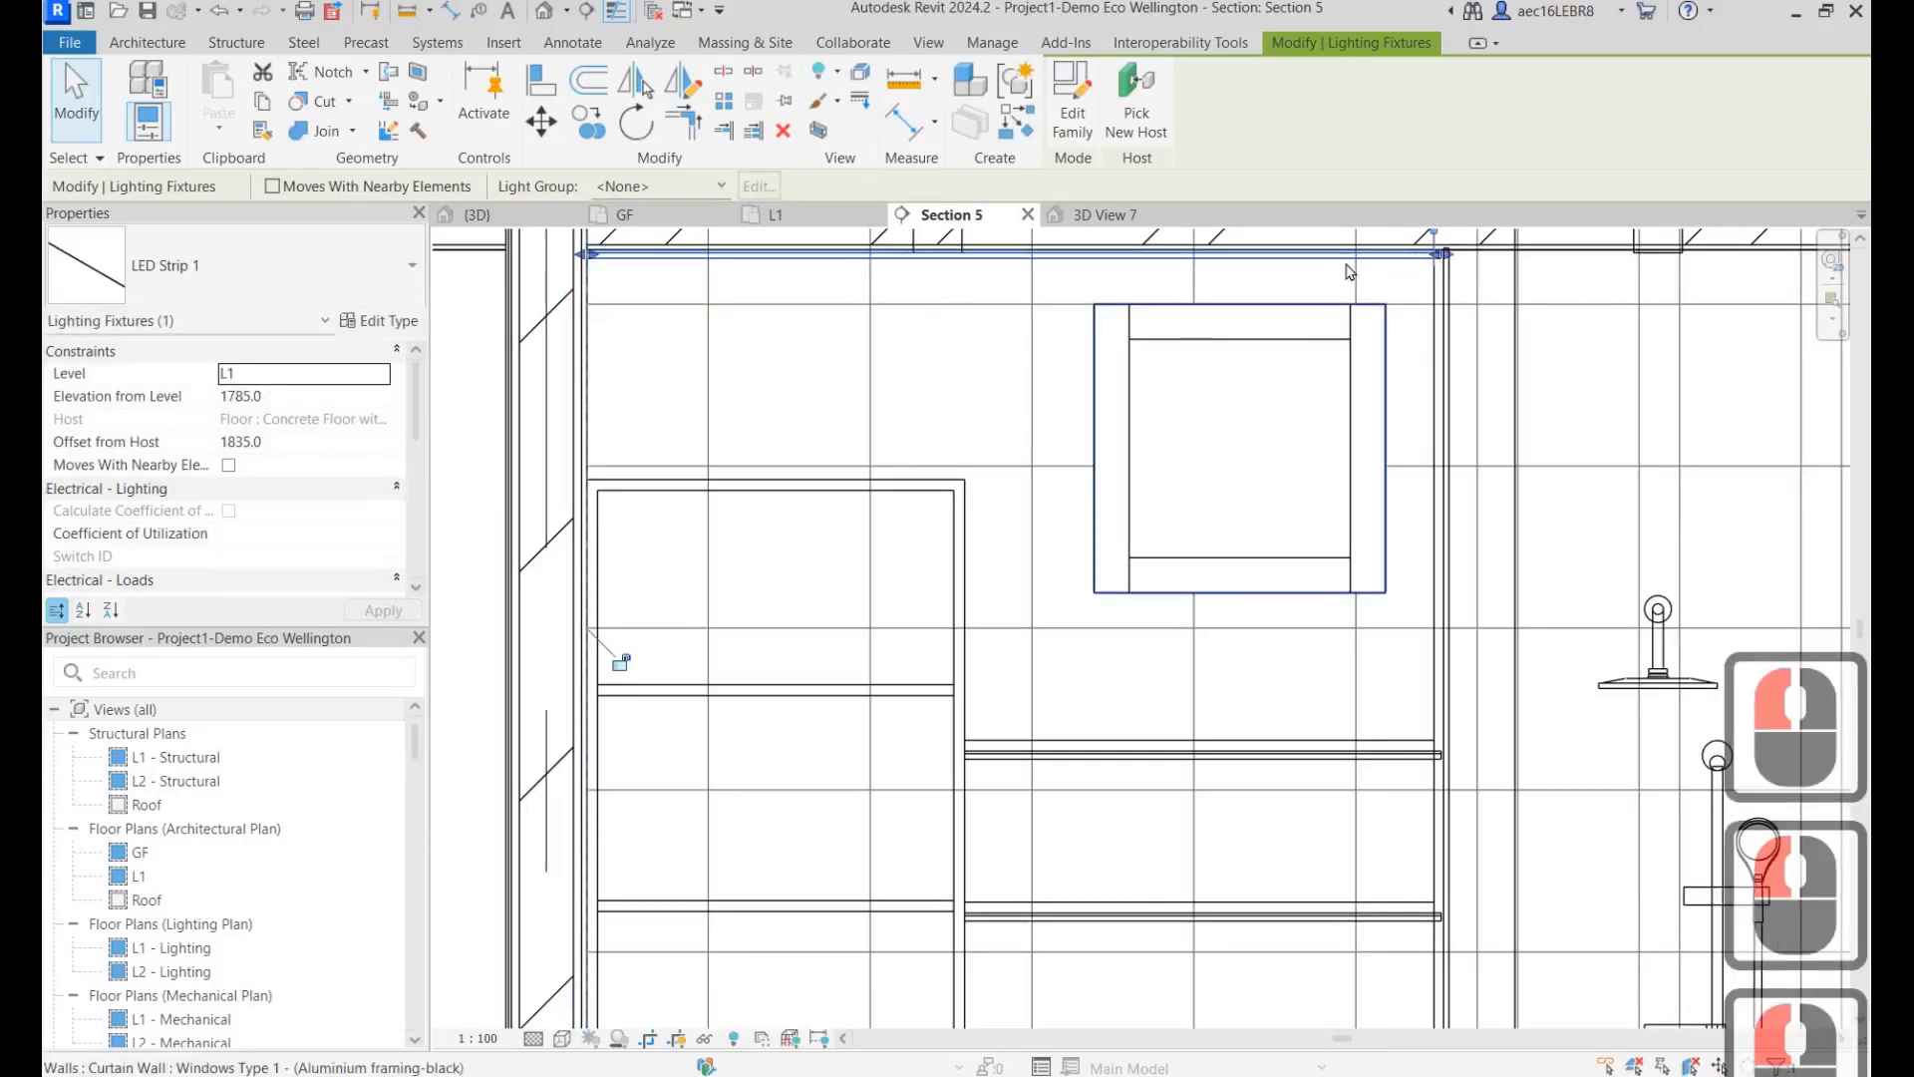
scroll(1346, 254, up, 7)
scroll(1343, 251, up, 1)
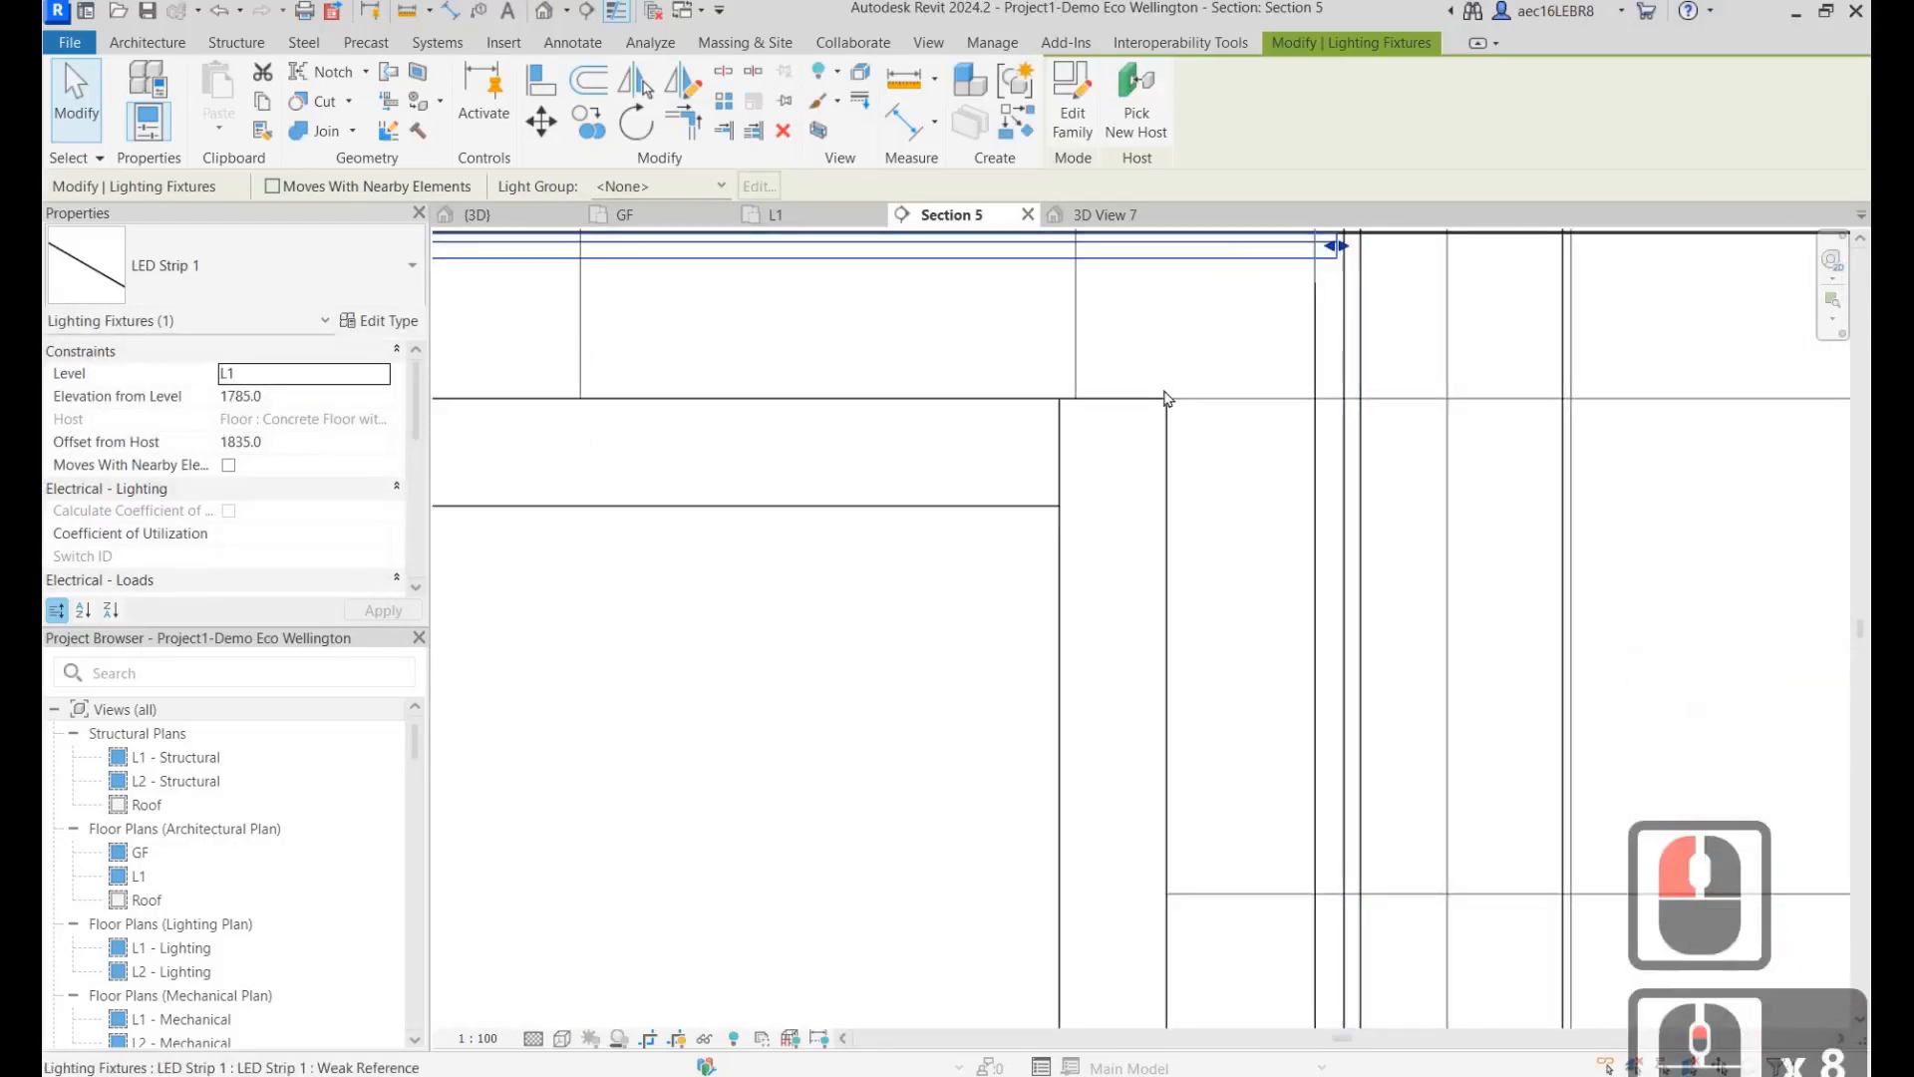
drag(1335, 249, 1344, 250)
scroll(1196, 398, down, 4)
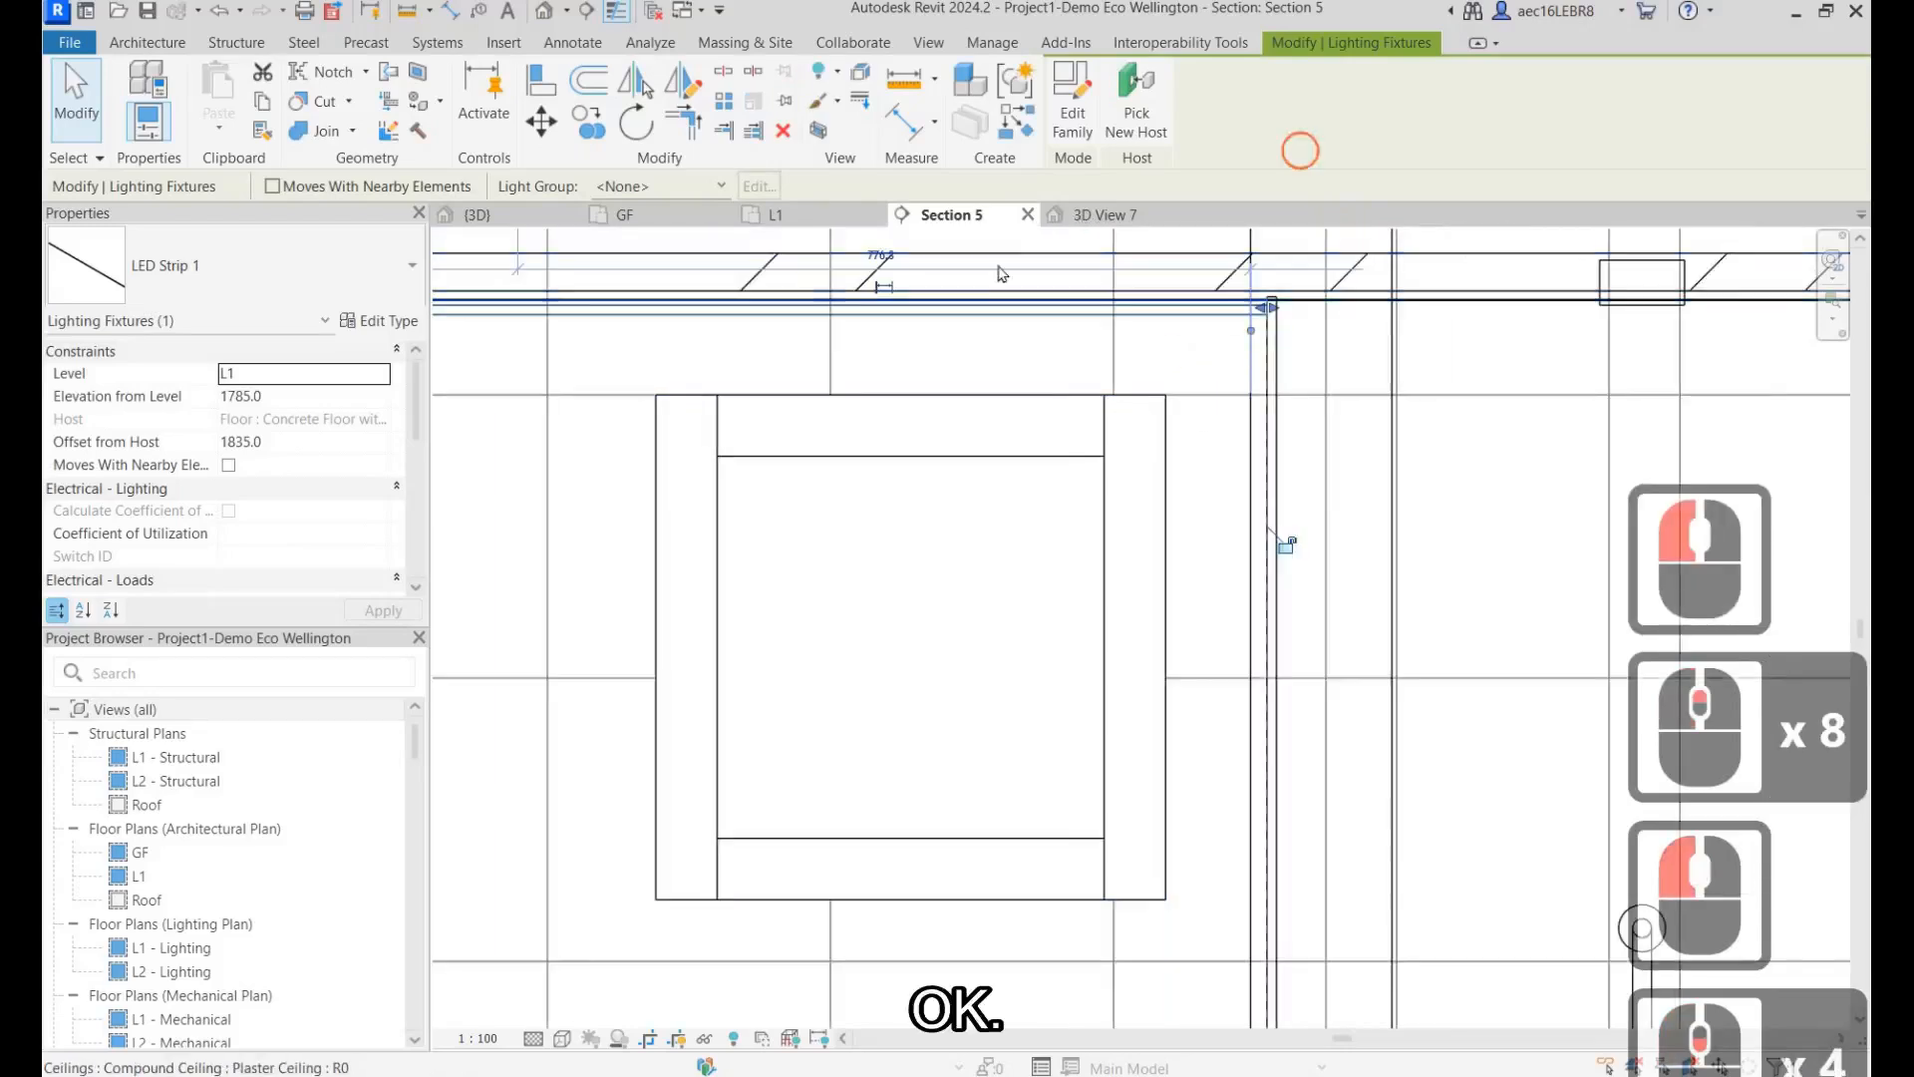
Step: Return to the 3D View 7 camera view and render it again at High quality with the ceiling strip included
click(1087, 214)
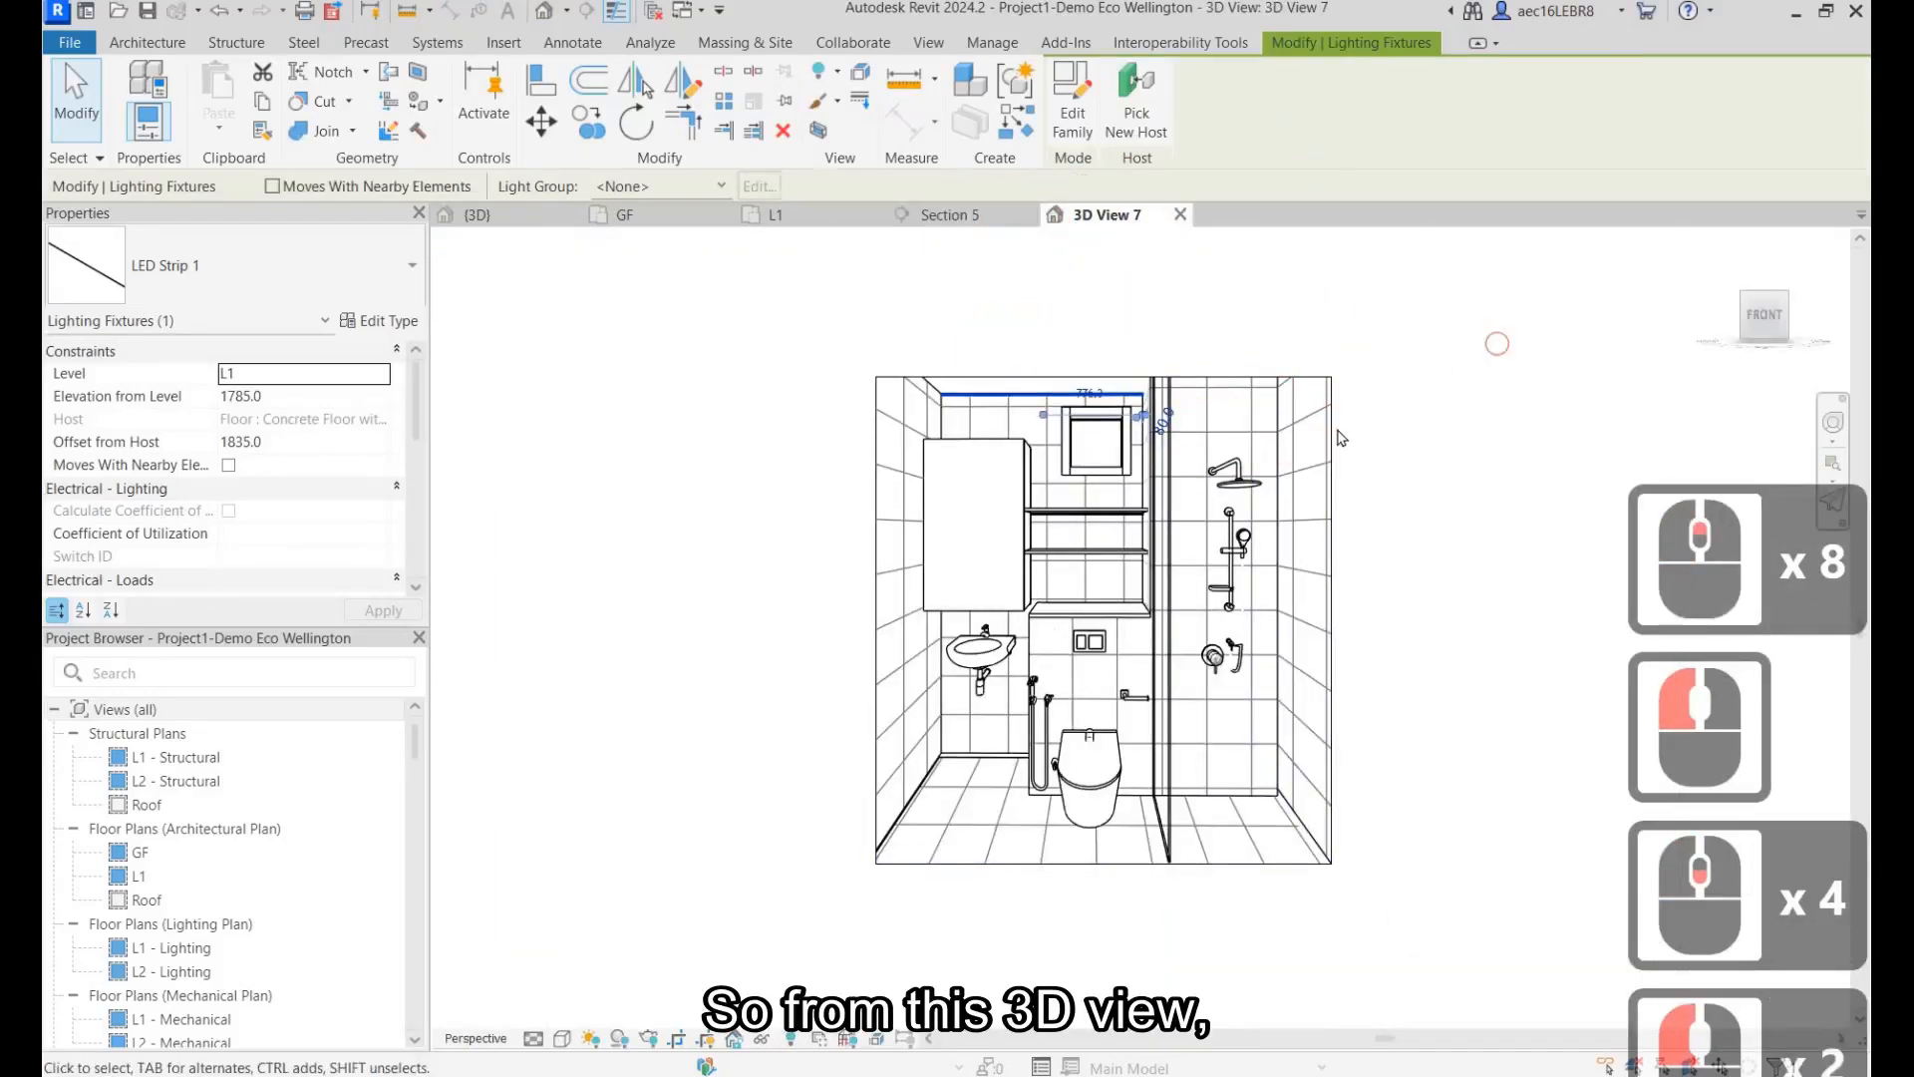
click(1346, 427)
click(1335, 423)
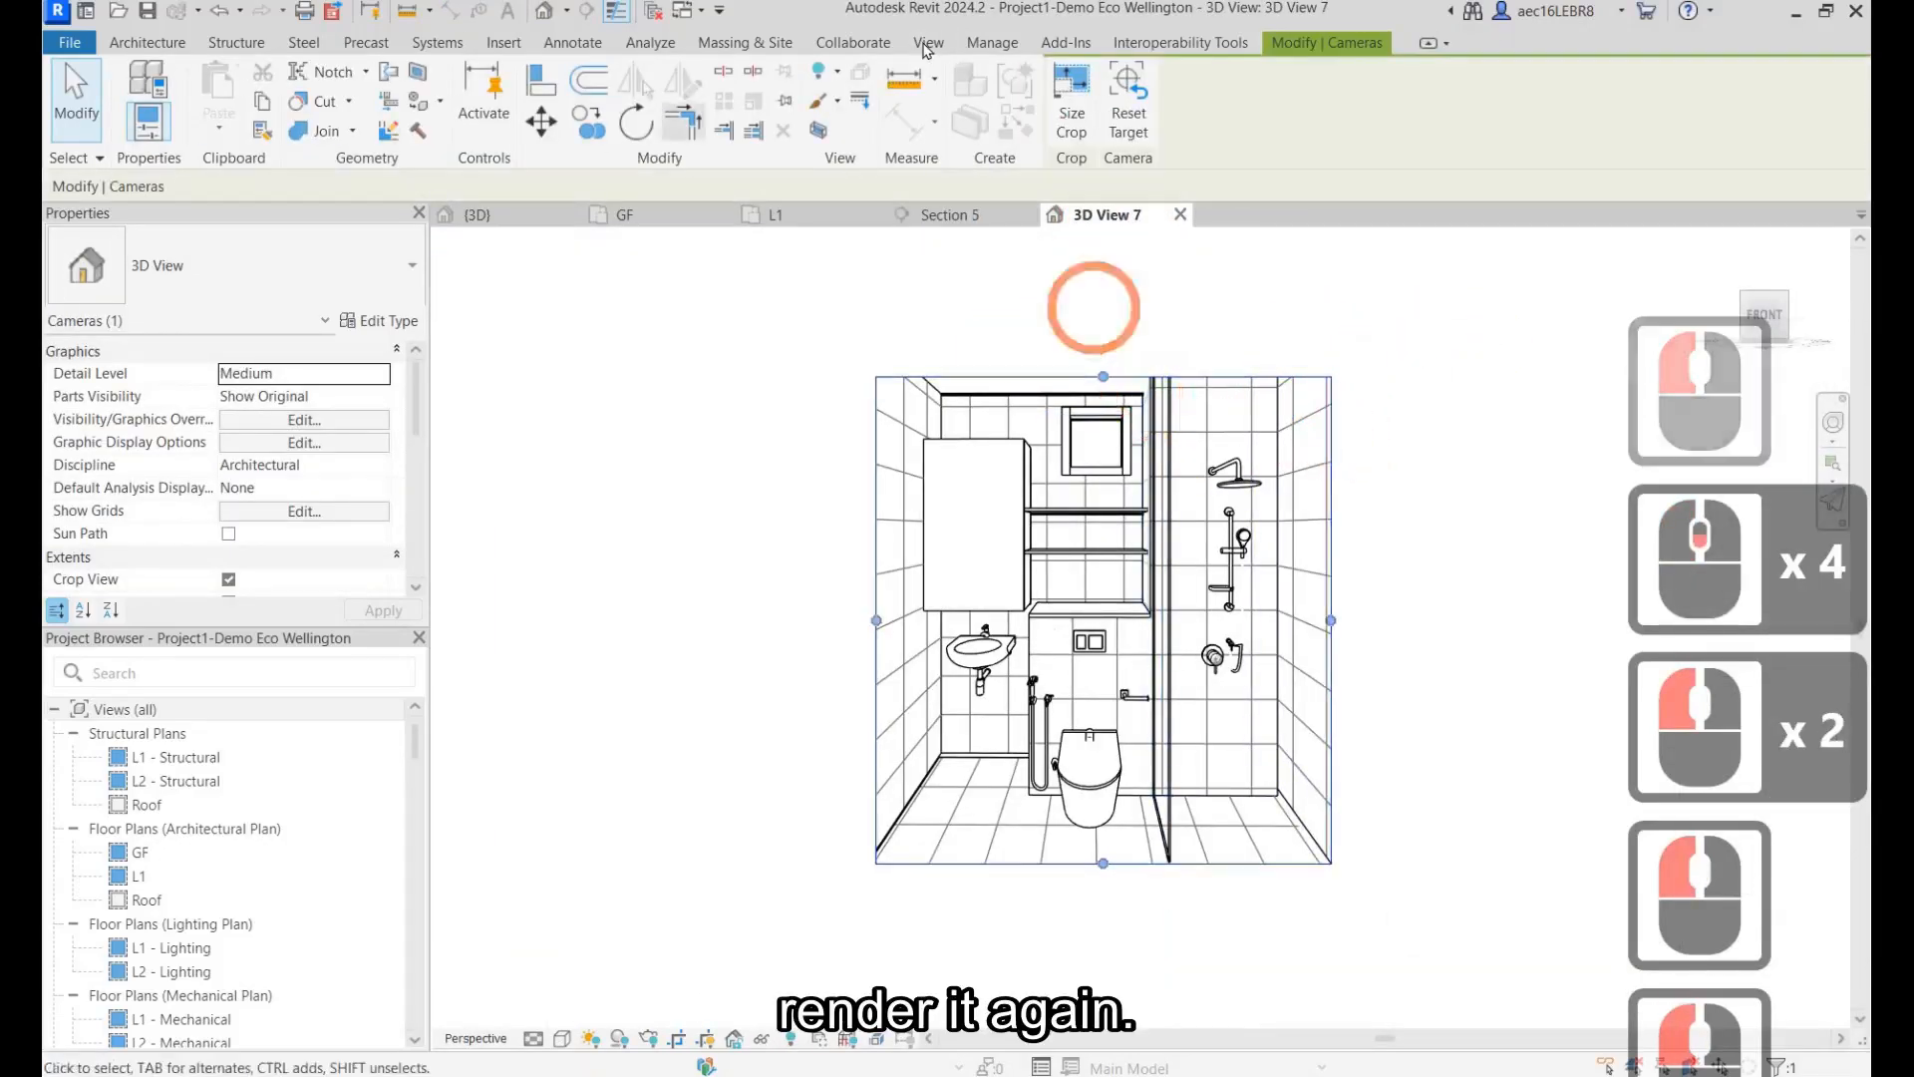
click(928, 42)
click(565, 95)
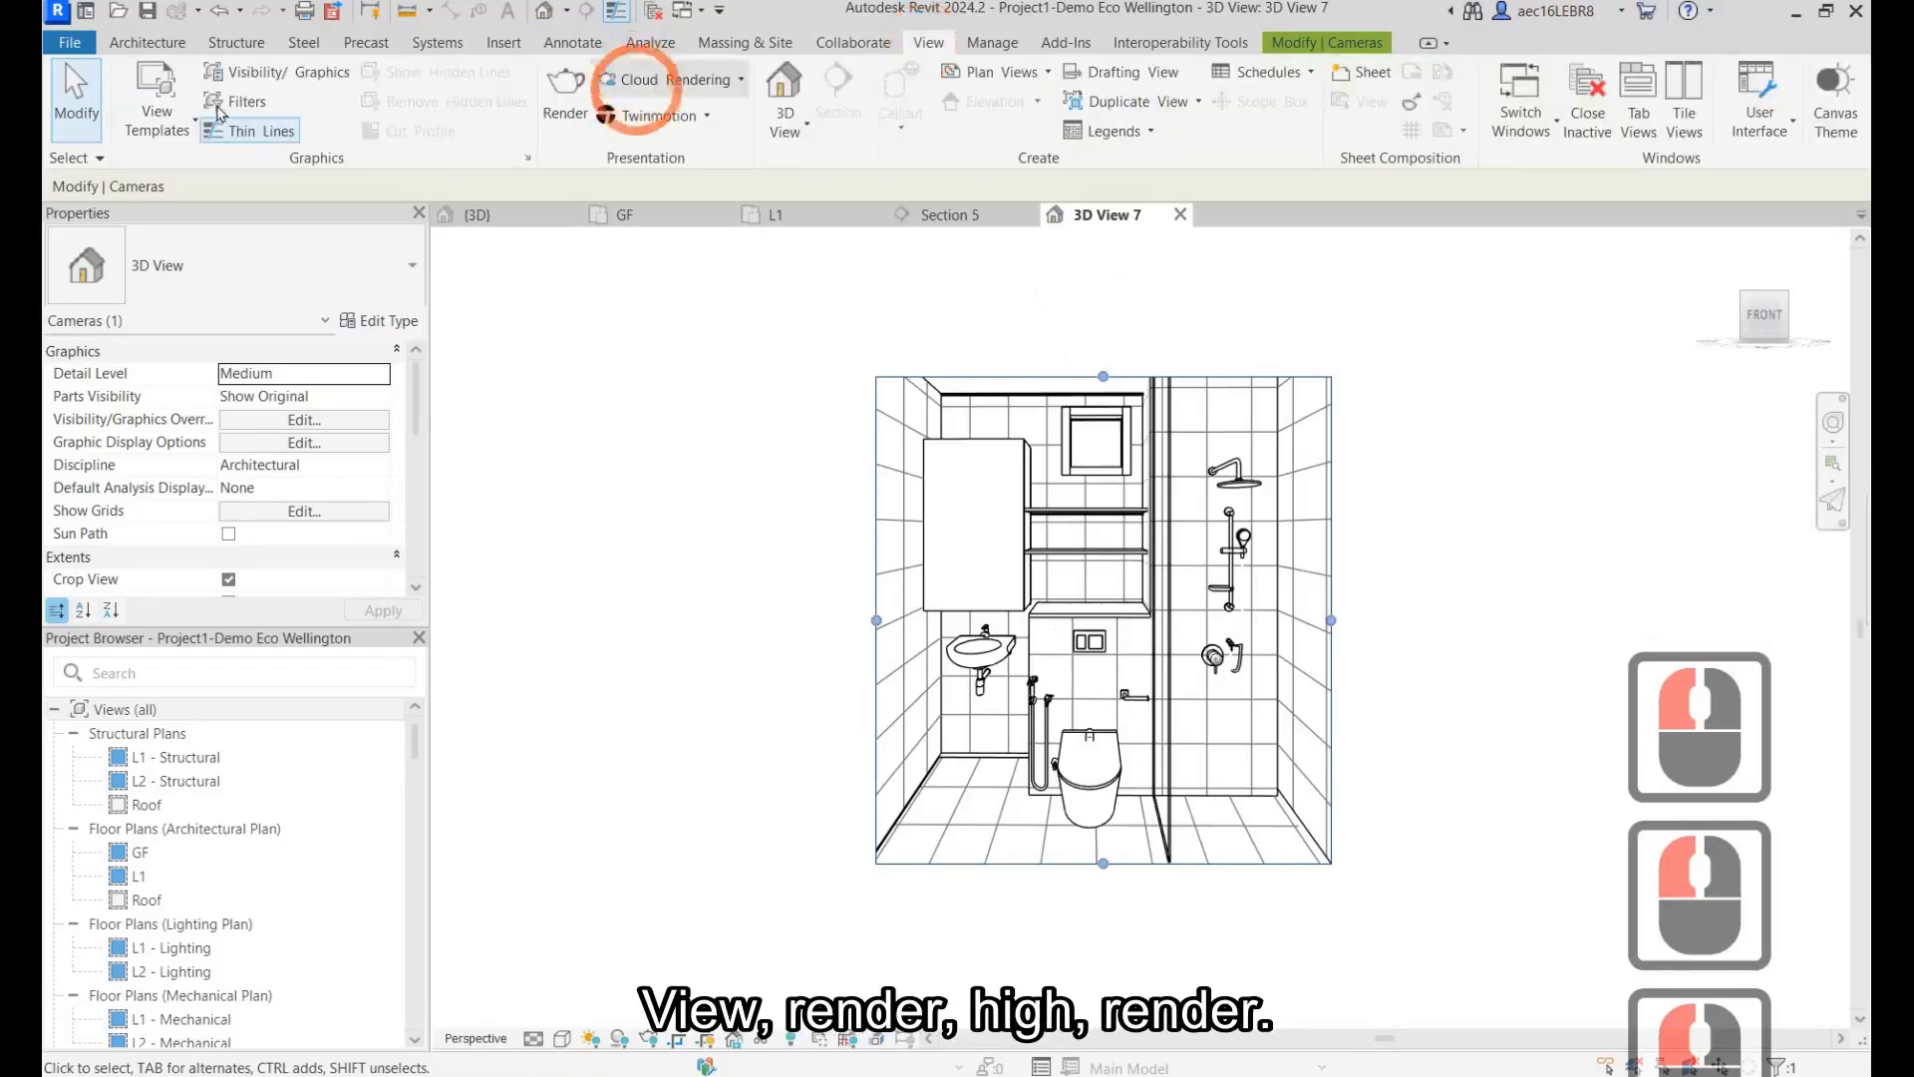
click(136, 66)
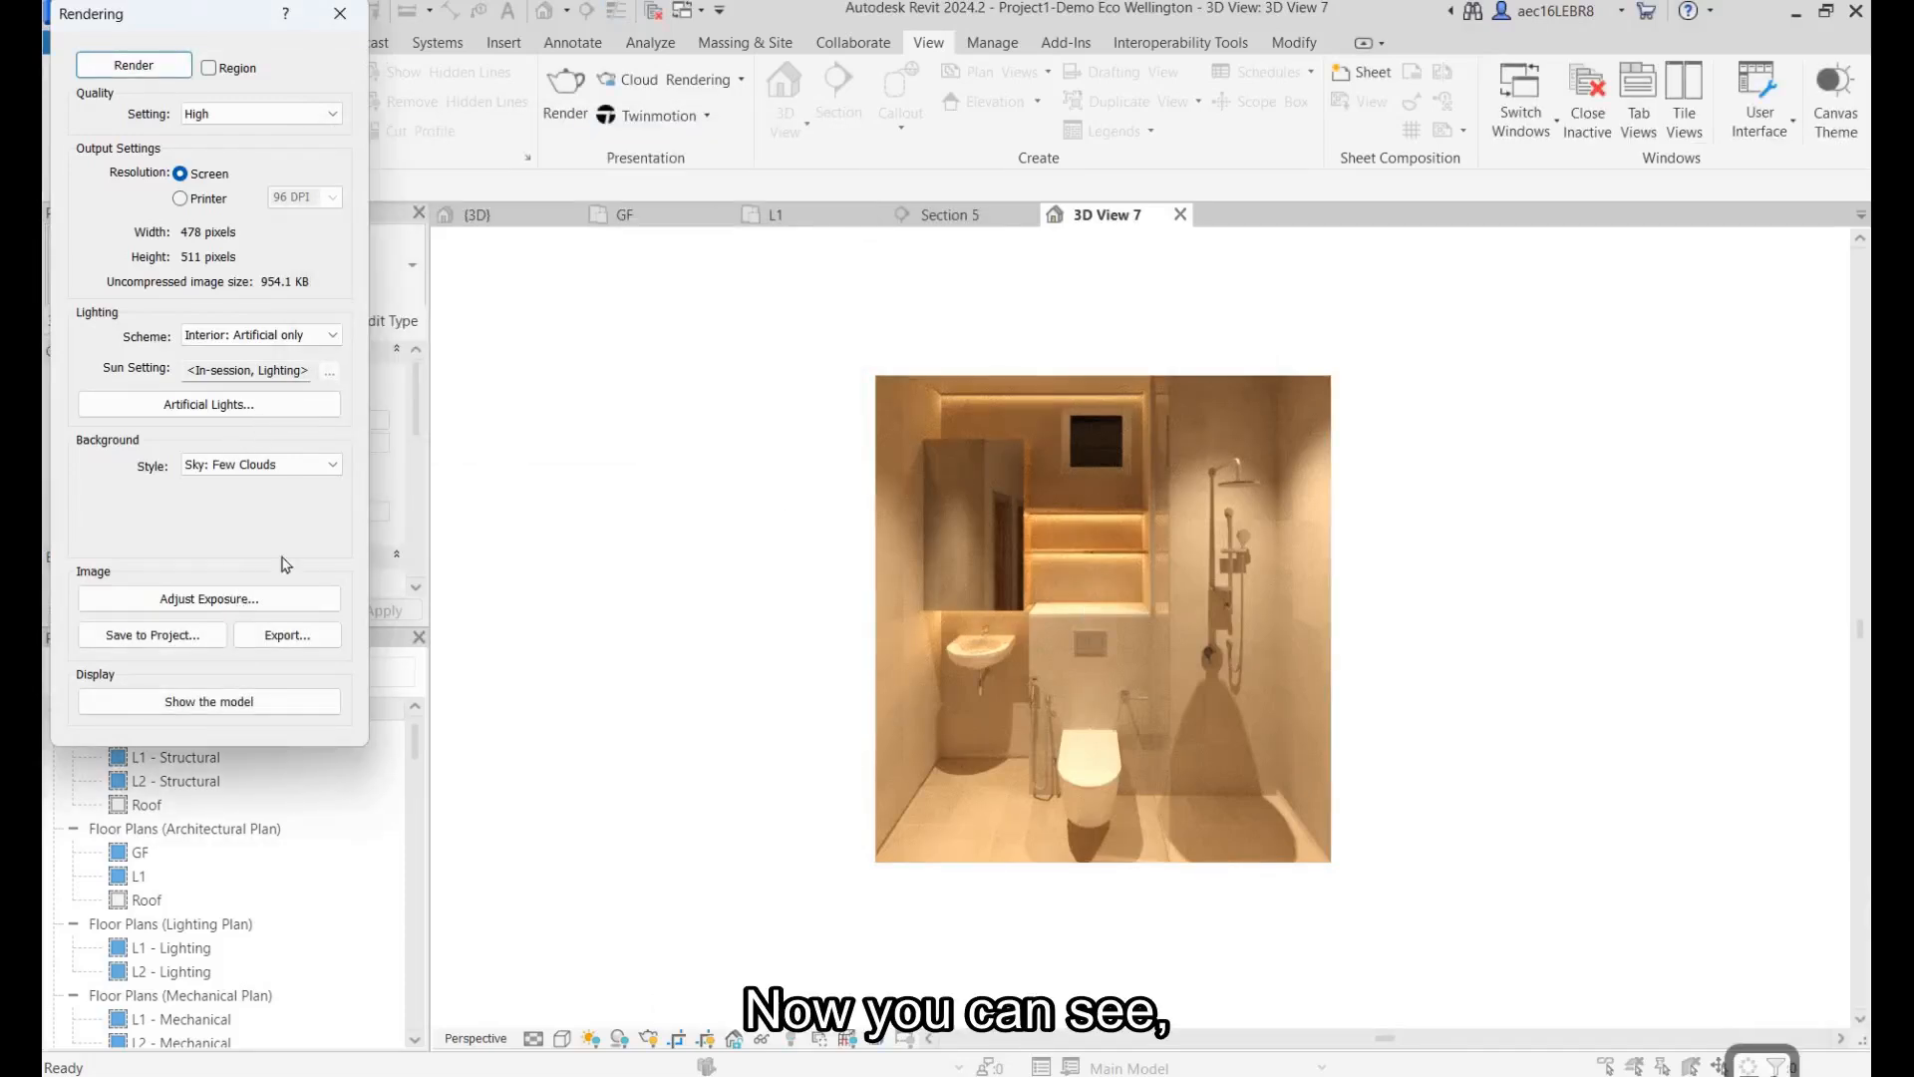
Step: Brighten the new rendering by applying an exposure value of 3.98
click(209, 598)
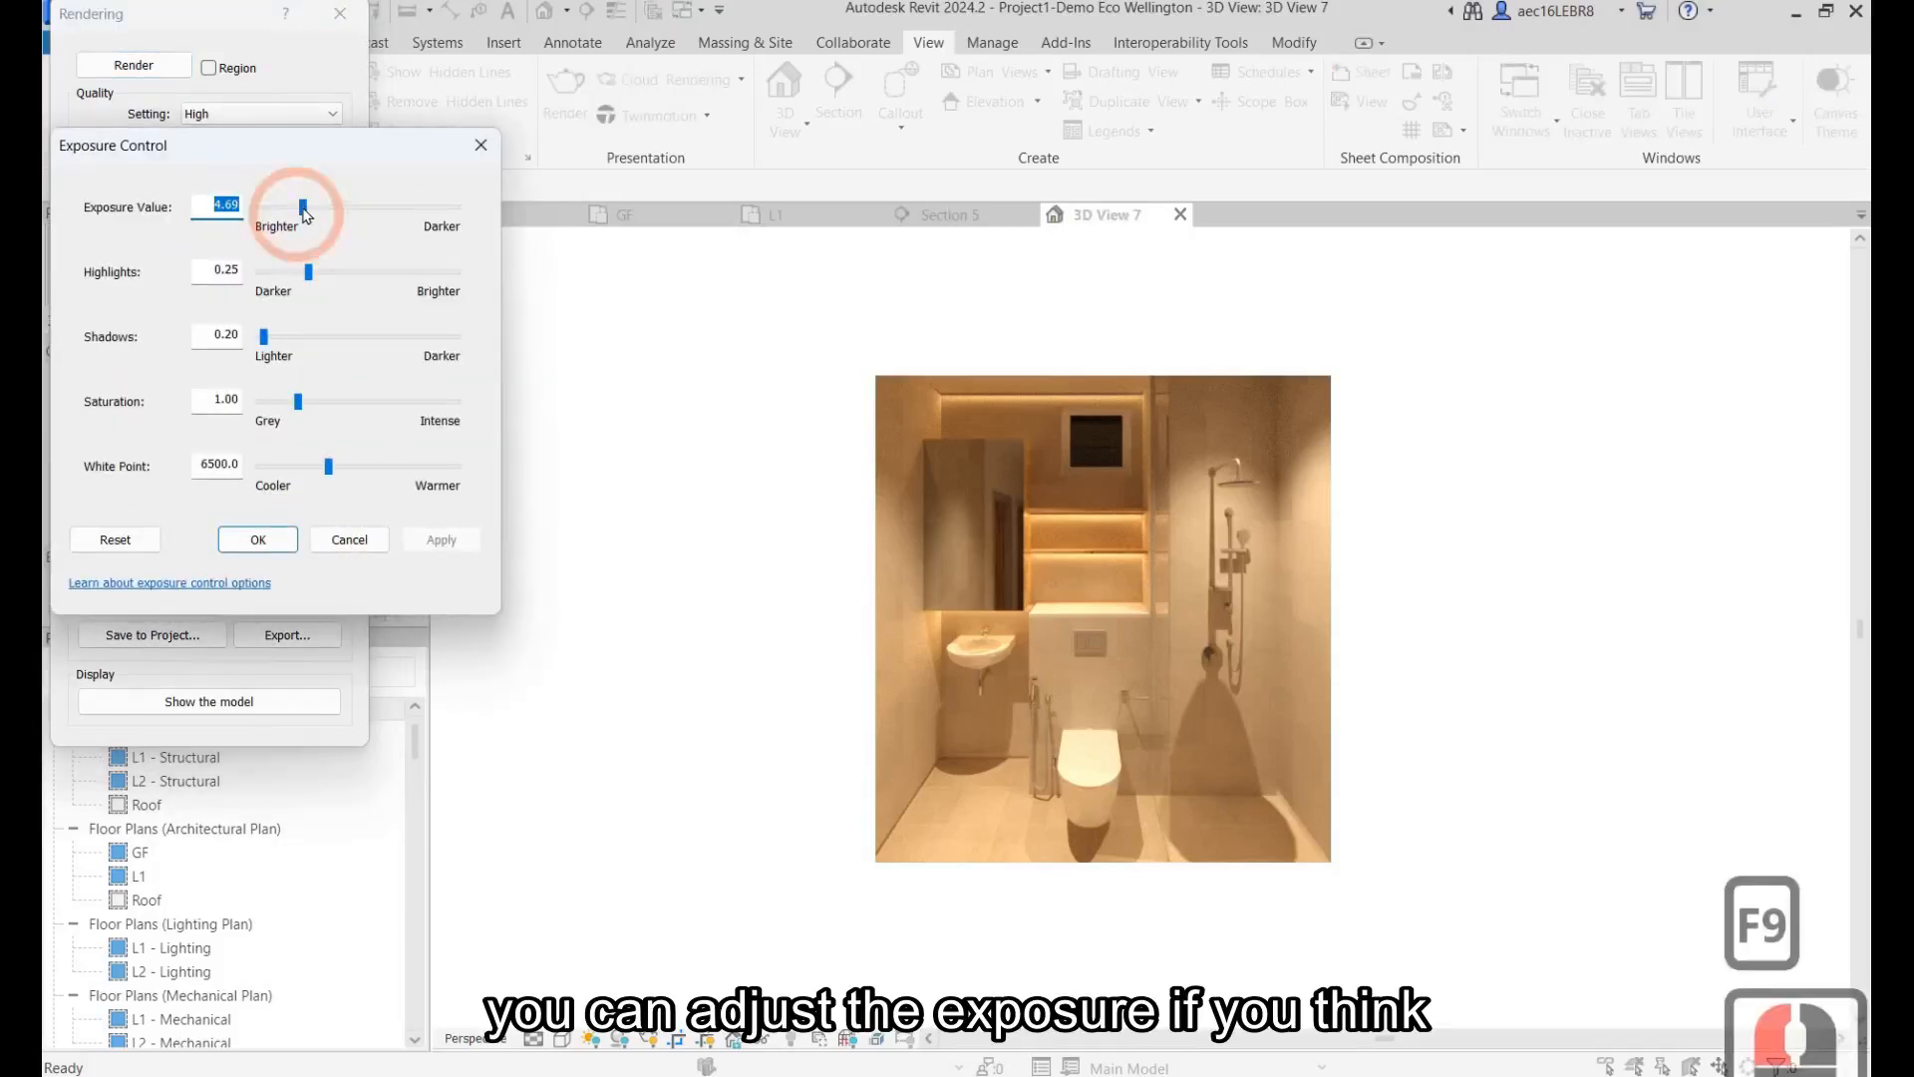
drag(302, 207, 295, 206)
click(441, 539)
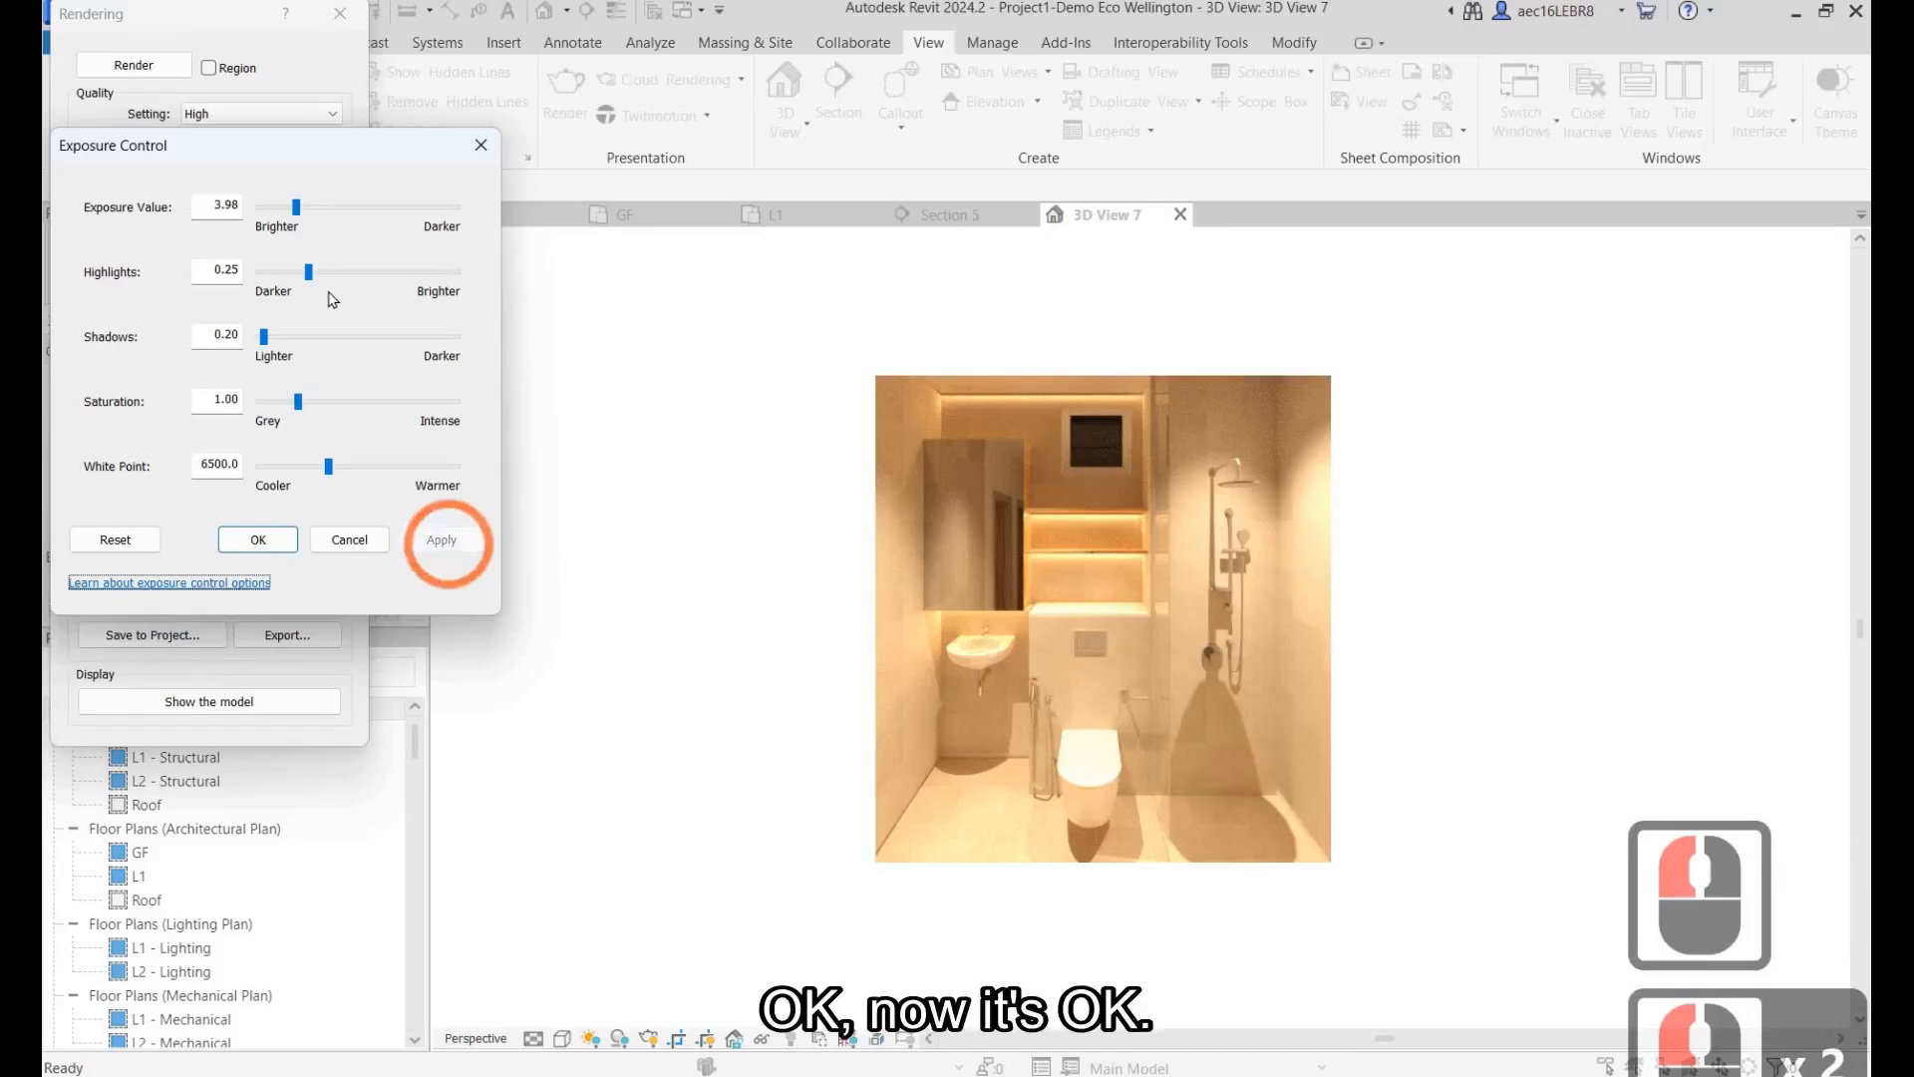